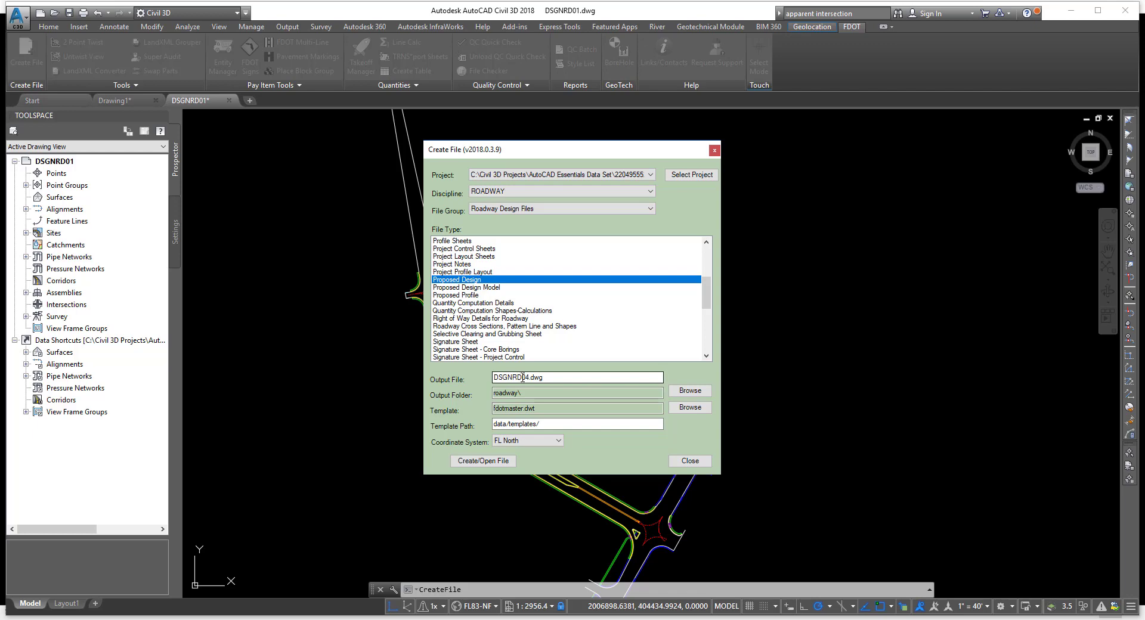
- Create the Proposed Design drawing DSGNRD04.dwg from fdotmaster.dwt with the FL North coordinate system, detaching the pay item information
{"action": "left_click_drag", "start_coordinate": [521, 392], "coordinate": [492, 408]}
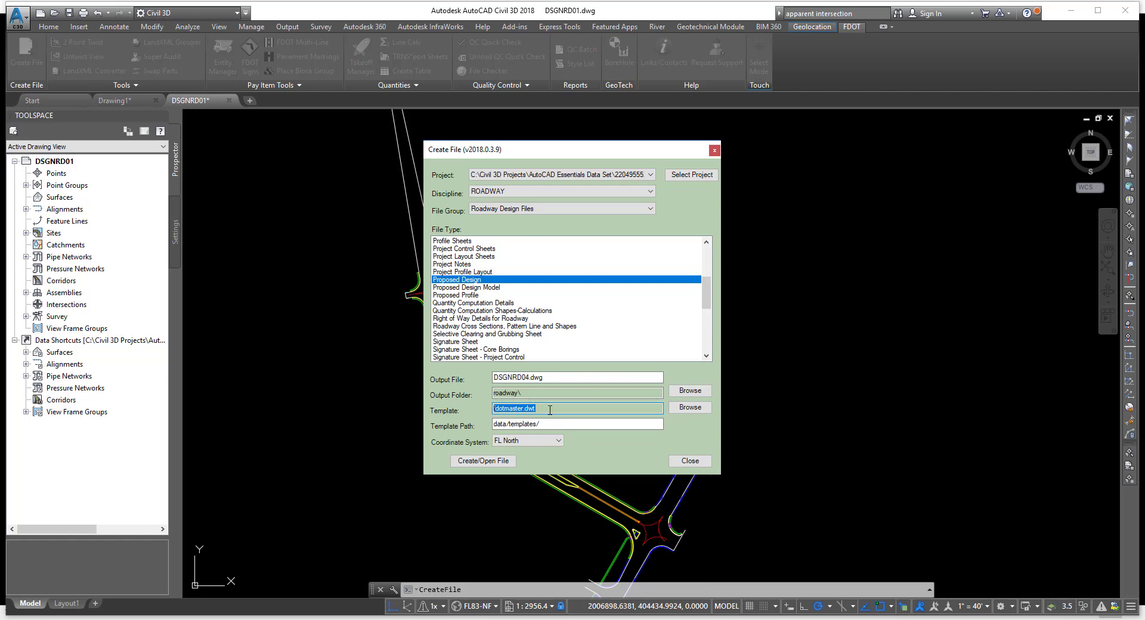
{"action": "left_click_drag", "start_coordinate": [550, 409], "coordinate": [495, 409]}
{"action": "left_click", "coordinate": [508, 462]}
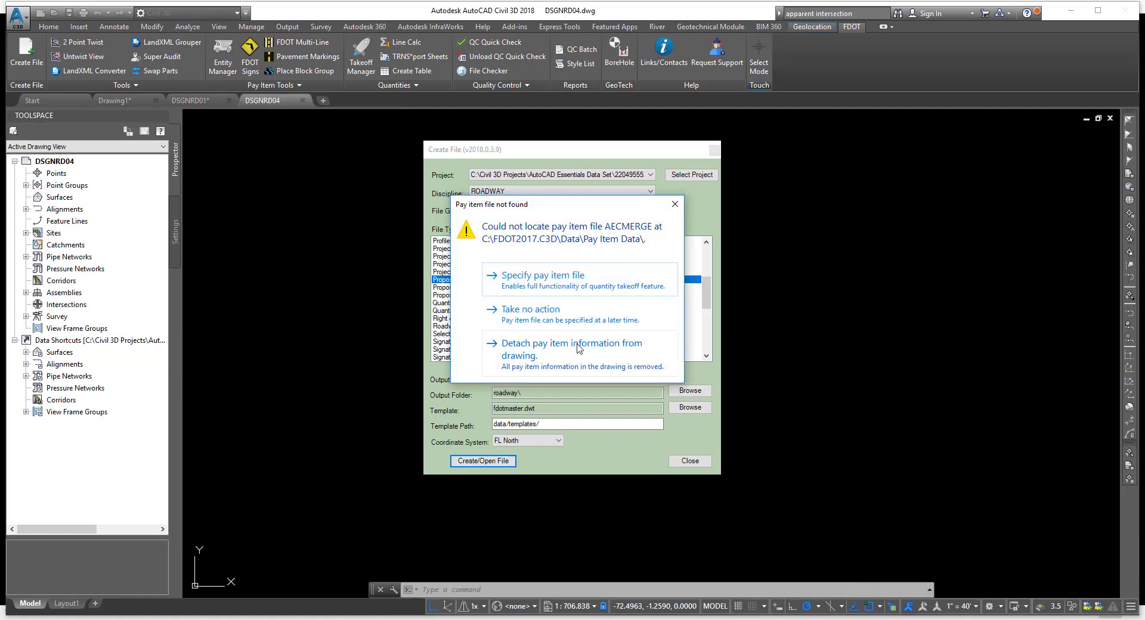
{"action": "left_click", "coordinate": [555, 374]}
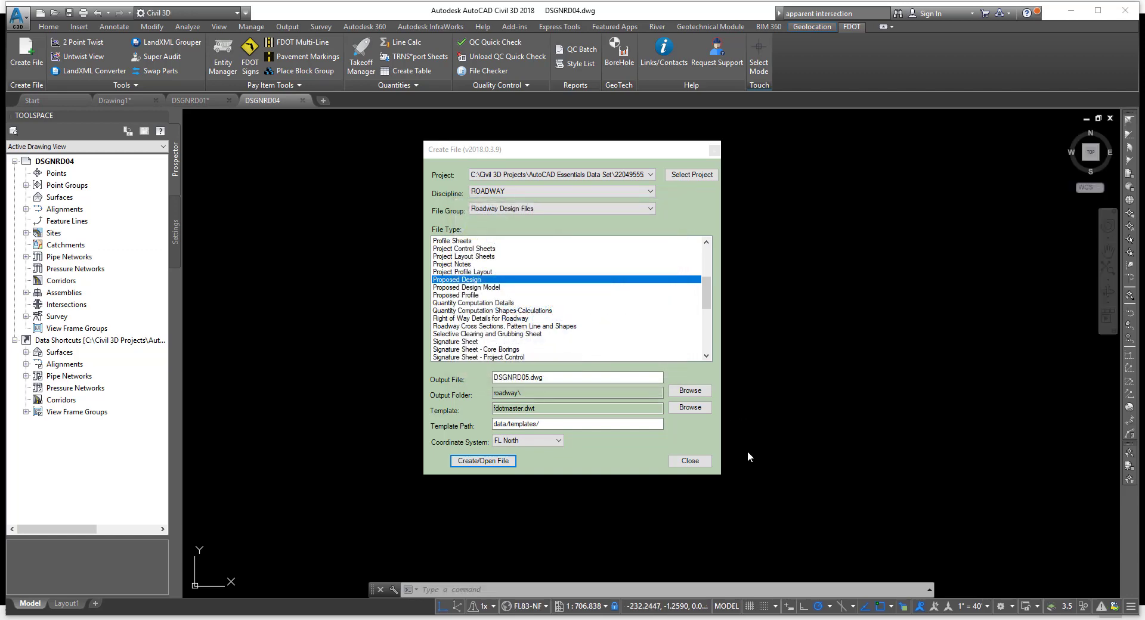
{"action": "left_click", "coordinate": [689, 462]}
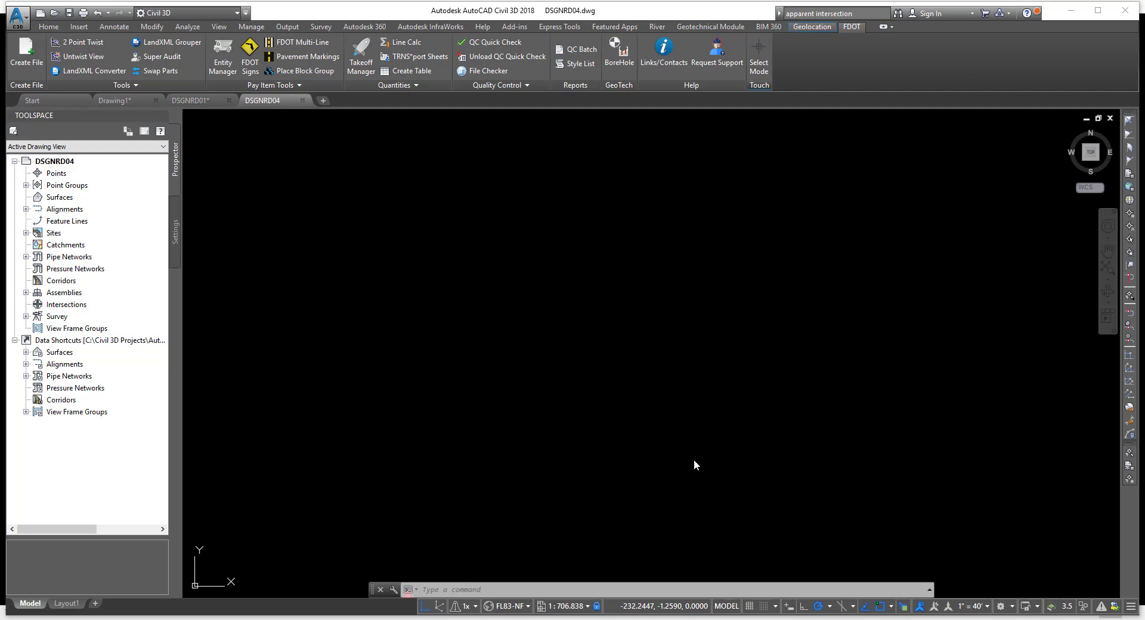
- Open the fdotmaster drawing template (.dwt) as read-only from the Templates folder under FDOT2018.C3D\Data
{"action": "left_click", "coordinate": [49, 27]}
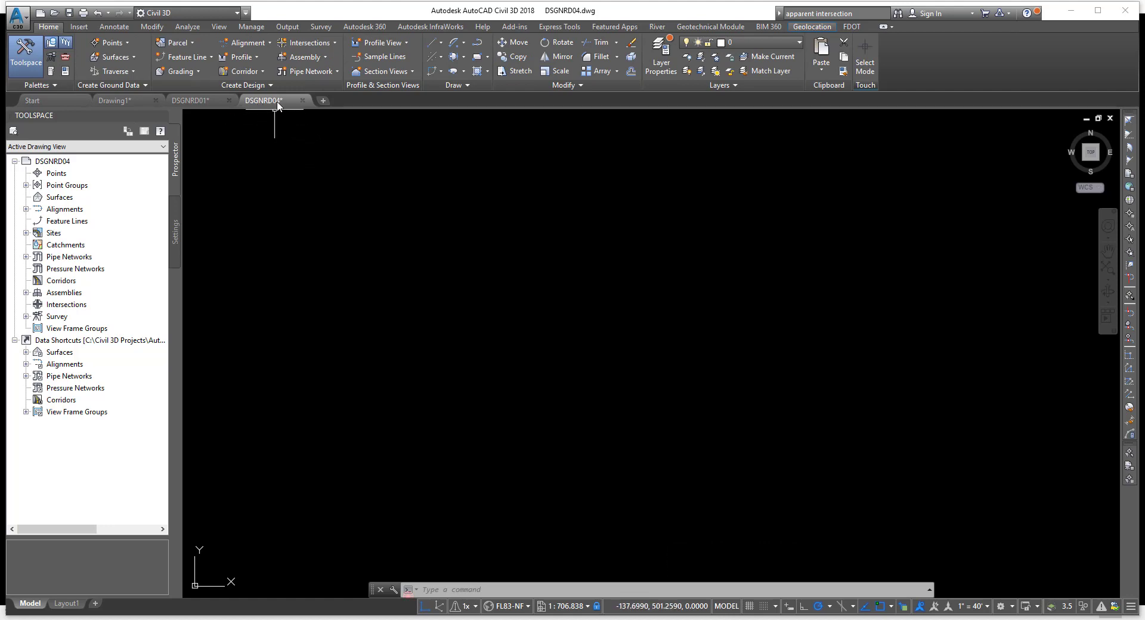
{"action": "mouse_move", "coordinate": [273, 105]}
{"action": "left_click", "coordinate": [57, 18]}
{"action": "left_click", "coordinate": [562, 451]}
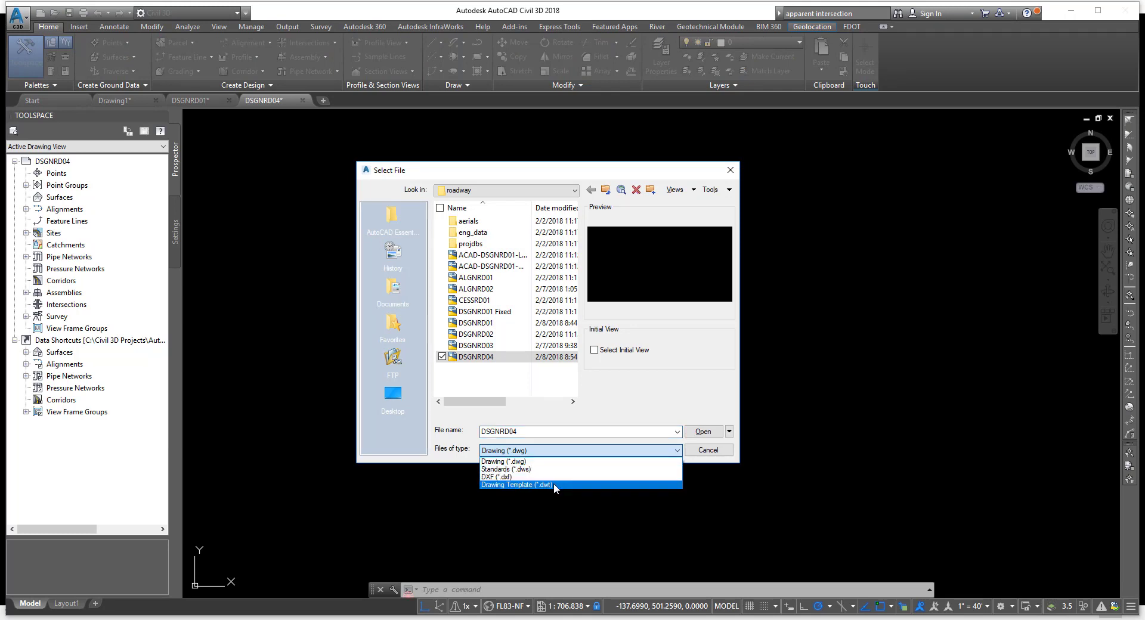
{"action": "left_click", "coordinate": [553, 484]}
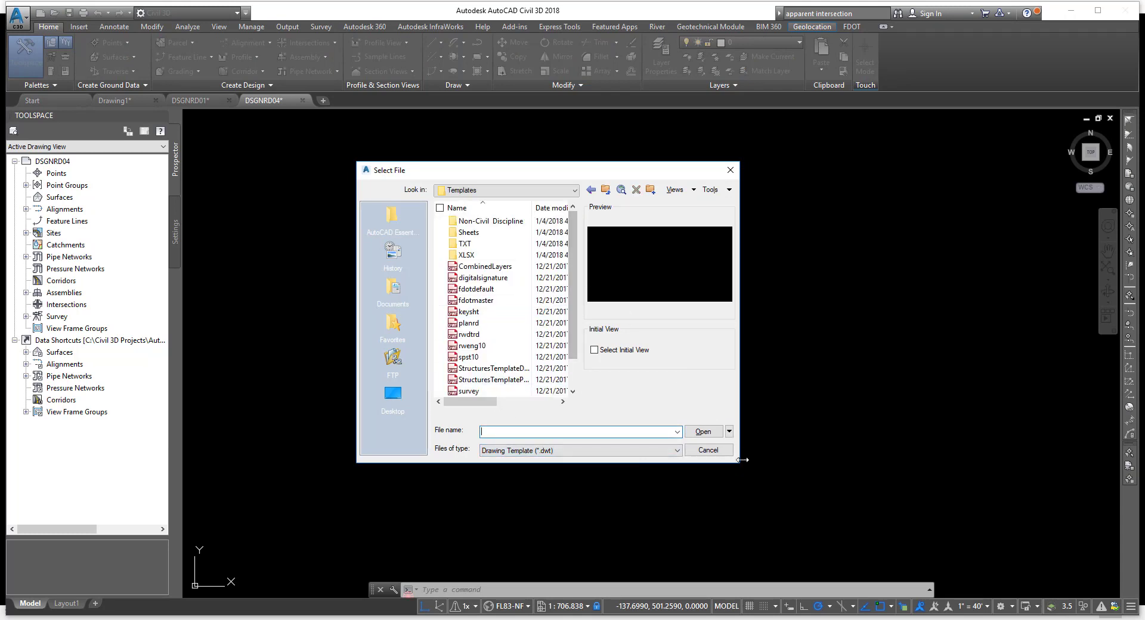
{"action": "left_click_drag", "start_coordinate": [742, 460], "coordinate": [819, 476]}
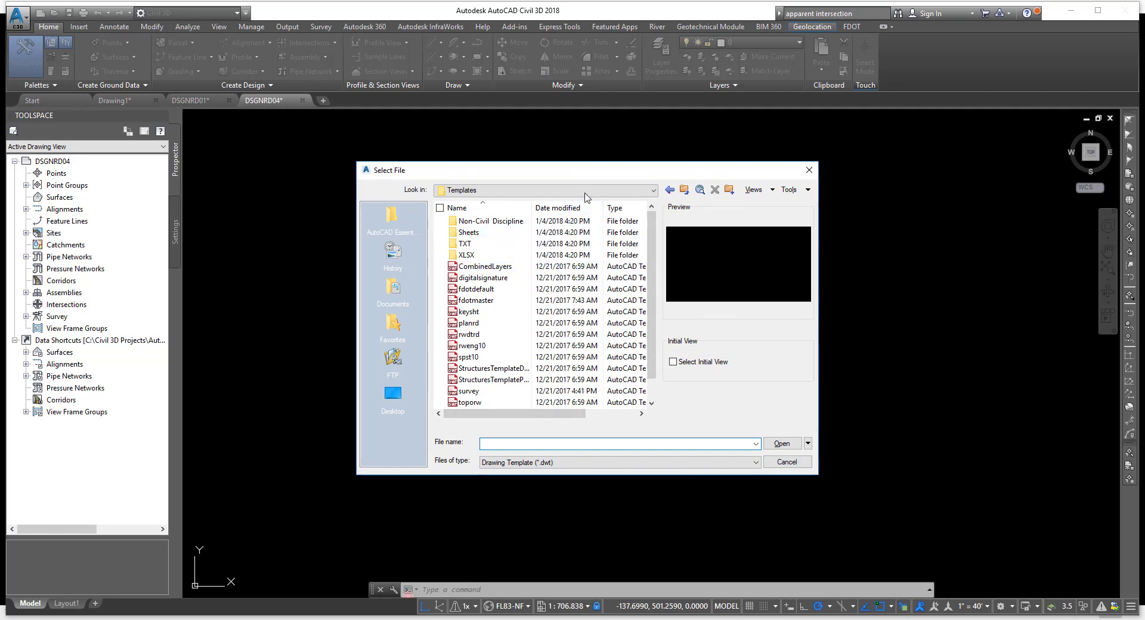
{"action": "left_click", "coordinate": [584, 190]}
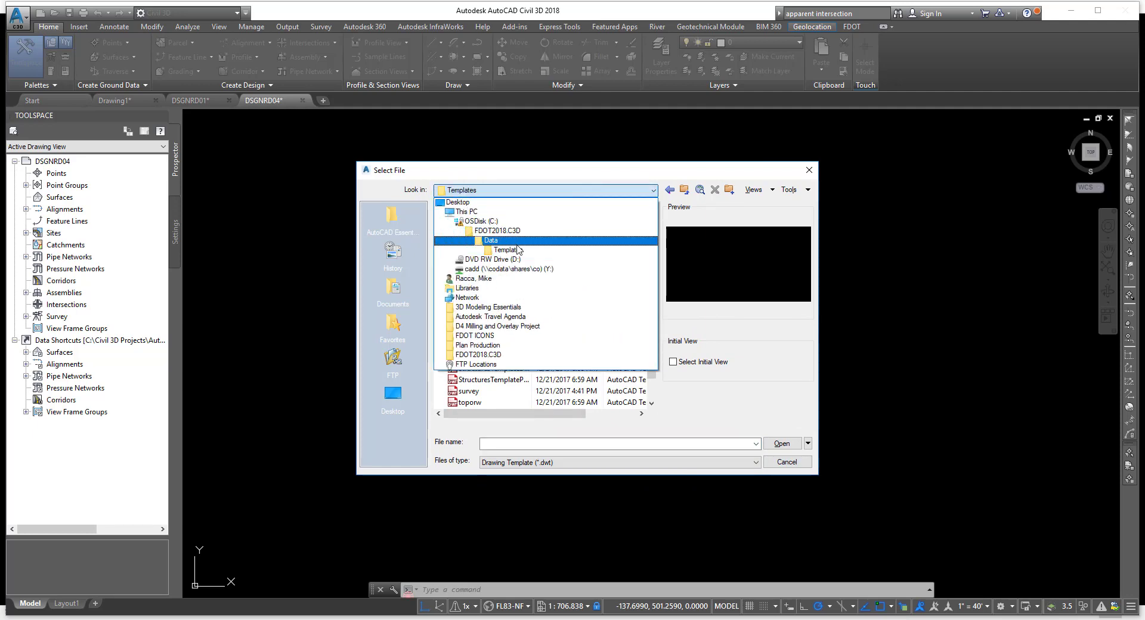
{"action": "left_click", "coordinate": [516, 250]}
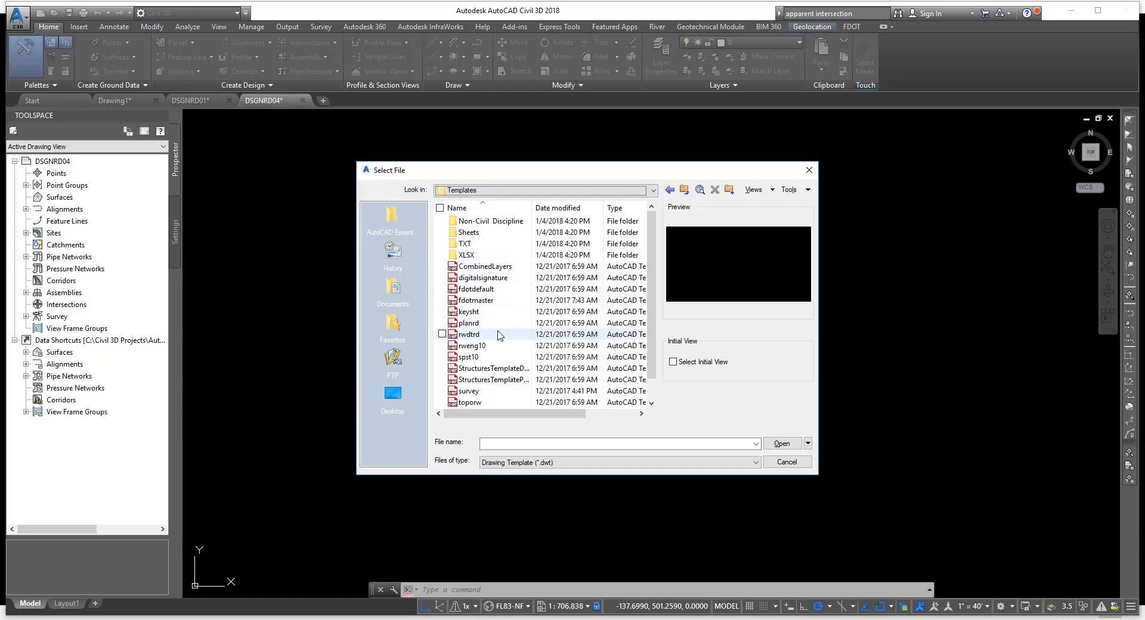
{"action": "left_click", "coordinate": [483, 301]}
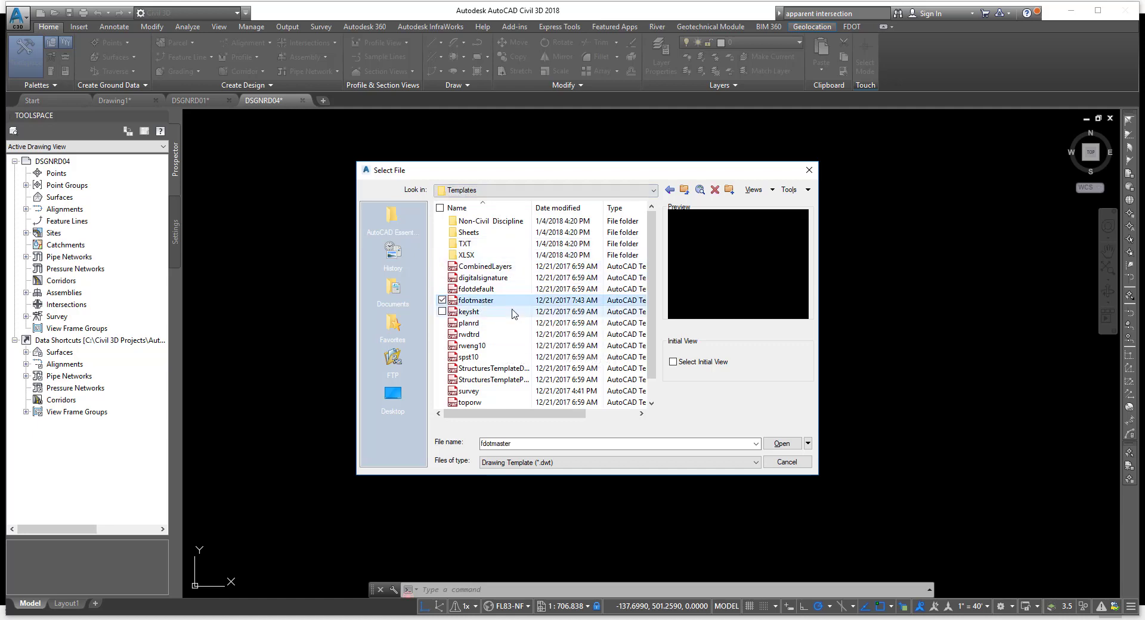
{"action": "left_click", "coordinate": [784, 443]}
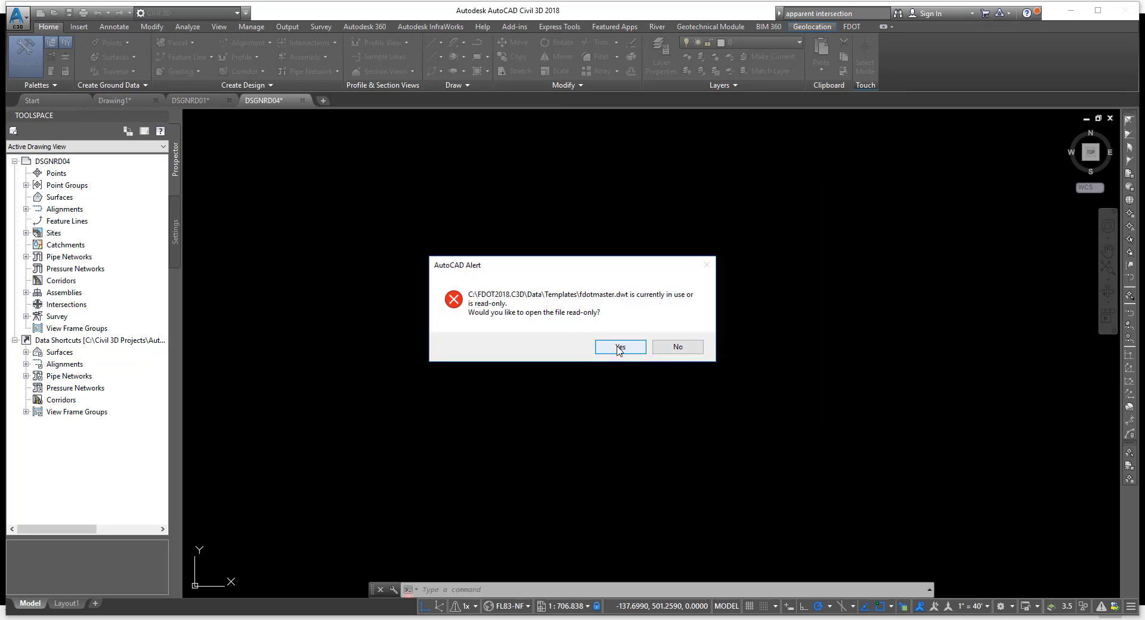
{"action": "left_click", "coordinate": [618, 349]}
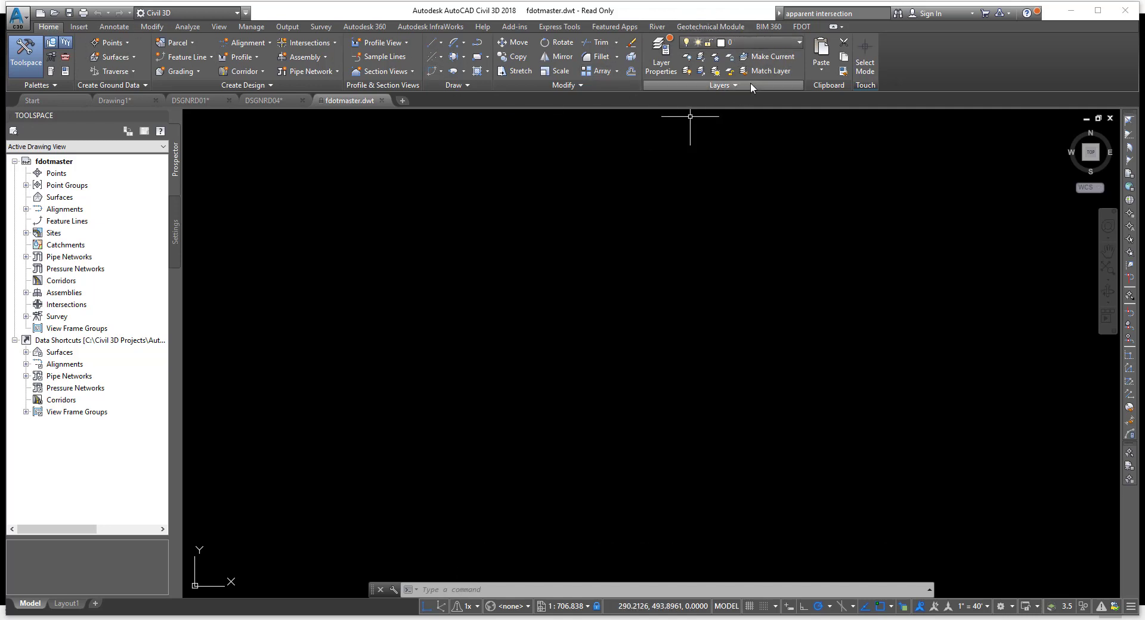
- Examine the list of layers contained in the fdotmaster template
{"action": "left_click", "coordinate": [747, 44]}
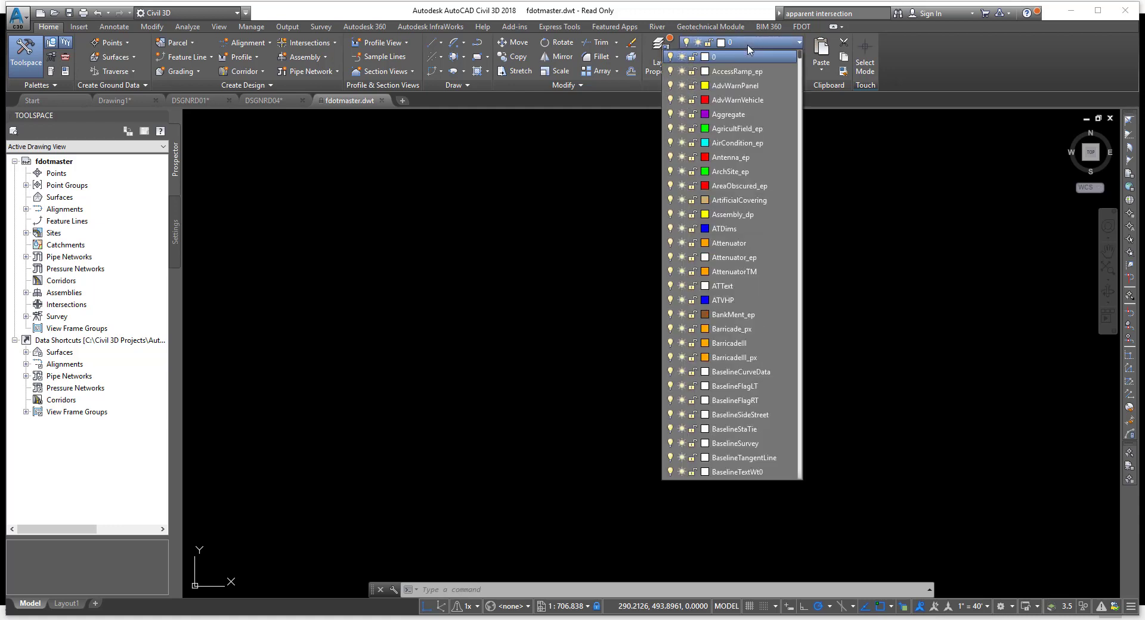
{"action": "scroll", "coordinate": [733, 171], "scroll_direction": "down", "scroll_amount": 9}
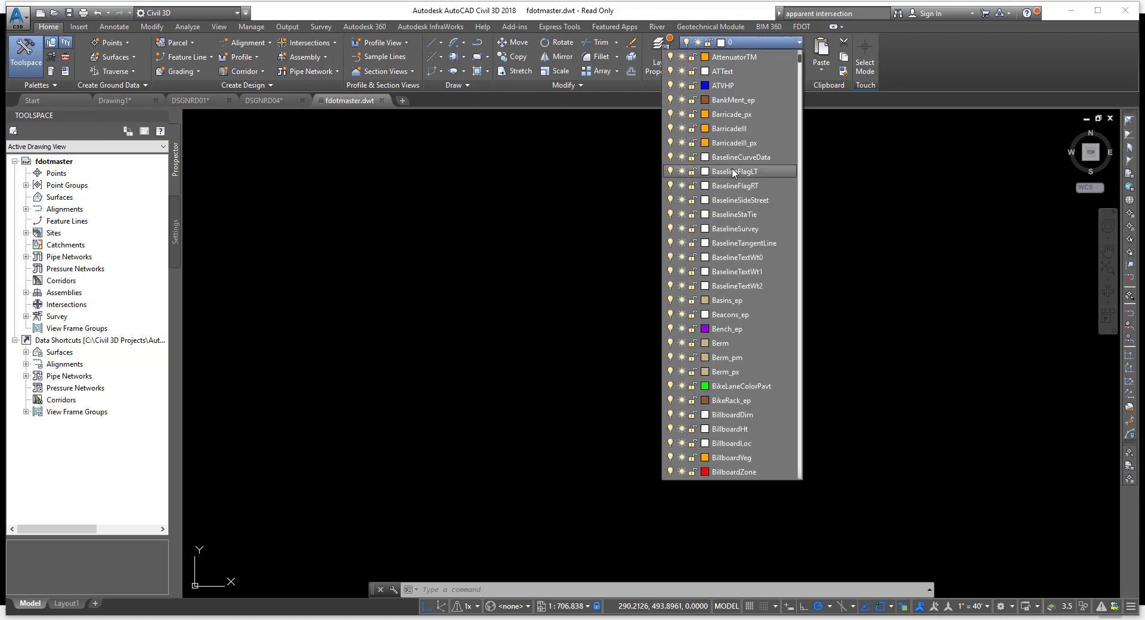
{"action": "scroll", "coordinate": [733, 172], "scroll_direction": "down", "scroll_amount": 8}
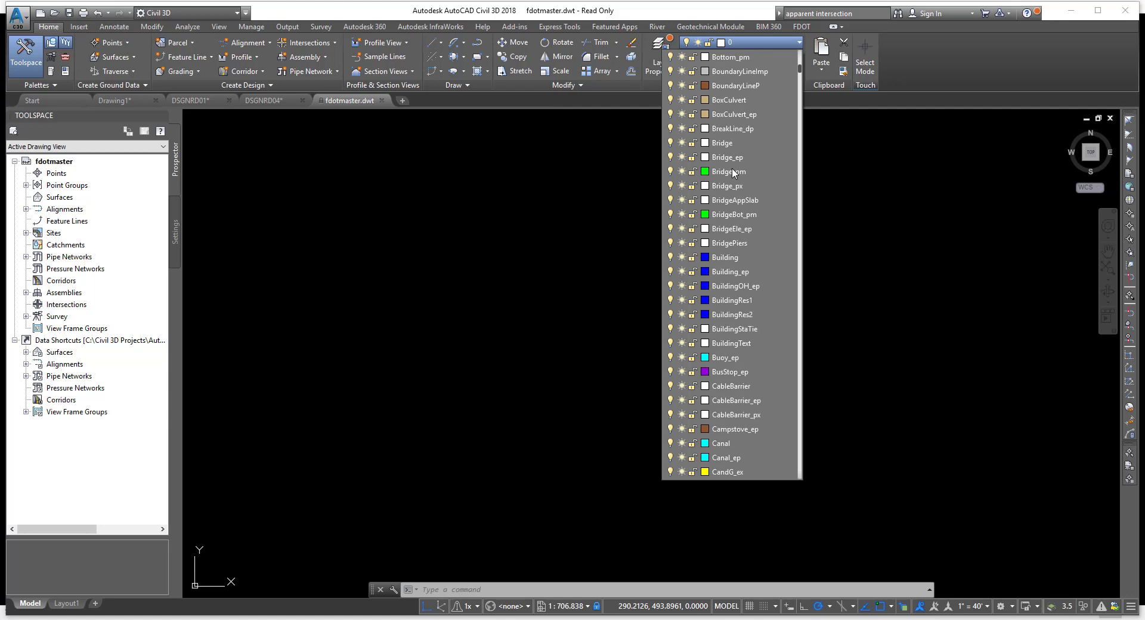
{"action": "scroll", "coordinate": [733, 171], "scroll_direction": "down", "scroll_amount": 7}
{"action": "scroll", "coordinate": [733, 172], "scroll_direction": "down", "scroll_amount": 18}
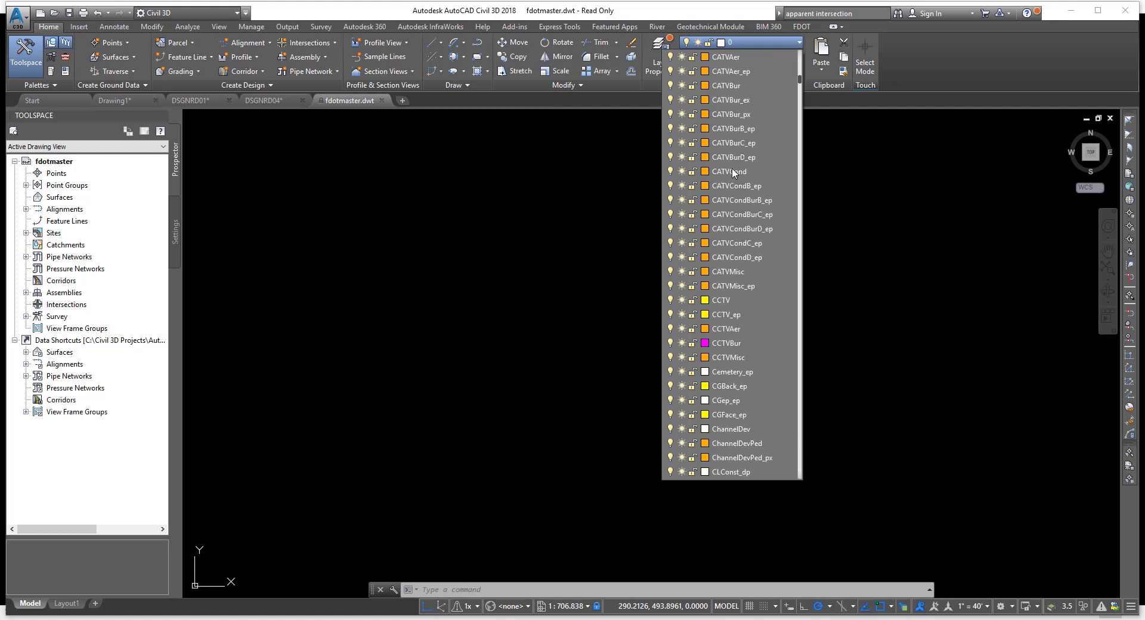
{"action": "scroll", "coordinate": [733, 171], "scroll_direction": "down", "scroll_amount": 5}
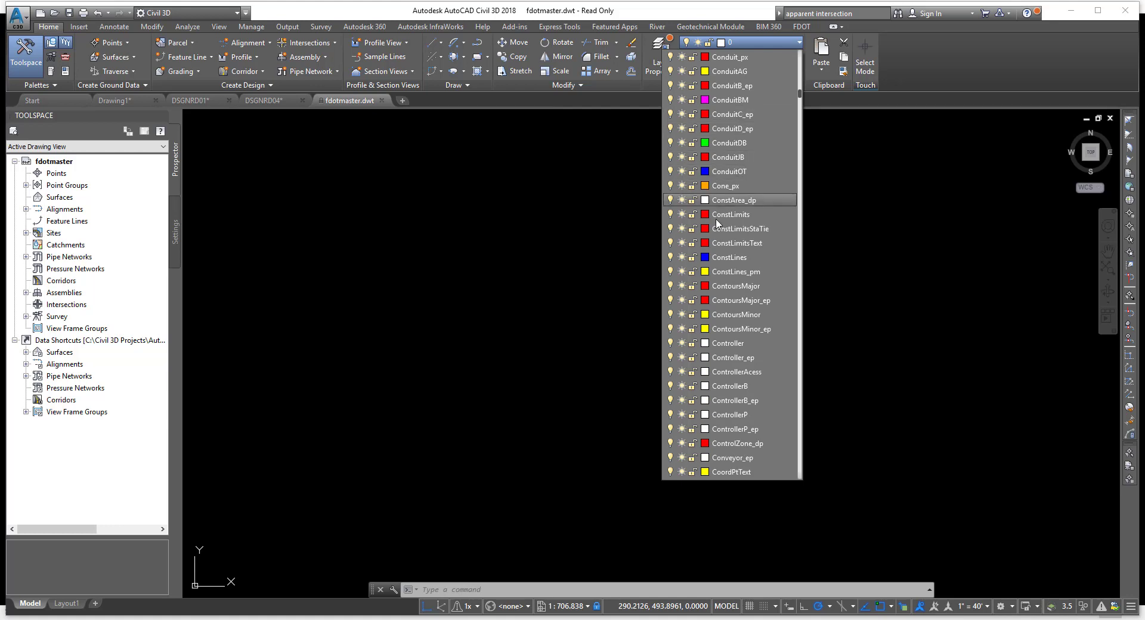
{"action": "scroll", "coordinate": [716, 232], "scroll_direction": "down", "scroll_amount": 8}
{"action": "scroll", "coordinate": [716, 232], "scroll_direction": "down", "scroll_amount": 10}
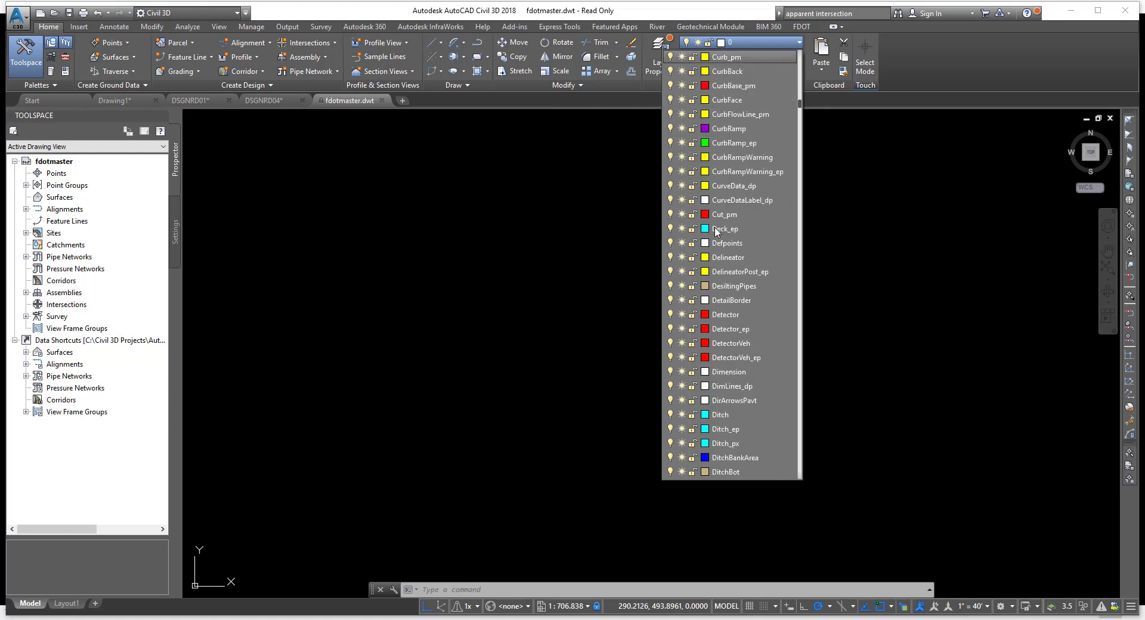
{"action": "scroll", "coordinate": [716, 232], "scroll_direction": "down", "scroll_amount": 8}
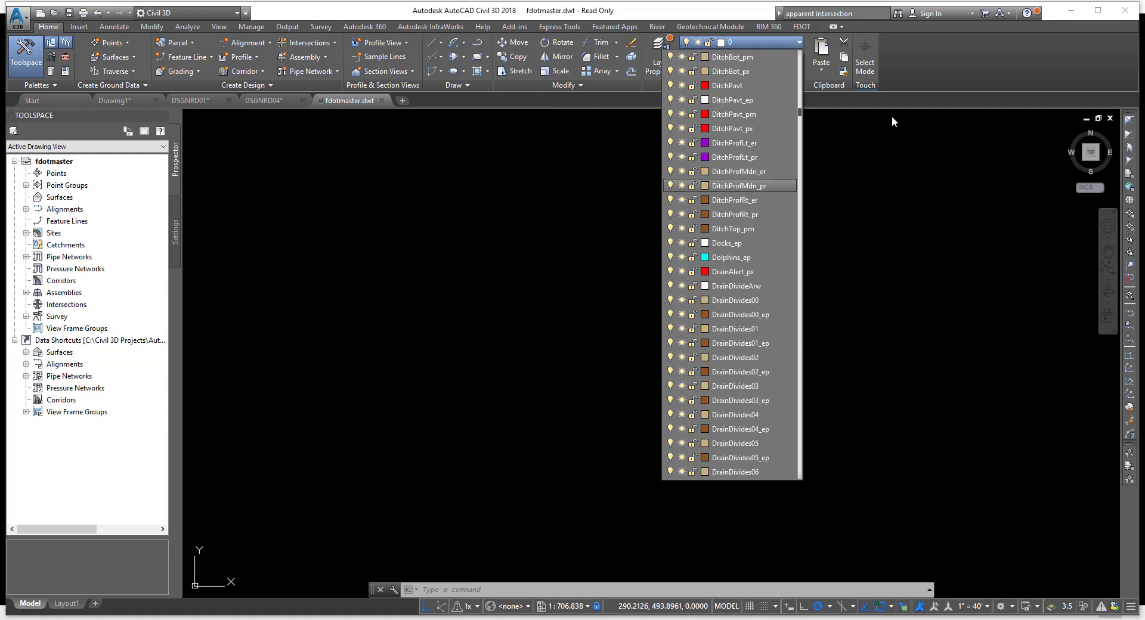
{"action": "scroll", "coordinate": [753, 232], "scroll_direction": "down", "scroll_amount": 12}
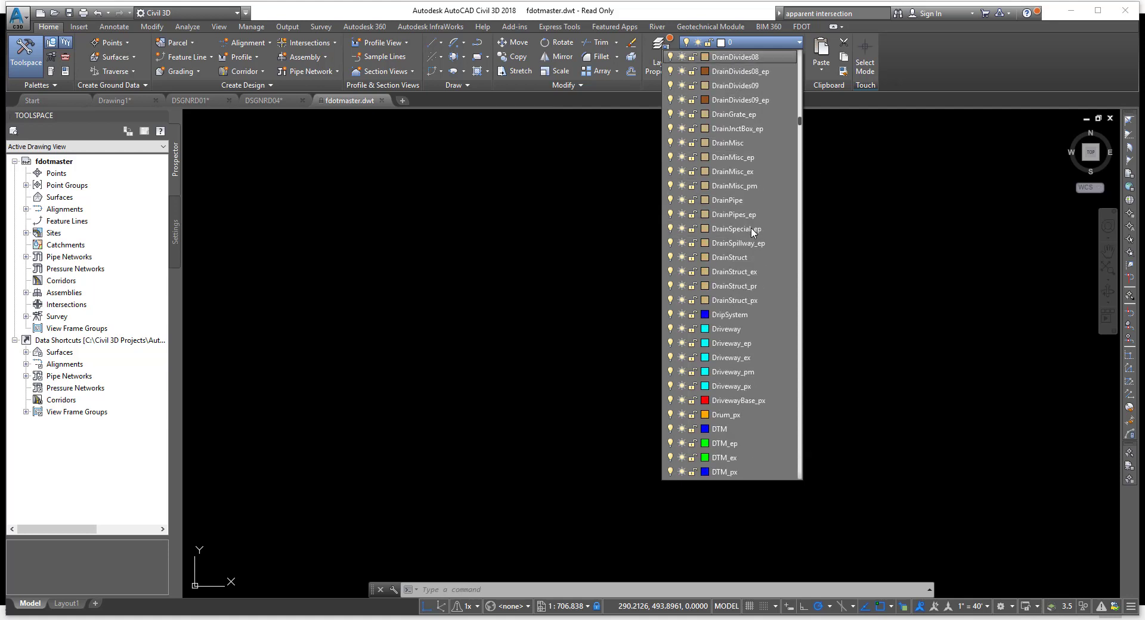
{"action": "scroll", "coordinate": [752, 232], "scroll_direction": "down", "scroll_amount": 14}
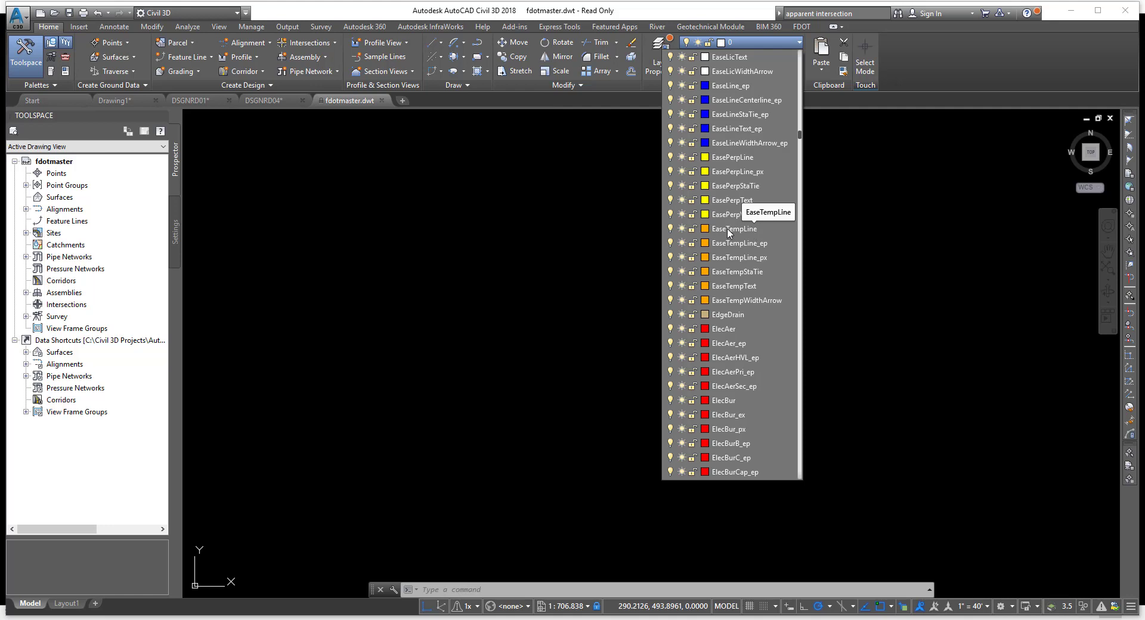
{"action": "scroll", "coordinate": [746, 230], "scroll_direction": "down", "scroll_amount": 4}
{"action": "key", "text": "Escape"}
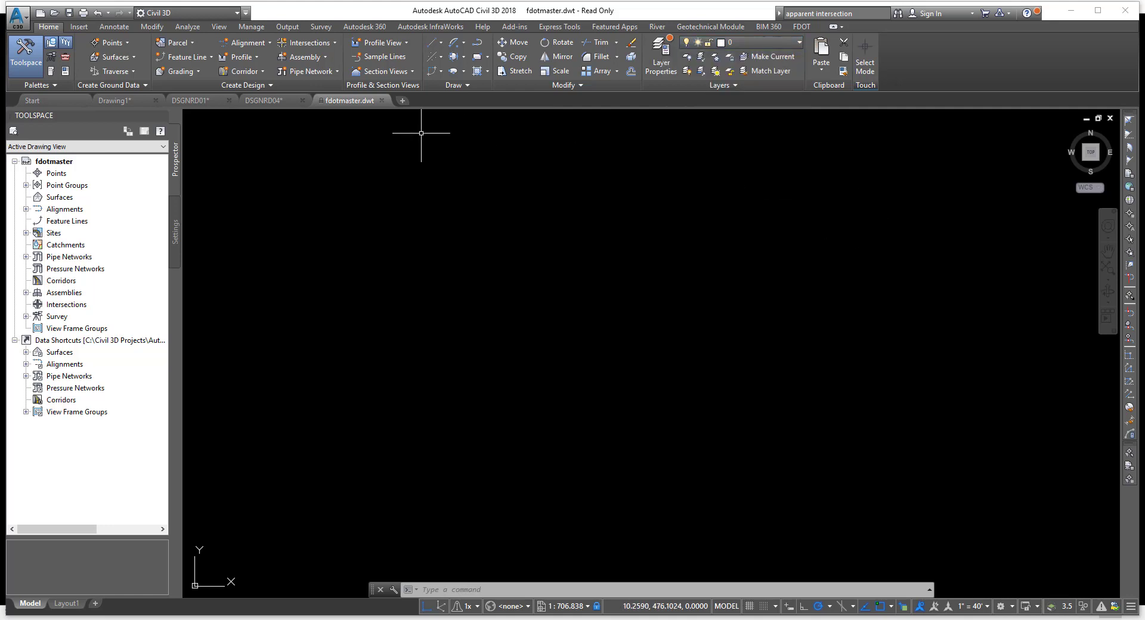
- Close the fdotmaster.dwt template and return to the DSGNRD04 drawing
{"action": "mouse_move", "coordinate": [347, 104]}
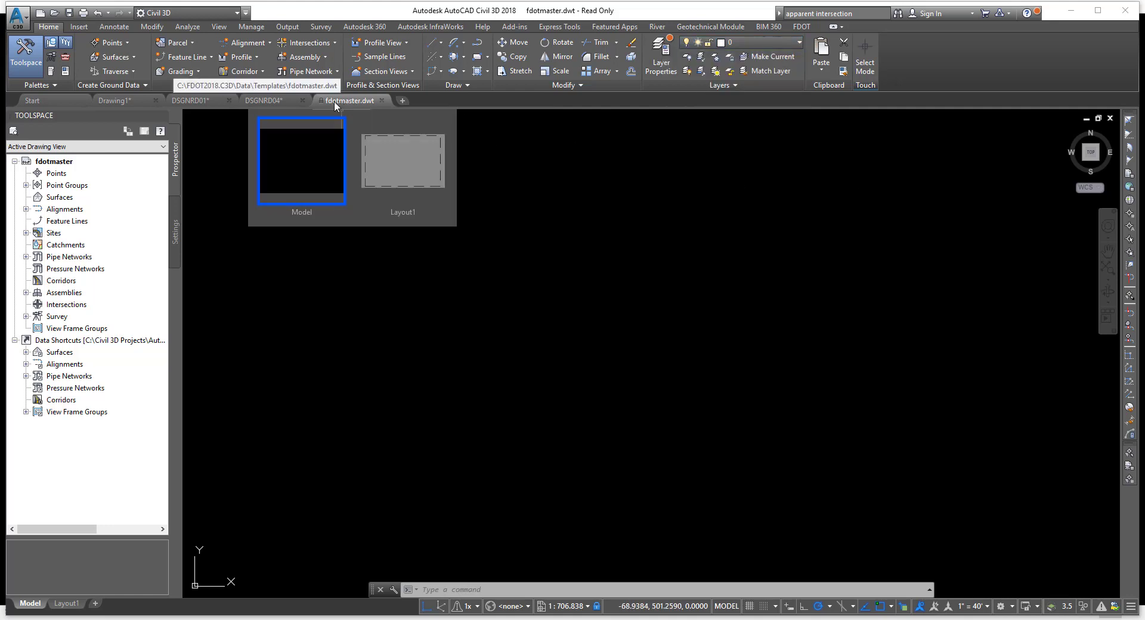
{"action": "left_click", "coordinate": [381, 101]}
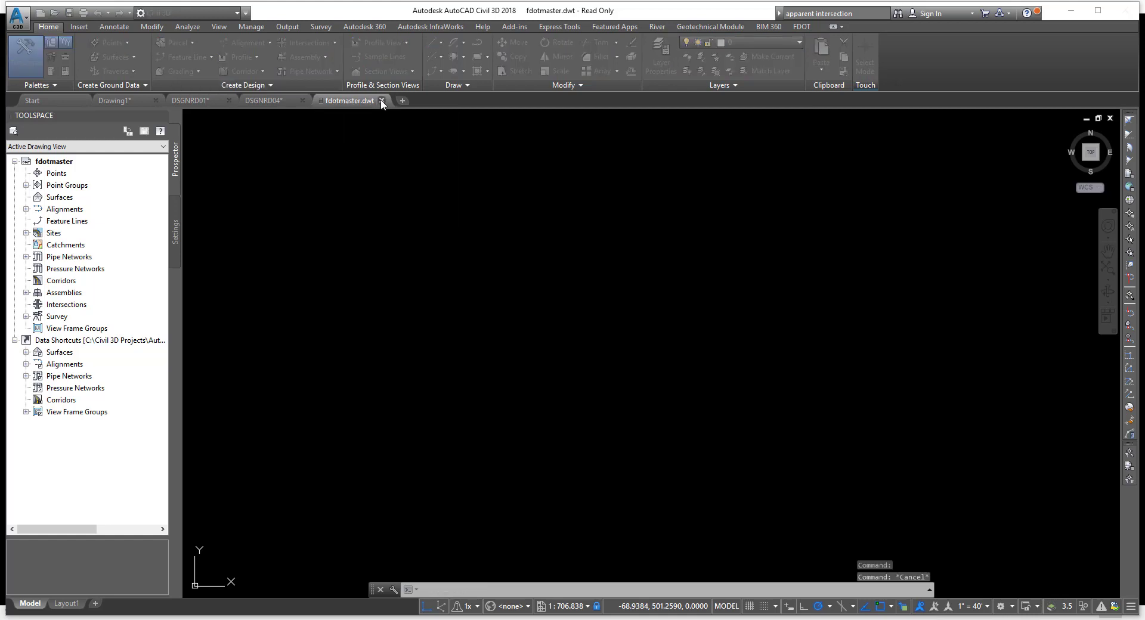
{"action": "left_click", "coordinate": [599, 342]}
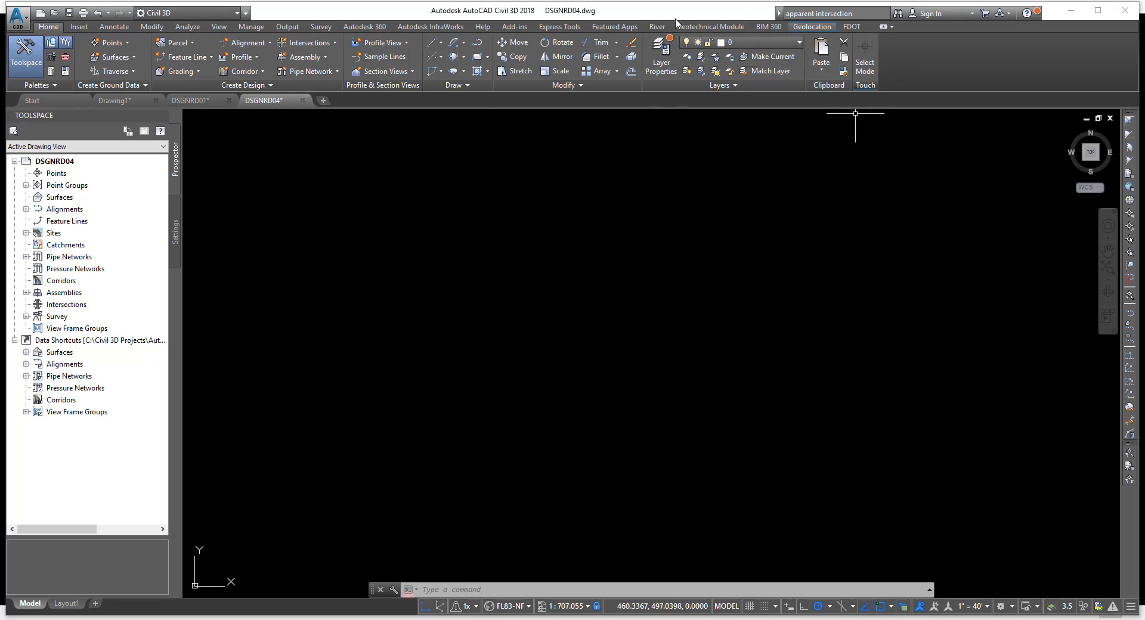
- Review the layers available in the DSGNRD04 drawing for comparison with the template, keeping layer 0 current
{"action": "left_click", "coordinate": [749, 42]}
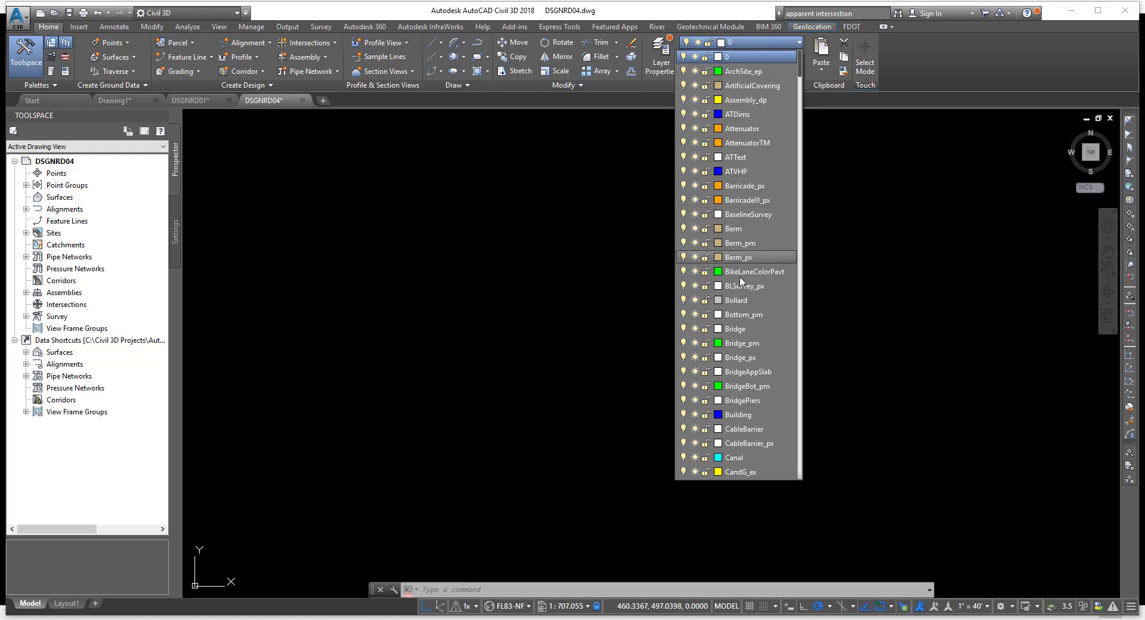
{"action": "scroll", "coordinate": [730, 304], "scroll_direction": "down", "scroll_amount": 2}
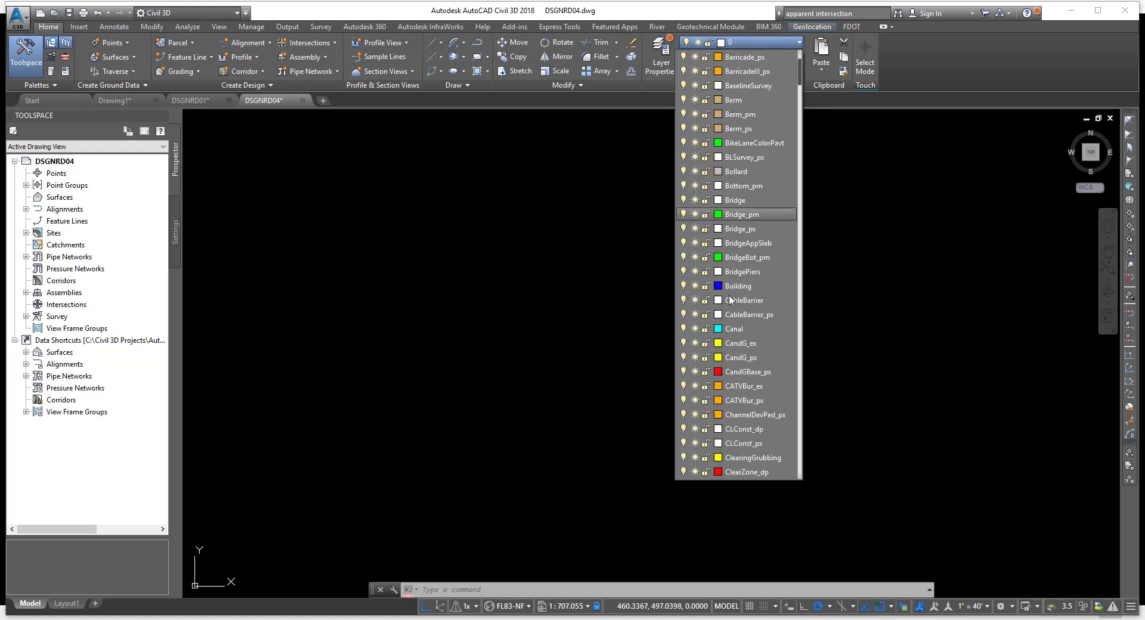
{"action": "scroll", "coordinate": [730, 301], "scroll_direction": "up", "scroll_amount": 2}
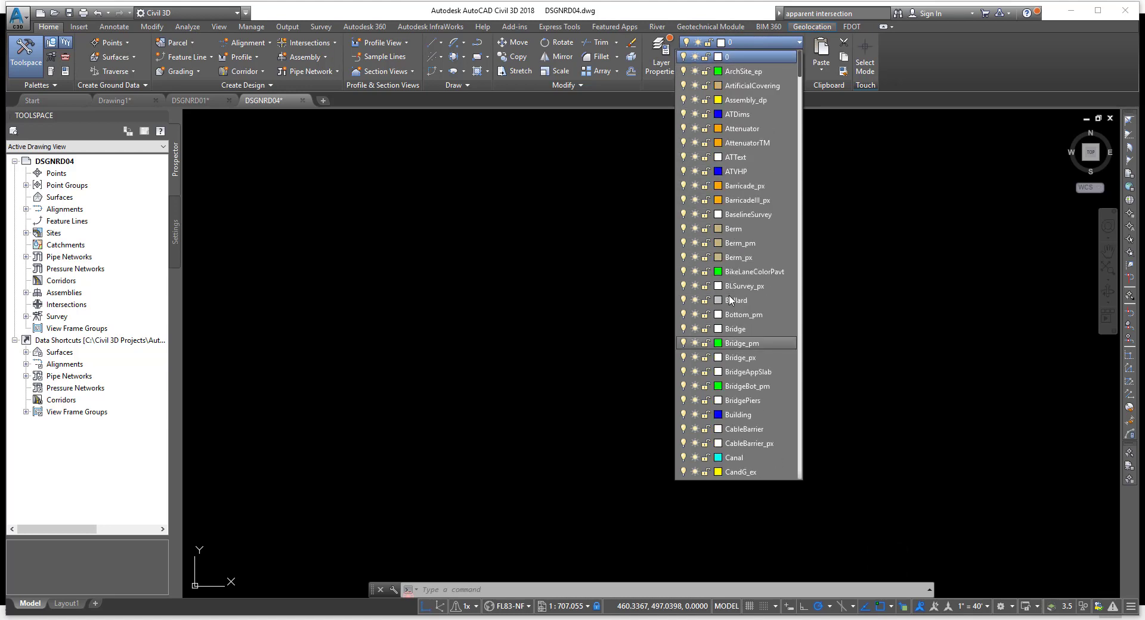
{"action": "left_click", "coordinate": [740, 59]}
{"action": "left_click", "coordinate": [752, 45]}
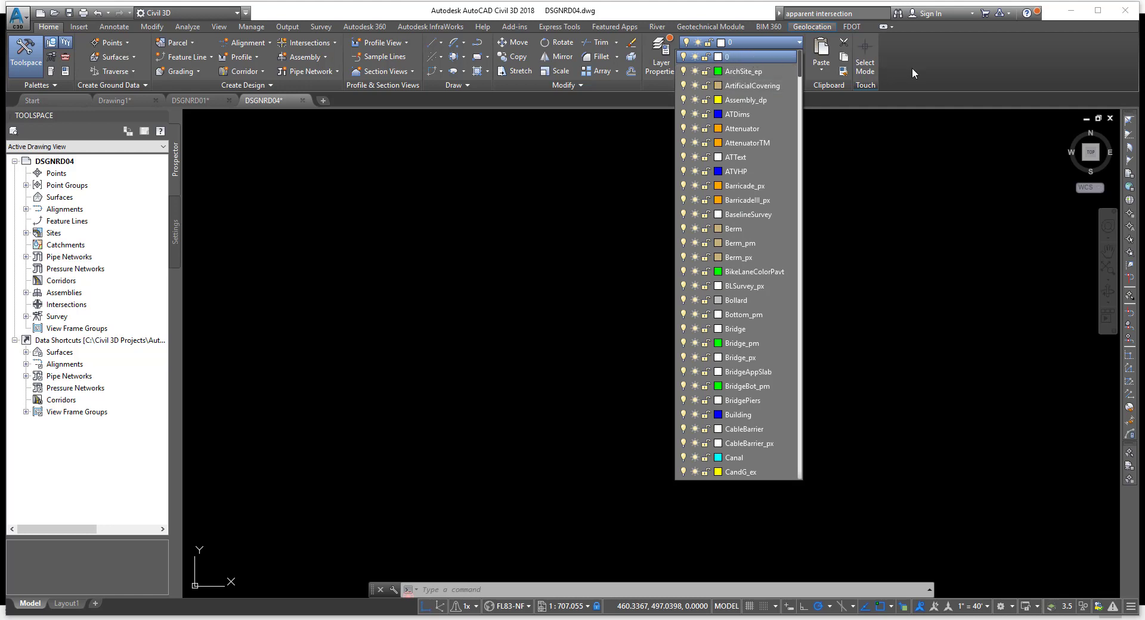
{"action": "left_click", "coordinate": [748, 56]}
- Make Bridge_pm the current layer and draw a single horizontal line across the upper half of the model space
{"action": "left_click", "coordinate": [750, 43]}
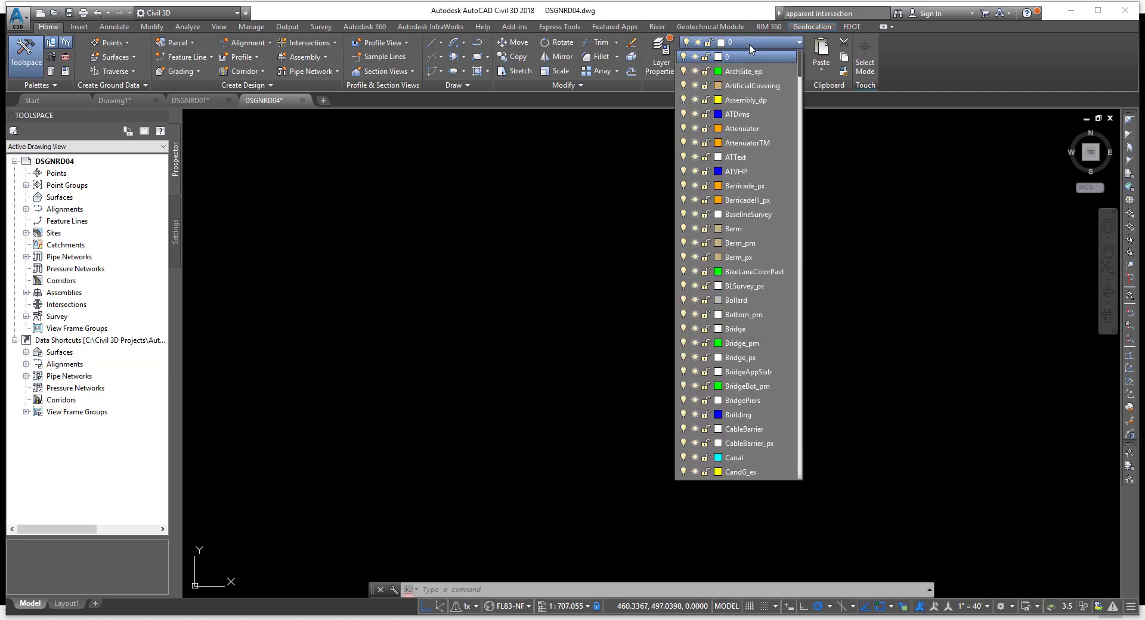
{"action": "left_click", "coordinate": [735, 343]}
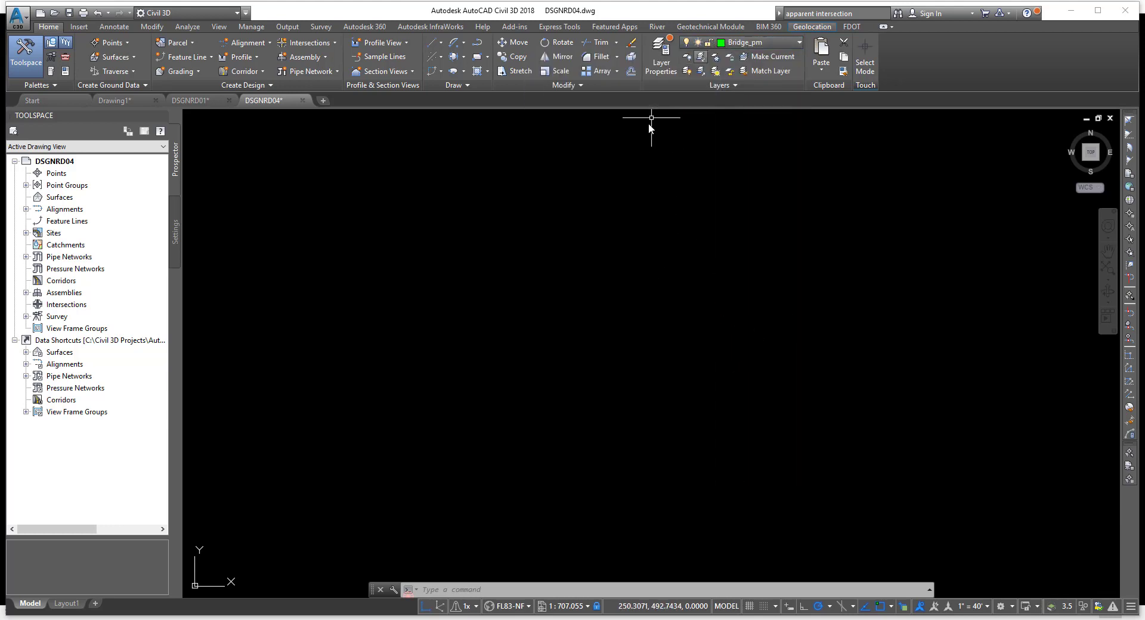
{"action": "type", "text": "l"}
{"action": "key", "text": "Return"}
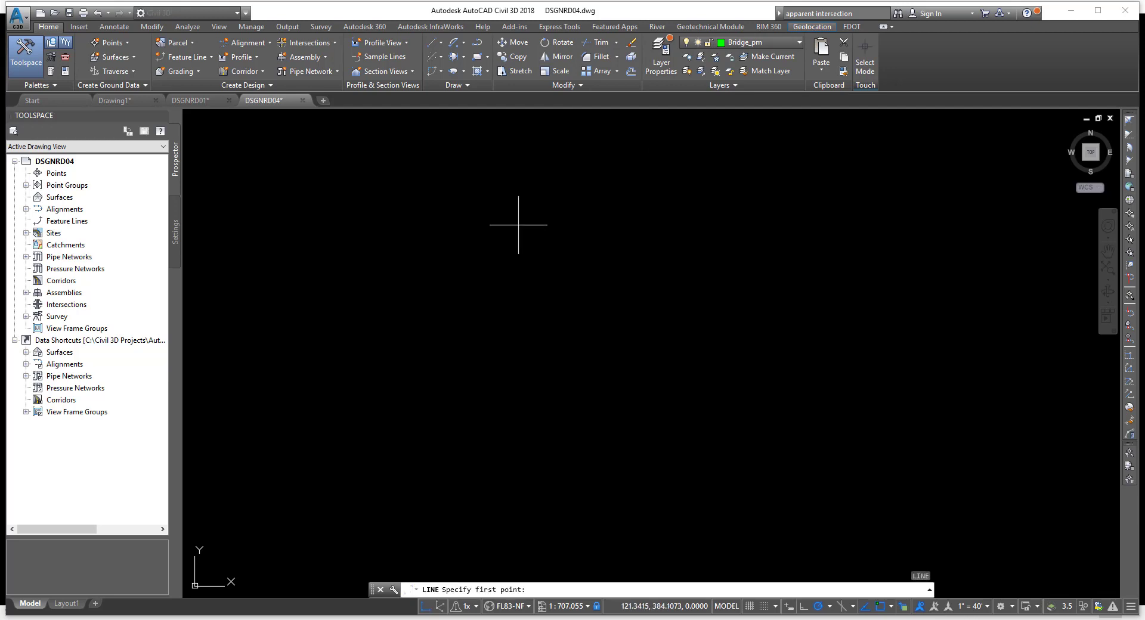
{"action": "left_click", "coordinate": [387, 252]}
{"action": "left_click", "coordinate": [836, 252]}
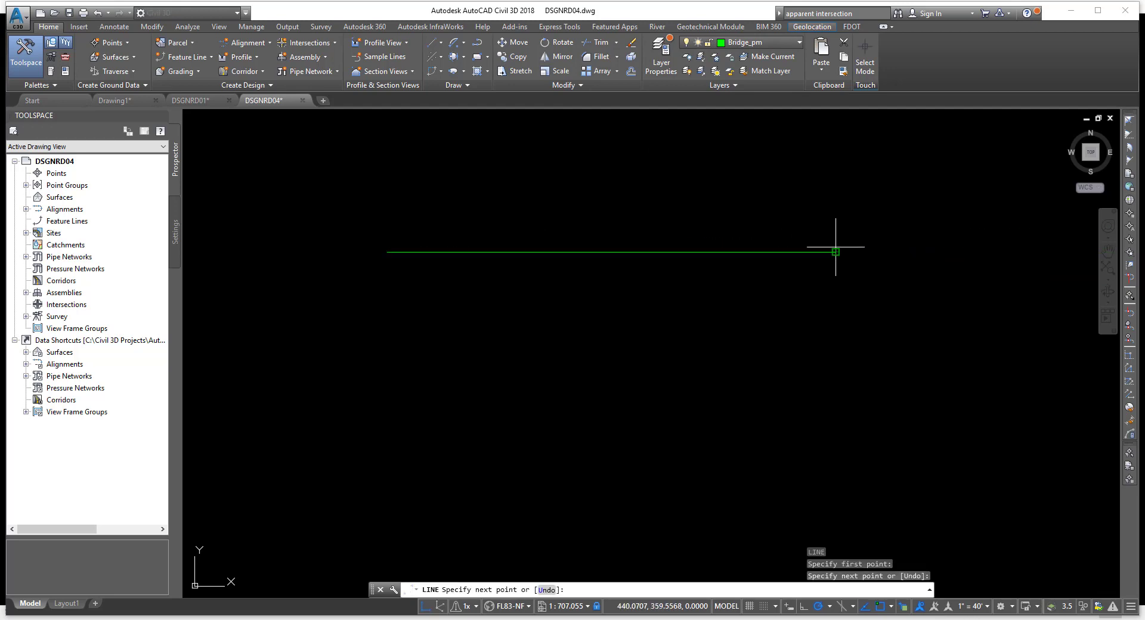
{"action": "right_click", "coordinate": [758, 199]}
{"action": "left_click", "coordinate": [779, 204]}
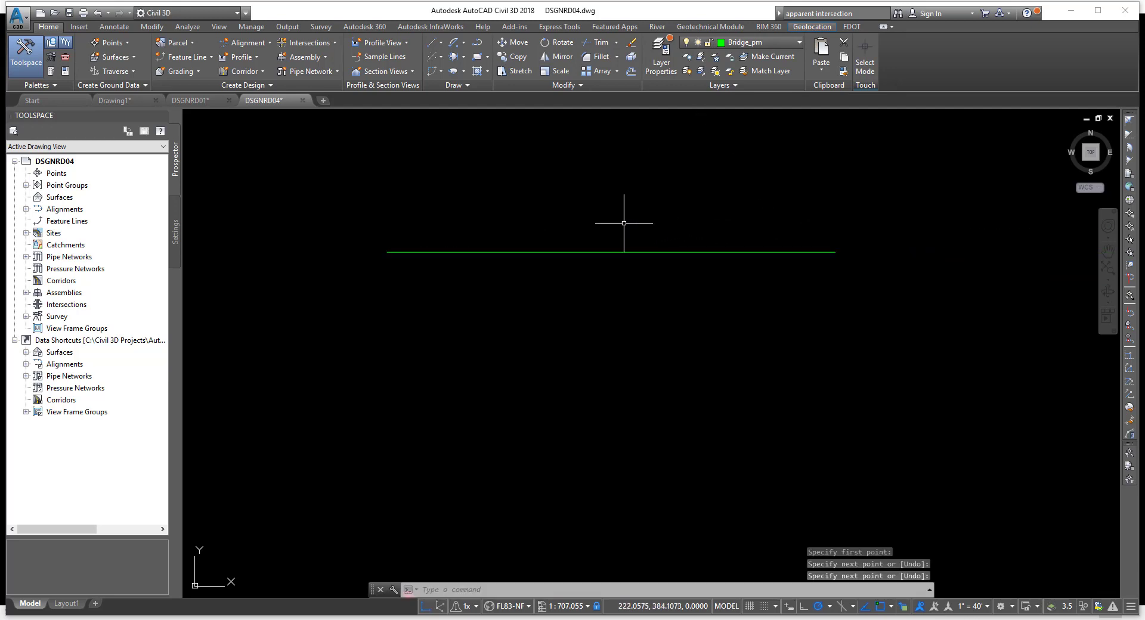
- Make Building the current layer and draw a single horizontal line below the Bridge_pm line
{"action": "left_click", "coordinate": [781, 43]}
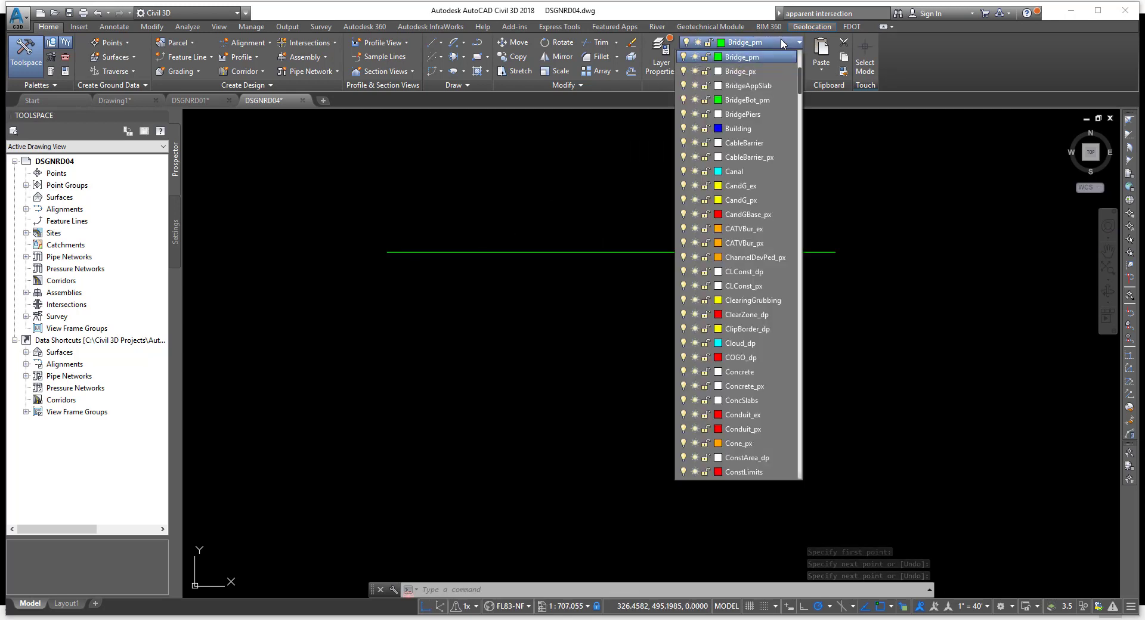
{"action": "left_click", "coordinate": [750, 132]}
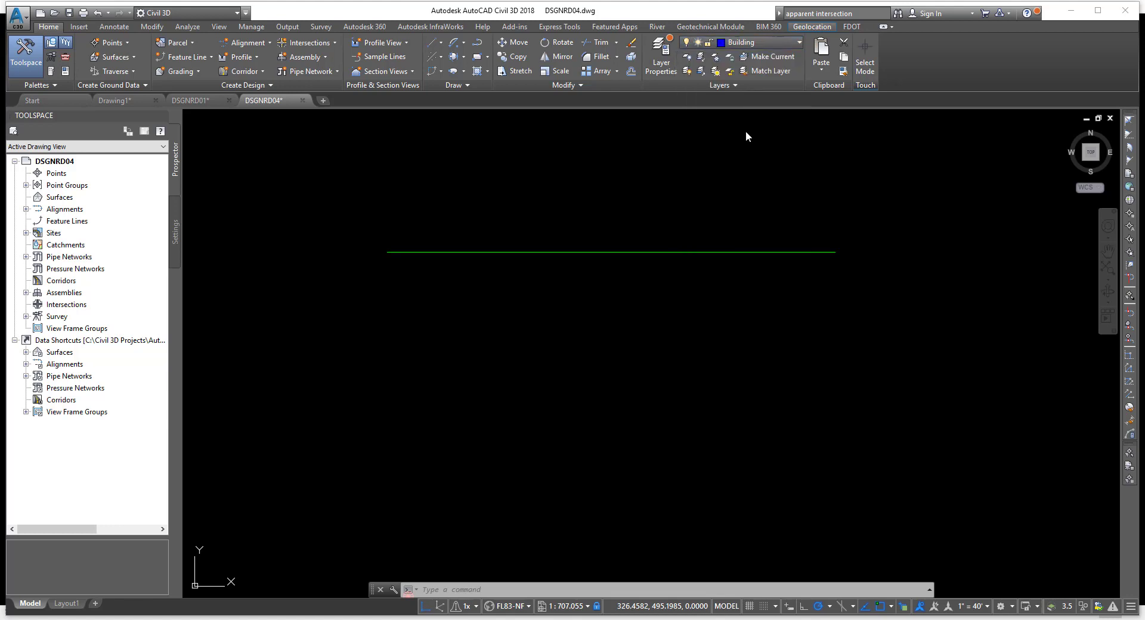
{"action": "type", "text": "1"}
{"action": "key", "text": "Return"}
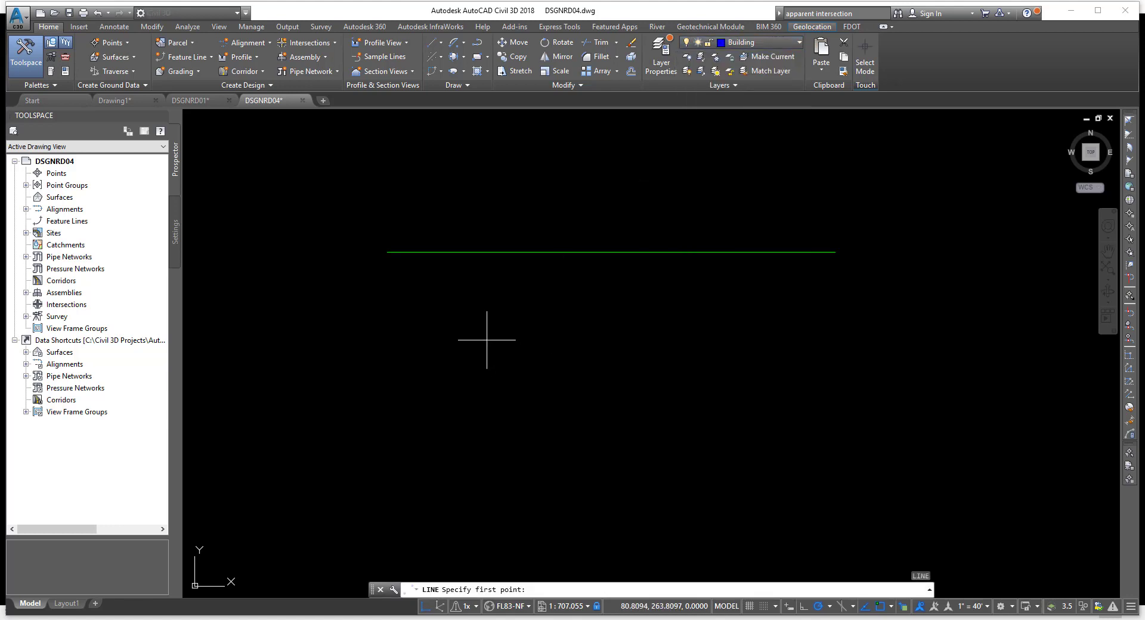
{"action": "left_click", "coordinate": [404, 339]}
{"action": "left_click", "coordinate": [808, 340]}
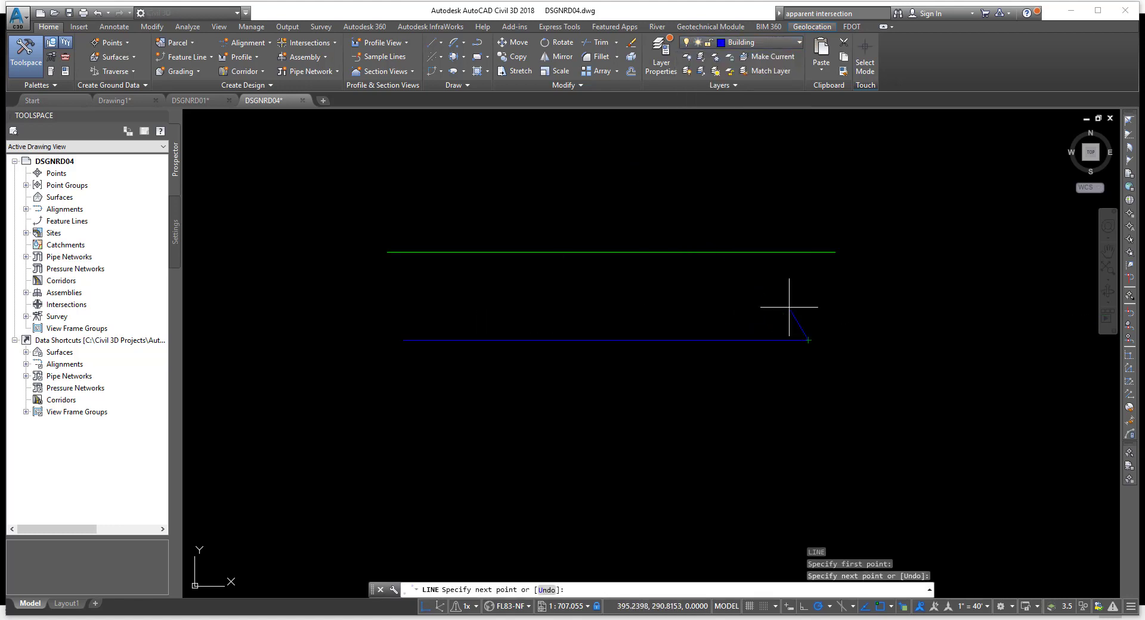
{"action": "right_click", "coordinate": [787, 302]}
{"action": "left_click", "coordinate": [807, 310]}
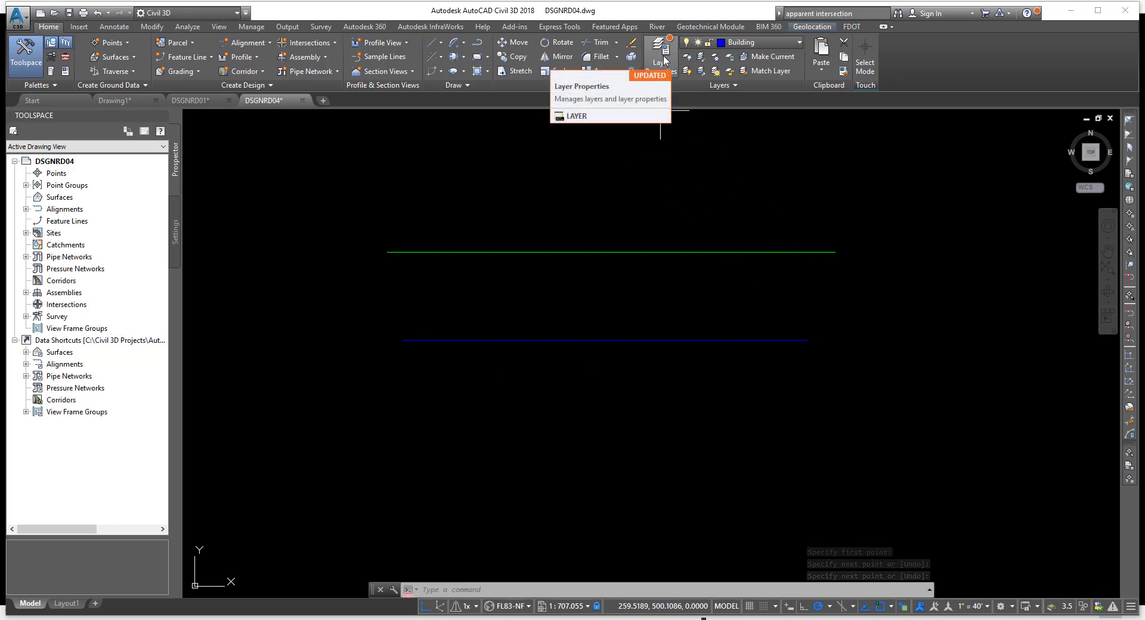
- Open the layer properties manager, list all layers with the Standards filters collapsed, and widen the Status column
{"action": "left_click", "coordinate": [661, 50]}
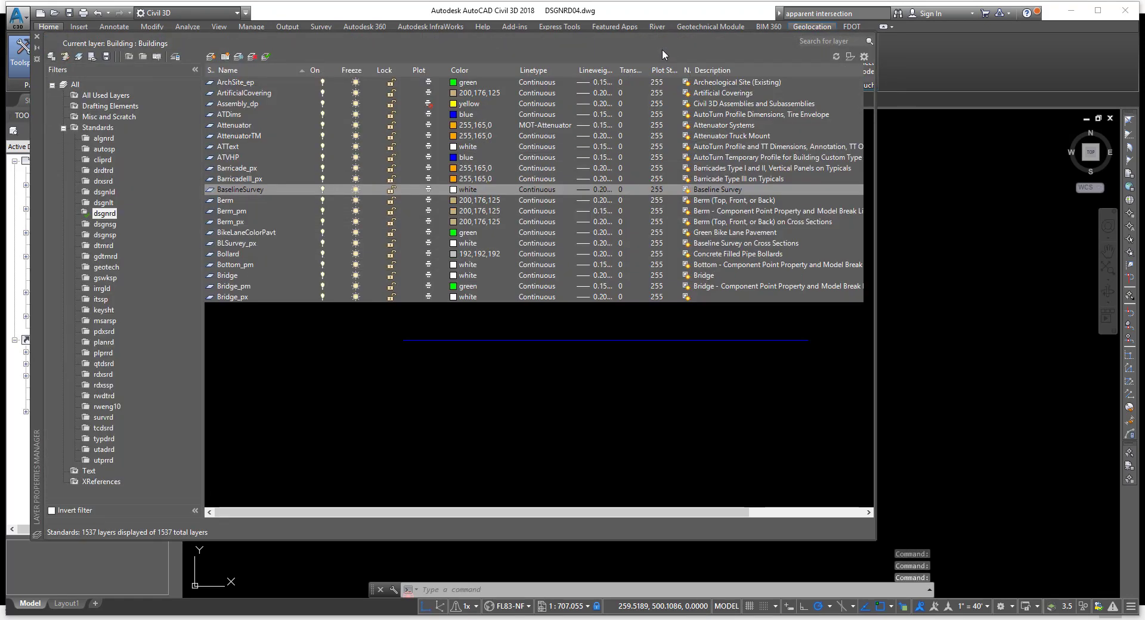
{"action": "left_click", "coordinate": [76, 84]}
{"action": "left_click", "coordinate": [63, 128]}
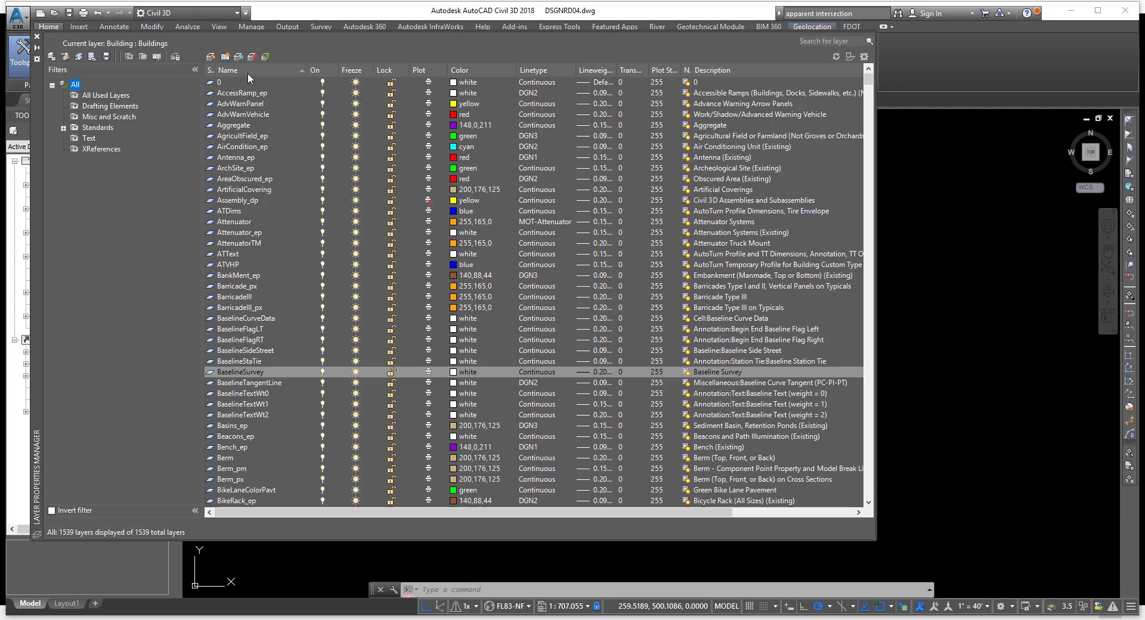
{"action": "mouse_move", "coordinate": [212, 69]}
{"action": "left_mouse_down"}
{"action": "mouse_move", "coordinate": [243, 70]}
{"action": "mouse_move", "coordinate": [232, 70]}
{"action": "left_mouse_up"}
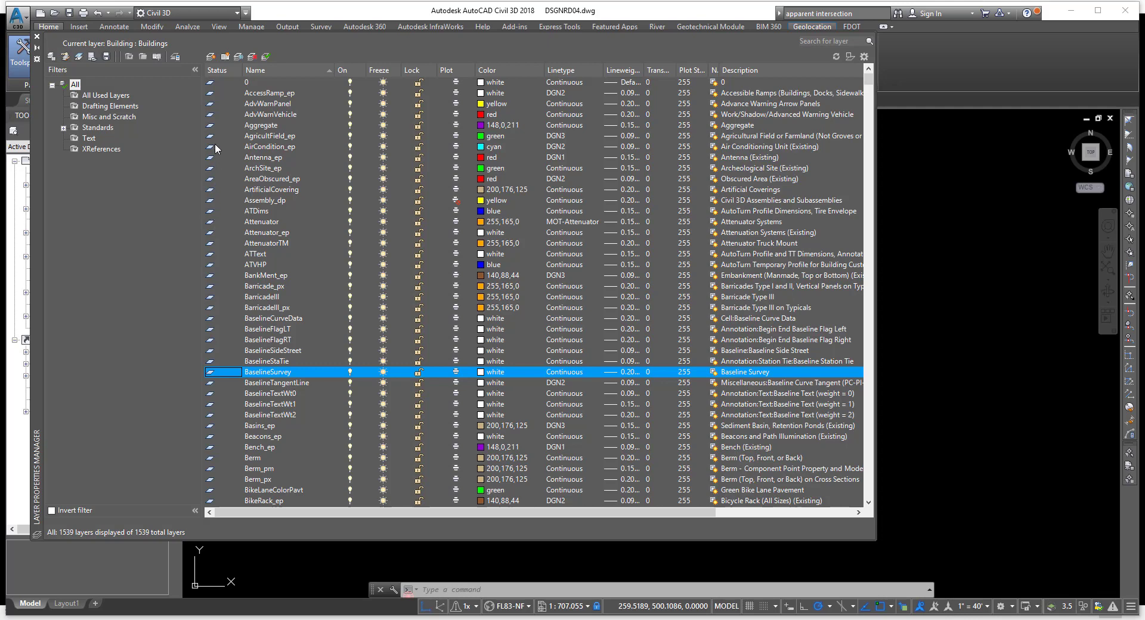
- Examine the Status column of the full layer list, including the options available for the AdvWarnPanel layer
{"action": "scroll", "coordinate": [213, 187], "scroll_direction": "down", "scroll_amount": 5}
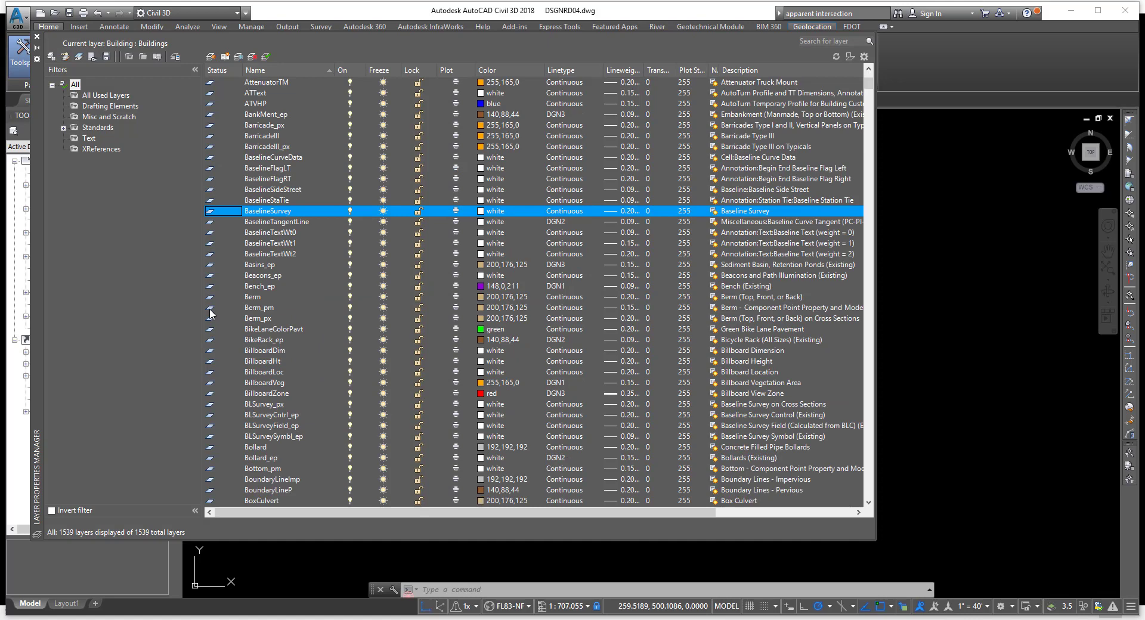
{"action": "scroll", "coordinate": [213, 298], "scroll_direction": "up", "scroll_amount": 5}
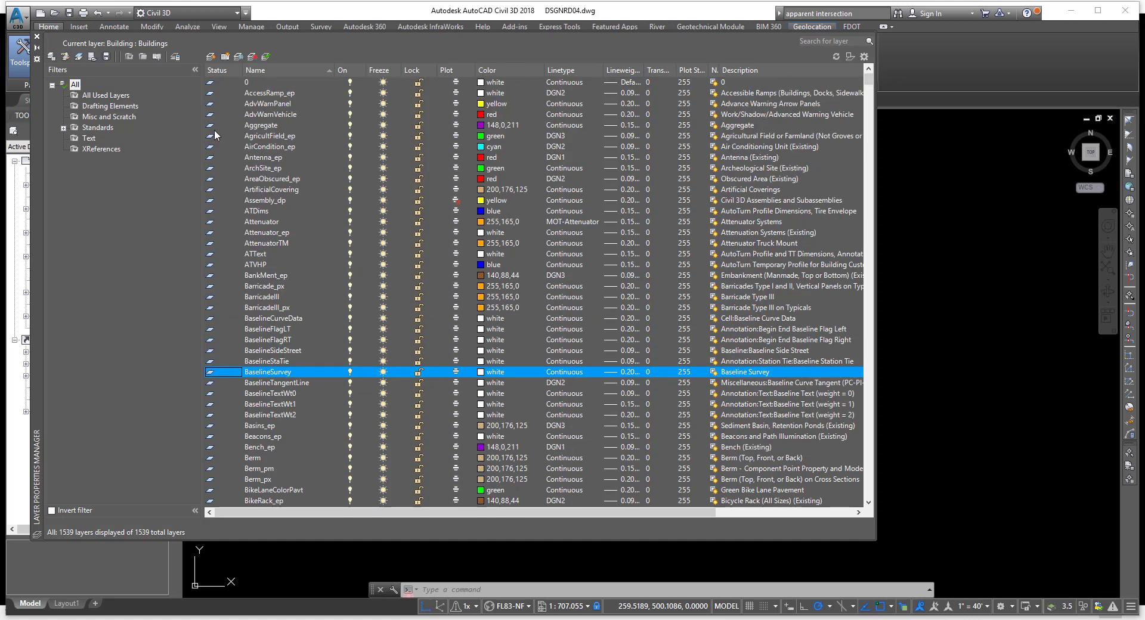
{"action": "left_click", "coordinate": [214, 93]}
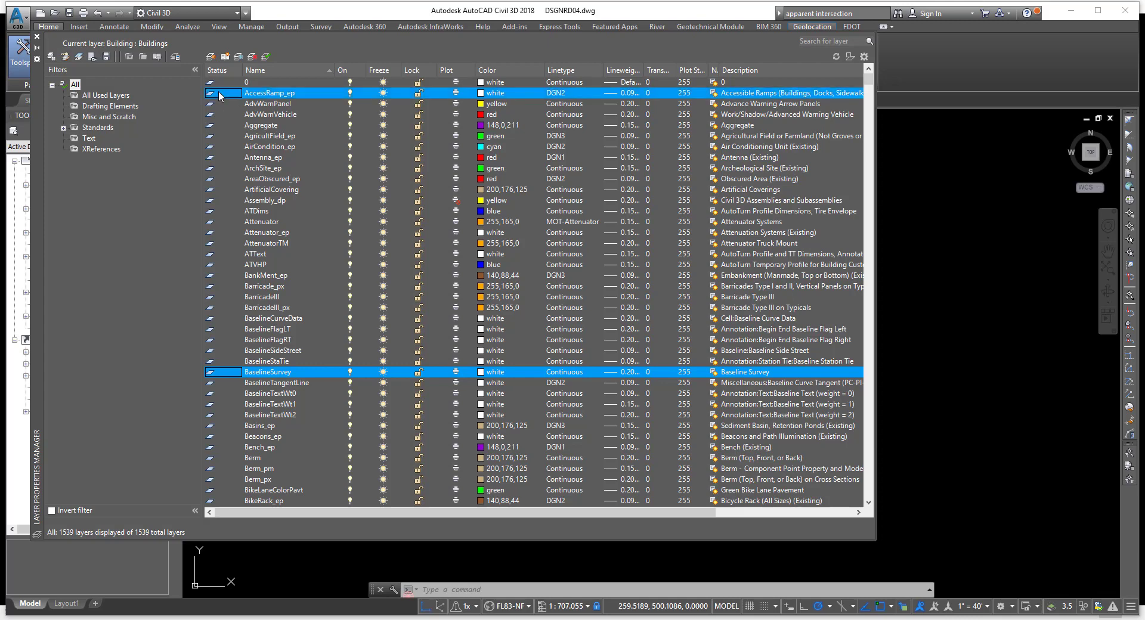
{"action": "left_click", "coordinate": [216, 104]}
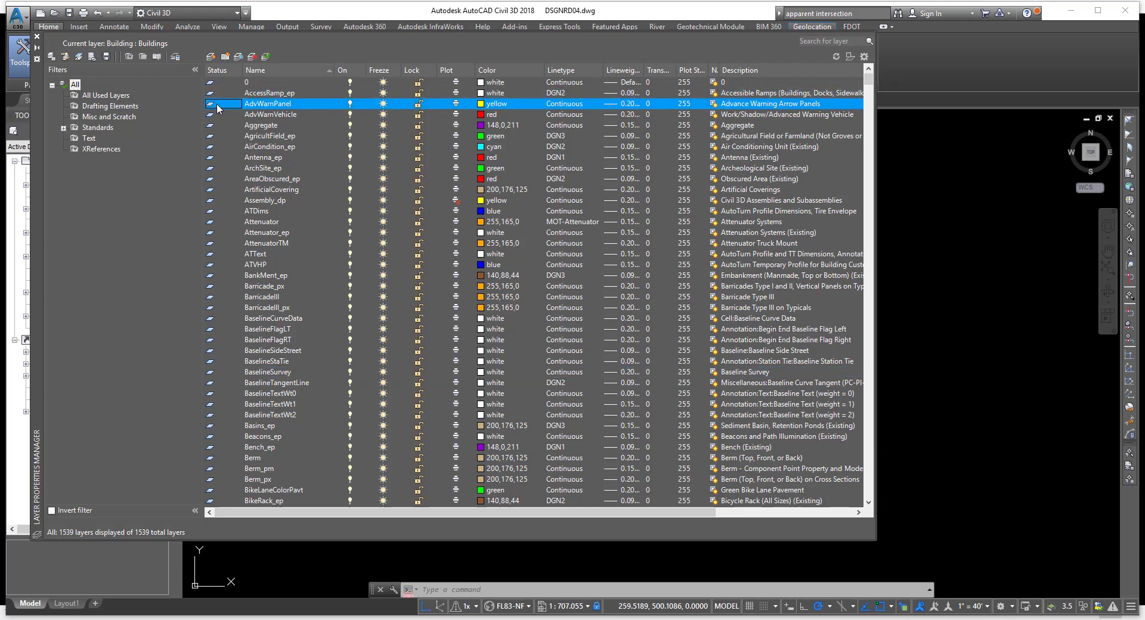
{"action": "right_click", "coordinate": [221, 102]}
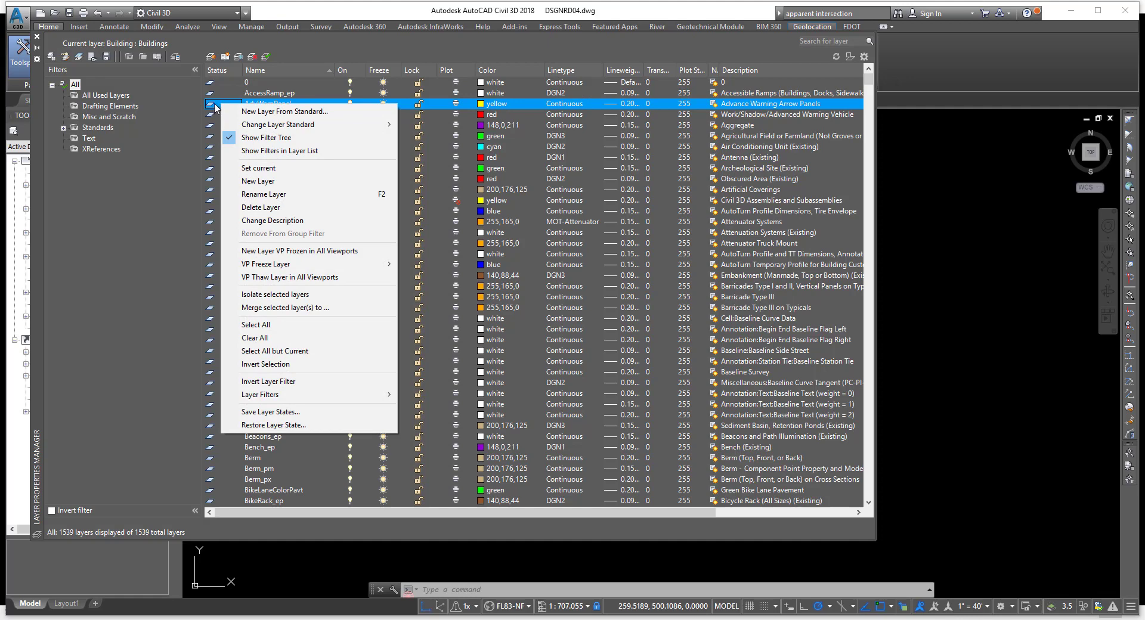
{"action": "left_click", "coordinate": [216, 104]}
{"action": "left_click", "coordinate": [210, 94]}
{"action": "left_click", "coordinate": [209, 104]}
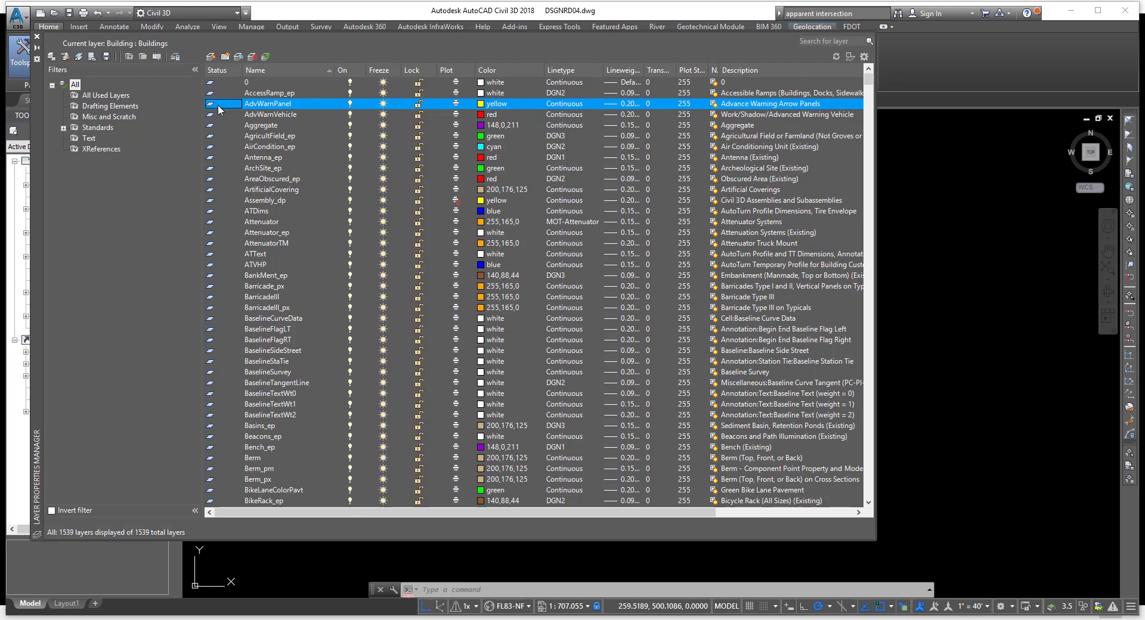
{"action": "left_click", "coordinate": [226, 83]}
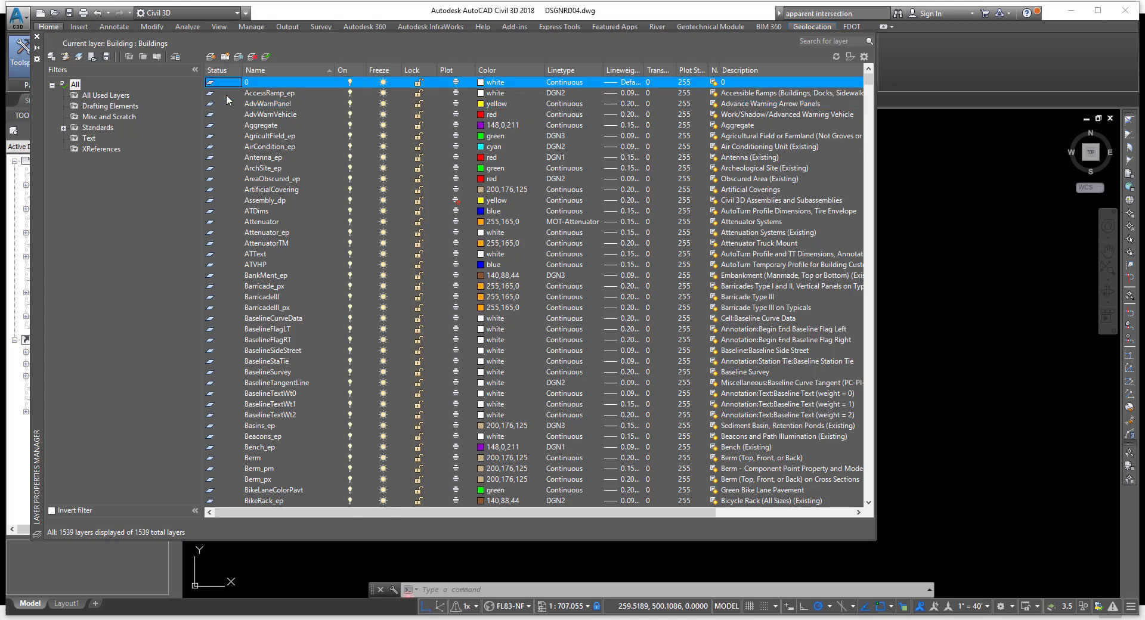
{"action": "left_click", "coordinate": [227, 102]}
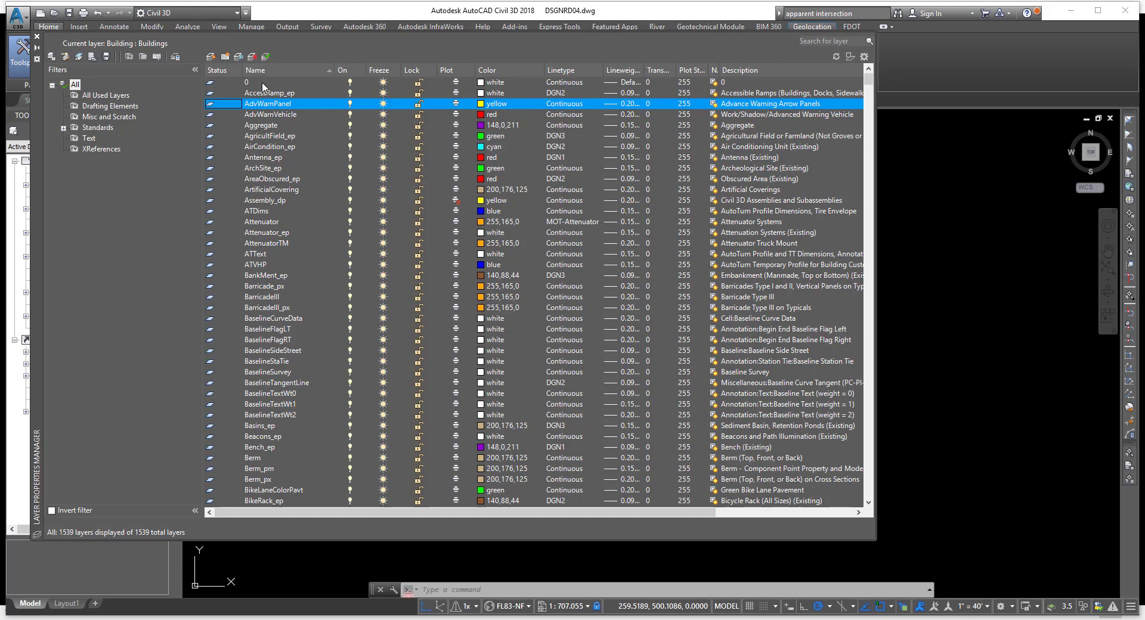
- Look over the layer names near the start of the list, ending with the AdvWarnPanel layer selected
{"action": "left_click", "coordinate": [263, 117]}
{"action": "left_click", "coordinate": [262, 135]}
{"action": "left_click", "coordinate": [262, 147]}
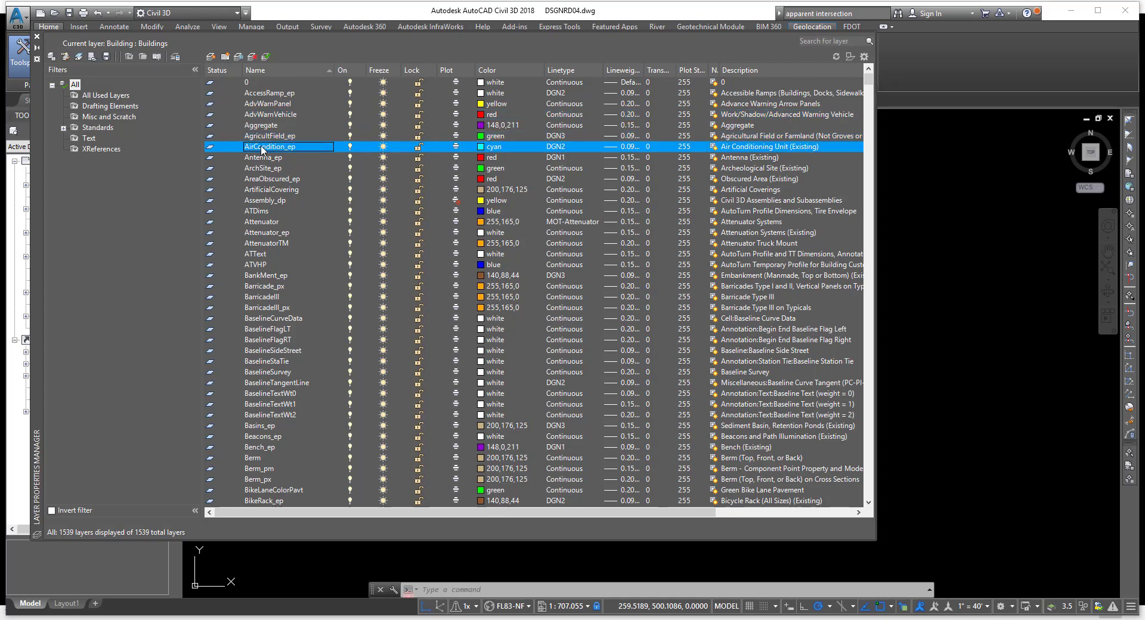
{"action": "left_click", "coordinate": [266, 105]}
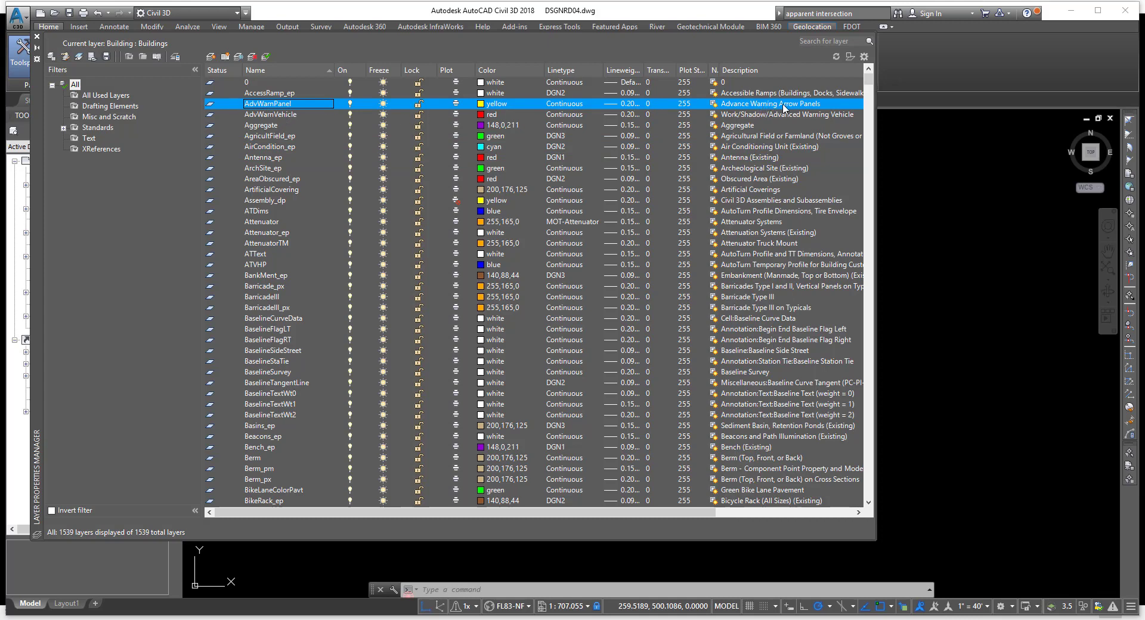
- Widen the layer properties manager to show full descriptions and review them down to the Assembly_dp layer
{"action": "left_click_drag", "start_coordinate": [876, 113], "coordinate": [1032, 115]}
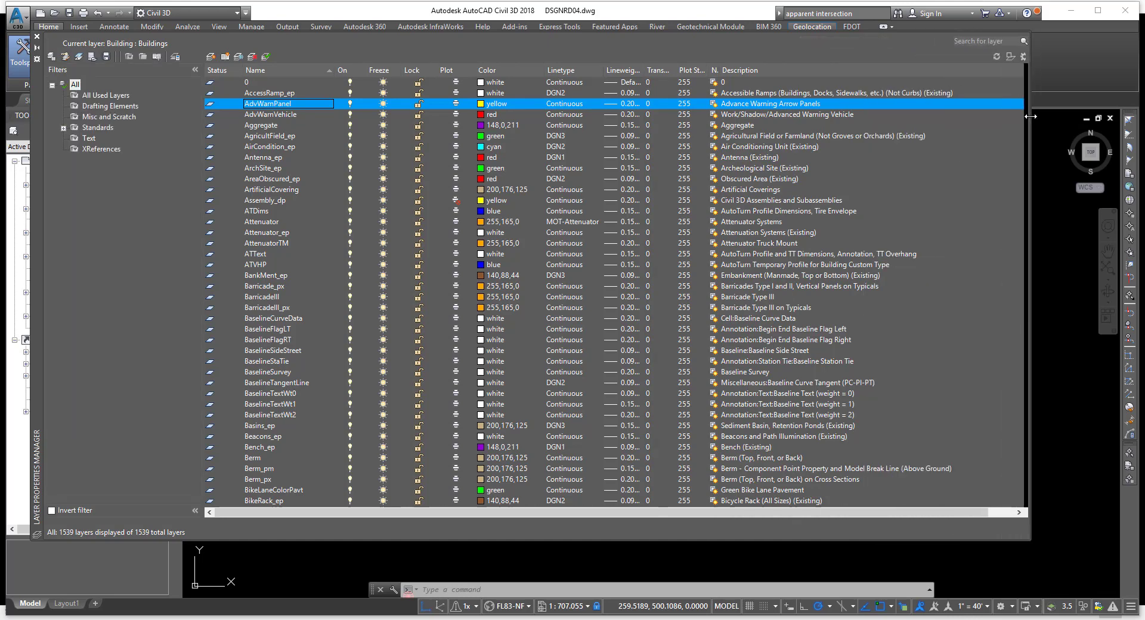
{"action": "left_click", "coordinate": [751, 126]}
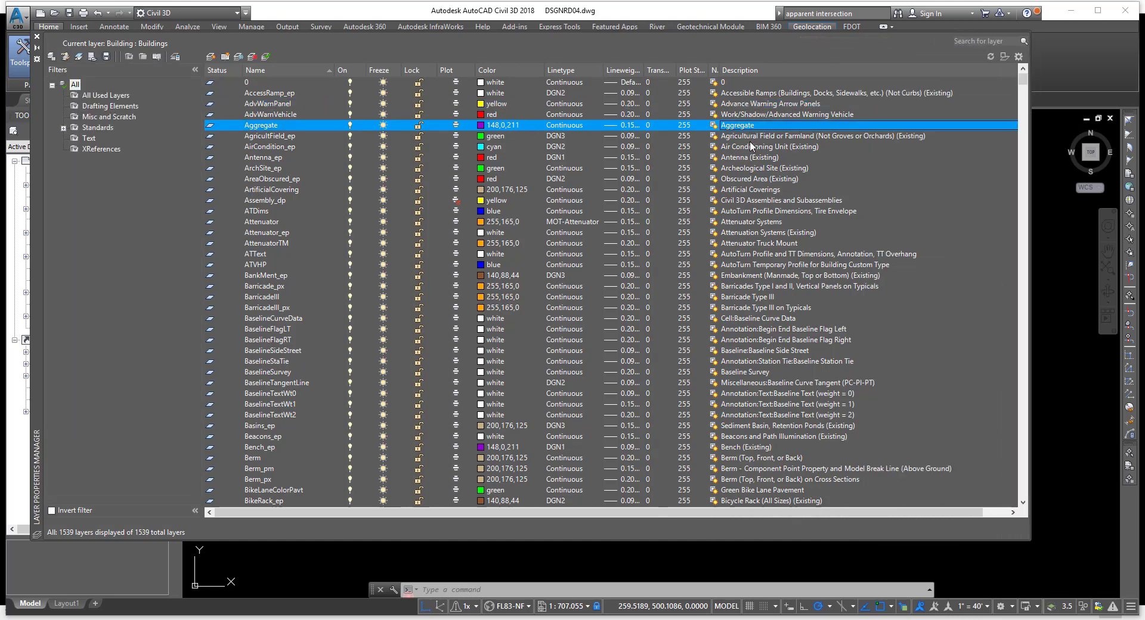
{"action": "left_click", "coordinate": [748, 158]}
{"action": "left_click", "coordinate": [737, 190]}
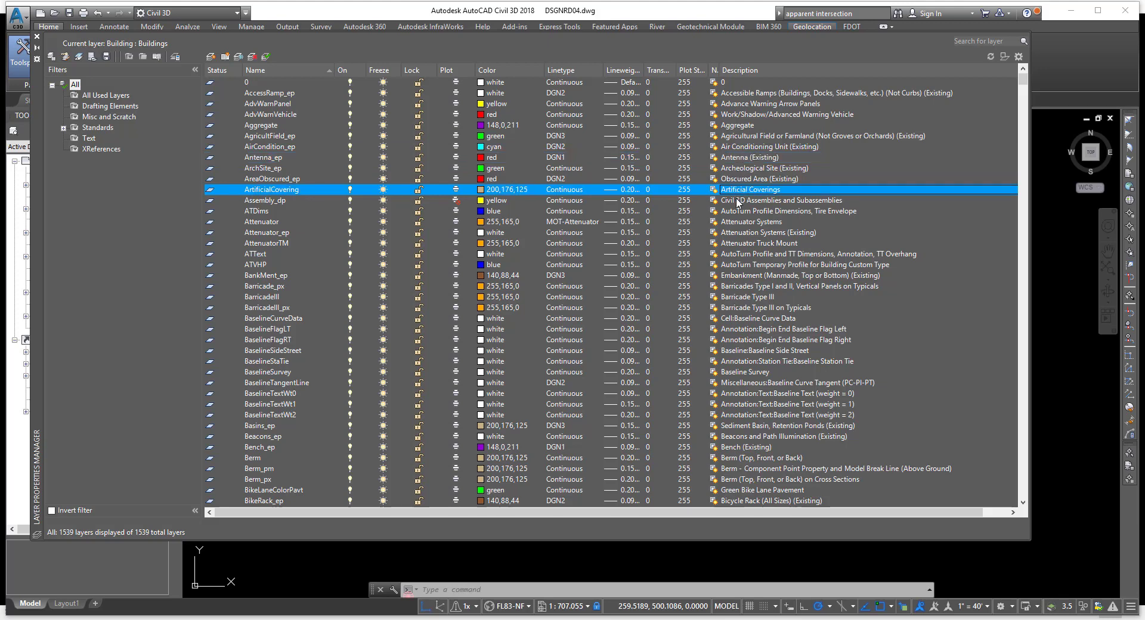
{"action": "left_click", "coordinate": [738, 201]}
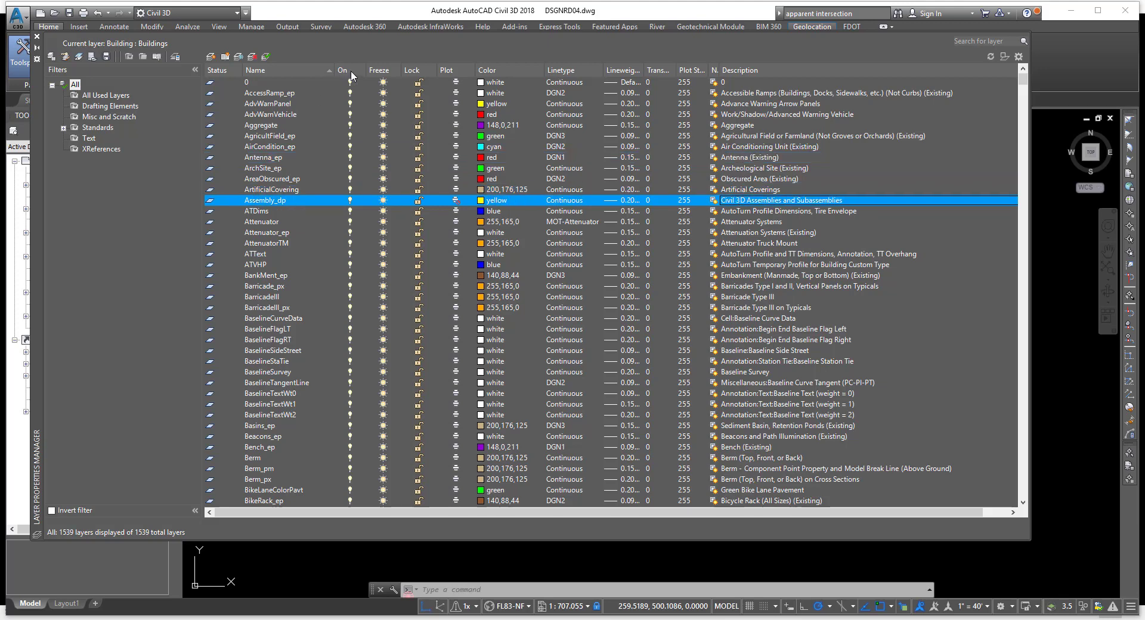
- Toggle the Assembly_dp layer off and back on, and freeze and thaw it
{"action": "left_click", "coordinate": [350, 200]}
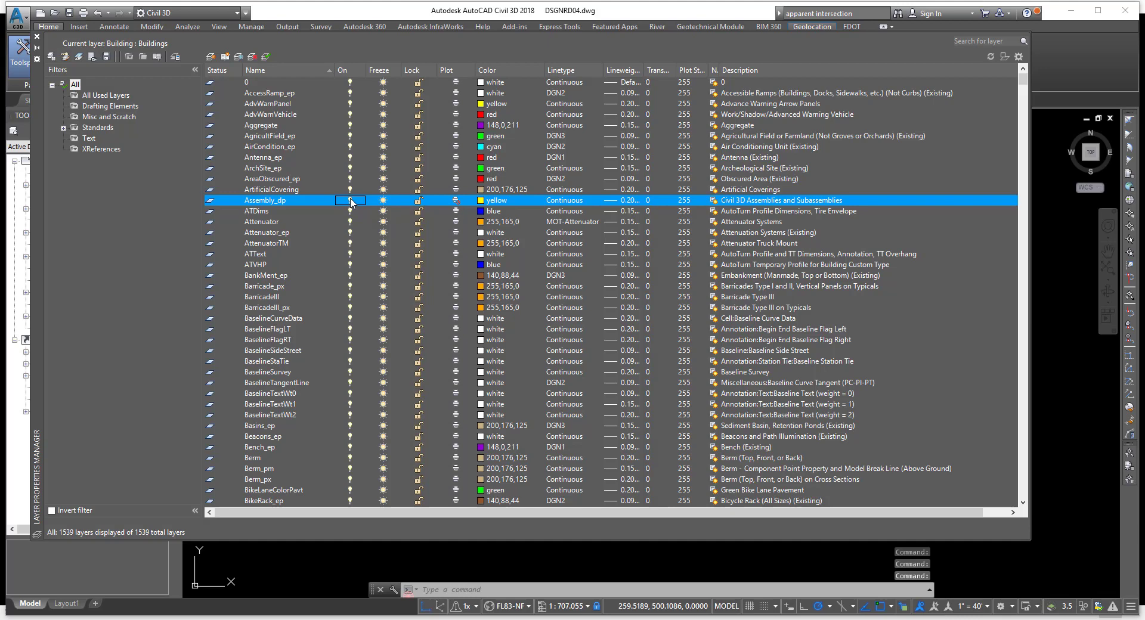
{"action": "left_click", "coordinate": [290, 201]}
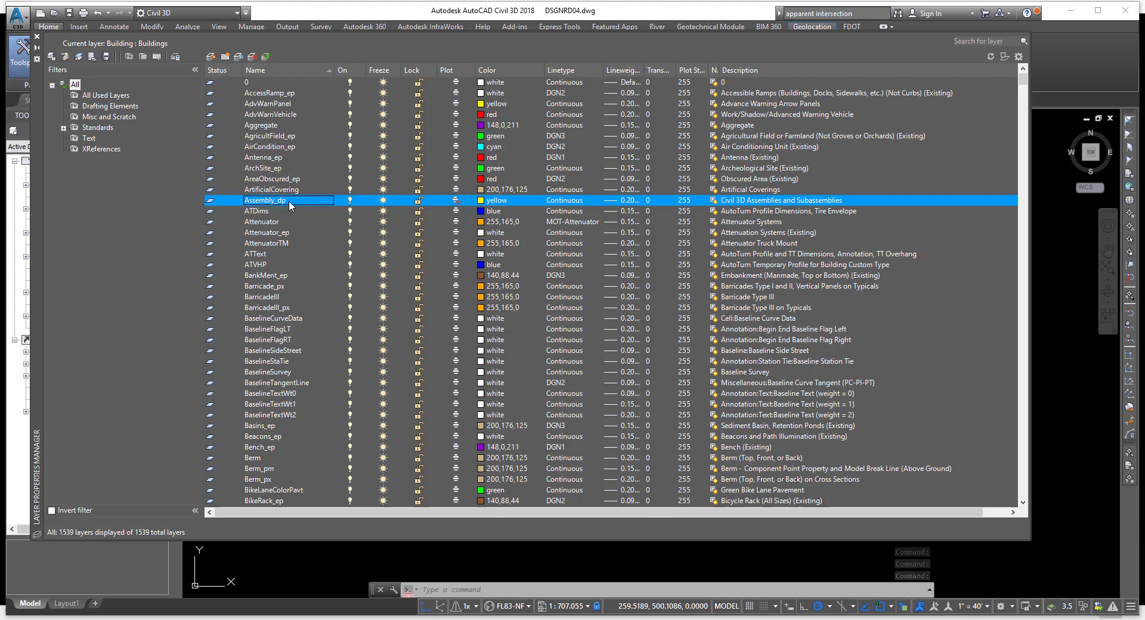
{"action": "left_click", "coordinate": [349, 202]}
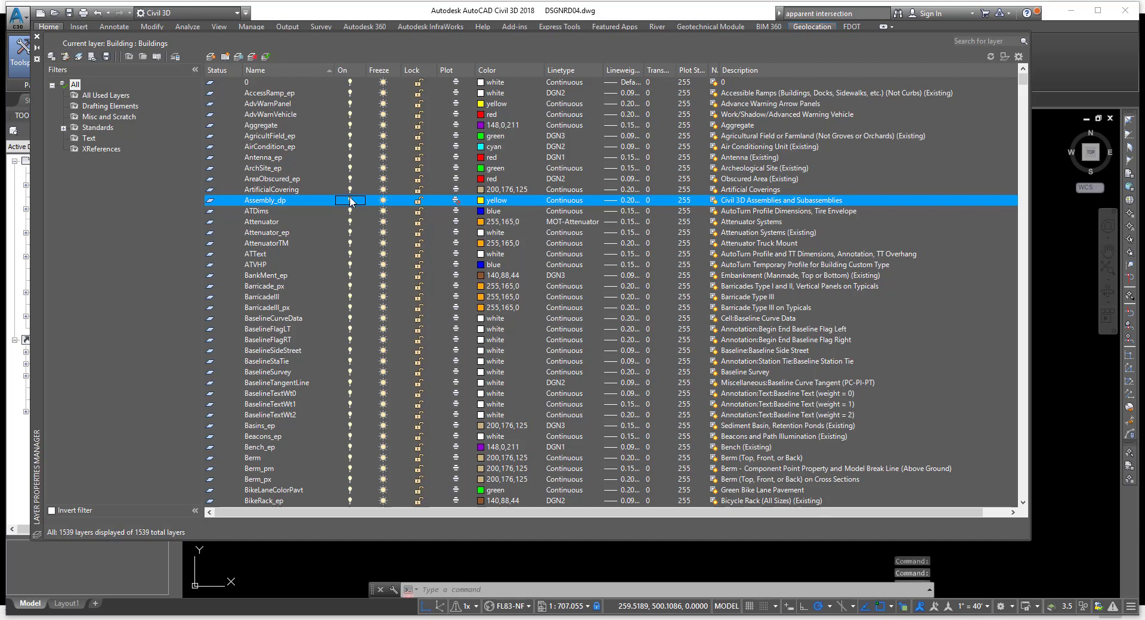
{"action": "left_click", "coordinate": [385, 201]}
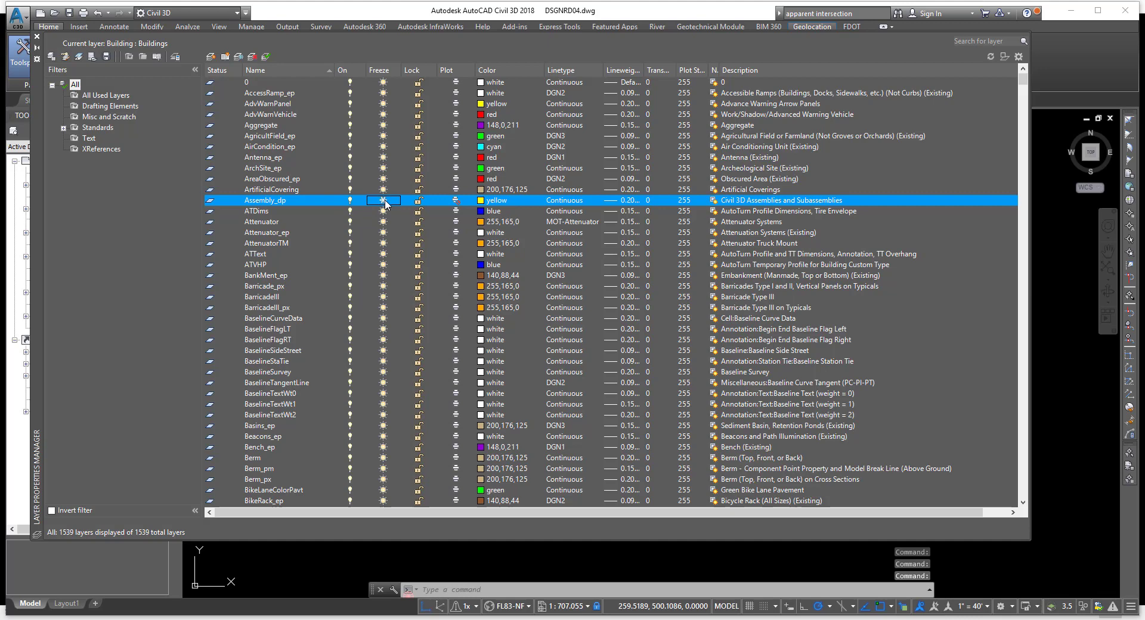
{"action": "left_click", "coordinate": [385, 201]}
{"action": "left_click", "coordinate": [382, 201]}
{"action": "left_click", "coordinate": [384, 204]}
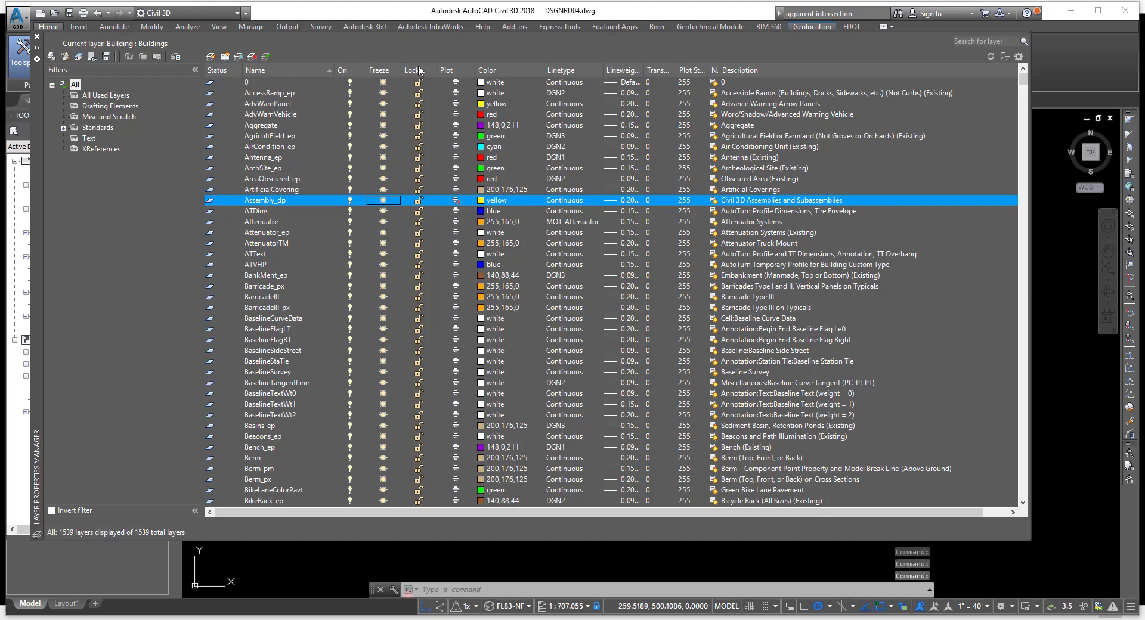
- Lock and unlock the Assembly_dp layer, and toggle its plot setting
{"action": "left_click", "coordinate": [419, 205]}
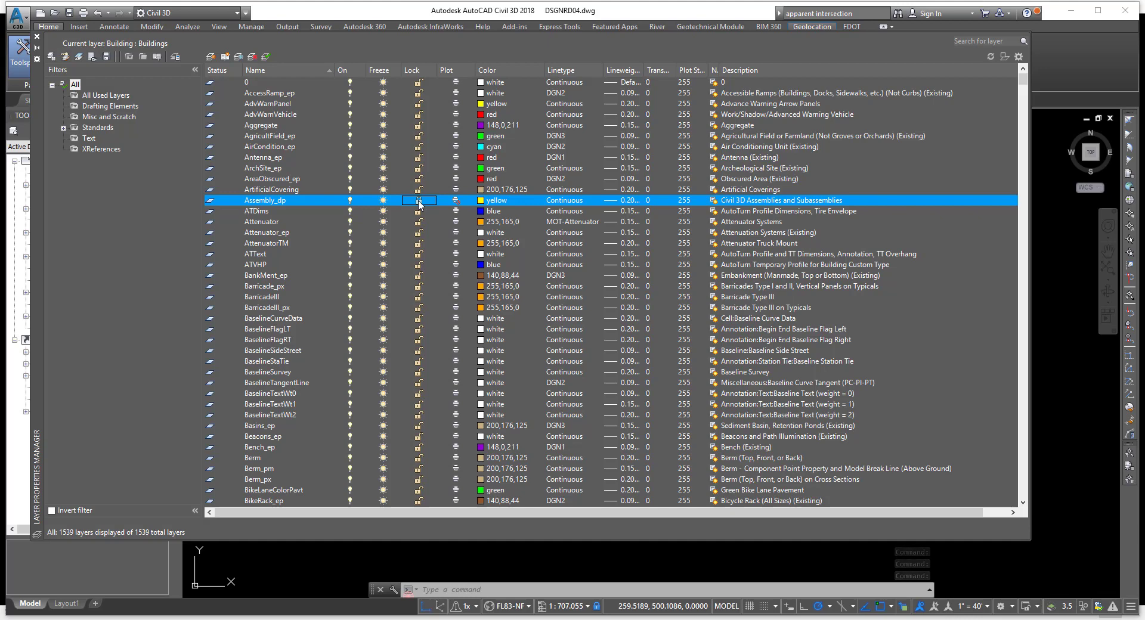
{"action": "left_click", "coordinate": [419, 204]}
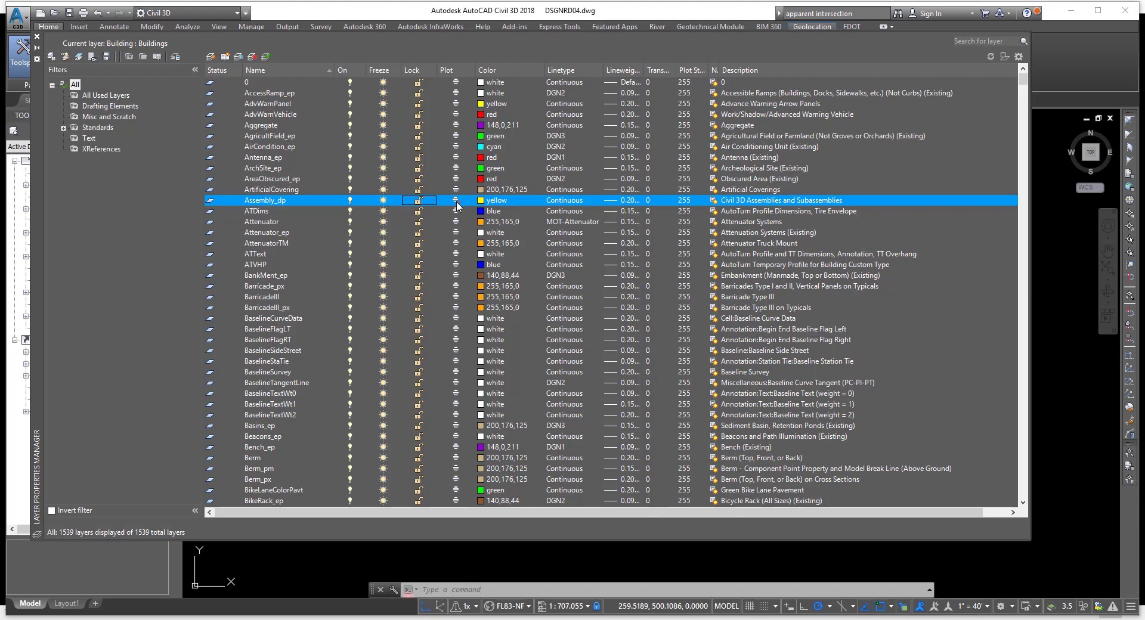
{"action": "left_click", "coordinate": [456, 201]}
{"action": "left_click", "coordinate": [459, 203]}
{"action": "left_click", "coordinate": [455, 204]}
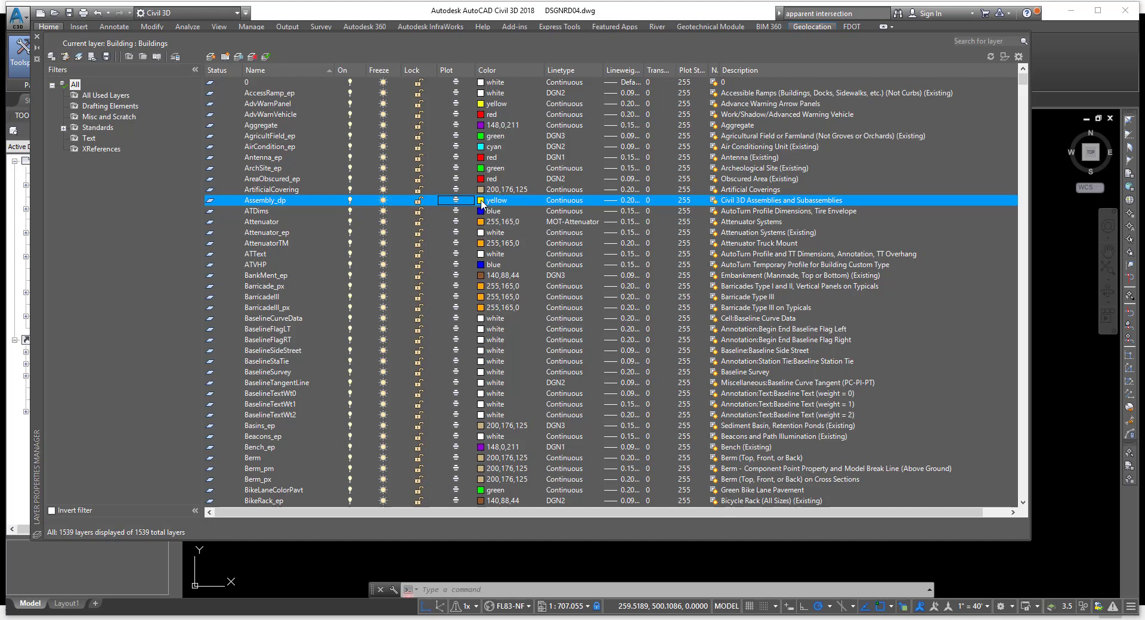
- Review the index color choices for the Assembly_dp layer and keep its color yellow
{"action": "left_click", "coordinate": [482, 202]}
{"action": "left_click_drag", "start_coordinate": [519, 207], "coordinate": [450, 131]}
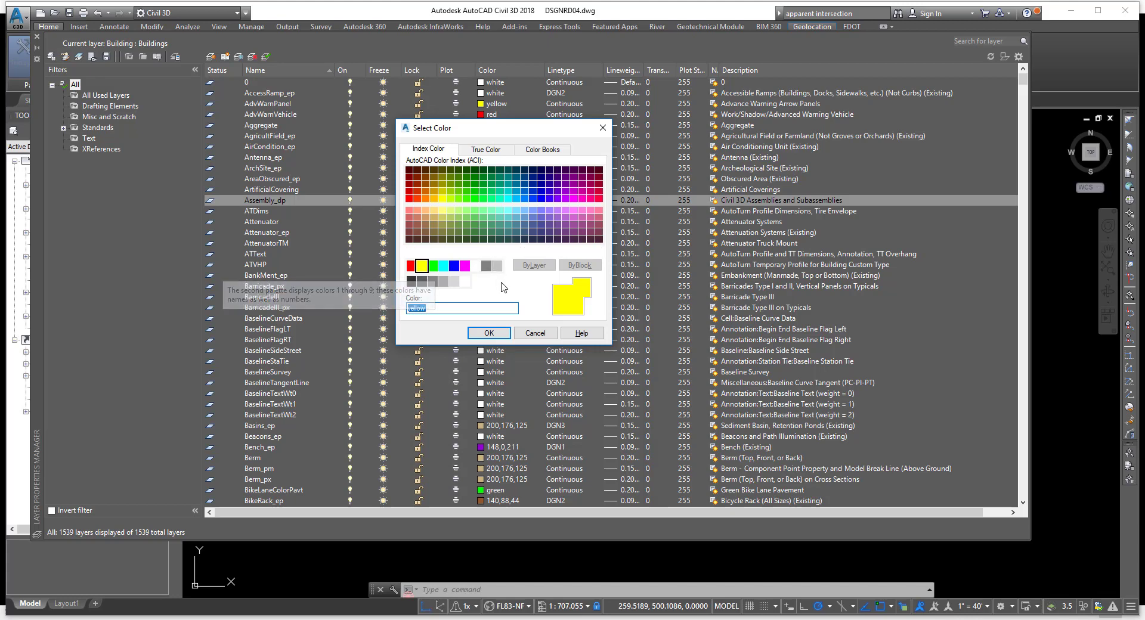
{"action": "left_click", "coordinate": [492, 333]}
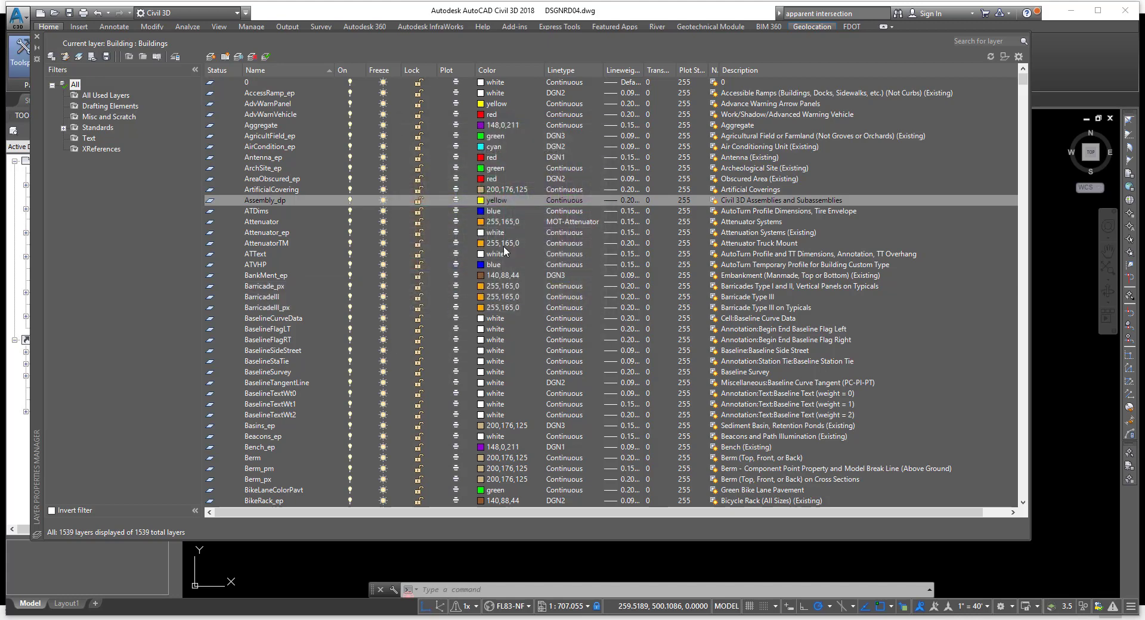
- Open the linetype choices for the Assembly_dp layer and compare the Continuous, DASHED2, DGN1 and DGN2 patterns
{"action": "left_click", "coordinate": [563, 201]}
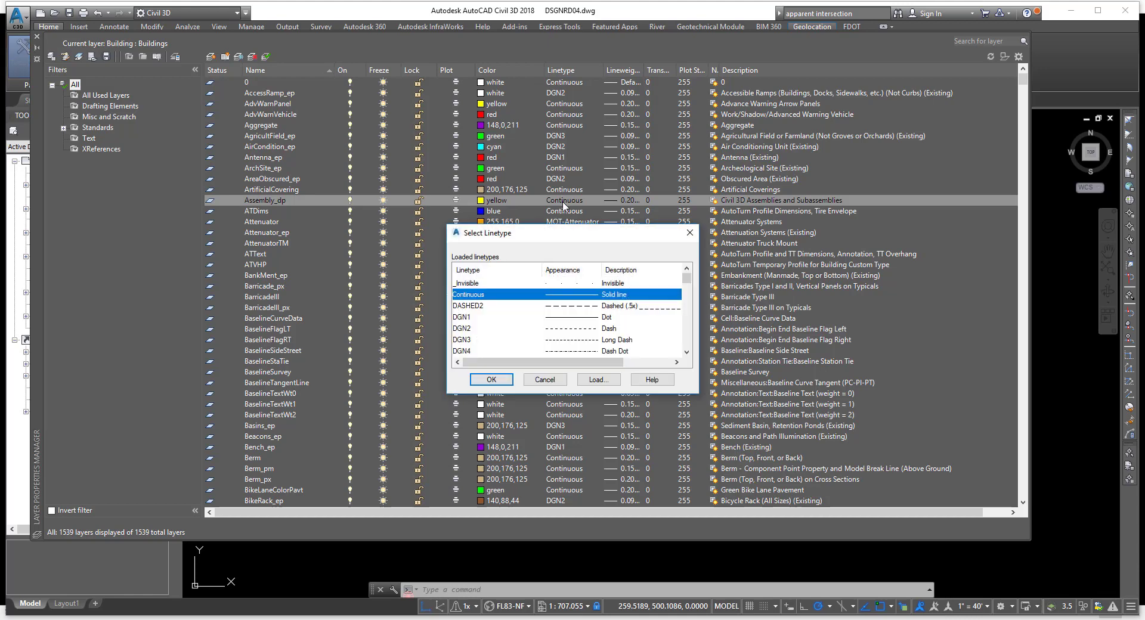
{"action": "left_click_drag", "start_coordinate": [554, 232], "coordinate": [477, 149]}
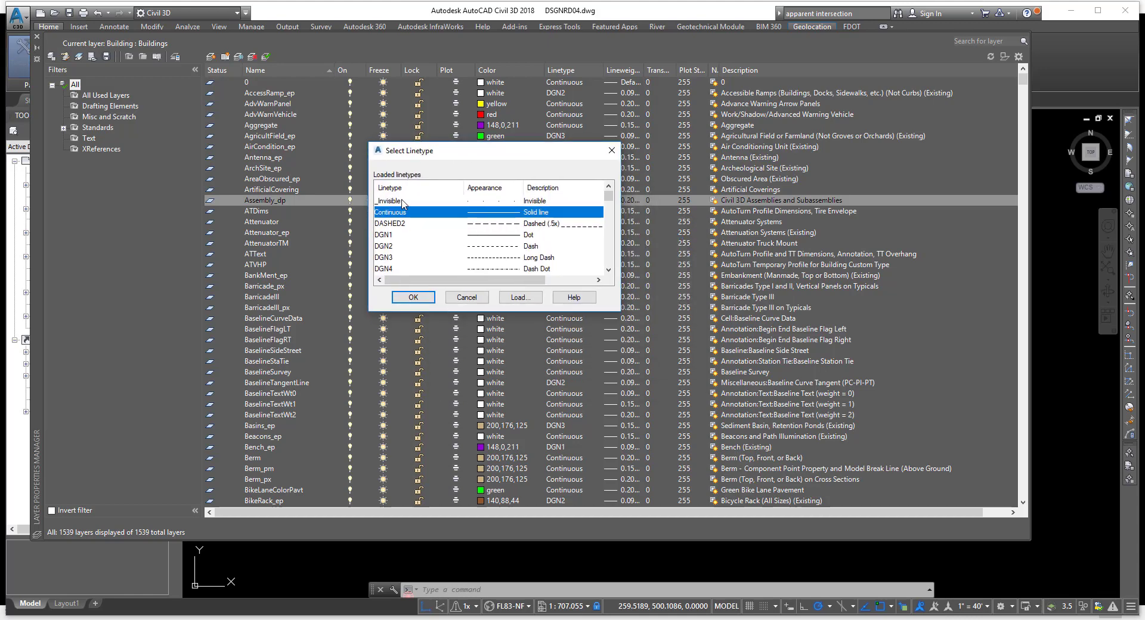
{"action": "left_click", "coordinate": [389, 223]}
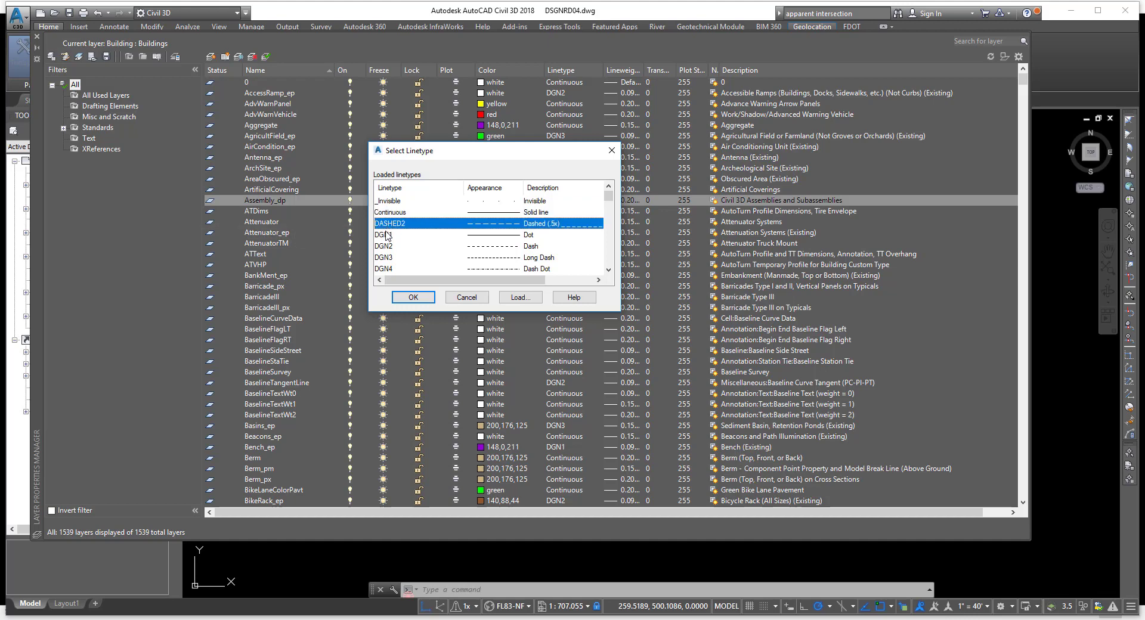
{"action": "left_click", "coordinate": [387, 235]}
{"action": "left_click", "coordinate": [390, 213]}
{"action": "left_click", "coordinate": [388, 223]}
{"action": "left_click", "coordinate": [388, 235]}
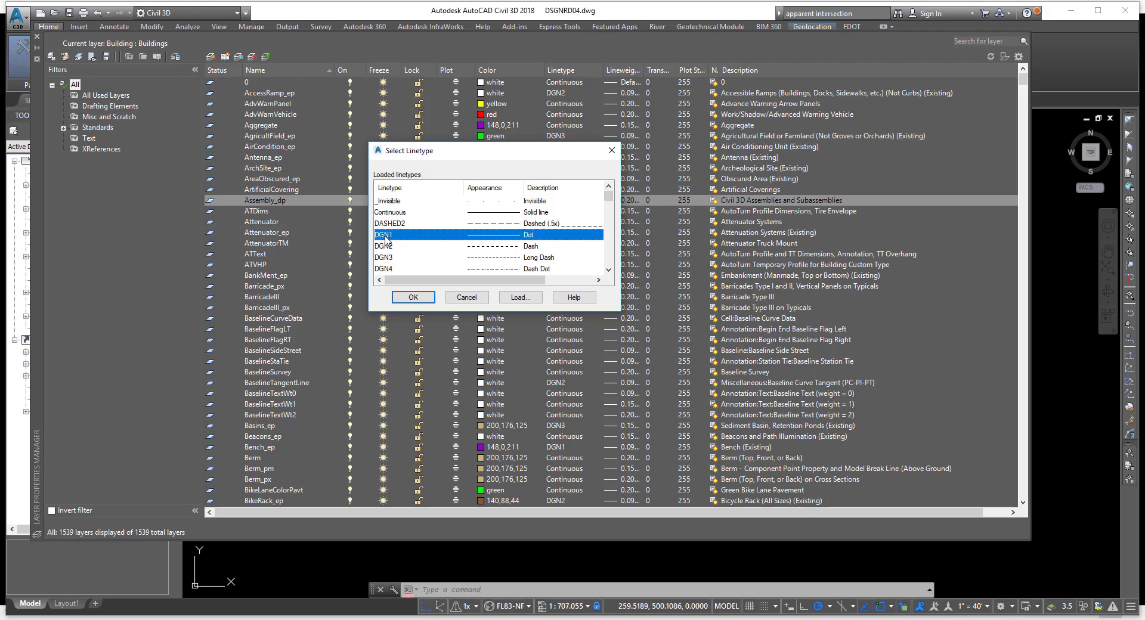
{"action": "left_click", "coordinate": [388, 245]}
- Examine the remaining DGN linetypes, including DGN4 through DGN7, among the loaded linetypes
{"action": "scroll", "coordinate": [396, 237], "scroll_direction": "down", "scroll_amount": 4}
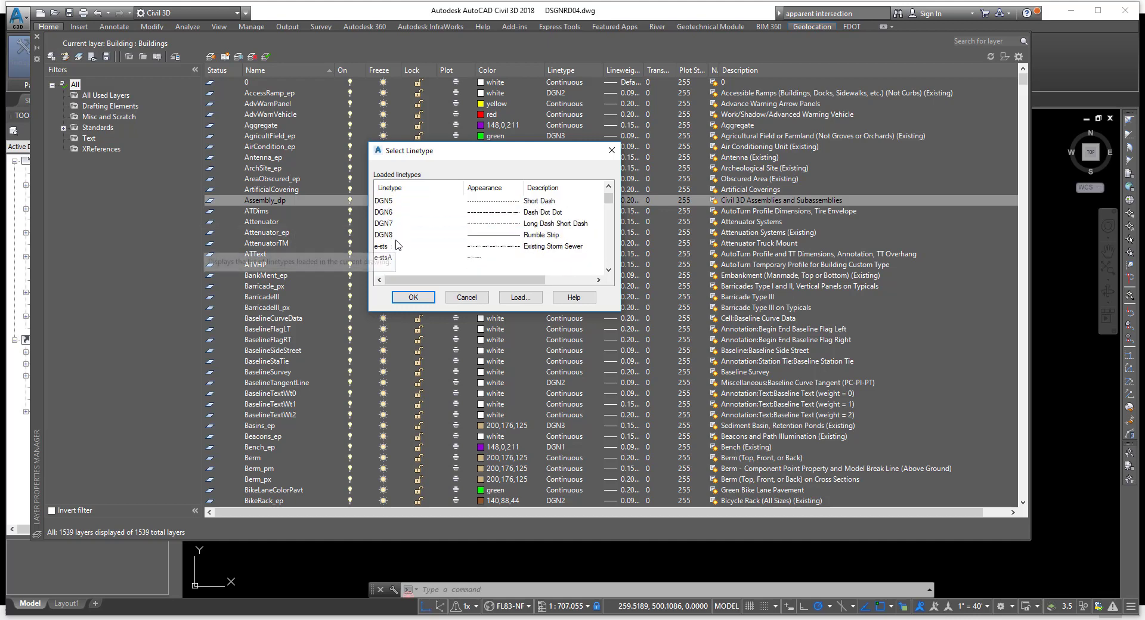
{"action": "scroll", "coordinate": [403, 223], "scroll_direction": "up", "scroll_amount": 3}
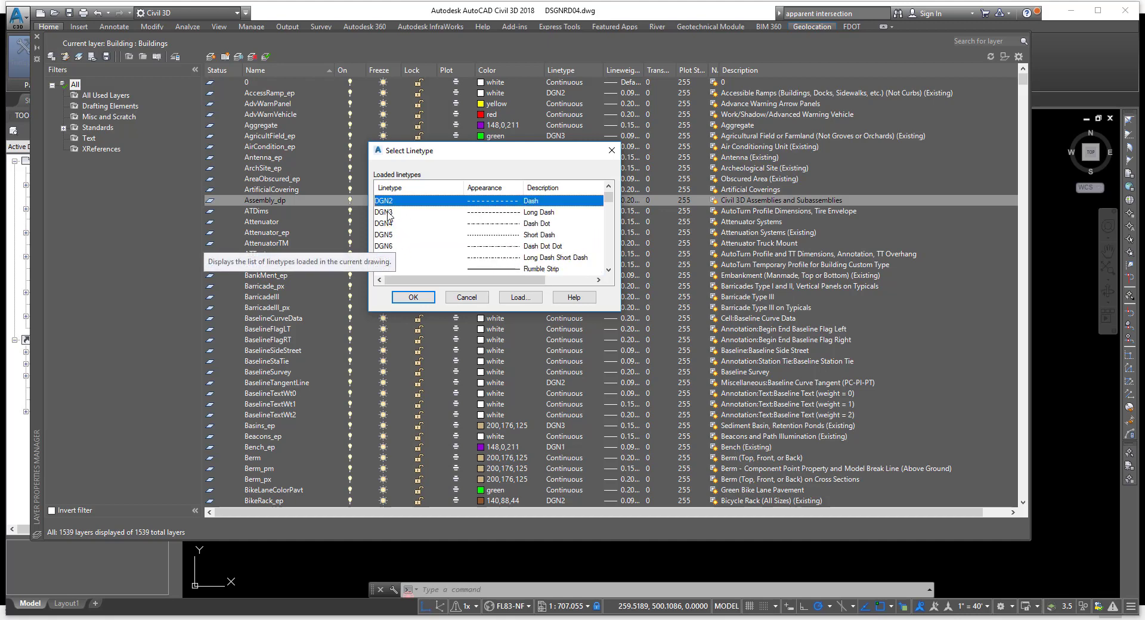
{"action": "left_click", "coordinate": [386, 224]}
{"action": "left_click", "coordinate": [385, 235]}
{"action": "scroll", "coordinate": [386, 233], "scroll_direction": "down", "scroll_amount": 1}
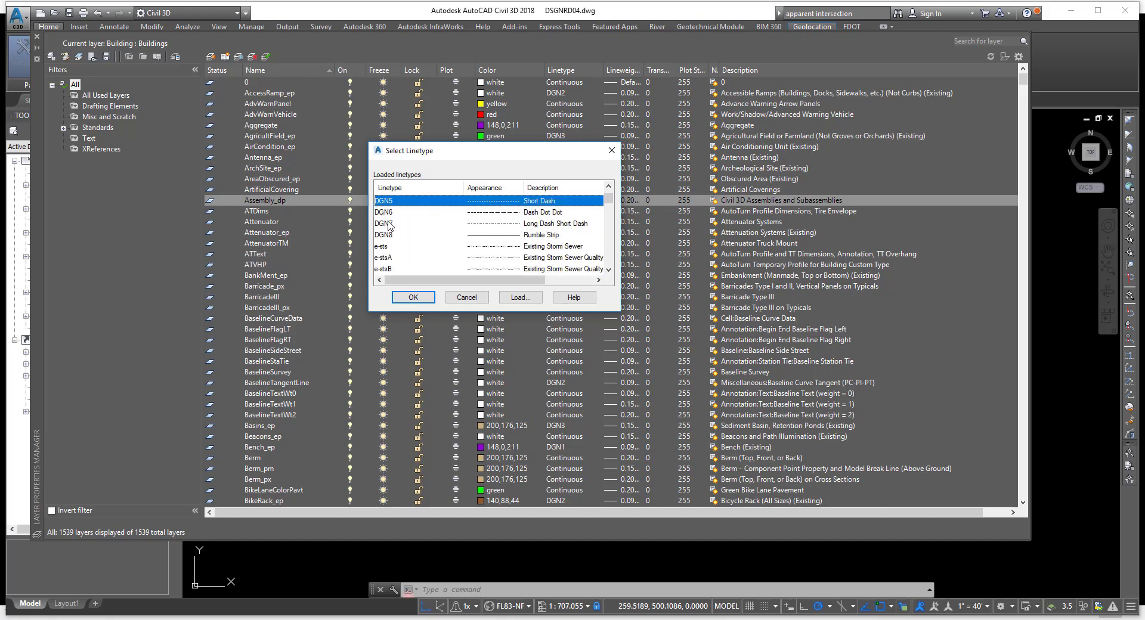
{"action": "left_click", "coordinate": [389, 213]}
{"action": "left_click", "coordinate": [394, 225]}
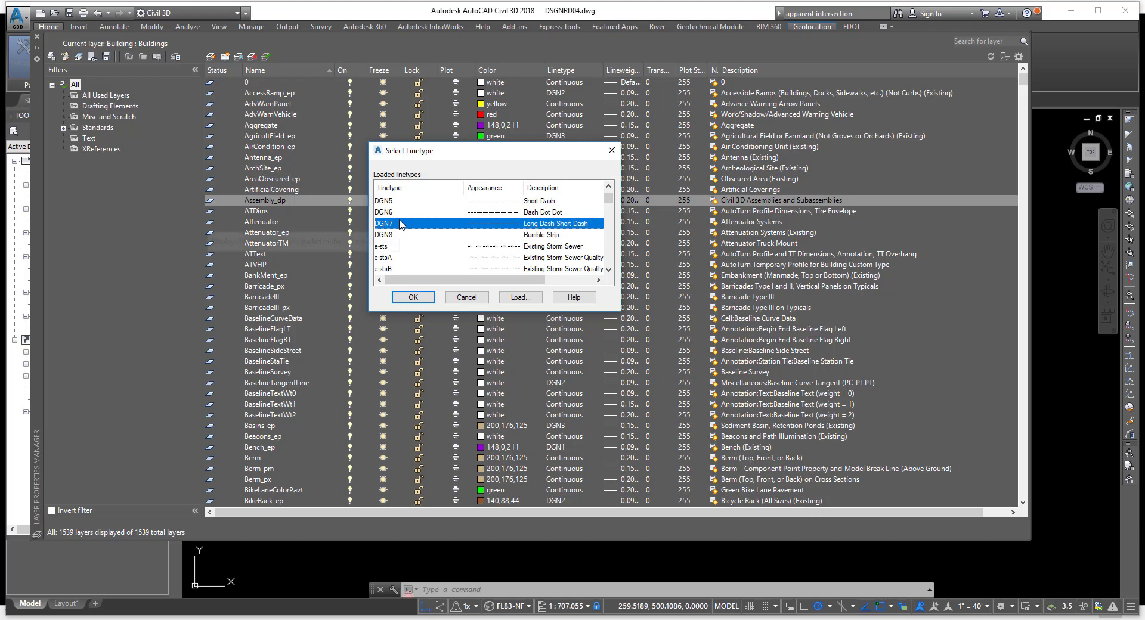
{"action": "scroll", "coordinate": [401, 224], "scroll_direction": "down", "scroll_amount": 1}
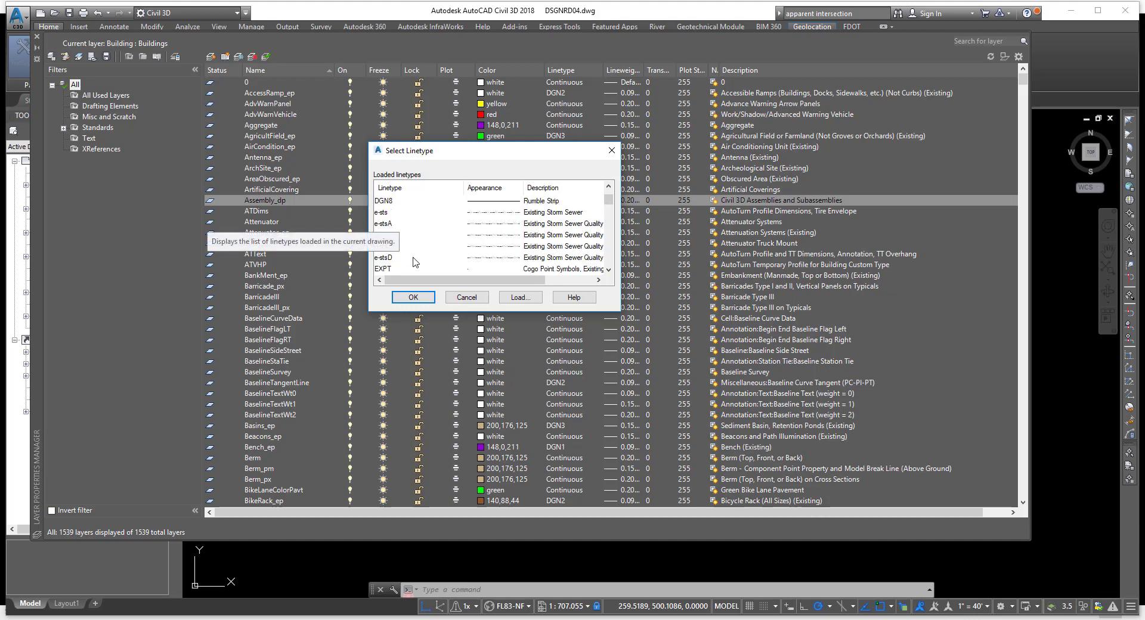
- Review the loaded storm sewer, pavement marking skip-stripe and right-of-way linetypes
{"action": "left_click", "coordinate": [389, 225]}
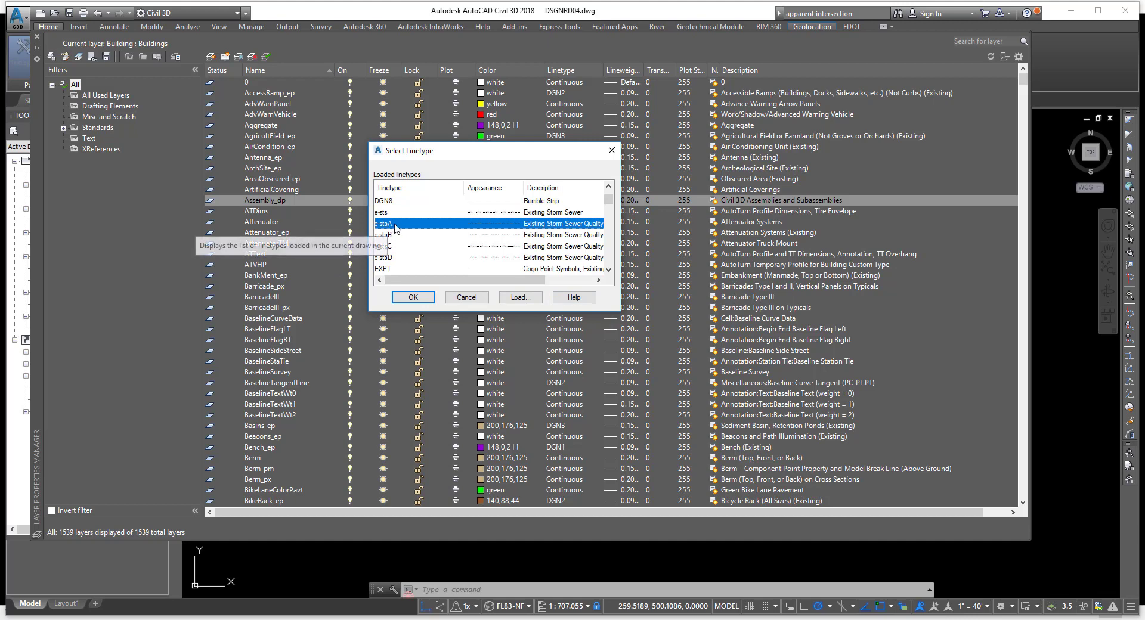
{"action": "scroll", "coordinate": [394, 228], "scroll_direction": "down", "scroll_amount": 1}
{"action": "scroll", "coordinate": [417, 229], "scroll_direction": "down", "scroll_amount": 1}
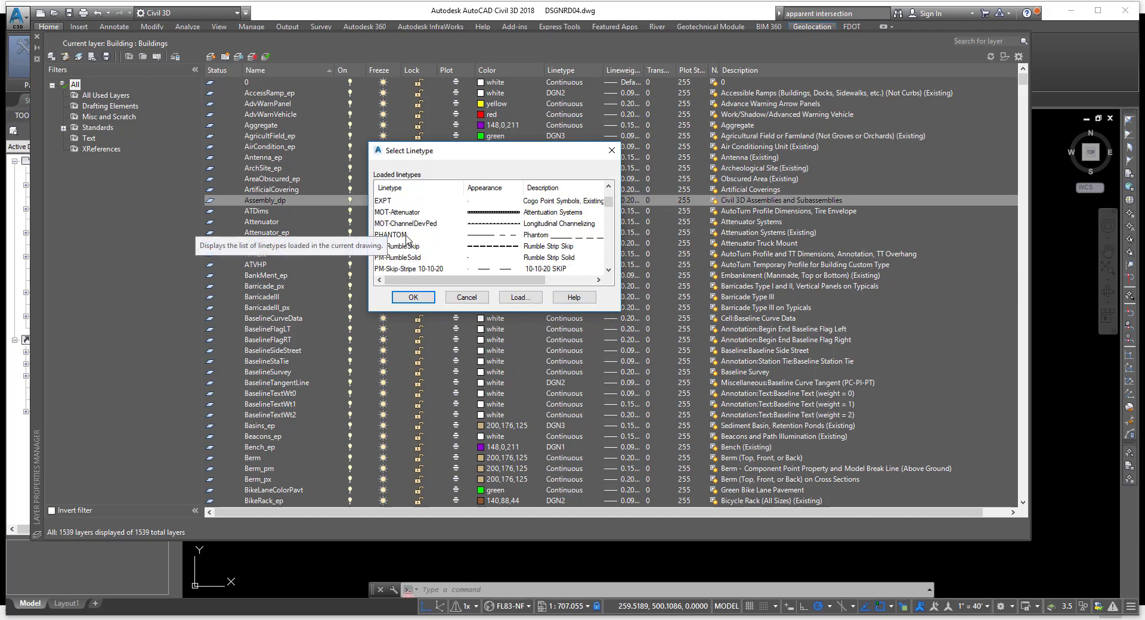
{"action": "scroll", "coordinate": [435, 249], "scroll_direction": "down", "scroll_amount": 1}
{"action": "scroll", "coordinate": [430, 245], "scroll_direction": "down", "scroll_amount": 3}
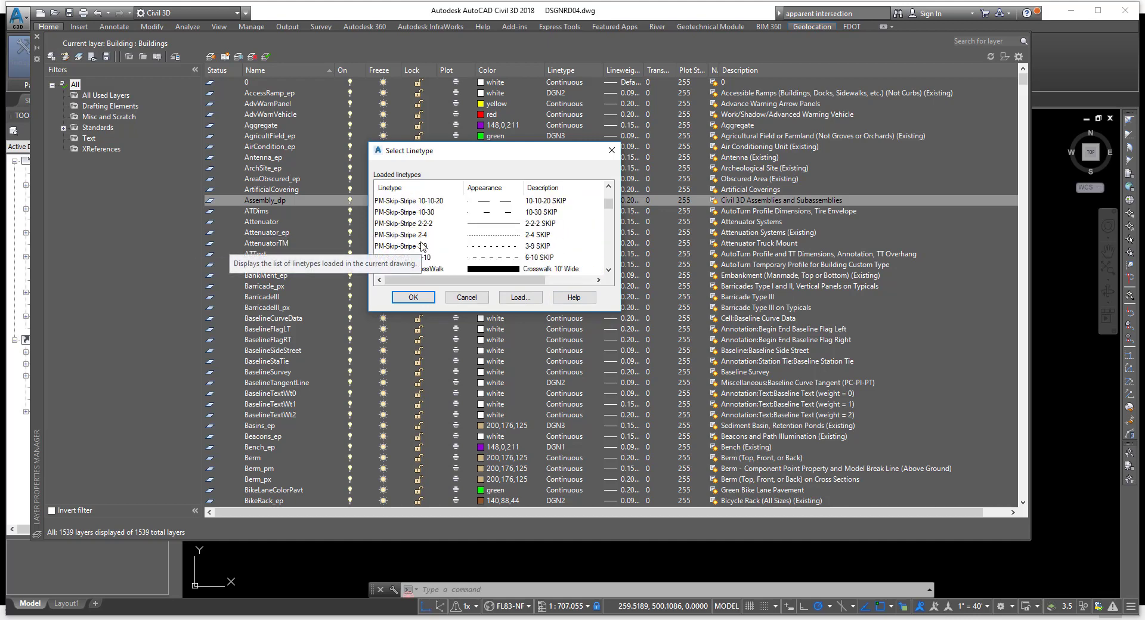
{"action": "left_click_drag", "start_coordinate": [411, 214], "coordinate": [405, 248]}
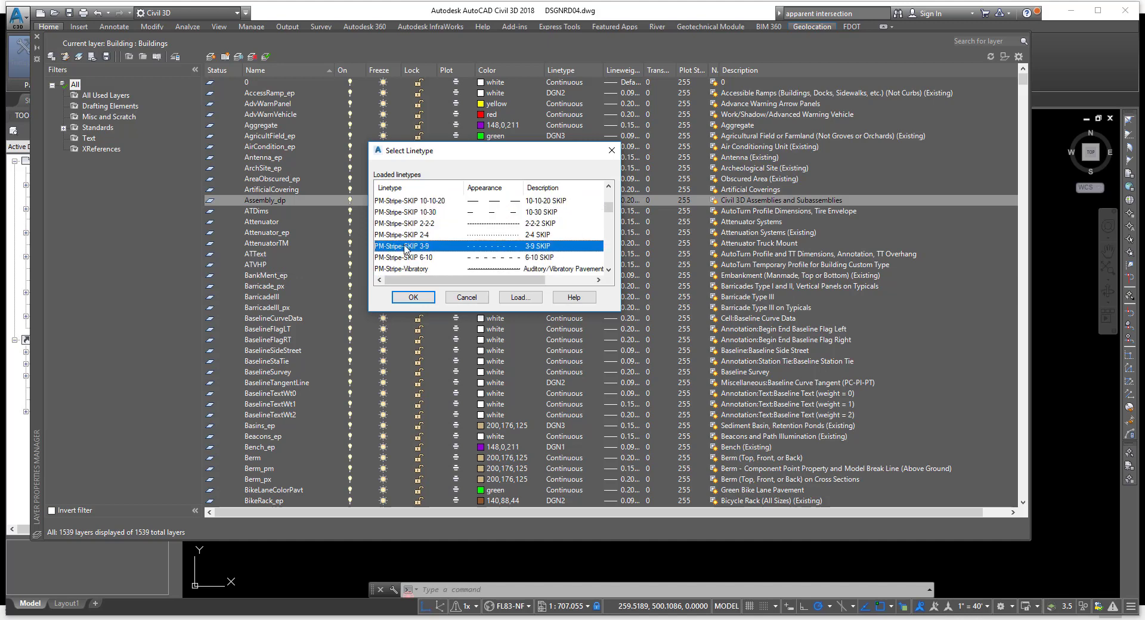
{"action": "scroll", "coordinate": [415, 238], "scroll_direction": "down", "scroll_amount": 5}
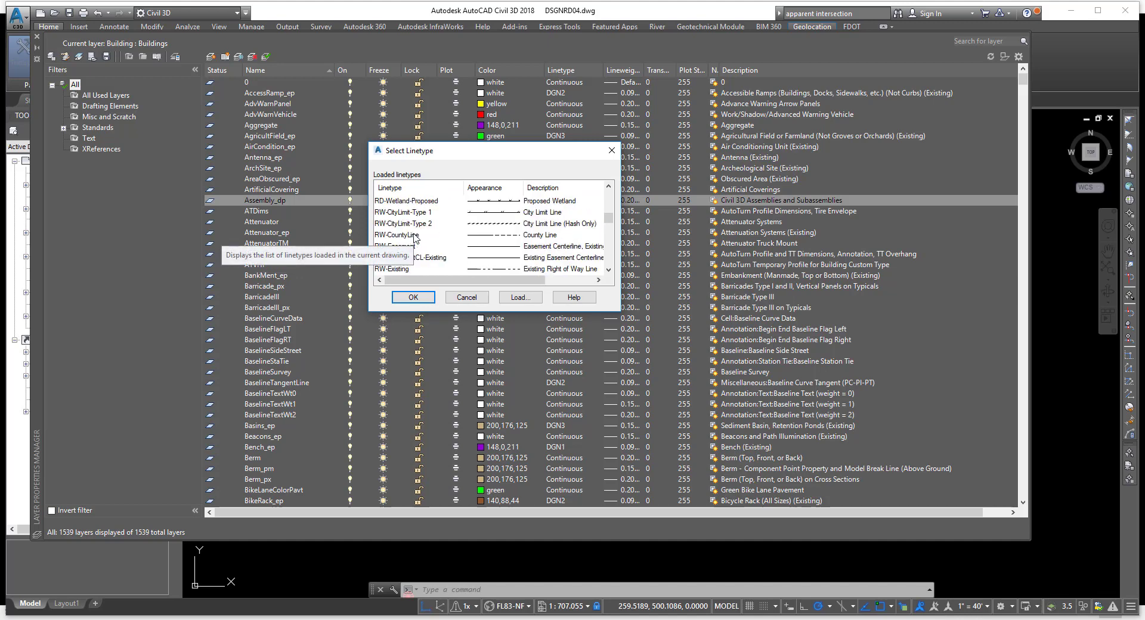
{"action": "scroll", "coordinate": [415, 237], "scroll_direction": "up", "scroll_amount": 10}
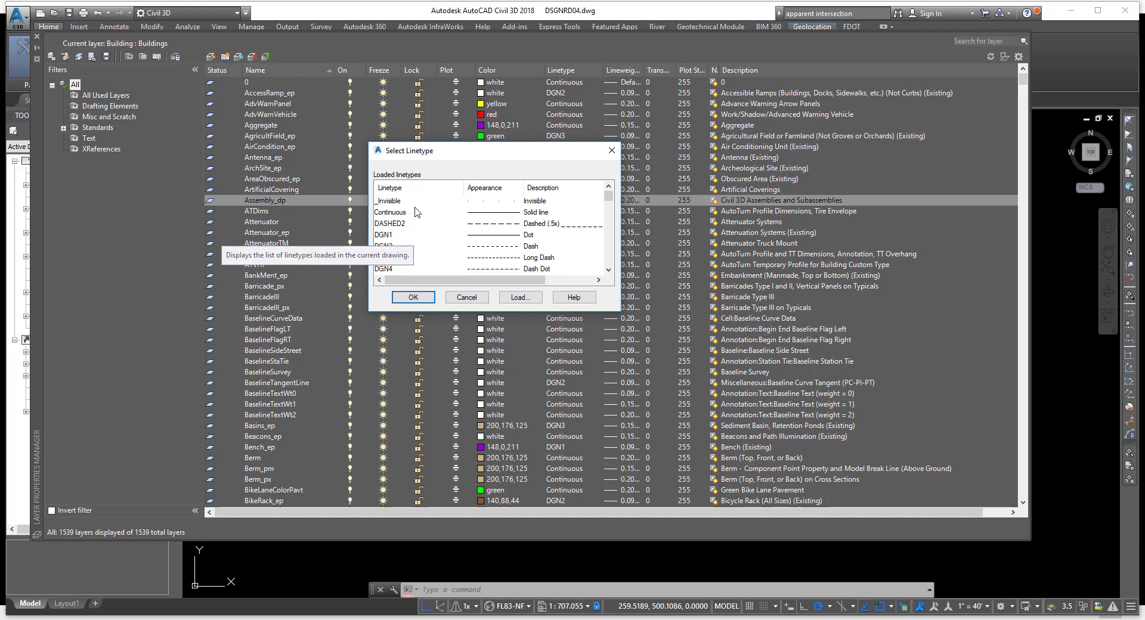
- Open the FDOT linetype file from the FDOT2018.C3D Support\Linetype folder as the source for loading linetypes
{"action": "left_click", "coordinate": [523, 303]}
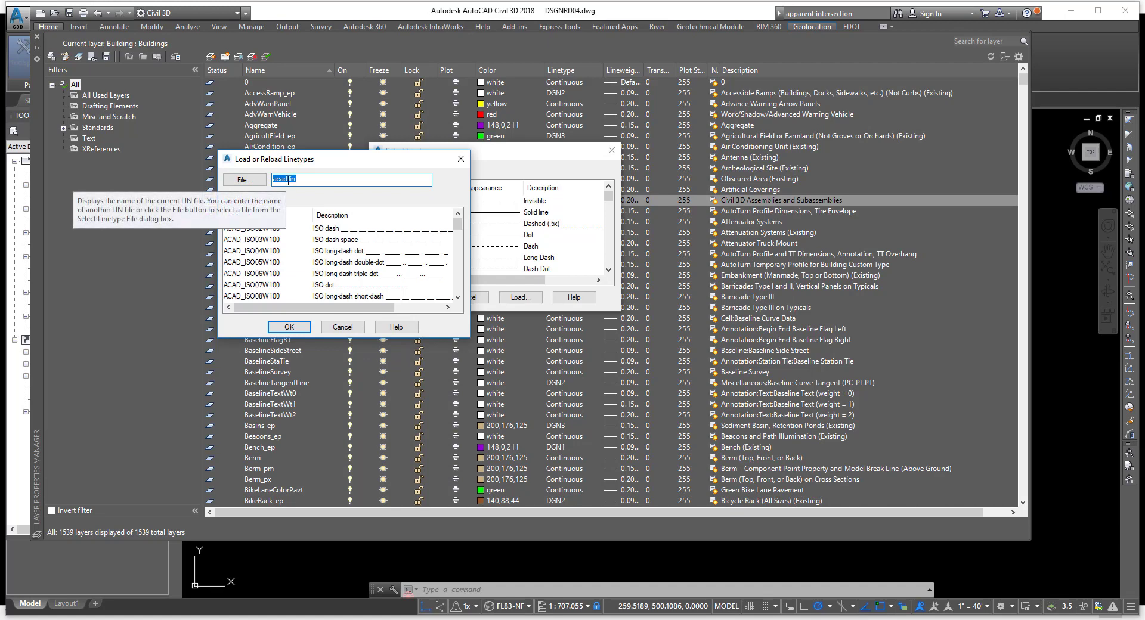
{"action": "left_click", "coordinate": [259, 180]}
{"action": "left_click", "coordinate": [265, 154]}
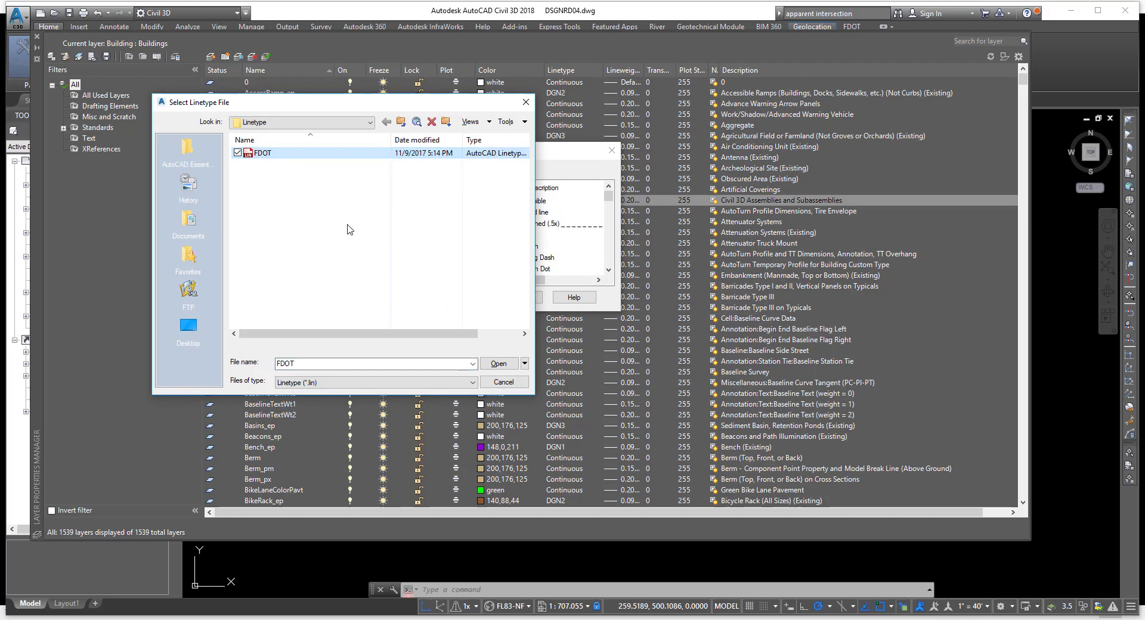
{"action": "left_click", "coordinate": [351, 121]}
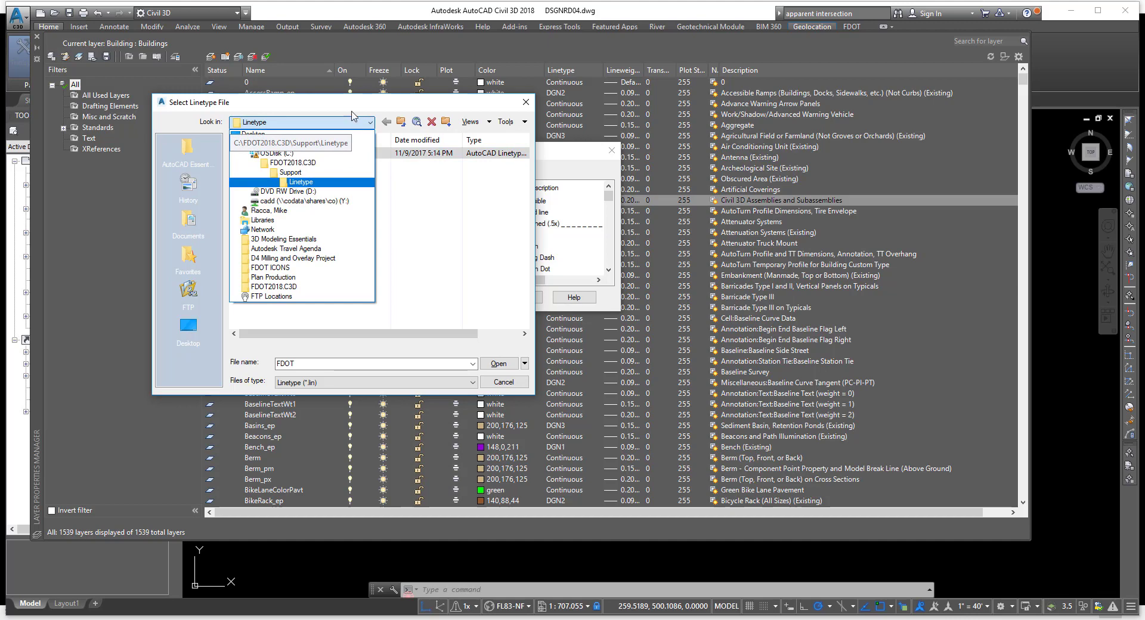
{"action": "left_click", "coordinate": [353, 107]}
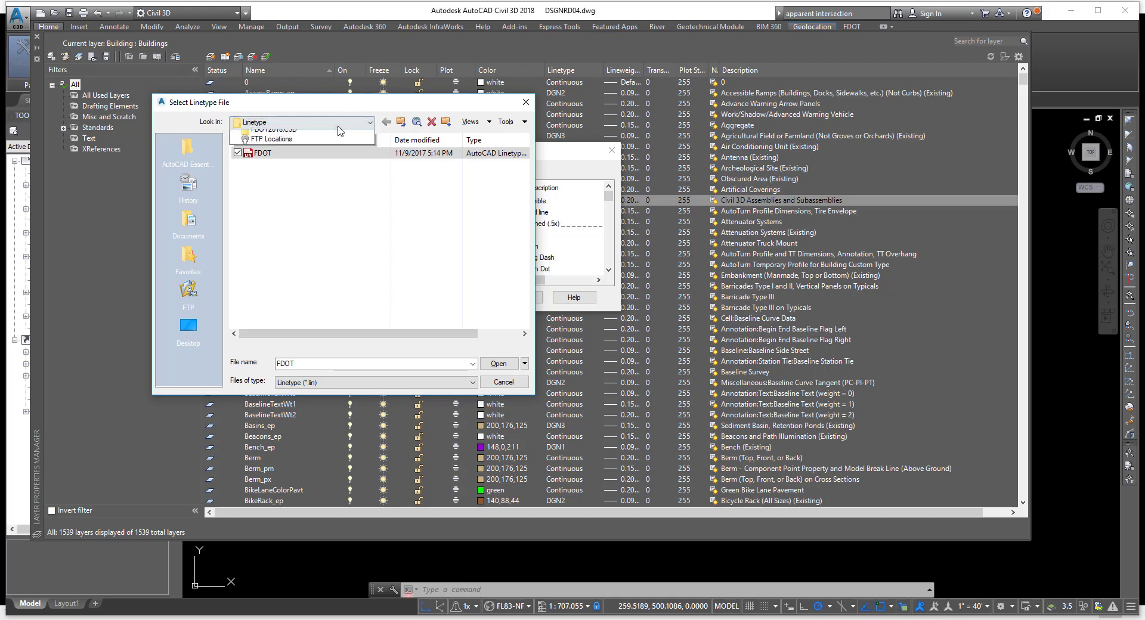
{"action": "left_click", "coordinate": [345, 121]}
{"action": "left_click", "coordinate": [343, 115]}
{"action": "left_click", "coordinate": [337, 122]}
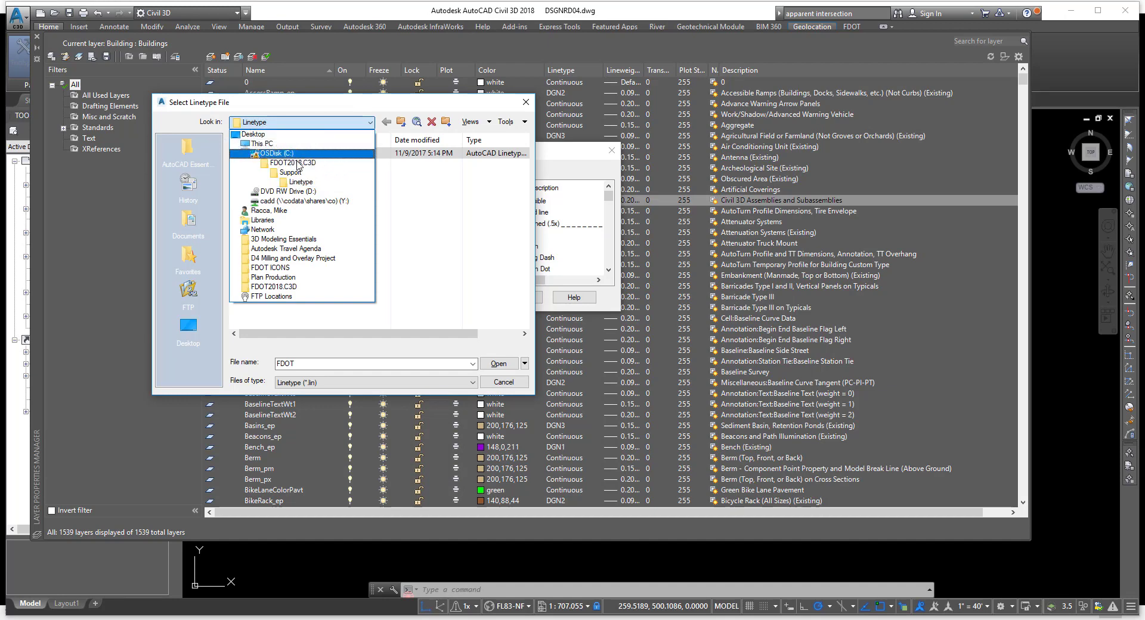
{"action": "left_click", "coordinate": [302, 182]}
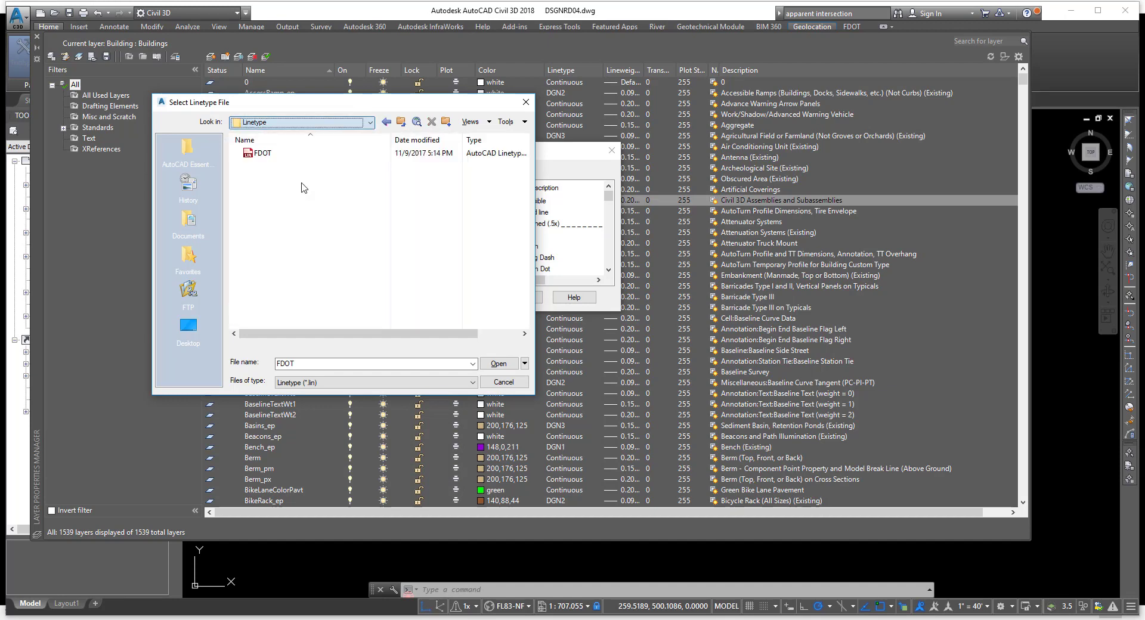
{"action": "left_click", "coordinate": [301, 154]}
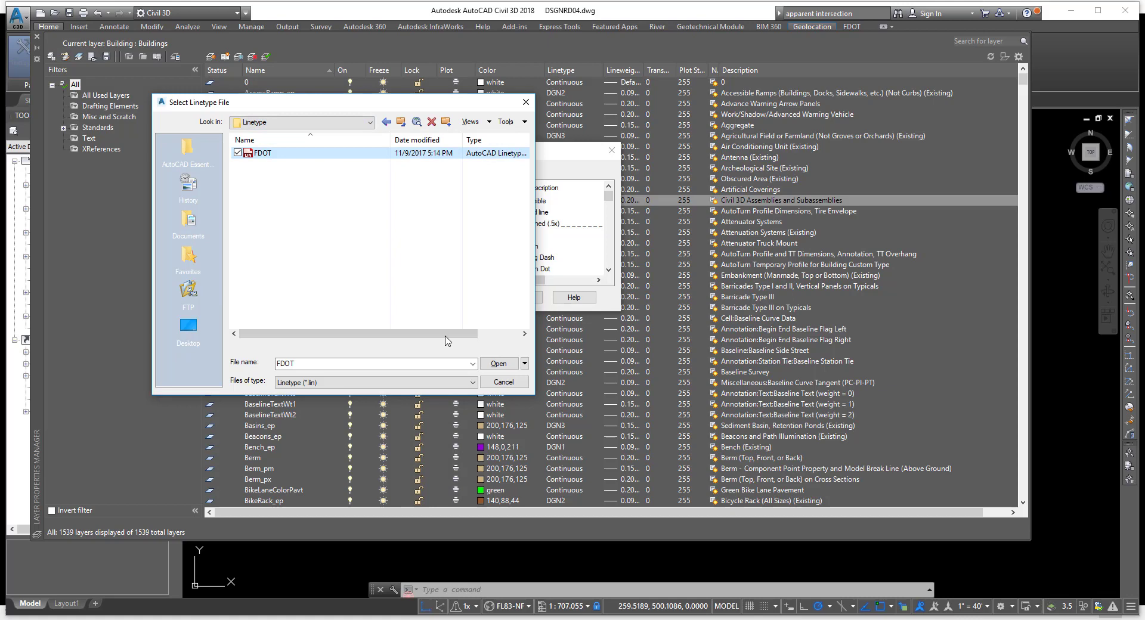
{"action": "left_click", "coordinate": [498, 363]}
- Review the linetypes available in FDOT.lin, then leave without loading any or changing the layer's linetype
{"action": "left_click", "coordinate": [236, 264]}
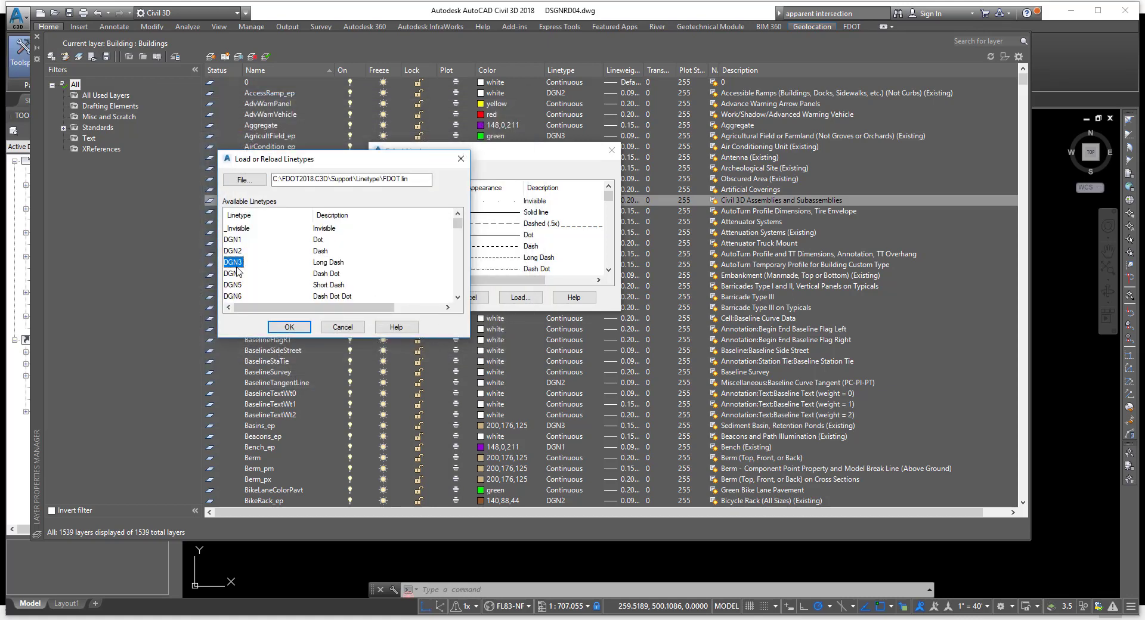
{"action": "scroll", "coordinate": [238, 261], "scroll_direction": "down", "scroll_amount": 2}
{"action": "left_click", "coordinate": [238, 251]}
{"action": "left_click", "coordinate": [236, 262]}
{"action": "left_click", "coordinate": [232, 277]}
{"action": "scroll", "coordinate": [232, 276], "scroll_direction": "down", "scroll_amount": 3}
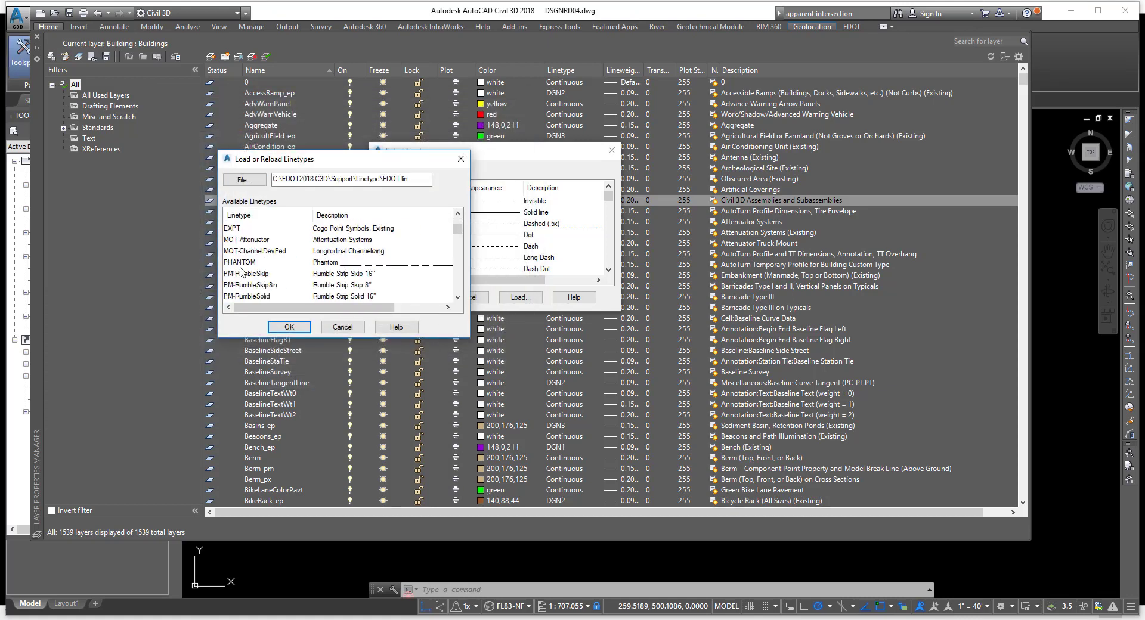
{"action": "scroll", "coordinate": [233, 268], "scroll_direction": "up", "scroll_amount": 2}
{"action": "left_click", "coordinate": [233, 240]}
{"action": "left_click", "coordinate": [236, 263]}
{"action": "left_click", "coordinate": [234, 275]}
{"action": "scroll", "coordinate": [243, 280], "scroll_direction": "down", "scroll_amount": 2}
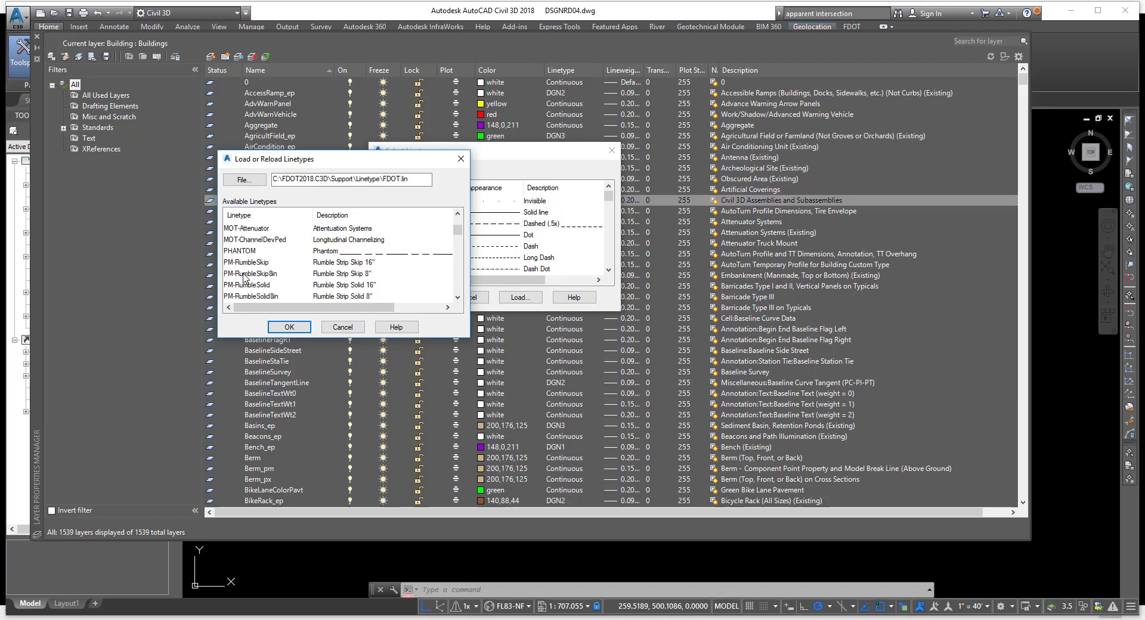
{"action": "left_click", "coordinate": [245, 253]}
{"action": "left_click", "coordinate": [245, 263]}
{"action": "left_click", "coordinate": [355, 326]}
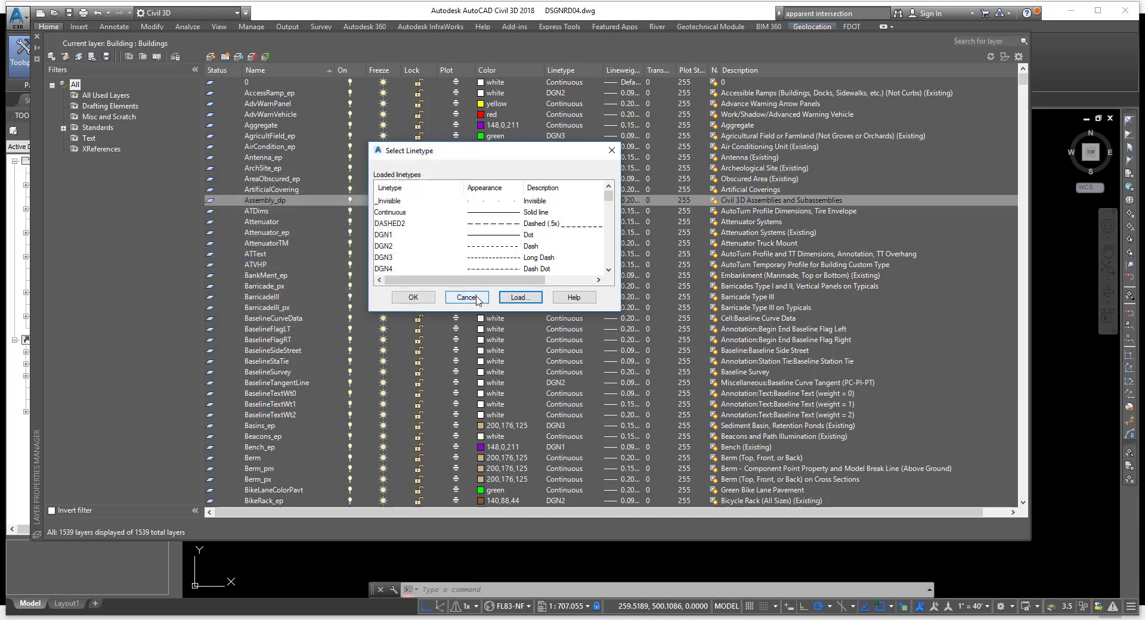
{"action": "left_click", "coordinate": [467, 297]}
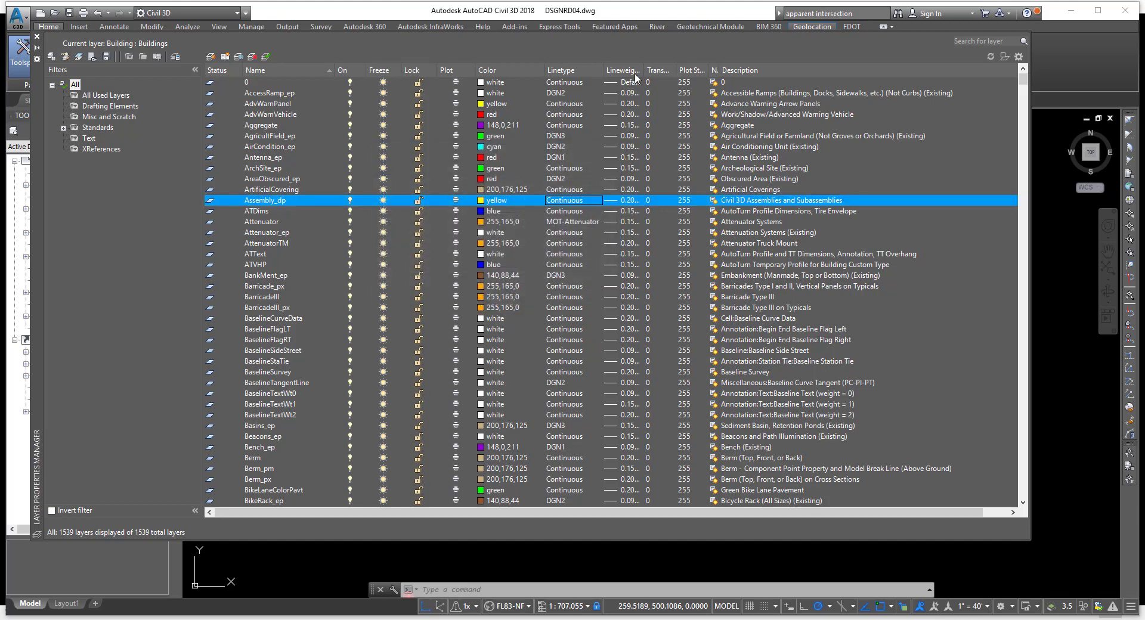
- Review the available lineweights for the Assembly_dp layer and cancel without choosing a new one
{"action": "left_click", "coordinate": [630, 200]}
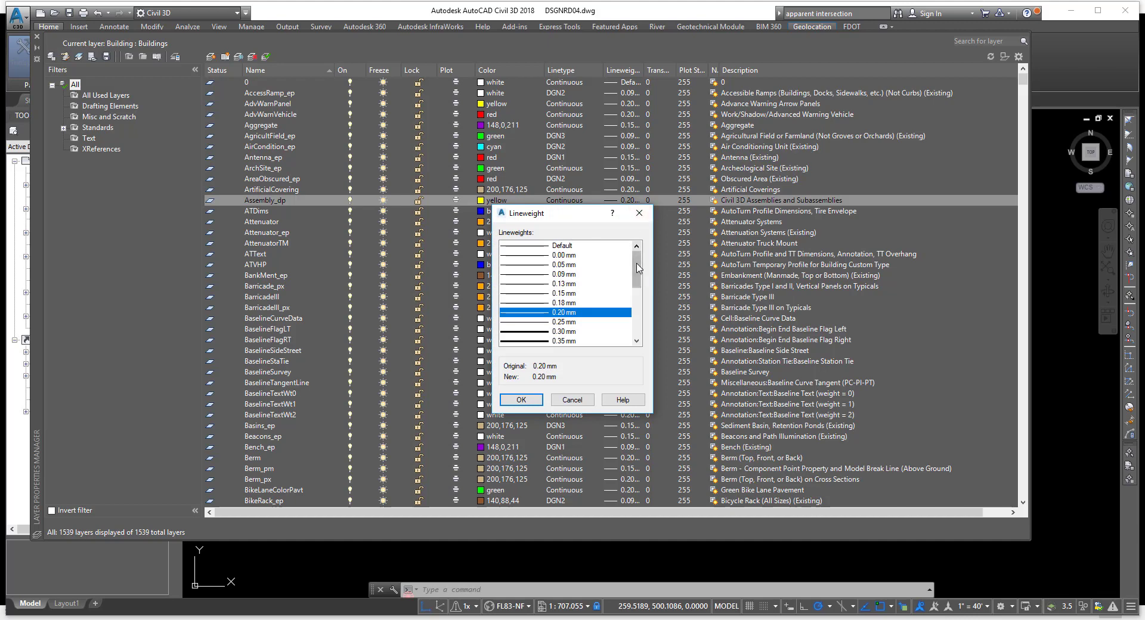
{"action": "left_click_drag", "start_coordinate": [637, 269], "coordinate": [607, 276]}
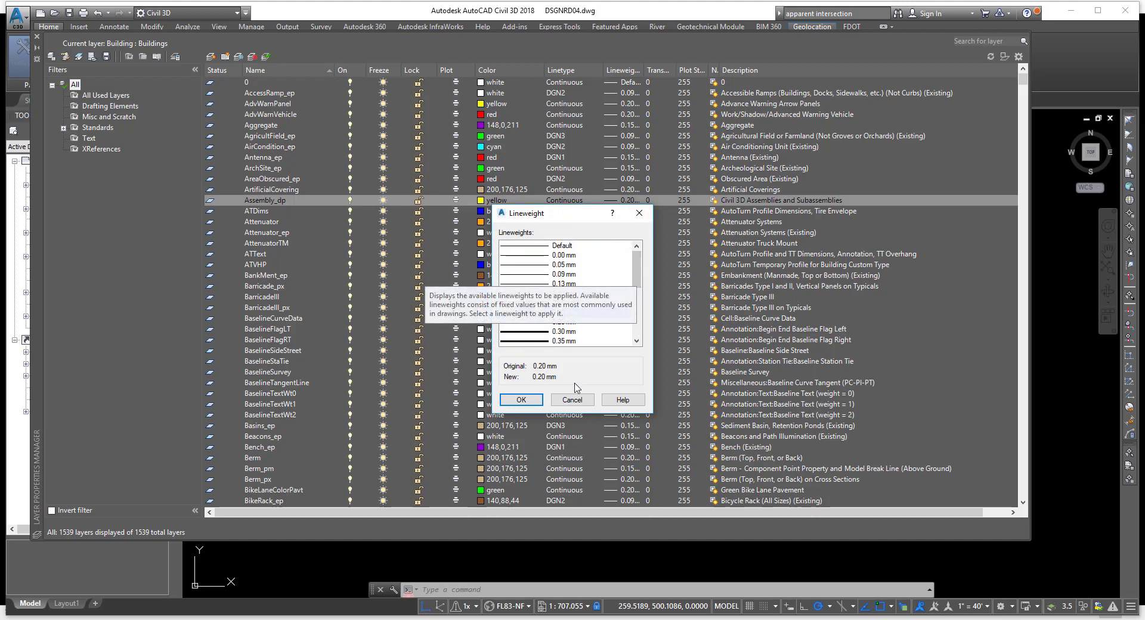
{"action": "left_click", "coordinate": [572, 399]}
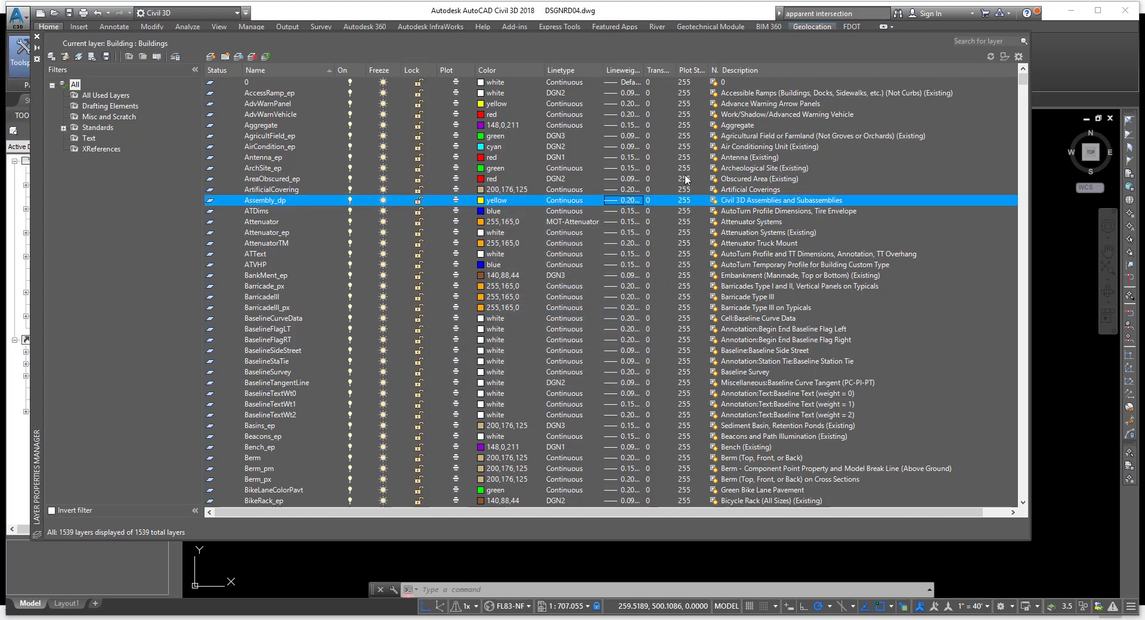
- Widen the Plot Style column to show its full heading and review the plot styles down the layer list
{"action": "left_click_drag", "start_coordinate": [708, 70], "coordinate": [732, 70]}
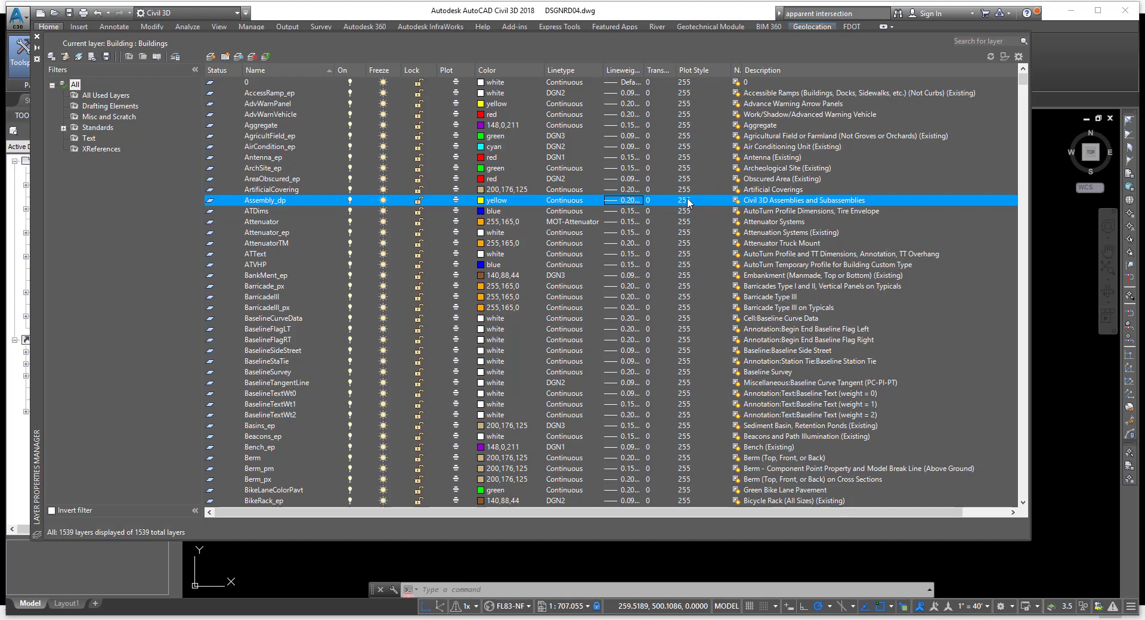
{"action": "scroll", "coordinate": [689, 203], "scroll_direction": "down", "scroll_amount": 1}
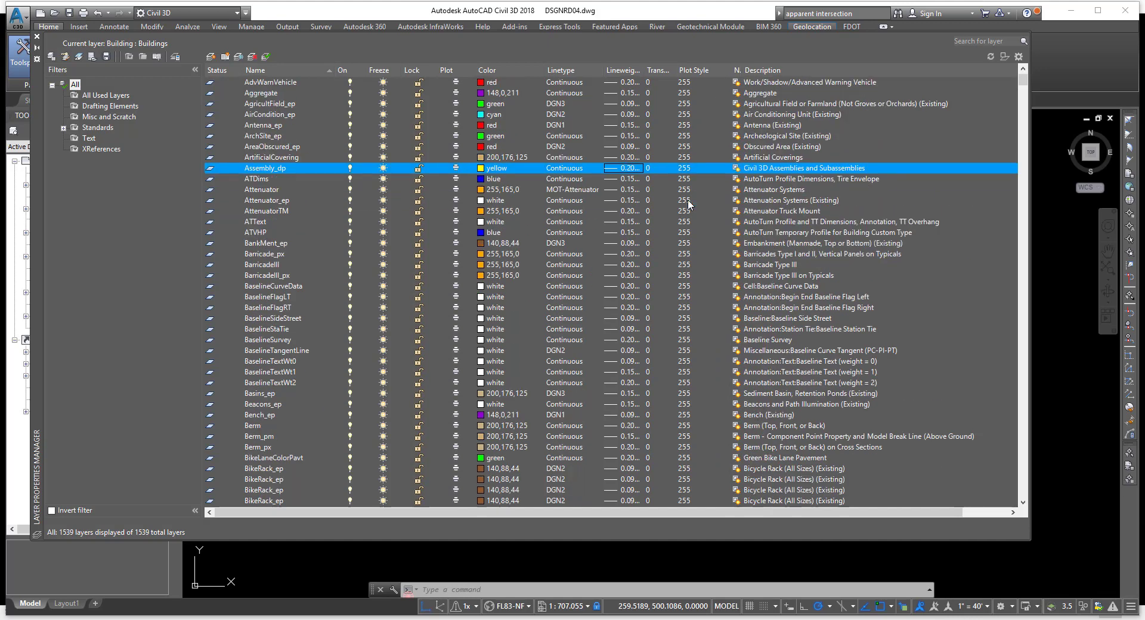
{"action": "scroll", "coordinate": [689, 203], "scroll_direction": "down", "scroll_amount": 20}
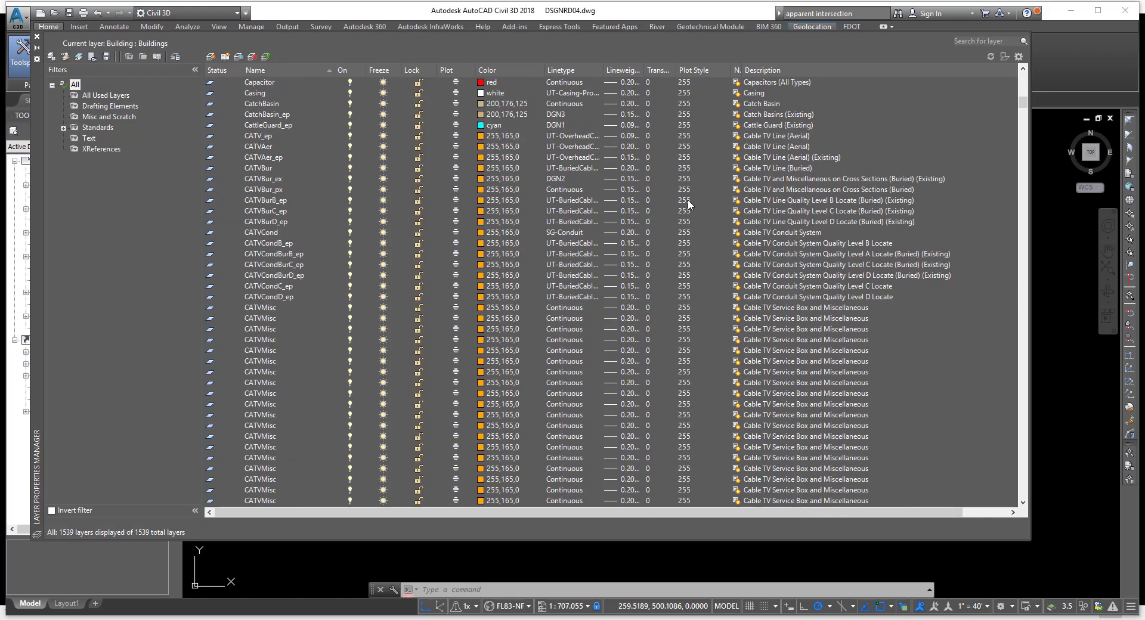
{"action": "scroll", "coordinate": [688, 204], "scroll_direction": "down", "scroll_amount": 20}
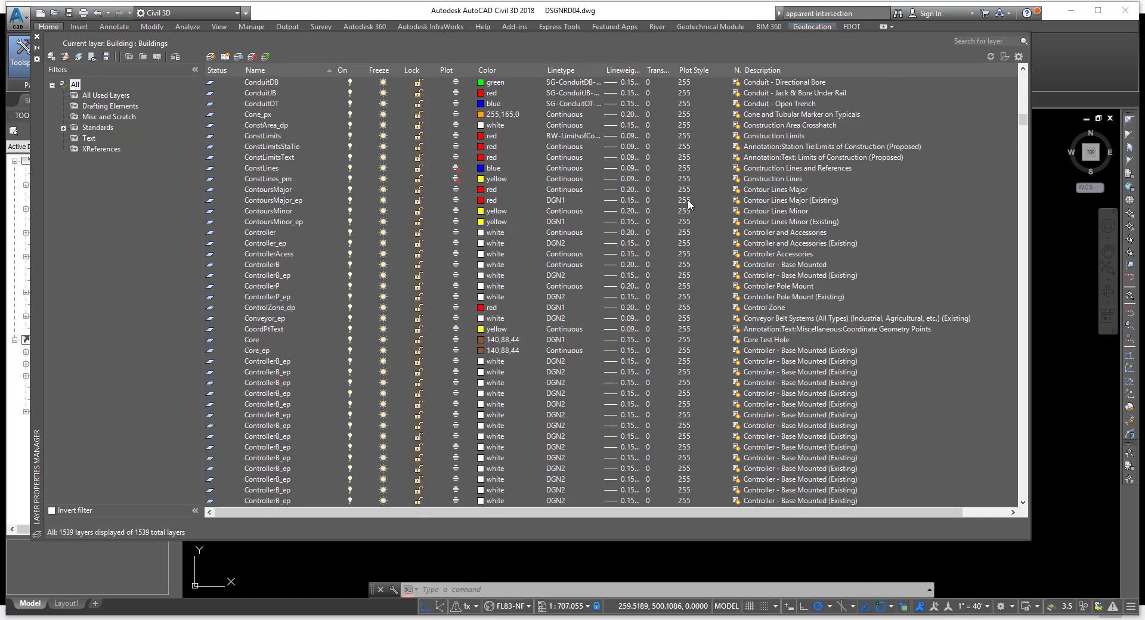
{"action": "scroll", "coordinate": [688, 201], "scroll_direction": "down", "scroll_amount": 7}
{"action": "left_click_drag", "start_coordinate": [1021, 128], "coordinate": [997, 59]}
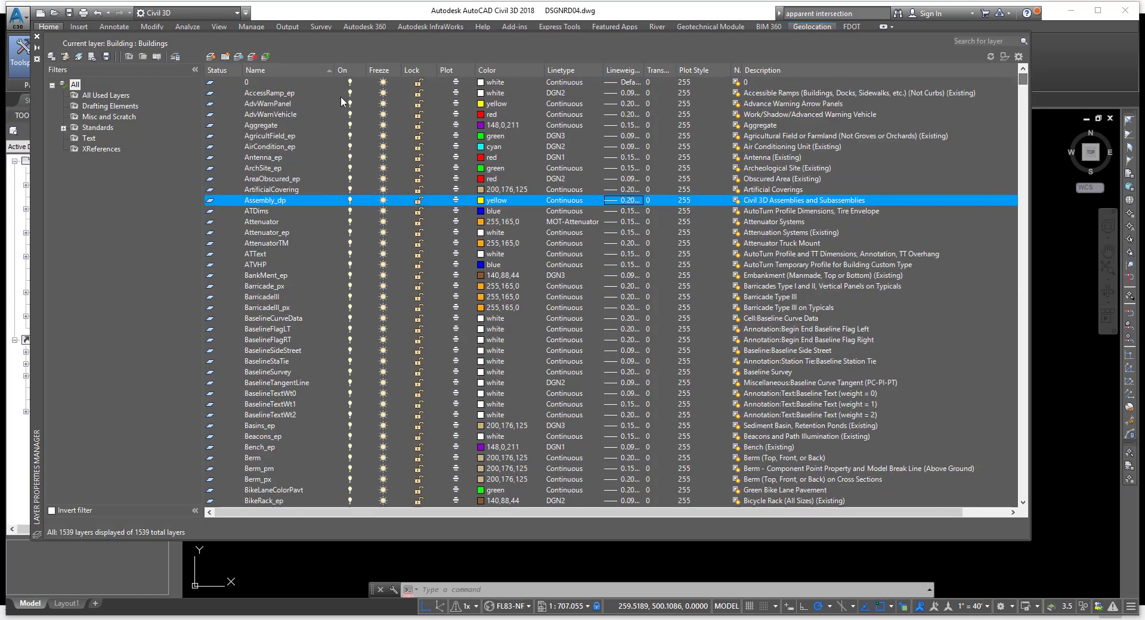
- Open the plot style choices for the Assembly_dp layer, open the FDOT.stb plot style table for editing and widen its window to show more styles
{"action": "left_click", "coordinate": [681, 202]}
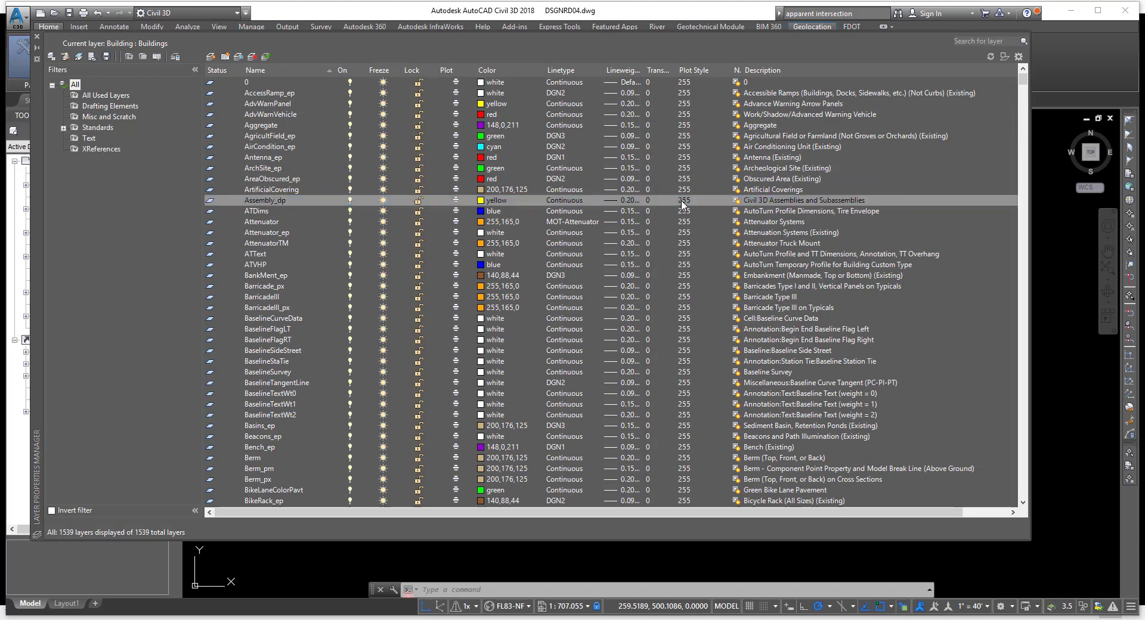
{"action": "left_click_drag", "start_coordinate": [583, 192], "coordinate": [560, 149]}
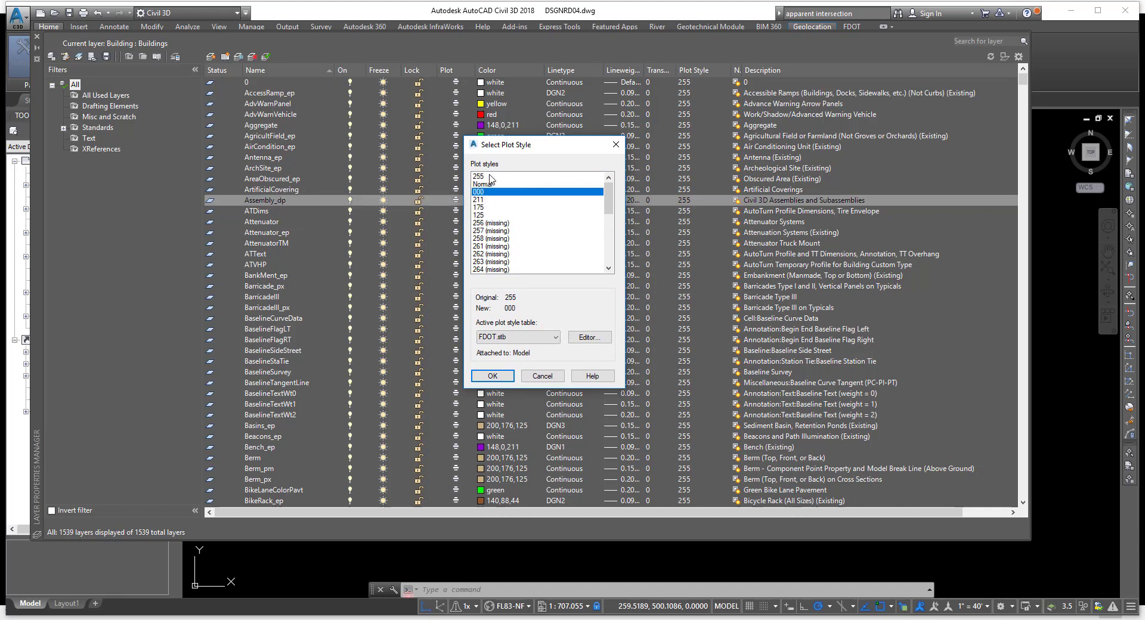
{"action": "left_click", "coordinate": [589, 337]}
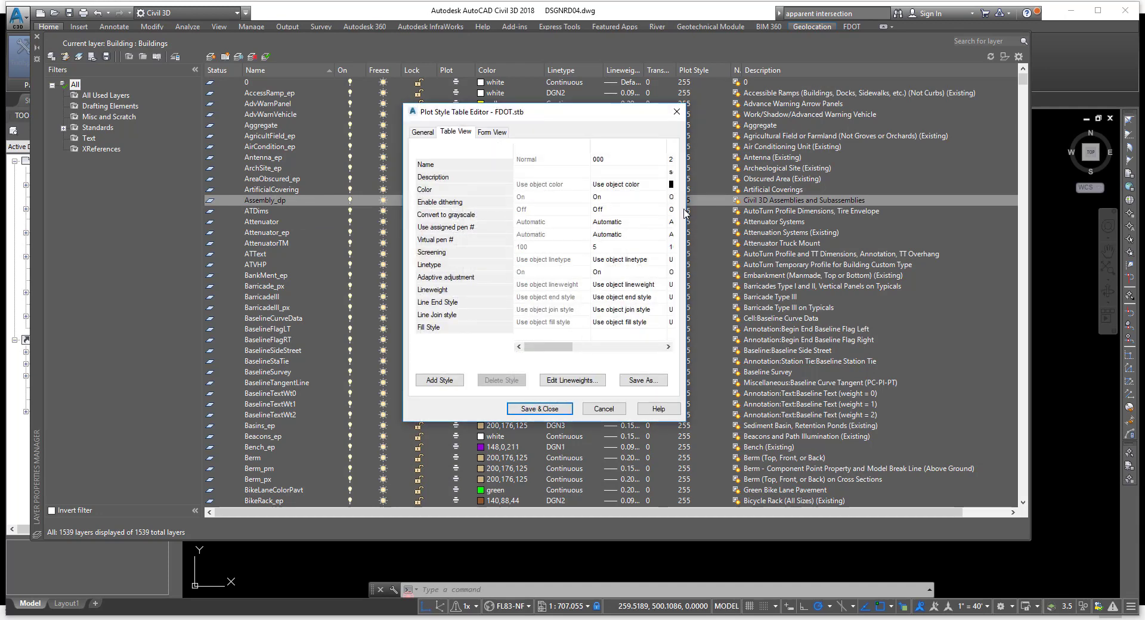
{"action": "left_click_drag", "start_coordinate": [687, 209], "coordinate": [778, 207]}
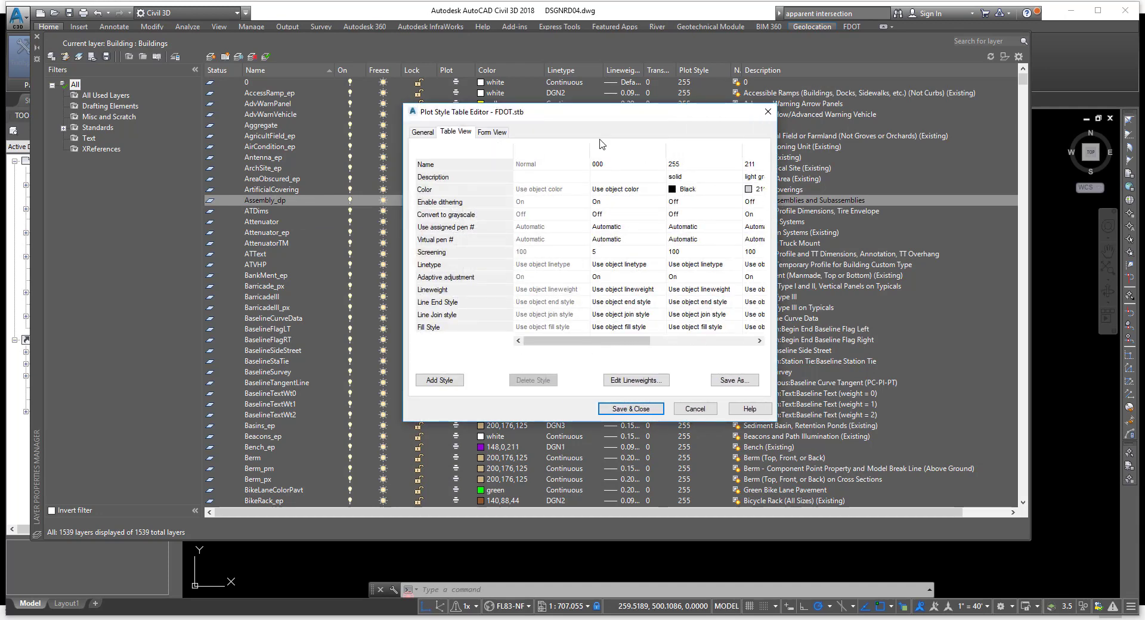
{"action": "left_click_drag", "start_coordinate": [646, 113], "coordinate": [650, 139]}
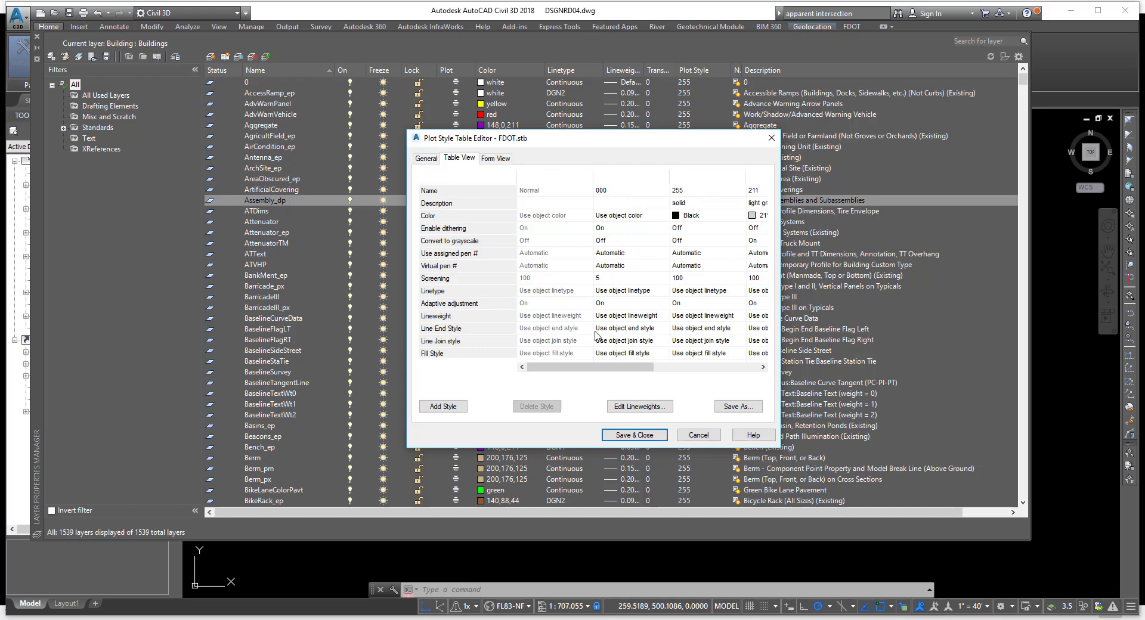
- Review the FDOT.stb plot styles 000 through 125, and cancel out of the table and the plot style selection without changes
{"action": "left_click_drag", "start_coordinate": [578, 372], "coordinate": [655, 374]}
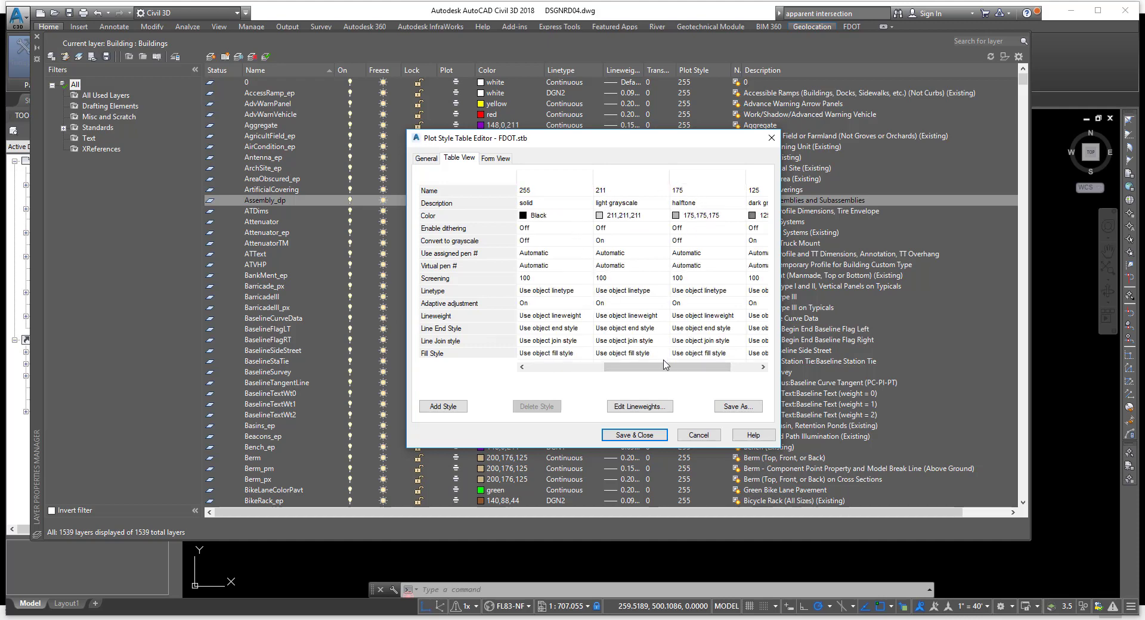
{"action": "left_click_drag", "start_coordinate": [667, 366], "coordinate": [702, 368]}
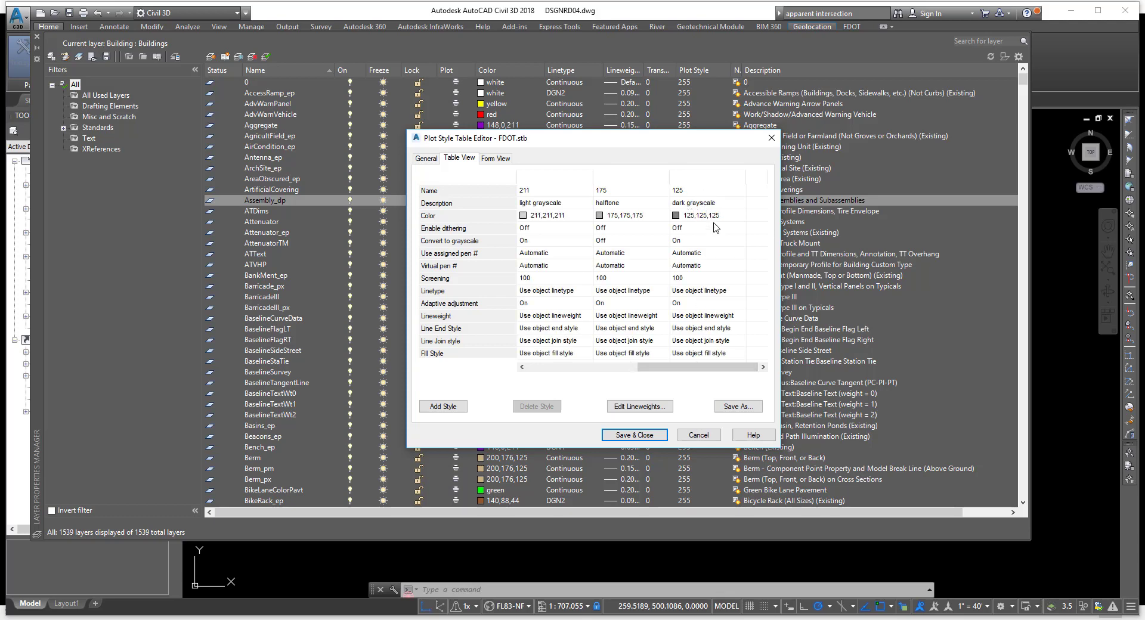
{"action": "left_click_drag", "start_coordinate": [690, 368], "coordinate": [514, 354]}
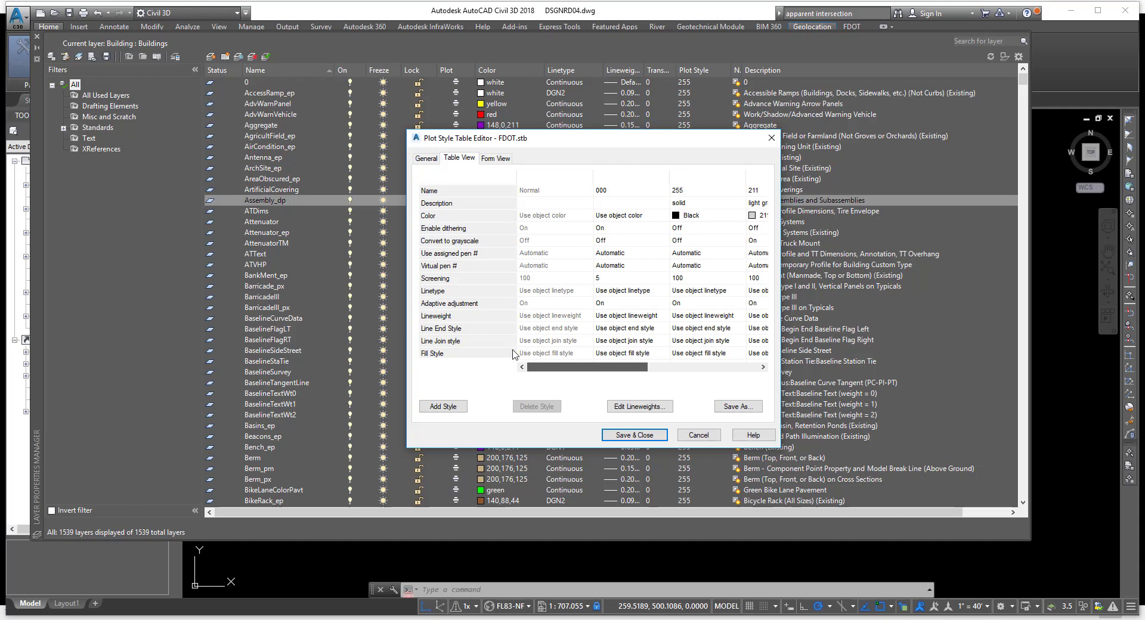
{"action": "left_click", "coordinate": [698, 436]}
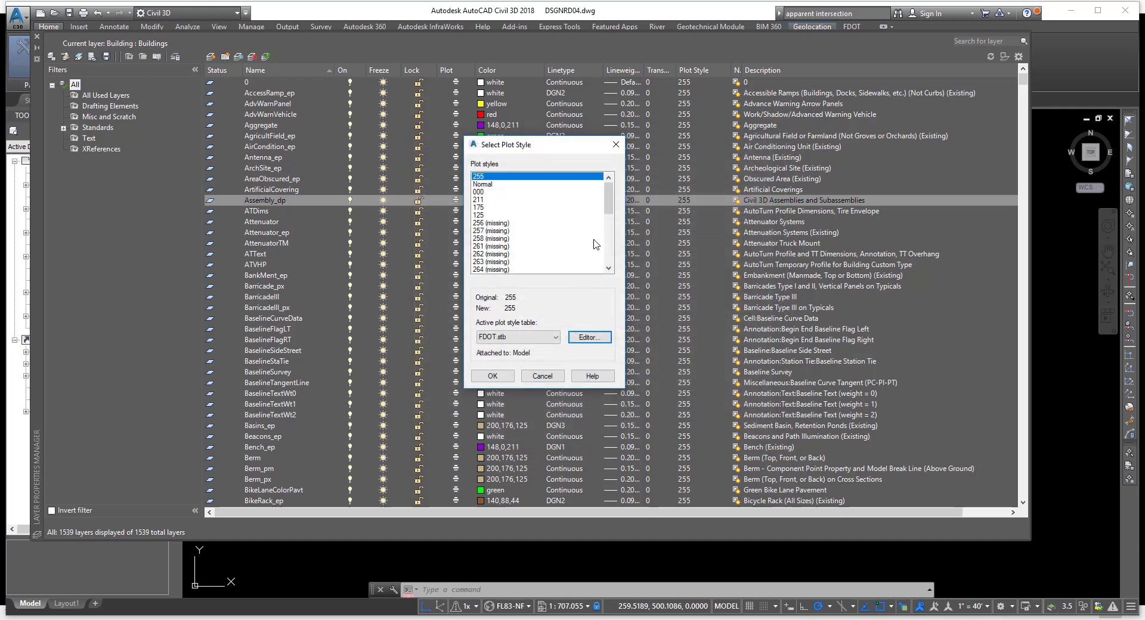
{"action": "left_click", "coordinate": [541, 376]}
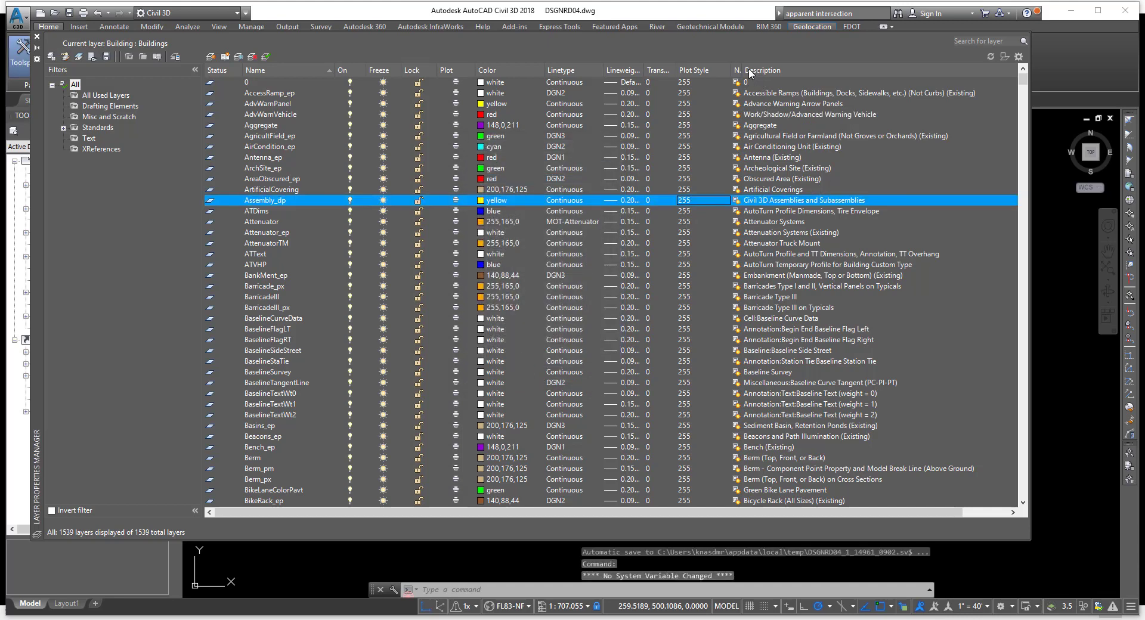
- Examine the layer descriptions, opening the Assembly_dp description for editing without altering it and checking neighbouring rows up to Archeological Site
{"action": "left_click", "coordinate": [769, 200]}
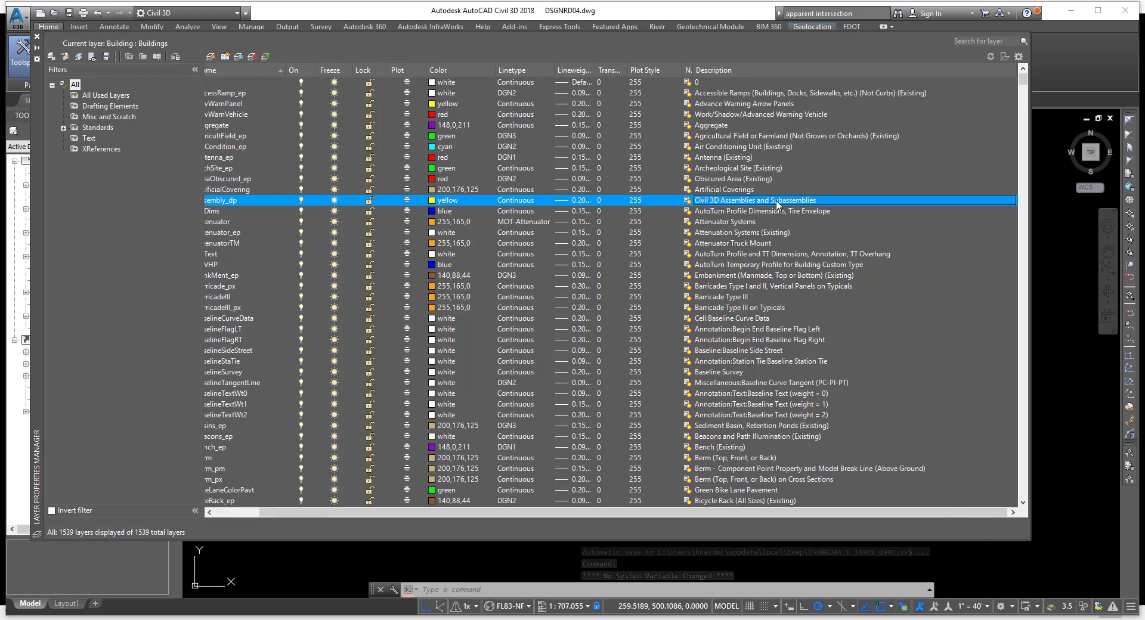
{"action": "left_click", "coordinate": [828, 201]}
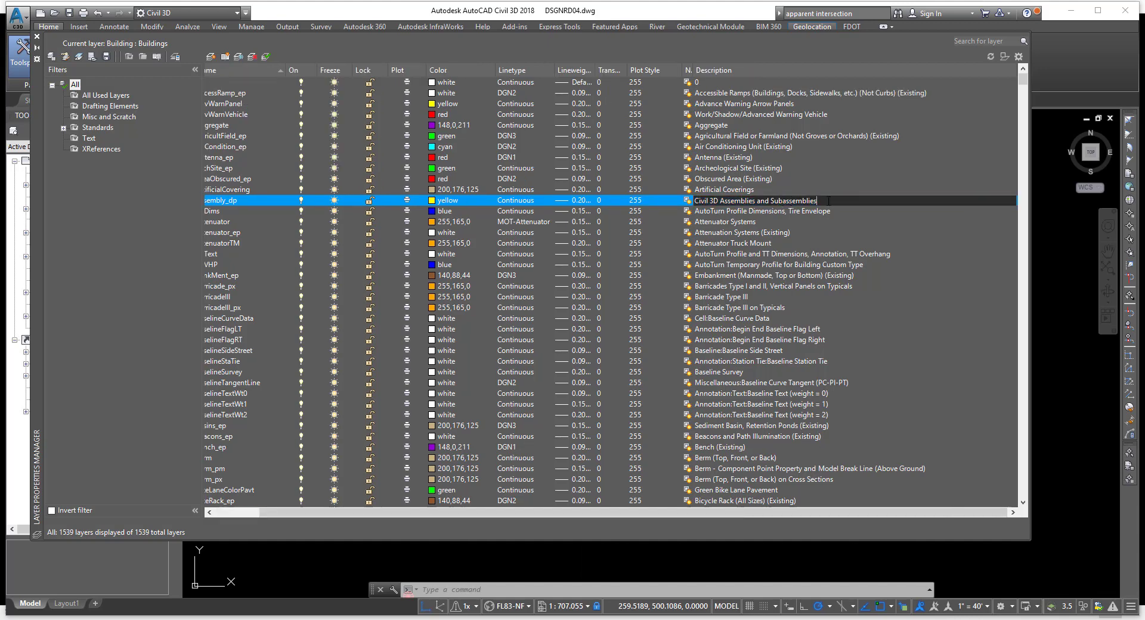
{"action": "left_click", "coordinate": [744, 190]}
{"action": "left_click", "coordinate": [739, 178]}
{"action": "left_click", "coordinate": [736, 169]}
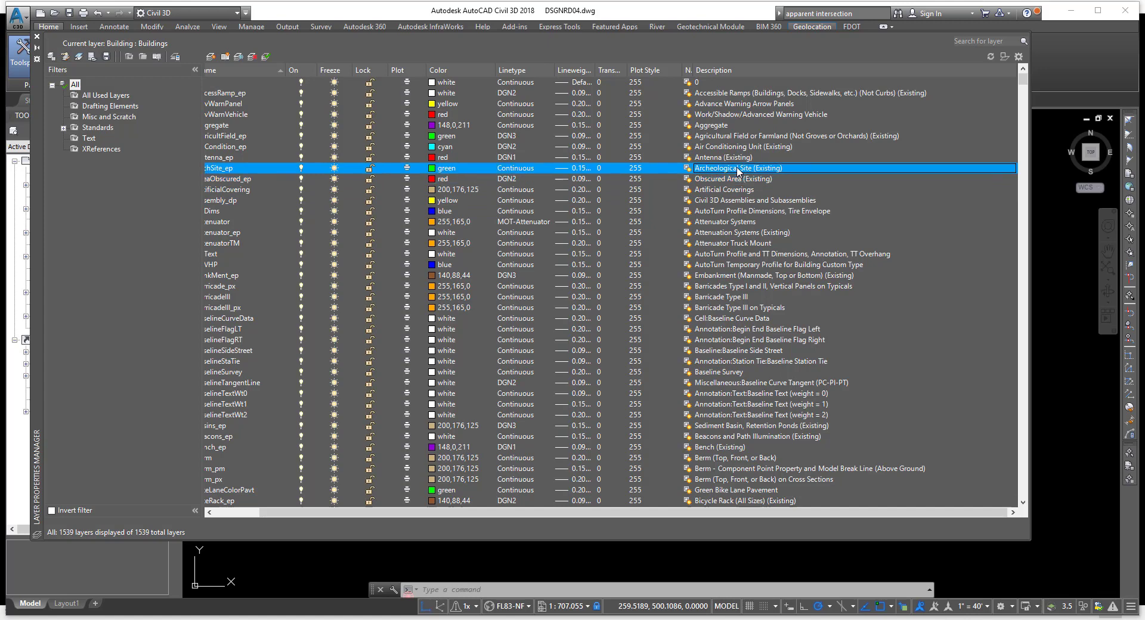
{"action": "left_click", "coordinate": [728, 189]}
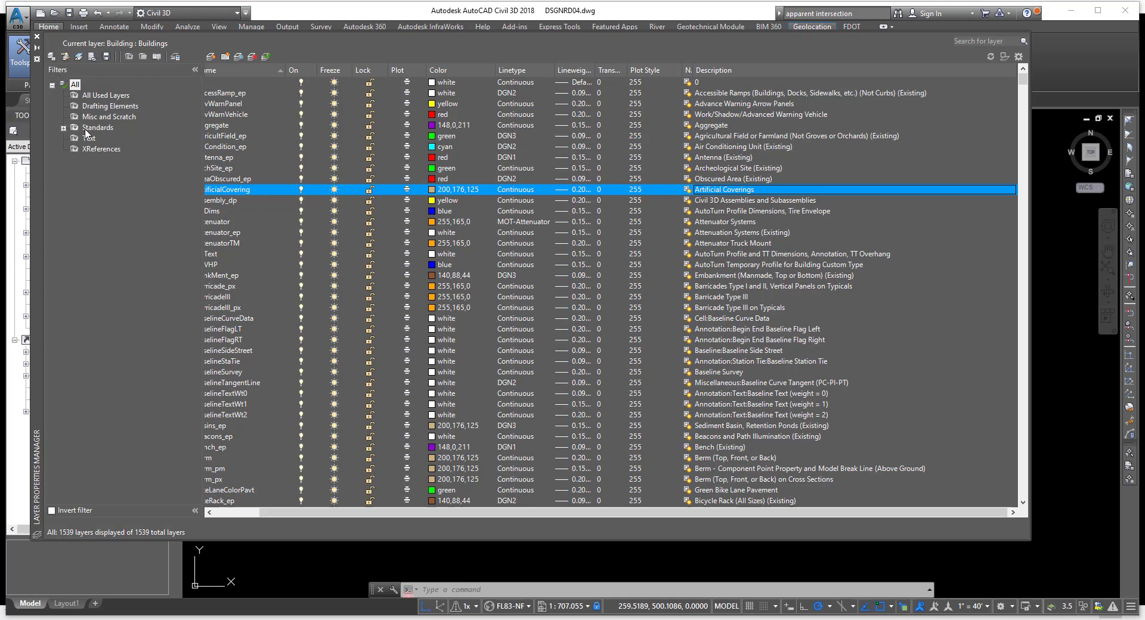
- Filter the layer list by All, All Used Layers, Drafting Elements, and Misc and Scratch in turn to review each group's layers
{"action": "left_click", "coordinate": [76, 86]}
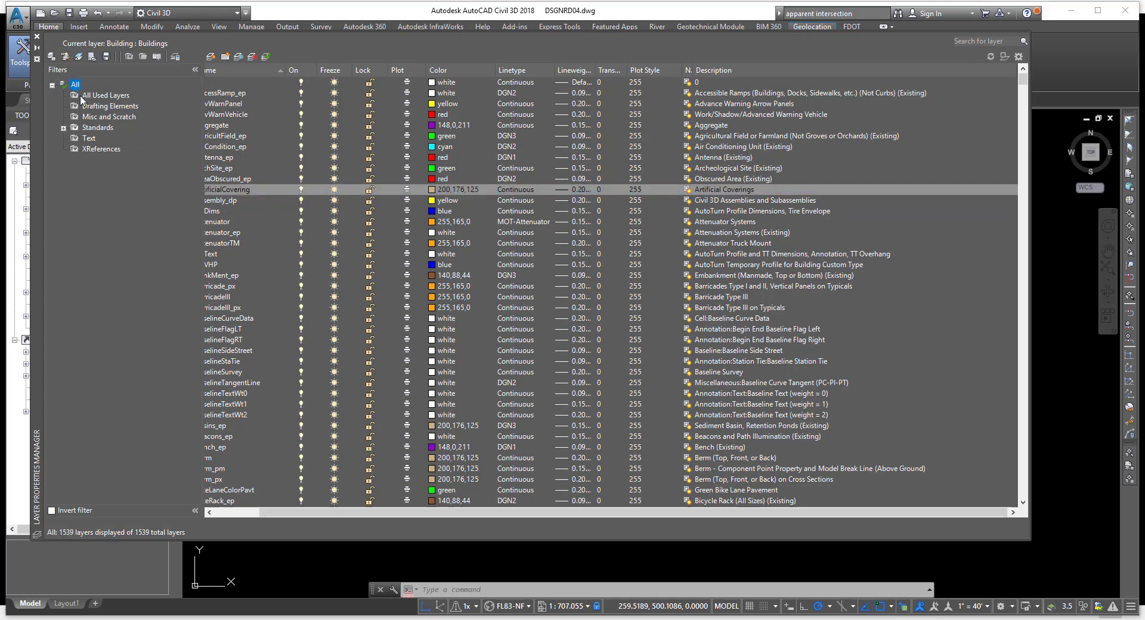
{"action": "left_click", "coordinate": [100, 96]}
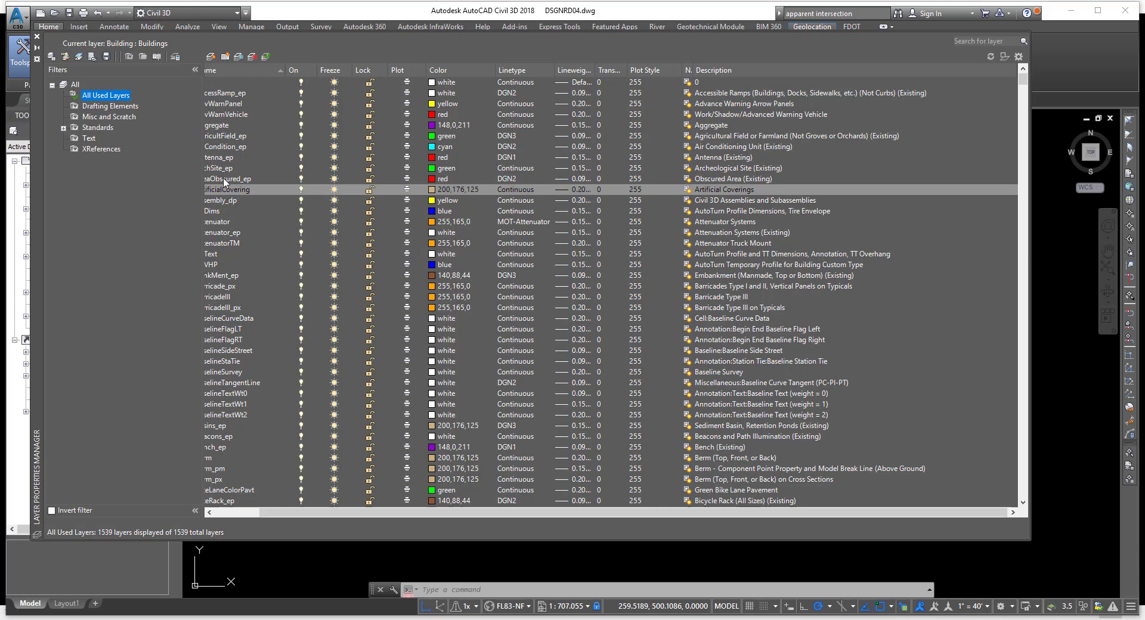
{"action": "left_click", "coordinate": [110, 106]}
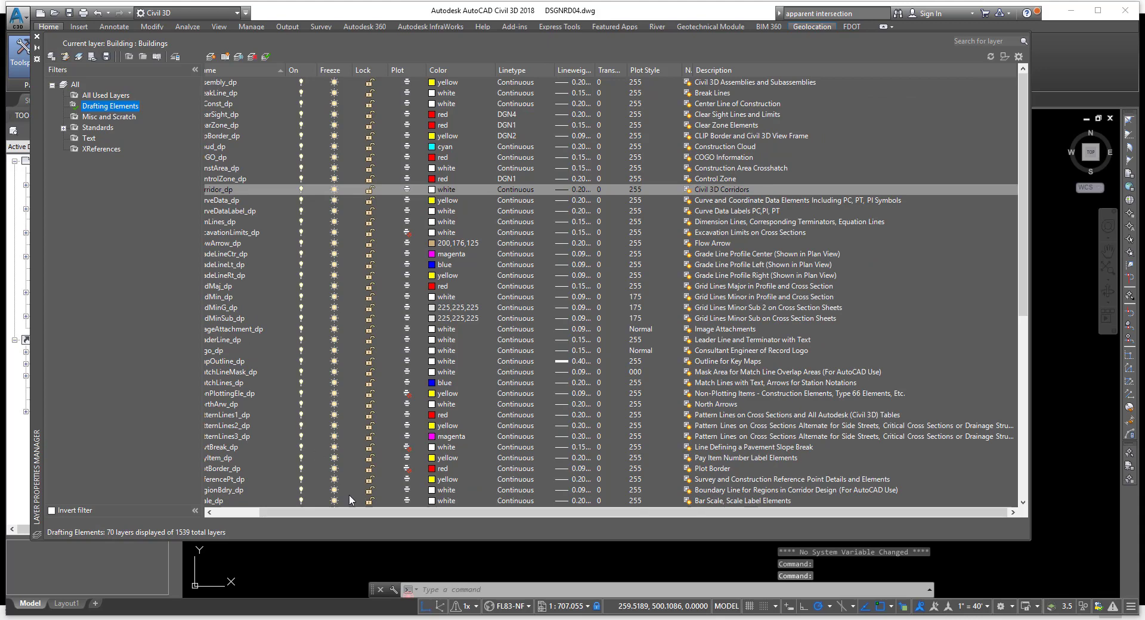
{"action": "left_click_drag", "start_coordinate": [382, 513], "coordinate": [337, 513]}
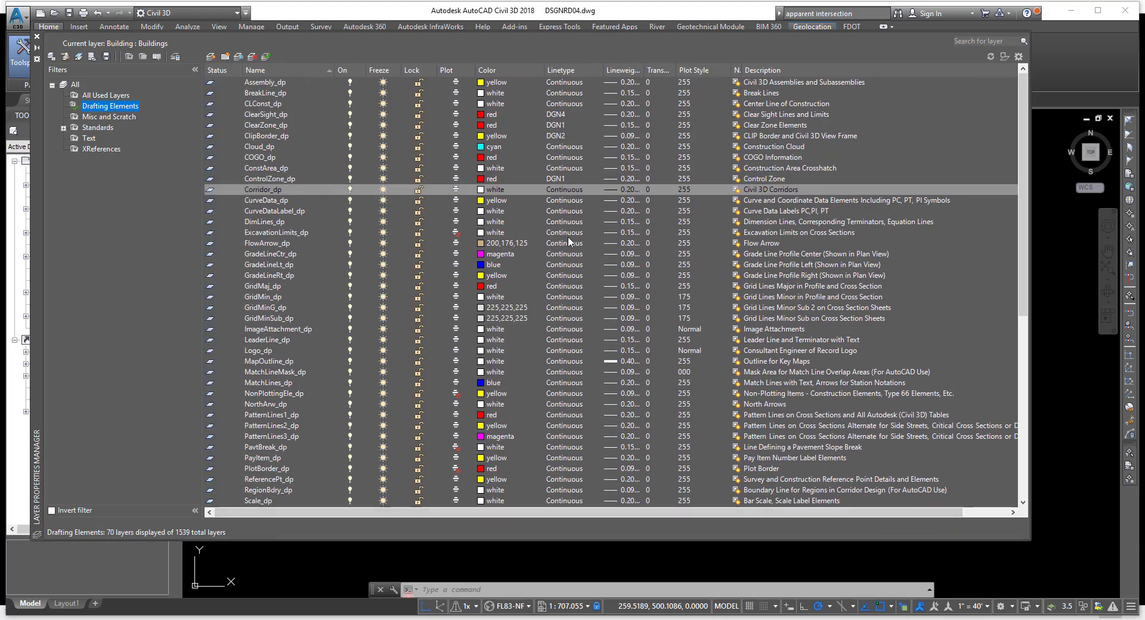
{"action": "left_click", "coordinate": [101, 117]}
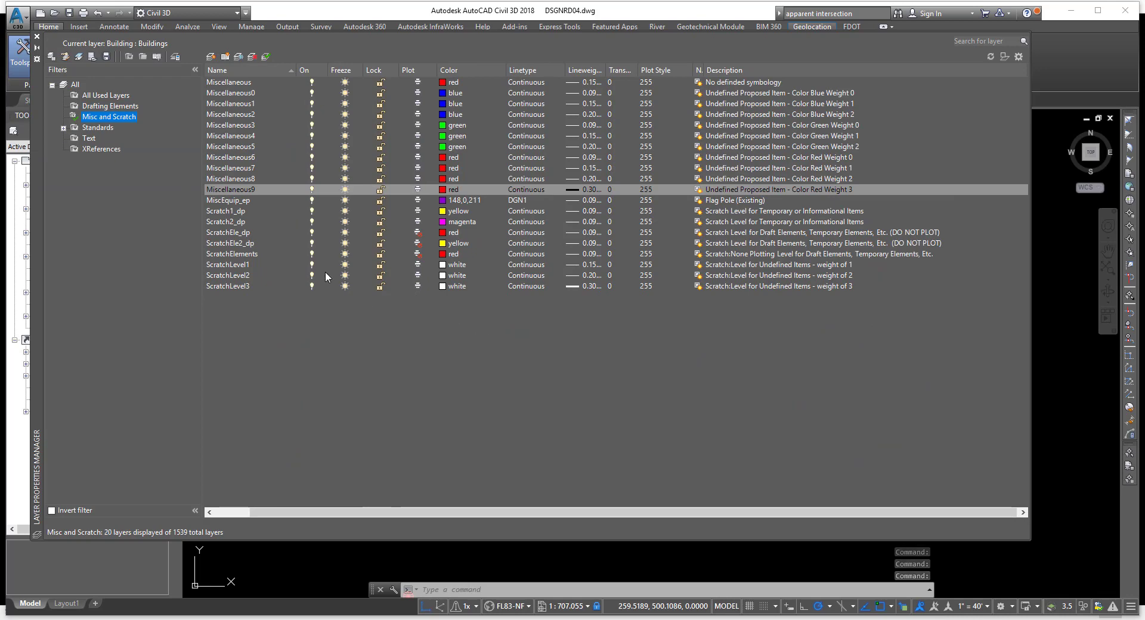
- Expand the Standards filter group, review the layers under file filters such as algnrd, cliprd, dsgnrd, dsgnsp, geotech and msarsp, and collapse the group
{"action": "left_click", "coordinate": [64, 128]}
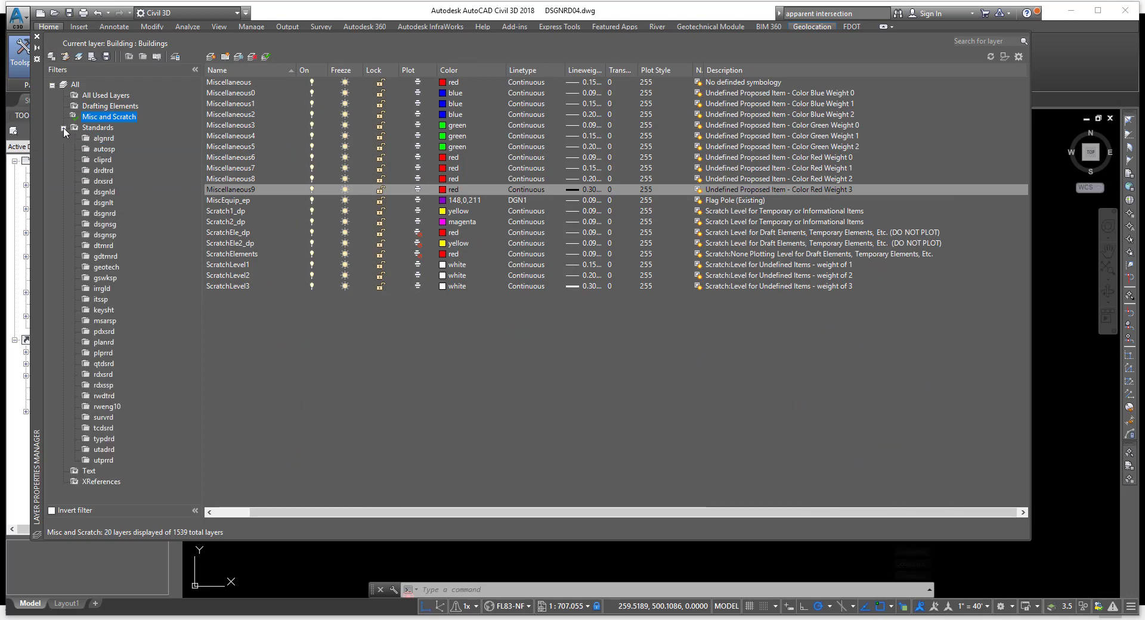
{"action": "left_click", "coordinate": [107, 142]}
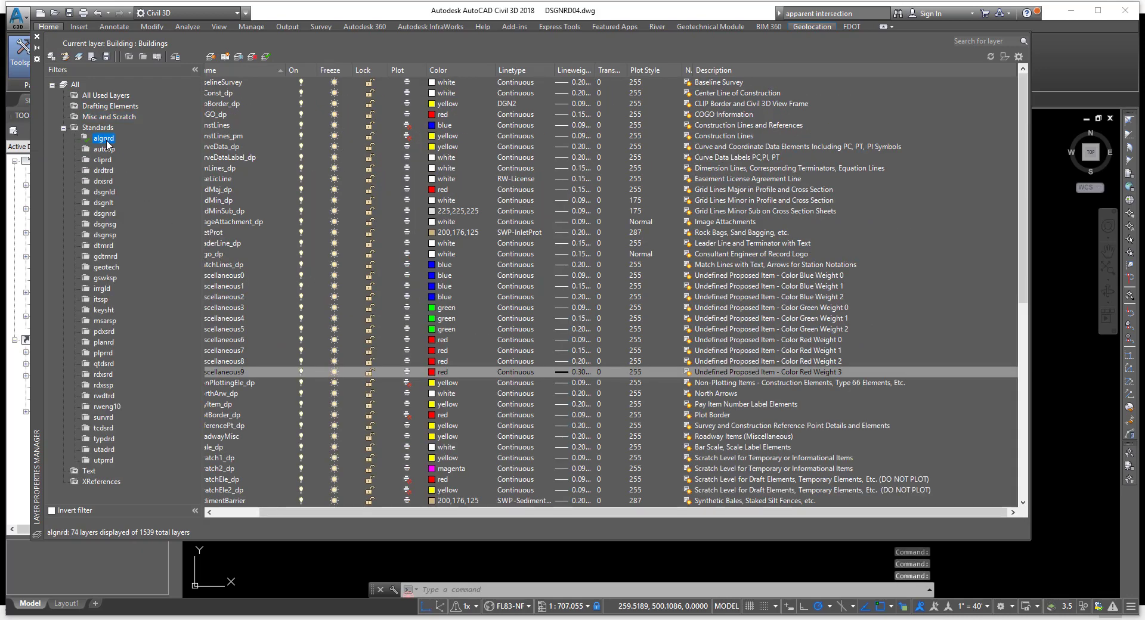
{"action": "left_click", "coordinate": [104, 138]}
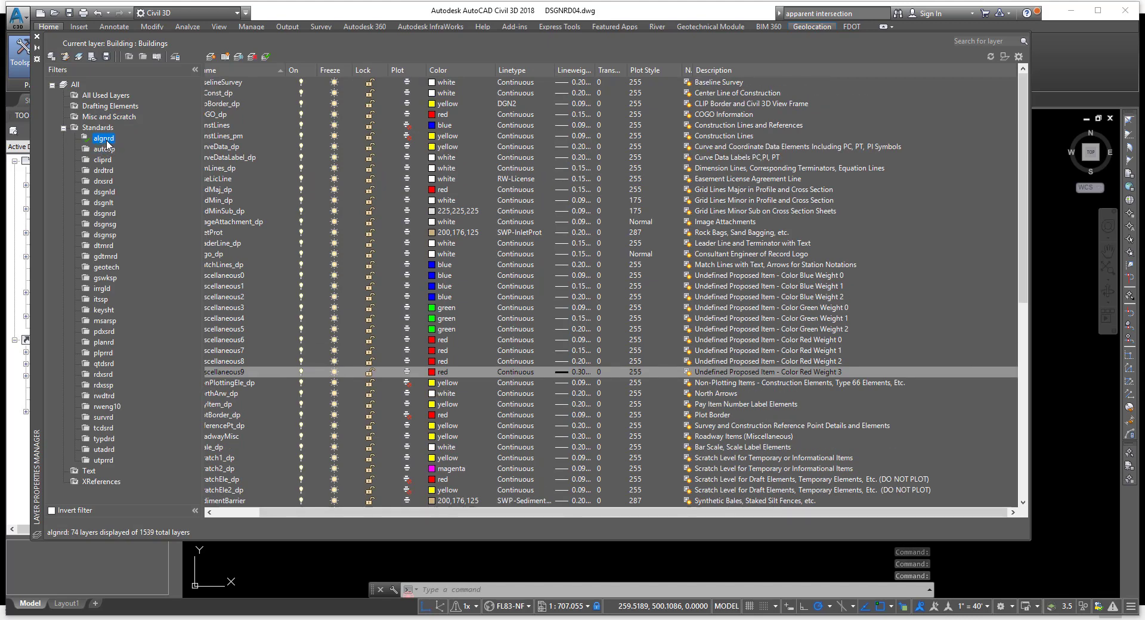
{"action": "left_click", "coordinate": [103, 161]}
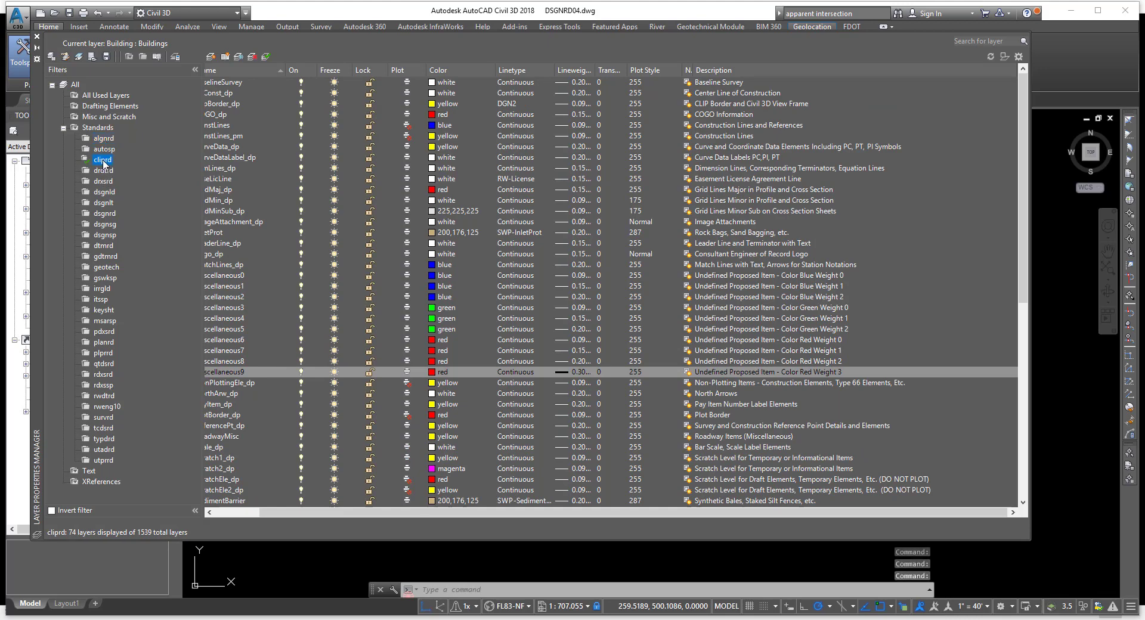
{"action": "left_click", "coordinate": [104, 192]}
{"action": "left_click", "coordinate": [105, 214]}
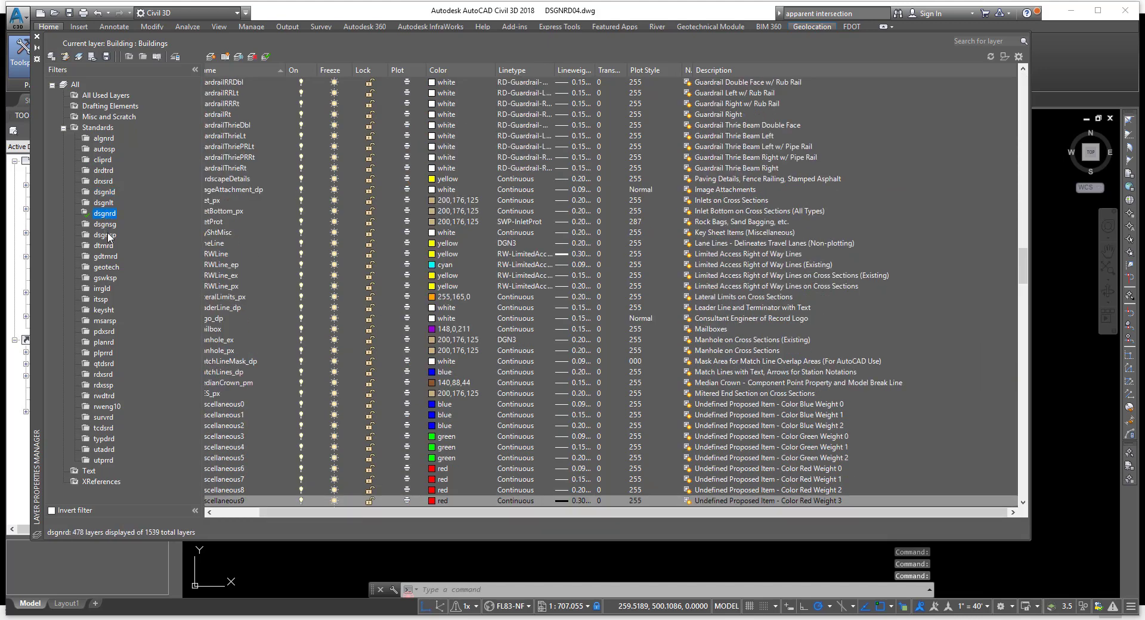
{"action": "left_click", "coordinate": [105, 244]}
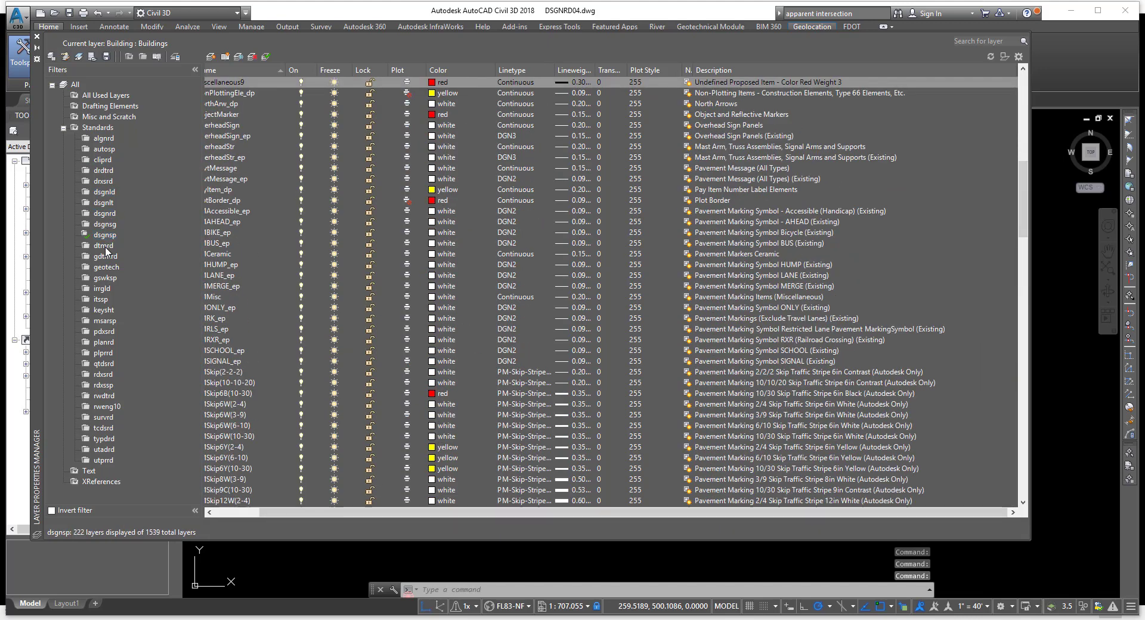
{"action": "left_click", "coordinate": [107, 268]}
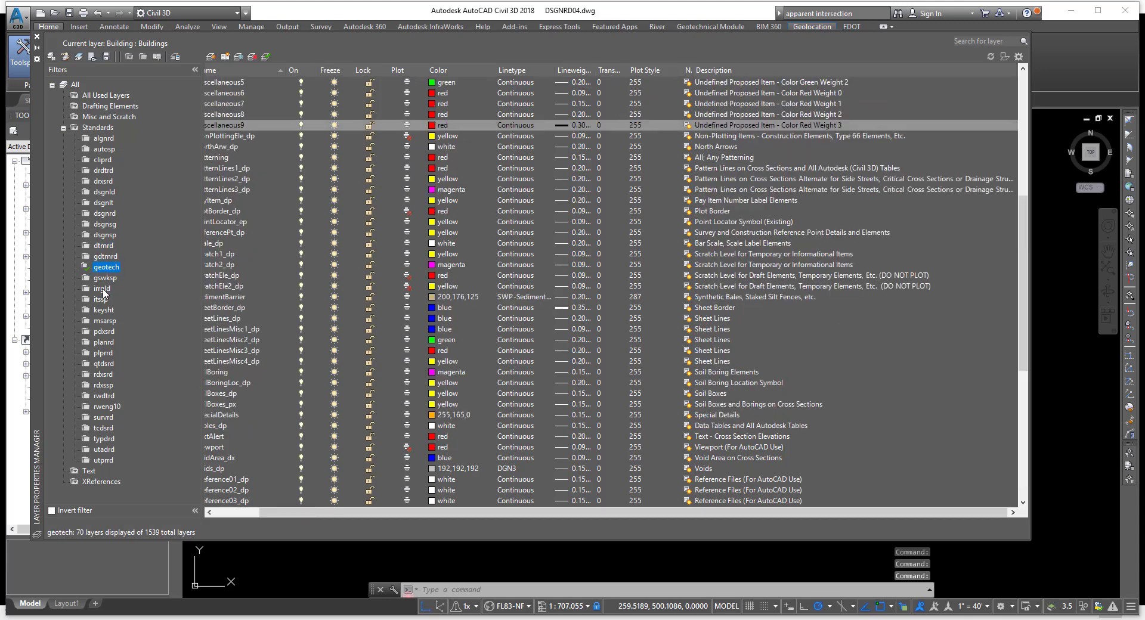
{"action": "left_click", "coordinate": [102, 289]}
{"action": "left_click", "coordinate": [102, 322]}
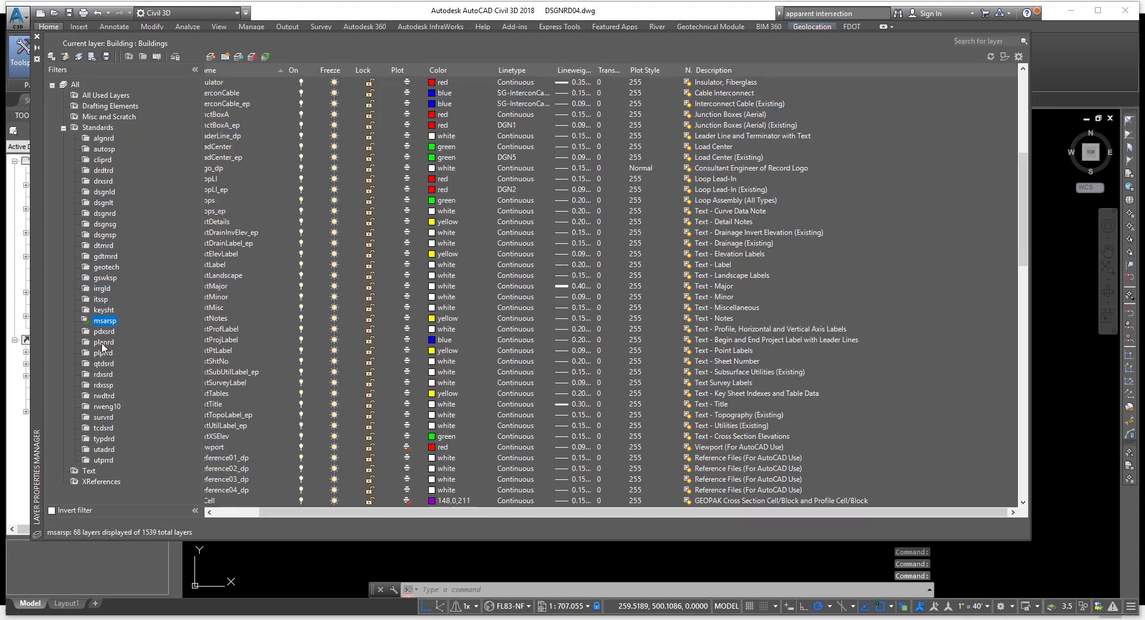
{"action": "left_click", "coordinate": [63, 128]}
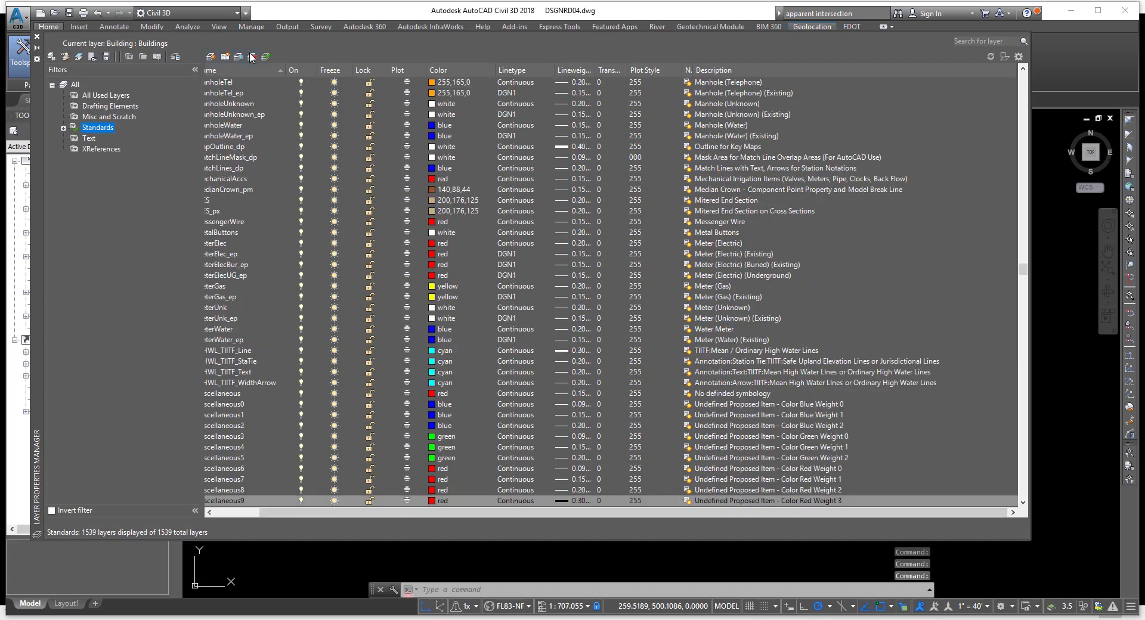
- Create a new layer under the Standards filter and name it EOP
{"action": "scroll", "coordinate": [224, 76], "scroll_direction": "up", "scroll_amount": 20}
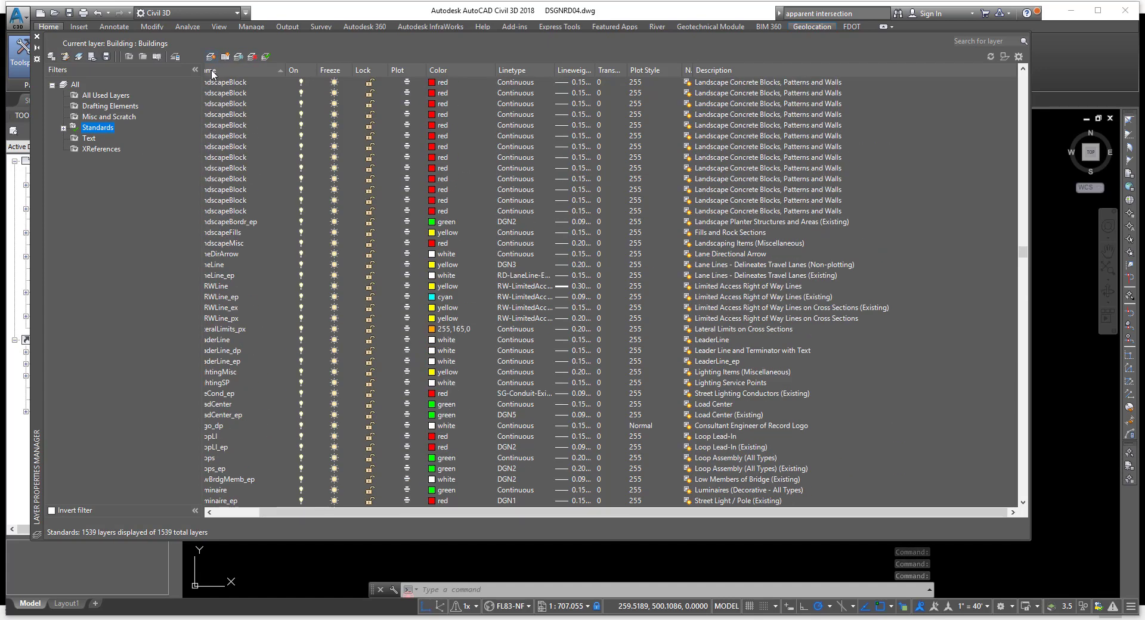
{"action": "scroll", "coordinate": [218, 82], "scroll_direction": "up", "scroll_amount": 15}
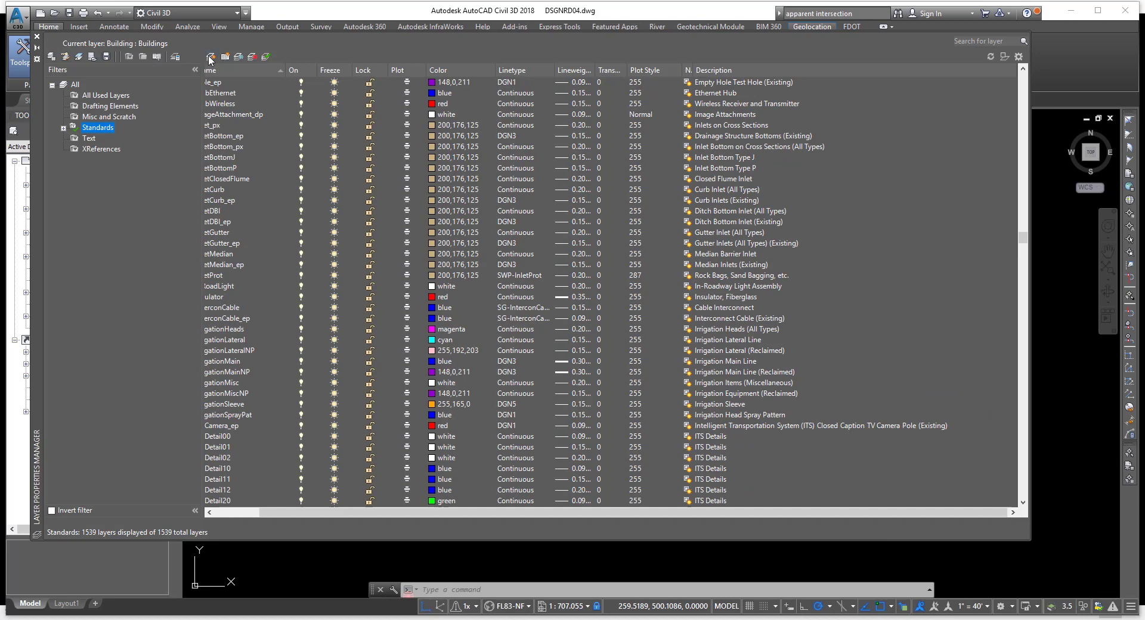
{"action": "left_click", "coordinate": [212, 57]}
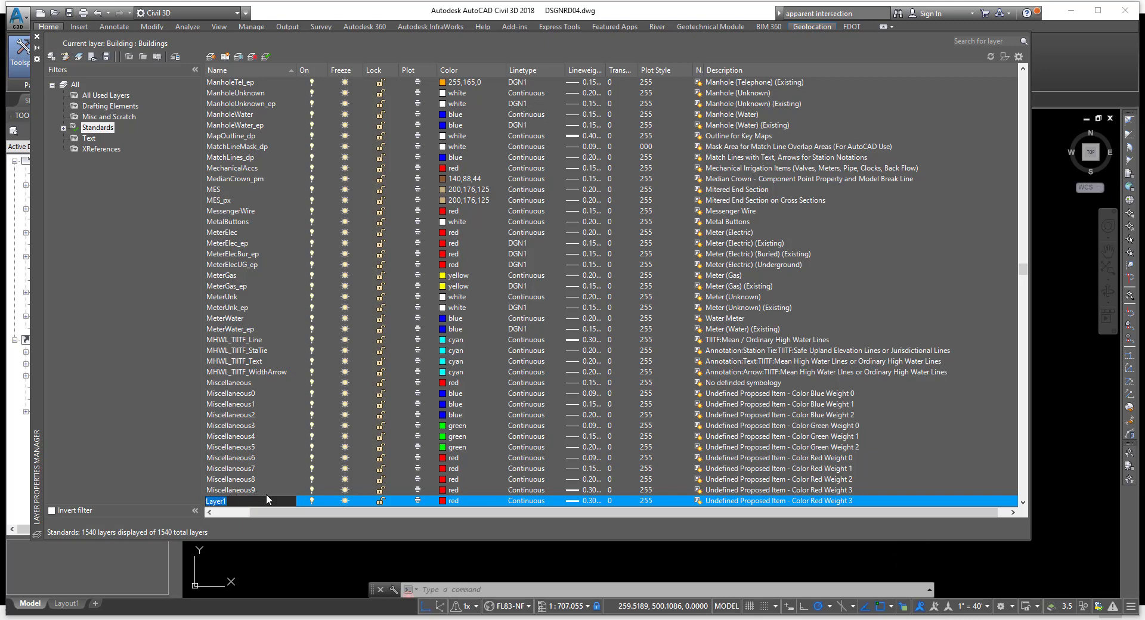
{"action": "type", "text": "Dra"}
{"action": "key", "text": "BackSpace"}
{"action": "key", "text": "BackSpace"}
{"action": "key", "text": "BackSpace"}
{"action": "type", "text": "EOP"}
- Set the EOP layer's color to yellow
{"action": "left_click", "coordinate": [450, 501]}
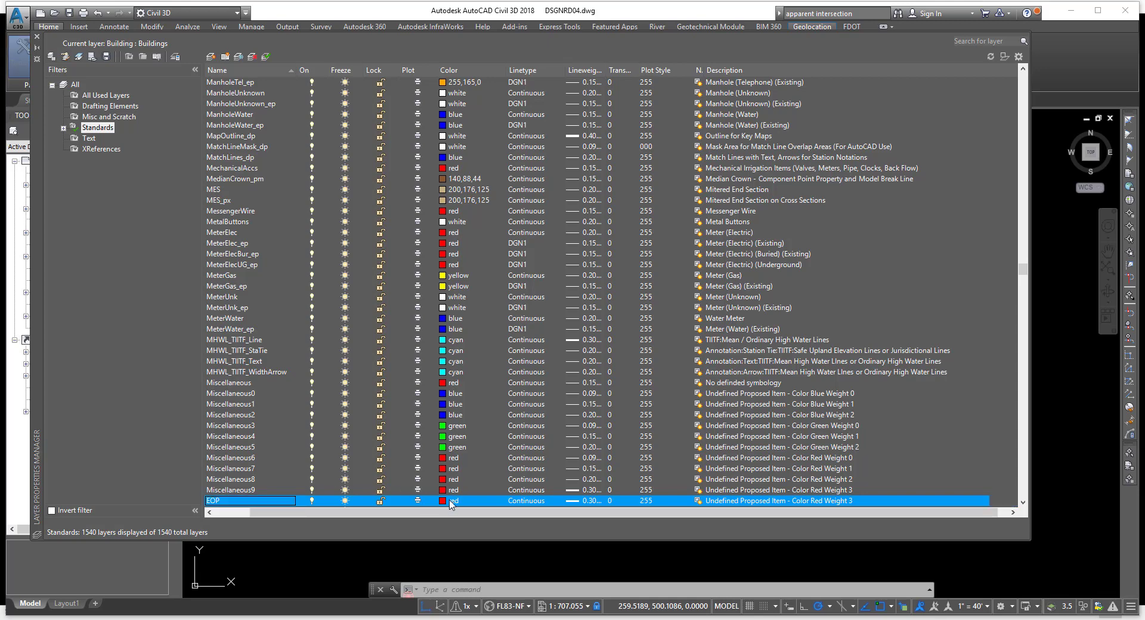
{"action": "left_click", "coordinate": [450, 501]}
{"action": "left_click", "coordinate": [491, 343]}
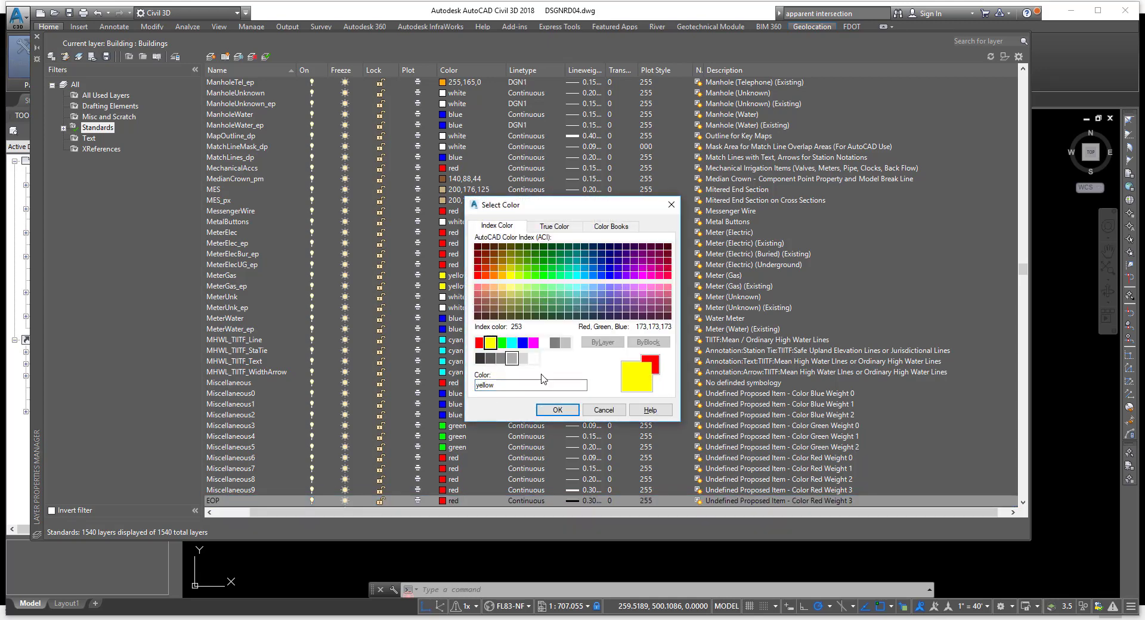
{"action": "left_click", "coordinate": [557, 409]}
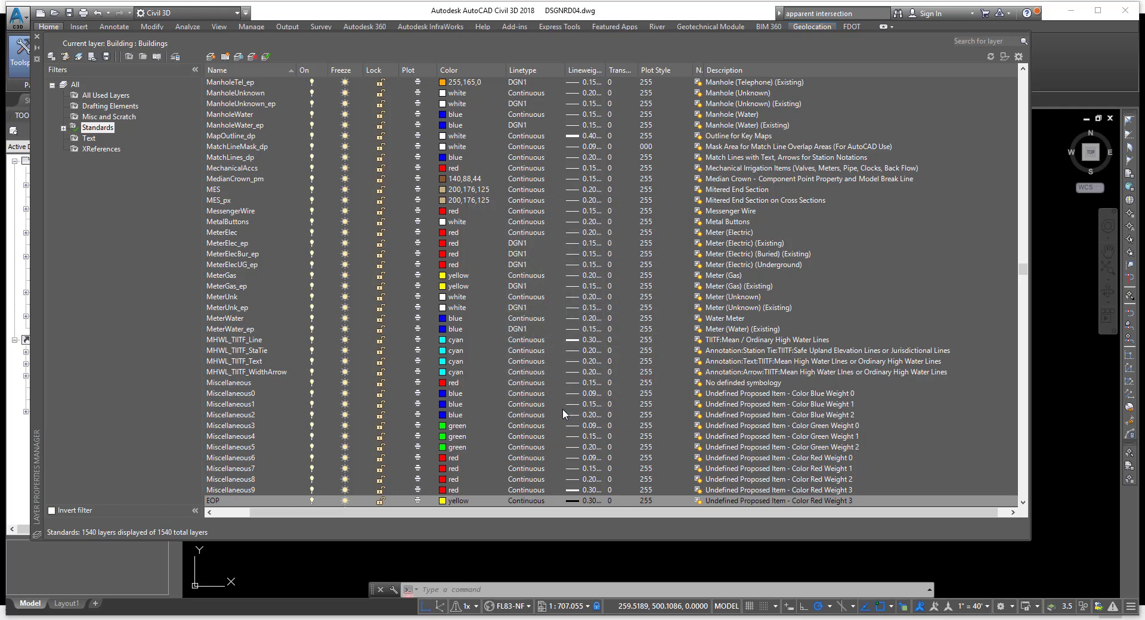
- Set the EOP layer's linetype to DGN8 (Rumble Strip)
{"action": "left_click", "coordinate": [526, 501]}
{"action": "scroll", "coordinate": [499, 328], "scroll_direction": "down", "scroll_amount": 3}
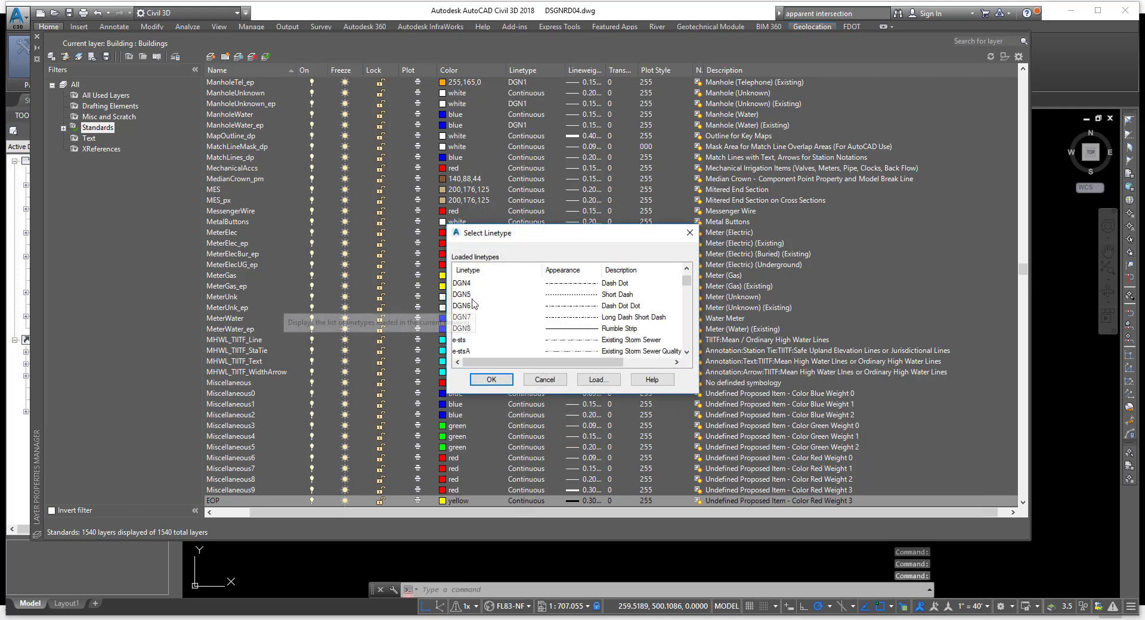
{"action": "left_click", "coordinate": [477, 296]}
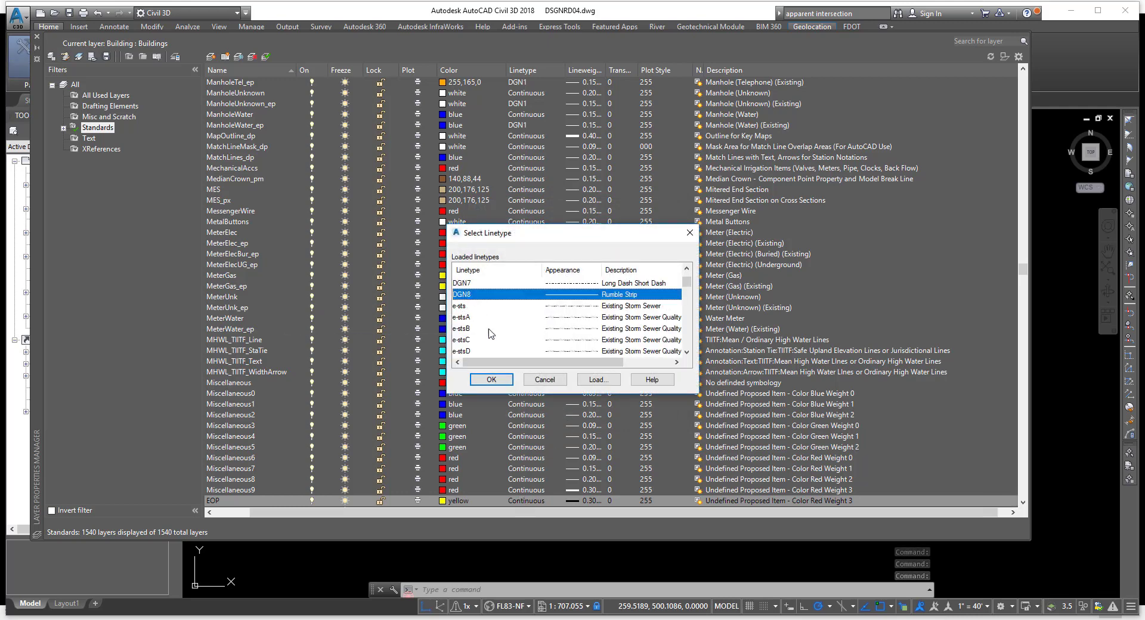
{"action": "left_click", "coordinate": [488, 380]}
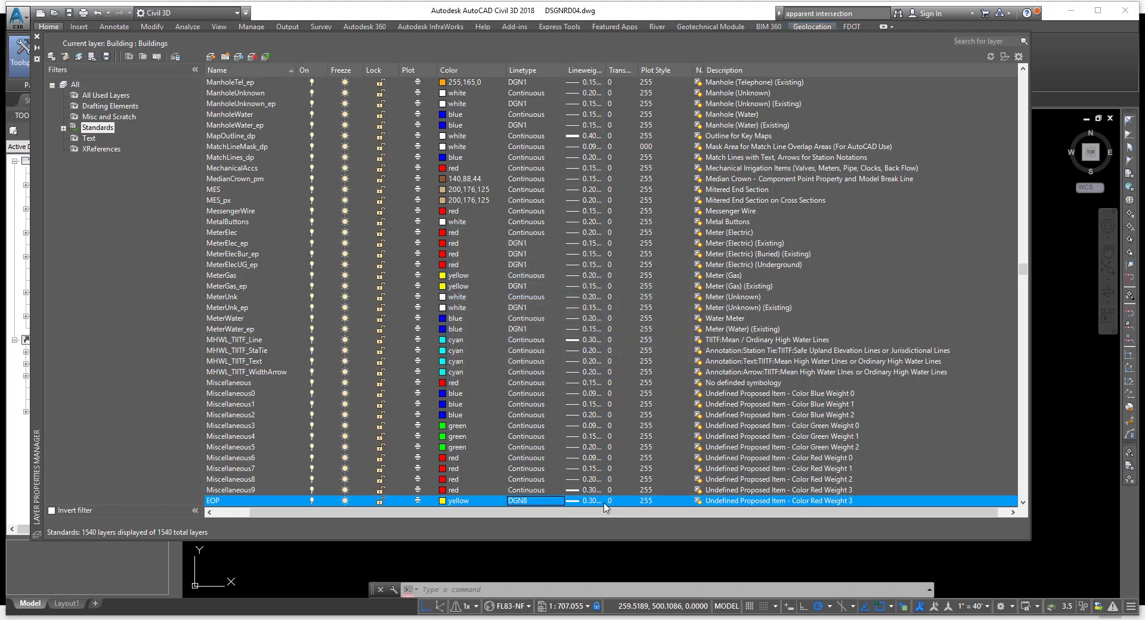
- Assign plot style 125 to the EOP layer
{"action": "left_click", "coordinate": [646, 501]}
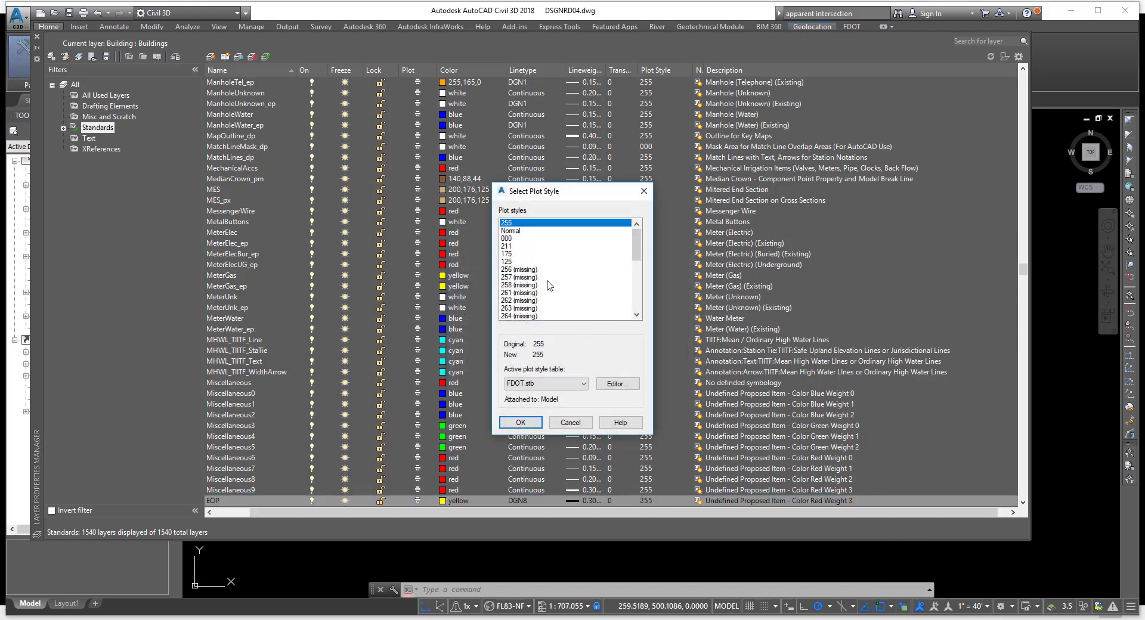
{"action": "left_click", "coordinate": [510, 263]}
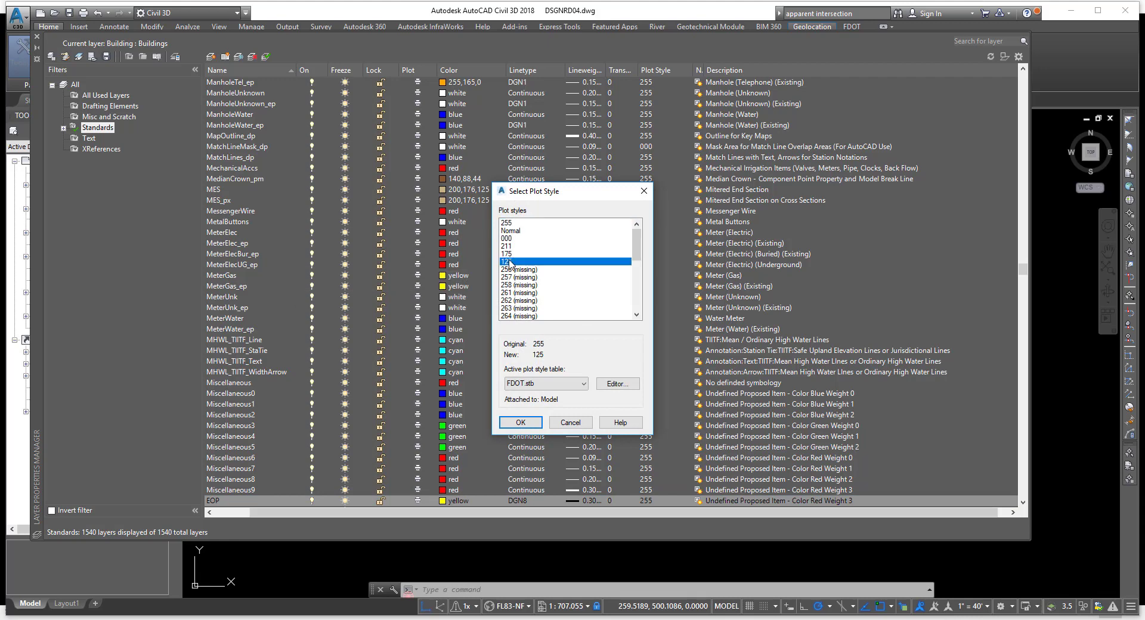
{"action": "left_click", "coordinate": [521, 422]}
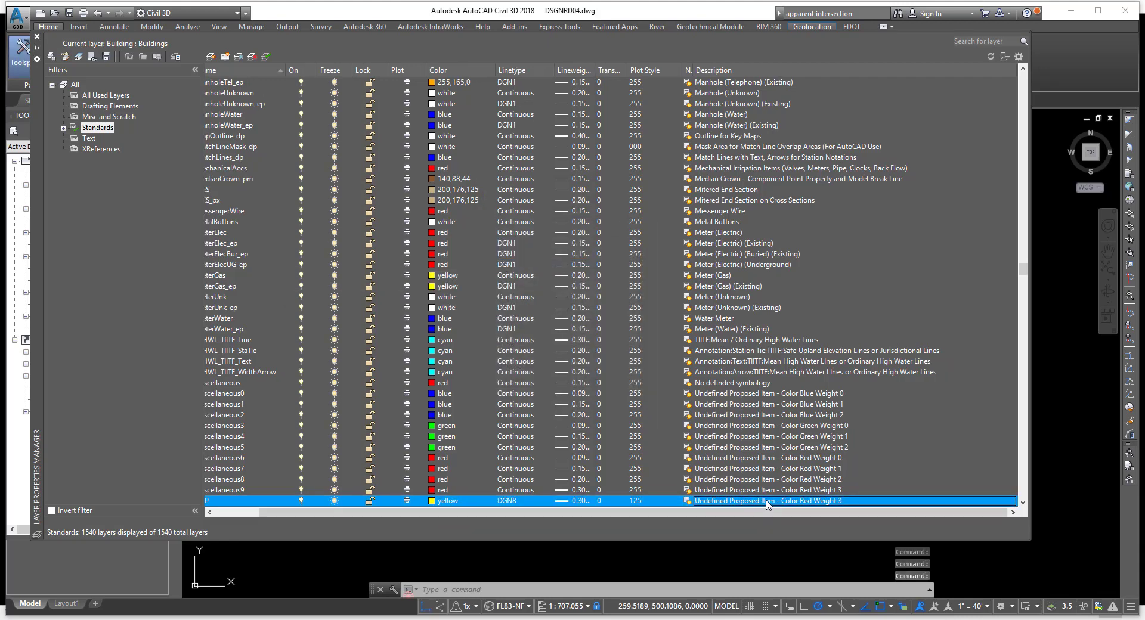
- Change the EOP layer's description to Edge of Pavement
{"action": "left_click", "coordinate": [765, 504]}
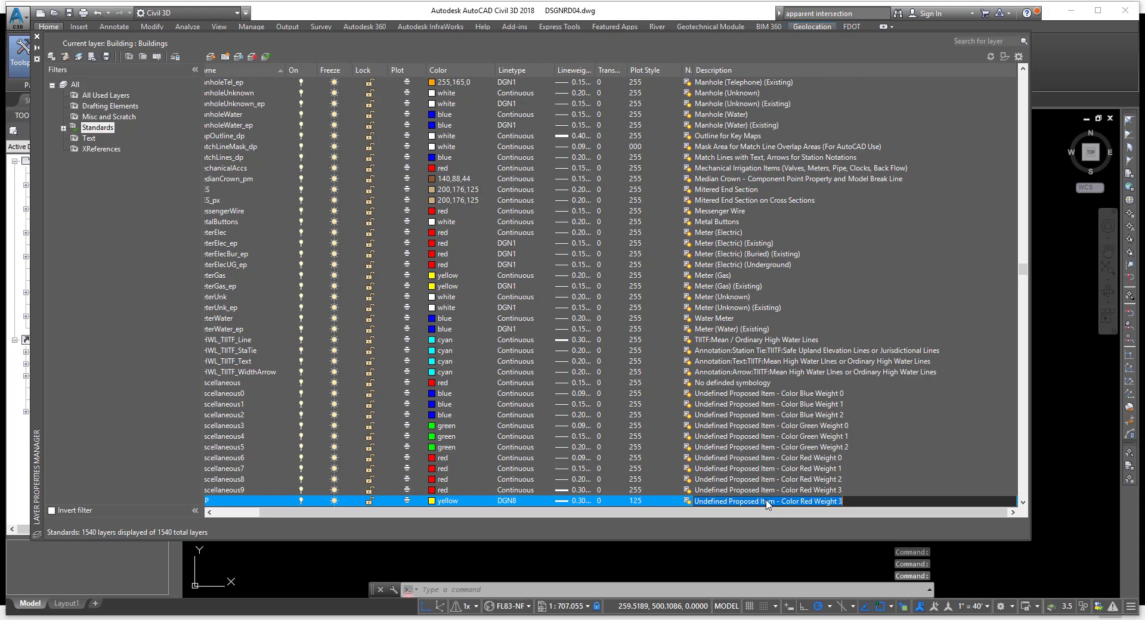
{"action": "type", "text": "Ed"}
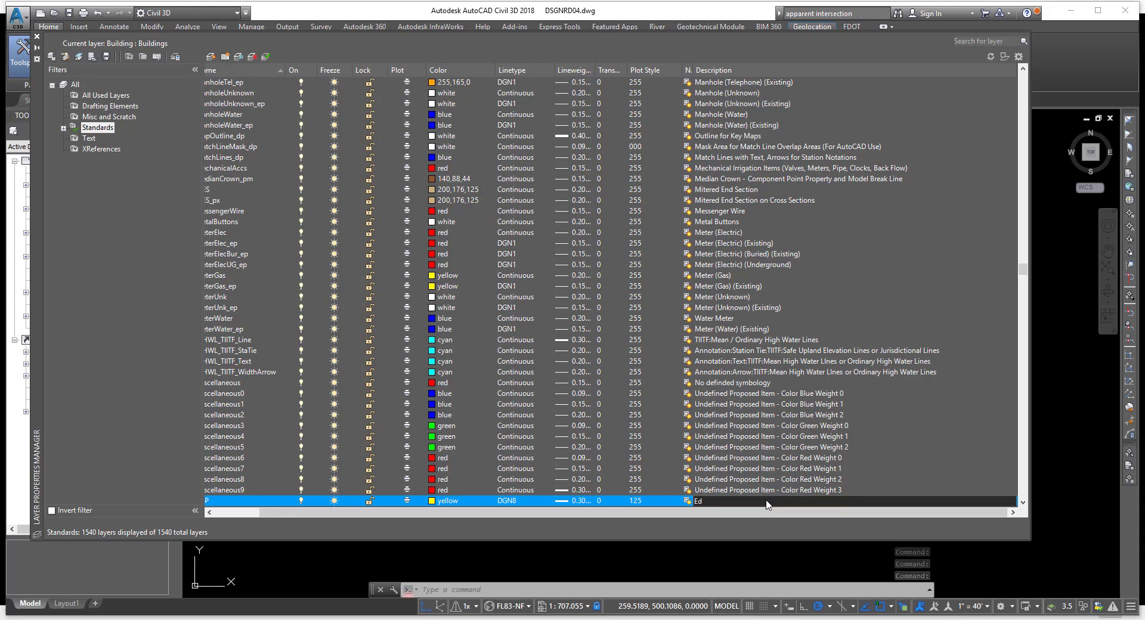
{"action": "type", "text": "ge of Pavement"}
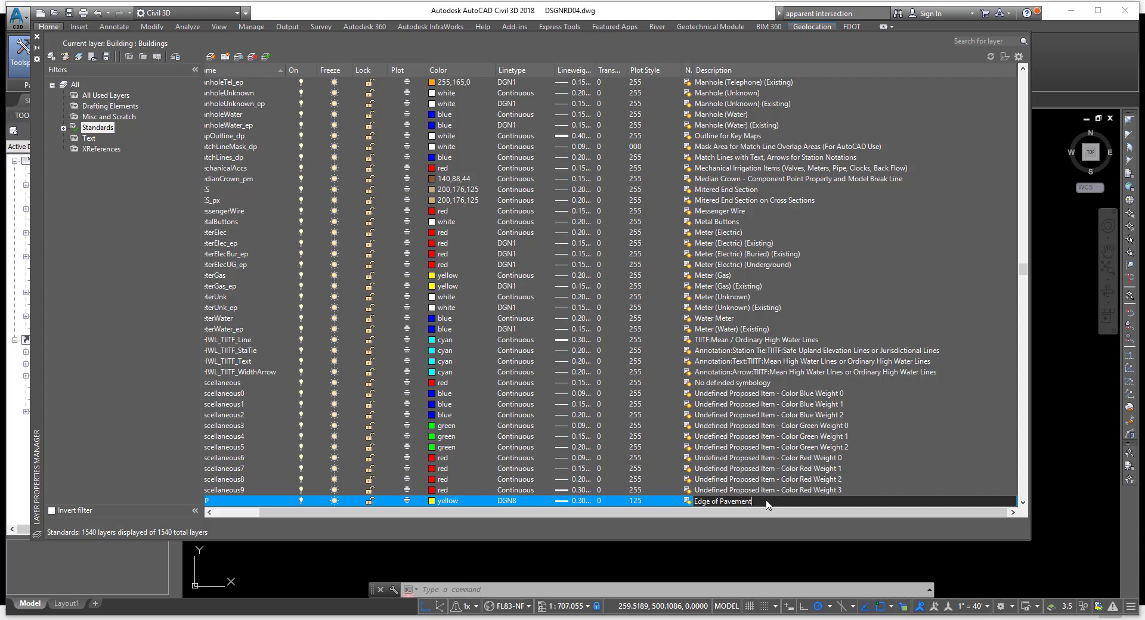
{"action": "key", "text": "Return"}
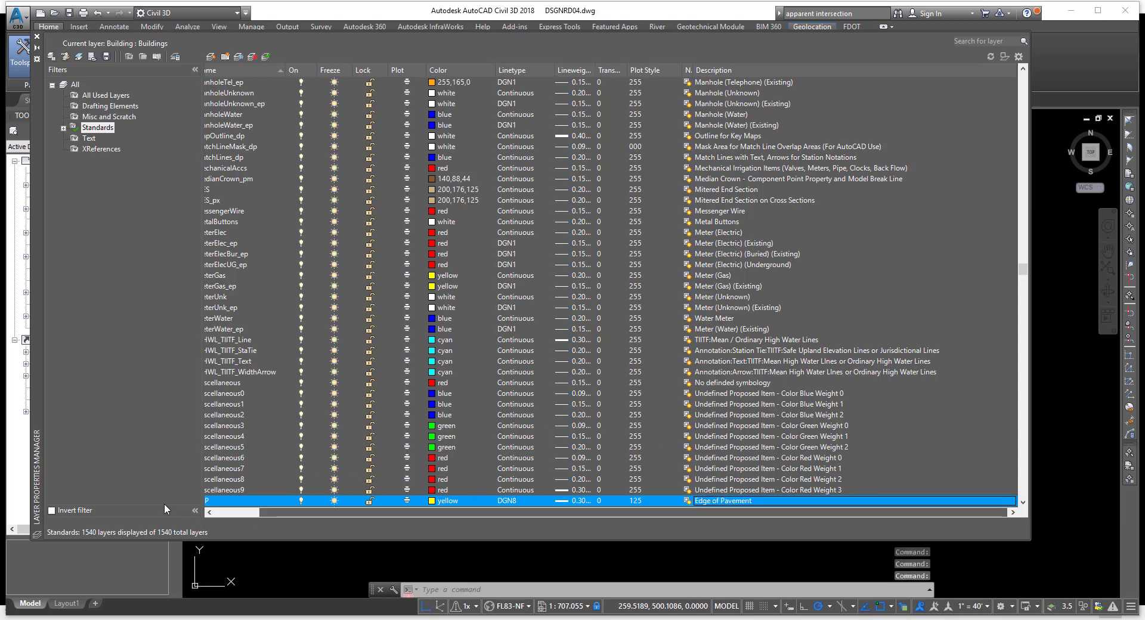
- Make EOP the current layer and close the layer properties manager
{"action": "left_click_drag", "start_coordinate": [272, 513], "coordinate": [201, 511]}
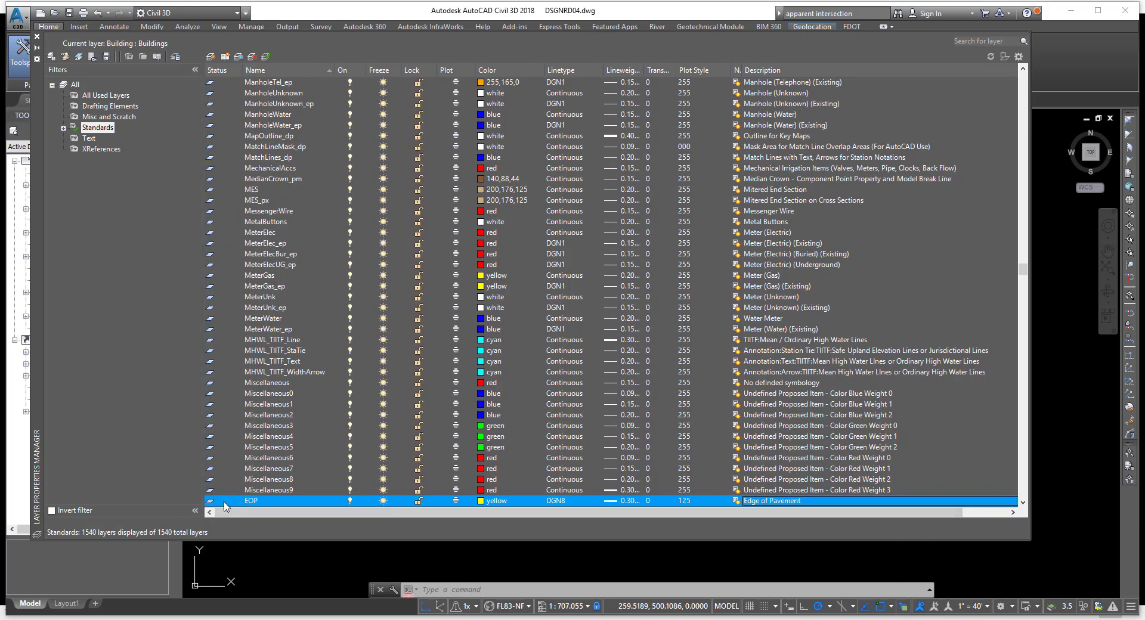
{"action": "double_click", "coordinate": [217, 504]}
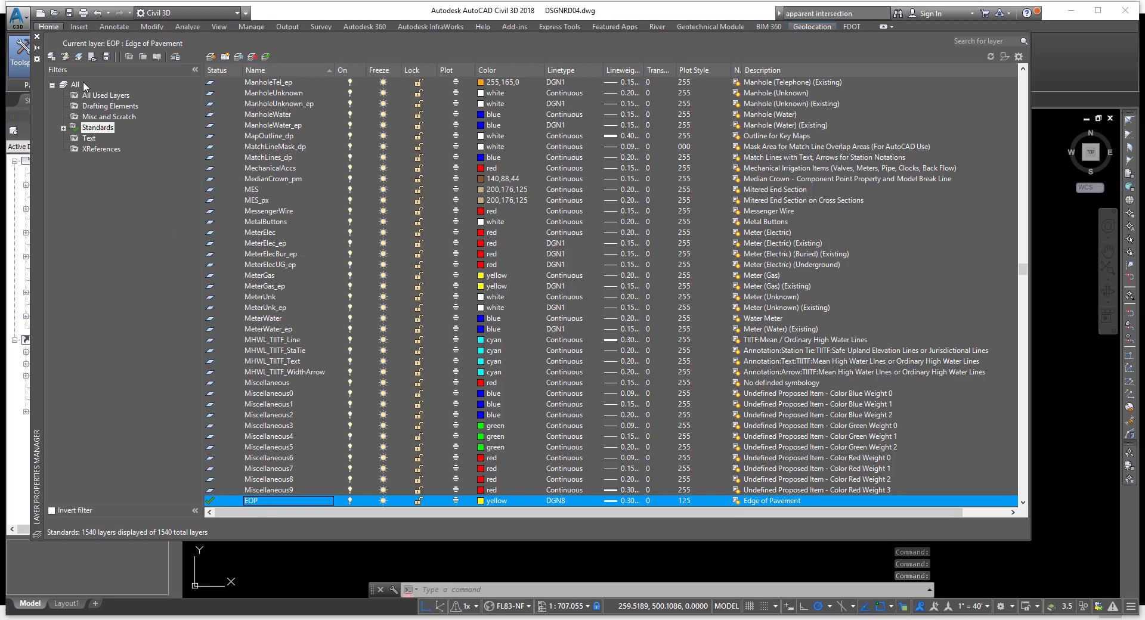
{"action": "left_click", "coordinate": [37, 37]}
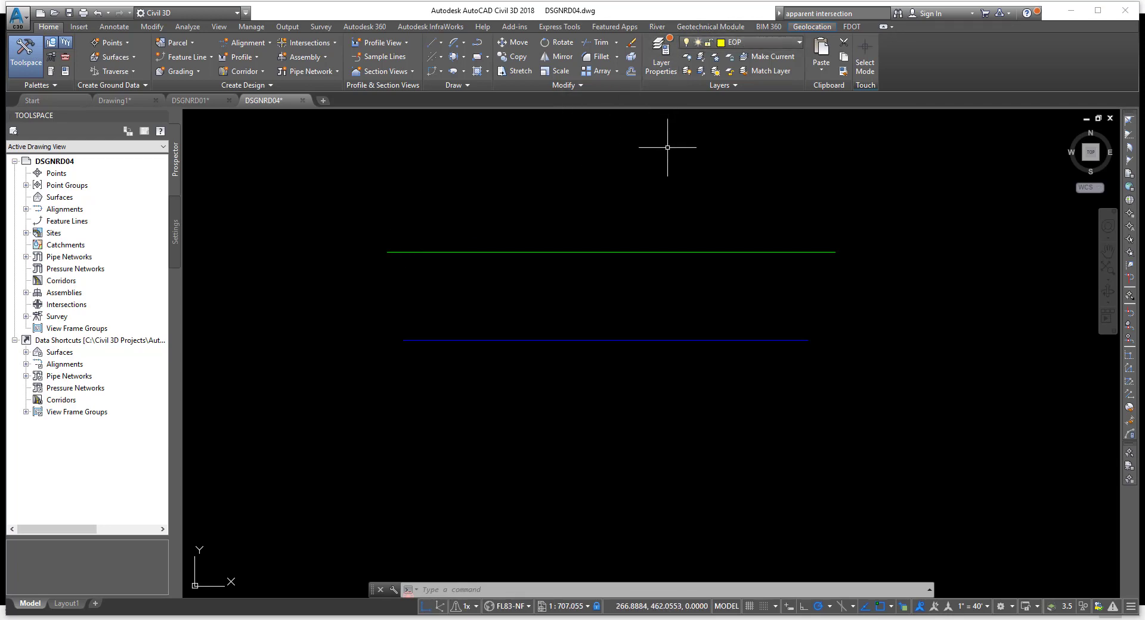
- Draw a horizontal line about 533 units long on the EOP layer, above the green line
{"action": "type", "text": "l"}
{"action": "key", "text": "Return"}
{"action": "left_click", "coordinate": [389, 205]}
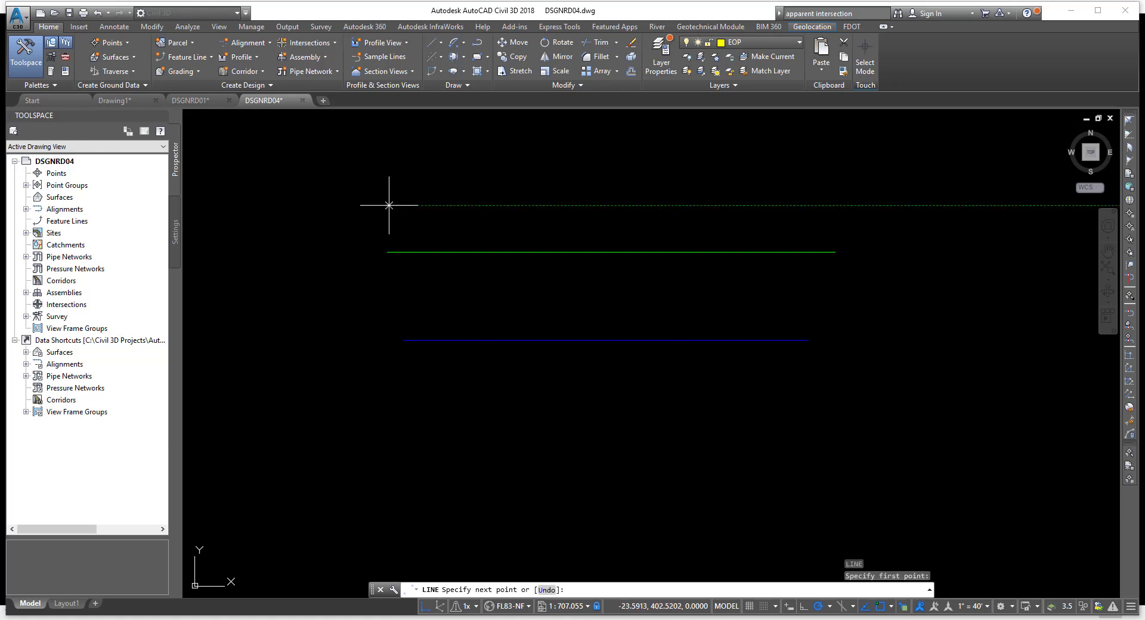
{"action": "left_click", "coordinate": [857, 179]}
{"action": "right_click", "coordinate": [847, 175]}
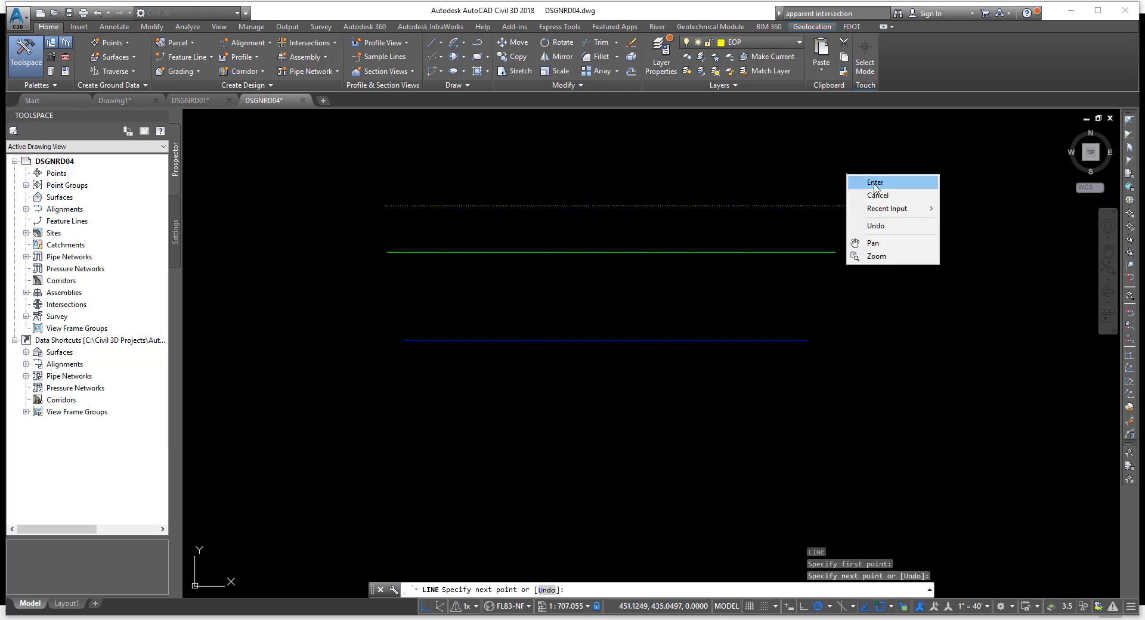
{"action": "left_click", "coordinate": [875, 184]}
{"action": "scroll", "coordinate": [741, 194], "scroll_direction": "up", "scroll_amount": 4}
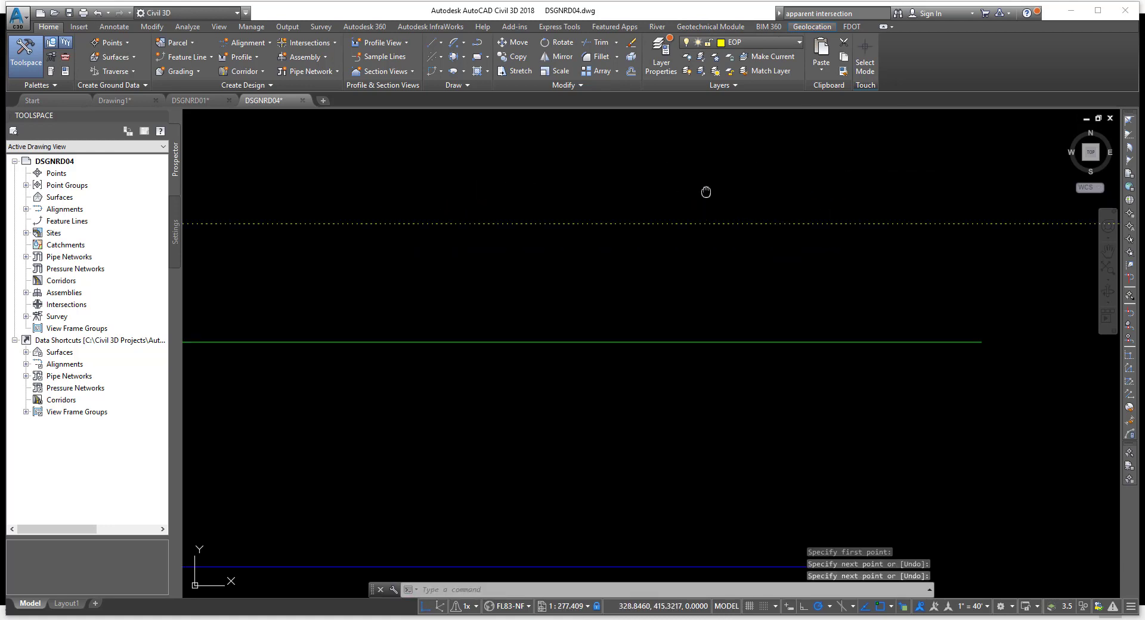
{"action": "middle_click_drag", "start_coordinate": [706, 191], "coordinate": [800, 230]}
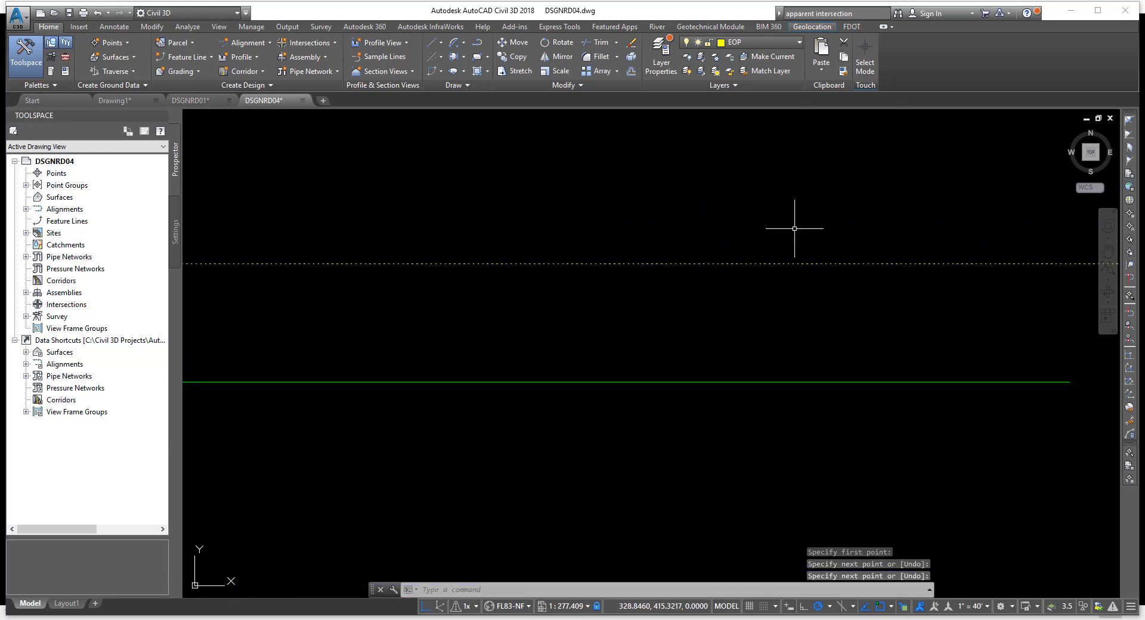
- Change the EOP layer's color to red
{"action": "left_click", "coordinate": [769, 46]}
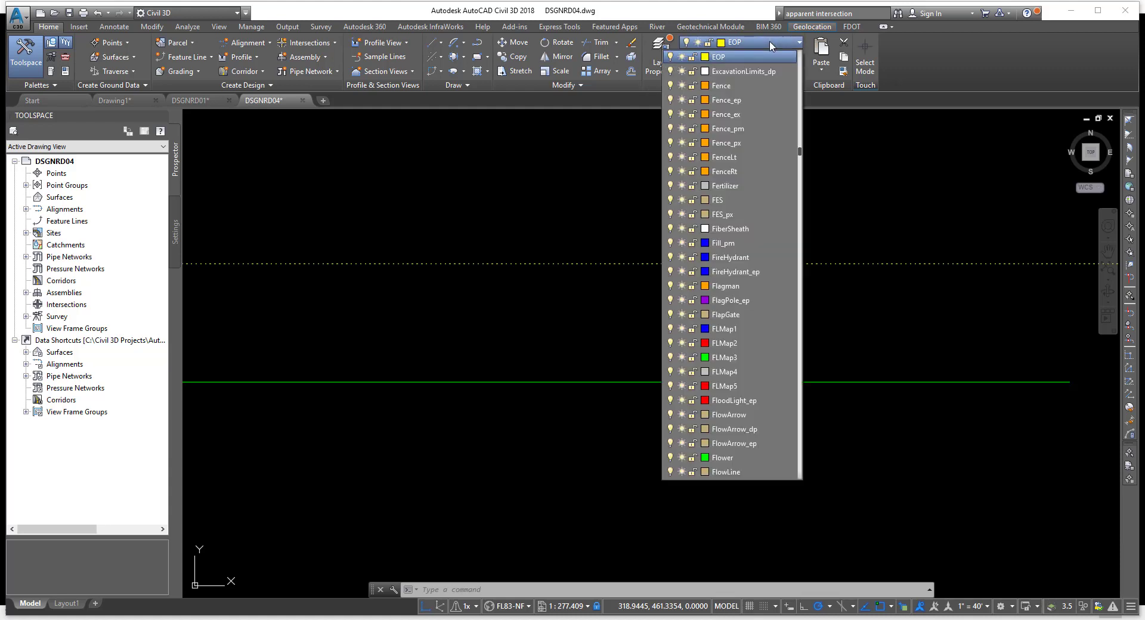
{"action": "left_click", "coordinate": [706, 56]}
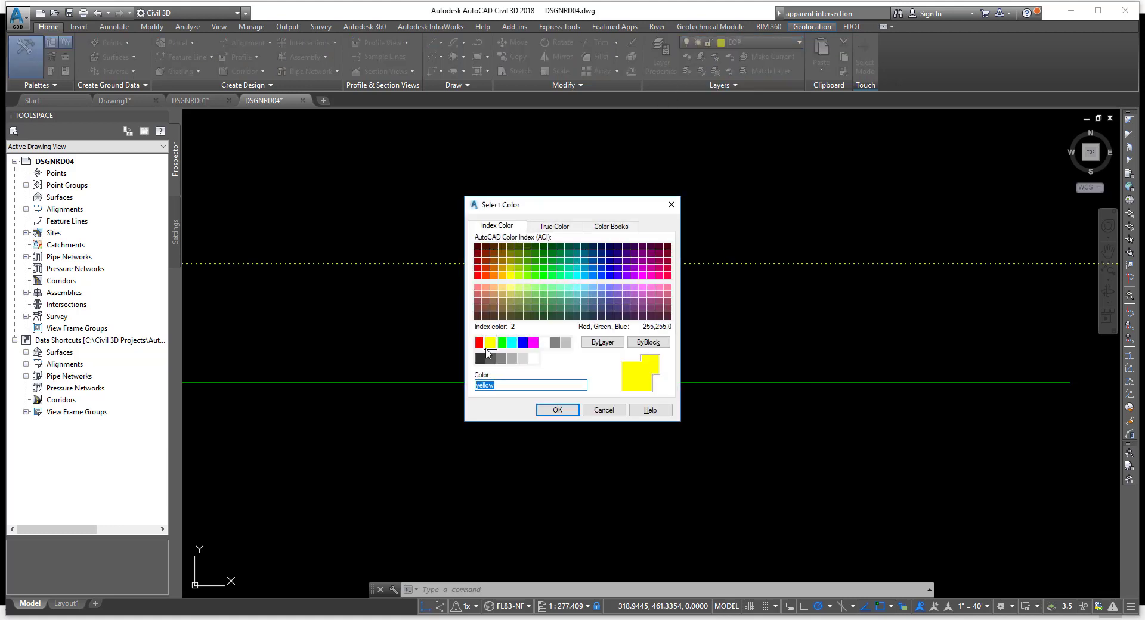
{"action": "left_click", "coordinate": [480, 344]}
{"action": "left_click", "coordinate": [560, 411]}
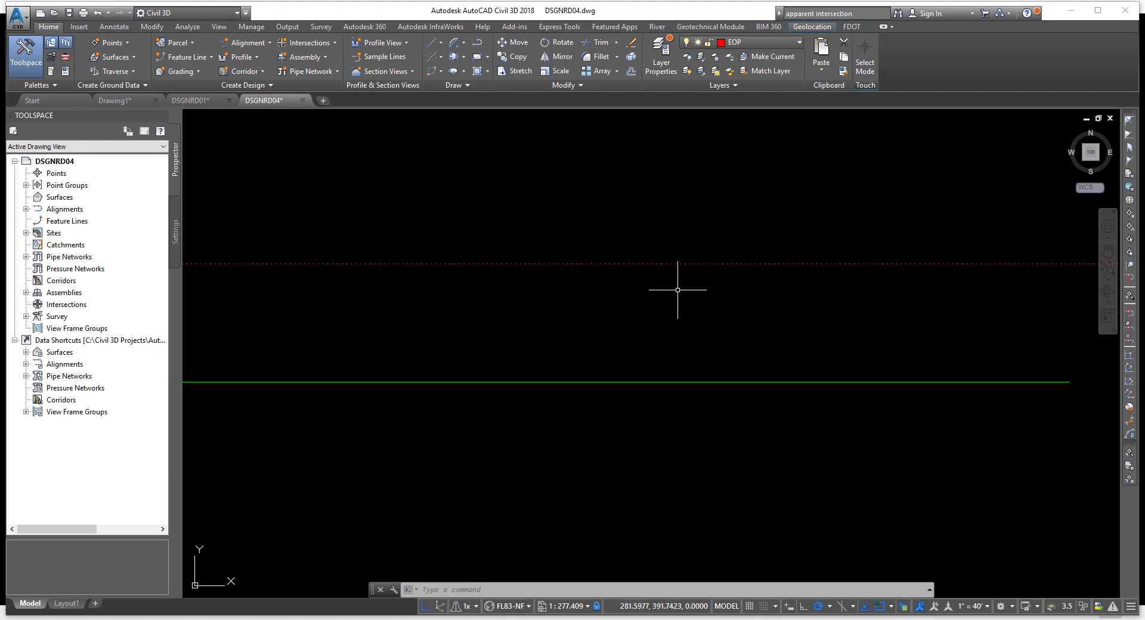
- Draw a second horizontal line on the EOP layer, slightly above the first EOP line
{"action": "middle_click_drag", "start_coordinate": [656, 287], "coordinate": [923, 344]}
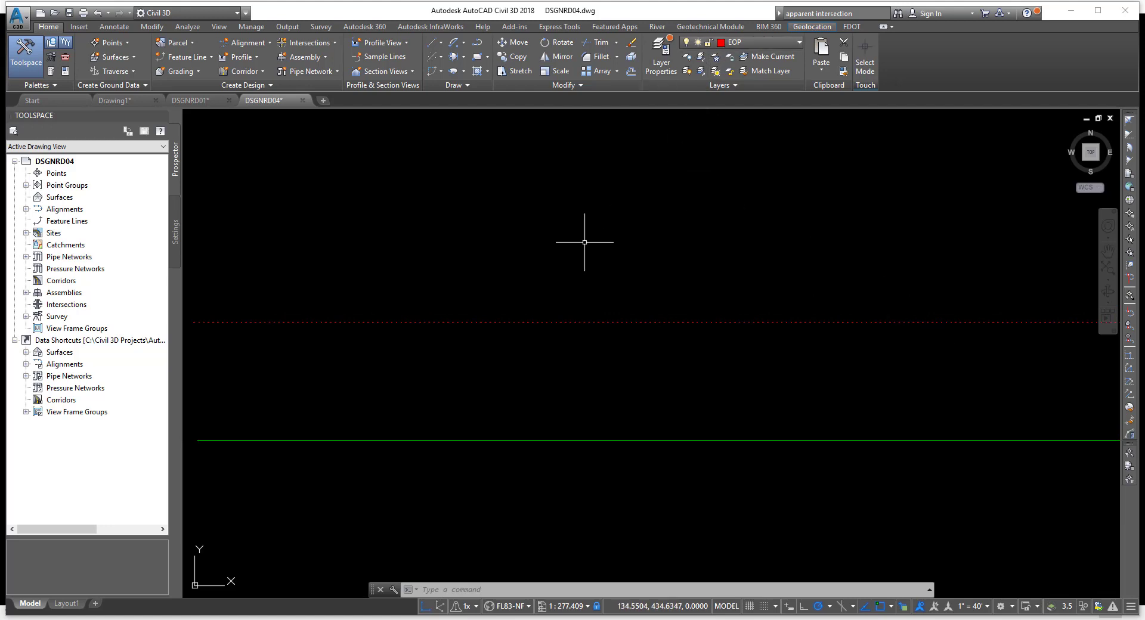
{"action": "type", "text": "l"}
{"action": "key", "text": "Return"}
{"action": "left_click", "coordinate": [277, 279]}
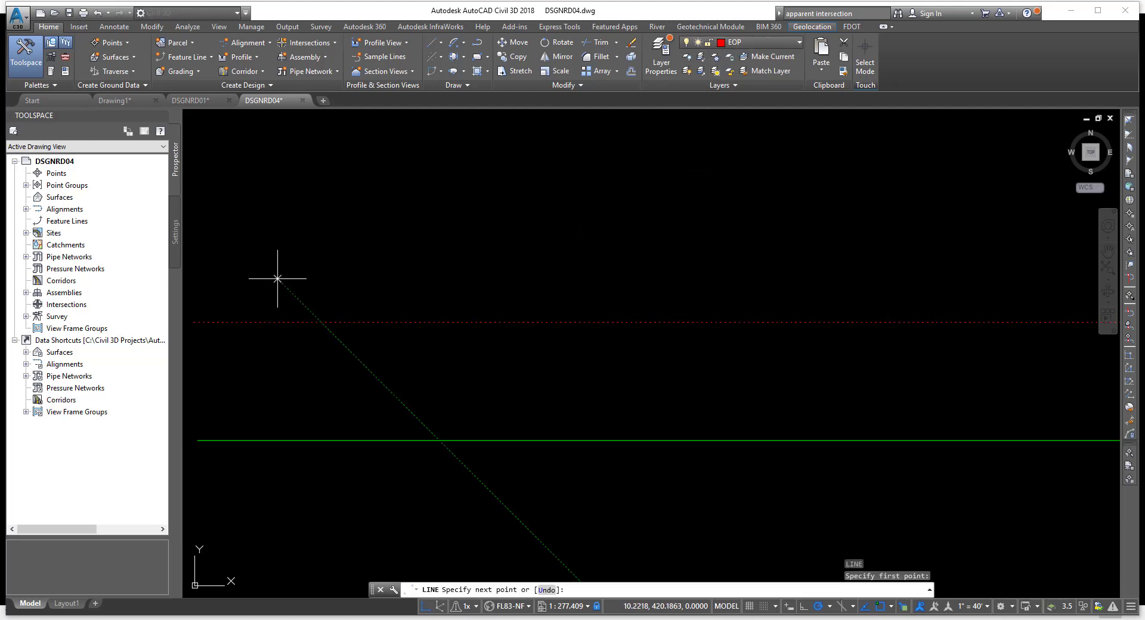
{"action": "left_click", "coordinate": [997, 278]}
{"action": "right_click", "coordinate": [867, 228]}
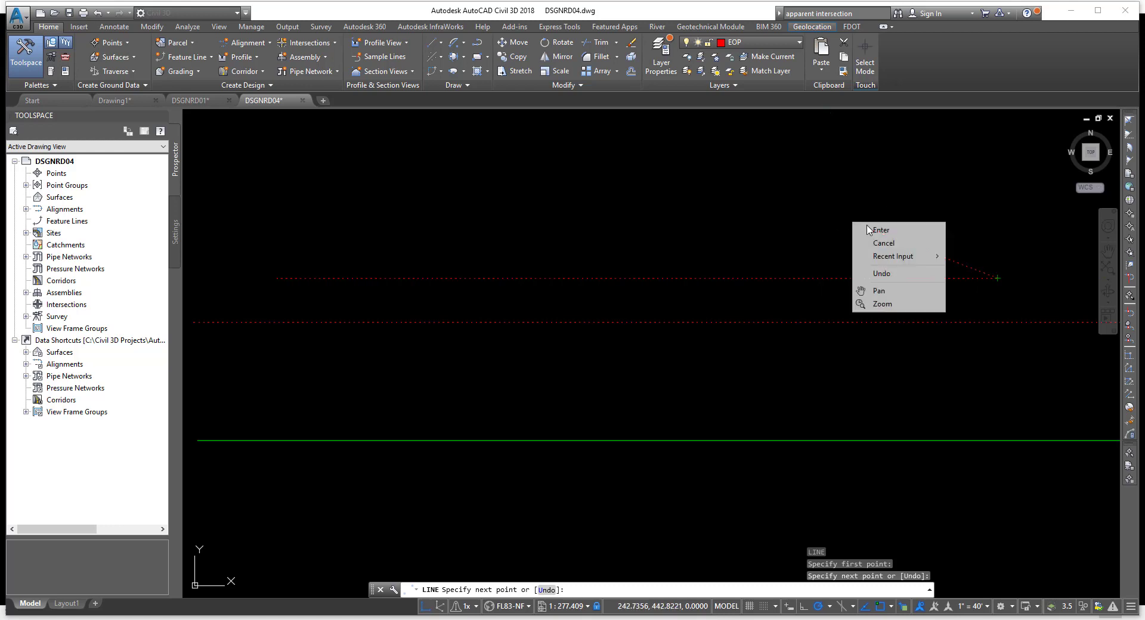
{"action": "left_click", "coordinate": [871, 230]}
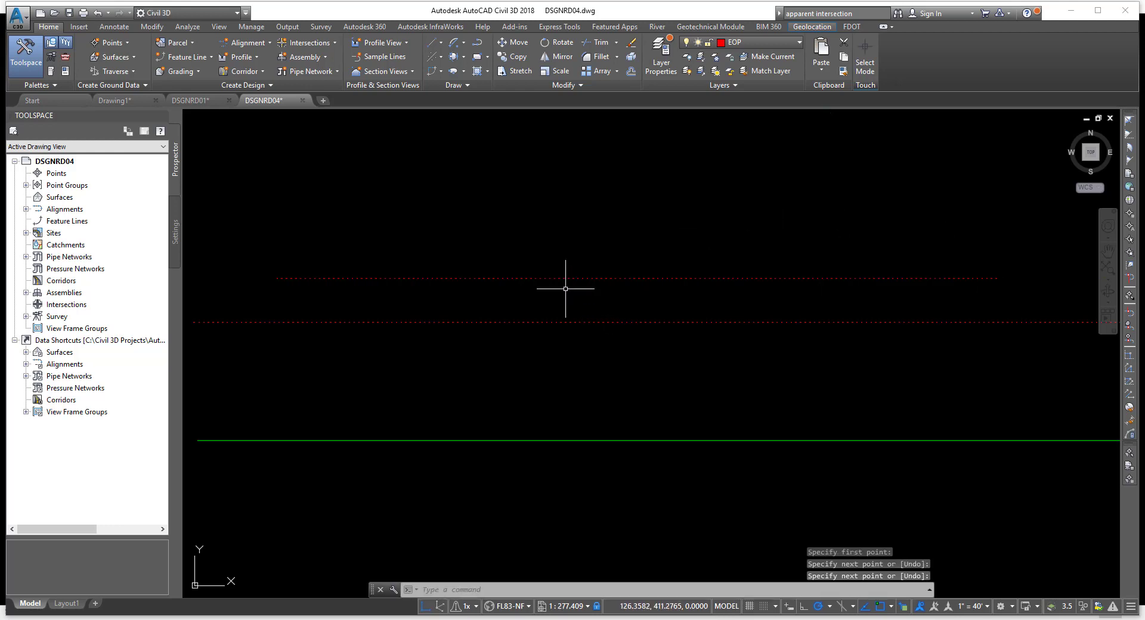
- Override the lower EOP line's color from ByLayer to Yellow in its properties, then deselect the line
{"action": "left_click", "coordinate": [576, 322]}
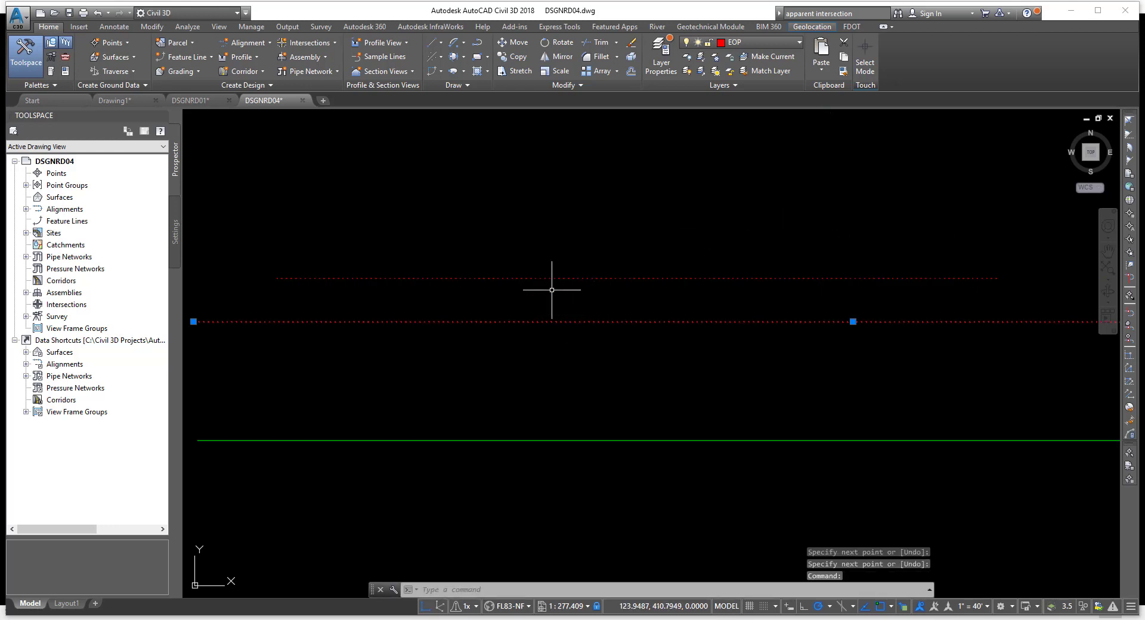
{"action": "right_click", "coordinate": [564, 184]}
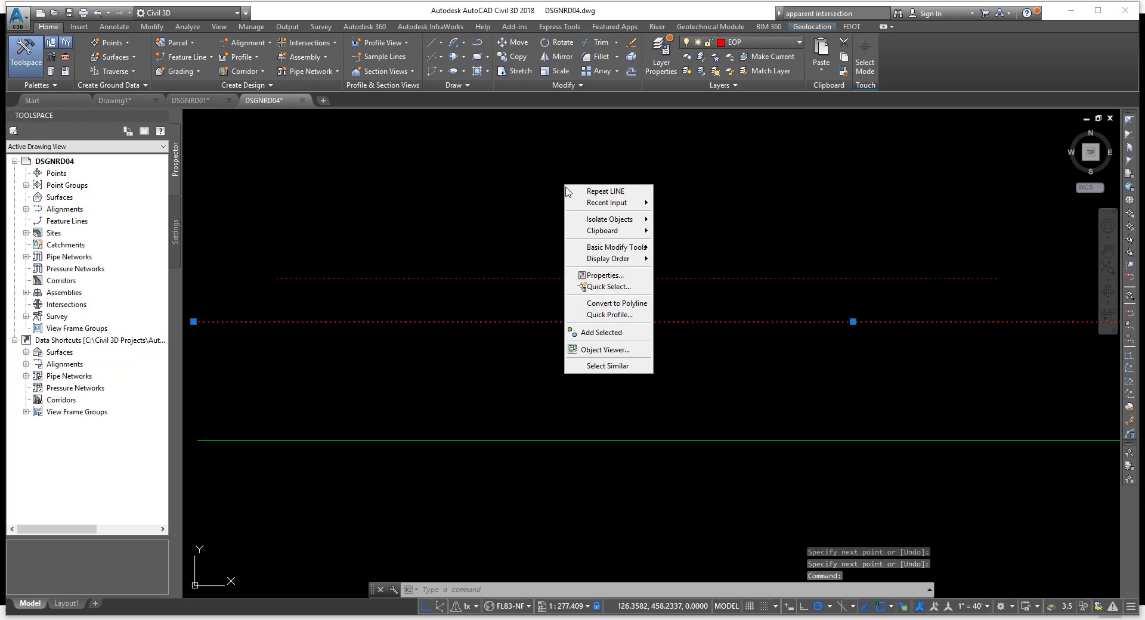
{"action": "left_click", "coordinate": [604, 274]}
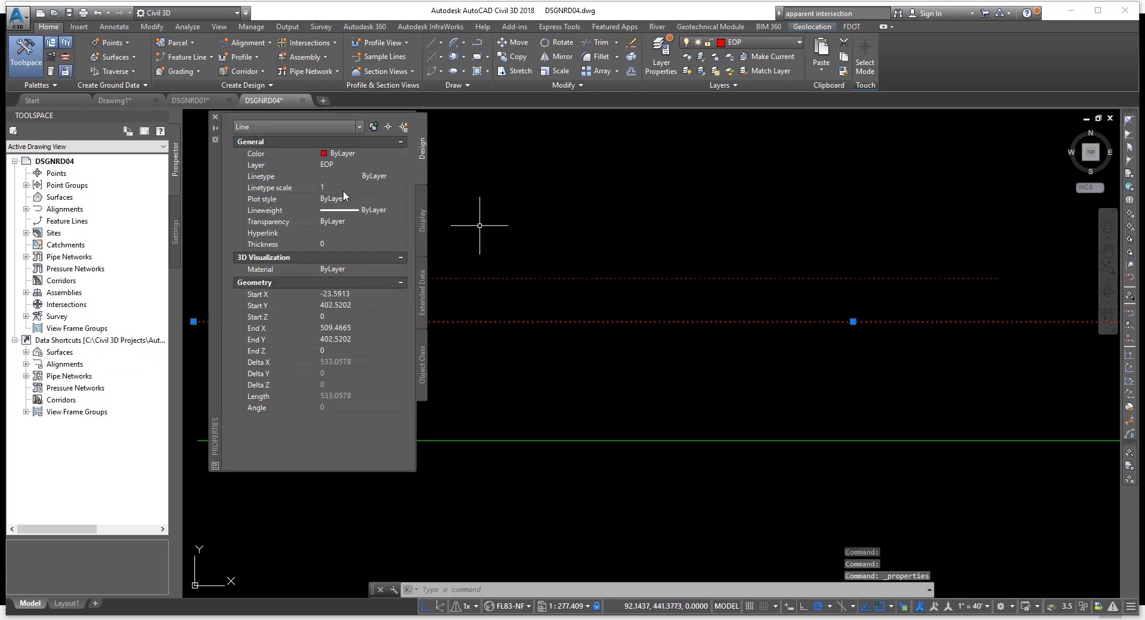
{"action": "left_click", "coordinate": [371, 155]}
{"action": "left_click", "coordinate": [372, 154]}
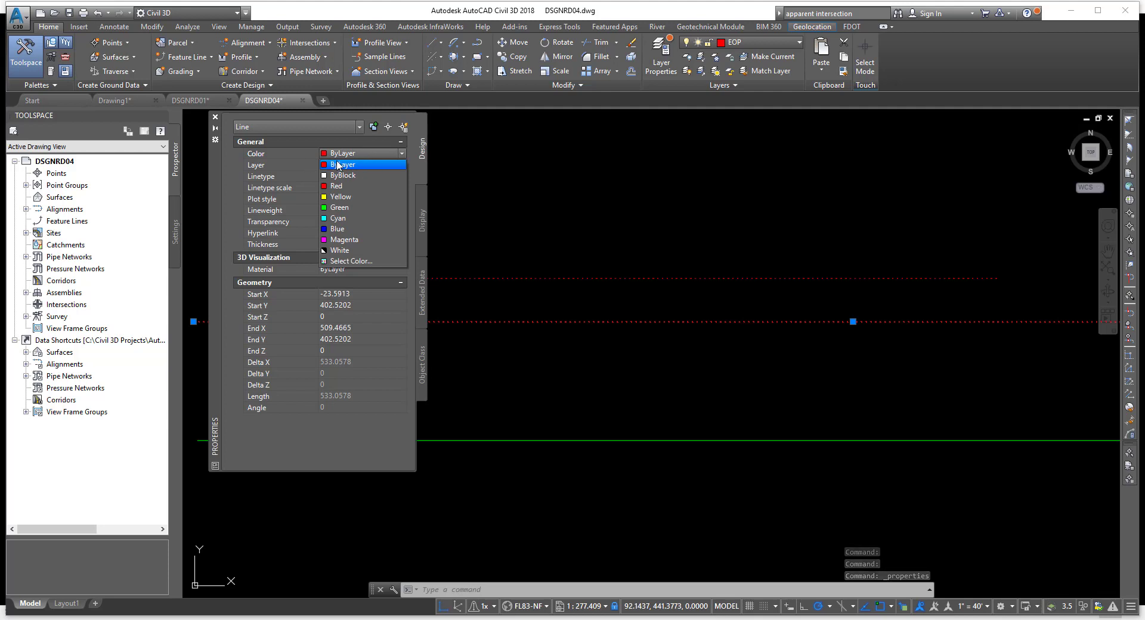
{"action": "left_click", "coordinate": [340, 196]}
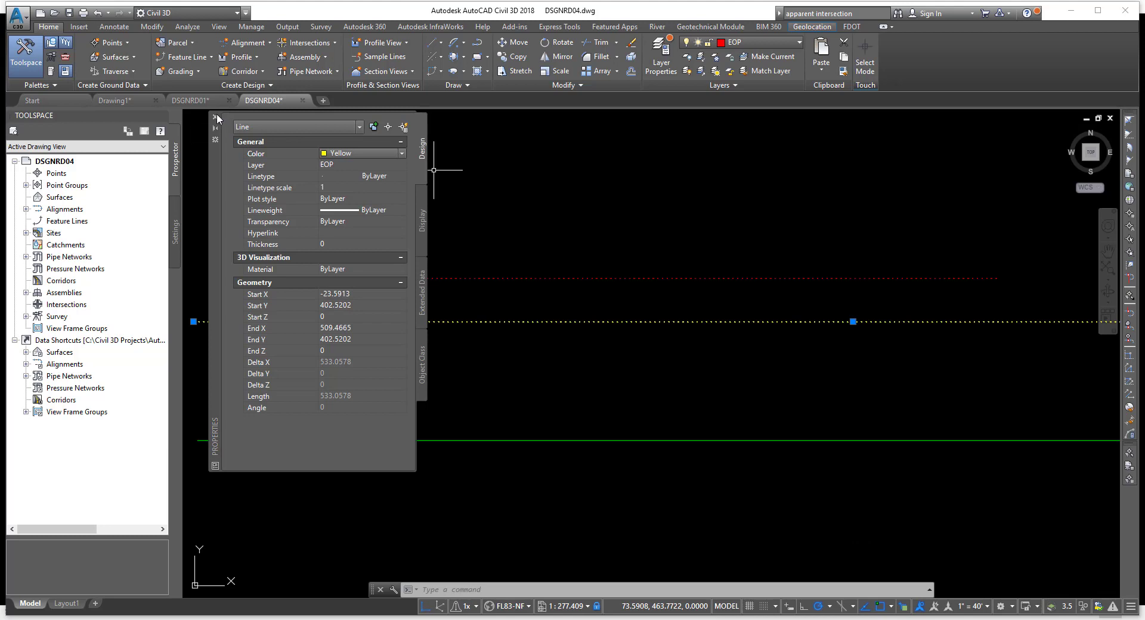
{"action": "left_click", "coordinate": [216, 116]}
{"action": "key", "text": "Escape"}
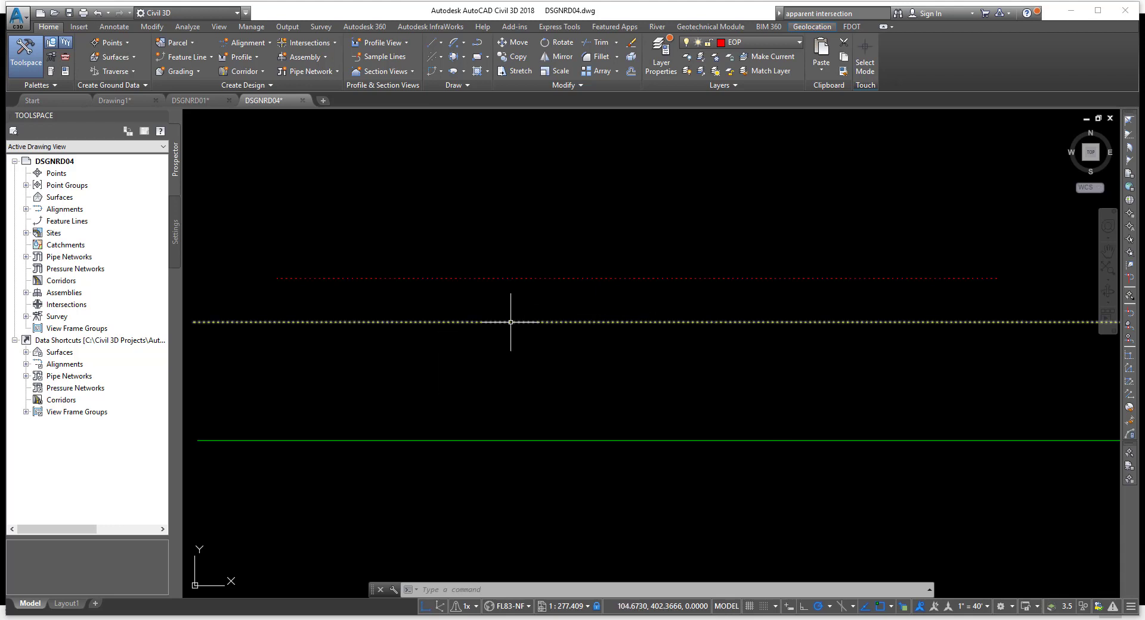
- Change the EOP layer's color to cyan
{"action": "left_click", "coordinate": [749, 42]}
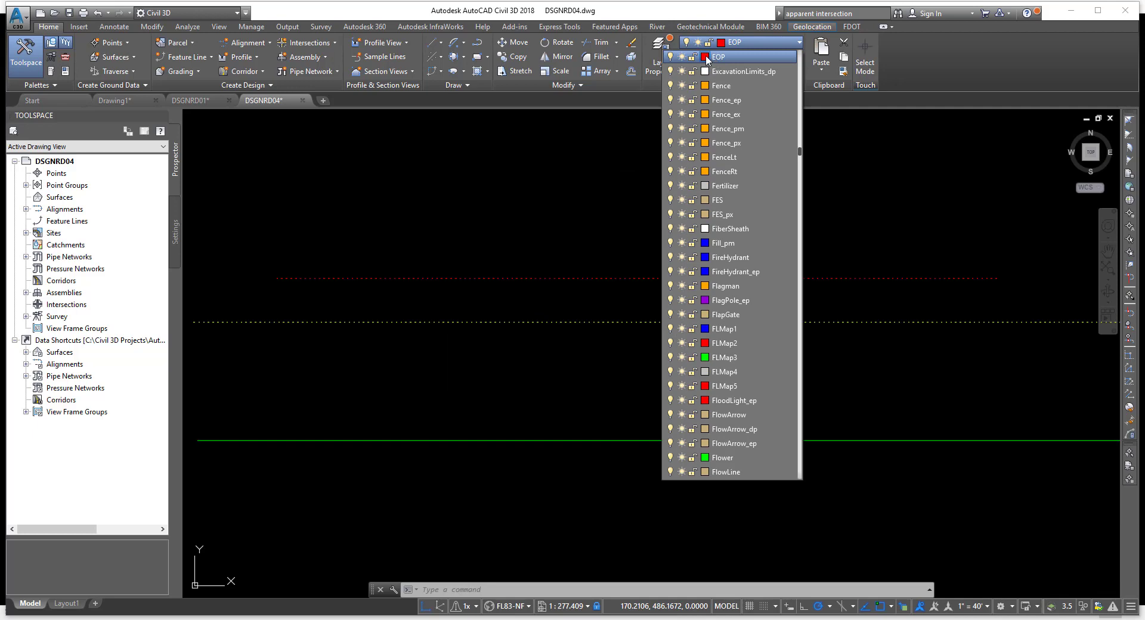
{"action": "left_click", "coordinate": [705, 56]}
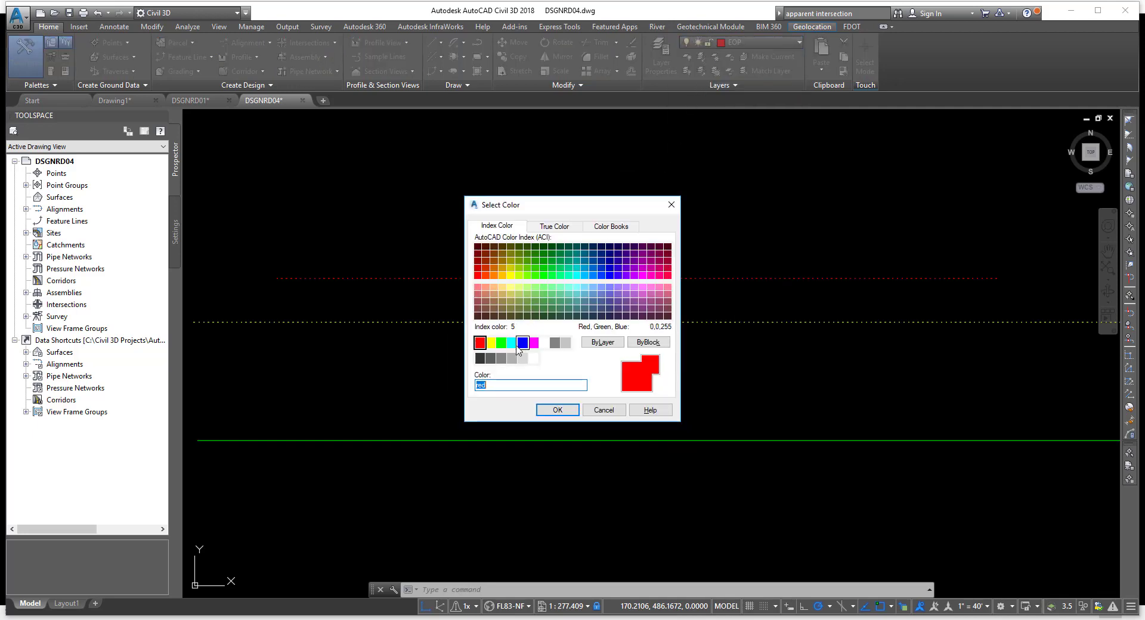
{"action": "left_click", "coordinate": [511, 343]}
{"action": "left_click", "coordinate": [557, 410]}
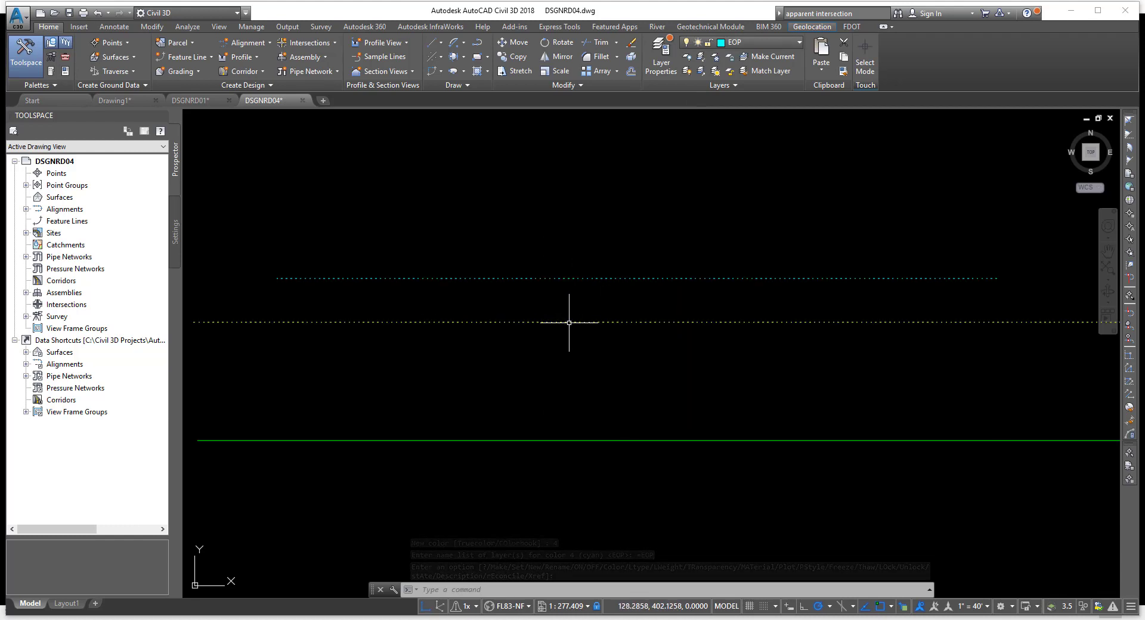
- Set the lower EOP line's color back to ByLayer in its properties and close the properties
{"action": "left_click", "coordinate": [579, 322]}
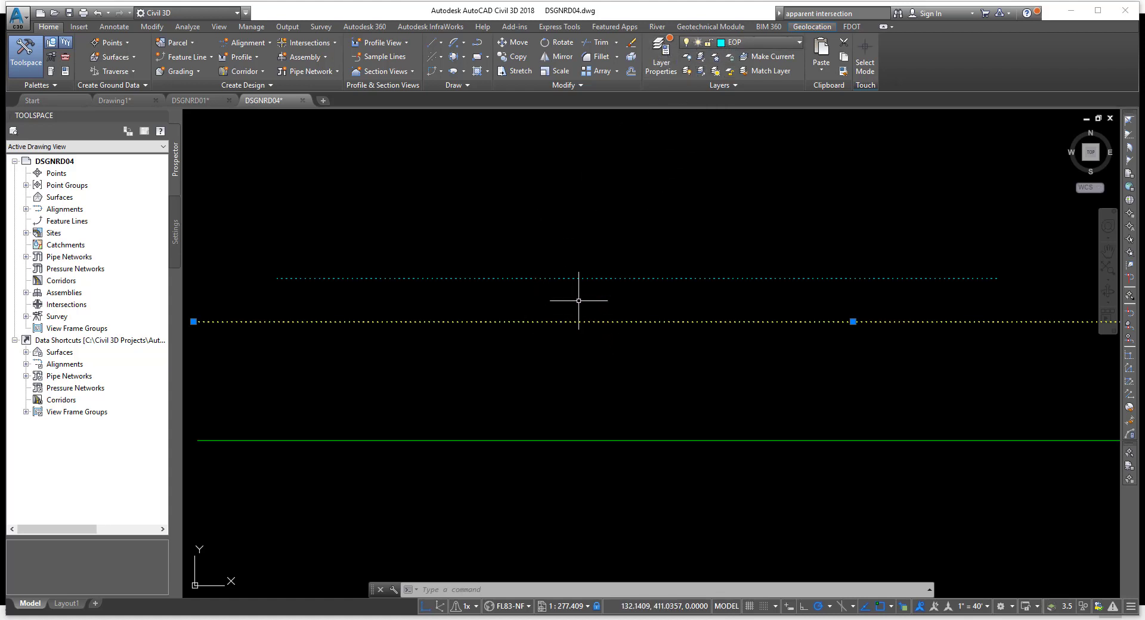
{"action": "right_click", "coordinate": [512, 198]}
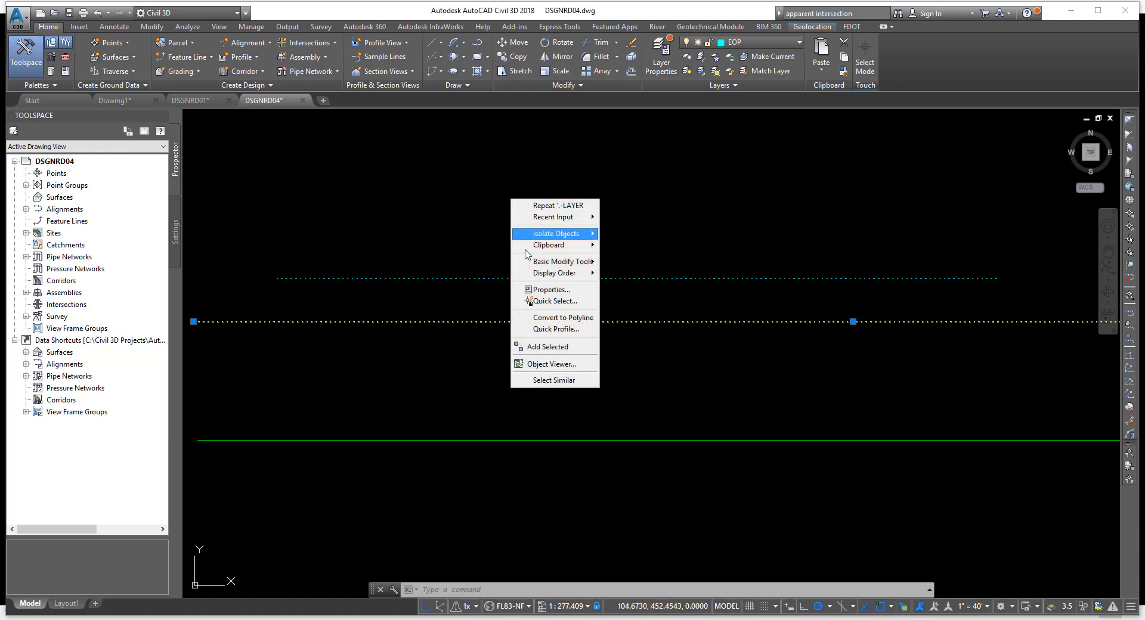
{"action": "left_click", "coordinate": [542, 289]}
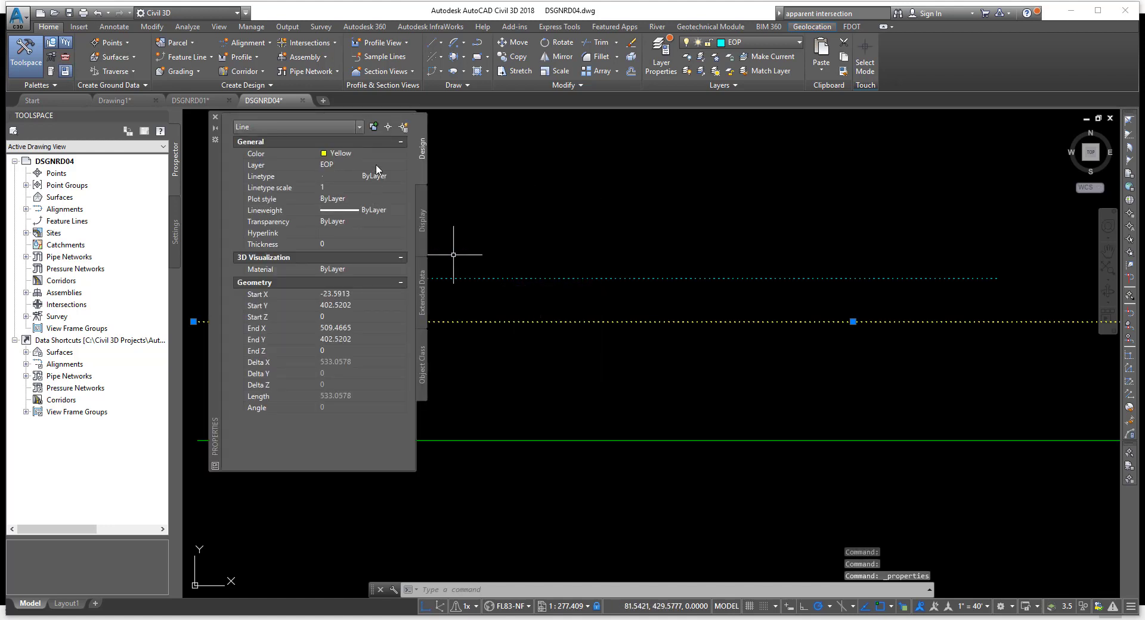
{"action": "left_click", "coordinate": [376, 153]}
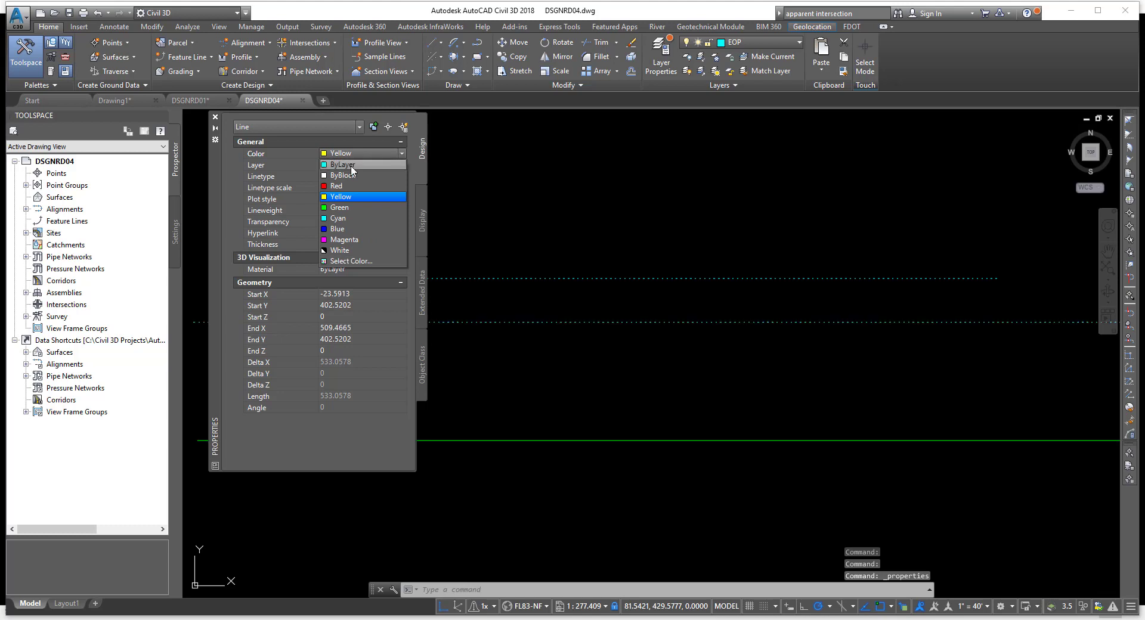
{"action": "left_click", "coordinate": [351, 166]}
{"action": "left_click", "coordinate": [215, 116]}
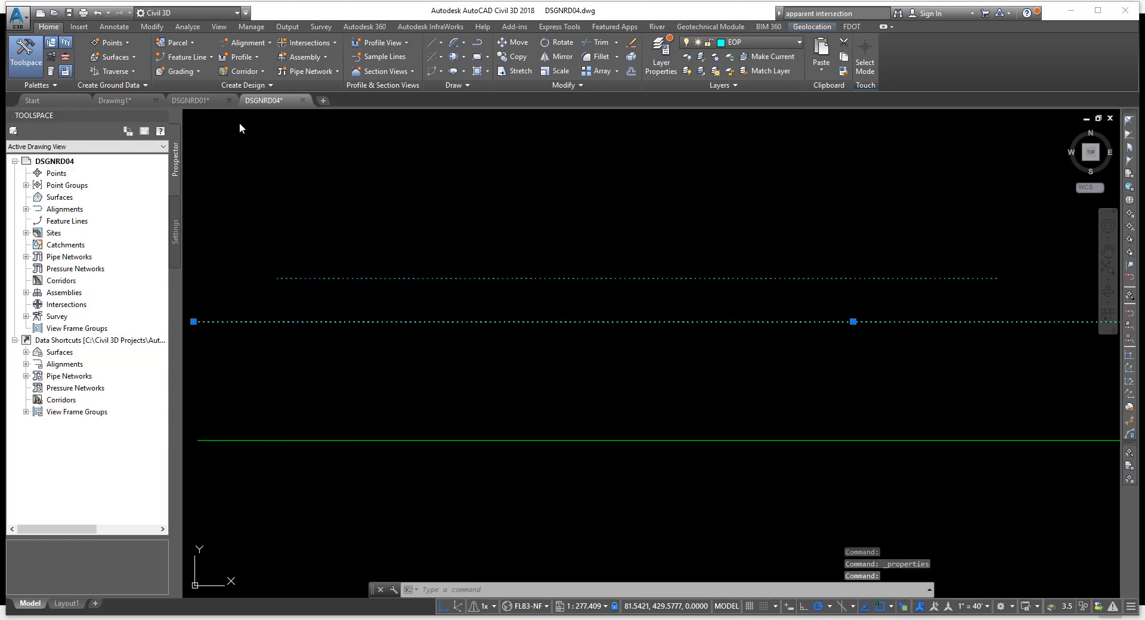
- Deselect the line and close the DSGNRD04 drawing without saving its changes
{"action": "key", "text": "Escape"}
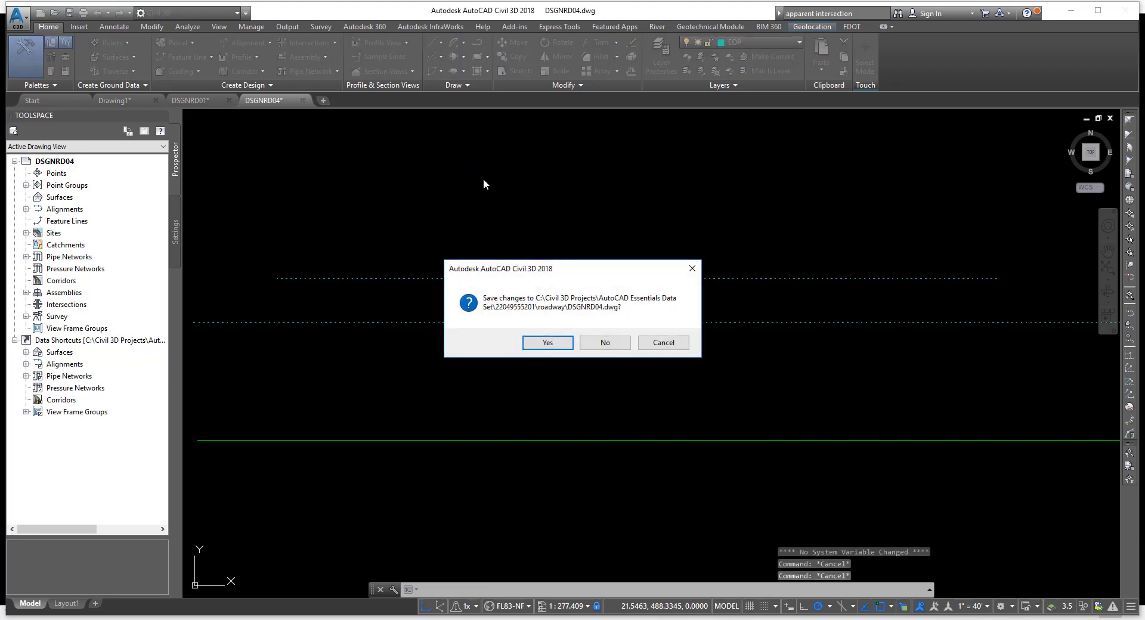
{"action": "left_click", "coordinate": [603, 343]}
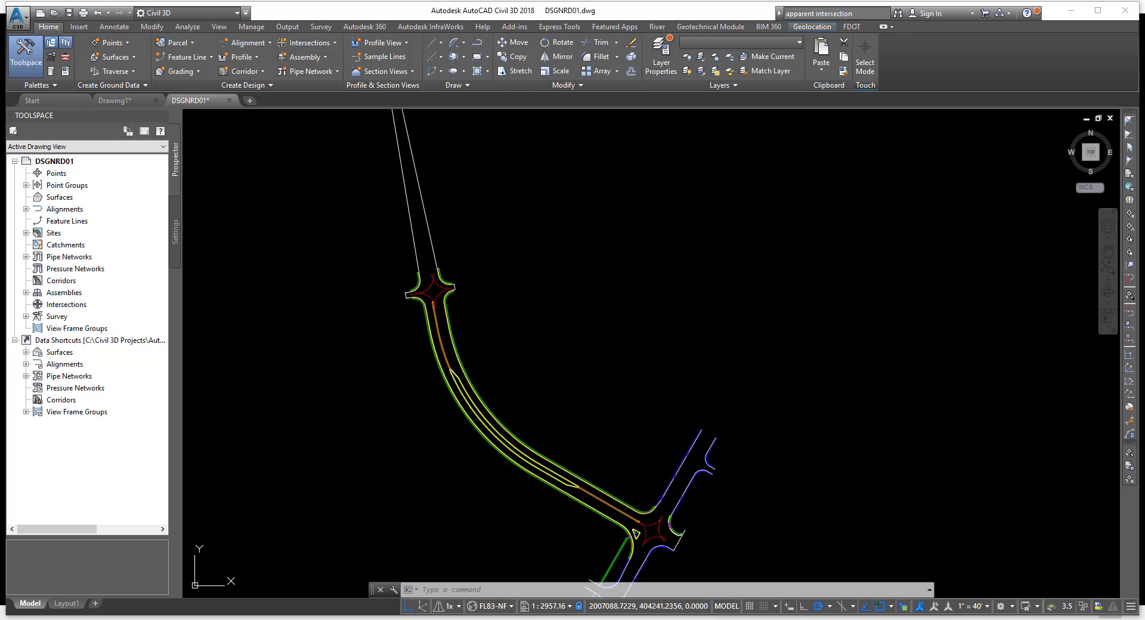
- Examine the DSGNRD01 roadway linework from the curved road down to the intersection with the red dashed arcs
{"action": "scroll", "coordinate": [537, 262], "scroll_direction": "up", "scroll_amount": 2}
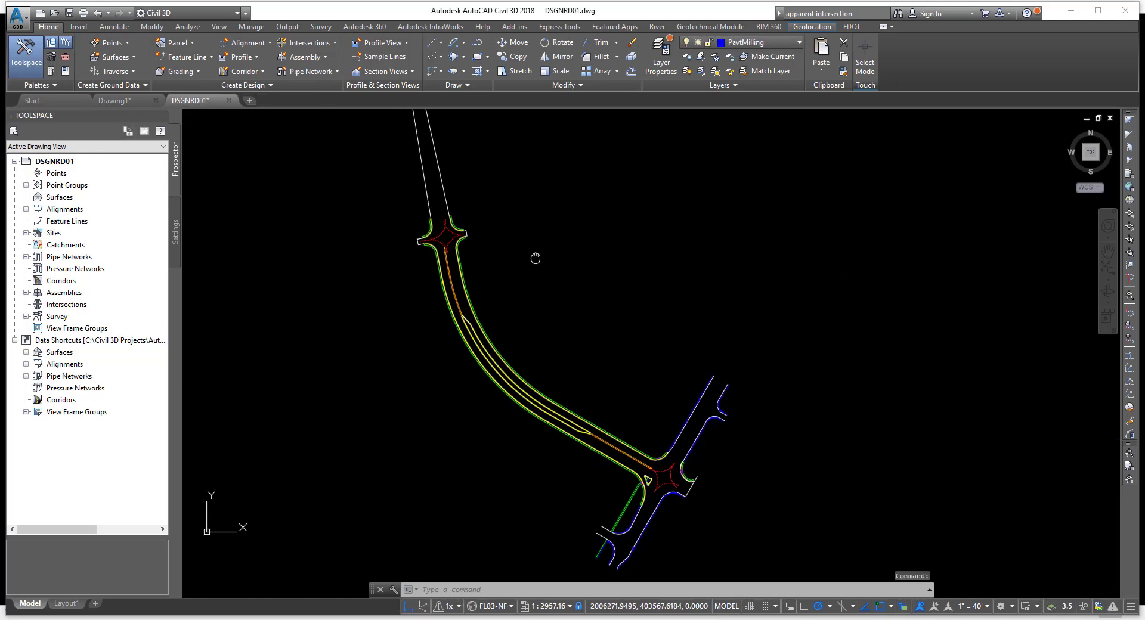
{"action": "mouse_move", "coordinate": [536, 296]}
{"action": "middle_mouse_down"}
{"action": "mouse_move", "coordinate": [543, 228]}
{"action": "mouse_move", "coordinate": [511, 237]}
{"action": "middle_mouse_up"}
{"action": "scroll", "coordinate": [596, 334], "scroll_direction": "up", "scroll_amount": 6}
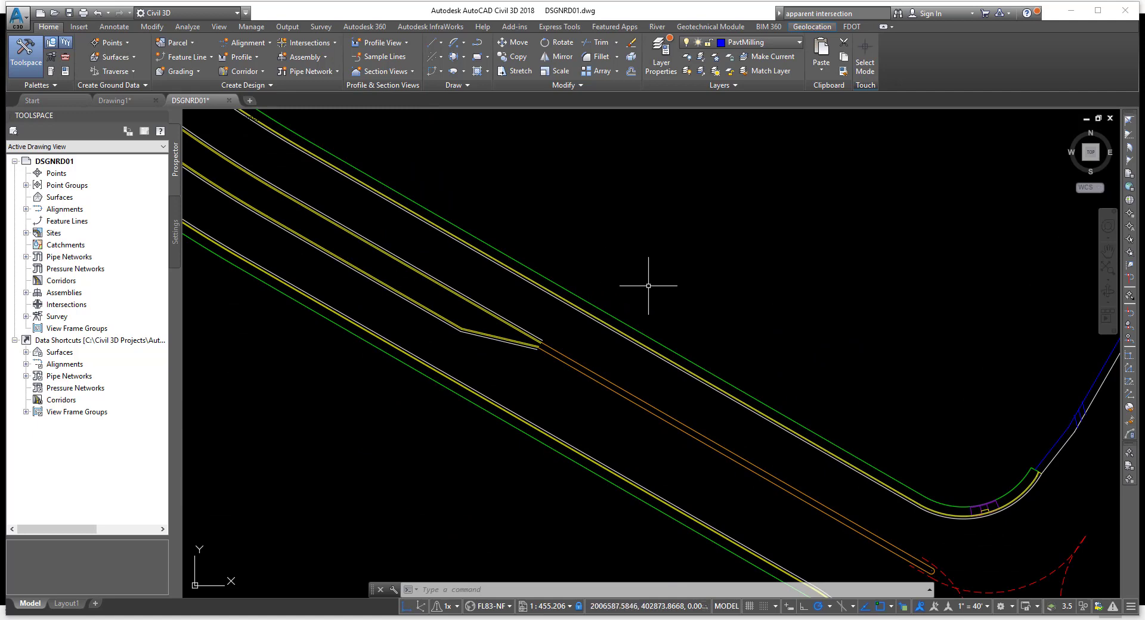
{"action": "middle_click_drag", "start_coordinate": [670, 294], "coordinate": [537, 183]}
{"action": "mouse_move", "coordinate": [639, 280]}
{"action": "middle_mouse_down"}
{"action": "mouse_move", "coordinate": [562, 204]}
{"action": "mouse_move", "coordinate": [487, 184]}
{"action": "middle_mouse_up"}
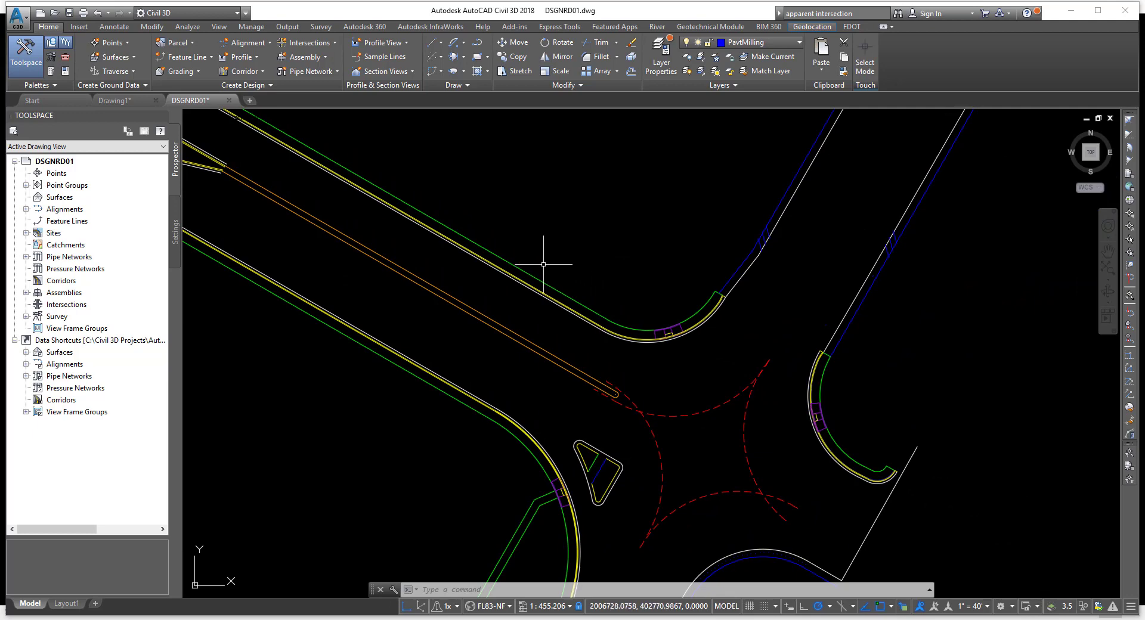
{"action": "mouse_move", "coordinate": [537, 256]}
{"action": "middle_mouse_down"}
{"action": "mouse_move", "coordinate": [563, 268]}
{"action": "mouse_move", "coordinate": [620, 260]}
{"action": "mouse_move", "coordinate": [547, 193]}
{"action": "middle_mouse_up"}
{"action": "scroll", "coordinate": [575, 287], "scroll_direction": "up", "scroll_amount": 1}
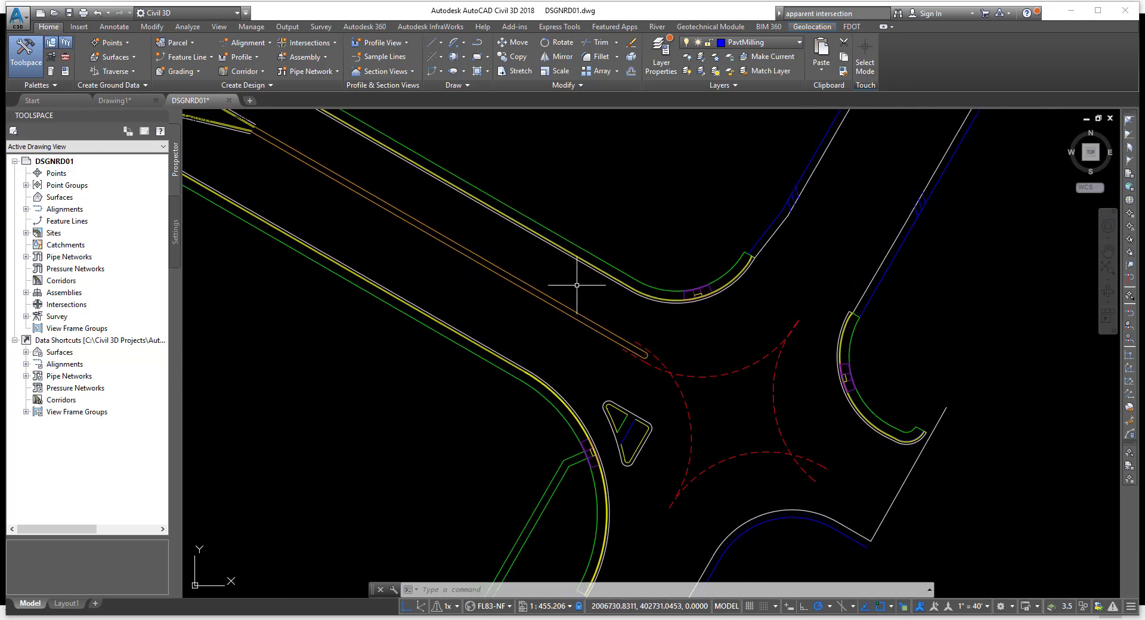
{"action": "scroll", "coordinate": [577, 285], "scroll_direction": "up", "scroll_amount": 1}
{"action": "scroll", "coordinate": [577, 285], "scroll_direction": "down", "scroll_amount": 2}
{"action": "scroll", "coordinate": [627, 306], "scroll_direction": "up", "scroll_amount": 2}
{"action": "middle_click_drag", "start_coordinate": [626, 306], "coordinate": [514, 214]}
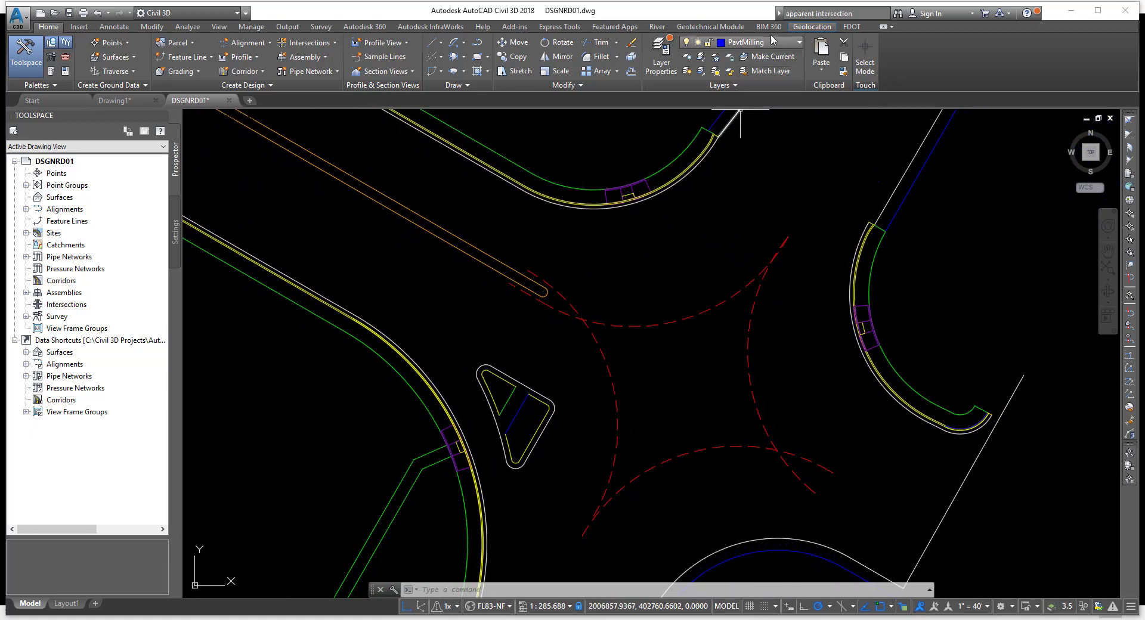
- Look through the drawing's available layer states without choosing one
{"action": "left_click", "coordinate": [717, 87]}
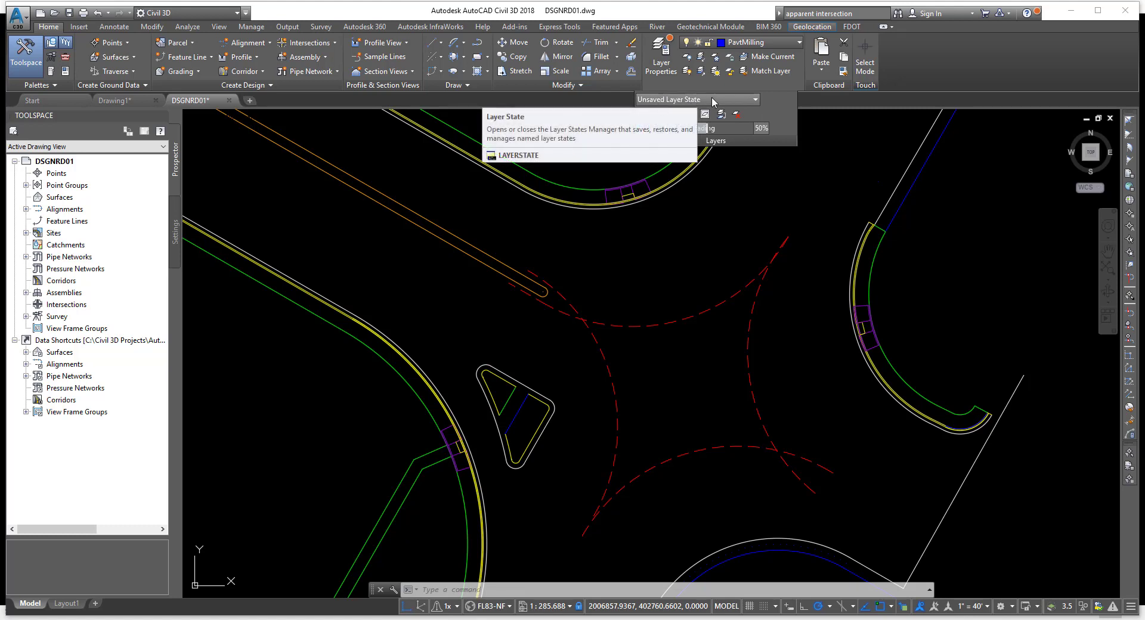
{"action": "left_click", "coordinate": [747, 100]}
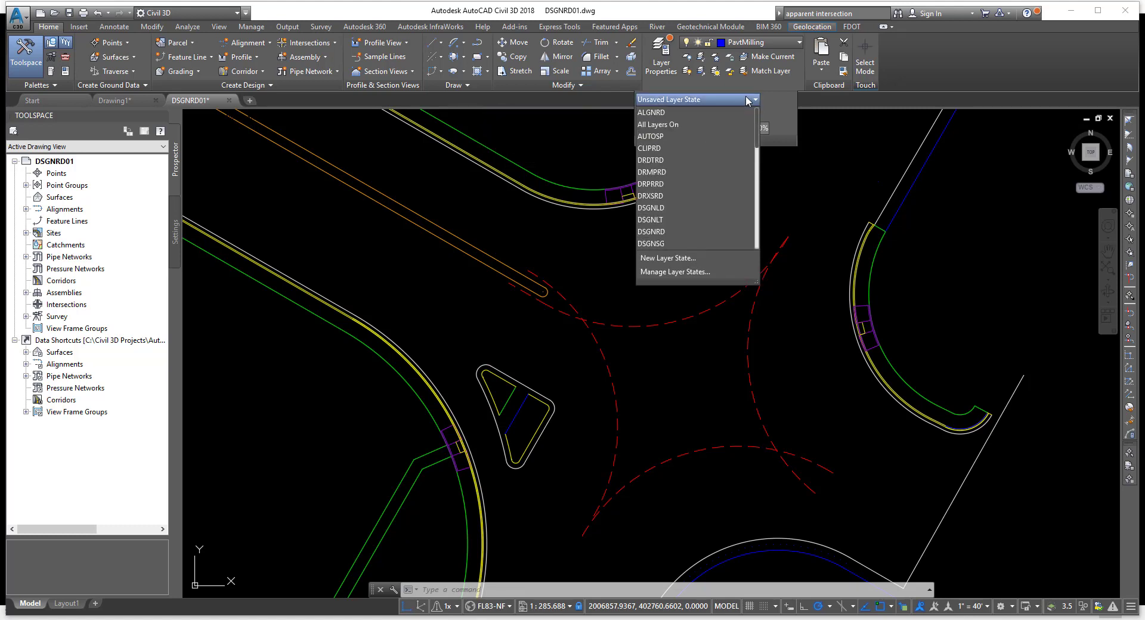
{"action": "left_click", "coordinate": [766, 88]}
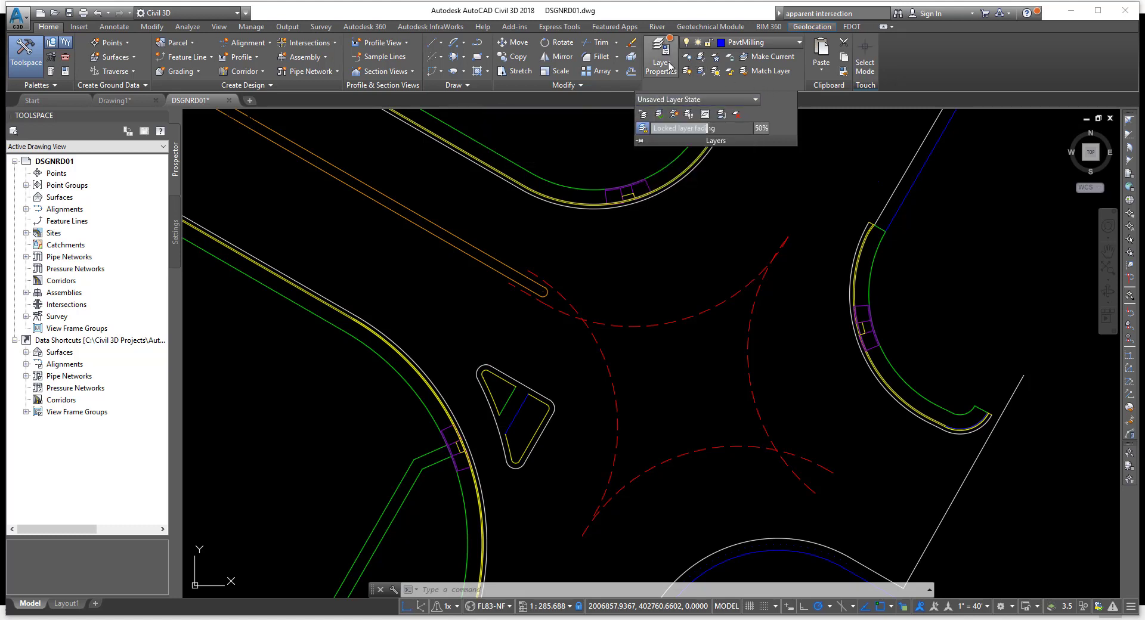
- Turn off a scattering of layers between AdvWarnPanel and BaselineTextWt0, including Attenuator, BaselineSurvey and BaselineTangentLine, and close the layer manager
{"action": "left_click", "coordinate": [663, 62]}
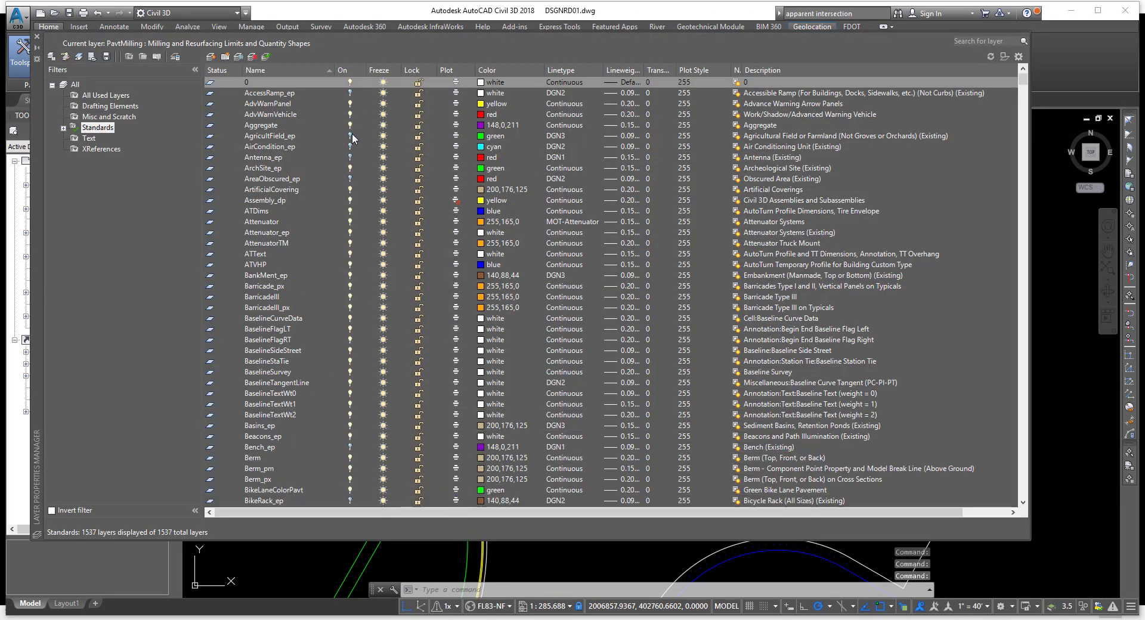
{"action": "left_click", "coordinate": [352, 114]}
{"action": "left_click", "coordinate": [351, 106]}
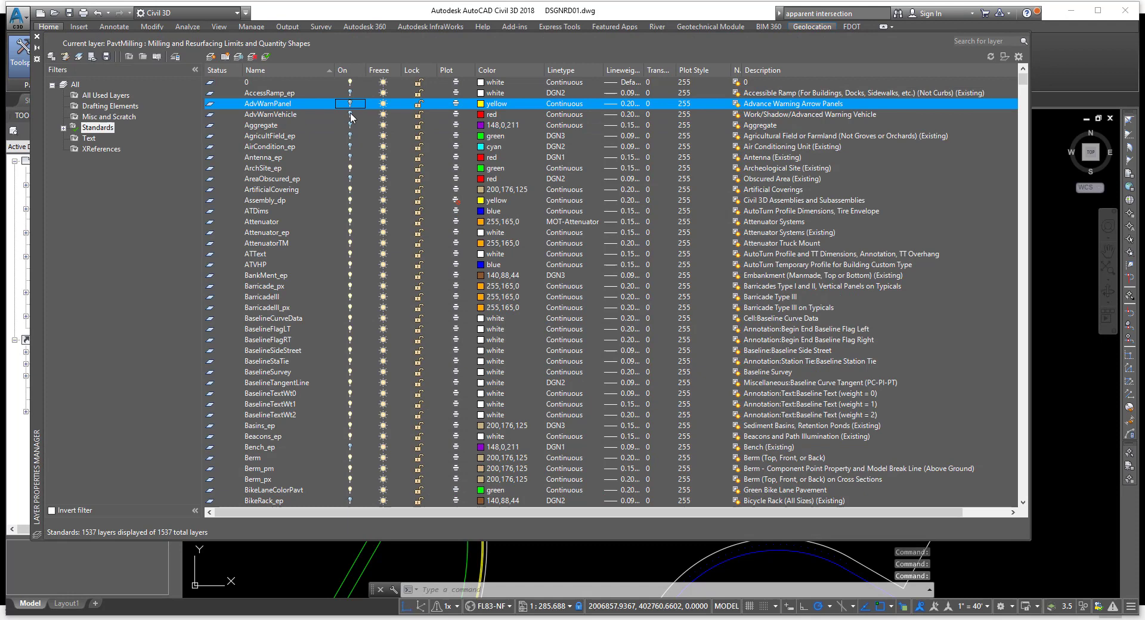
{"action": "left_click", "coordinate": [346, 201]}
{"action": "left_click", "coordinate": [350, 222]}
{"action": "left_click", "coordinate": [350, 243]}
{"action": "left_click", "coordinate": [350, 286]}
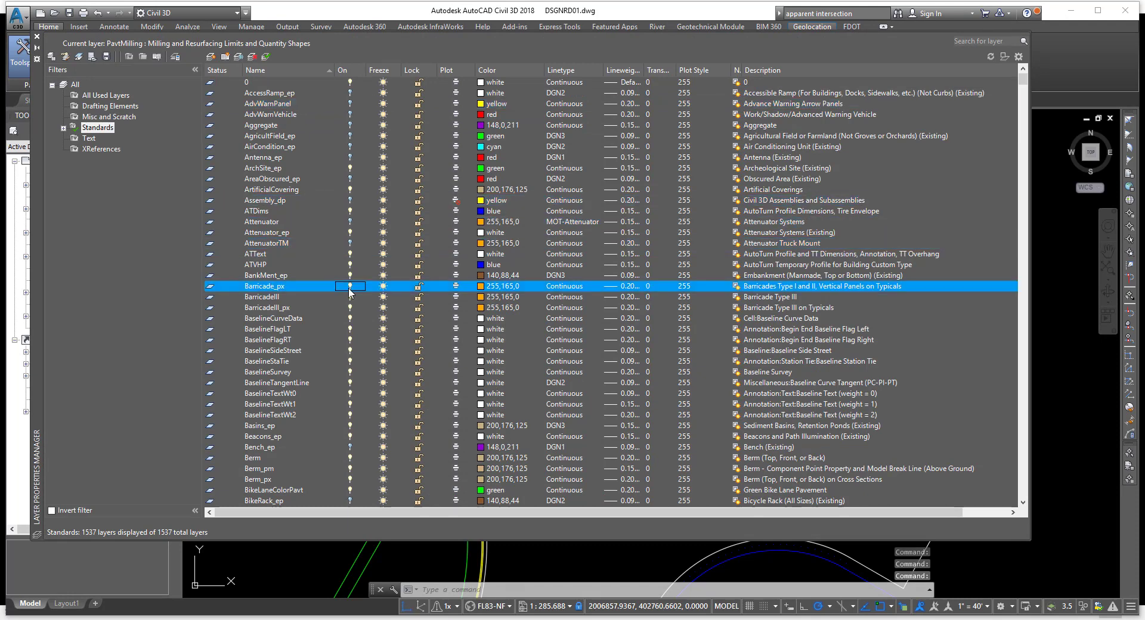
{"action": "left_click", "coordinate": [349, 319]}
{"action": "left_click", "coordinate": [349, 351]}
{"action": "left_click", "coordinate": [349, 372]}
{"action": "left_click", "coordinate": [350, 393]}
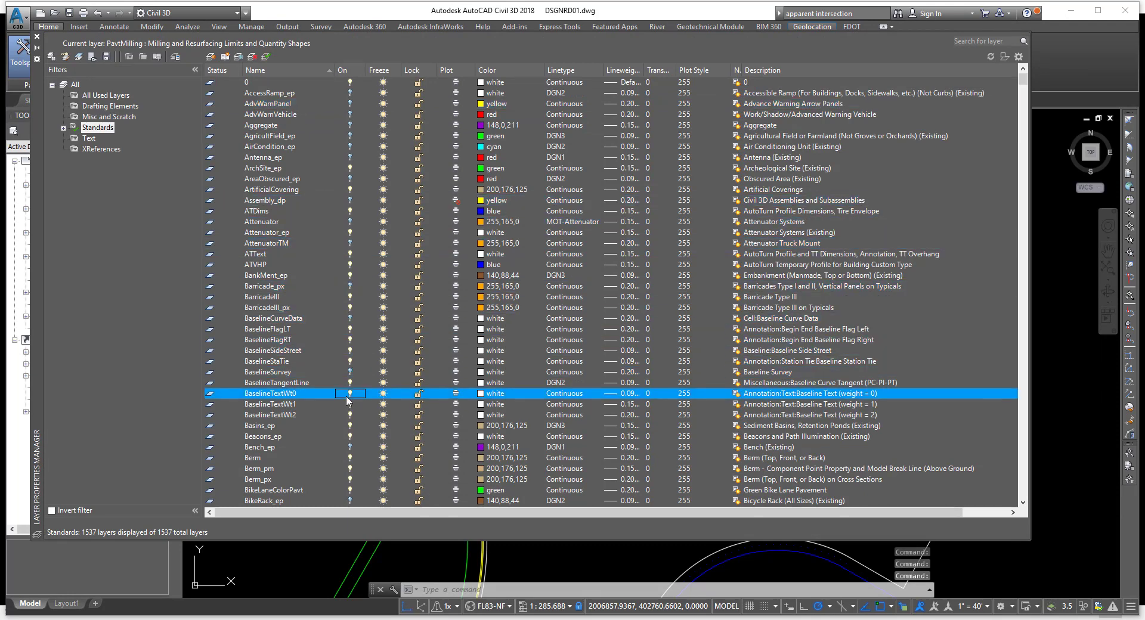
{"action": "left_click", "coordinate": [352, 384]}
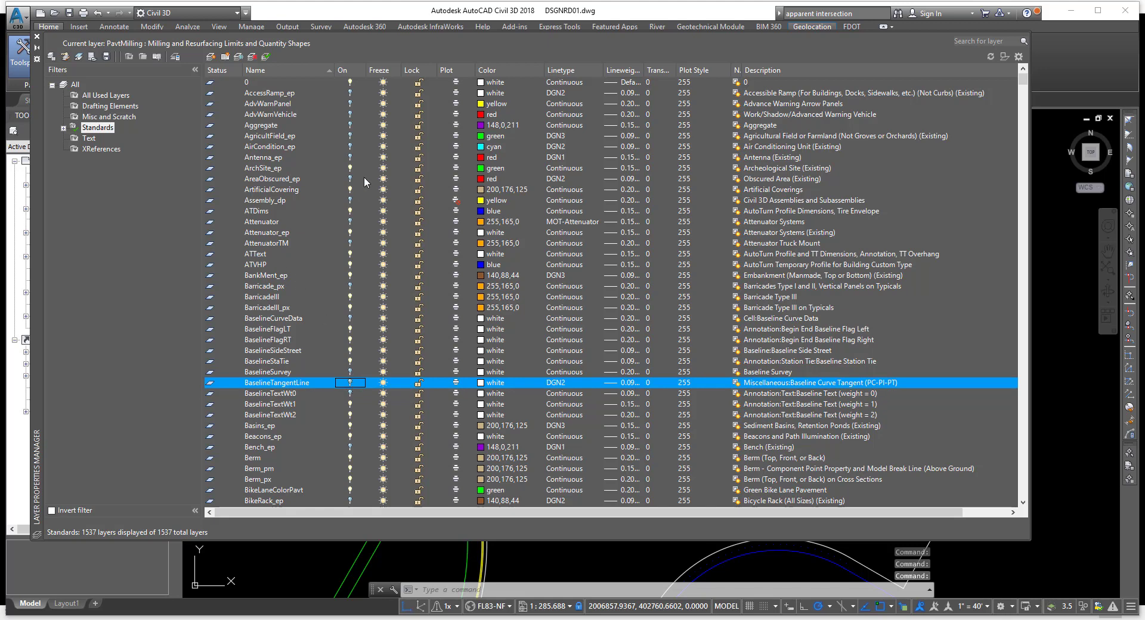
{"action": "left_click", "coordinate": [37, 37]}
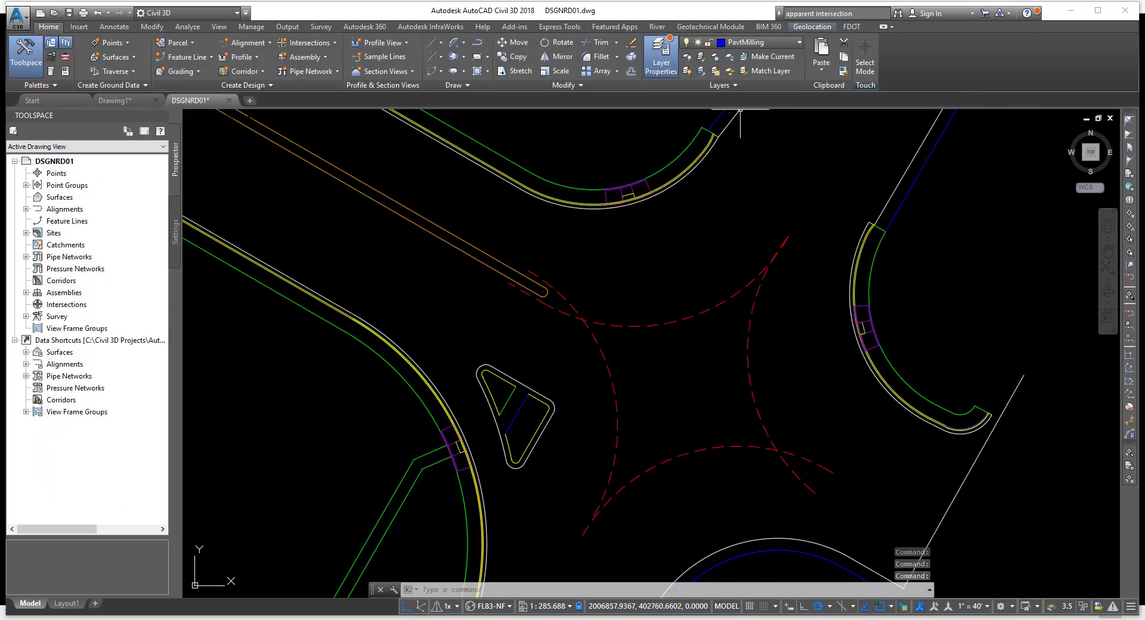
- Save the current layer settings as a new layer state named TRAINING with the description "AutoCAD Essentials"
{"action": "left_click", "coordinate": [750, 84]}
{"action": "left_click", "coordinate": [721, 99]}
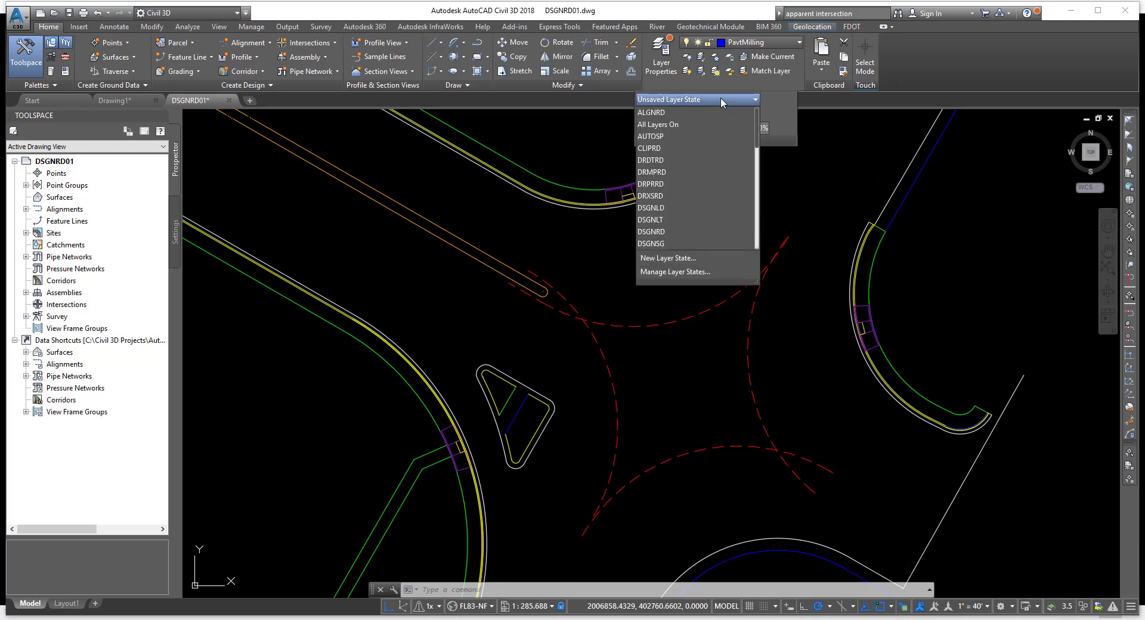
{"action": "left_click", "coordinate": [674, 259]}
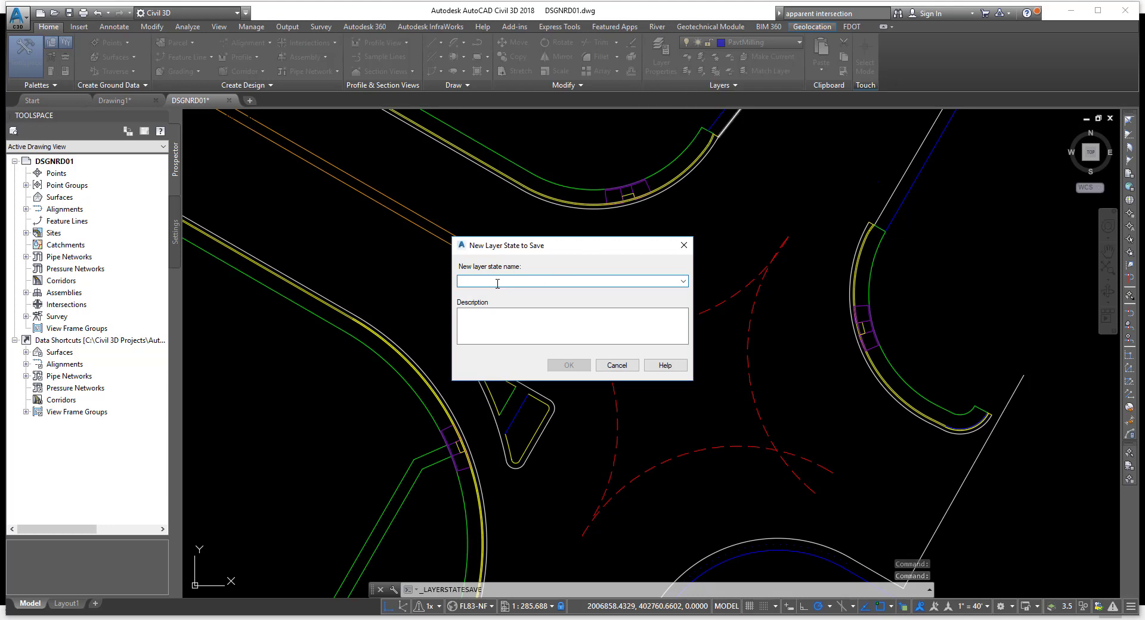
{"action": "type", "text": "TRAINING"}
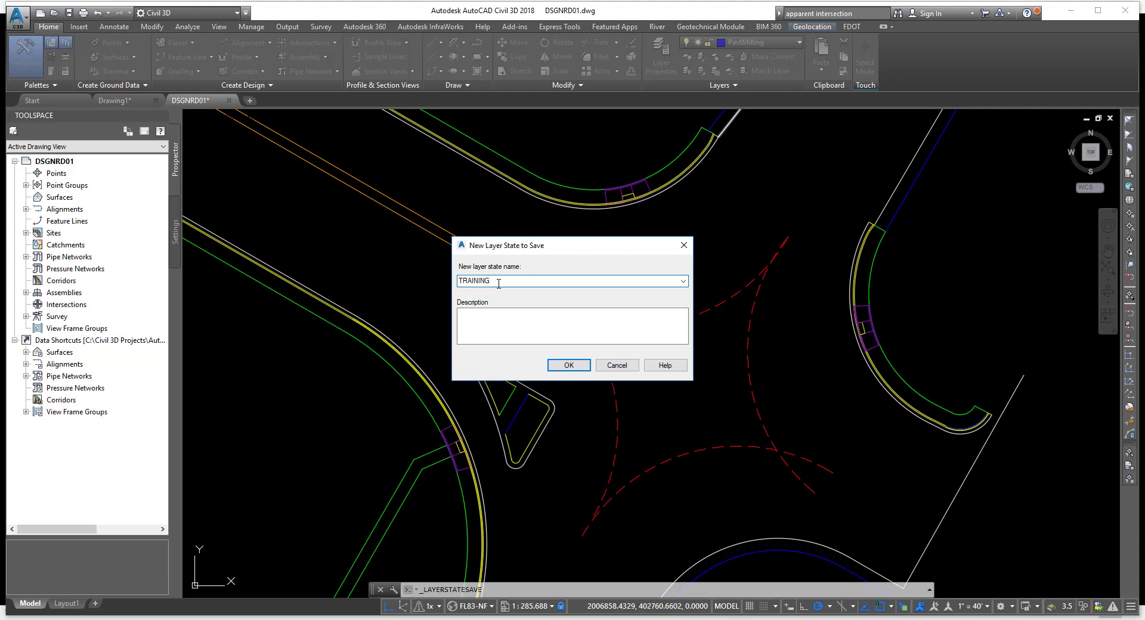
{"action": "left_click", "coordinate": [493, 312]}
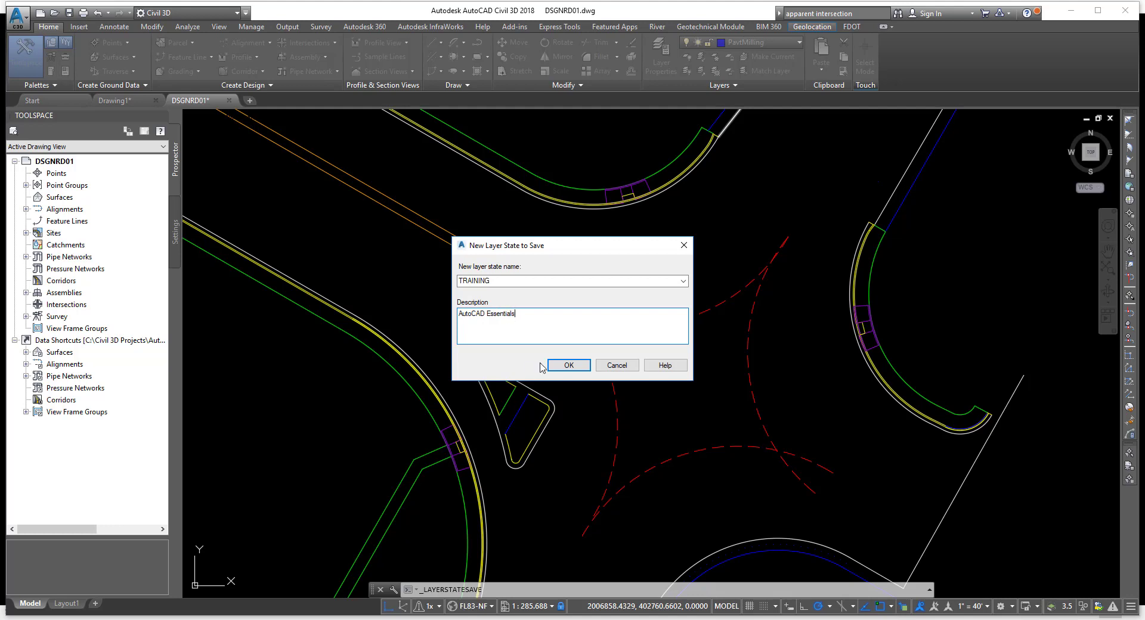
{"action": "left_click", "coordinate": [567, 365]}
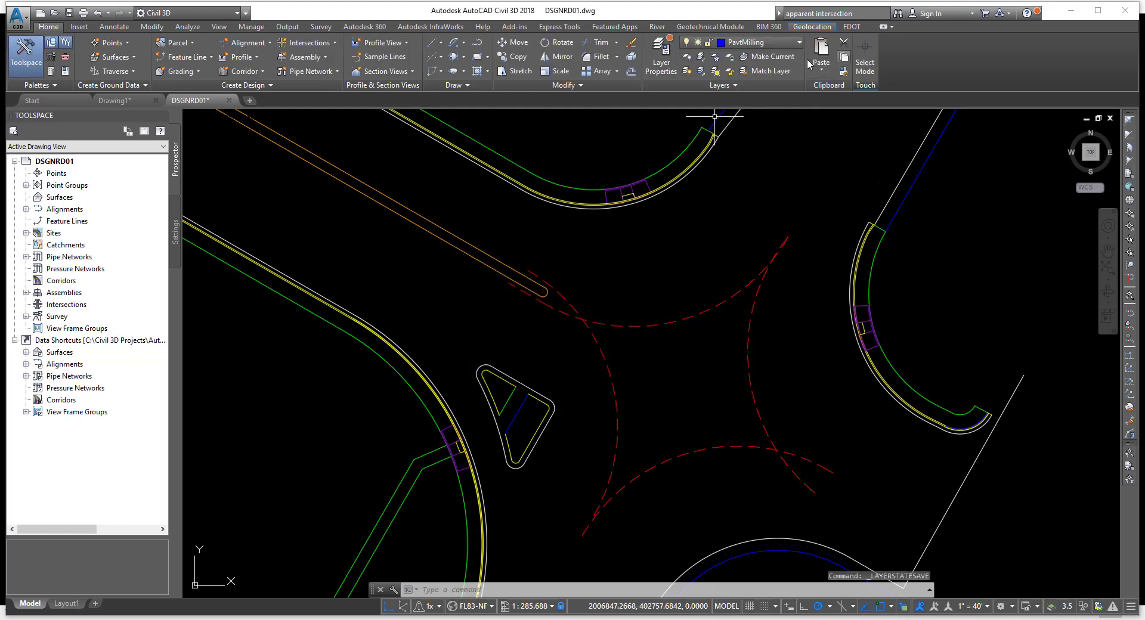
- Examine the saved layer states around TRAINING and from ALGNRD through the pavement states, leaving the list without restoring any
{"action": "left_click", "coordinate": [752, 83]}
{"action": "left_click", "coordinate": [724, 100]}
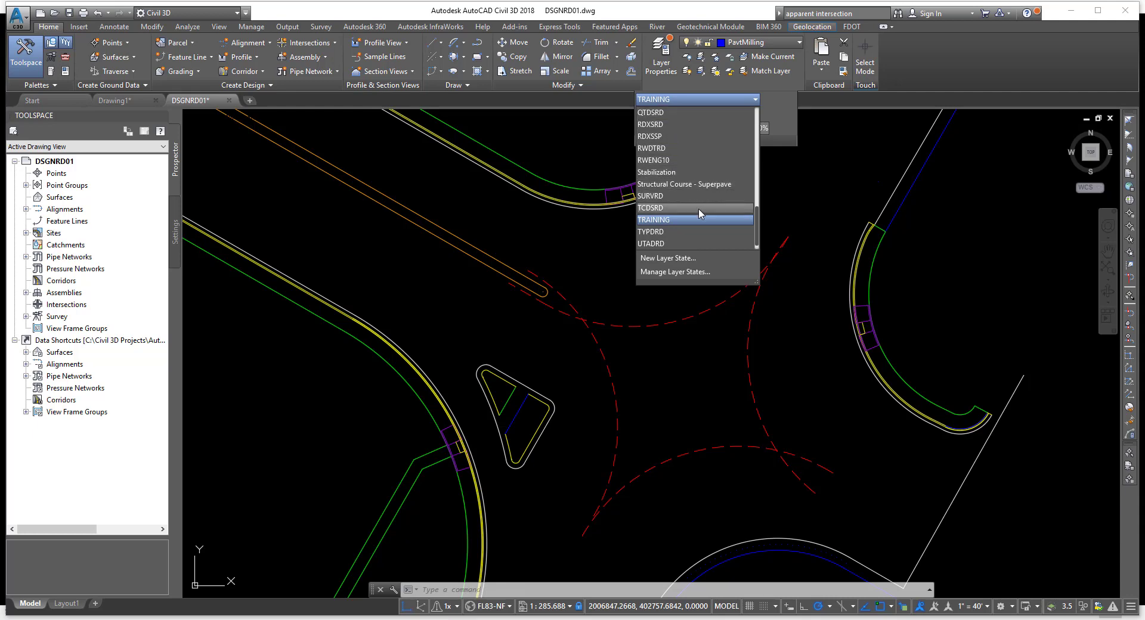
{"action": "scroll", "coordinate": [699, 209], "scroll_direction": "up", "scroll_amount": 4}
{"action": "scroll", "coordinate": [699, 207], "scroll_direction": "up", "scroll_amount": 5}
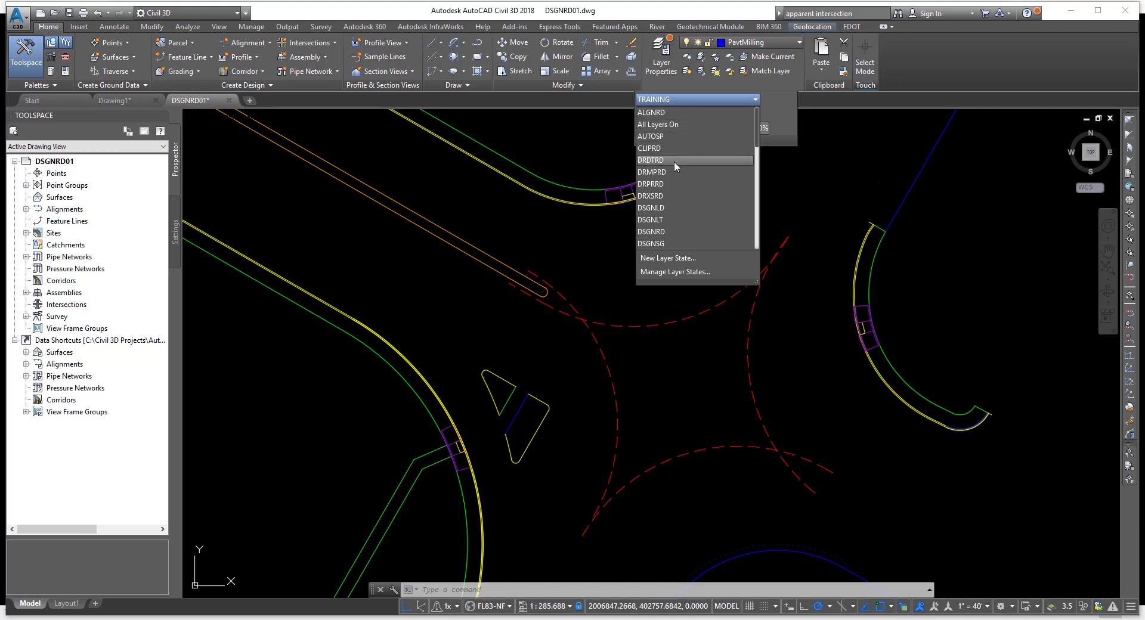
{"action": "scroll", "coordinate": [674, 181], "scroll_direction": "down", "scroll_amount": 2}
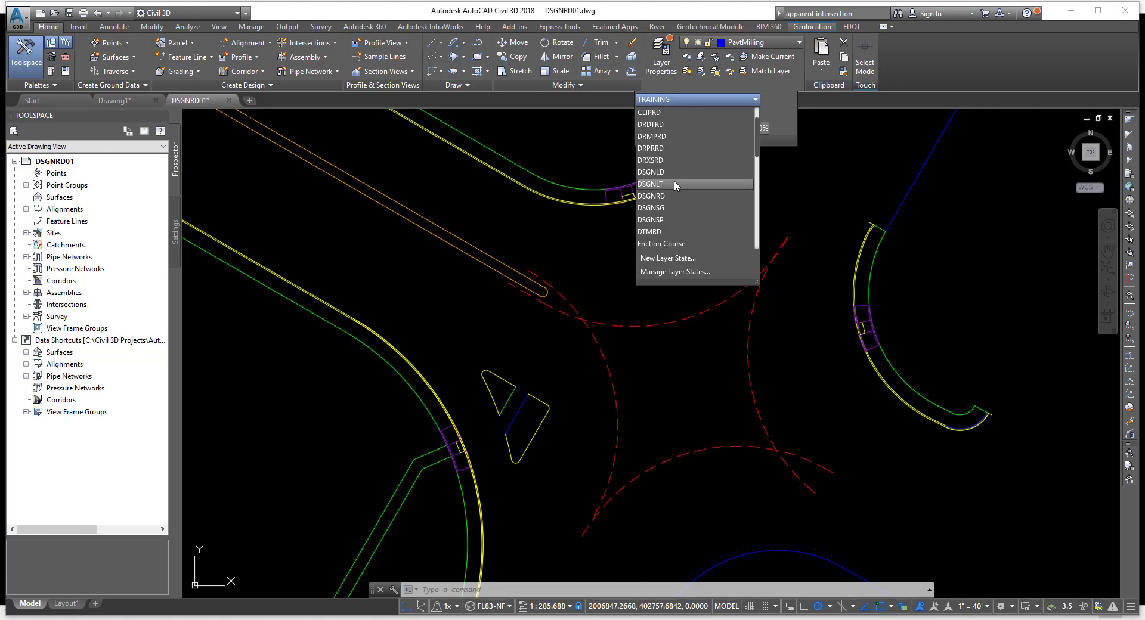
{"action": "scroll", "coordinate": [674, 183], "scroll_direction": "down", "scroll_amount": 2}
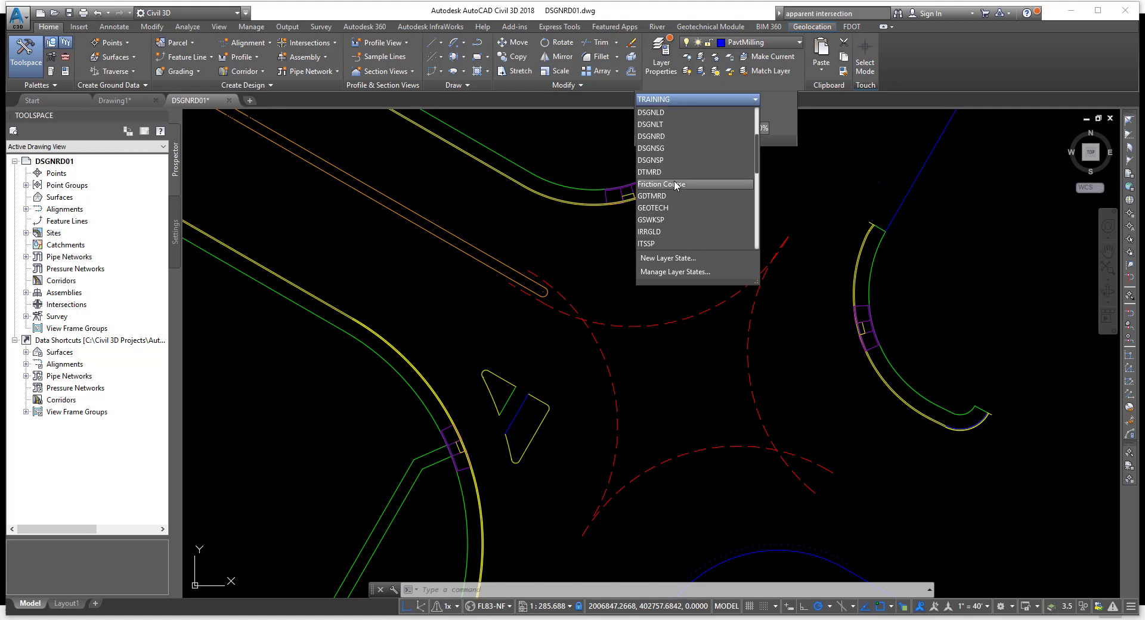
{"action": "scroll", "coordinate": [674, 179], "scroll_direction": "up", "scroll_amount": 3}
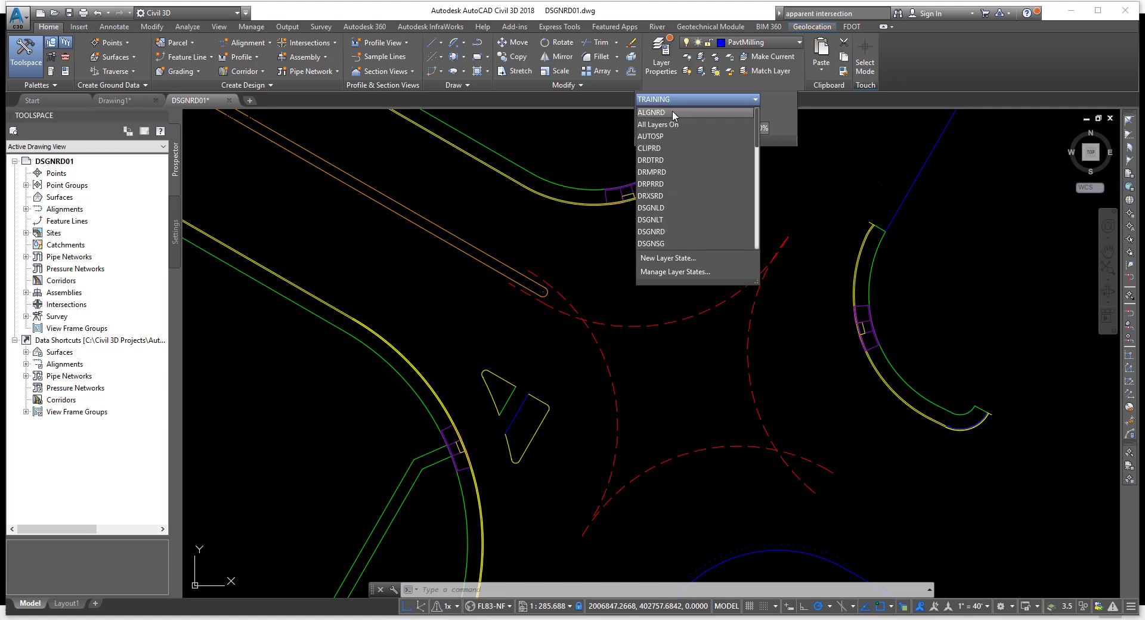
{"action": "scroll", "coordinate": [672, 128], "scroll_direction": "down", "scroll_amount": 3}
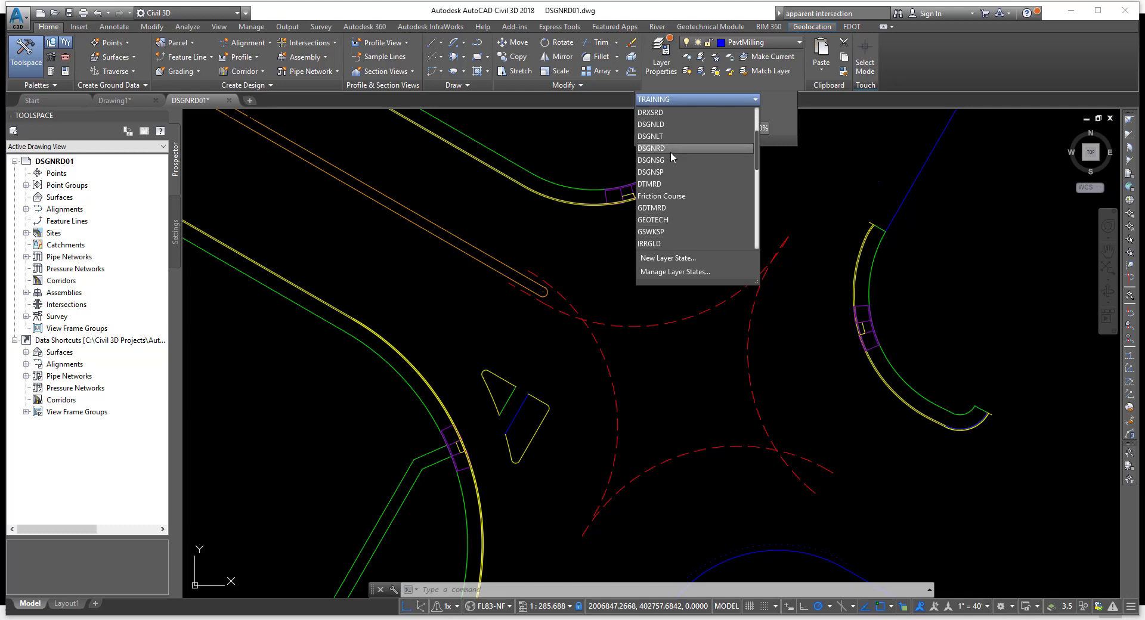
{"action": "scroll", "coordinate": [670, 151], "scroll_direction": "down", "scroll_amount": 2}
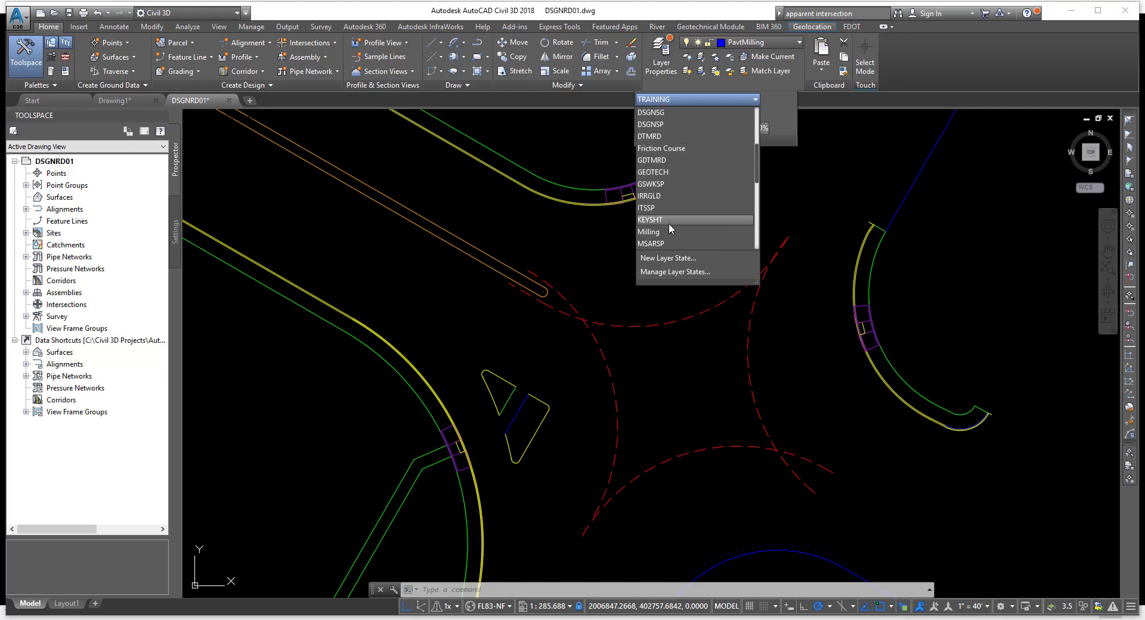
{"action": "scroll", "coordinate": [670, 219], "scroll_direction": "down", "scroll_amount": 2}
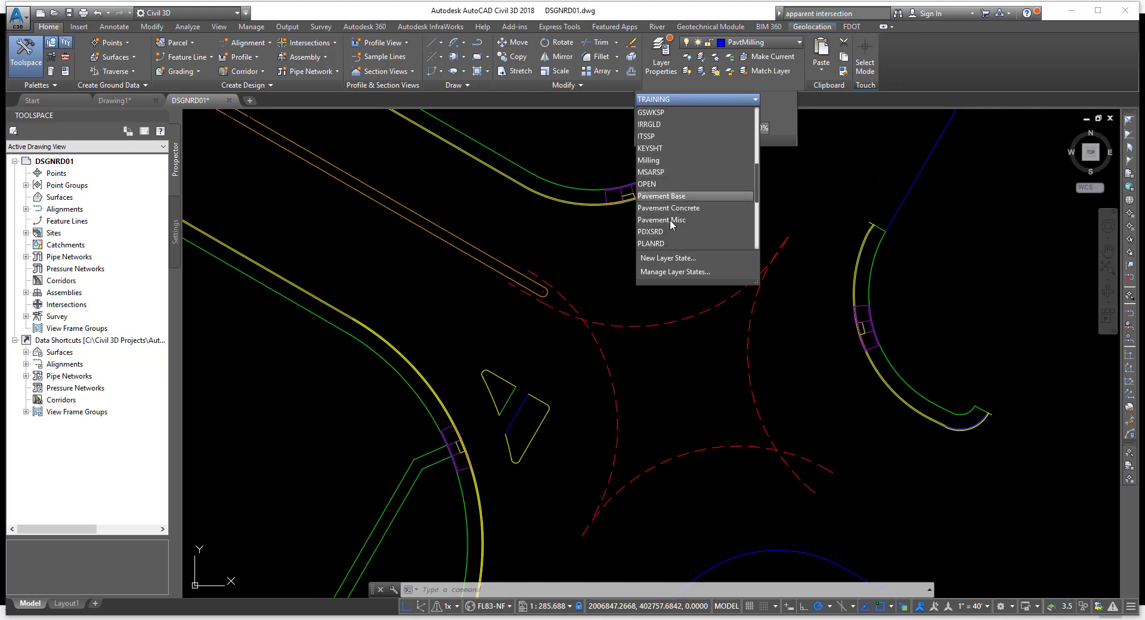
{"action": "scroll", "coordinate": [672, 223], "scroll_direction": "up", "scroll_amount": 5}
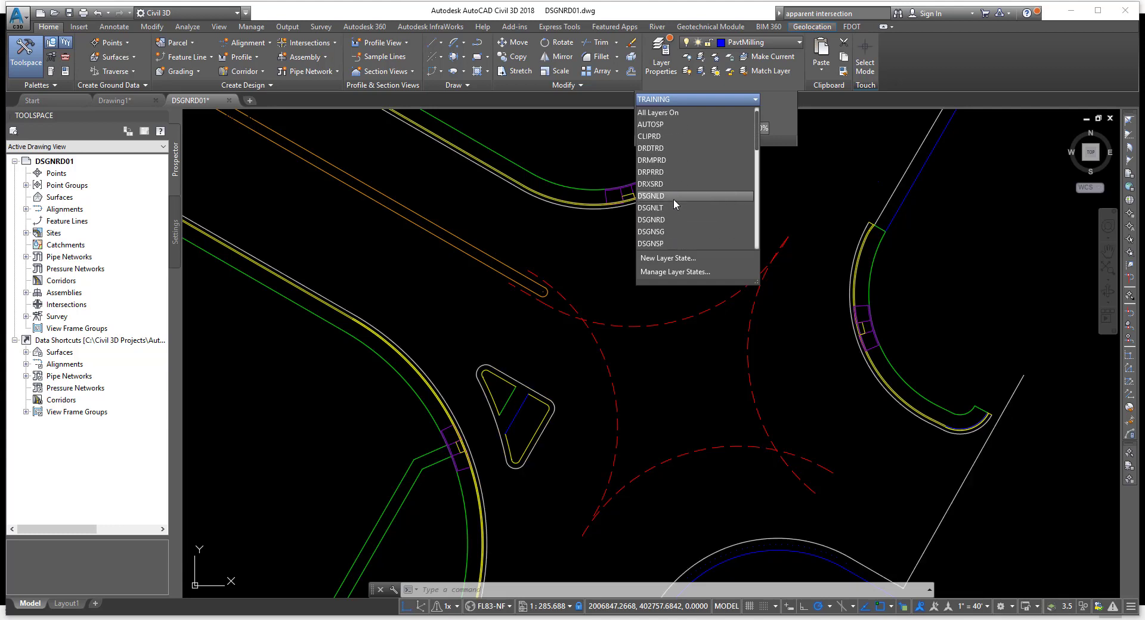
{"action": "scroll", "coordinate": [671, 219], "scroll_direction": "down", "scroll_amount": 1}
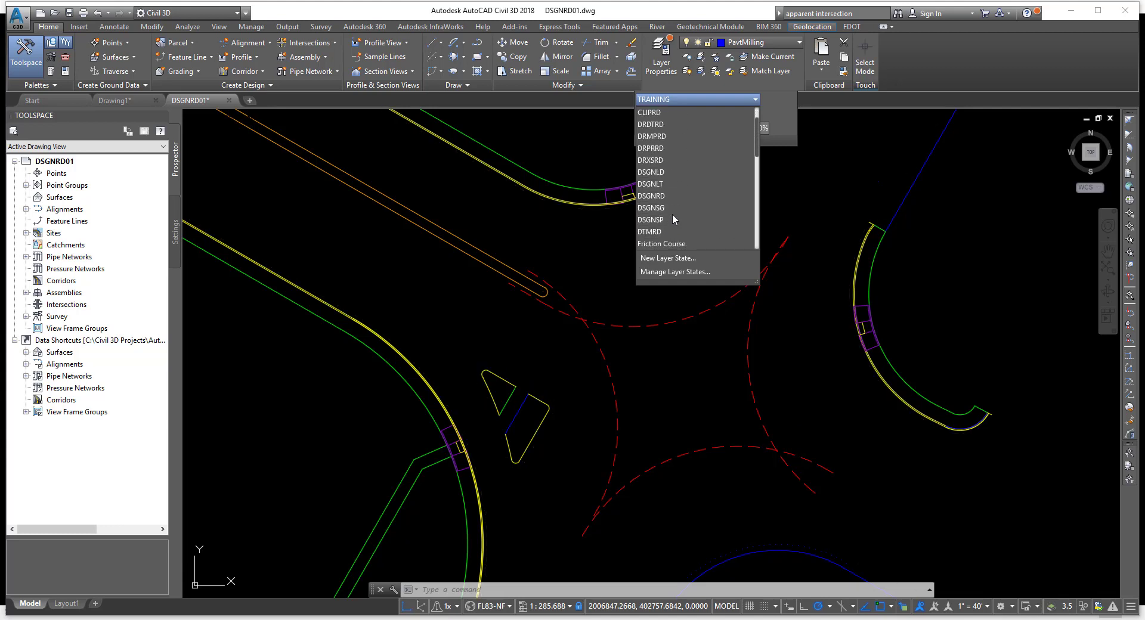
{"action": "scroll", "coordinate": [671, 213], "scroll_direction": "down", "scroll_amount": 1}
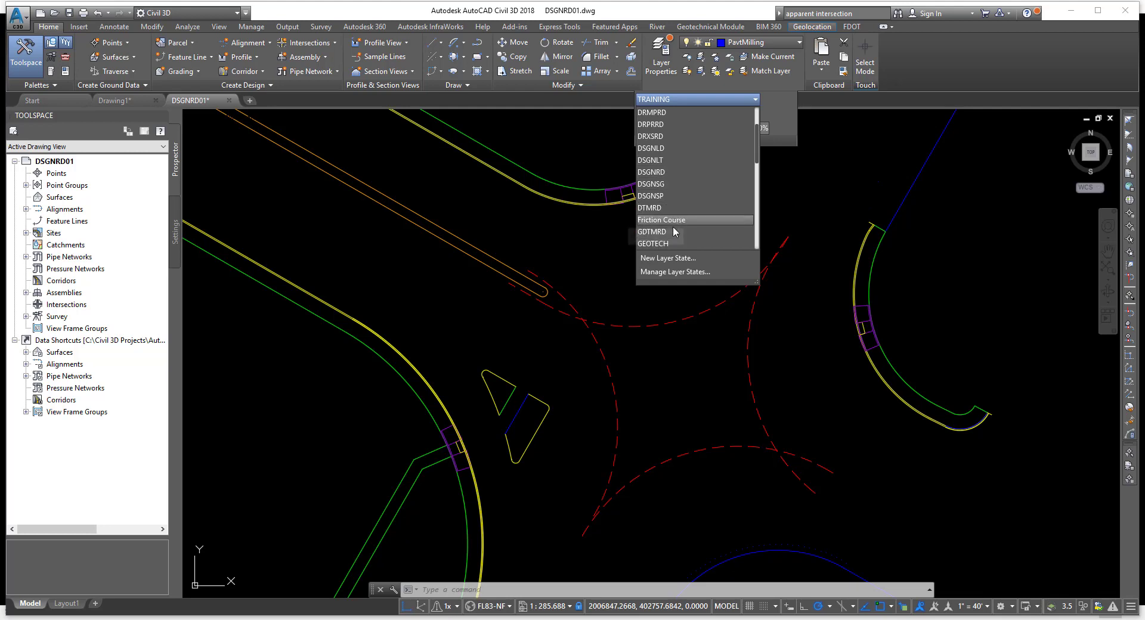
{"action": "scroll", "coordinate": [677, 148], "scroll_direction": "up", "scroll_amount": 1}
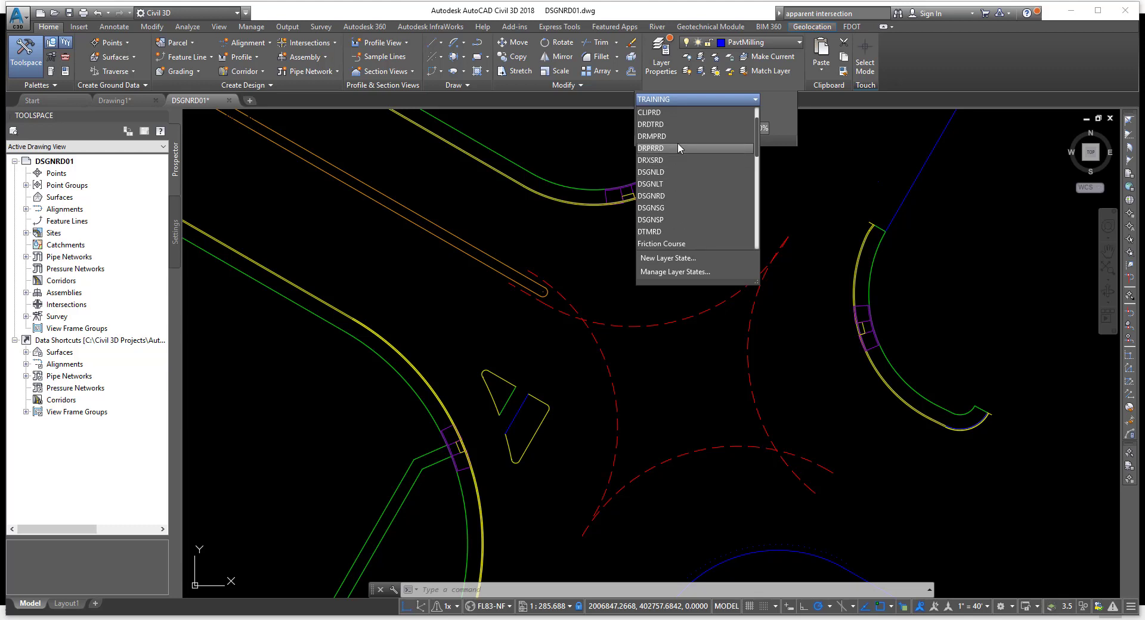
{"action": "scroll", "coordinate": [671, 157], "scroll_direction": "up", "scroll_amount": 1}
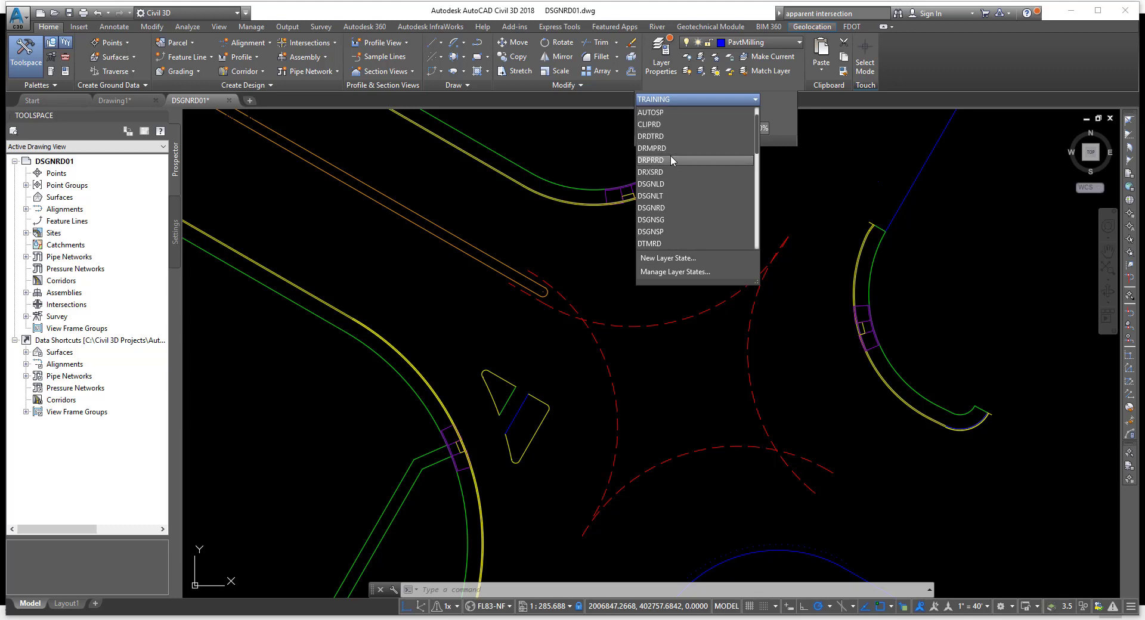
{"action": "scroll", "coordinate": [670, 155], "scroll_direction": "up", "scroll_amount": 2}
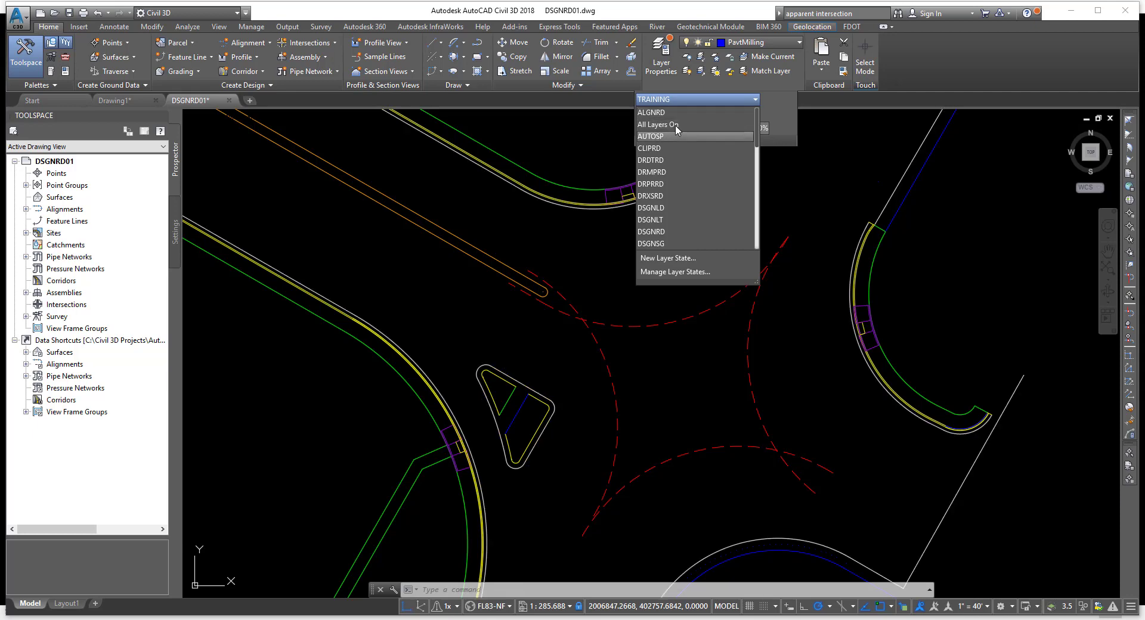
{"action": "left_click", "coordinate": [620, 142]}
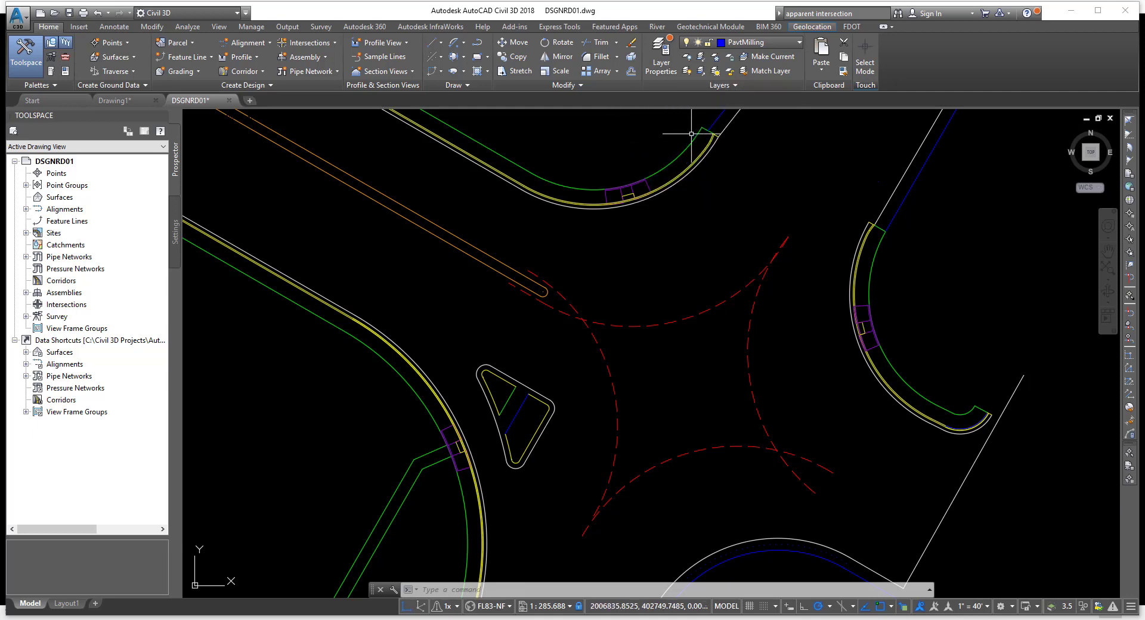
{"action": "scroll", "coordinate": [691, 134], "scroll_direction": "up", "scroll_amount": 2}
{"action": "left_click", "coordinate": [727, 86]}
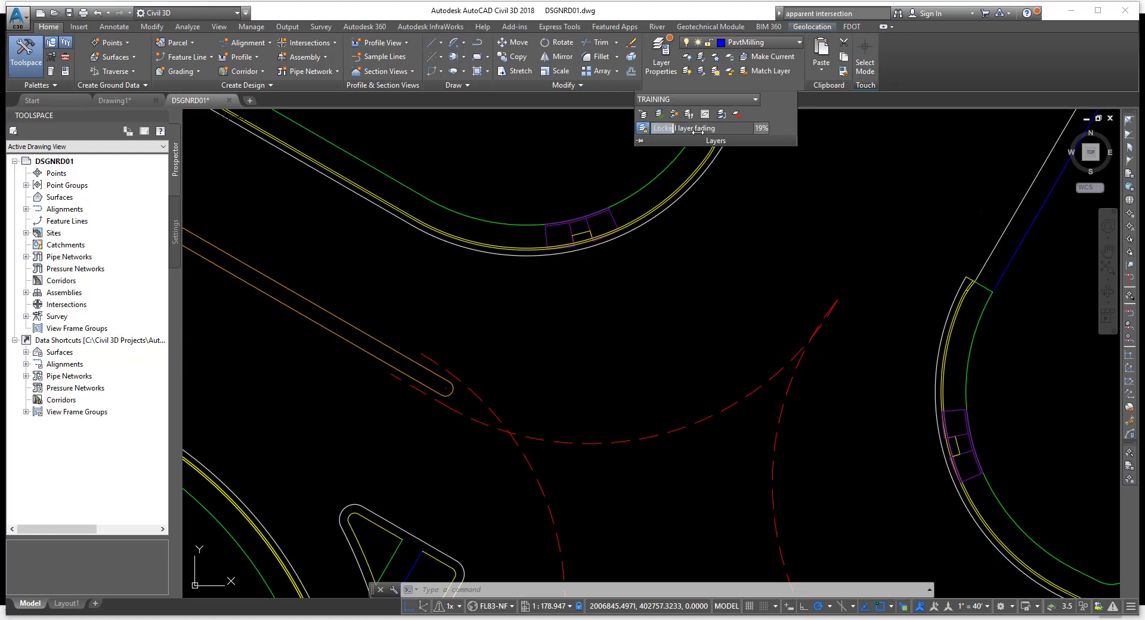
{"action": "left_click", "coordinate": [798, 125]}
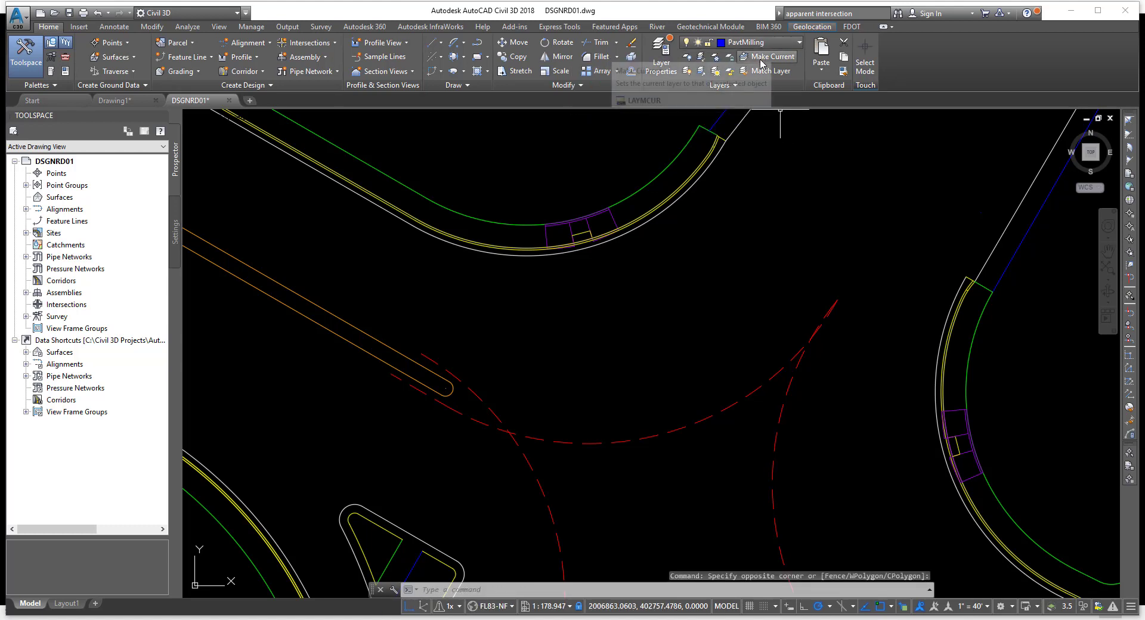
- Select the green curved line behind the corner's curb ramp to check which layer it is on, and clear the selection
{"action": "scroll", "coordinate": [685, 127], "scroll_direction": "up", "scroll_amount": 4}
{"action": "middle_click_drag", "start_coordinate": [684, 146], "coordinate": [690, 167]}
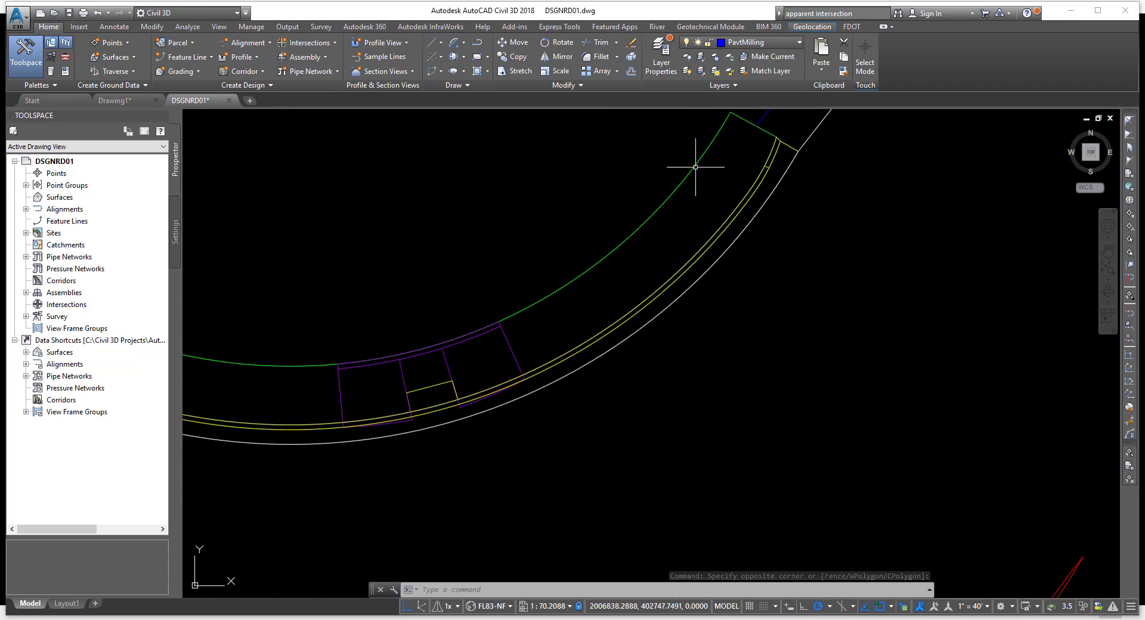
{"action": "left_click", "coordinate": [693, 169]}
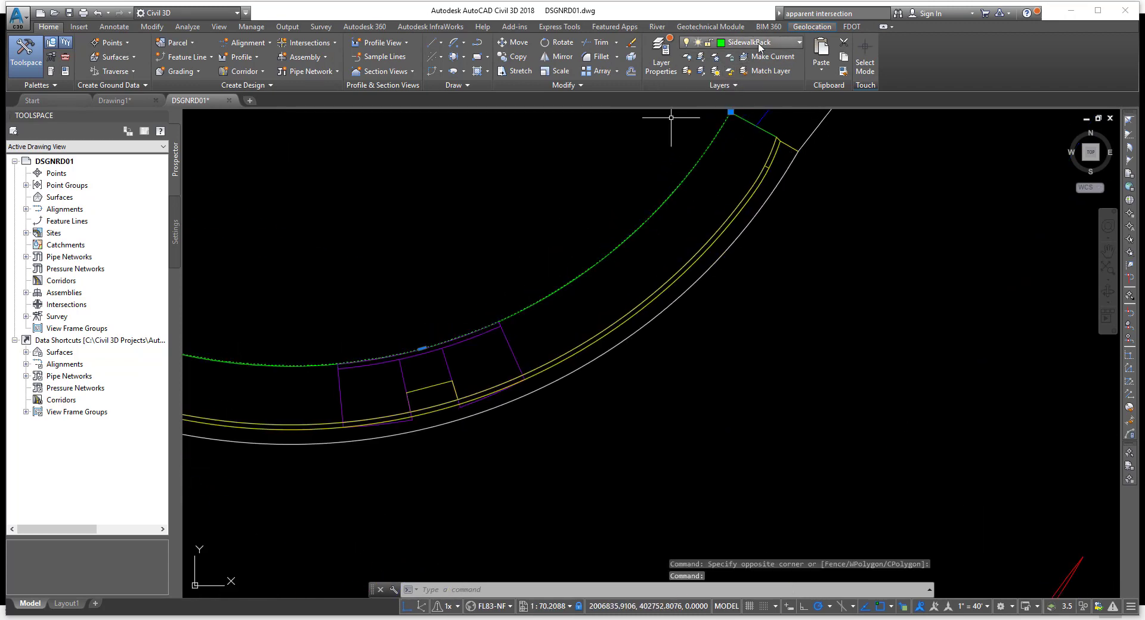
{"action": "left_click", "coordinate": [776, 42]}
{"action": "key", "text": "Escape"}
{"action": "key", "text": "Escape"}
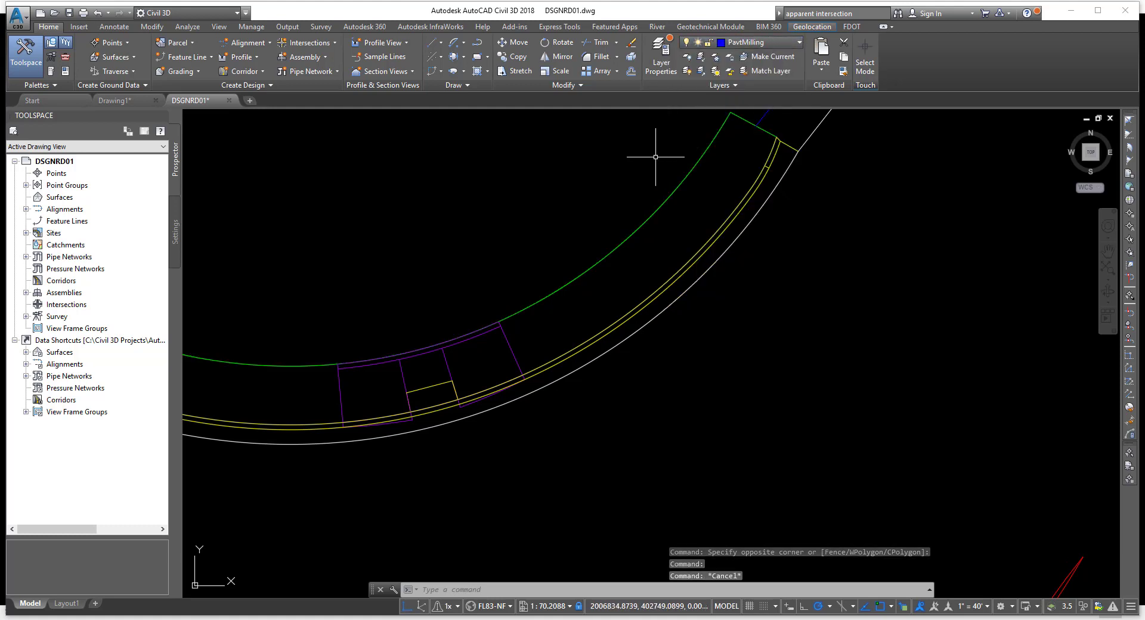
- Make SidewalkBack the current layer by picking the green arc, and switch it to ShldrPaved by picking the blue line
{"action": "left_click", "coordinate": [761, 57]}
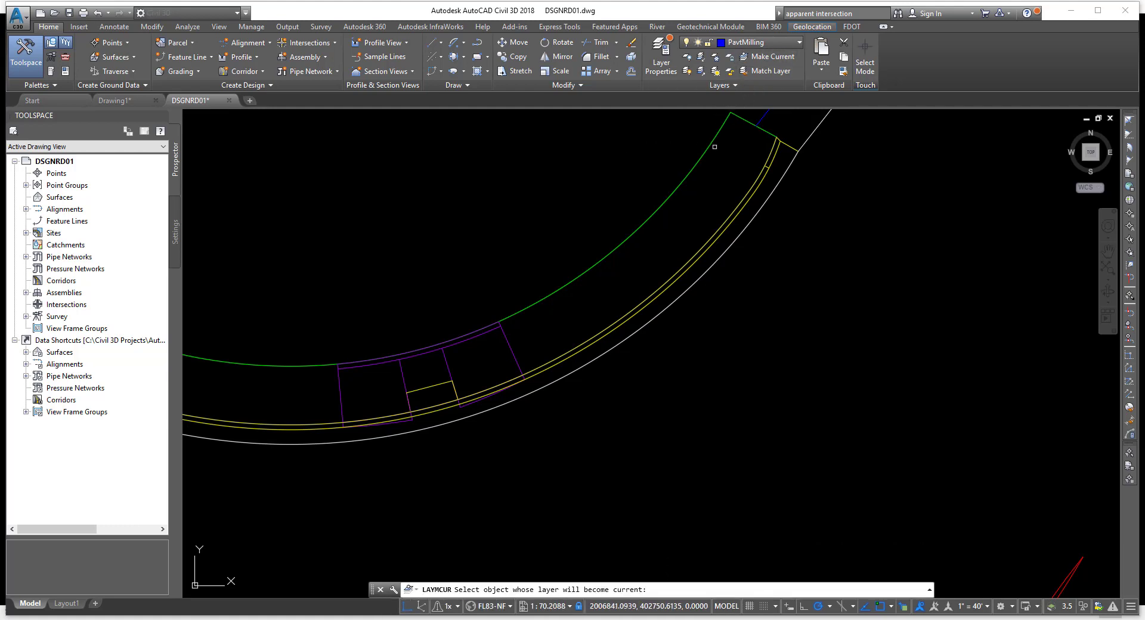
{"action": "left_click", "coordinate": [702, 158]}
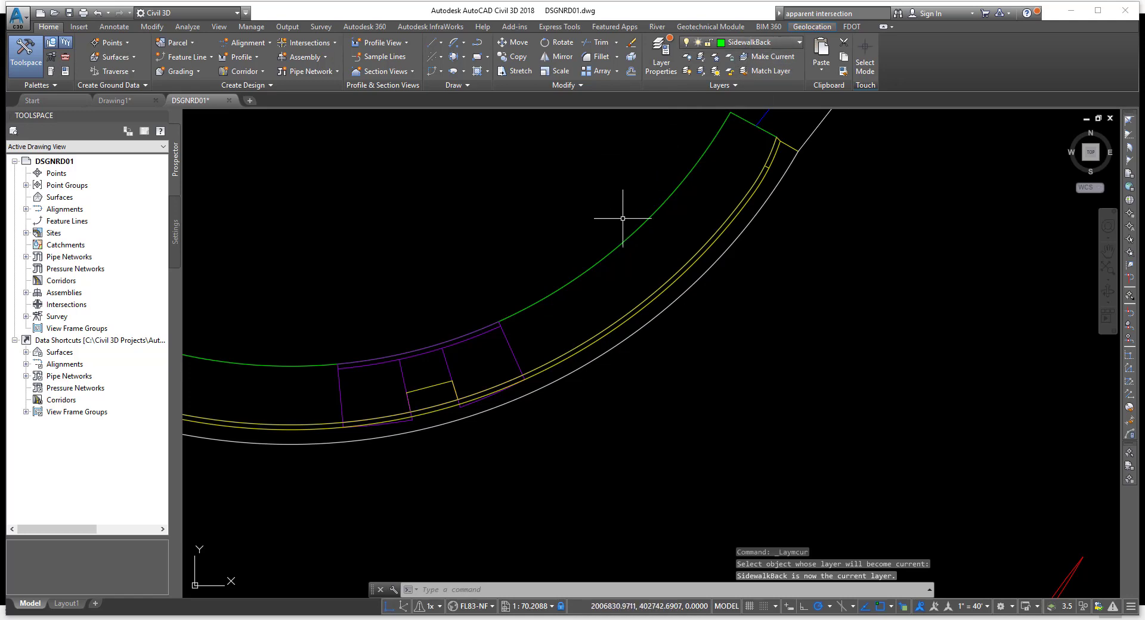
{"action": "scroll", "coordinate": [610, 220], "scroll_direction": "down", "scroll_amount": 4}
{"action": "mouse_move", "coordinate": [610, 220]}
{"action": "middle_mouse_down"}
{"action": "mouse_move", "coordinate": [666, 299]}
{"action": "mouse_move", "coordinate": [662, 266]}
{"action": "middle_mouse_up"}
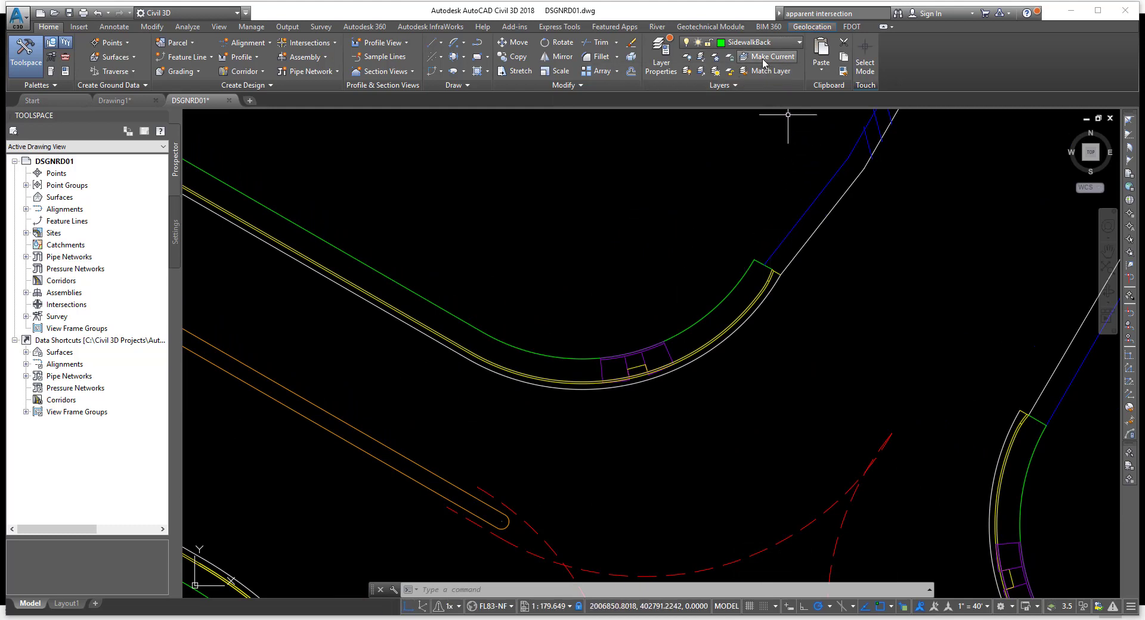
{"action": "left_click", "coordinate": [798, 219]}
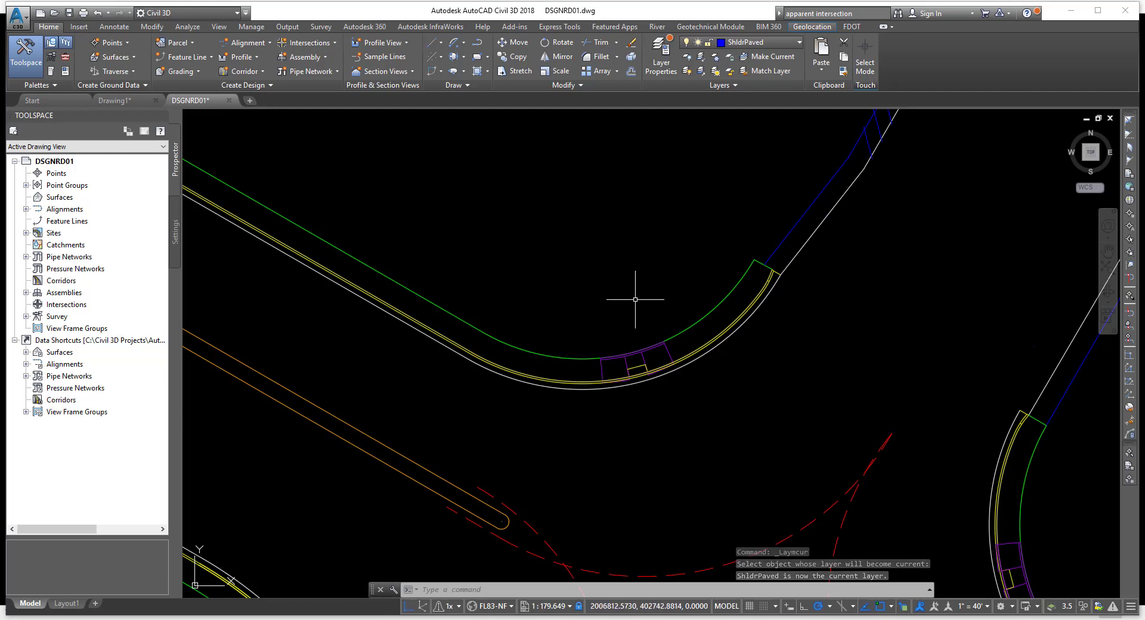
- Turn off the SidewalkBack layer by picking the green arc, and try the same on the blue ShldrPaved line
{"action": "scroll", "coordinate": [691, 227], "scroll_direction": "up", "scroll_amount": 3}
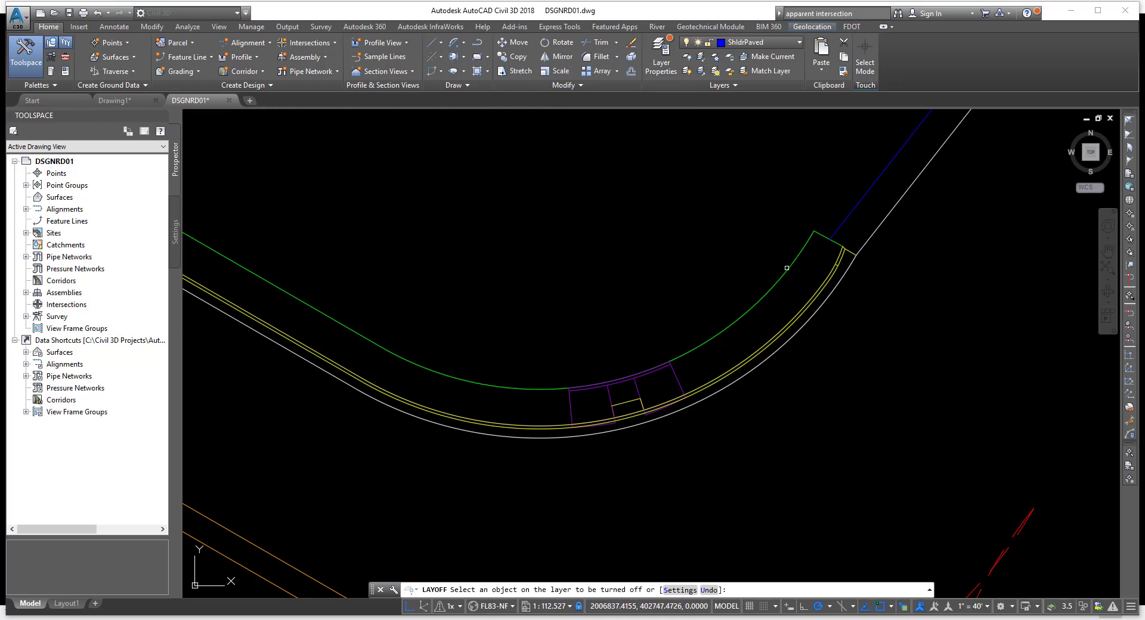
{"action": "left_click", "coordinate": [787, 270]}
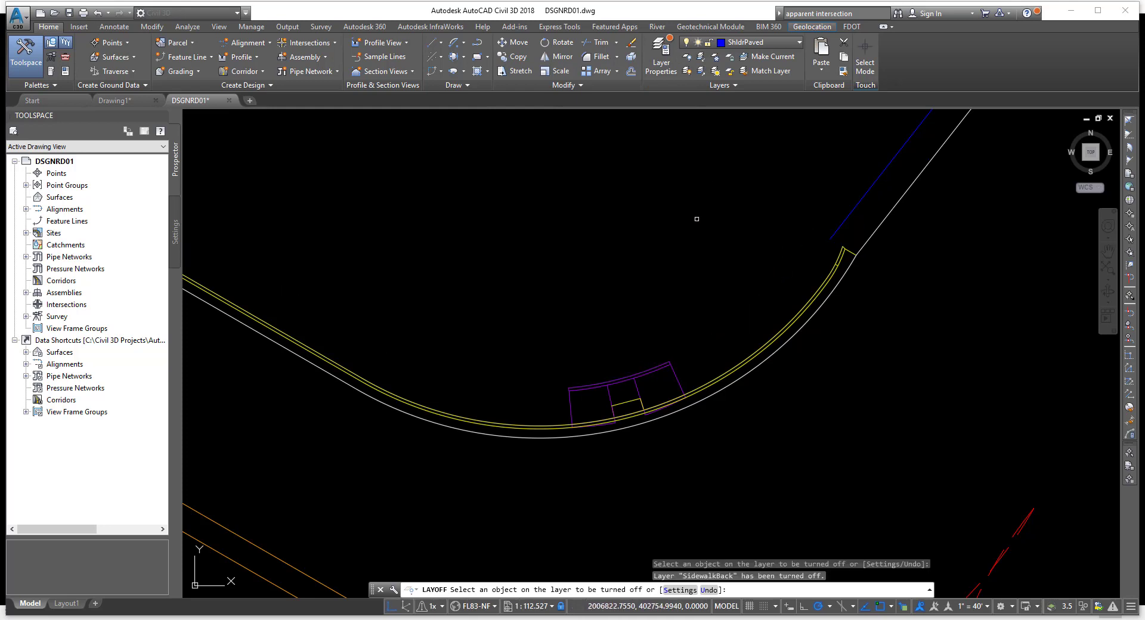
{"action": "right_click", "coordinate": [685, 196]}
{"action": "left_click", "coordinate": [699, 199]}
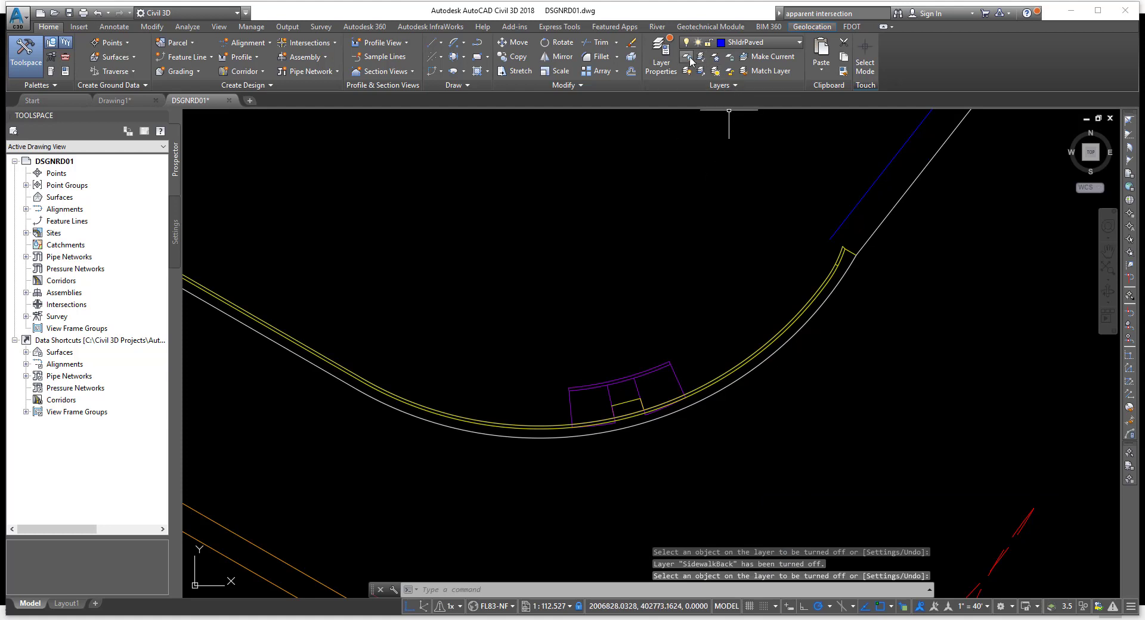
{"action": "left_click", "coordinate": [864, 205]}
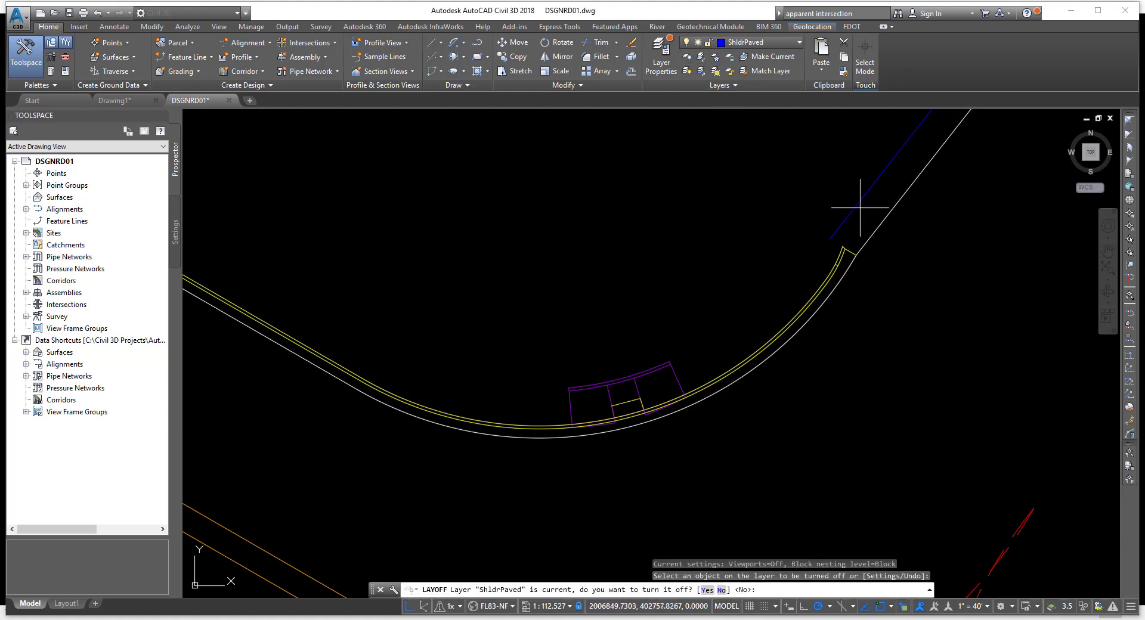
{"action": "key", "text": "Escape"}
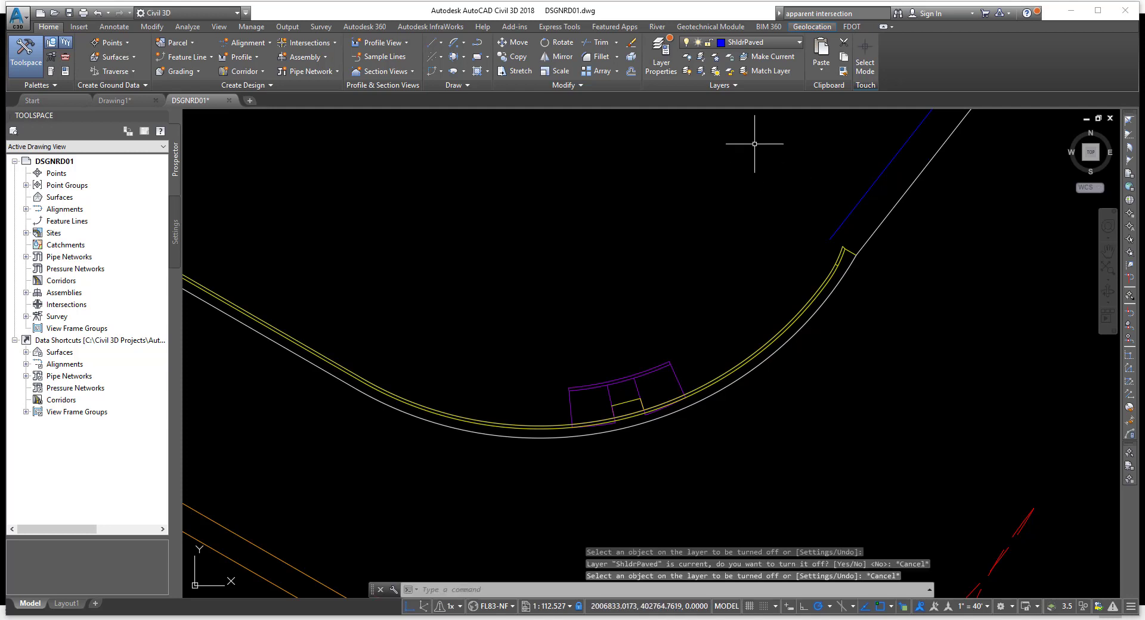
- Turn off the CurbRamp layer by picking the purple curb ramp linework at the corner
{"action": "left_click", "coordinate": [687, 56]}
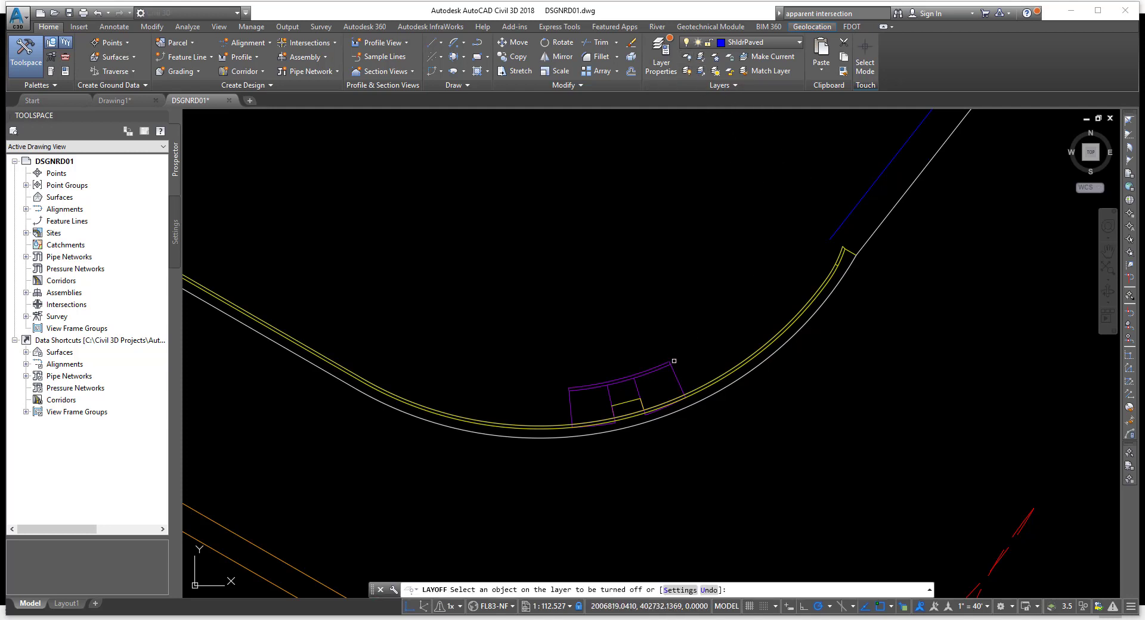
{"action": "left_click", "coordinate": [674, 367]}
{"action": "right_click", "coordinate": [677, 278]}
{"action": "left_click", "coordinate": [692, 285]}
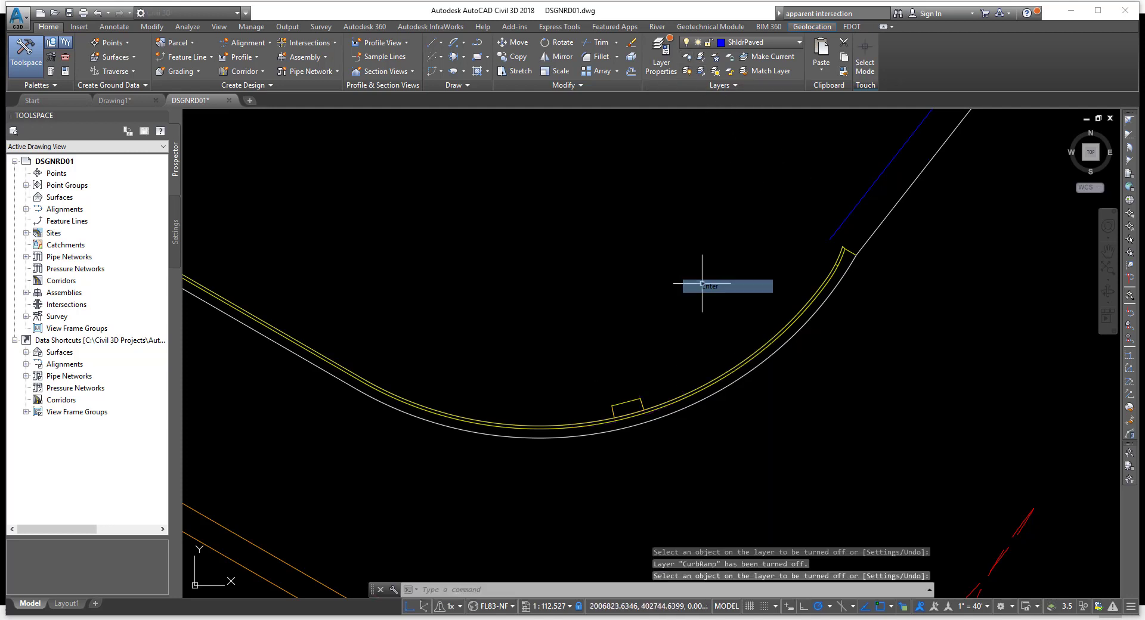
- Turn all of the drawing's layers back on
{"action": "left_click", "coordinate": [720, 87]}
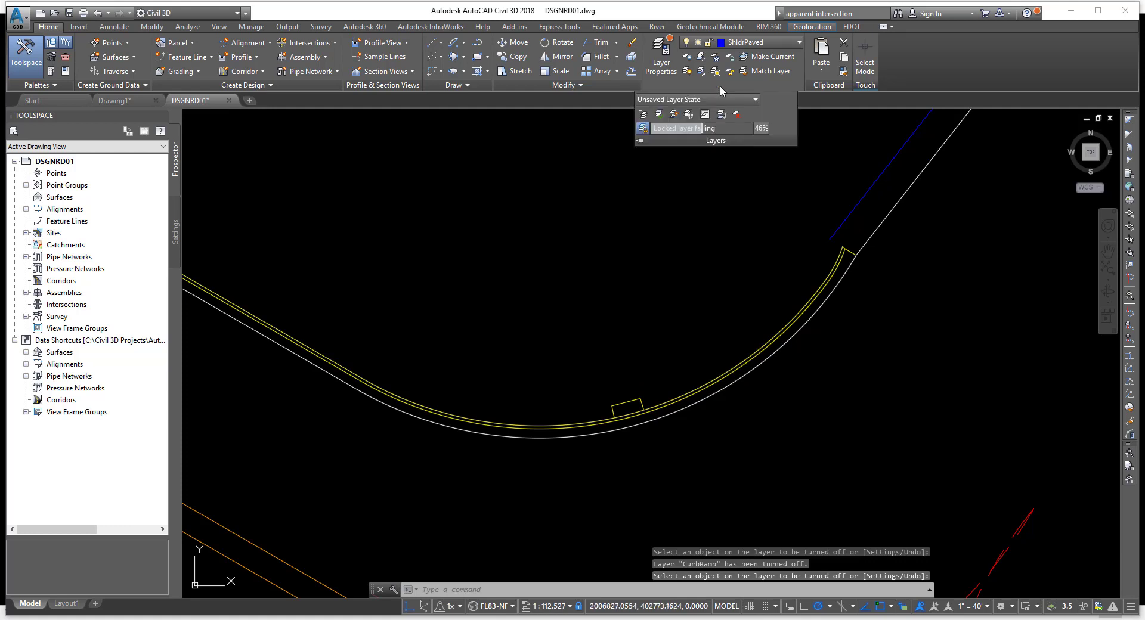
{"action": "left_click", "coordinate": [642, 114]}
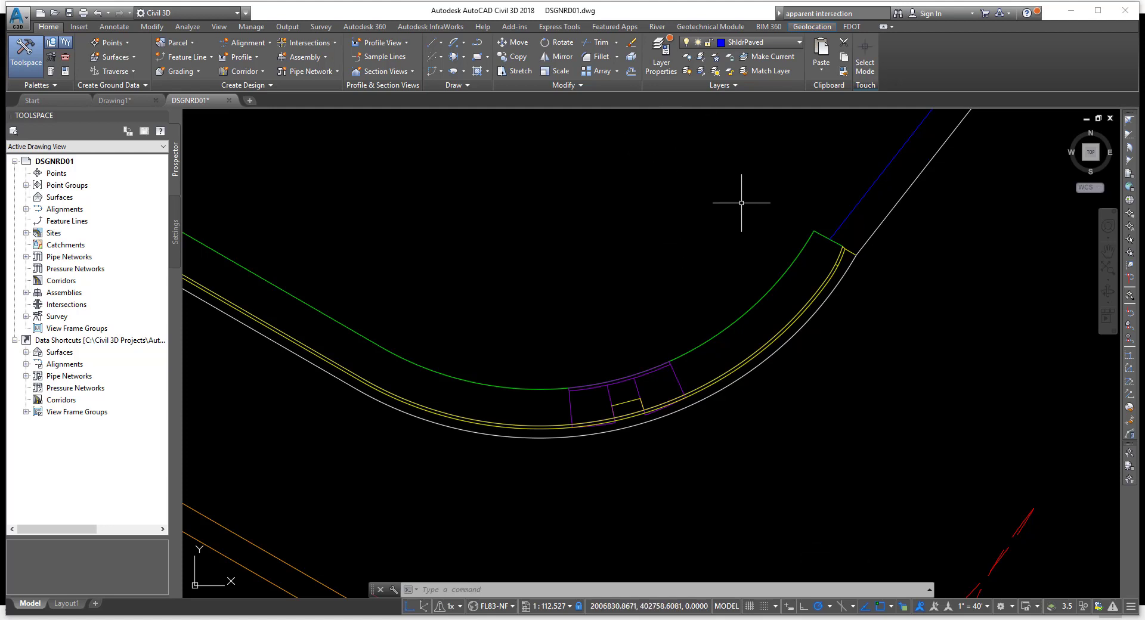
- Draw a near-horizontal line on the current ShldrPaved layer in the empty area inside the green arc
{"action": "middle_click_drag", "start_coordinate": [736, 179], "coordinate": [677, 175]}
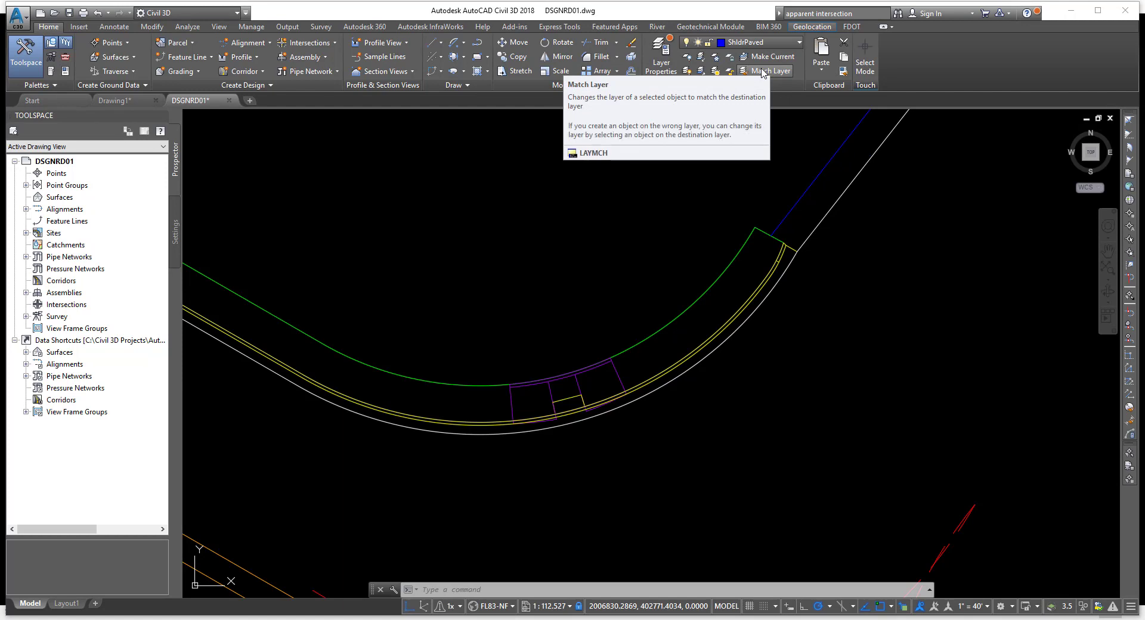
{"action": "type", "text": "l"}
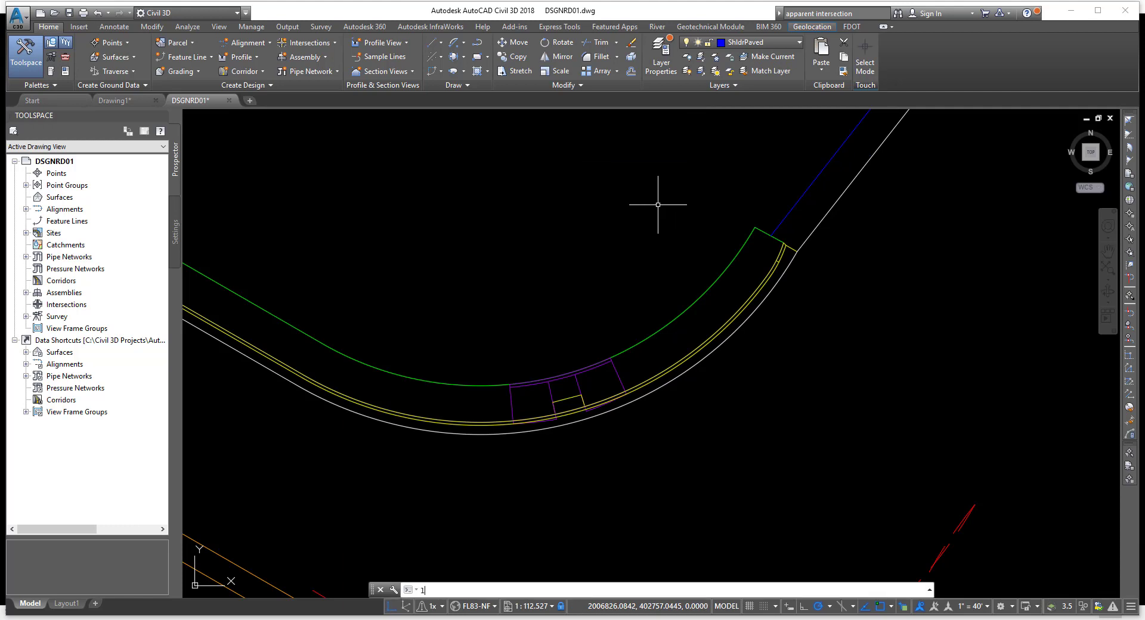
{"action": "key", "text": "Return"}
{"action": "left_click", "coordinate": [460, 230]}
{"action": "left_click", "coordinate": [684, 237]}
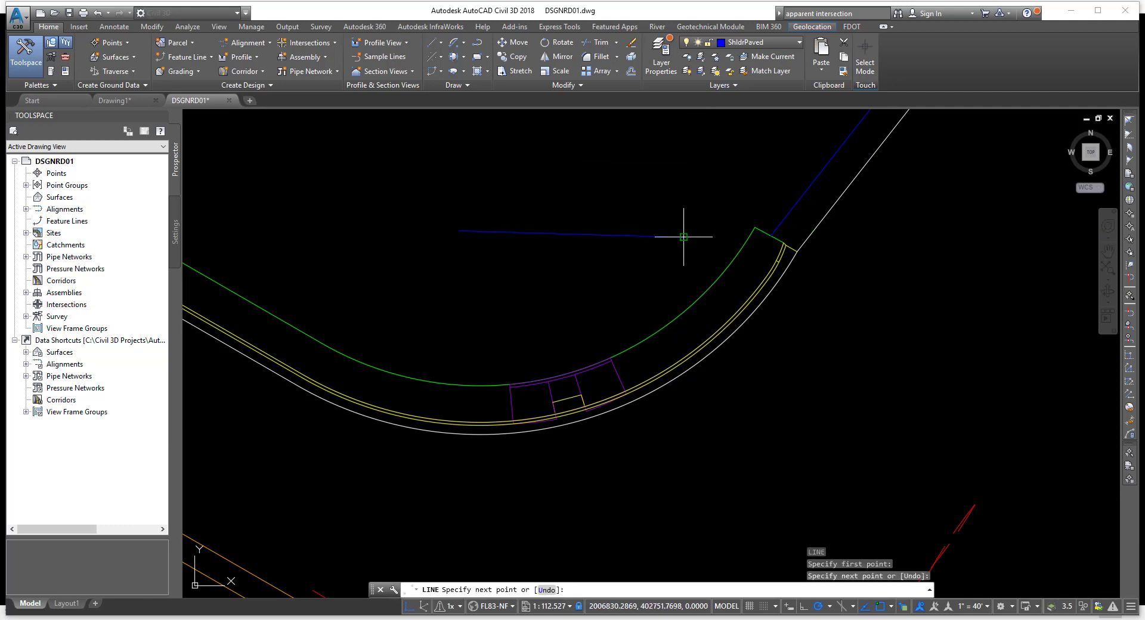
{"action": "right_click", "coordinate": [679, 205]}
{"action": "left_click", "coordinate": [704, 211]}
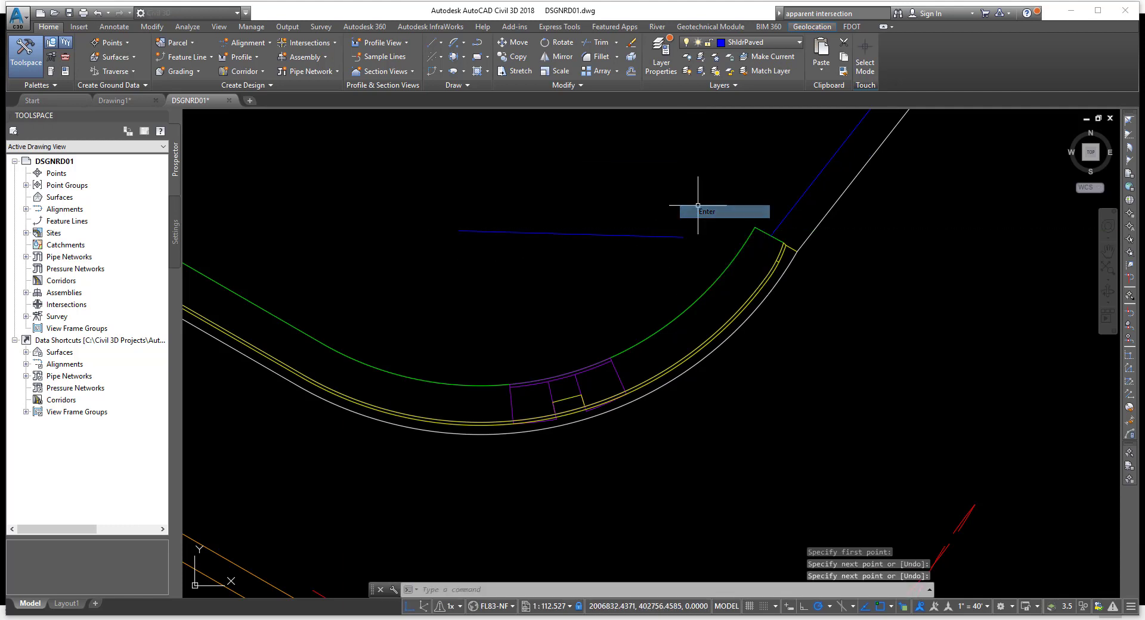
- Try matching the new line and the green arc to the current ShldrPaved layer, and undo the layer change
{"action": "left_click", "coordinate": [768, 73]}
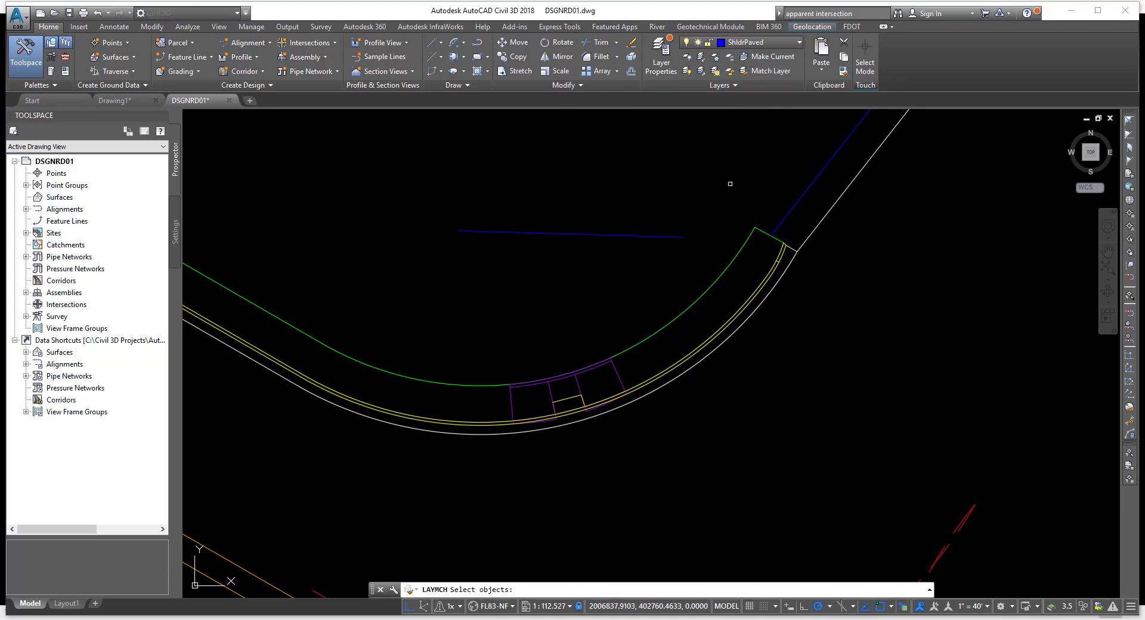
{"action": "left_click", "coordinate": [652, 235]}
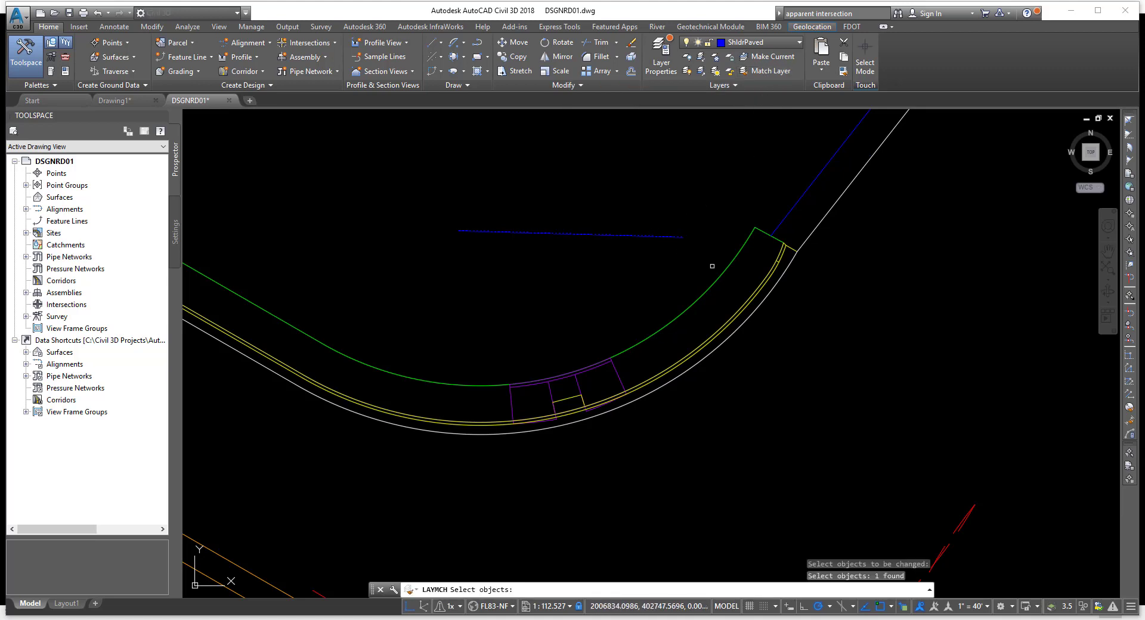
{"action": "left_click", "coordinate": [718, 277]}
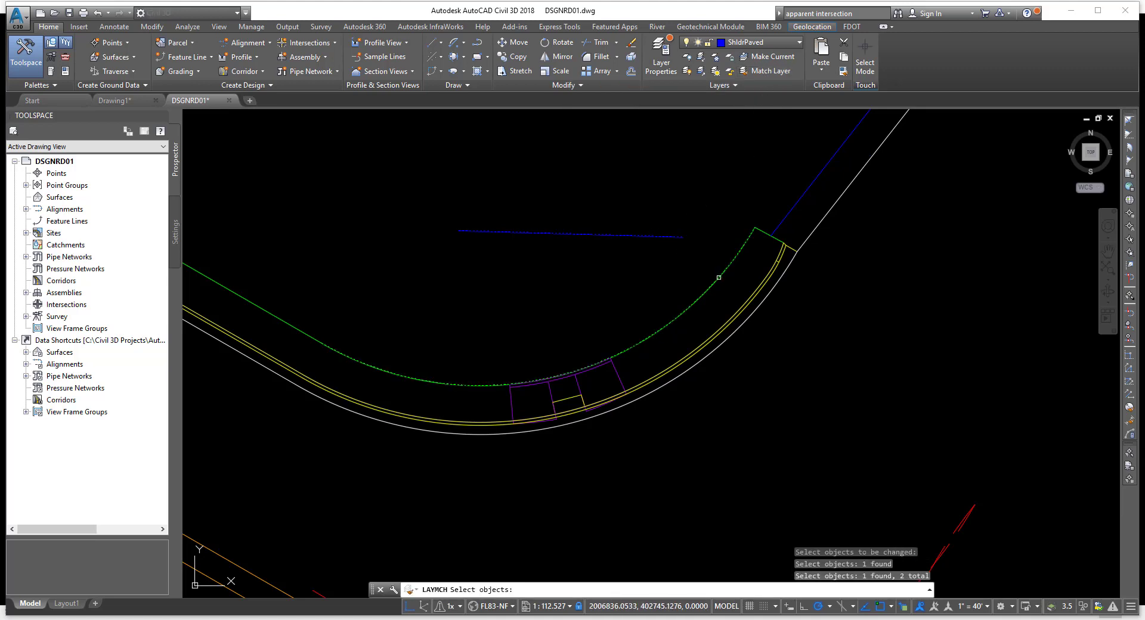
{"action": "key", "text": "Return"}
{"action": "right_click", "coordinate": [697, 200]}
{"action": "left_click", "coordinate": [715, 205]}
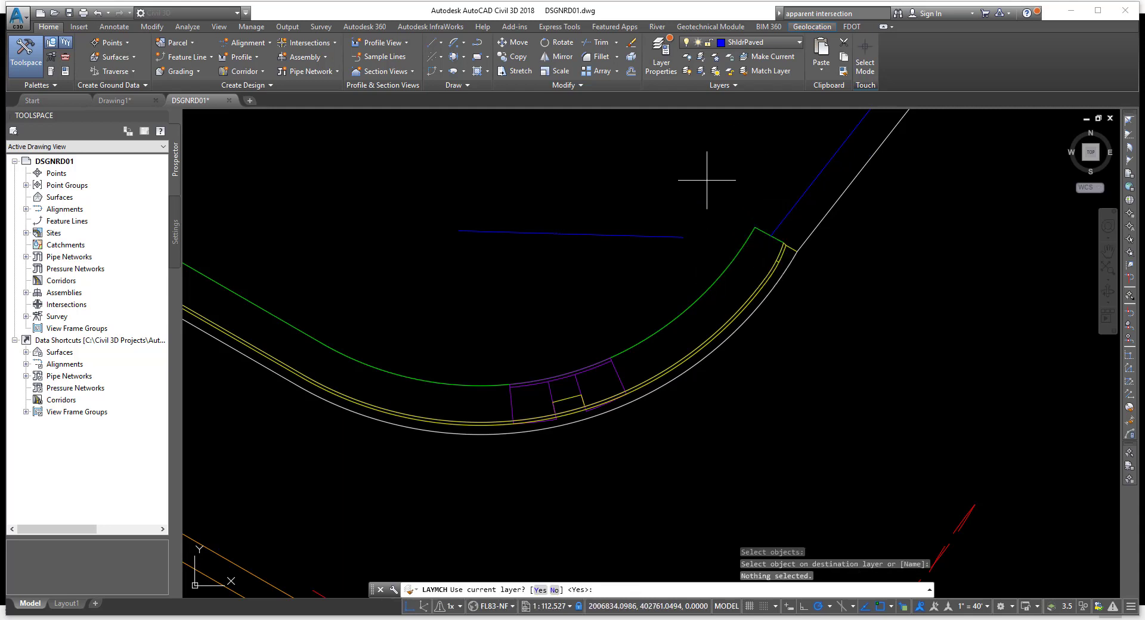
{"action": "type", "text": "y"}
{"action": "key", "text": "Return"}
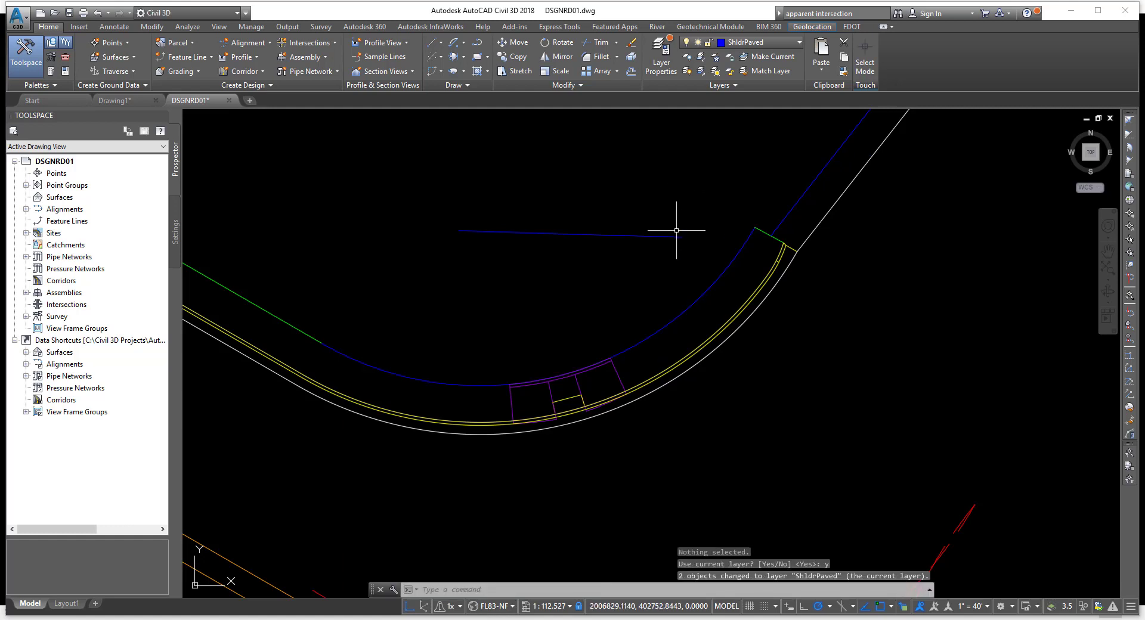
{"action": "type", "text": "u"}
{"action": "key", "text": "Return"}
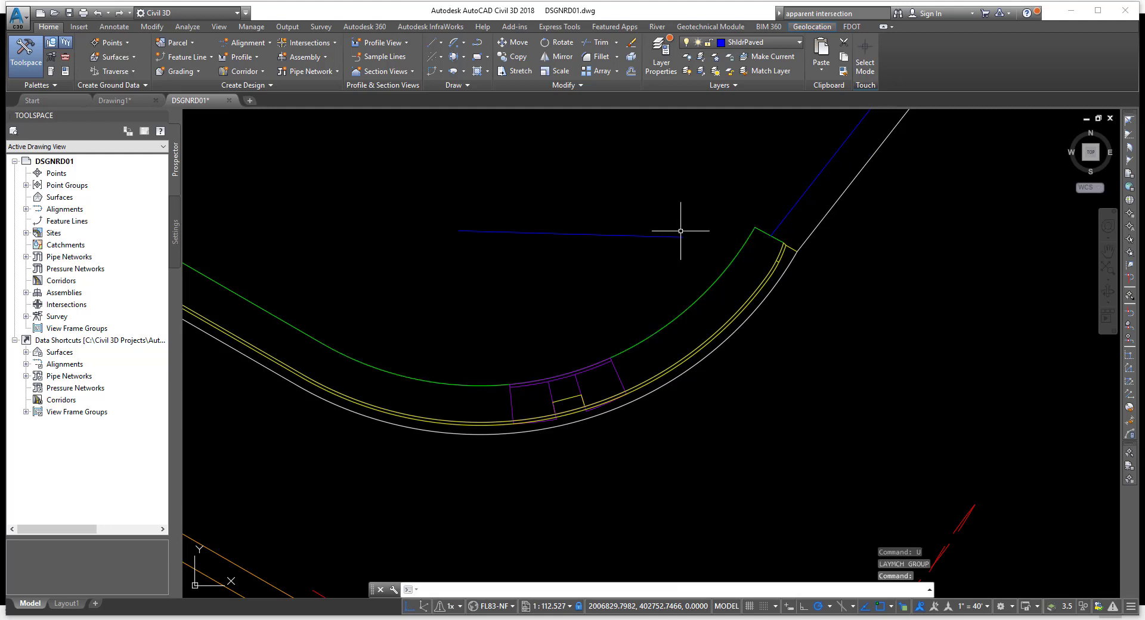
- Match the new line to the SidewalkBack layer, using the green arc as the destination object
{"action": "left_click", "coordinate": [769, 70]}
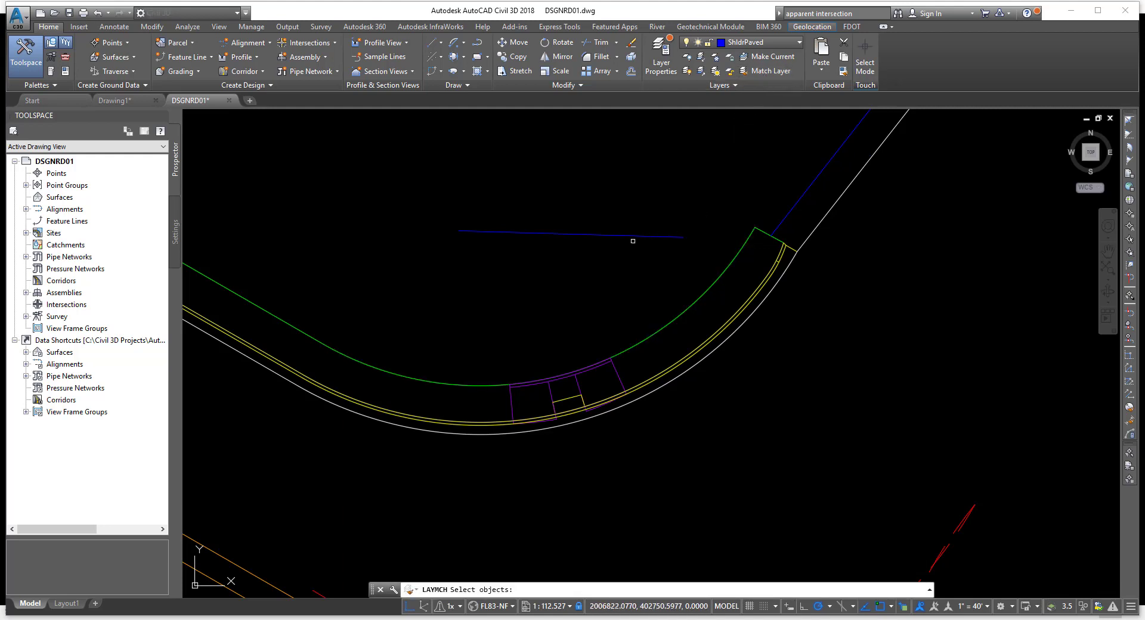
{"action": "left_click", "coordinate": [632, 239]}
{"action": "key", "text": "Return"}
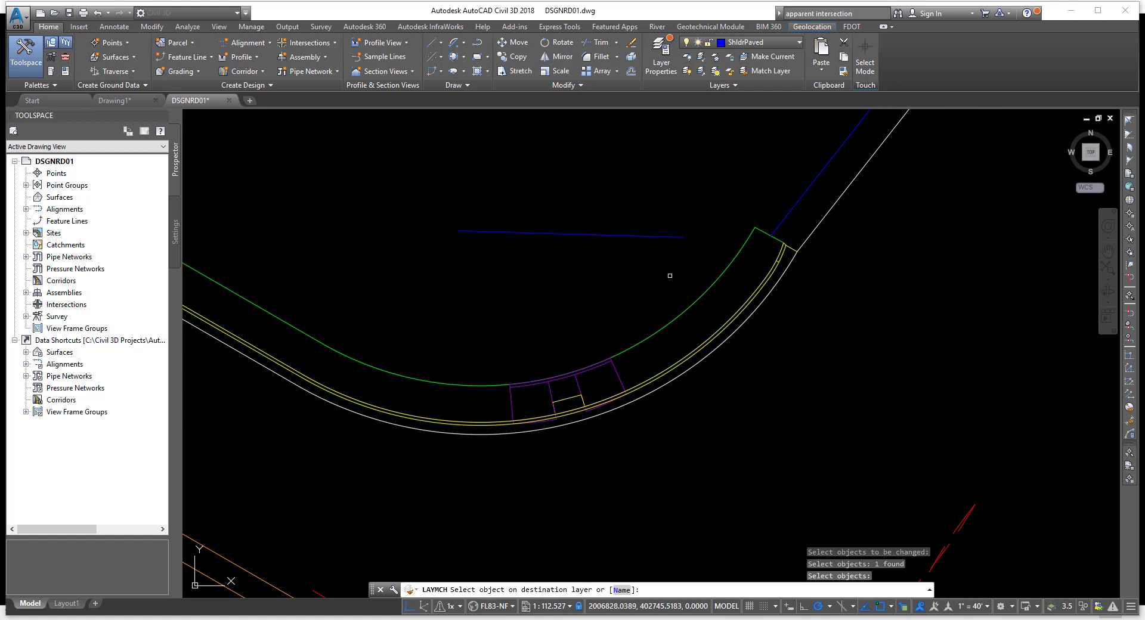
{"action": "left_click", "coordinate": [683, 307]}
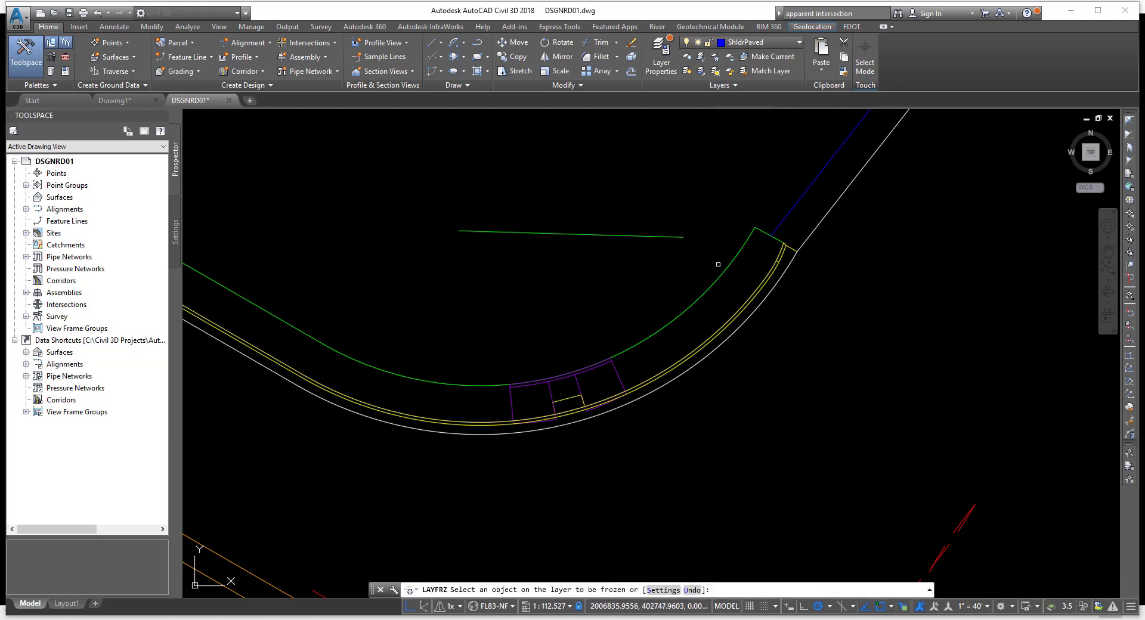
- Freeze the SidewalkBack, PavtAsphalt and CurbFace layers by picking the green arc, the white pavement edge and the yellow curb line
{"action": "left_click", "coordinate": [718, 272]}
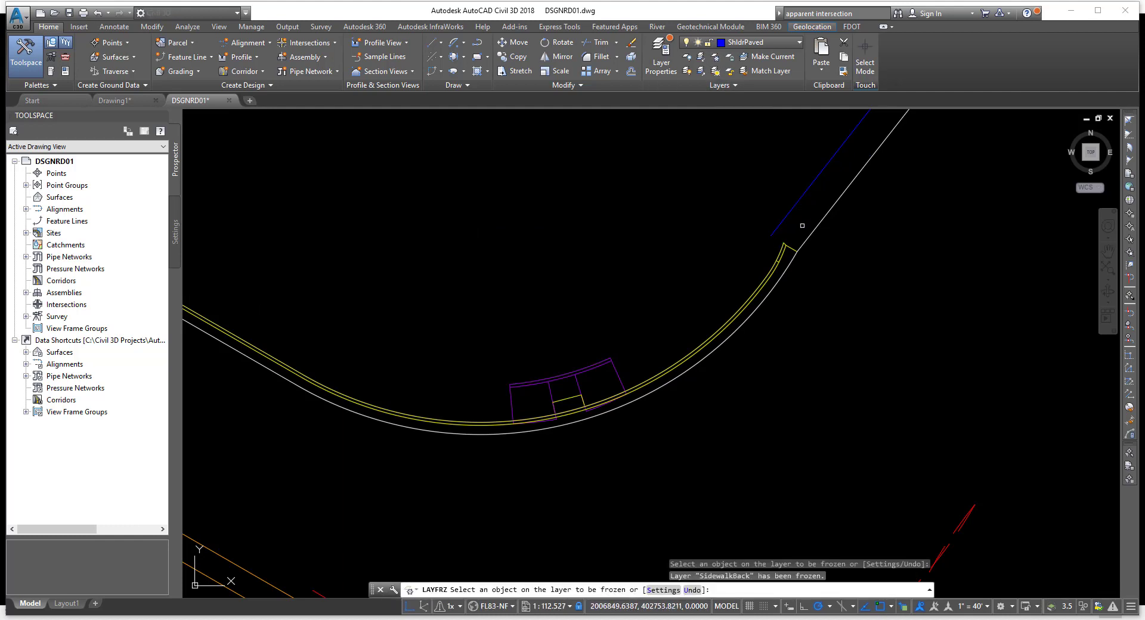
{"action": "left_click", "coordinate": [802, 244]}
{"action": "left_click", "coordinate": [784, 255]}
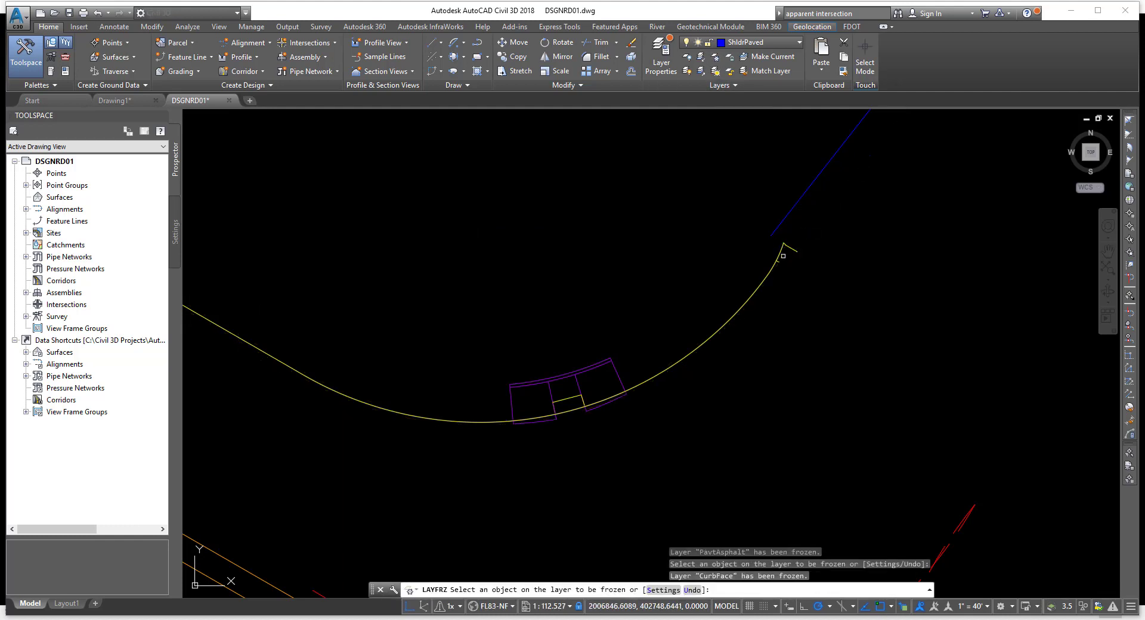
{"action": "right_click", "coordinate": [687, 197]}
{"action": "left_click", "coordinate": [704, 202]}
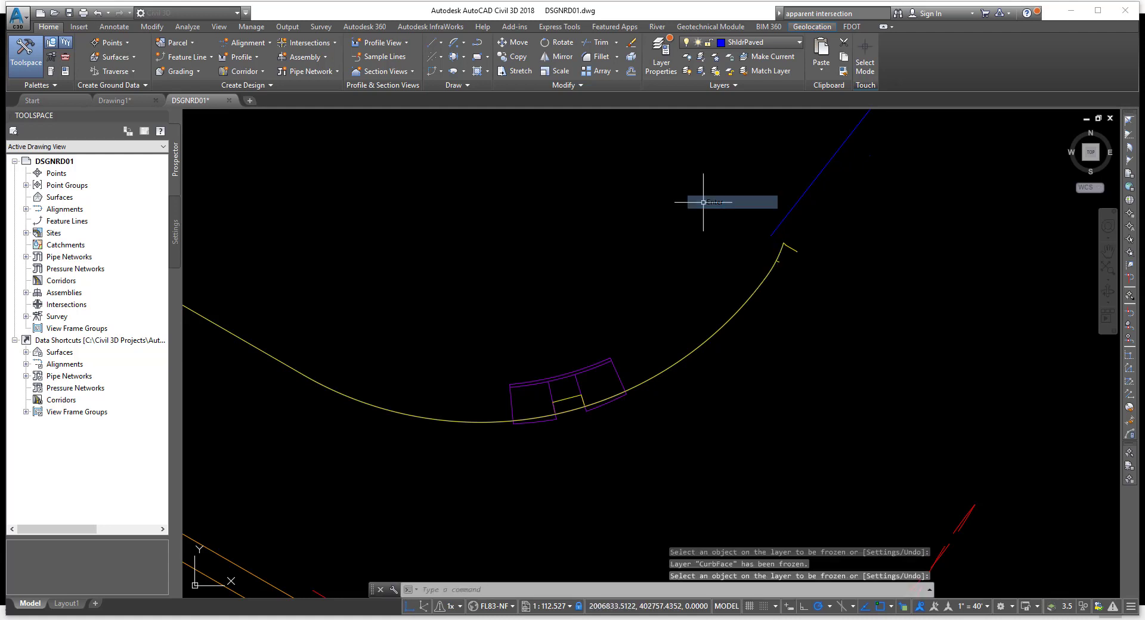
- Thaw all of the drawing's layers
{"action": "left_click", "coordinate": [716, 73]}
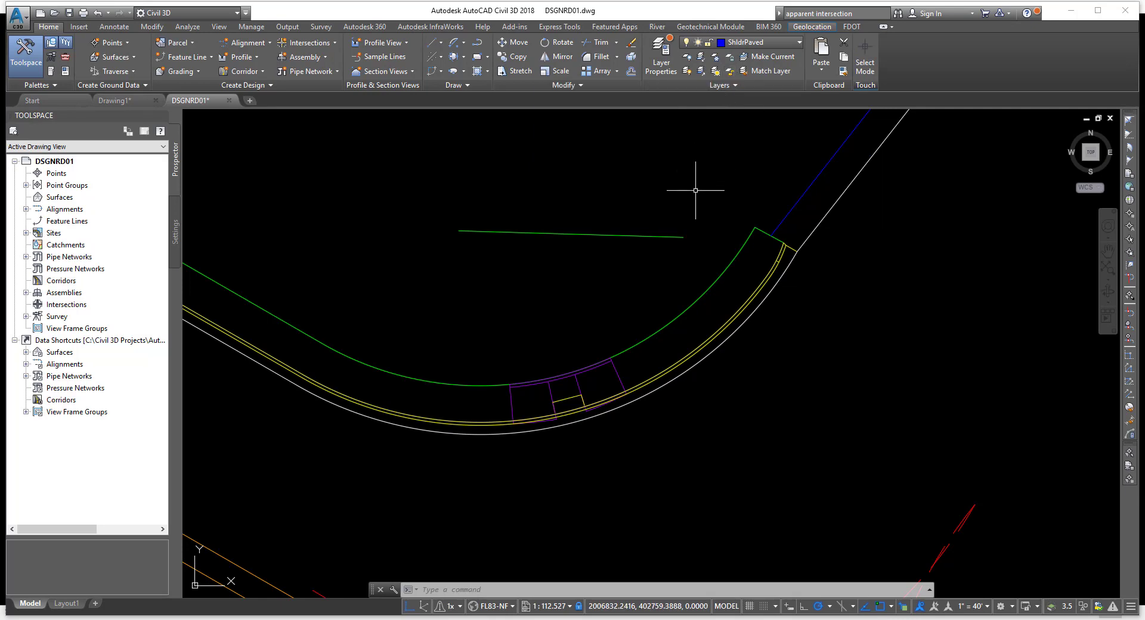
{"action": "scroll", "coordinate": [695, 190], "scroll_direction": "down", "scroll_amount": 4}
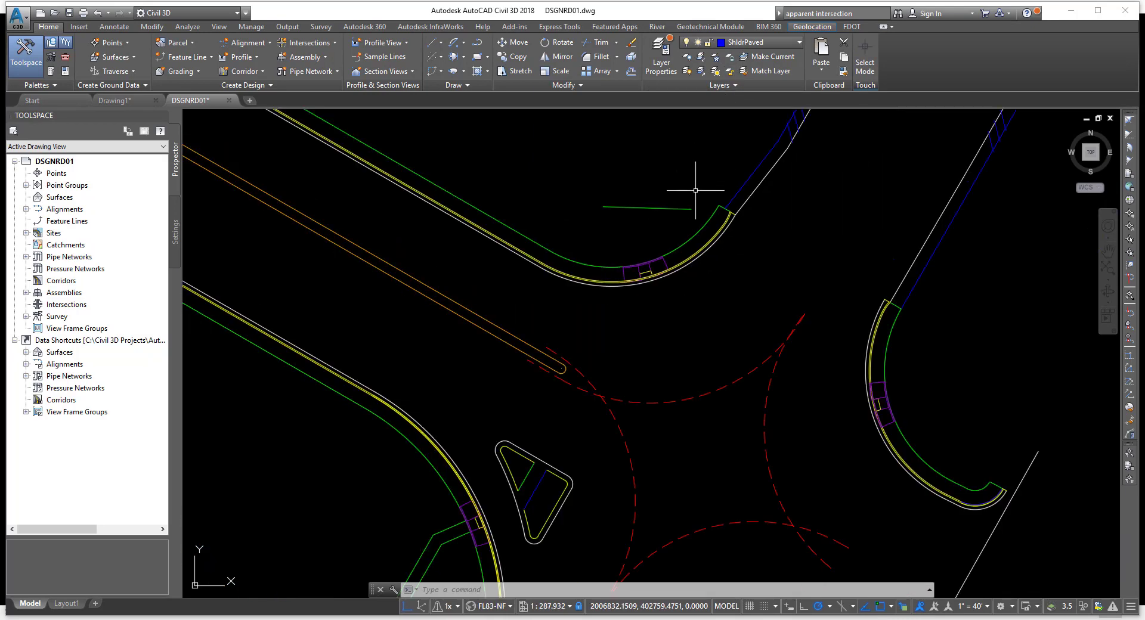
{"action": "scroll", "coordinate": [695, 190], "scroll_direction": "down", "scroll_amount": 2}
{"action": "scroll", "coordinate": [695, 190], "scroll_direction": "up", "scroll_amount": 2}
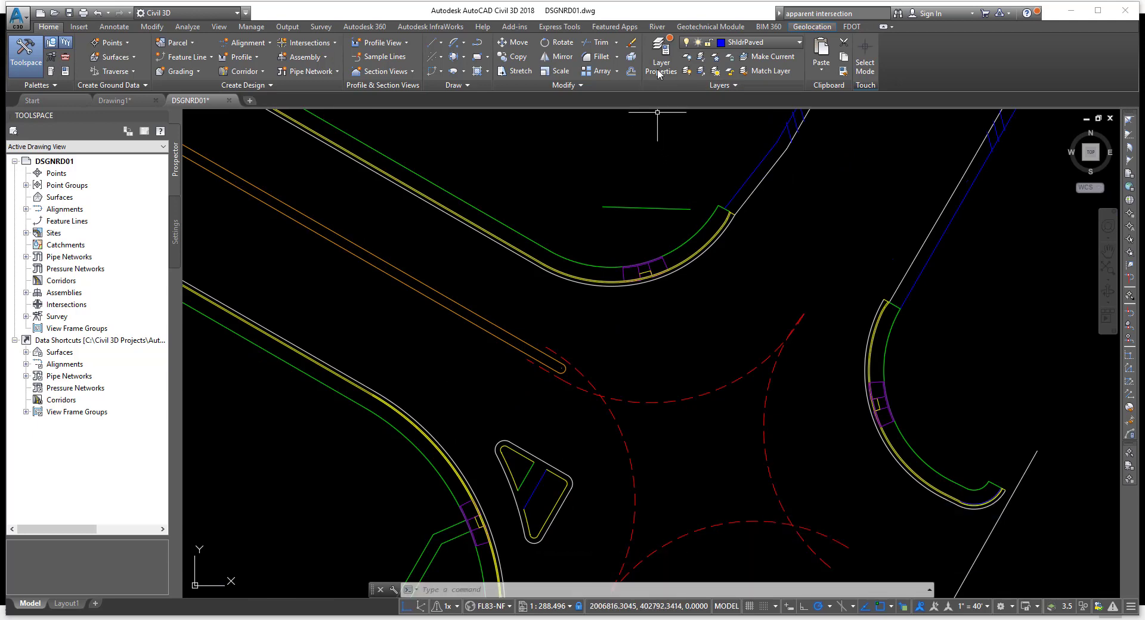
- Open the Layer Properties Manager and reposition it over the drawing so the whole palette fits on screen
{"action": "left_click", "coordinate": [660, 66]}
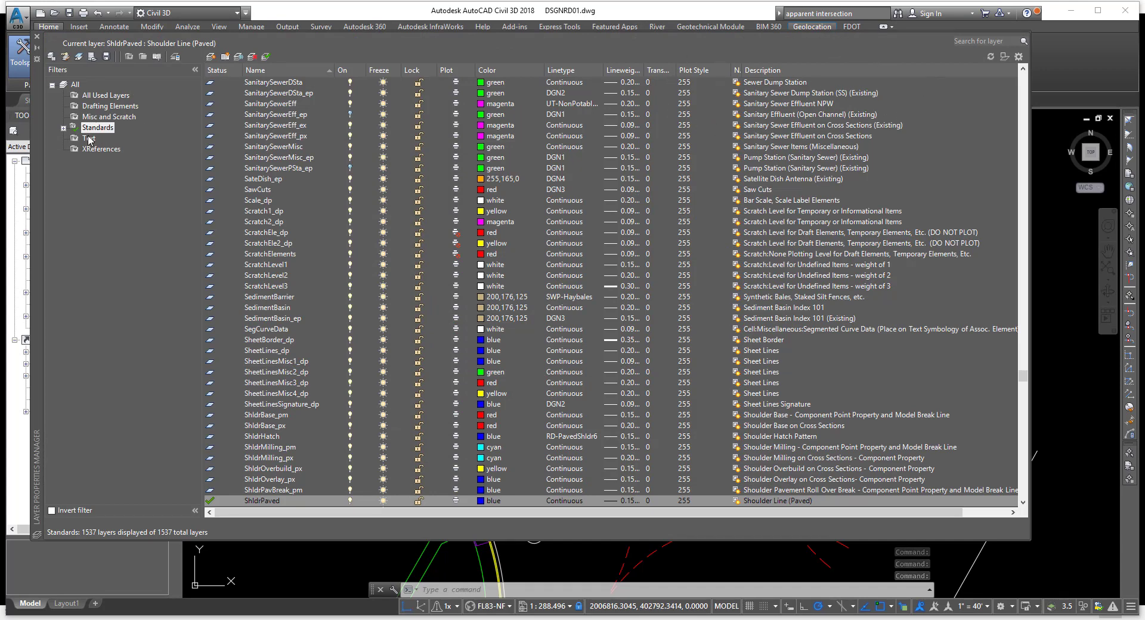
{"action": "left_click_drag", "start_coordinate": [38, 178], "coordinate": [151, 197]}
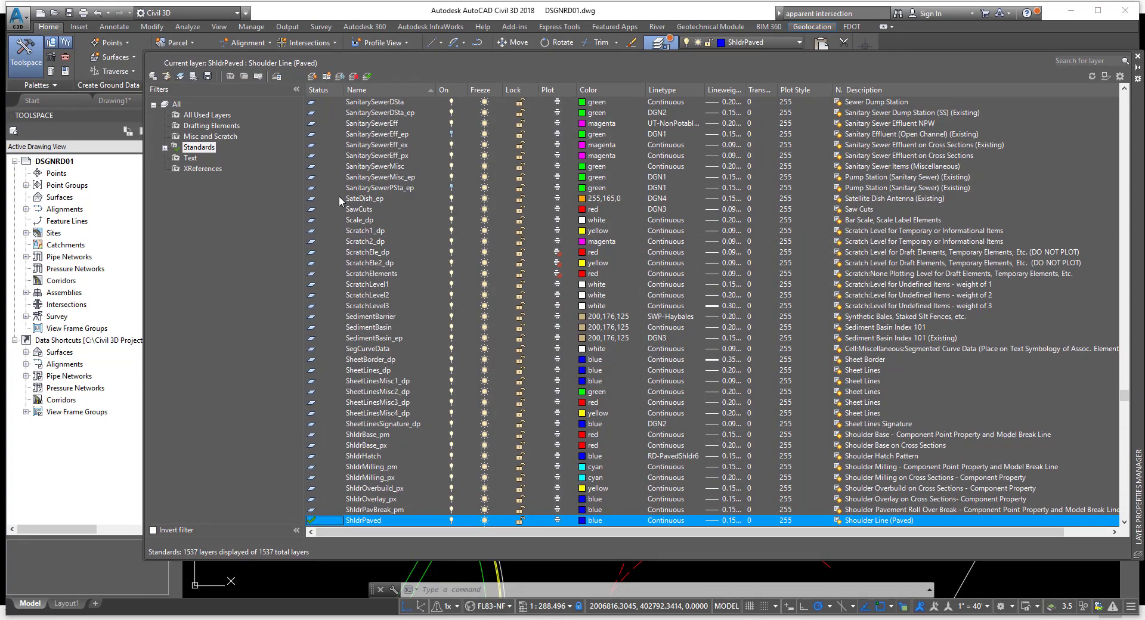
{"action": "left_click_drag", "start_coordinate": [339, 196], "coordinate": [438, 180]}
{"action": "left_click_drag", "start_coordinate": [1104, 156], "coordinate": [1086, 188]}
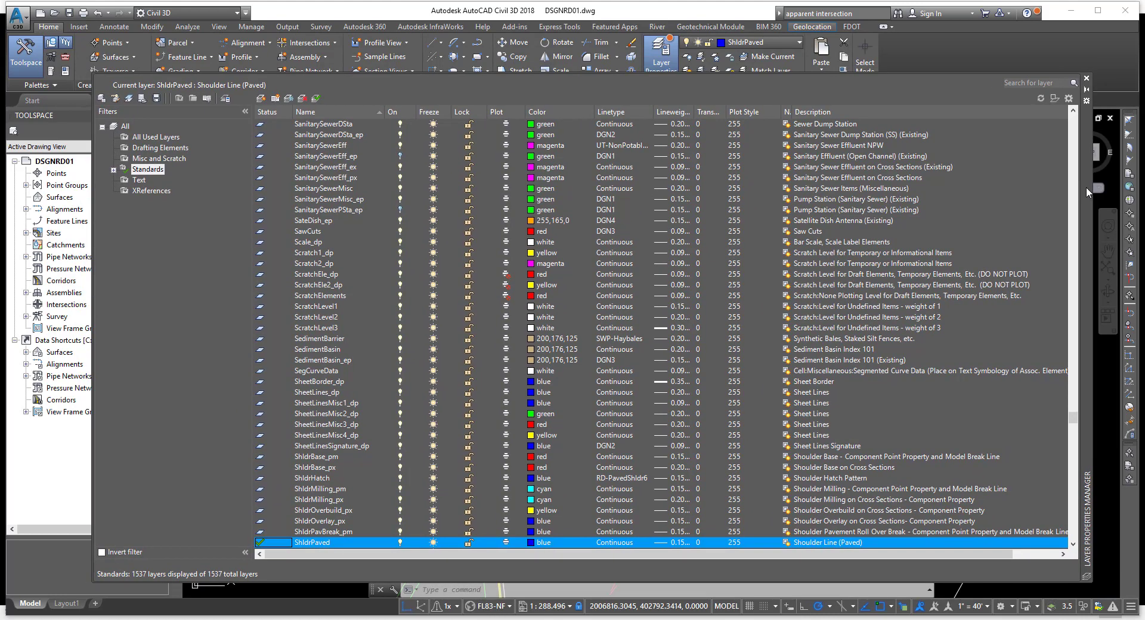
- Search the layer list for names starting with san*, and clear the search
{"action": "left_click", "coordinate": [1017, 82]}
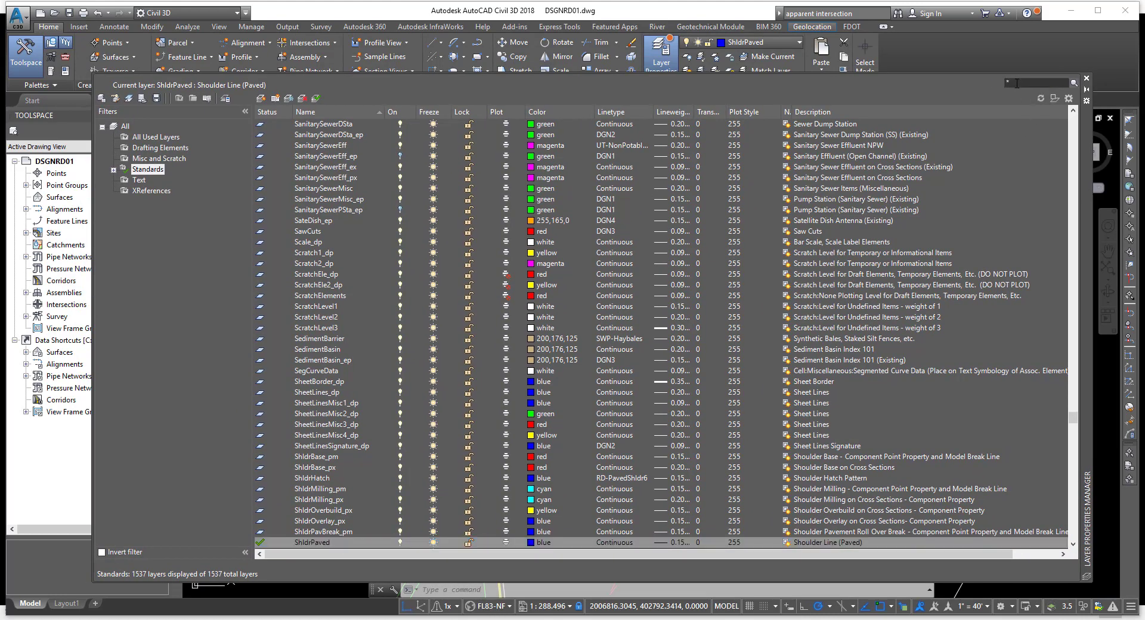
{"action": "key", "text": "BackSpace"}
{"action": "type", "text": "*"}
{"action": "type", "text": "sa"}
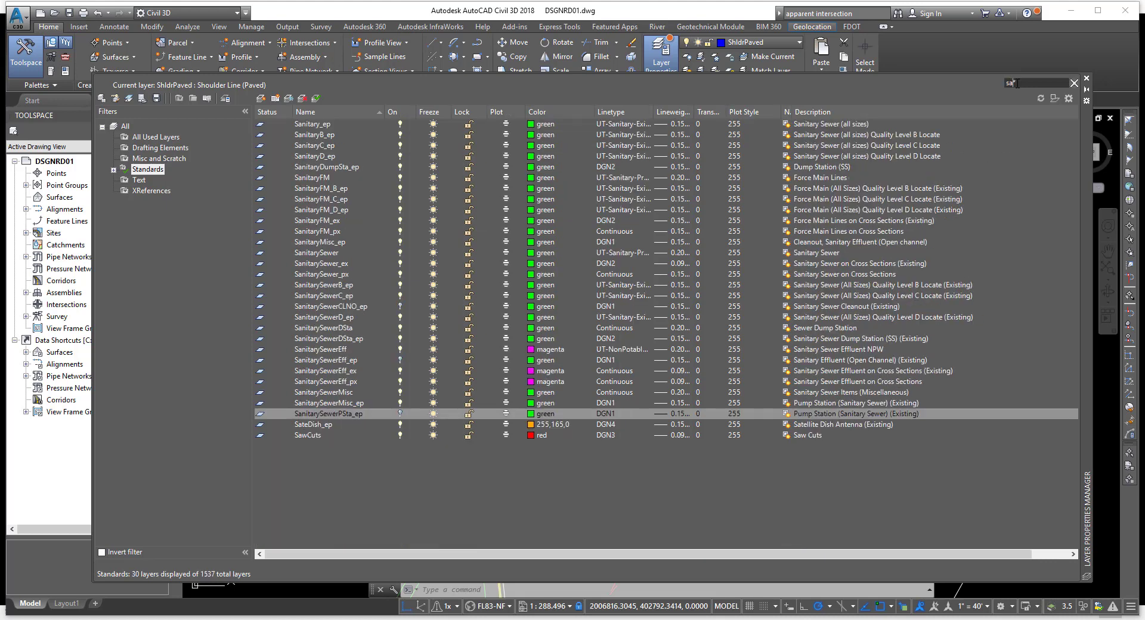
{"action": "type", "text": "n"}
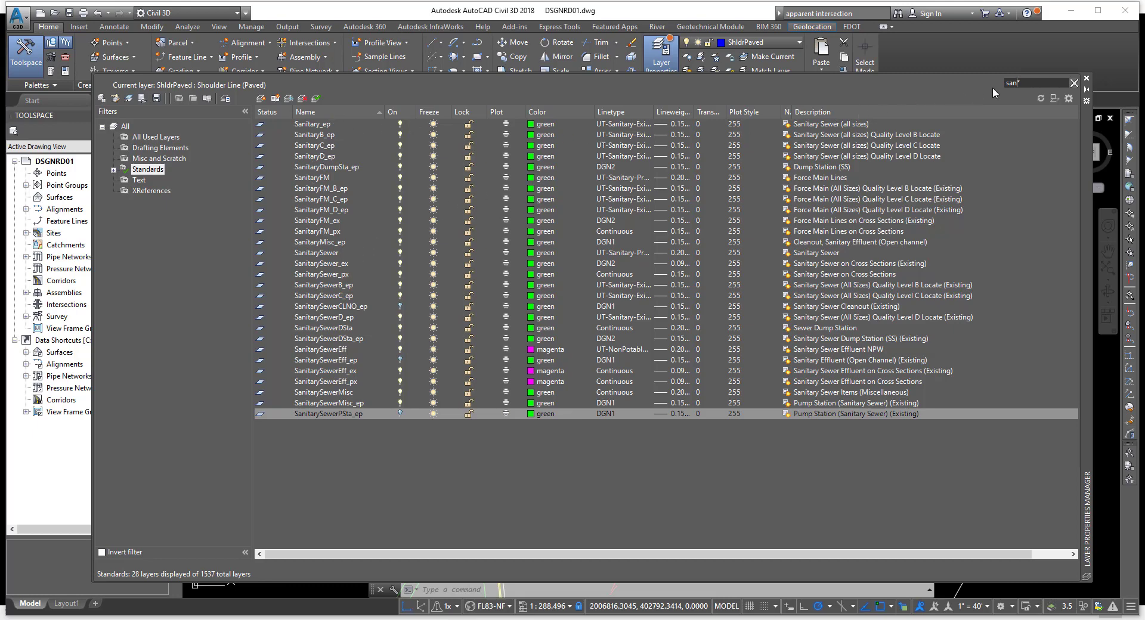
{"action": "left_click_drag", "start_coordinate": [1018, 83], "coordinate": [1006, 83]}
{"action": "key", "text": "BackSpace"}
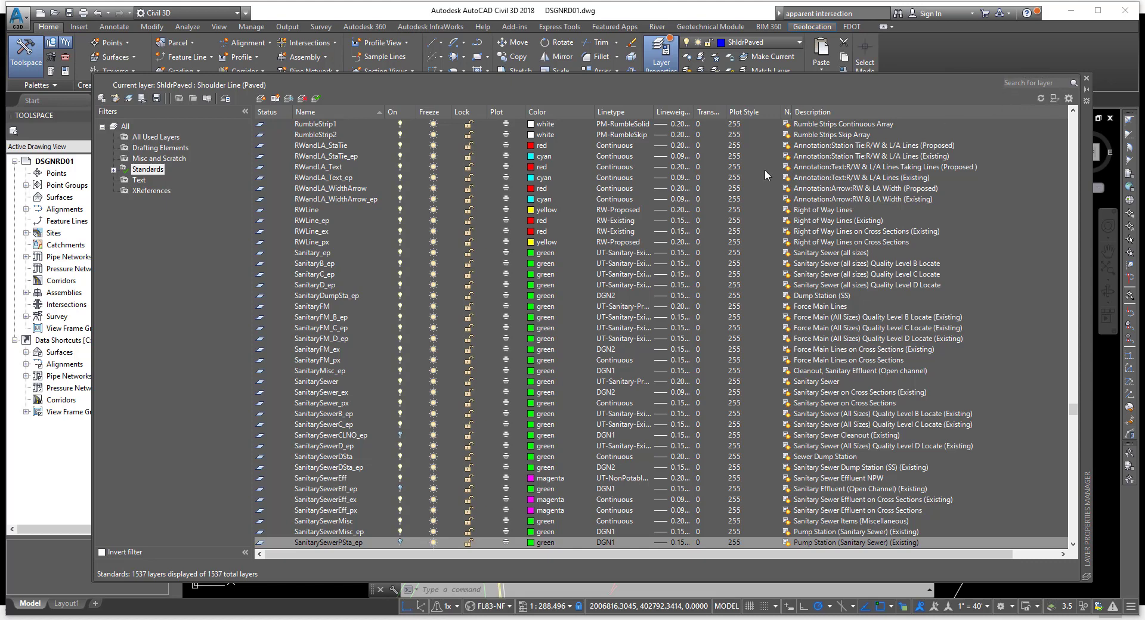
- Select the SanitaryB_ep layer in the full layer list, and close the Layer Properties Manager
{"action": "left_click", "coordinate": [319, 263]}
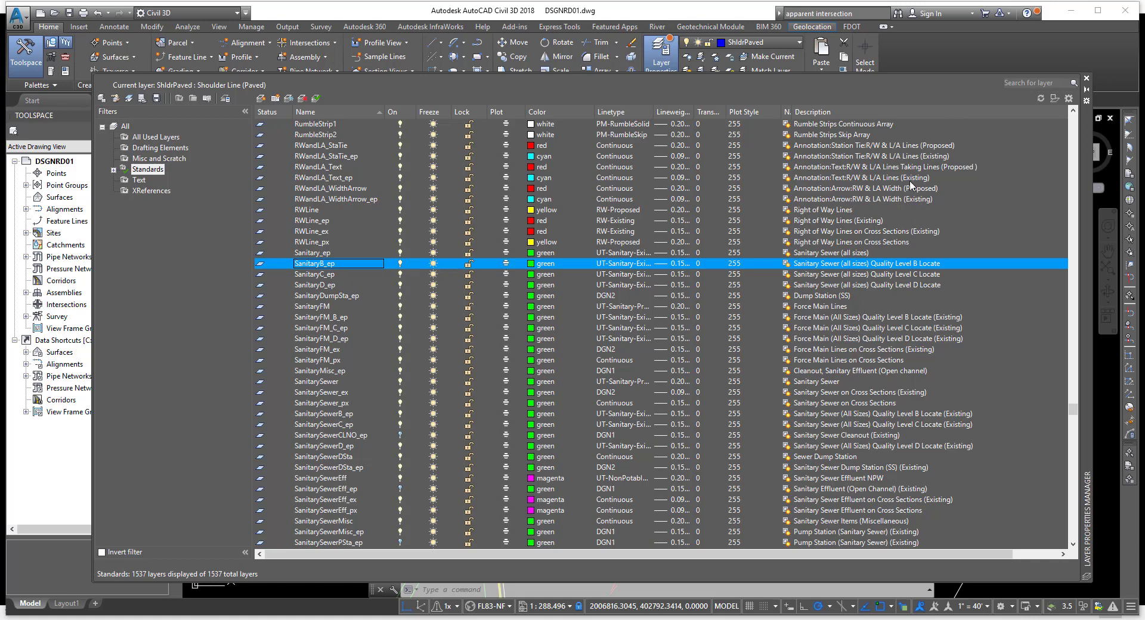
{"action": "left_click", "coordinate": [1087, 77]}
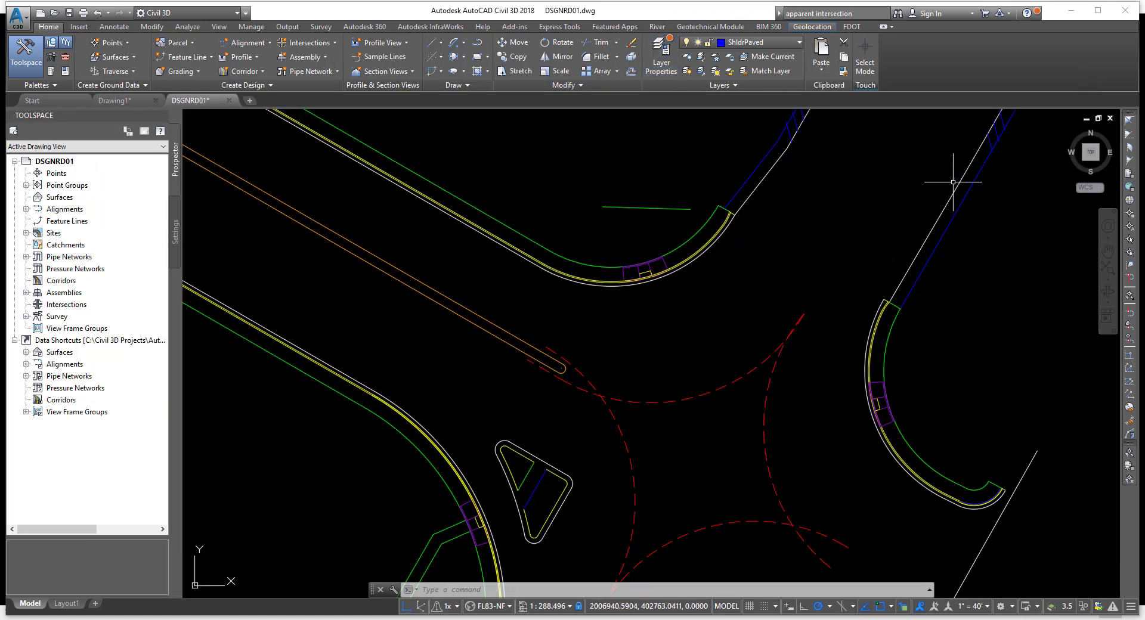
{"action": "key", "text": "Escape"}
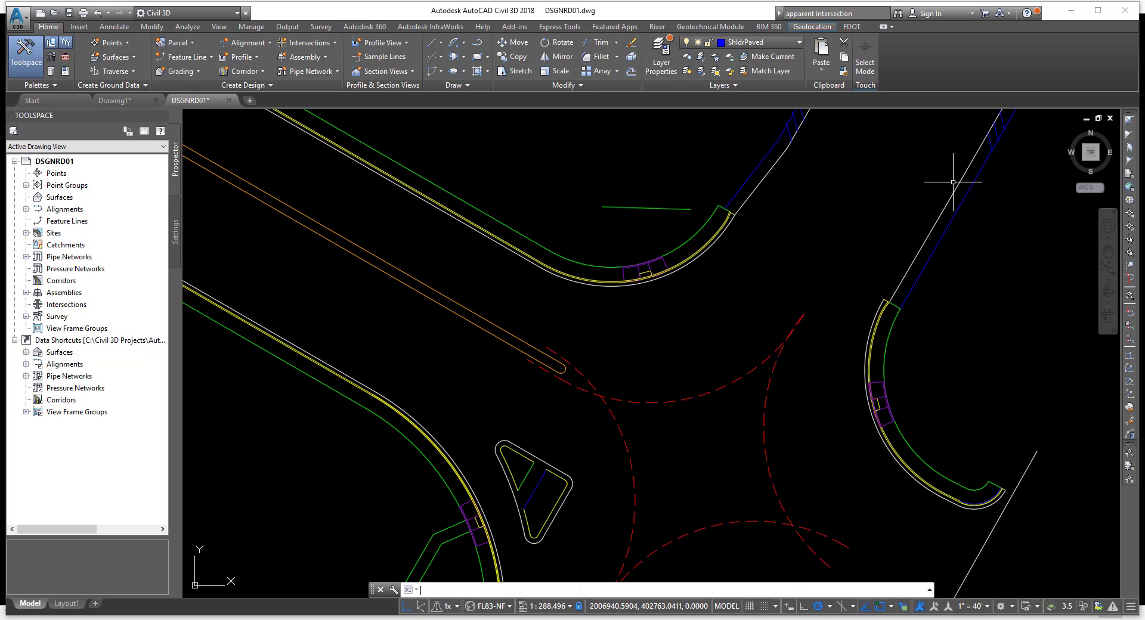
- Reopen the Layer Properties Manager, try to delete the current ShldrPaved layer, and close the manager
{"action": "left_click", "coordinate": [660, 60]}
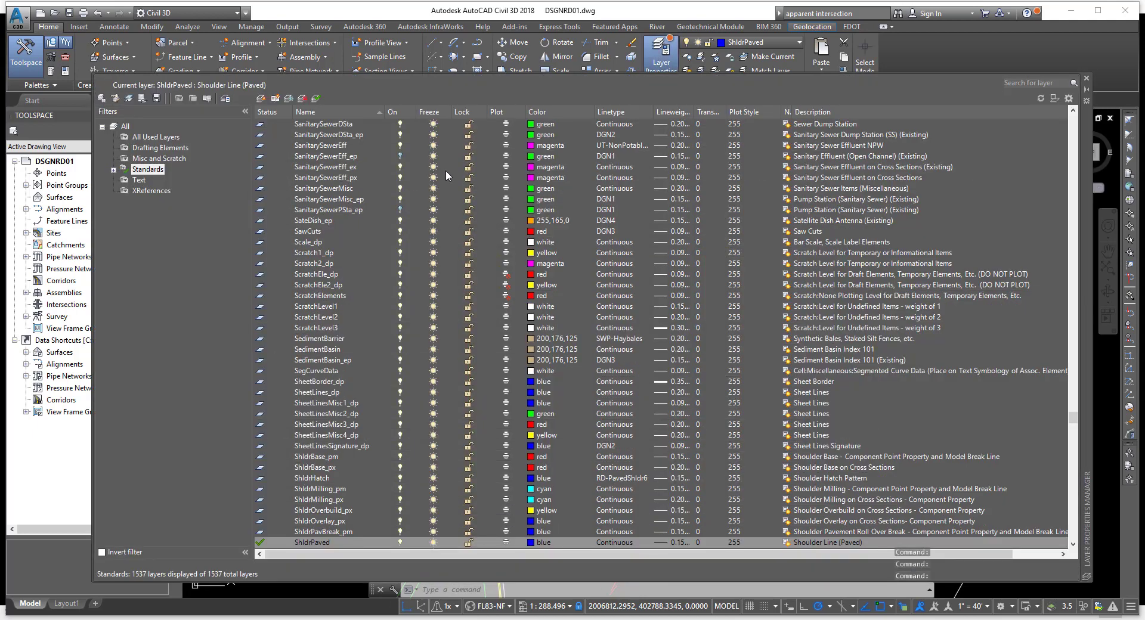
{"action": "double_click", "coordinate": [321, 543]}
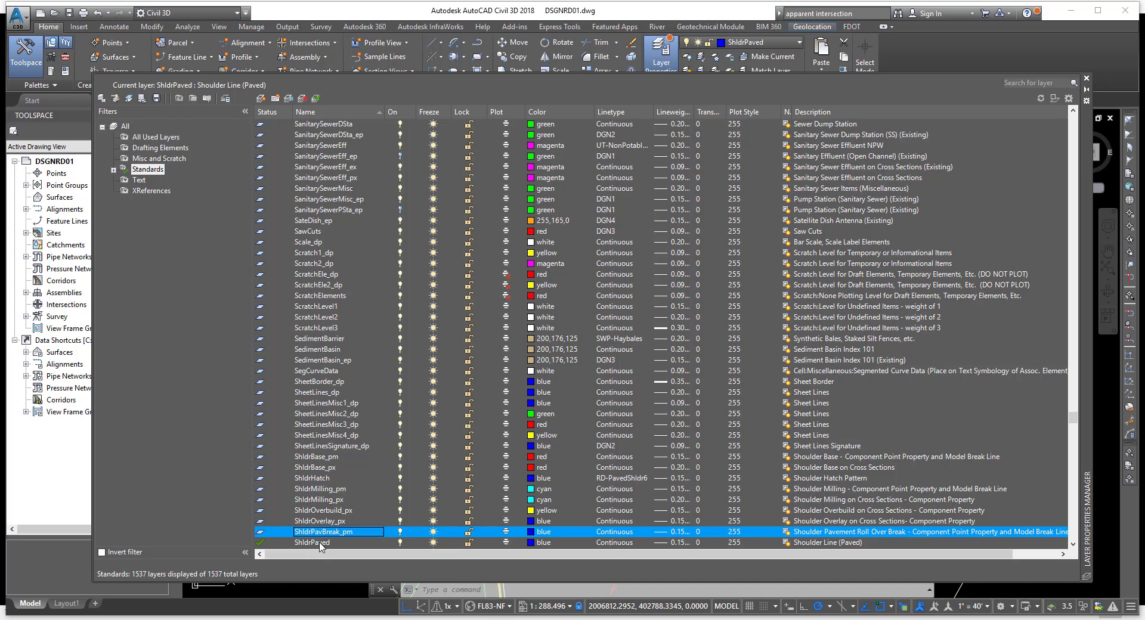
{"action": "right_click", "coordinate": [286, 545]}
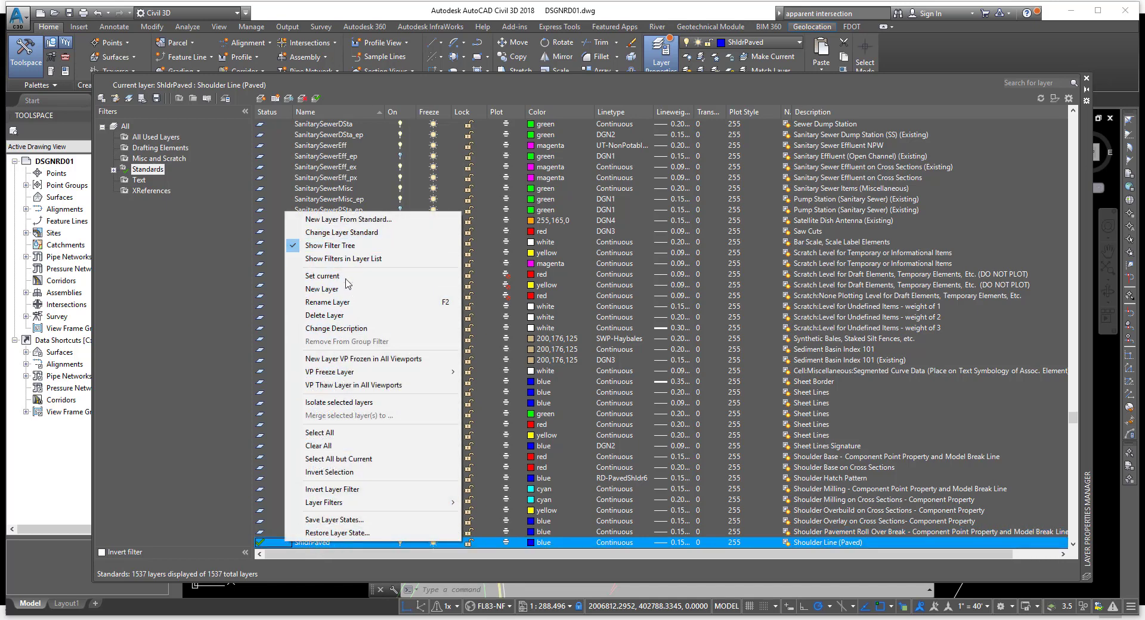
{"action": "left_click", "coordinate": [339, 320]}
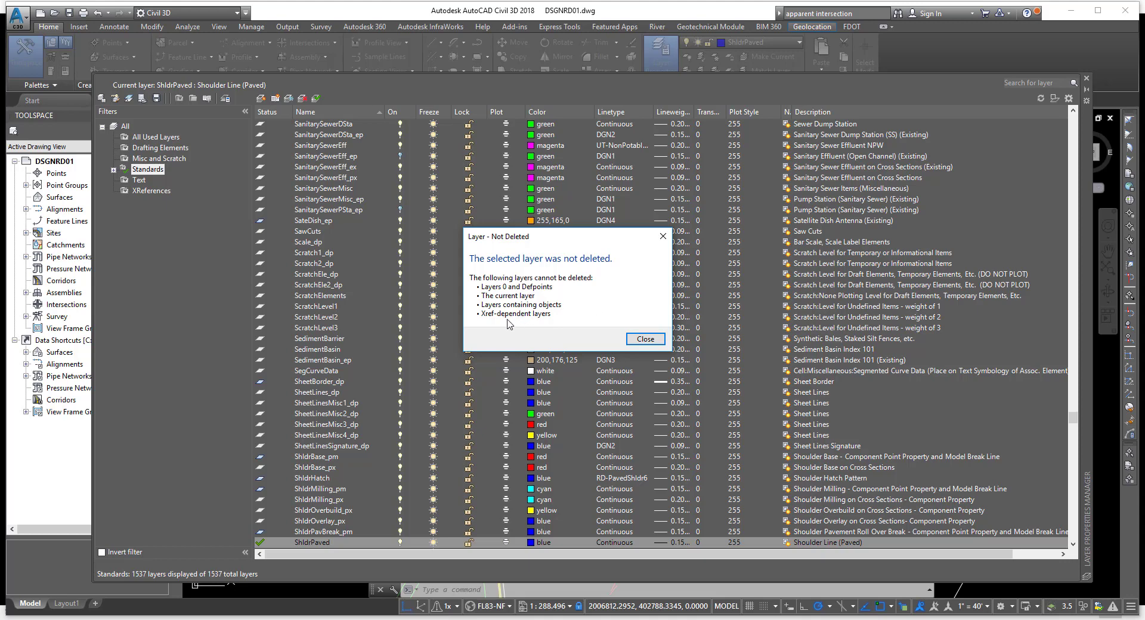
{"action": "left_click", "coordinate": [639, 338]}
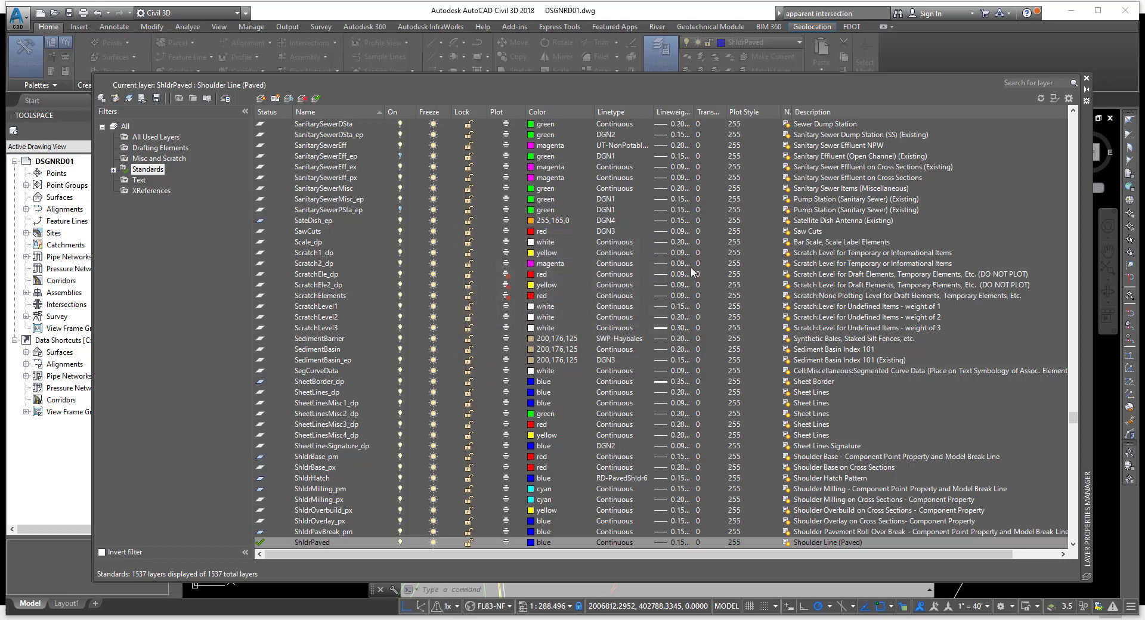
{"action": "left_click", "coordinate": [1086, 78]}
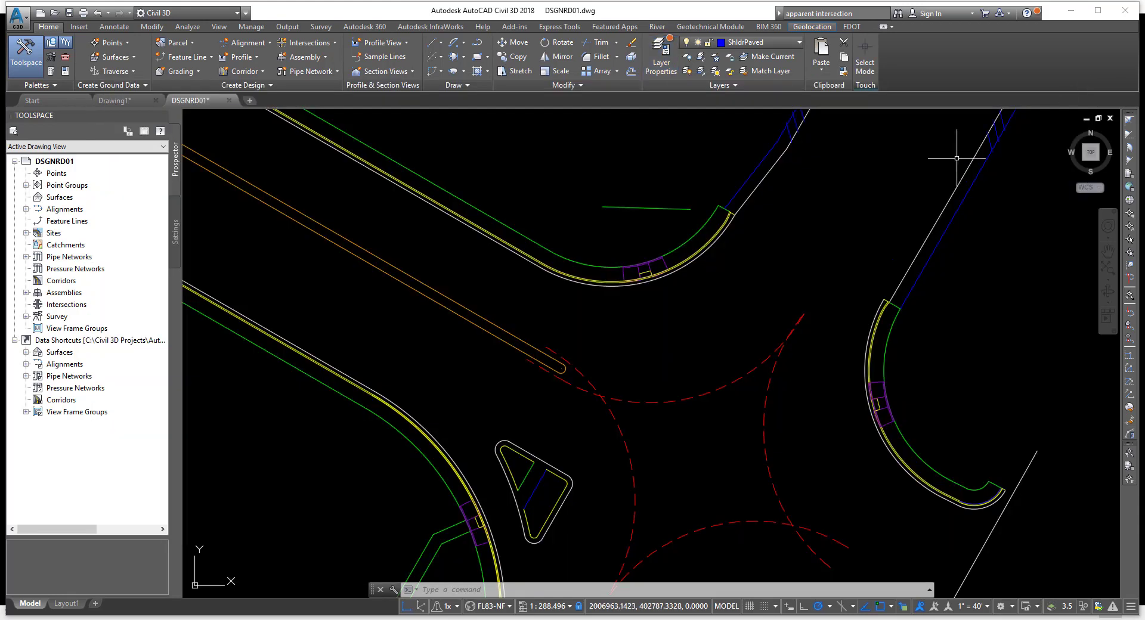
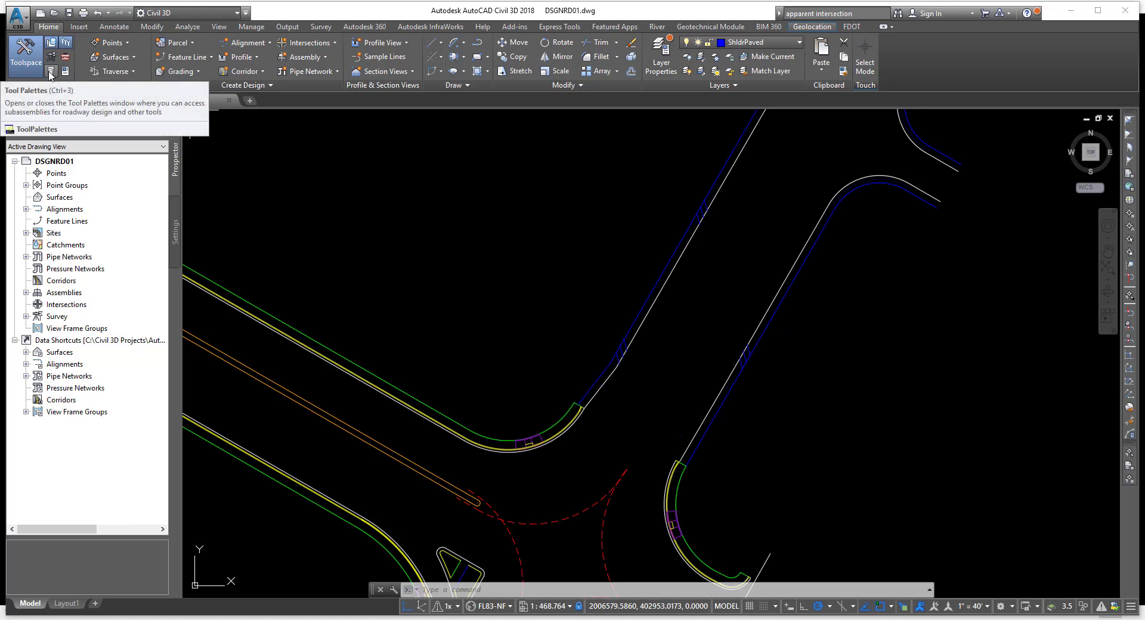
- Open the Tool Palettes and switch to the FDOT Structures palette group
{"action": "left_click", "coordinate": [52, 72]}
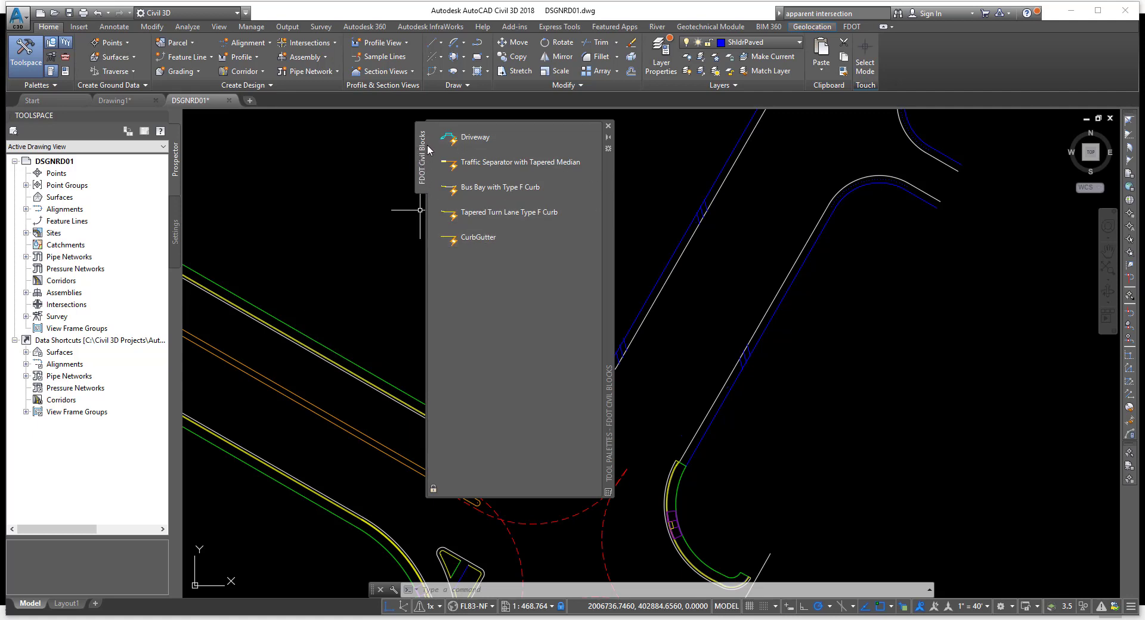
{"action": "right_click", "coordinate": [609, 192]}
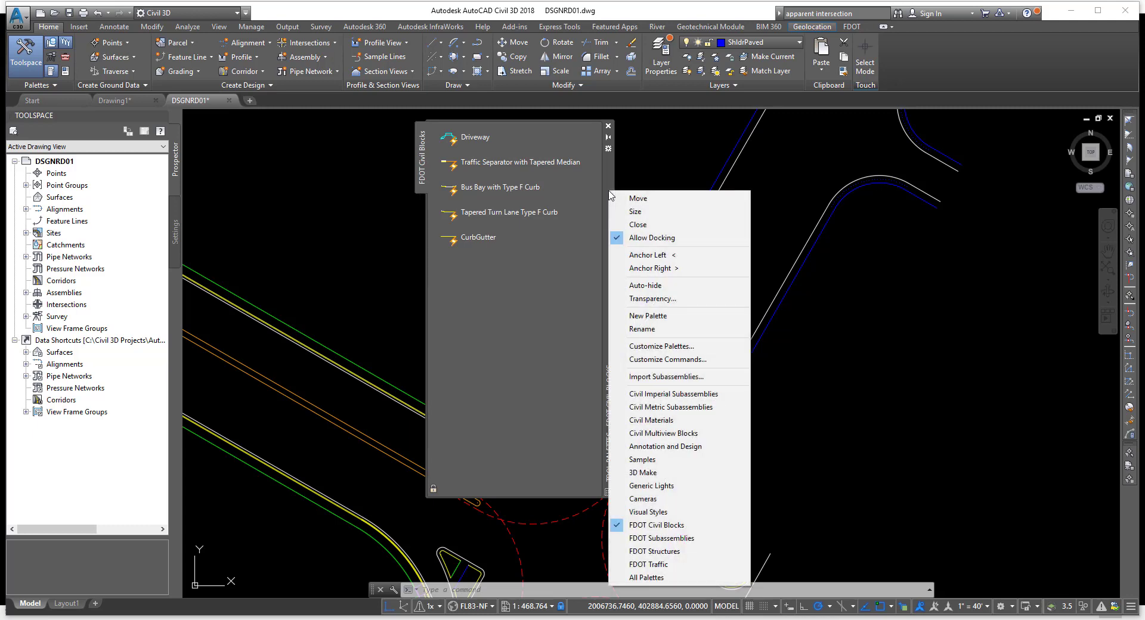
{"action": "right_click", "coordinate": [606, 170]}
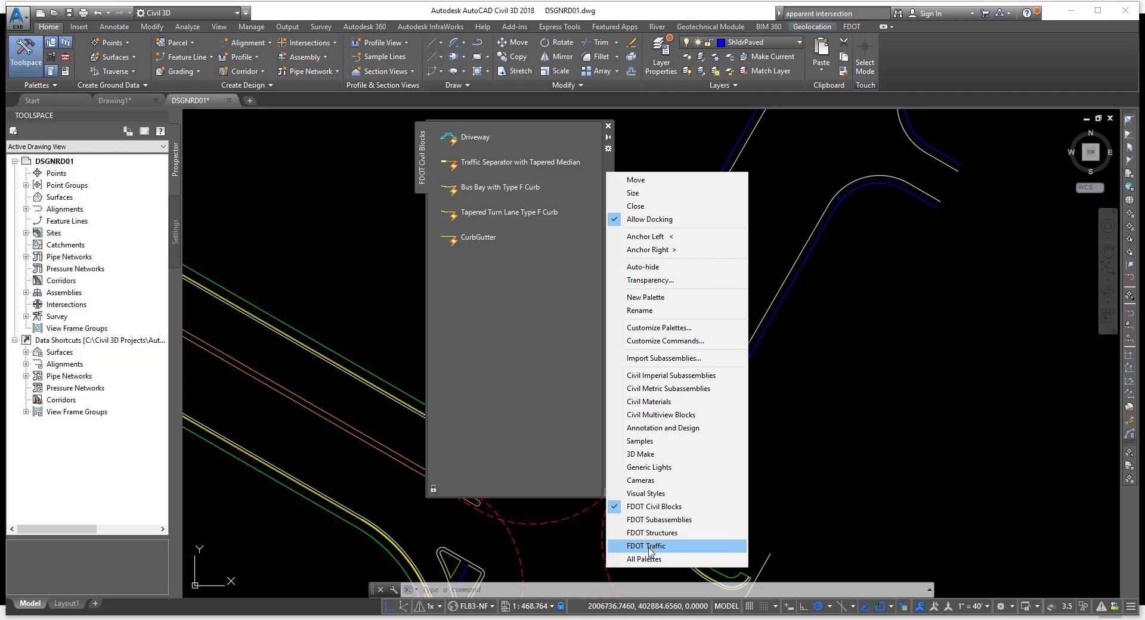
{"action": "left_click", "coordinate": [650, 532]}
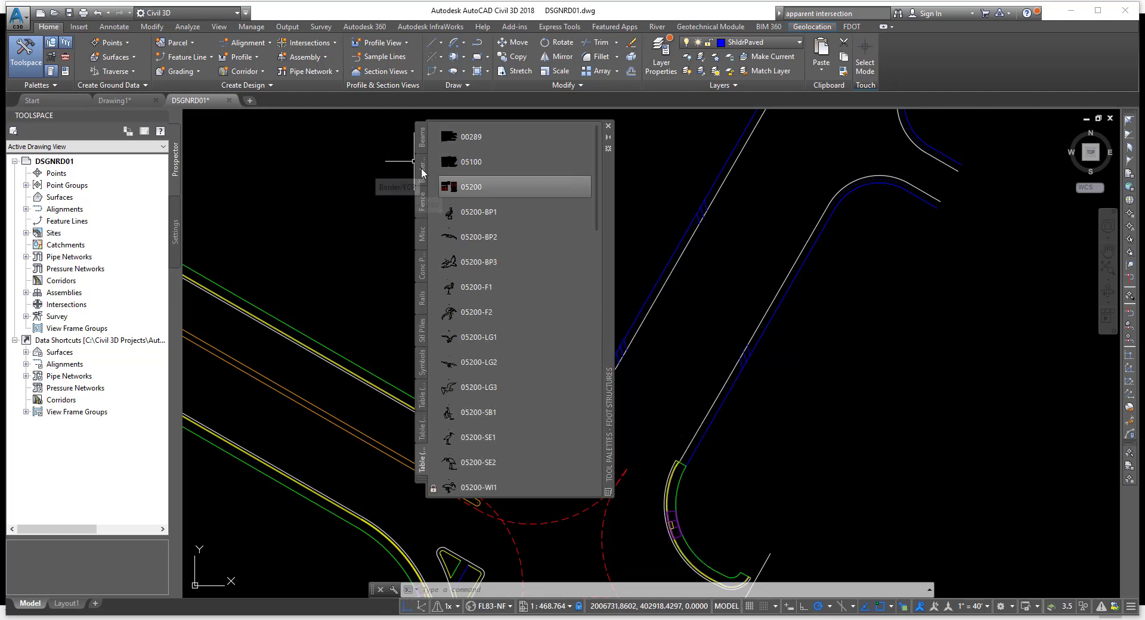
- Browse the border, Beams and Fence palettes of the FDOT Structures group
{"action": "left_click", "coordinate": [422, 172]}
{"action": "left_click", "coordinate": [422, 141]}
{"action": "left_click", "coordinate": [422, 200]}
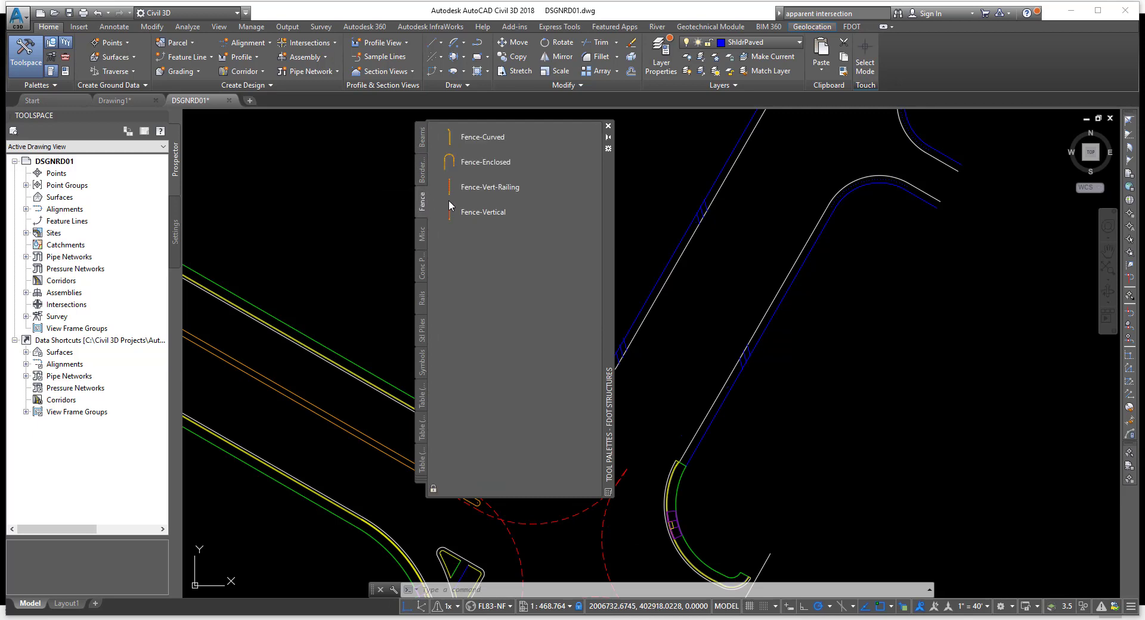
- Switch to the FDOT Civil Blocks palette group and insert the Traffic Separator with Tapered Median along the side road's edge line
{"action": "right_click", "coordinate": [607, 221]}
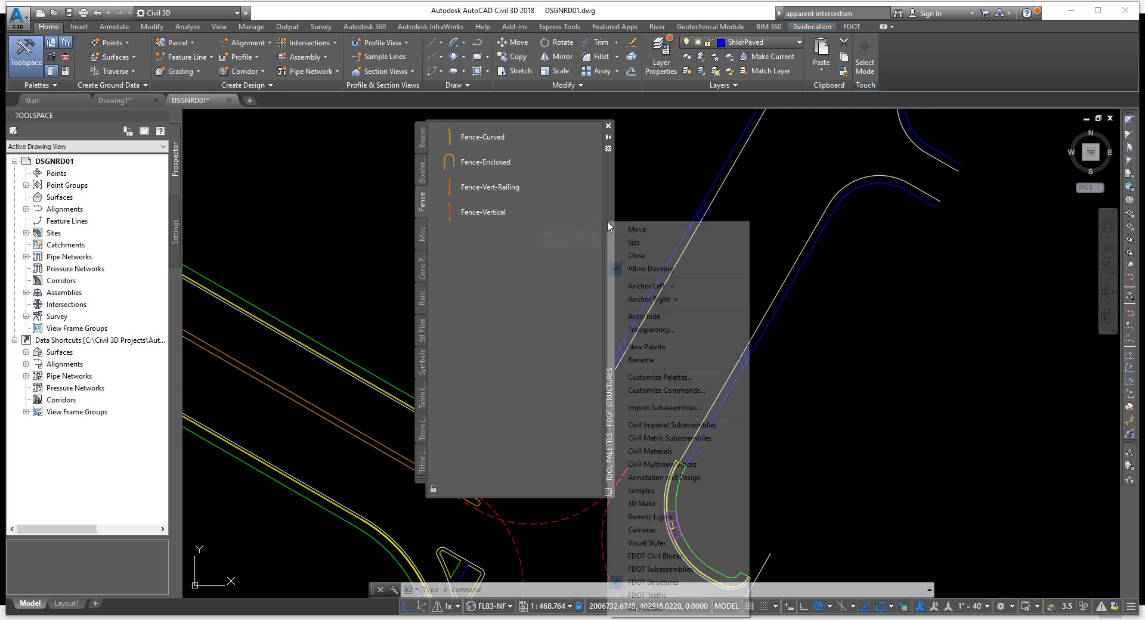
{"action": "left_click", "coordinate": [660, 556]}
{"action": "middle_click_drag", "start_coordinate": [743, 324], "coordinate": [787, 363]}
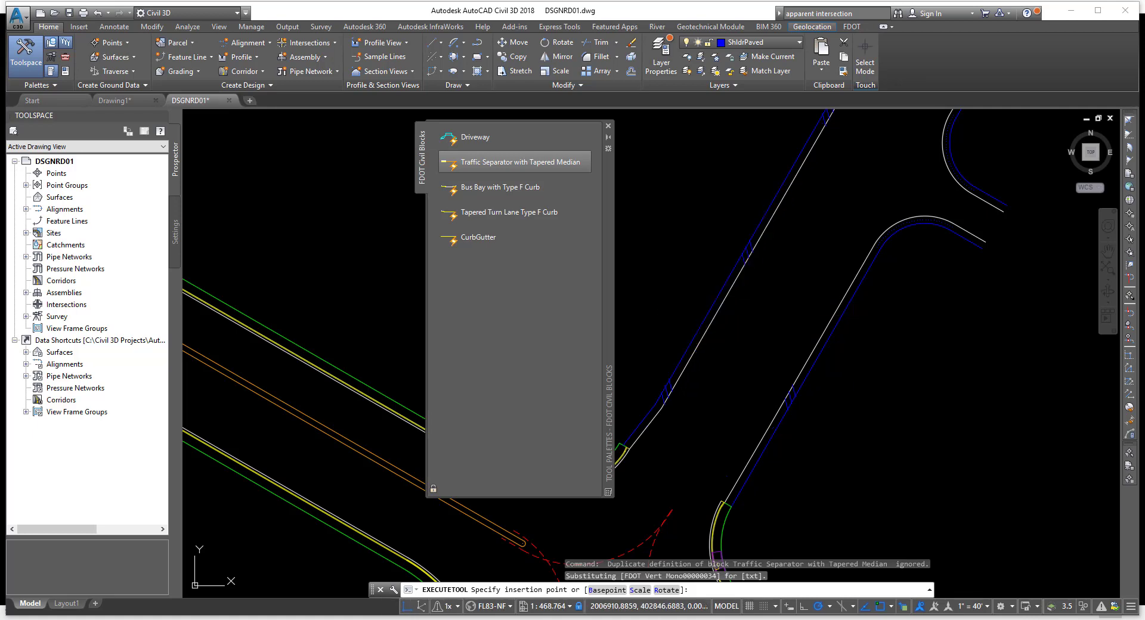
{"action": "left_click", "coordinate": [723, 309]}
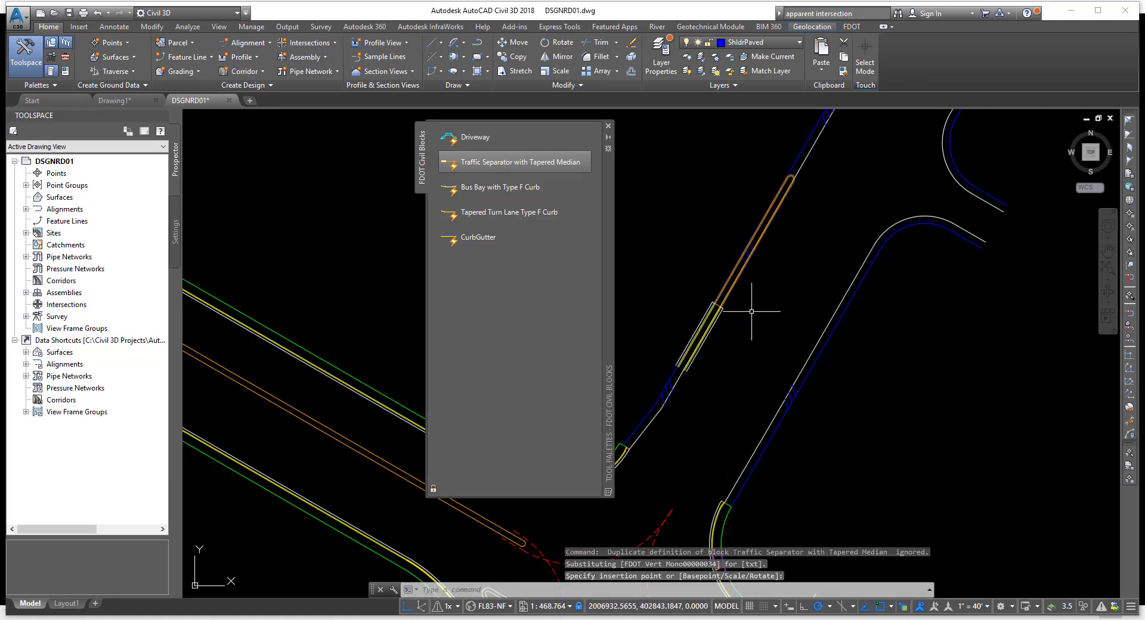
- Move the inserted traffic separator block from the edge line to the middle of the side road
{"action": "scroll", "coordinate": [752, 310], "scroll_direction": "up", "scroll_amount": 2}
{"action": "type", "text": "m"}
{"action": "key", "text": "Return"}
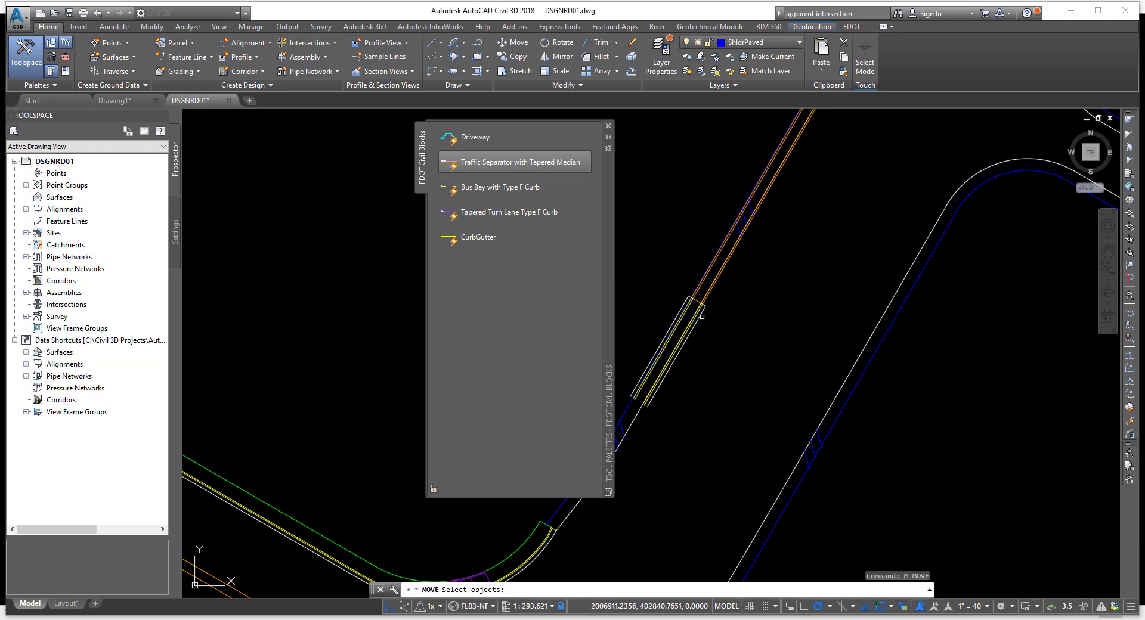
{"action": "left_click", "coordinate": [701, 316]}
{"action": "key", "text": "Return"}
{"action": "left_click", "coordinate": [706, 306]}
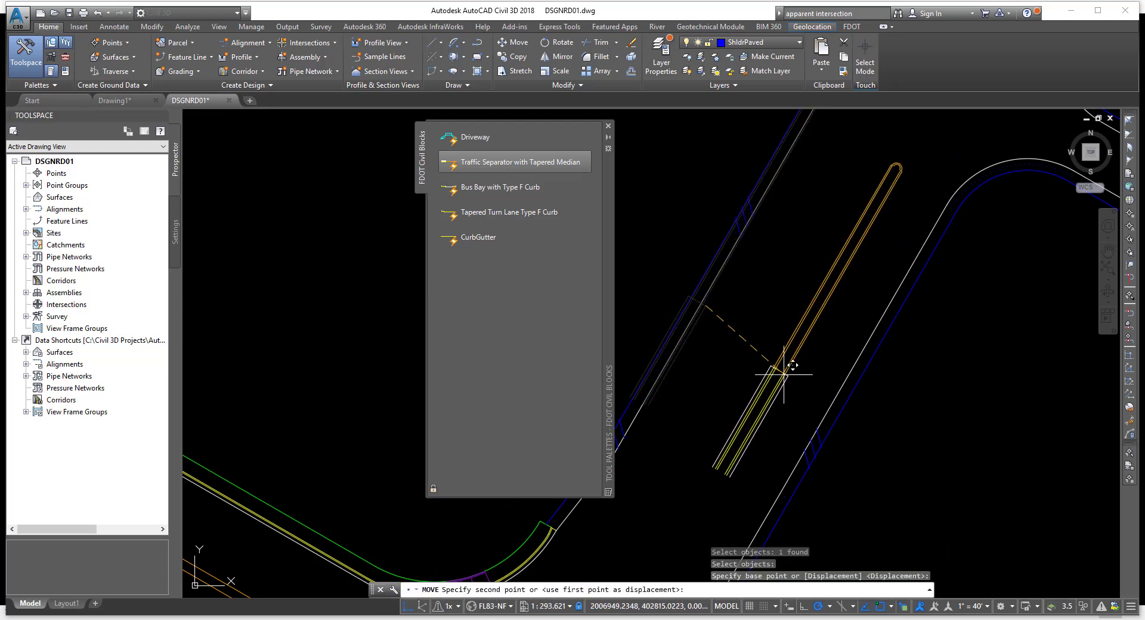
{"action": "left_click", "coordinate": [767, 373]}
{"action": "mouse_move", "coordinate": [793, 345]}
{"action": "middle_mouse_down"}
{"action": "mouse_move", "coordinate": [827, 283]}
{"action": "mouse_move", "coordinate": [805, 340]}
{"action": "middle_mouse_up"}
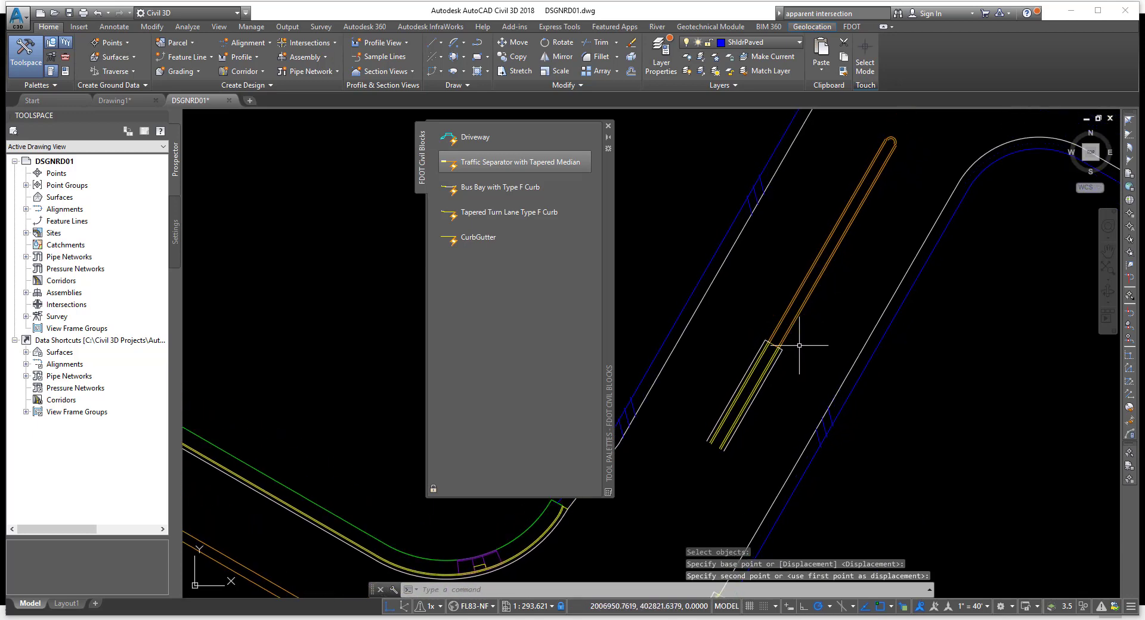
- Select the traffic separator block and lengthen its yellow curbed end toward the intersection with the end grip
{"action": "left_click", "coordinate": [769, 371]}
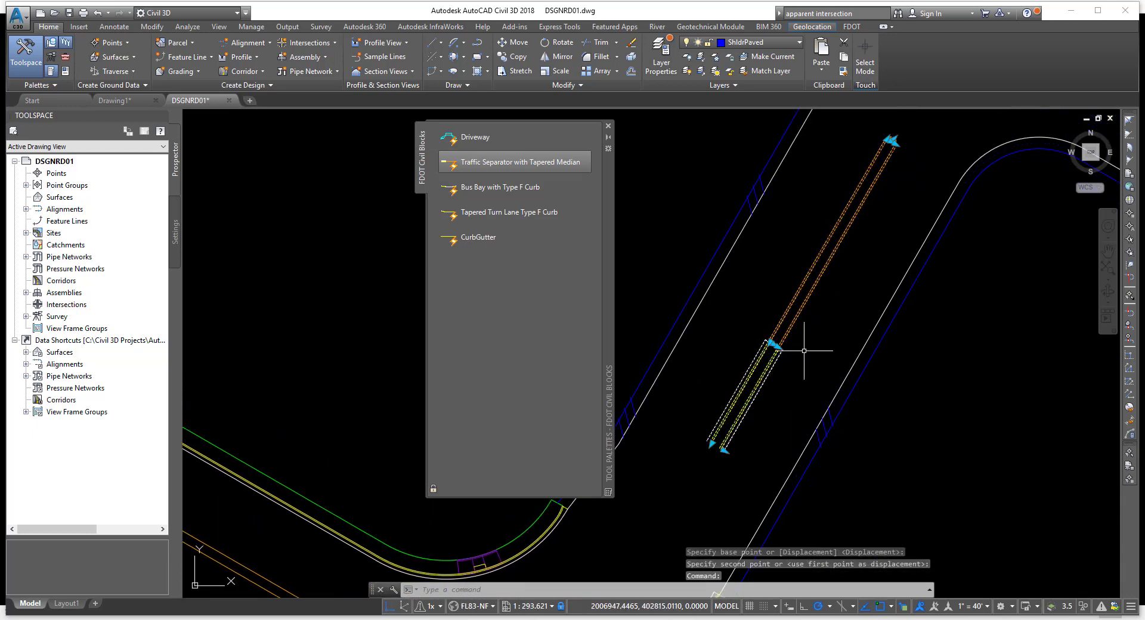
{"action": "mouse_move", "coordinate": [802, 370]}
{"action": "middle_mouse_down"}
{"action": "mouse_move", "coordinate": [824, 321]}
{"action": "mouse_move", "coordinate": [819, 328]}
{"action": "middle_mouse_up"}
{"action": "scroll", "coordinate": [734, 358], "scroll_direction": "up", "scroll_amount": 4}
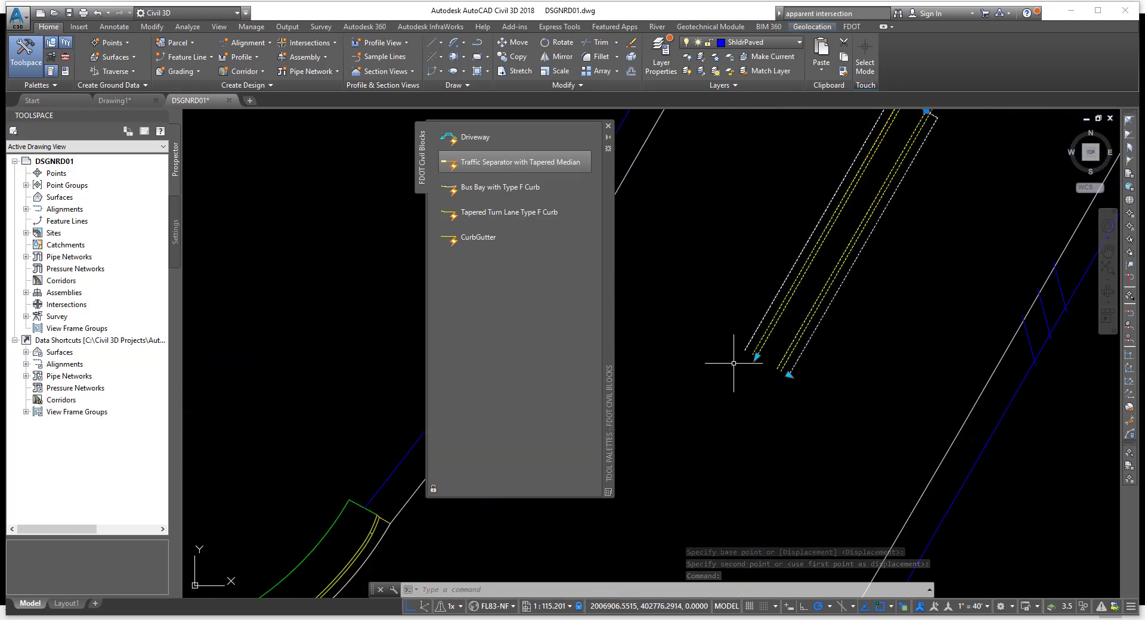
{"action": "middle_click_drag", "start_coordinate": [734, 363], "coordinate": [736, 327]}
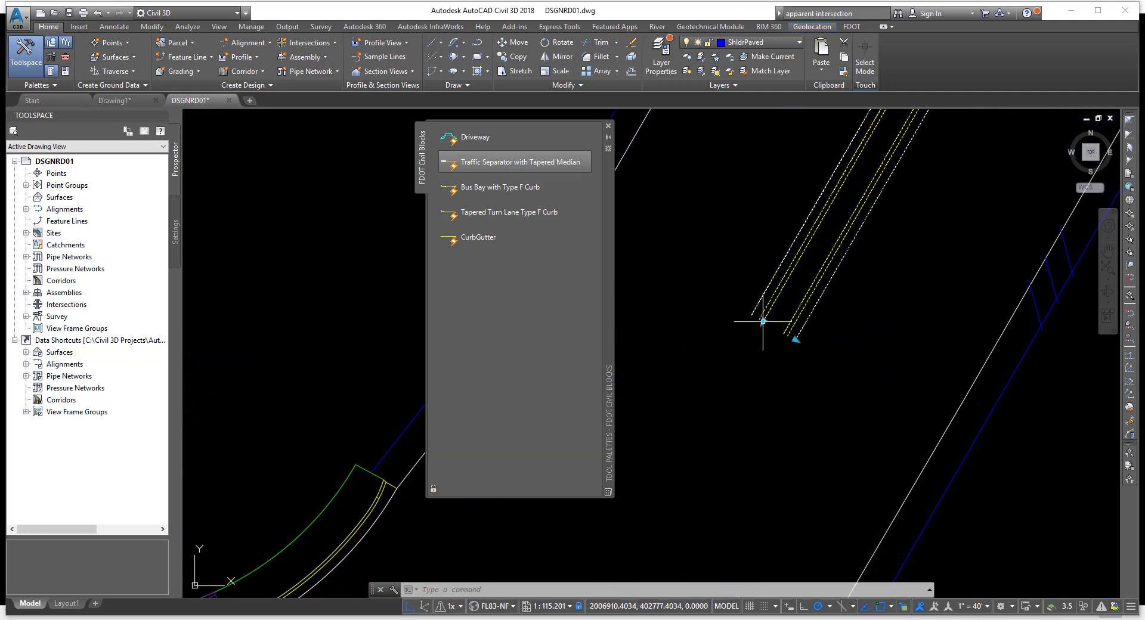
{"action": "left_click", "coordinate": [763, 322]}
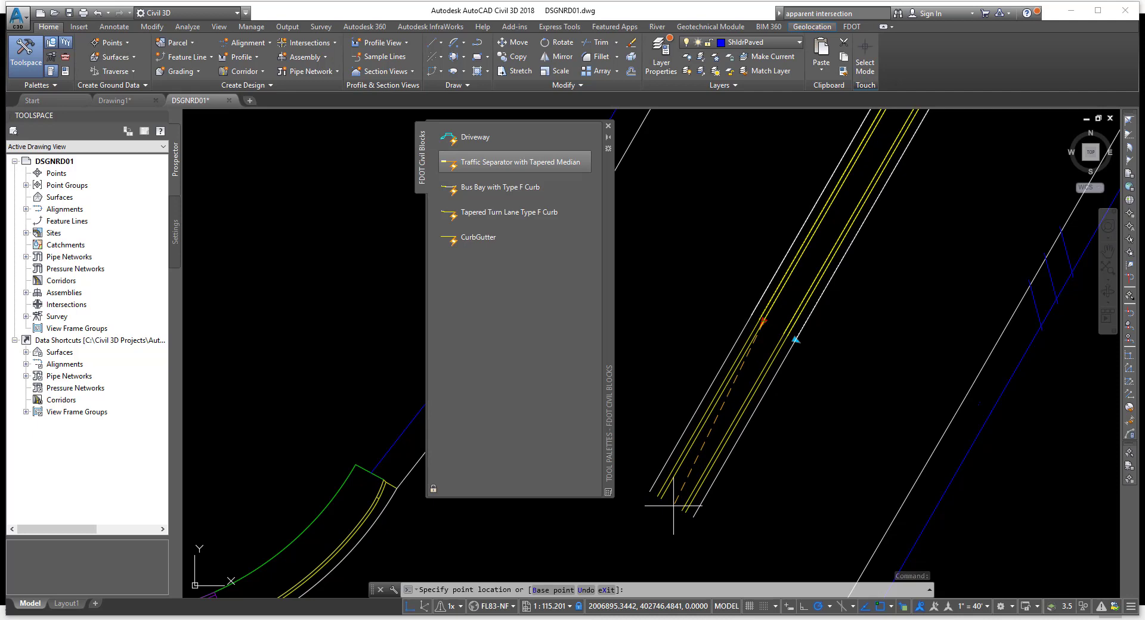
{"action": "left_click", "coordinate": [673, 505]}
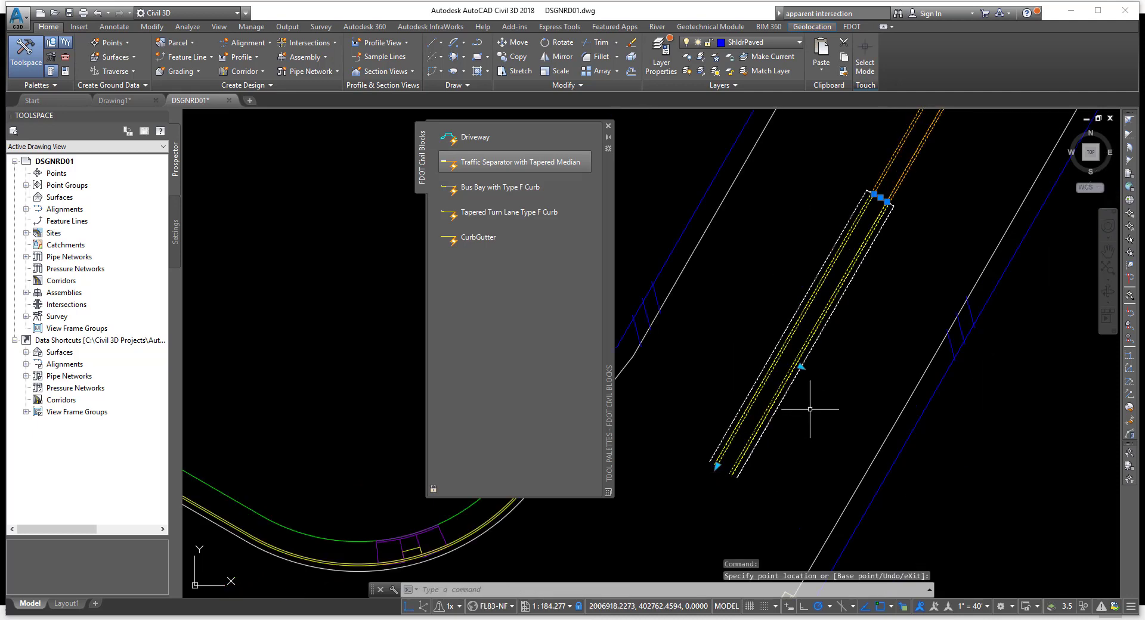
- Flare one leg of the traffic separator outward with its side grip to taper the median, and deselect the block
{"action": "left_click", "coordinate": [794, 342]}
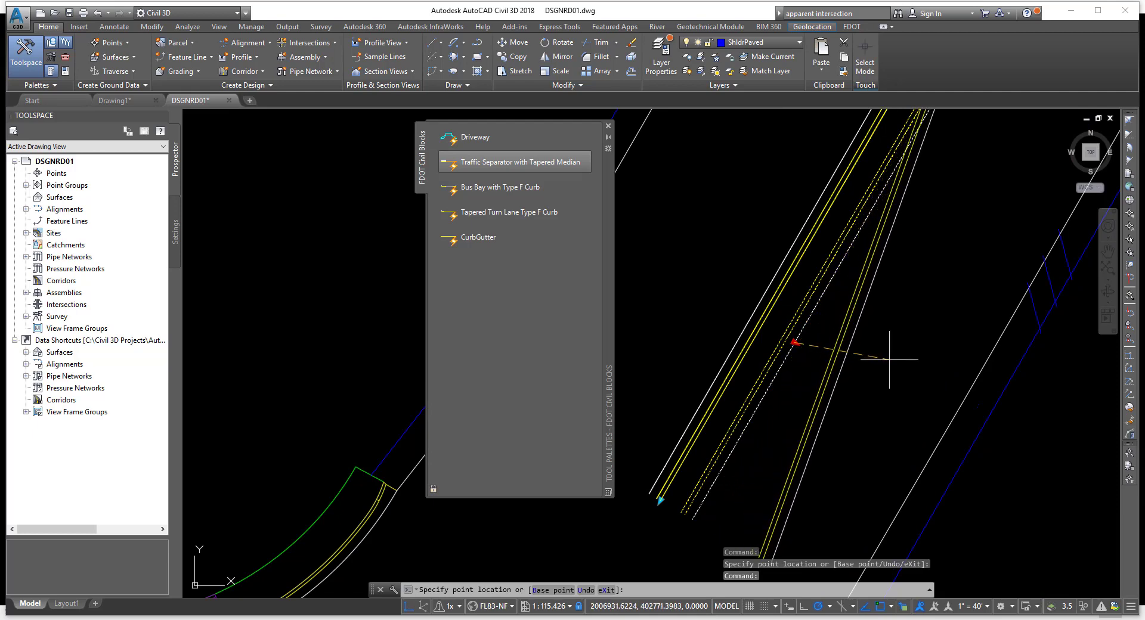
{"action": "left_click", "coordinate": [877, 358]}
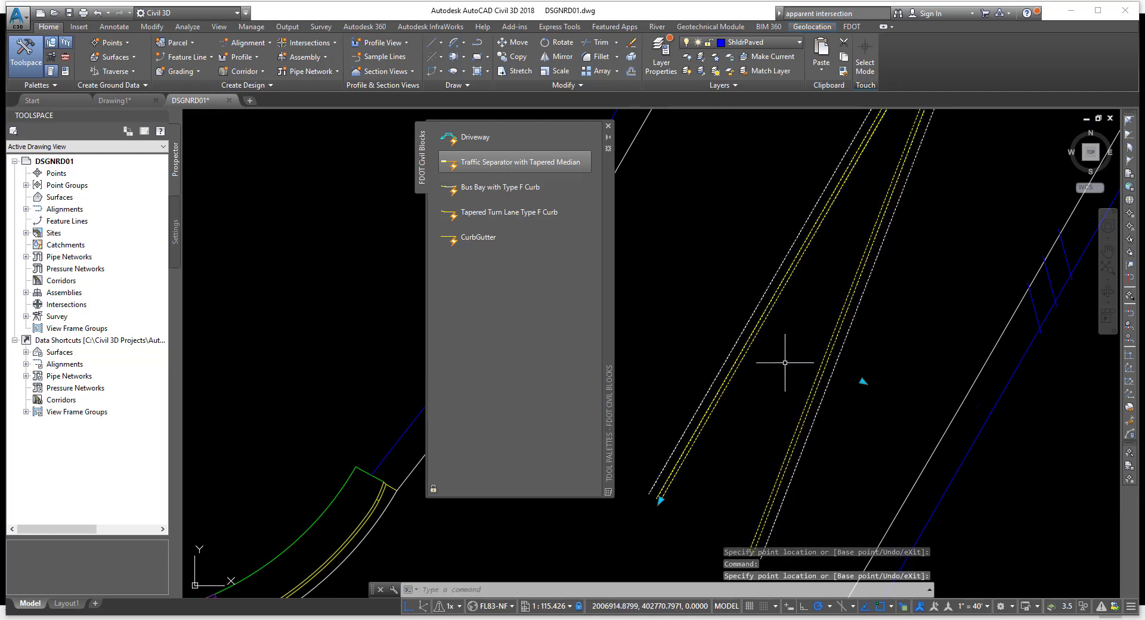
{"action": "scroll", "coordinate": [766, 362], "scroll_direction": "down", "scroll_amount": 3}
{"action": "middle_click_drag", "start_coordinate": [766, 361], "coordinate": [711, 405]}
{"action": "scroll", "coordinate": [732, 374], "scroll_direction": "down", "scroll_amount": 2}
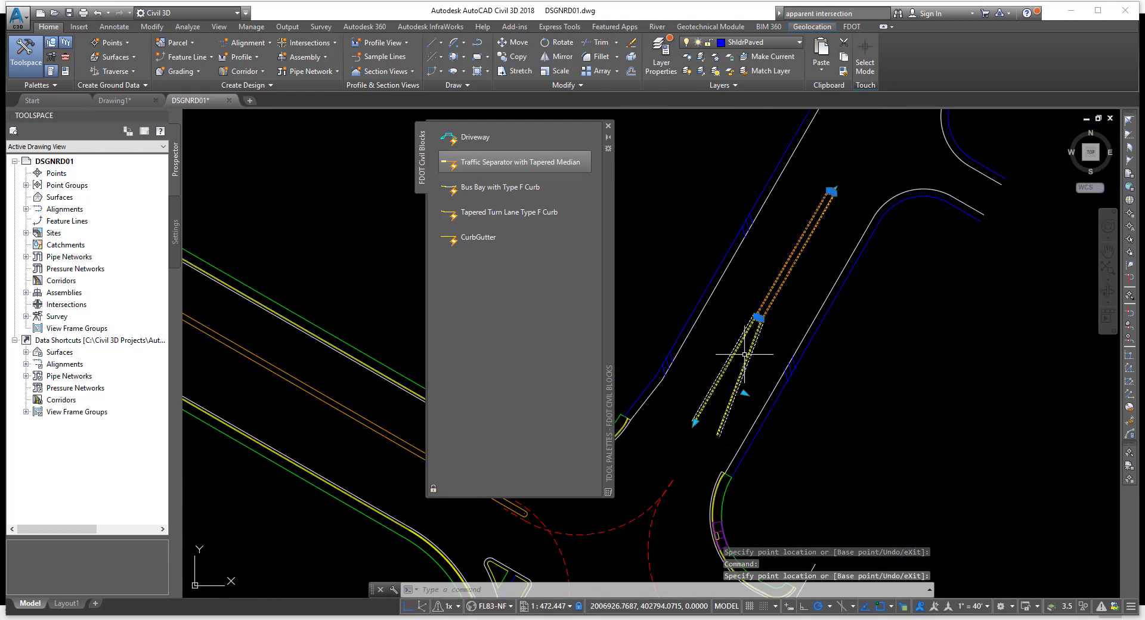
{"action": "key", "text": "Escape"}
{"action": "type", "text": "e"}
{"action": "key", "text": "Return"}
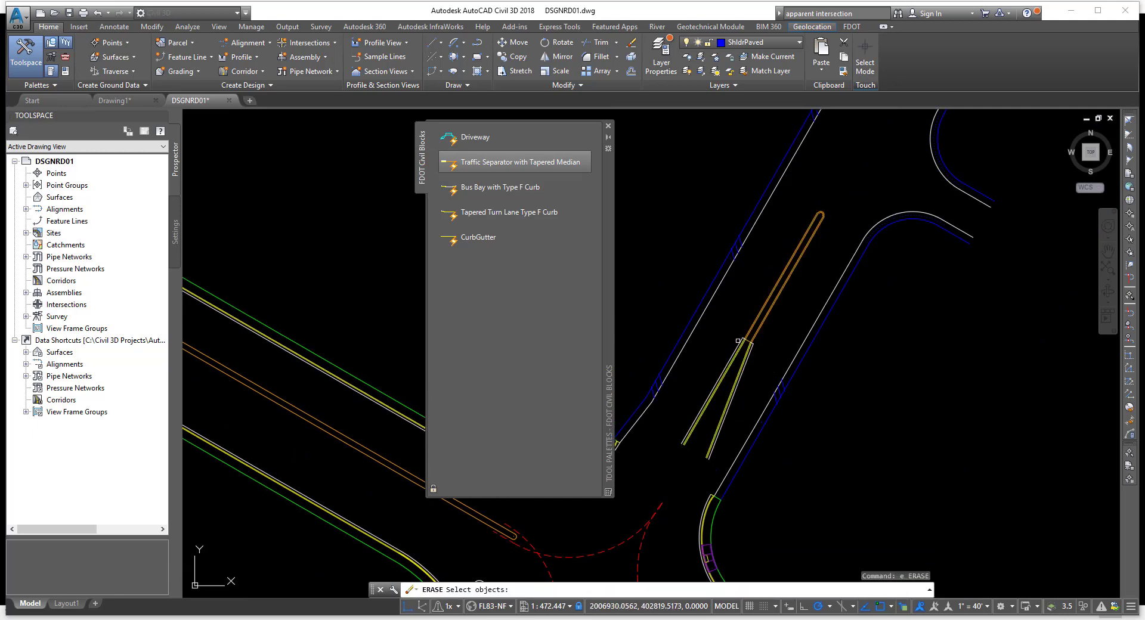
{"action": "key", "text": "Escape"}
- Switch the Tool Palettes to the FDOT Structures group
{"action": "right_click", "coordinate": [606, 202]}
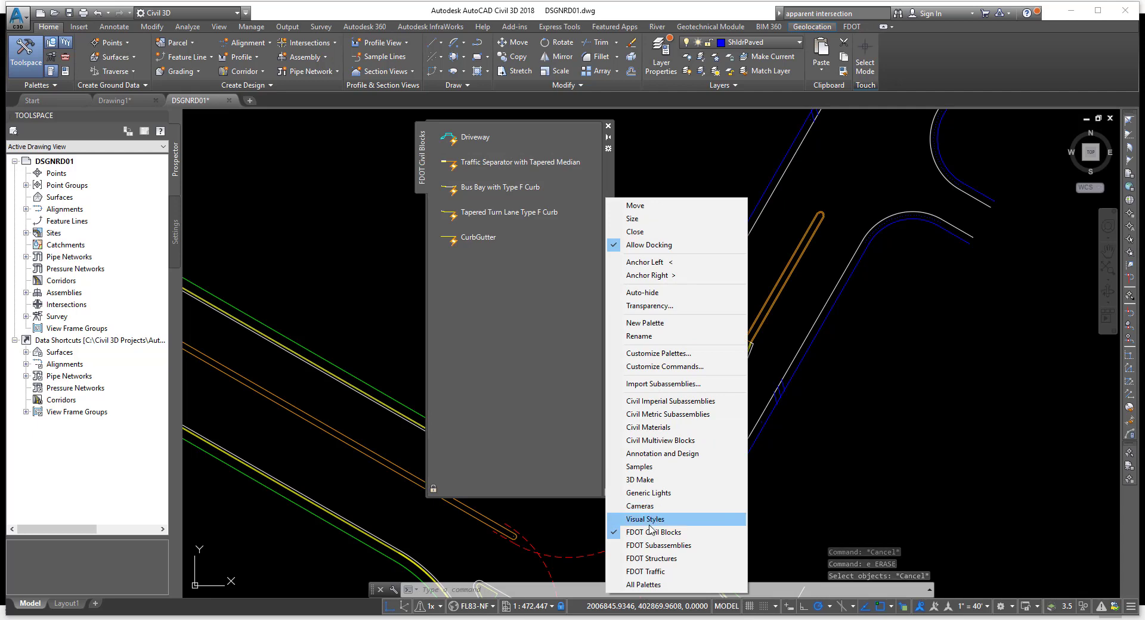
{"action": "left_click", "coordinate": [643, 558]}
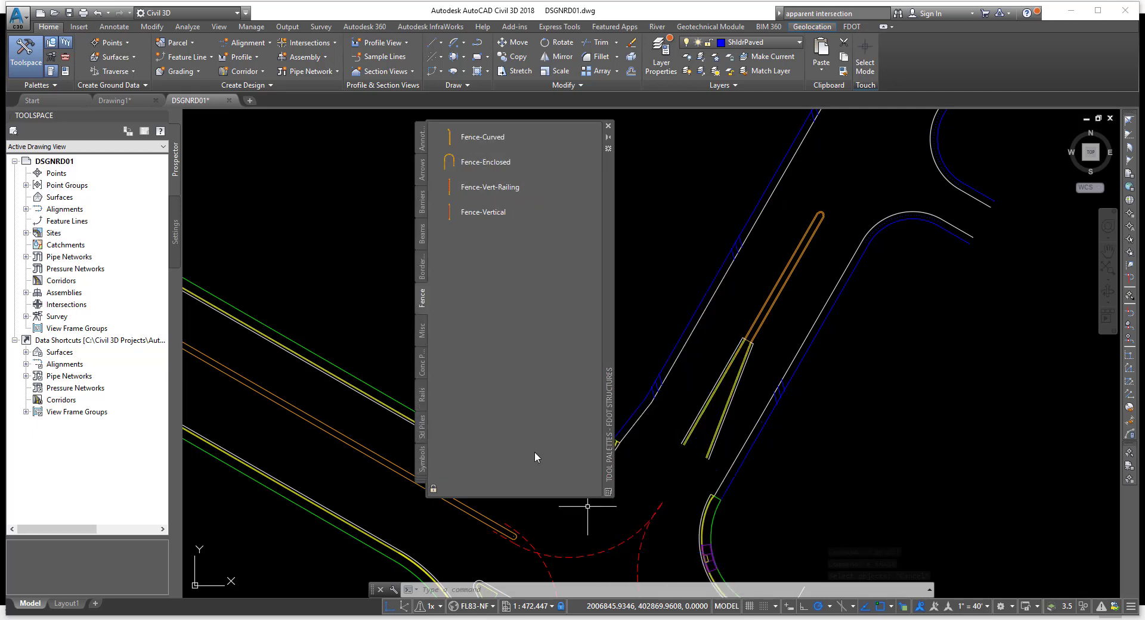
- Look through the FDOT Structures palettes, from annotation, arrows, barriers, beams and borders to fences, miscellaneous items, piles, rails and symbols
{"action": "left_click", "coordinate": [421, 137]}
{"action": "left_click", "coordinate": [420, 172]}
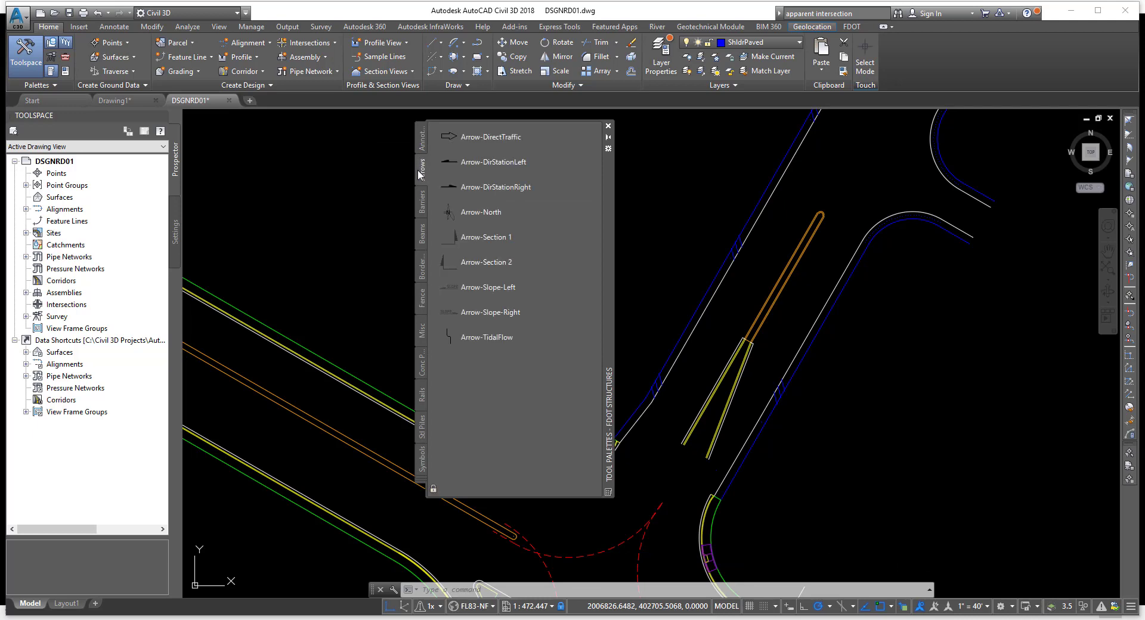
{"action": "left_click", "coordinate": [422, 203]}
{"action": "left_click", "coordinate": [421, 237]}
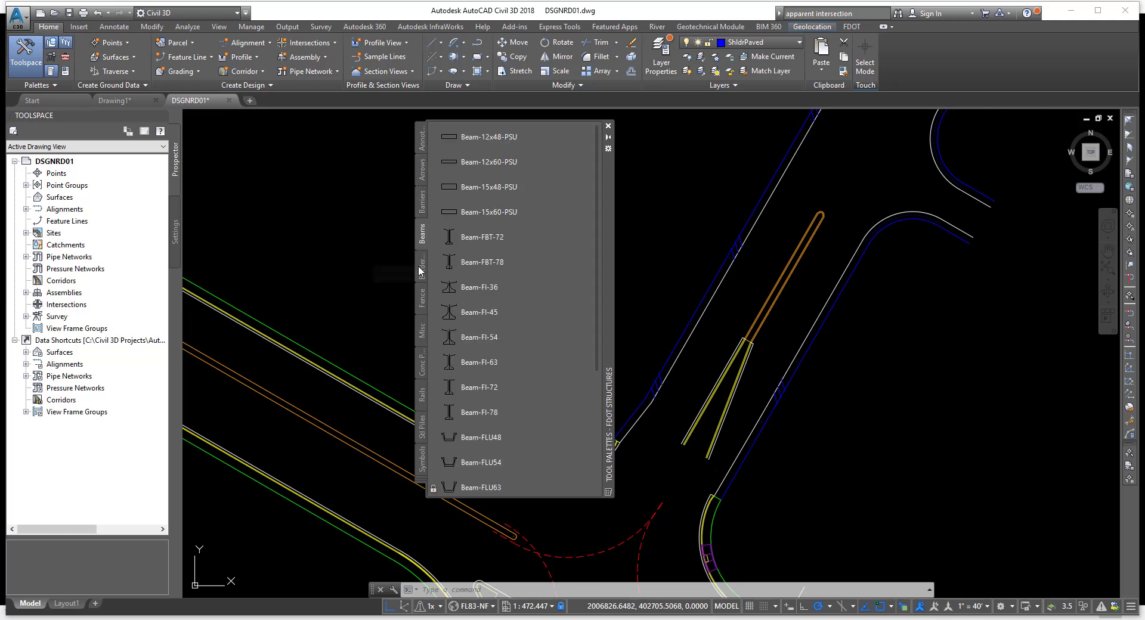
{"action": "left_click", "coordinate": [421, 273]}
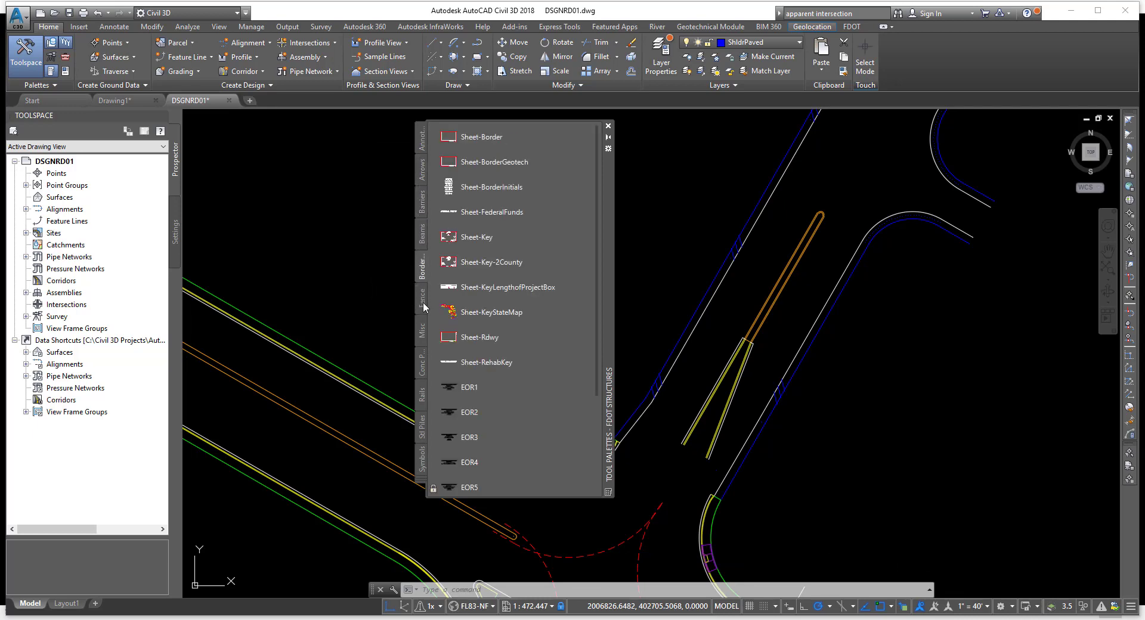
{"action": "left_click", "coordinate": [423, 300]}
{"action": "left_click", "coordinate": [423, 337]}
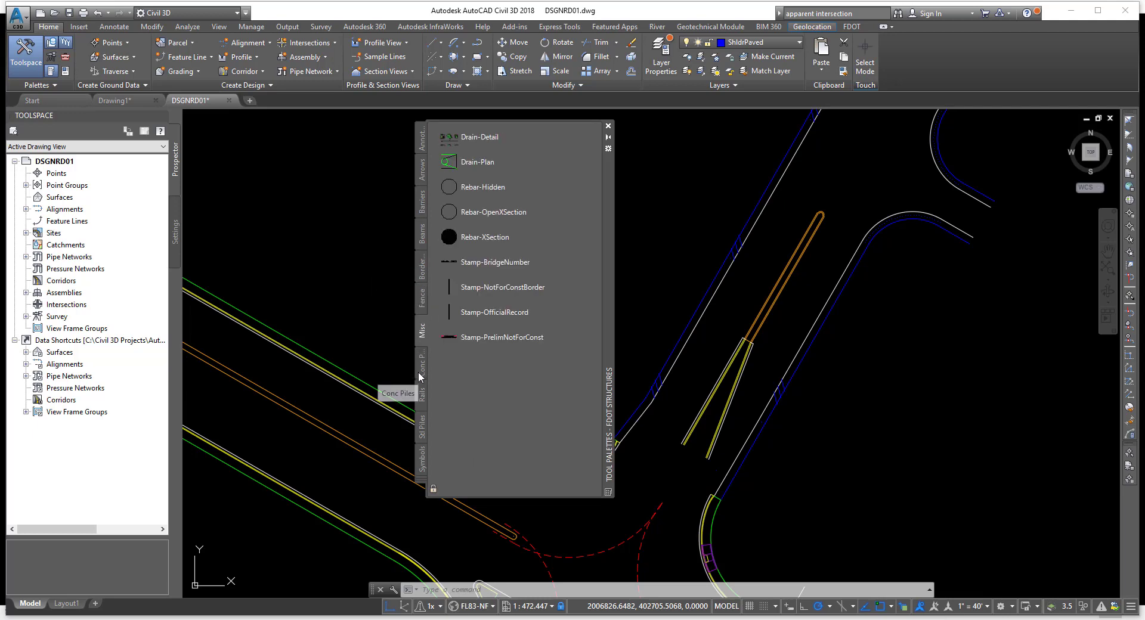
{"action": "left_click", "coordinate": [418, 370]}
{"action": "left_click", "coordinate": [421, 400]}
{"action": "left_click", "coordinate": [421, 424]}
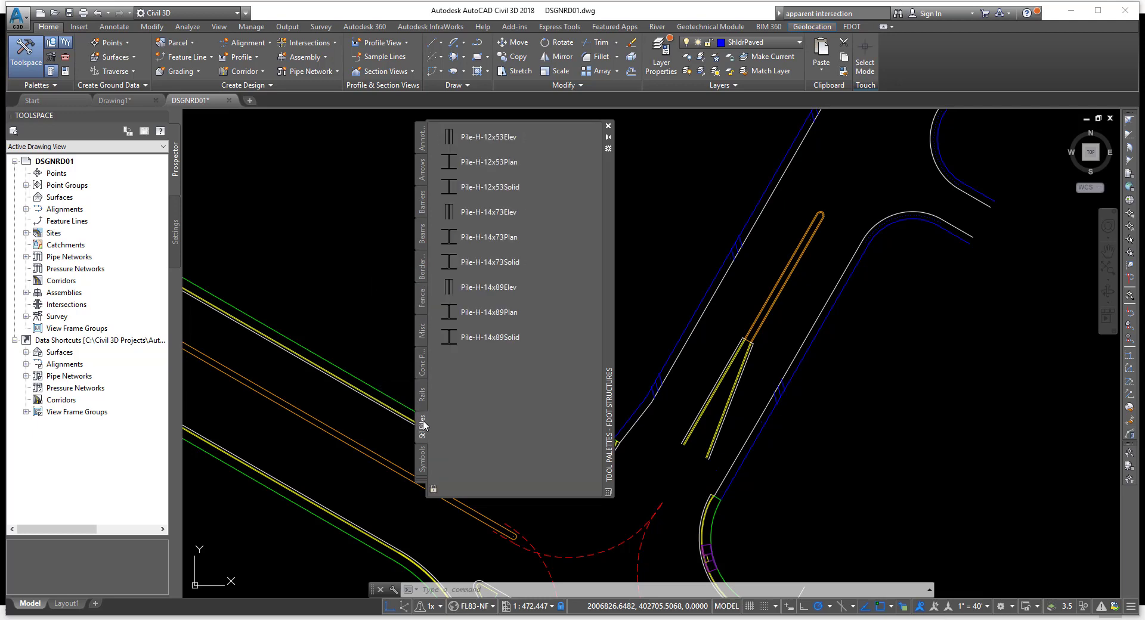
{"action": "left_click", "coordinate": [423, 458]}
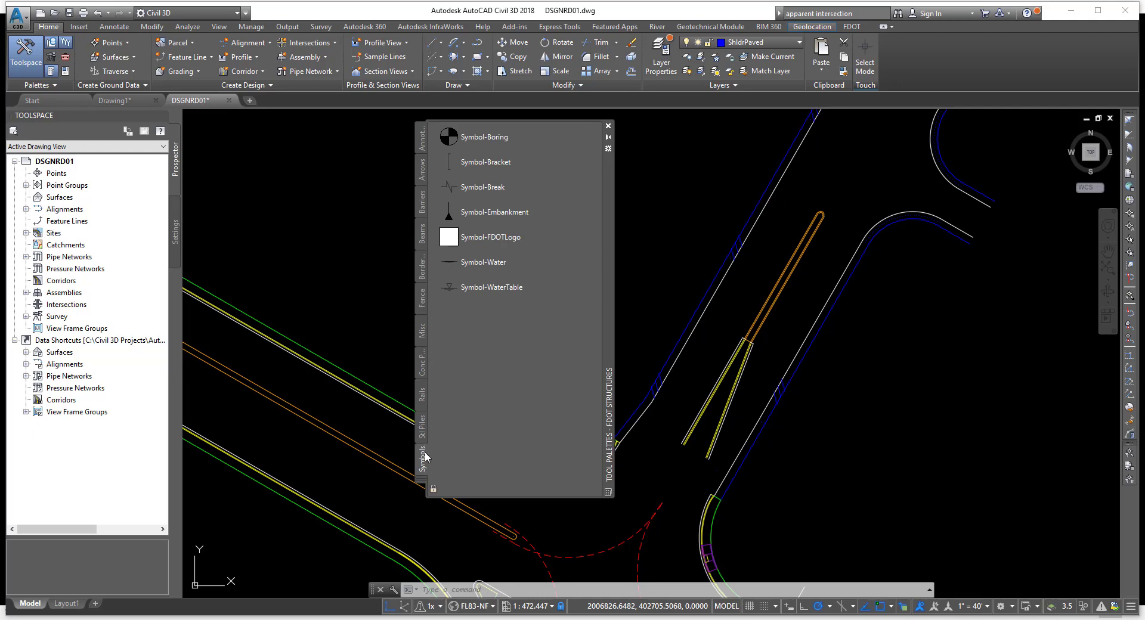
- Switch the tool palettes to the FDOT Traffic set and look over its signal blocks and signal heads
{"action": "right_click", "coordinate": [605, 353]}
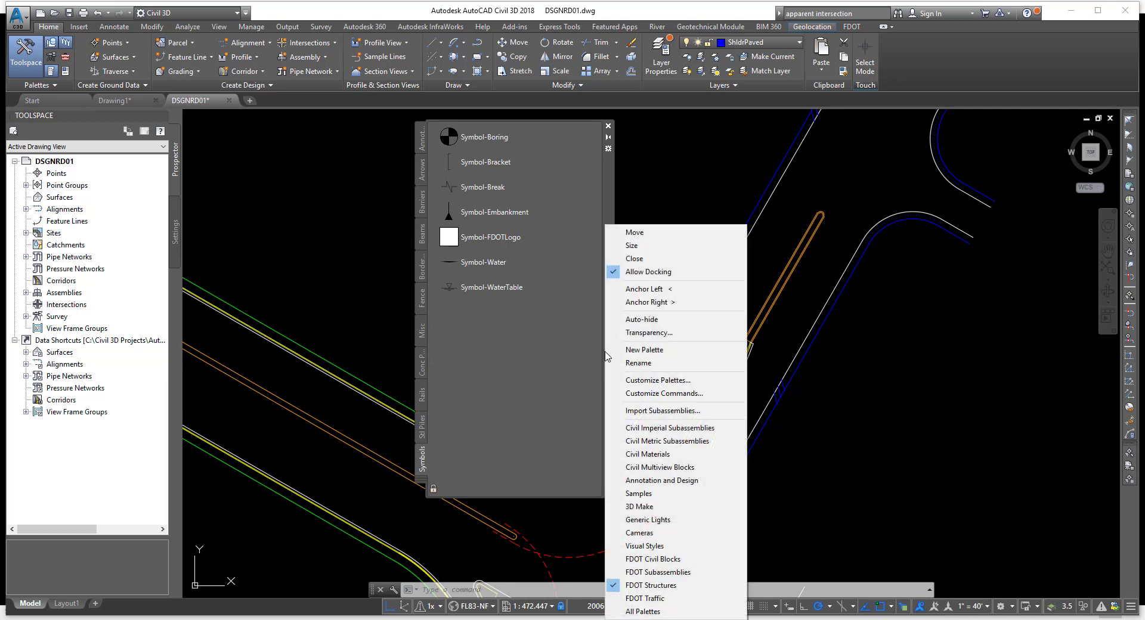
{"action": "left_click", "coordinate": [649, 598]}
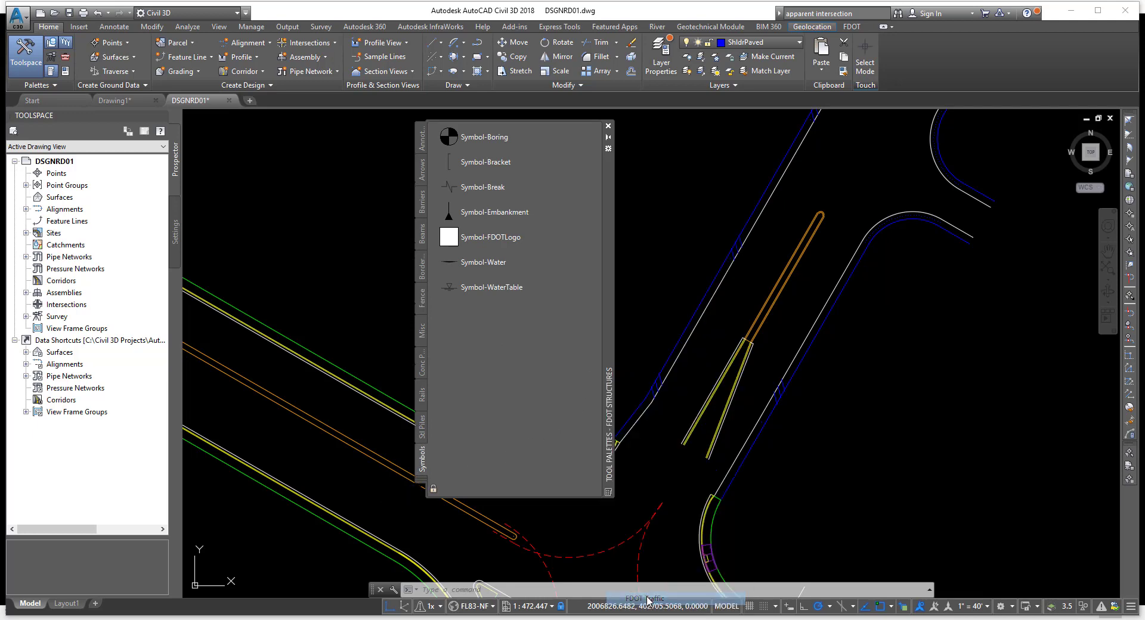
{"action": "left_click", "coordinate": [425, 236]}
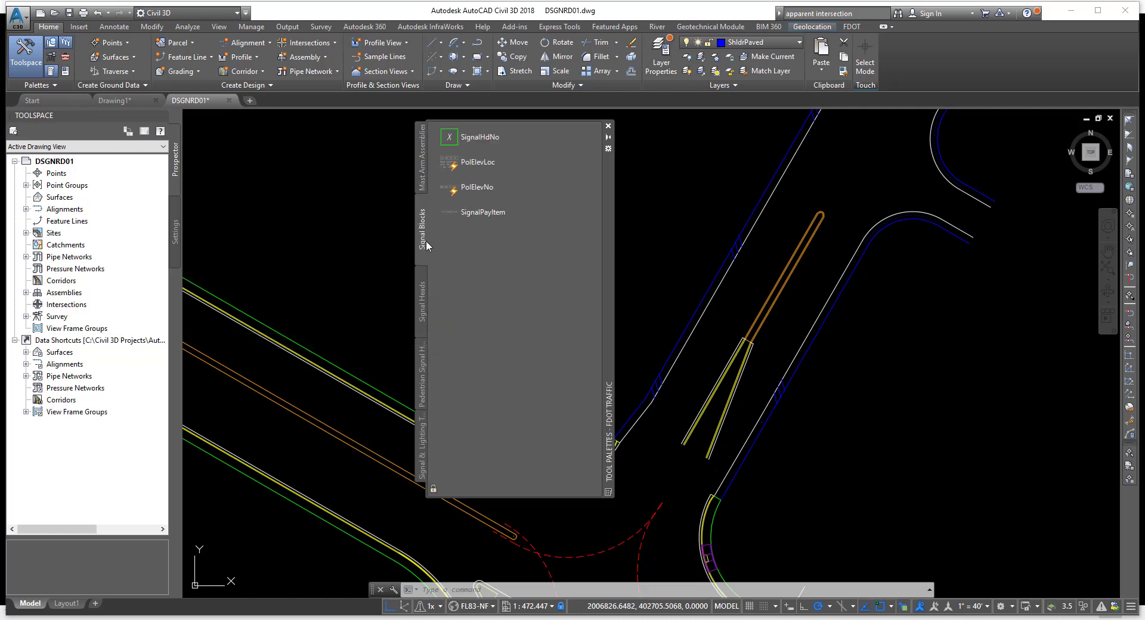
{"action": "left_click", "coordinate": [421, 304]}
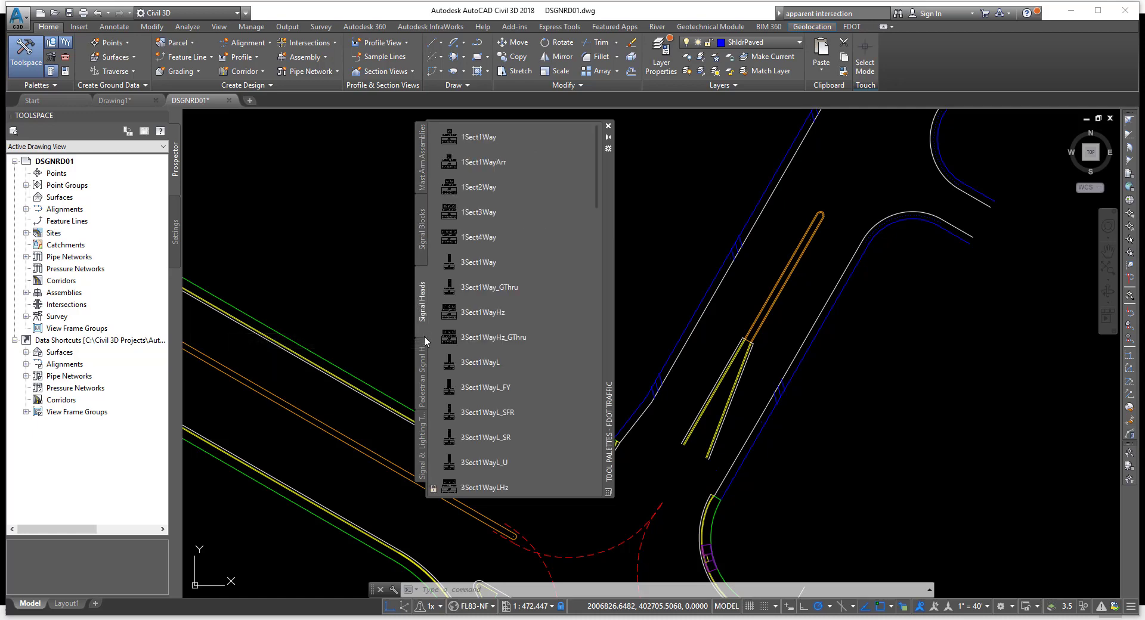
- Insert the SignalHdNo block in the empty area above the roadway, with its FIELD1 attribute set to 1
{"action": "left_click", "coordinate": [421, 248]}
{"action": "middle_click_drag", "start_coordinate": [638, 244], "coordinate": [806, 384]}
{"action": "right_click", "coordinate": [448, 131]}
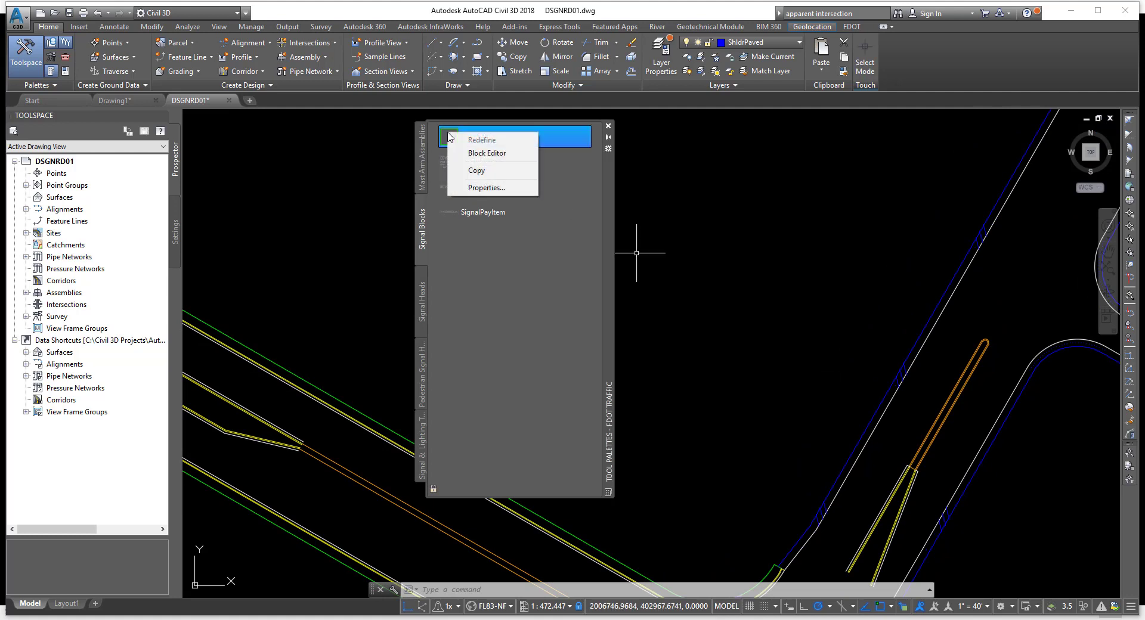
{"action": "left_click", "coordinate": [461, 253]}
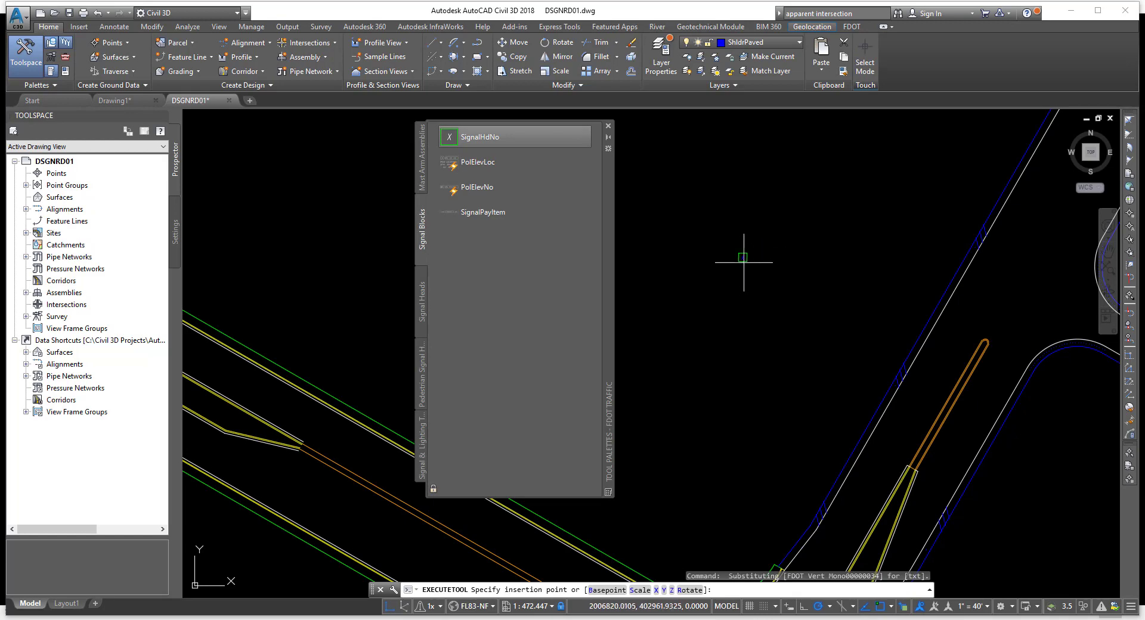
{"action": "scroll", "coordinate": [739, 276], "scroll_direction": "up", "scroll_amount": 5}
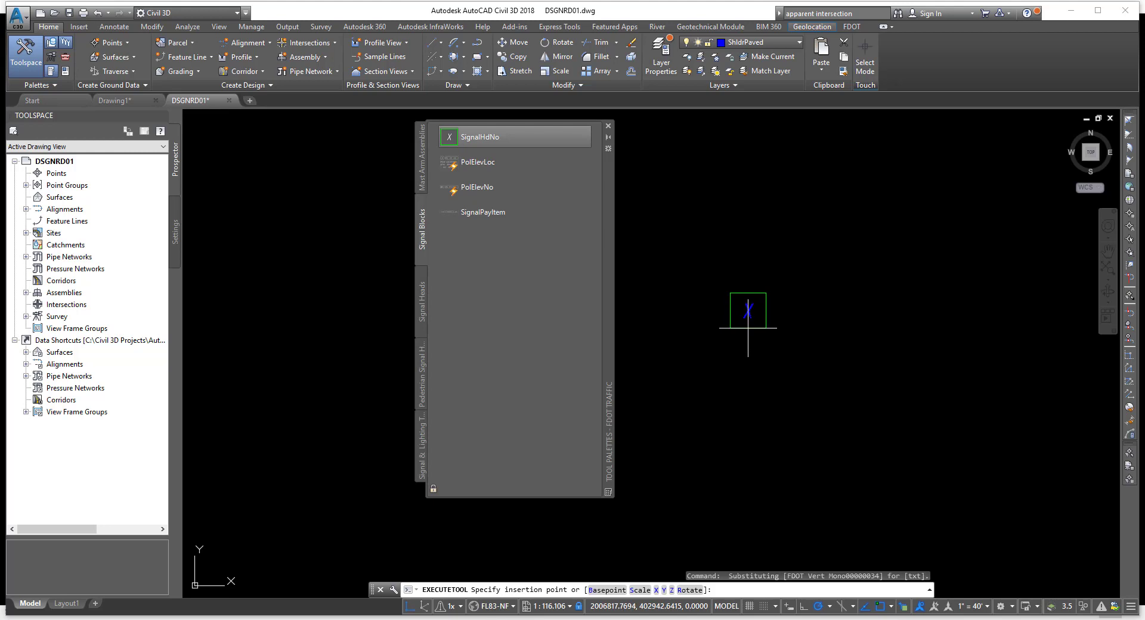
{"action": "left_click", "coordinate": [803, 305]}
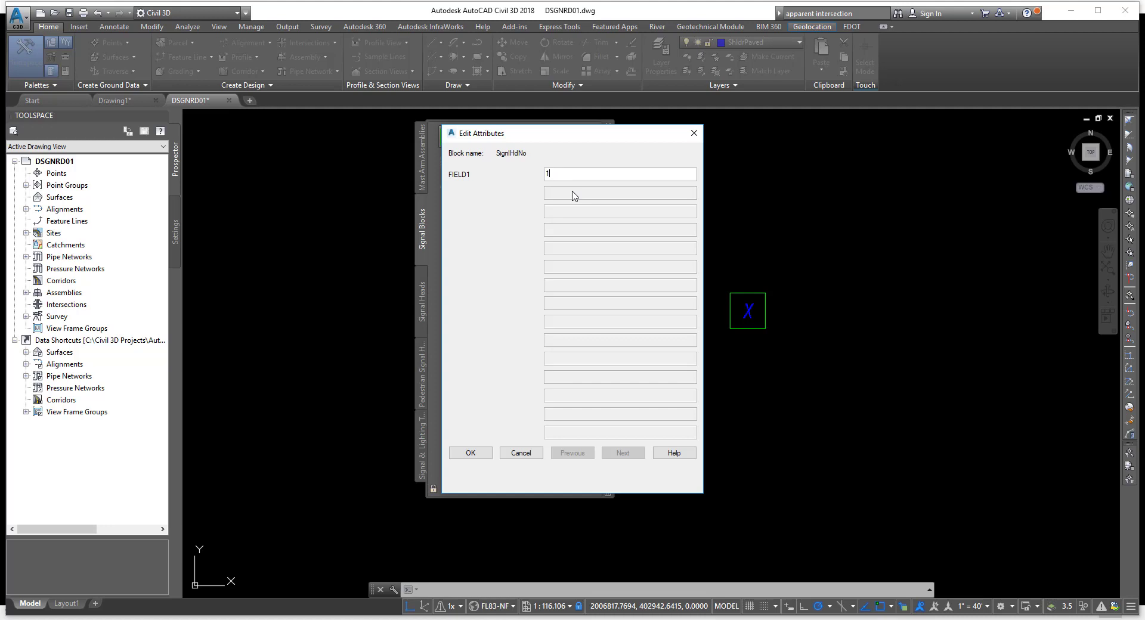
{"action": "left_click", "coordinate": [468, 453]}
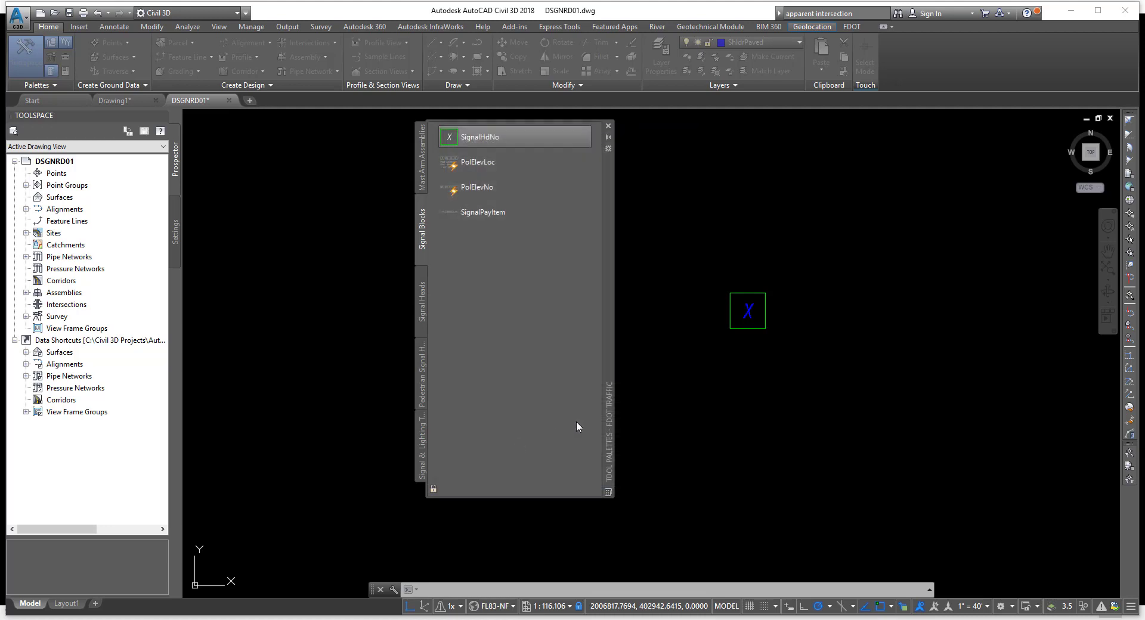
{"action": "scroll", "coordinate": [747, 305], "scroll_direction": "up", "scroll_amount": 3}
{"action": "scroll", "coordinate": [730, 289], "scroll_direction": "up", "scroll_amount": 2}
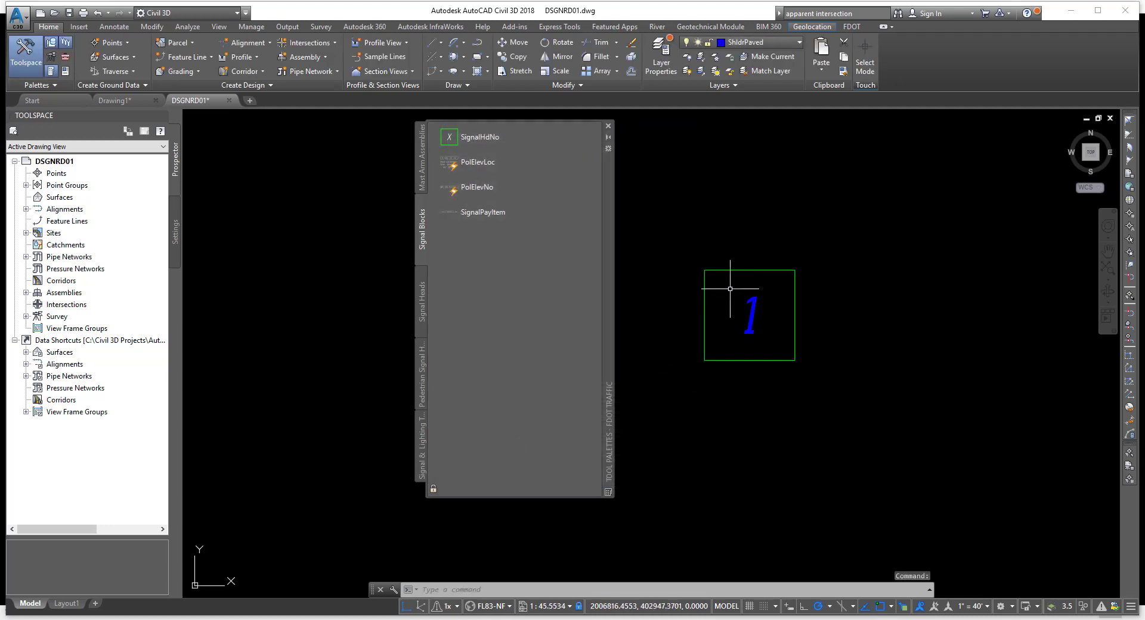
{"action": "scroll", "coordinate": [730, 288], "scroll_direction": "down", "scroll_amount": 6}
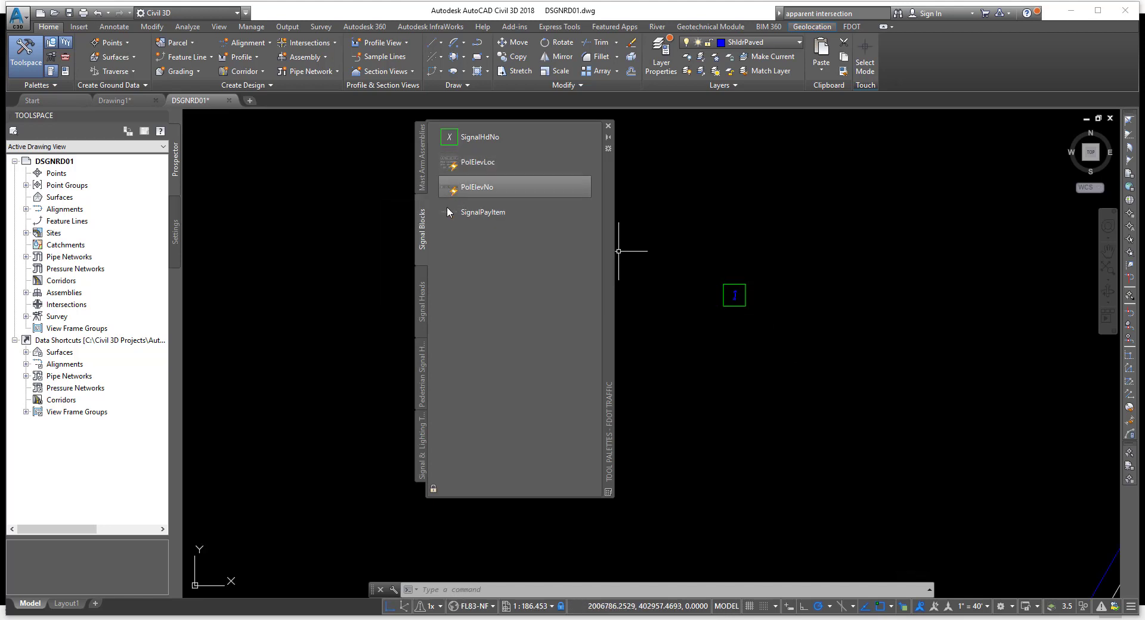
- Look over the signal head, pedestrian signal head and signal and lighting table palettes of the FDOT Traffic set
{"action": "left_click", "coordinate": [422, 310]}
{"action": "left_click", "coordinate": [417, 376]}
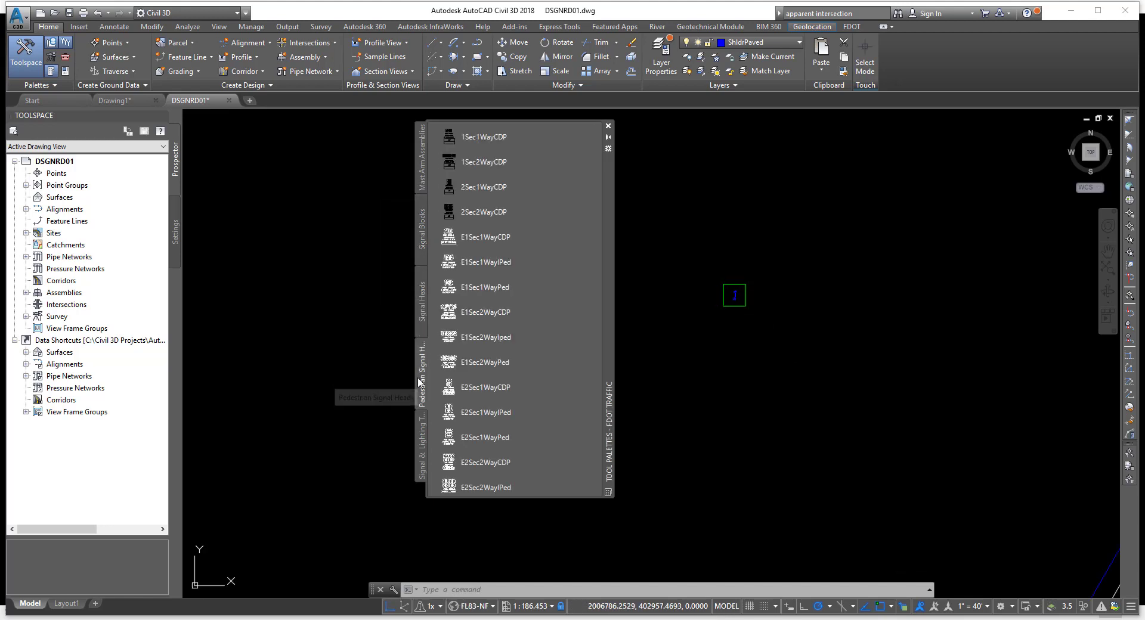
{"action": "left_click", "coordinate": [421, 428]}
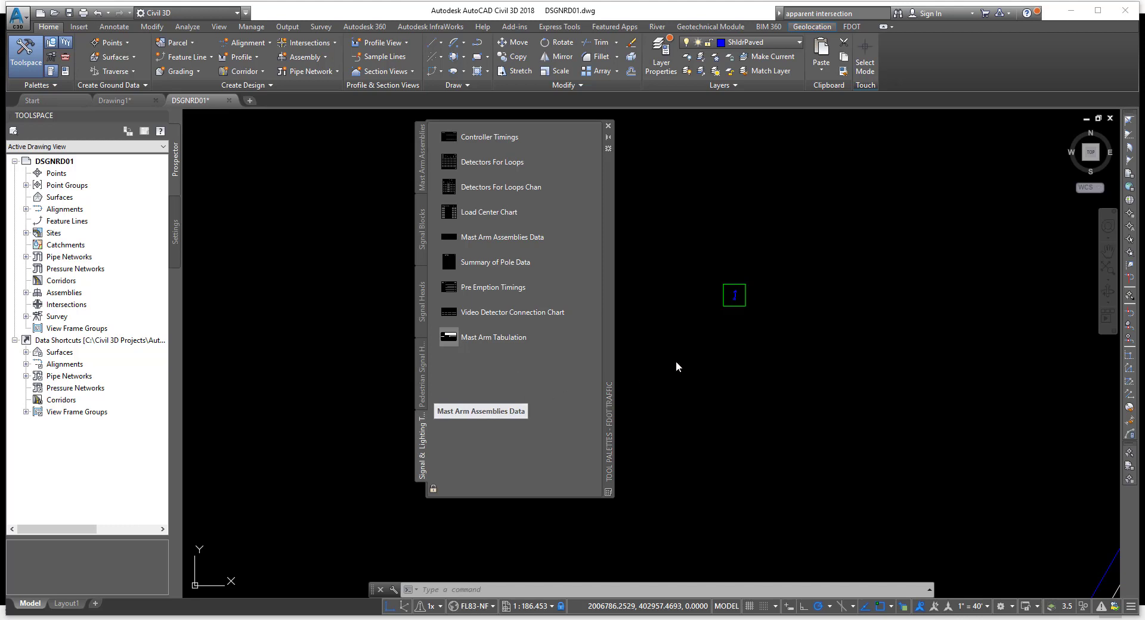
- Erase the inserted signal head number block and close the tool palettes
{"action": "left_click", "coordinate": [704, 274]}
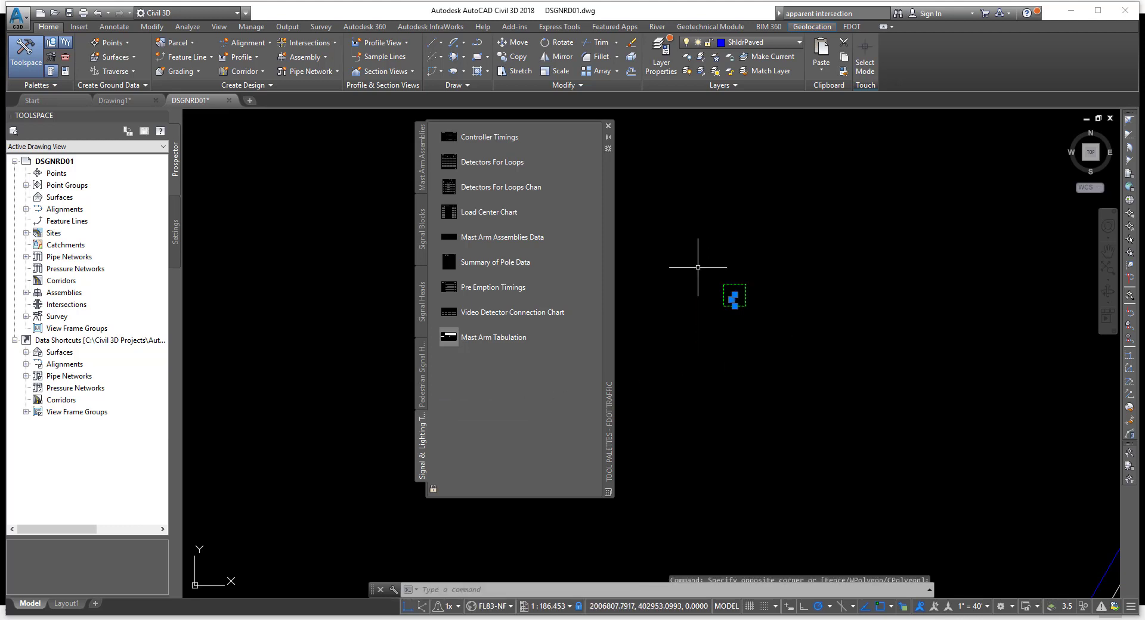
{"action": "key", "text": "Delete"}
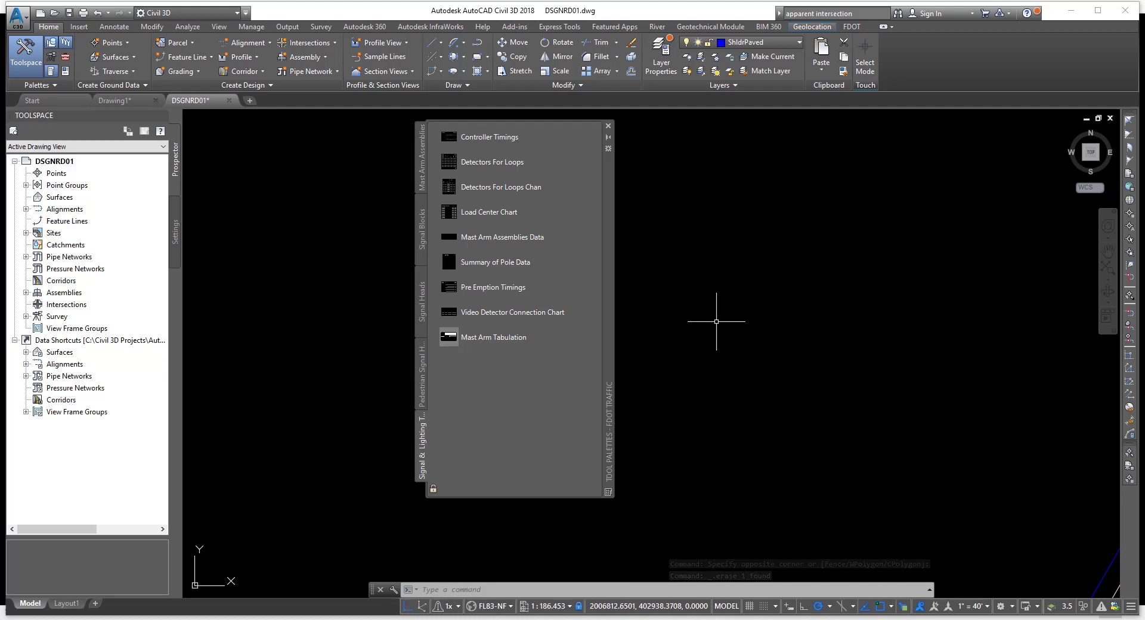
{"action": "left_click", "coordinate": [608, 127]}
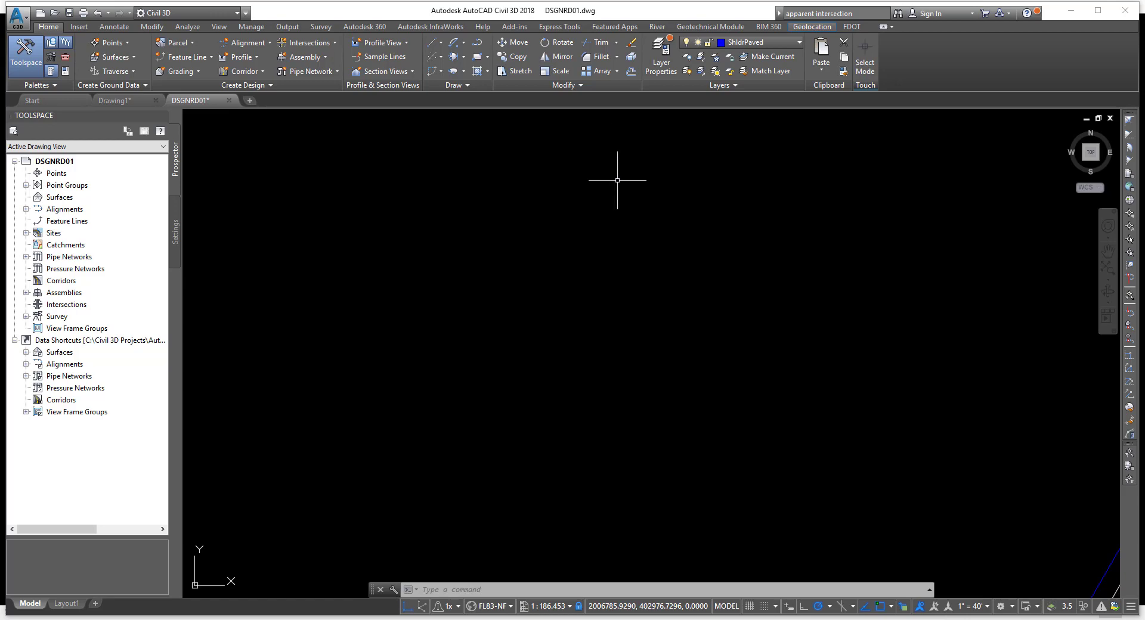
{"action": "scroll", "coordinate": [600, 238], "scroll_direction": "down", "scroll_amount": 6}
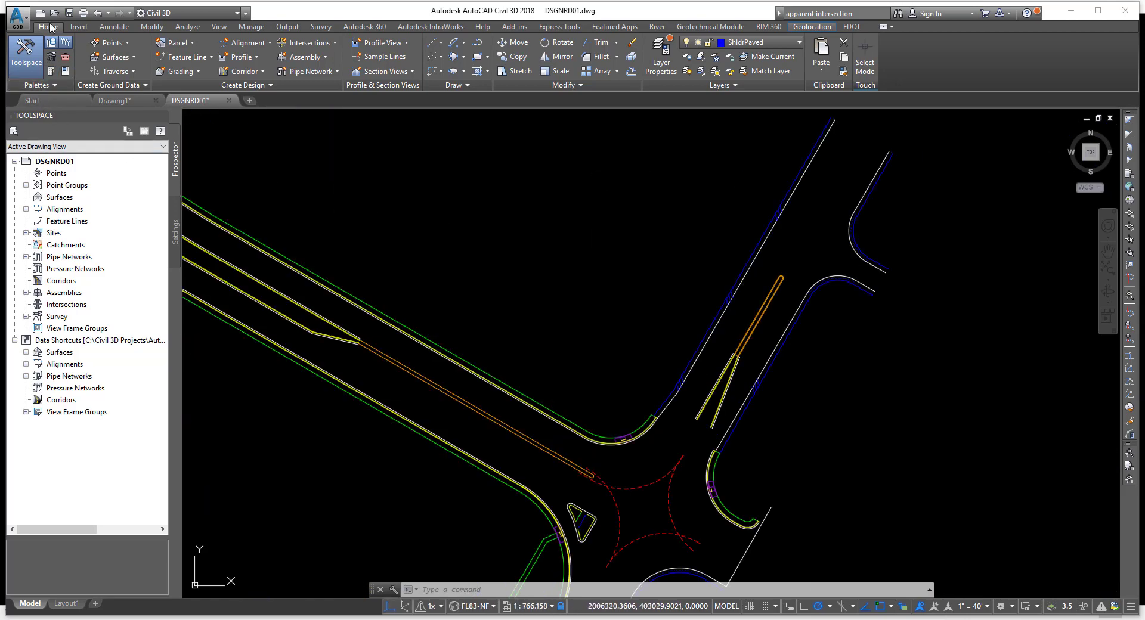
- Open DesignCenter over the drawing, collapse the Program Files folder and widen the folder list to show full folder names
{"action": "left_click", "coordinate": [37, 87]}
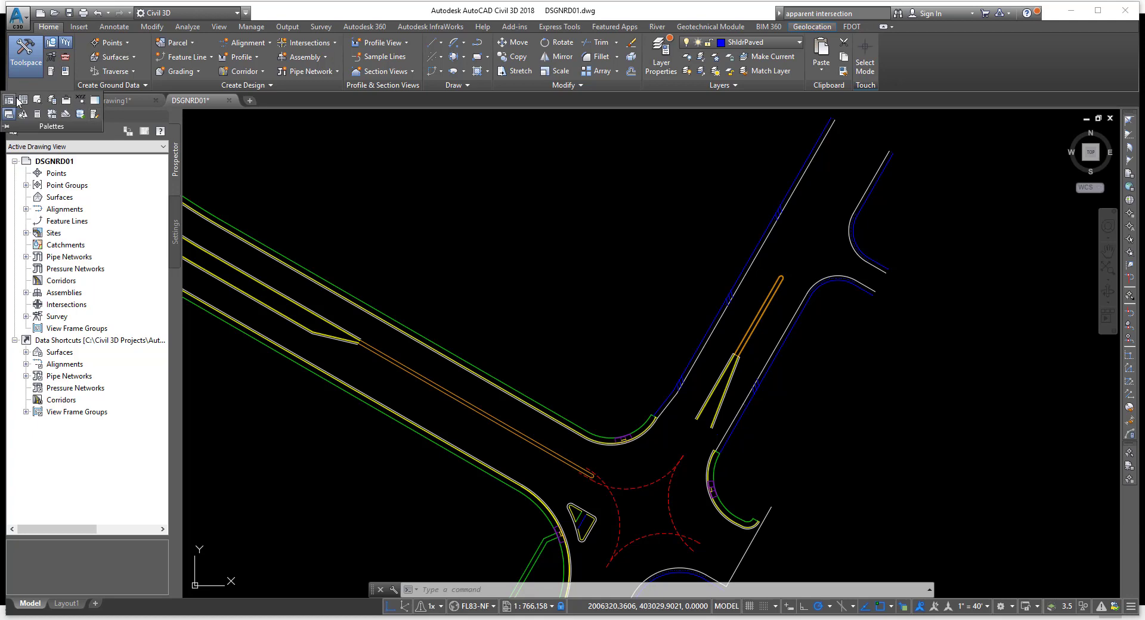
{"action": "left_click", "coordinate": [24, 101]}
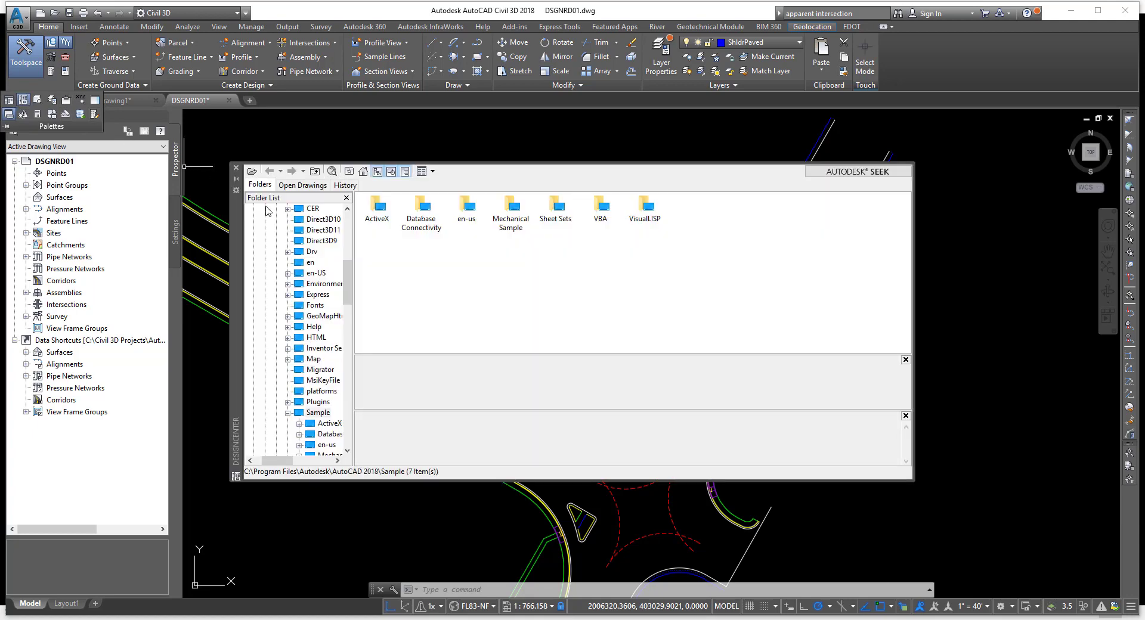
{"action": "left_click_drag", "start_coordinate": [238, 228], "coordinate": [284, 222]}
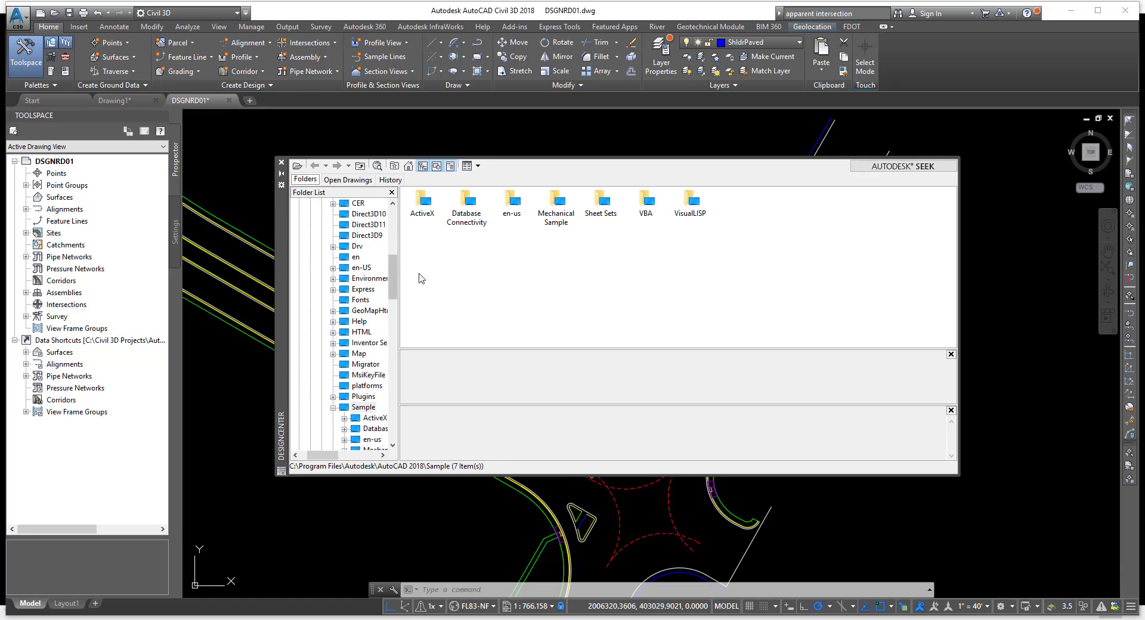
{"action": "left_click_drag", "start_coordinate": [392, 276], "coordinate": [391, 226]}
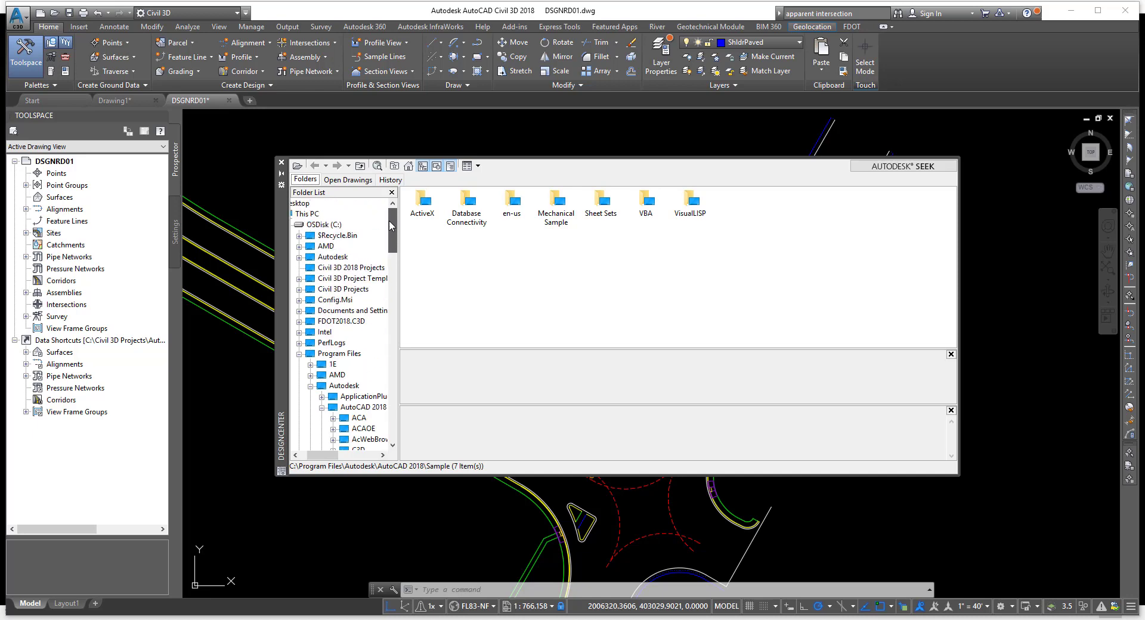
{"action": "left_click", "coordinate": [300, 355]}
{"action": "left_click_drag", "start_coordinate": [340, 455], "coordinate": [327, 458]}
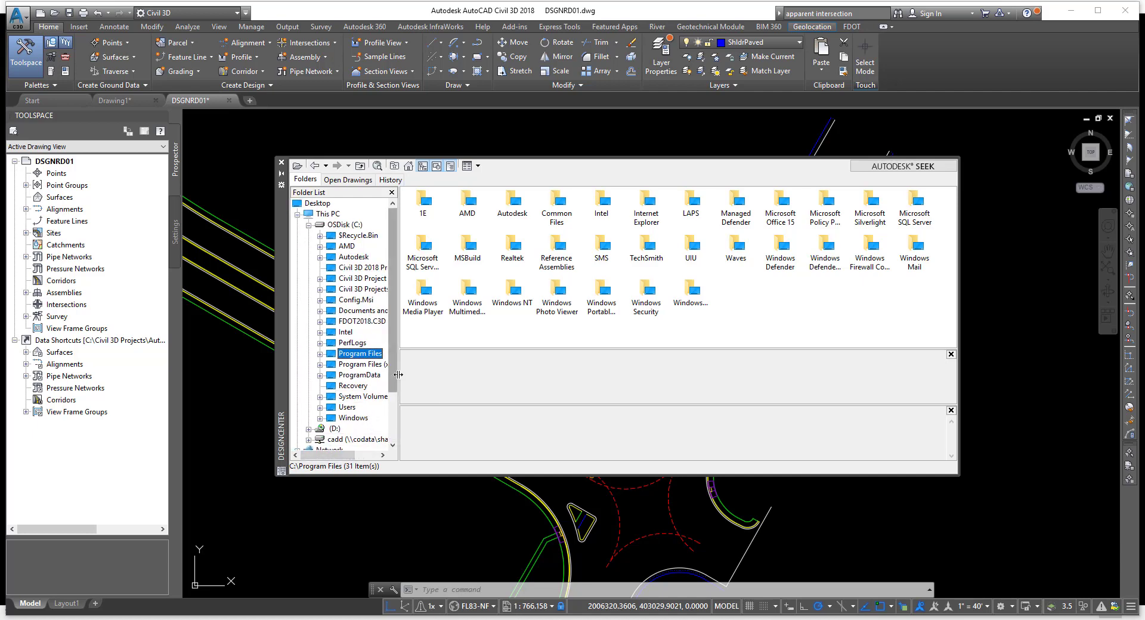
{"action": "left_click_drag", "start_coordinate": [396, 375], "coordinate": [453, 372]}
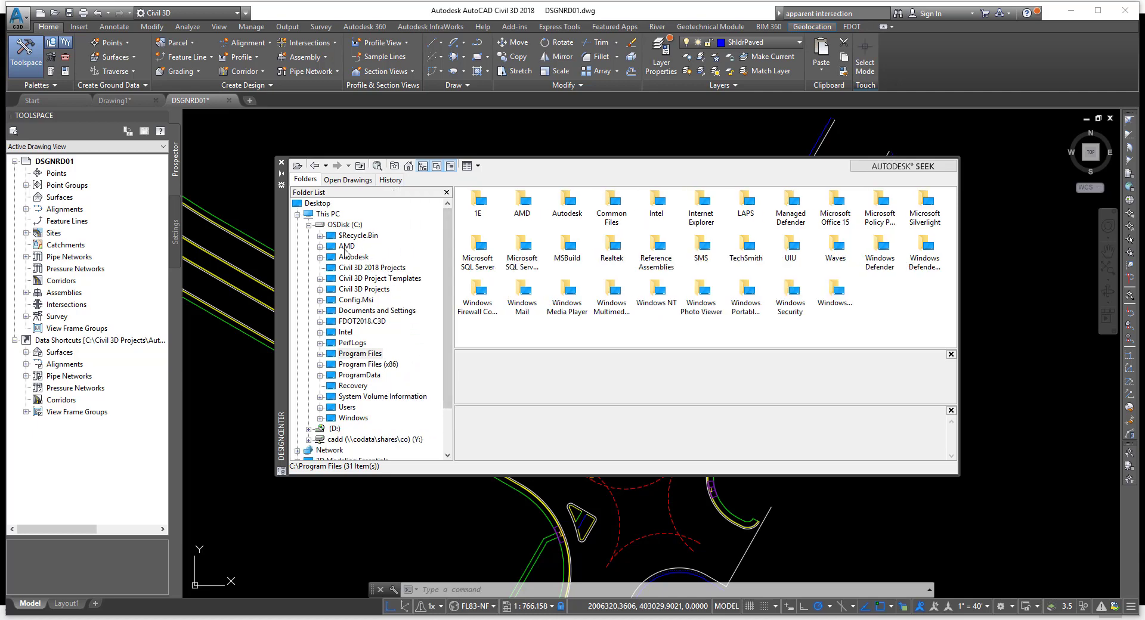
- Browse to C:\FDOT2018.C3D\Data\Blocks in DesignCenter and display the blocks contained in landscape.dwg
{"action": "left_click", "coordinate": [343, 224]}
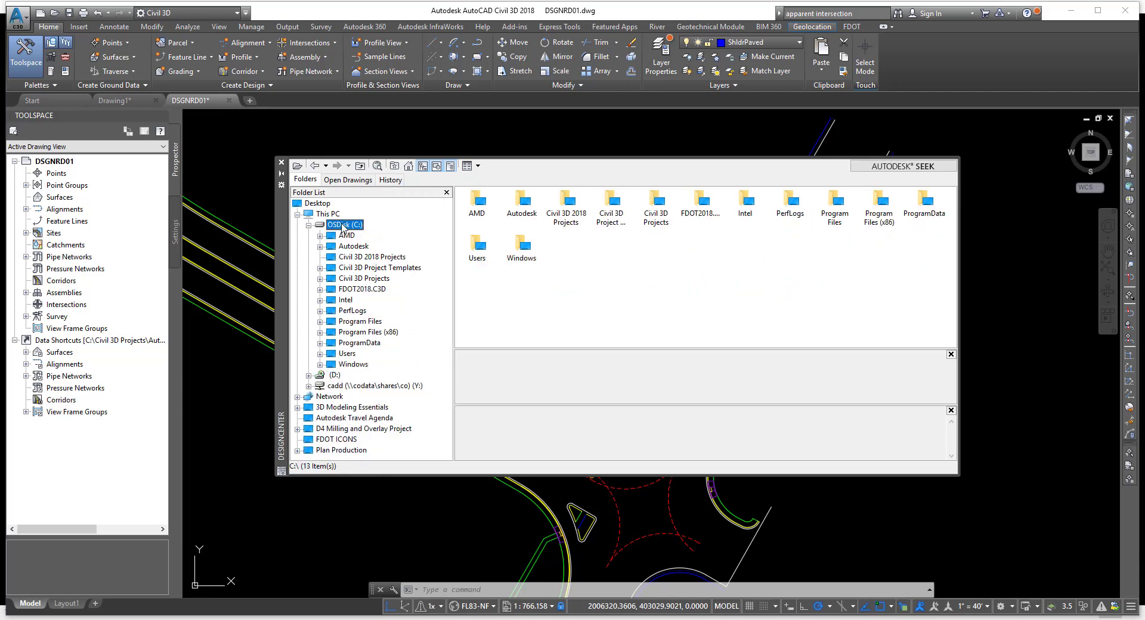
{"action": "left_click", "coordinate": [320, 290]}
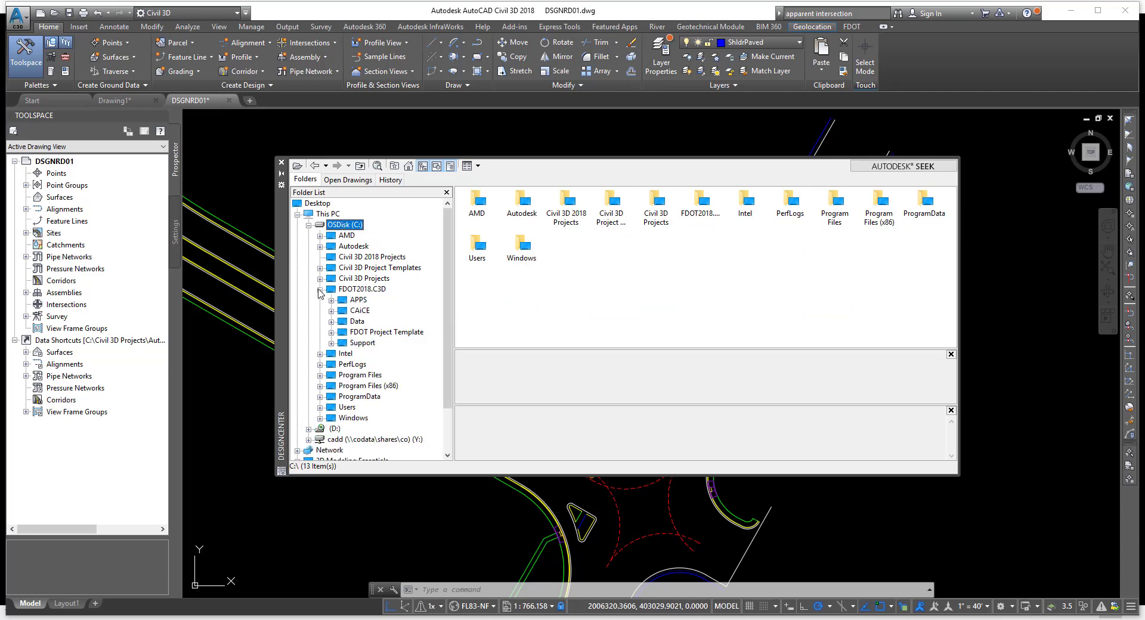
{"action": "left_click", "coordinate": [332, 322]}
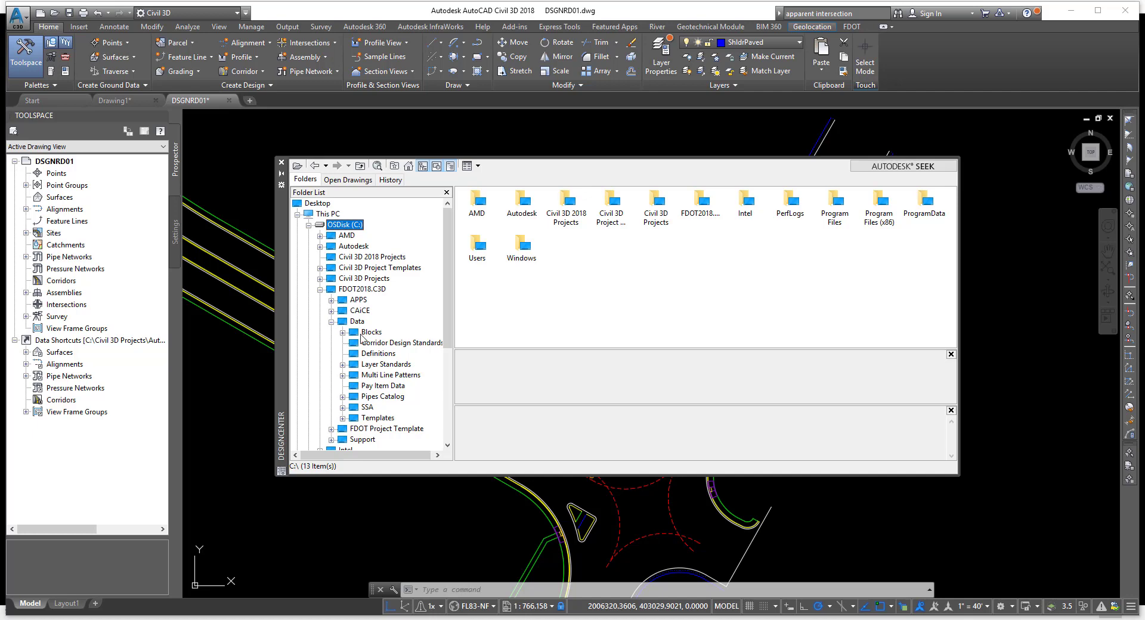
{"action": "left_click", "coordinate": [343, 333]}
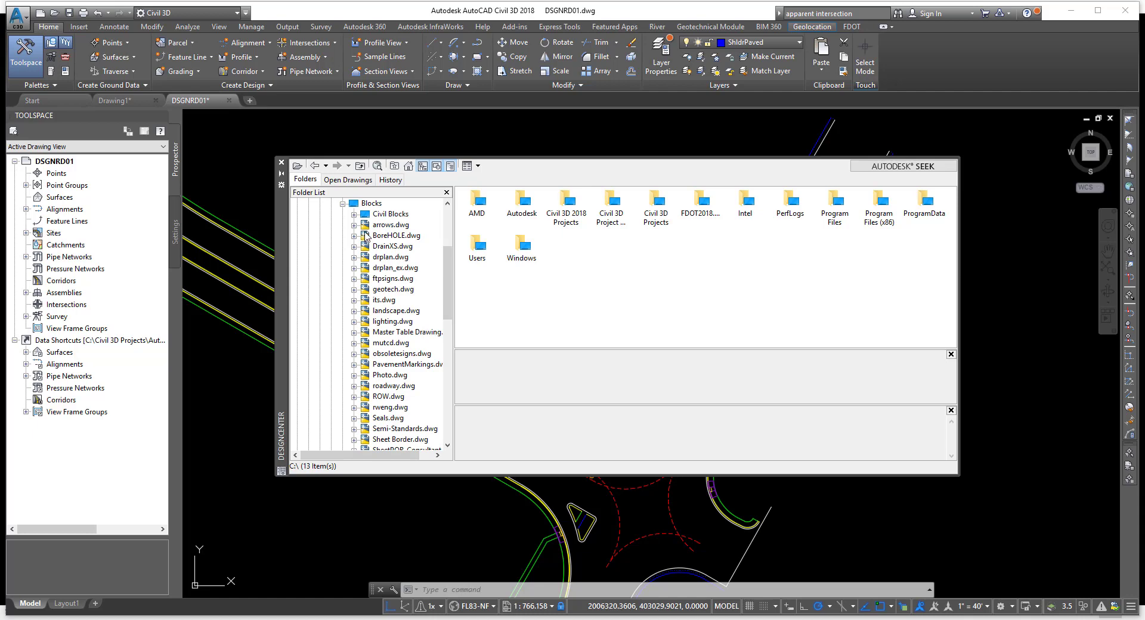
{"action": "left_click", "coordinate": [354, 311]}
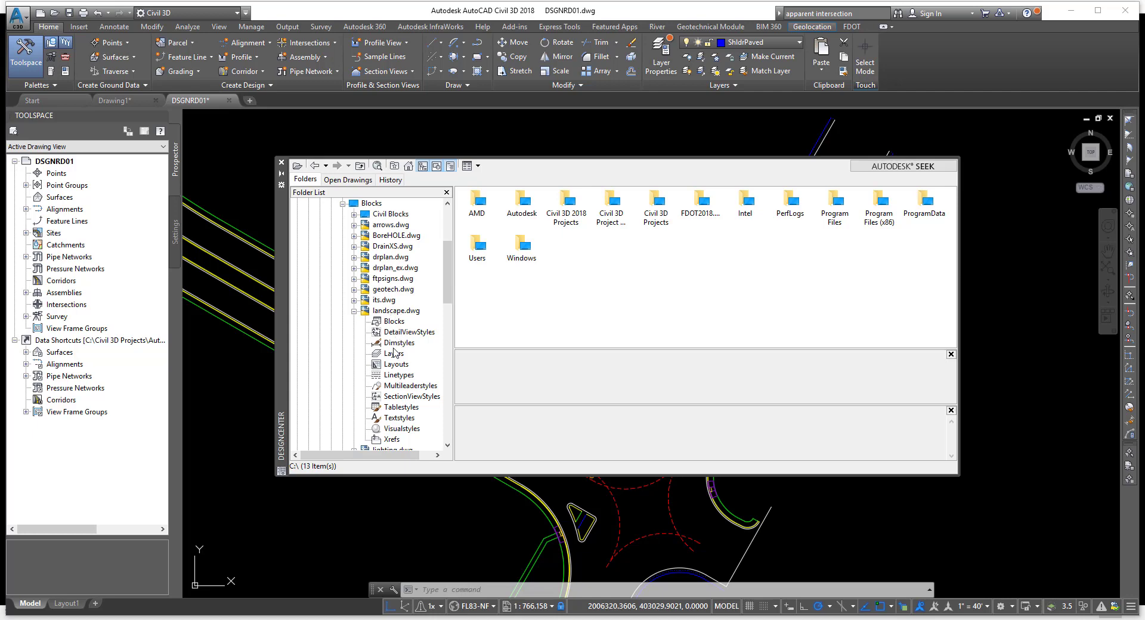
{"action": "left_click", "coordinate": [391, 321]}
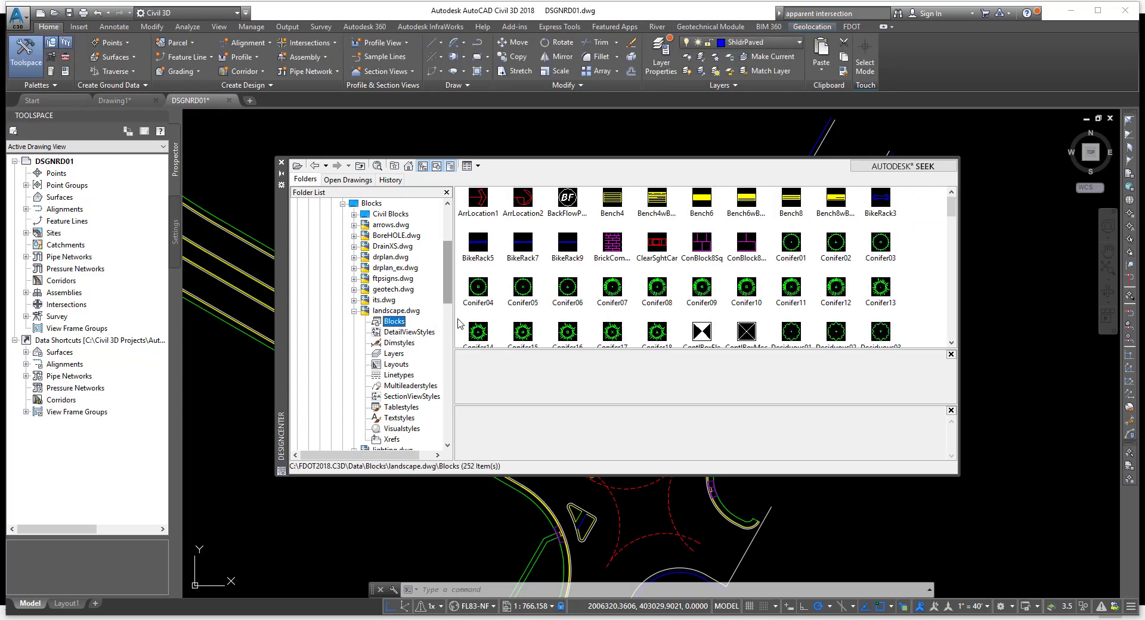
- Move DesignCenter toward the upper part of the drawing and narrow it so the area north of the intersection is free
{"action": "left_click_drag", "start_coordinate": [280, 258], "coordinate": [219, 228]}
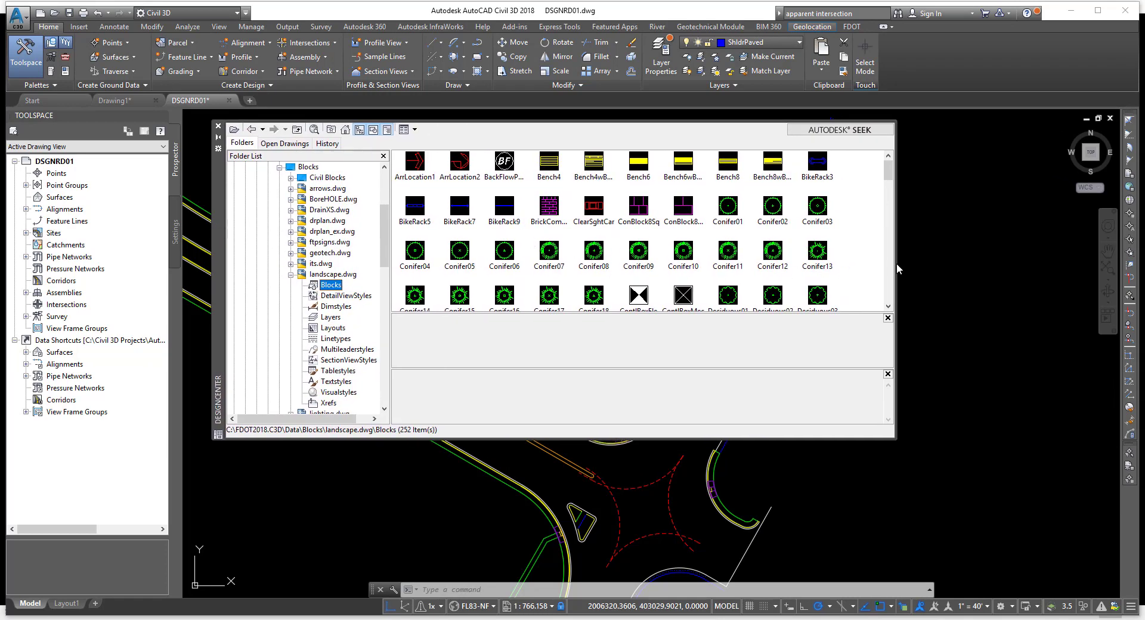
{"action": "left_click_drag", "start_coordinate": [896, 268], "coordinate": [684, 279]}
{"action": "mouse_move", "coordinate": [669, 168]}
{"action": "left_mouse_down"}
{"action": "mouse_move", "coordinate": [669, 292]}
{"action": "mouse_move", "coordinate": [669, 163]}
{"action": "left_mouse_up"}
{"action": "mouse_move", "coordinate": [715, 255]}
{"action": "middle_mouse_down"}
{"action": "mouse_move", "coordinate": [835, 277]}
{"action": "mouse_move", "coordinate": [890, 312]}
{"action": "middle_mouse_up"}
{"action": "middle_click_drag", "start_coordinate": [791, 285], "coordinate": [837, 225]}
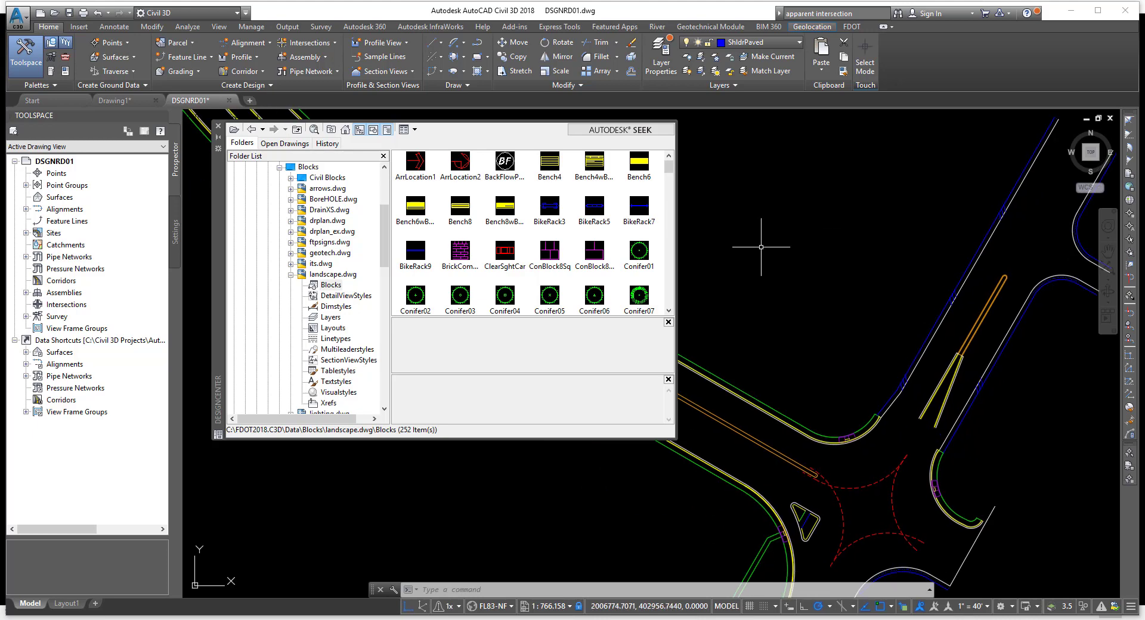
- Insert the Conifer01 block from DesignCenter into the empty area north of the road and inspect it up close
{"action": "left_click", "coordinate": [640, 251]}
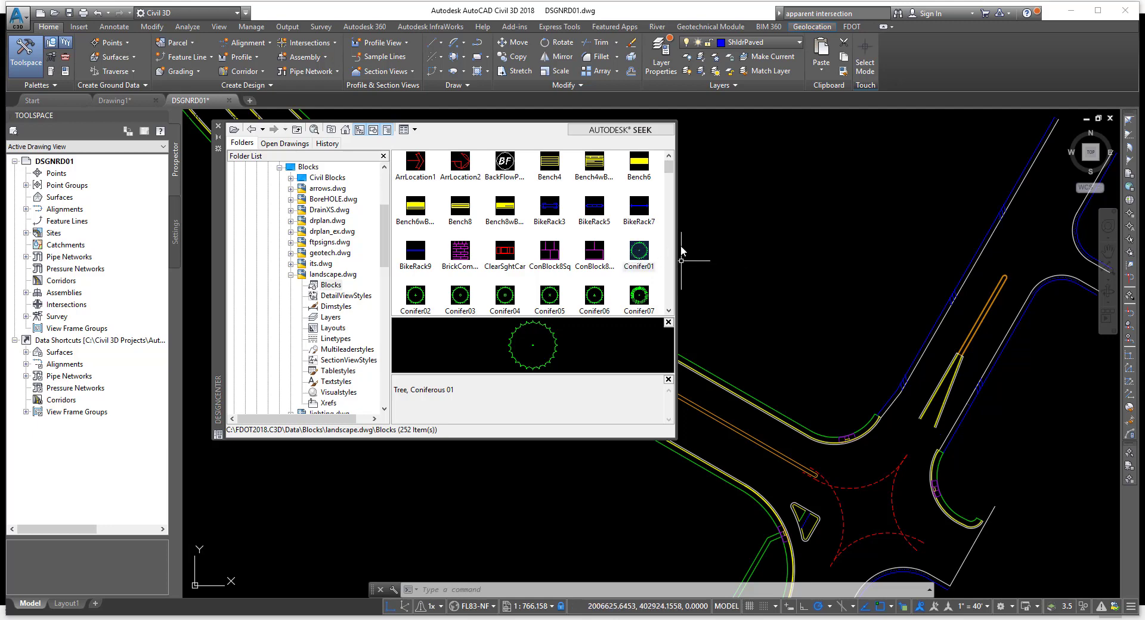
{"action": "left_click_drag", "start_coordinate": [737, 242], "coordinate": [742, 241]}
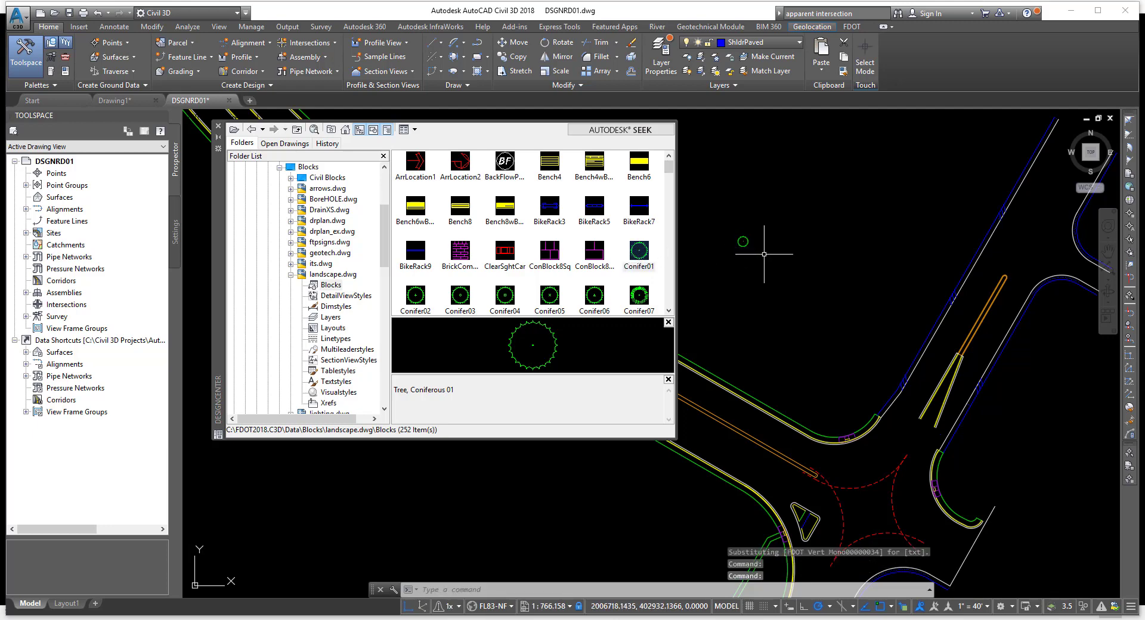
{"action": "scroll", "coordinate": [743, 241], "scroll_direction": "up", "scroll_amount": 6}
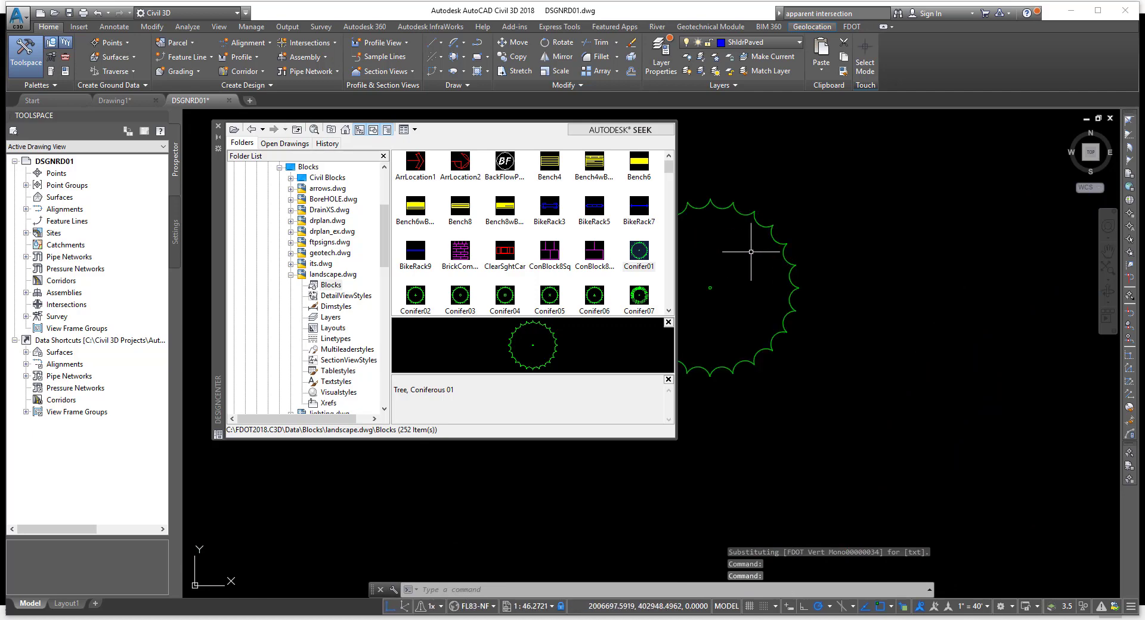
{"action": "scroll", "coordinate": [753, 255], "scroll_direction": "down", "scroll_amount": 3}
{"action": "scroll", "coordinate": [753, 256], "scroll_direction": "up", "scroll_amount": 5}
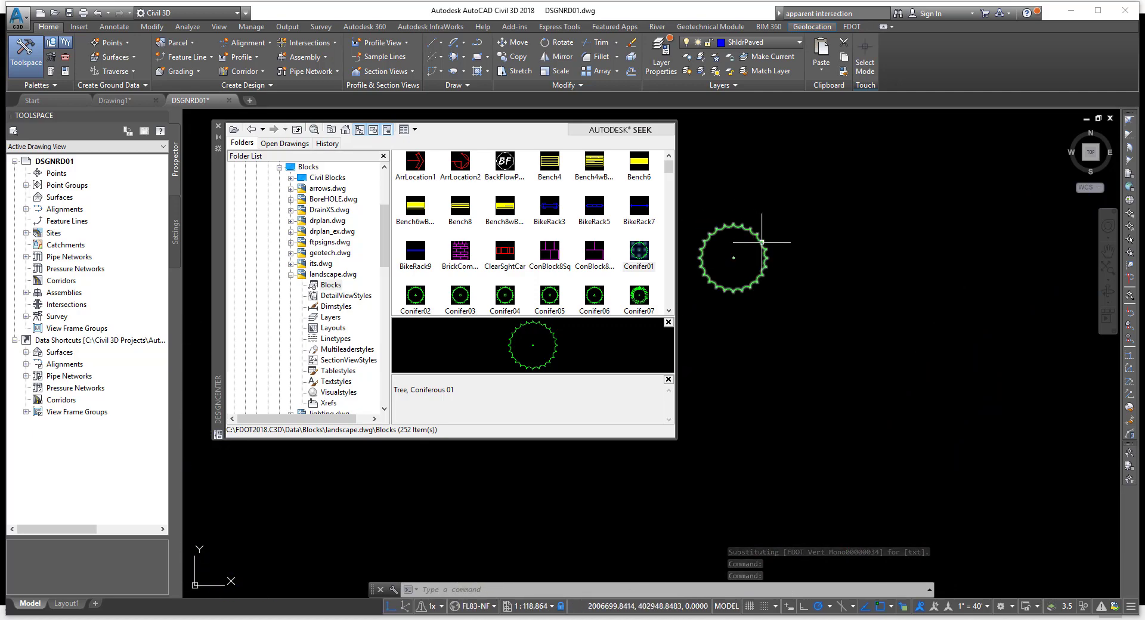
{"action": "scroll", "coordinate": [750, 263], "scroll_direction": "down", "scroll_amount": 11}
{"action": "scroll", "coordinate": [752, 292], "scroll_direction": "up", "scroll_amount": 3}
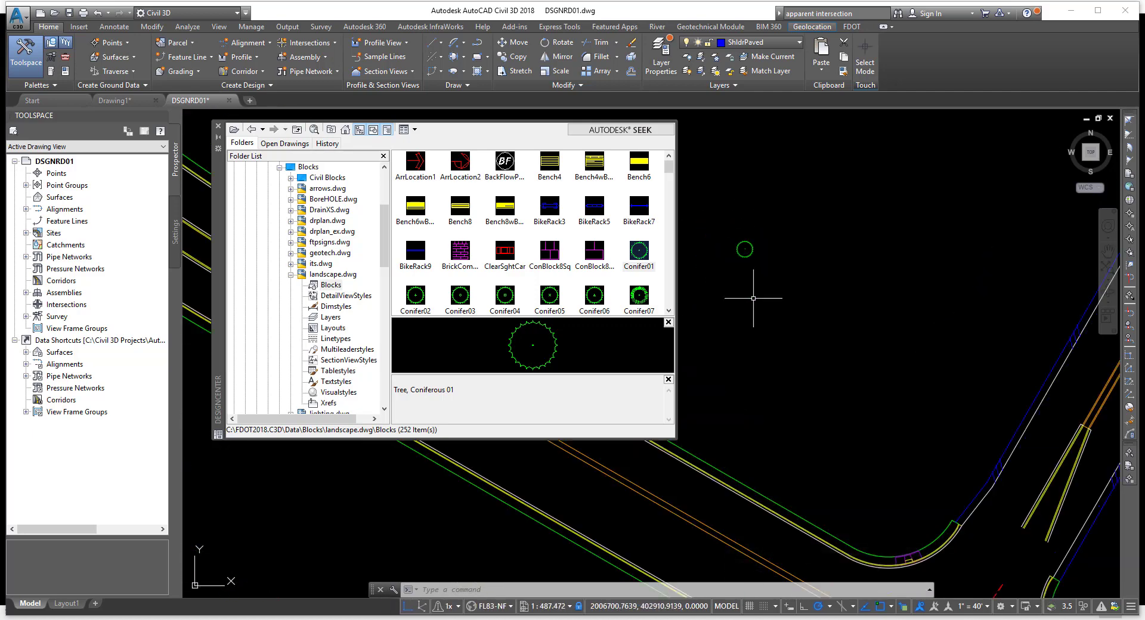
{"action": "middle_click_drag", "start_coordinate": [756, 303], "coordinate": [783, 265]}
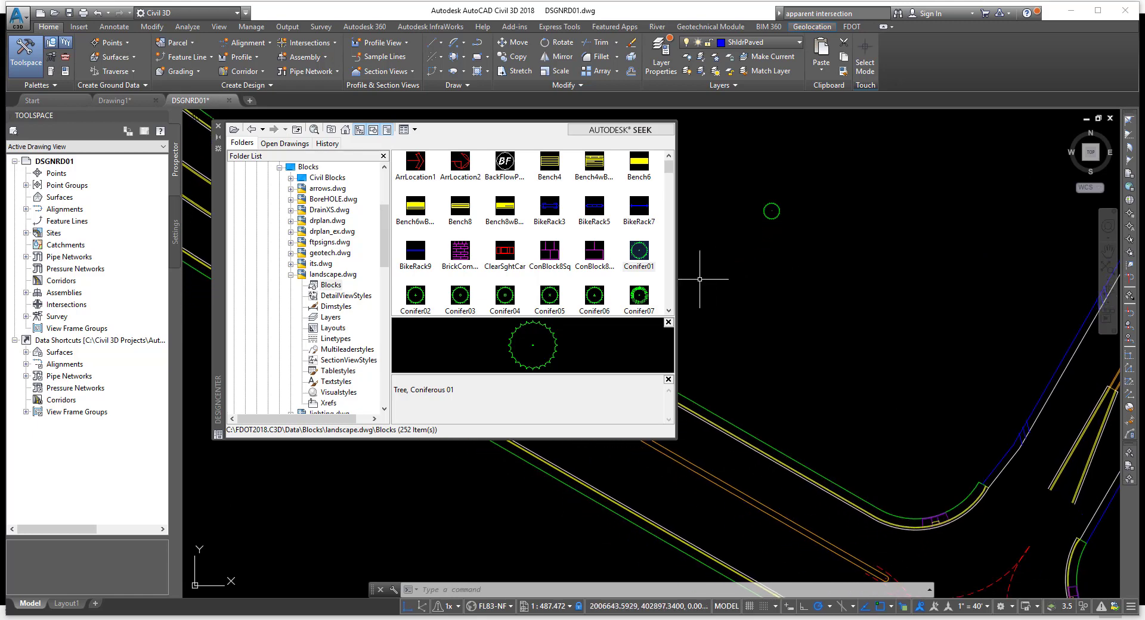
- Start inserting Conifer01 through the Insert dialog with insertion point and scale specified on-screen and the rotation angle fixed at 0
{"action": "right_click", "coordinate": [648, 255]}
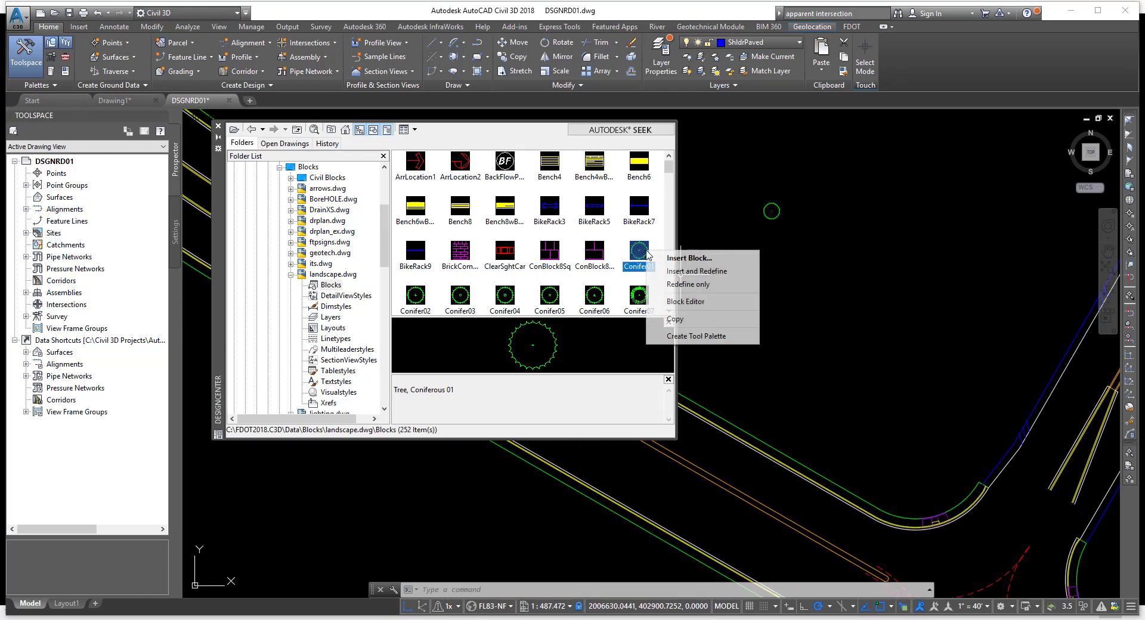
{"action": "left_click", "coordinate": [676, 258]}
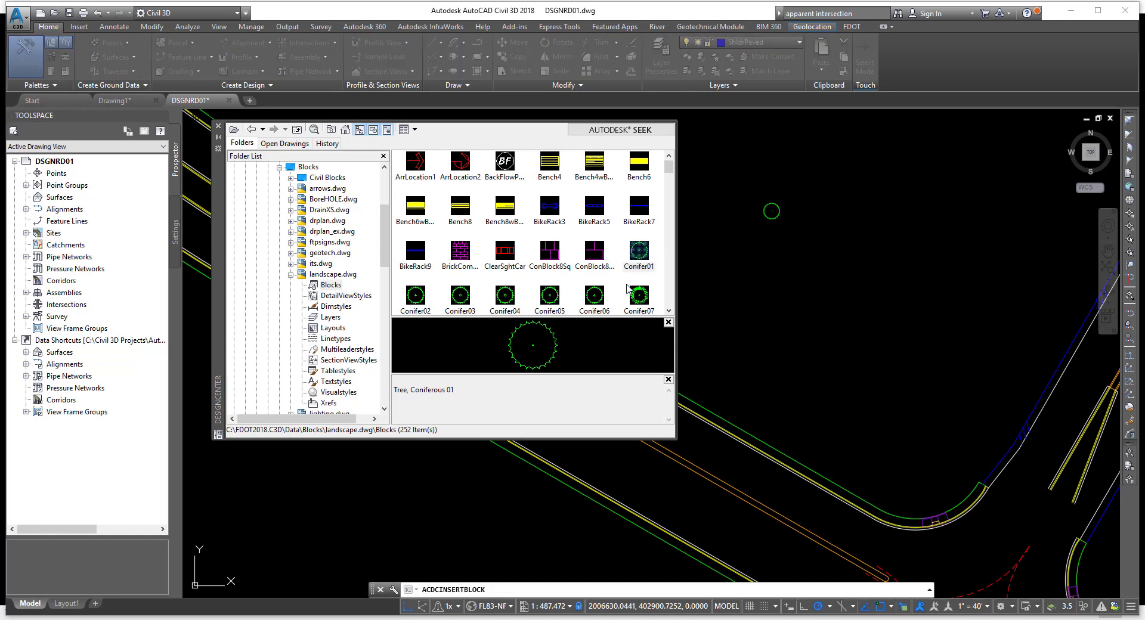
{"action": "left_click_drag", "start_coordinate": [578, 223], "coordinate": [589, 177]}
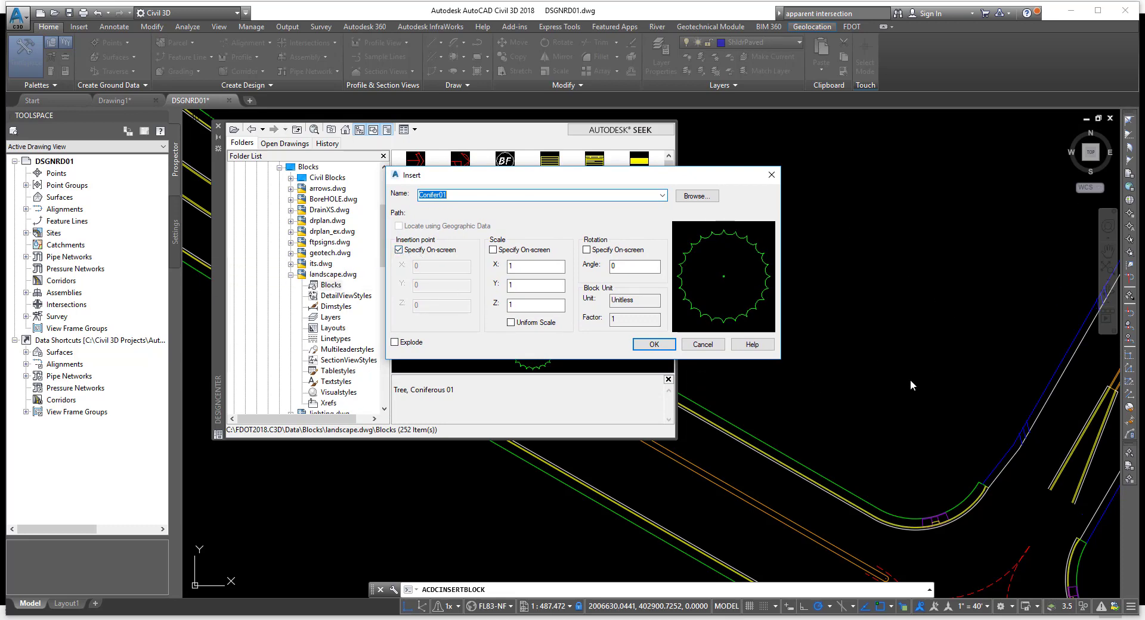
{"action": "left_click", "coordinate": [398, 250]}
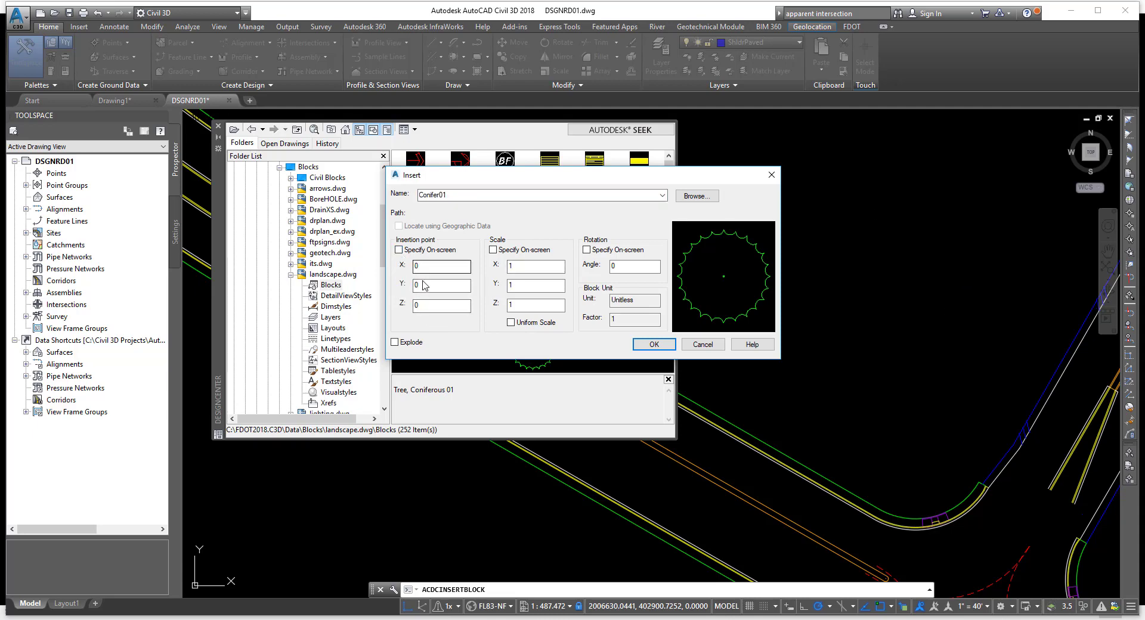
{"action": "left_click", "coordinate": [402, 252]}
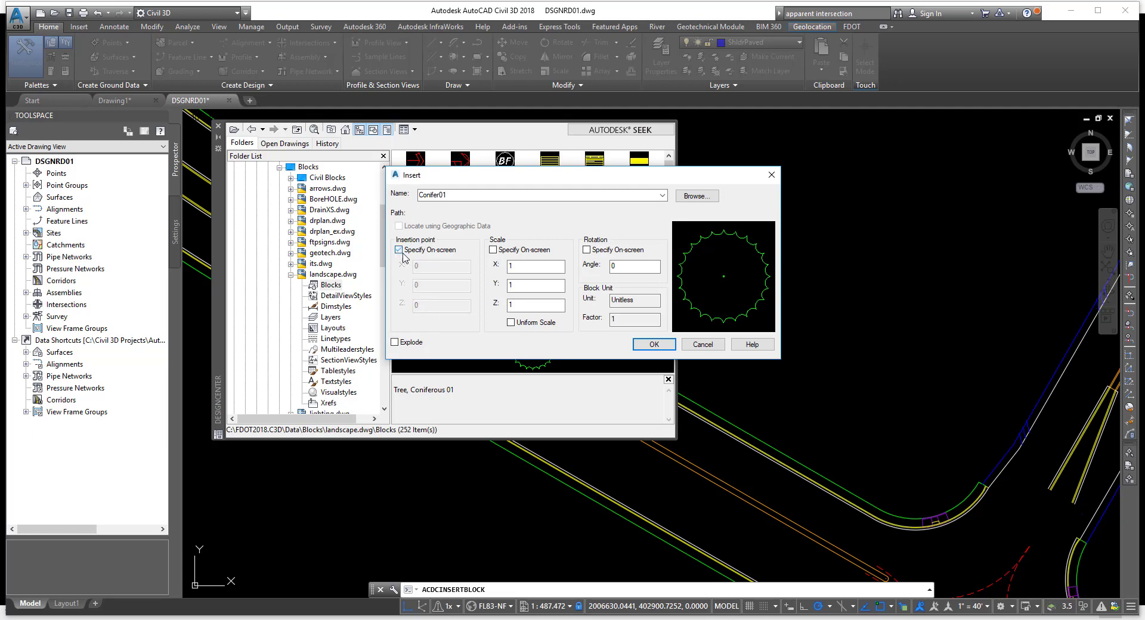
{"action": "left_click", "coordinate": [492, 249]}
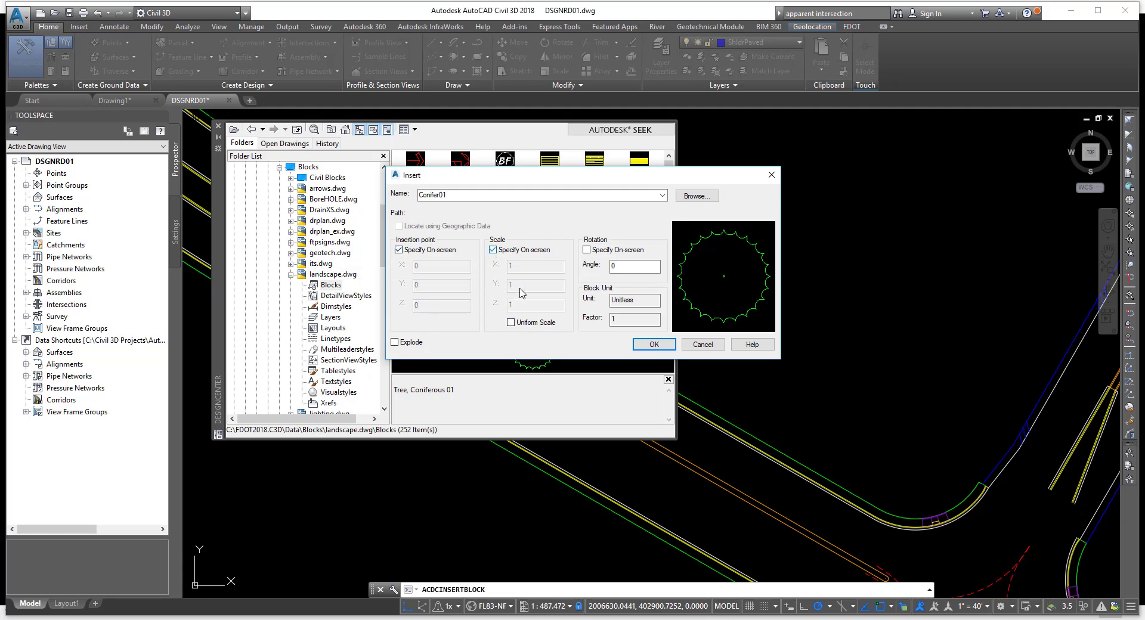
{"action": "left_click", "coordinate": [492, 250]}
{"action": "left_click", "coordinate": [493, 250]}
{"action": "left_click", "coordinate": [587, 250]}
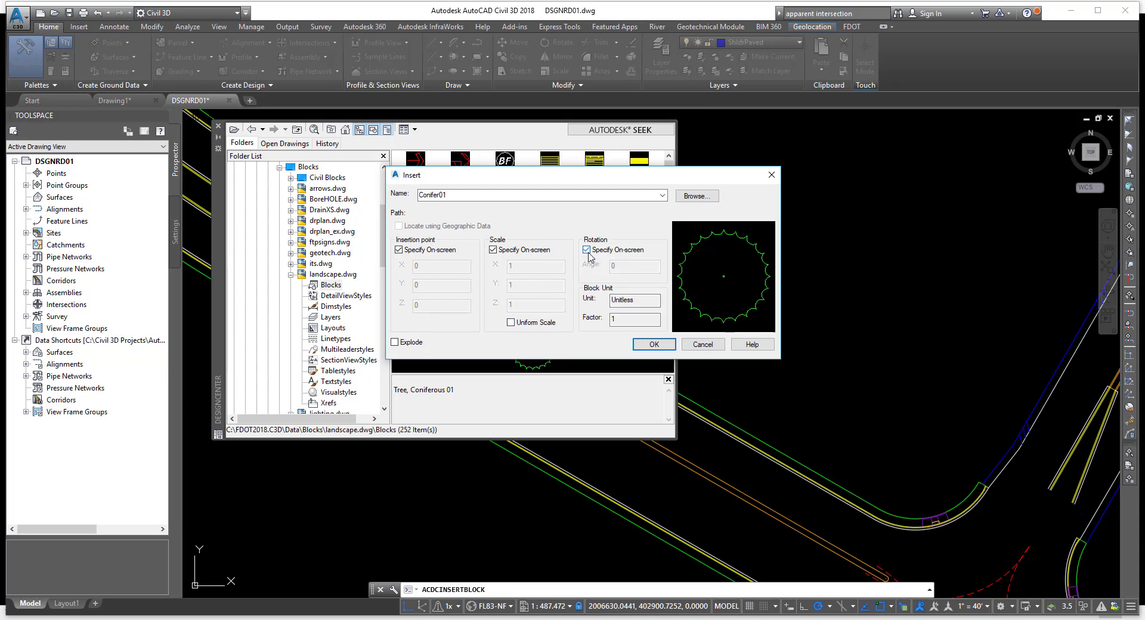
{"action": "left_click", "coordinate": [588, 252]}
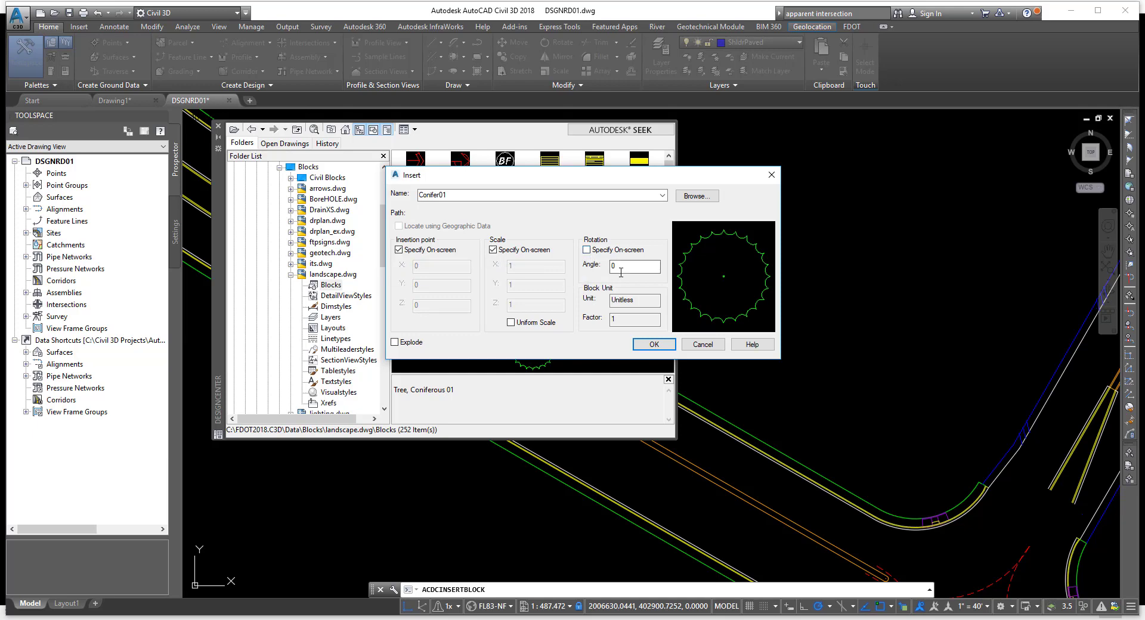
{"action": "left_click_drag", "start_coordinate": [621, 268], "coordinate": [598, 268]}
{"action": "left_click", "coordinate": [653, 345]}
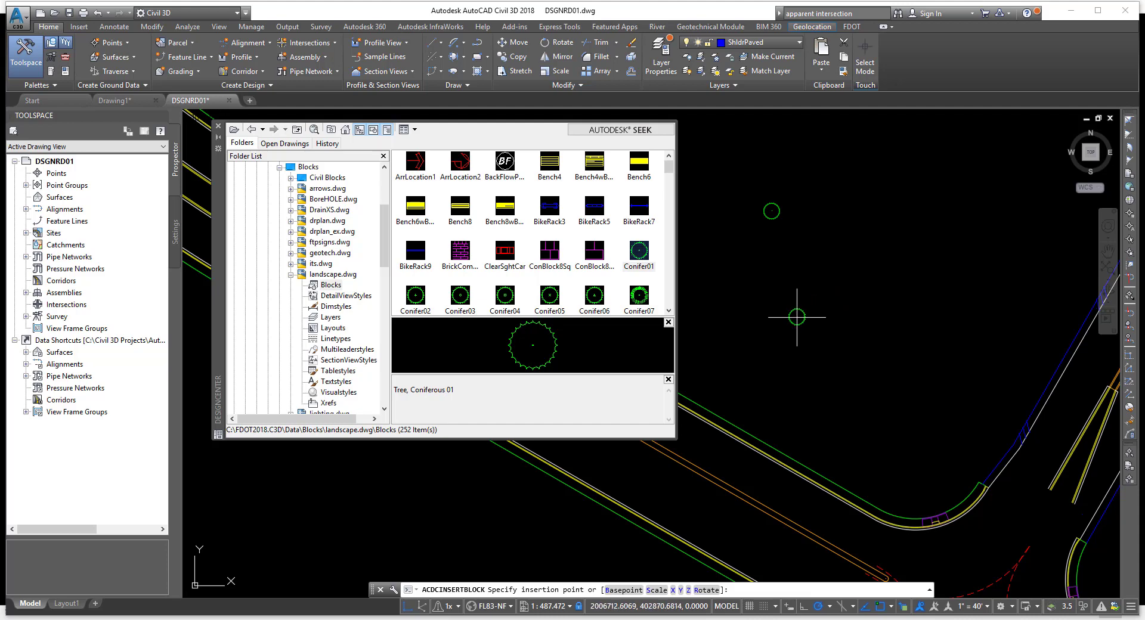
- Place the second Conifer01 tree south of the first one at a uniformly enlarged scale
{"action": "left_click", "coordinate": [778, 345]}
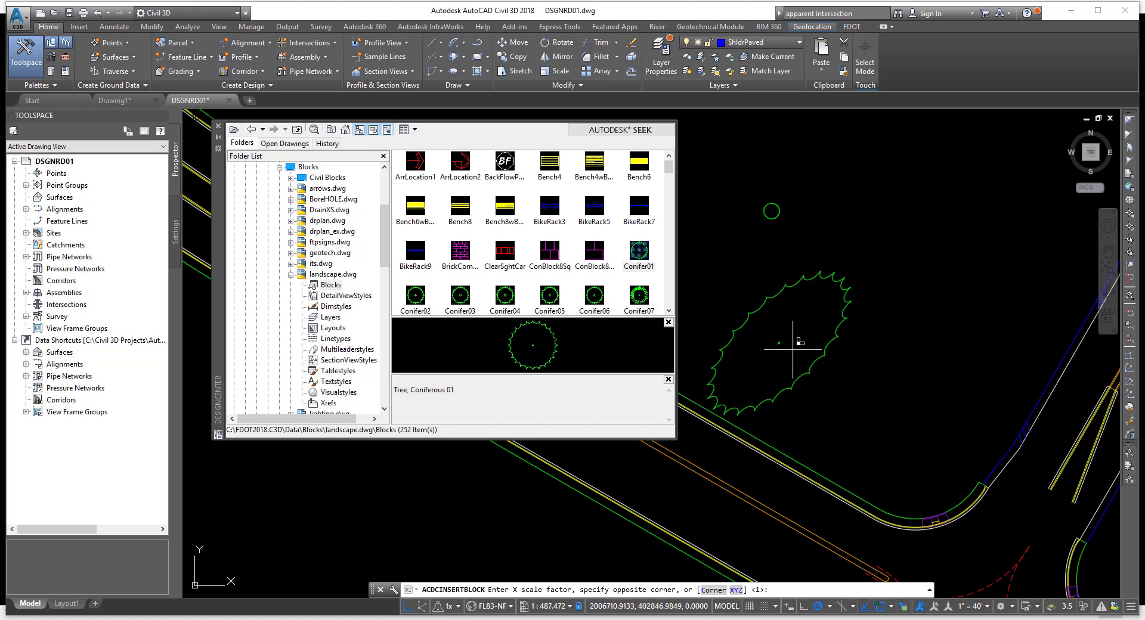
{"action": "scroll", "coordinate": [793, 349], "scroll_direction": "up", "scroll_amount": 5}
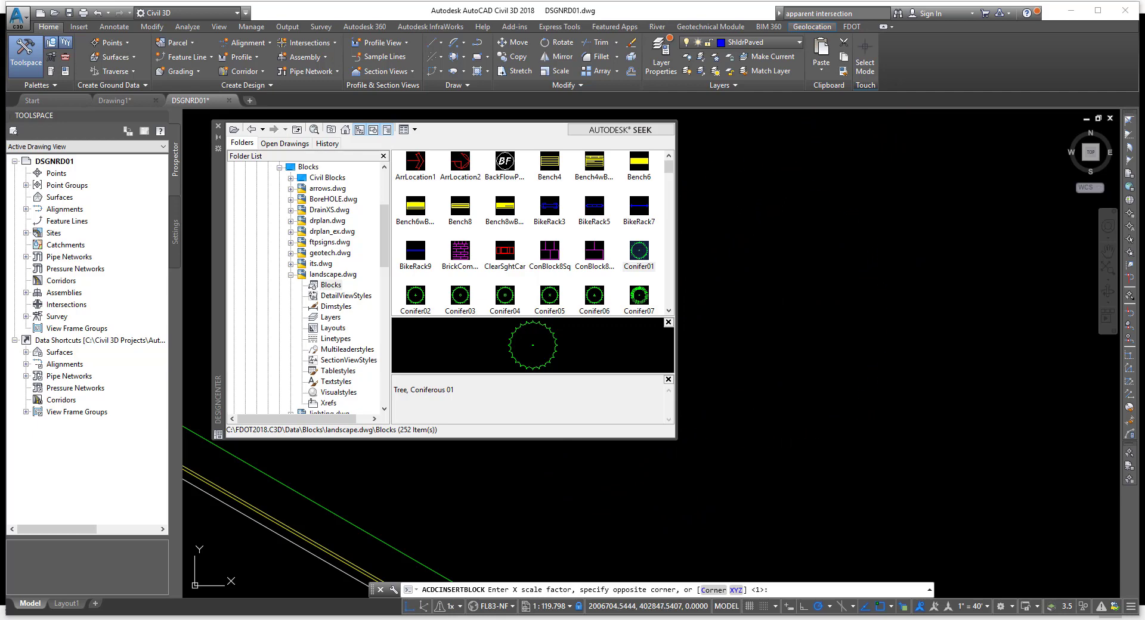
{"action": "key", "text": "Return"}
{"action": "key", "text": "Return"}
{"action": "key", "text": "Return"}
{"action": "scroll", "coordinate": [804, 344], "scroll_direction": "down", "scroll_amount": 2}
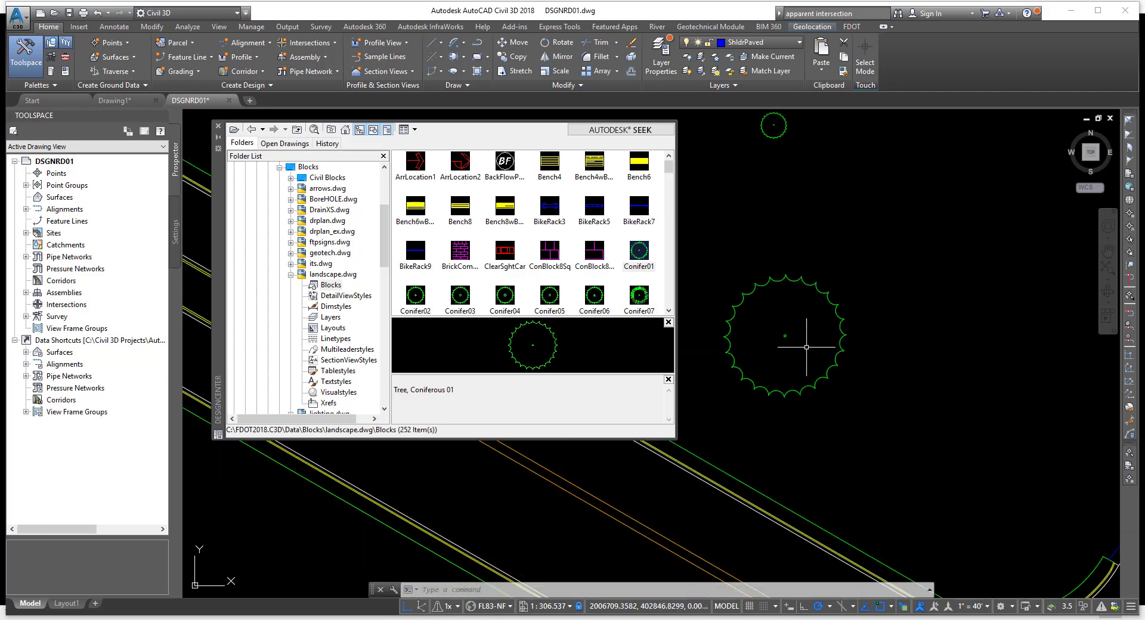
{"action": "scroll", "coordinate": [815, 342], "scroll_direction": "down", "scroll_amount": 2}
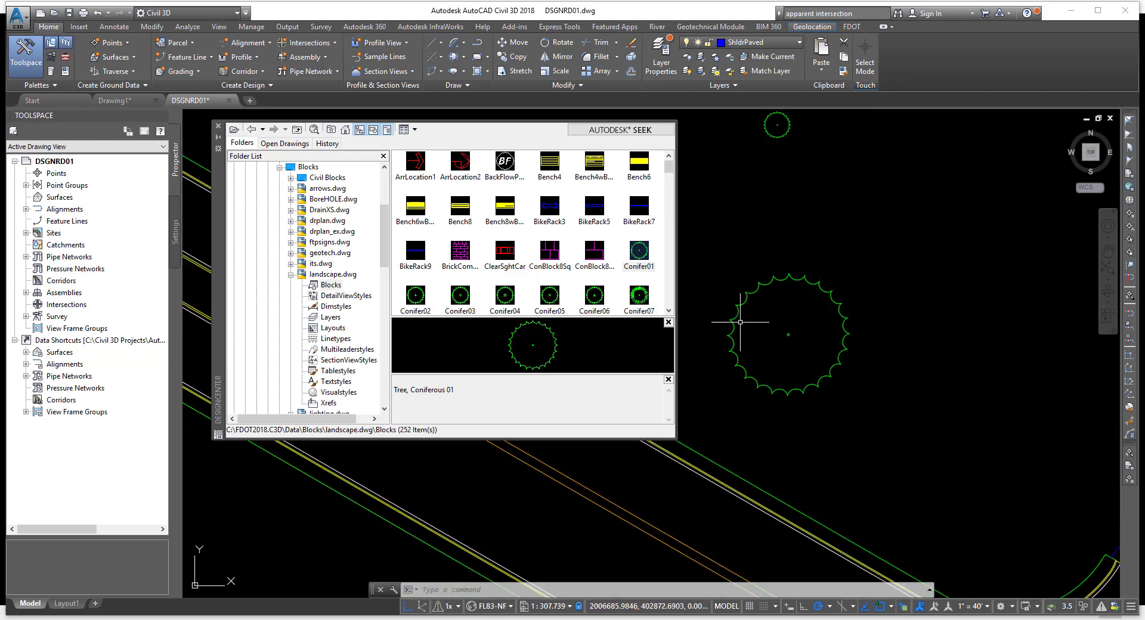
{"action": "middle_click_drag", "start_coordinate": [784, 322], "coordinate": [836, 374]}
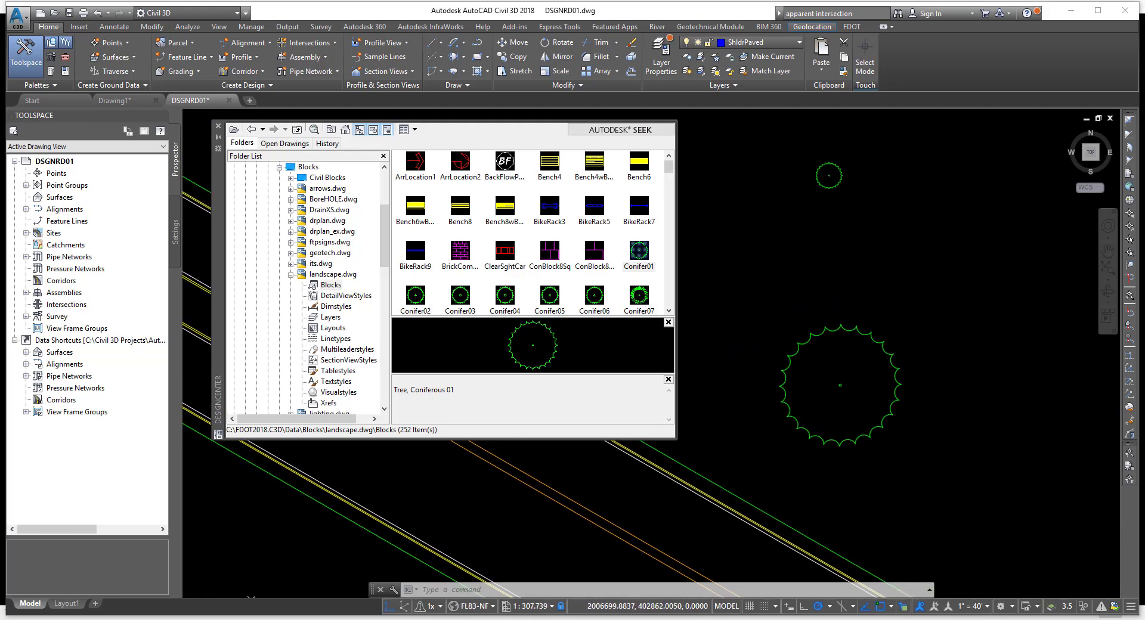
- Collapse landscape.dwg, look over the blocks contained in Structures.dwg, and close DesignCenter
{"action": "left_click", "coordinate": [290, 275]}
{"action": "scroll", "coordinate": [304, 278], "scroll_direction": "up", "scroll_amount": 4}
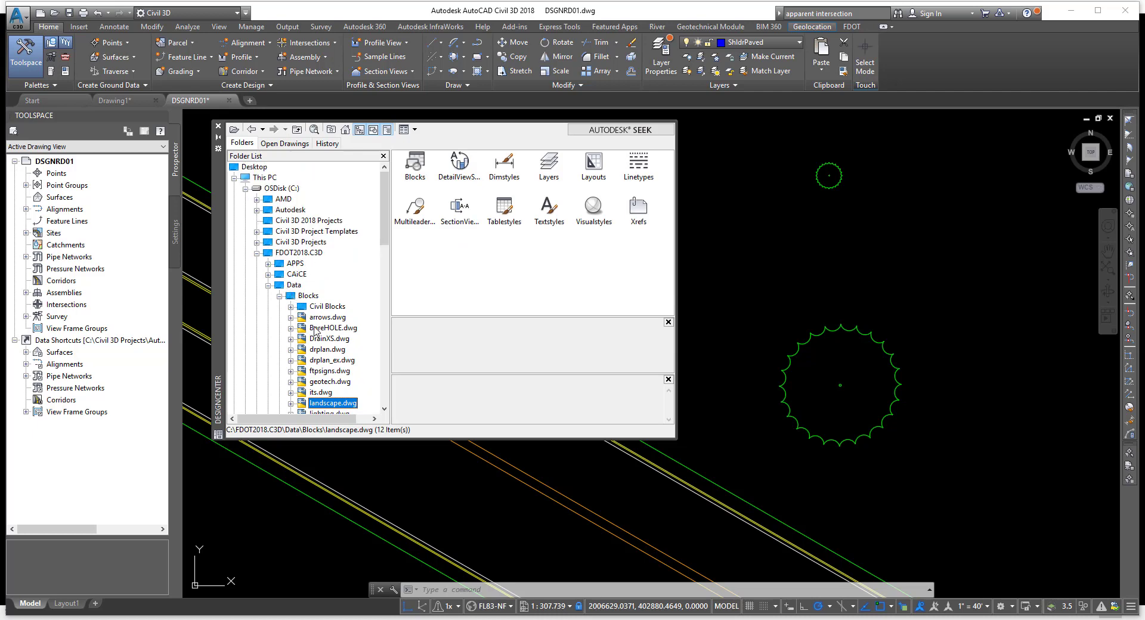
{"action": "scroll", "coordinate": [315, 332], "scroll_direction": "down", "scroll_amount": 5}
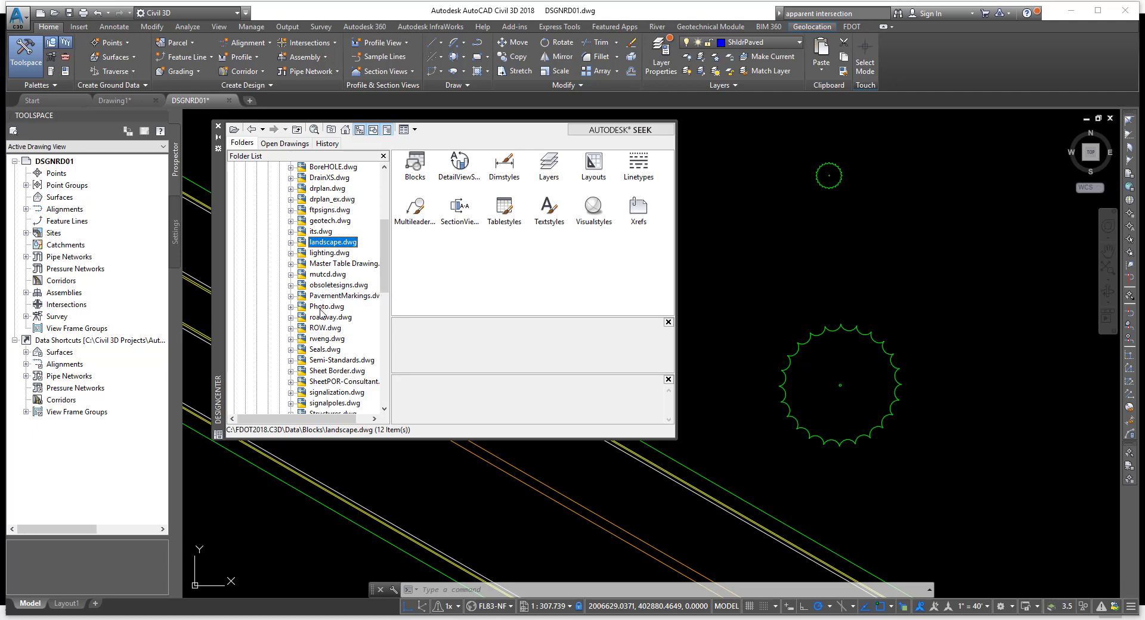
{"action": "scroll", "coordinate": [320, 330], "scroll_direction": "down", "scroll_amount": 2}
{"action": "scroll", "coordinate": [319, 332], "scroll_direction": "down", "scroll_amount": 2}
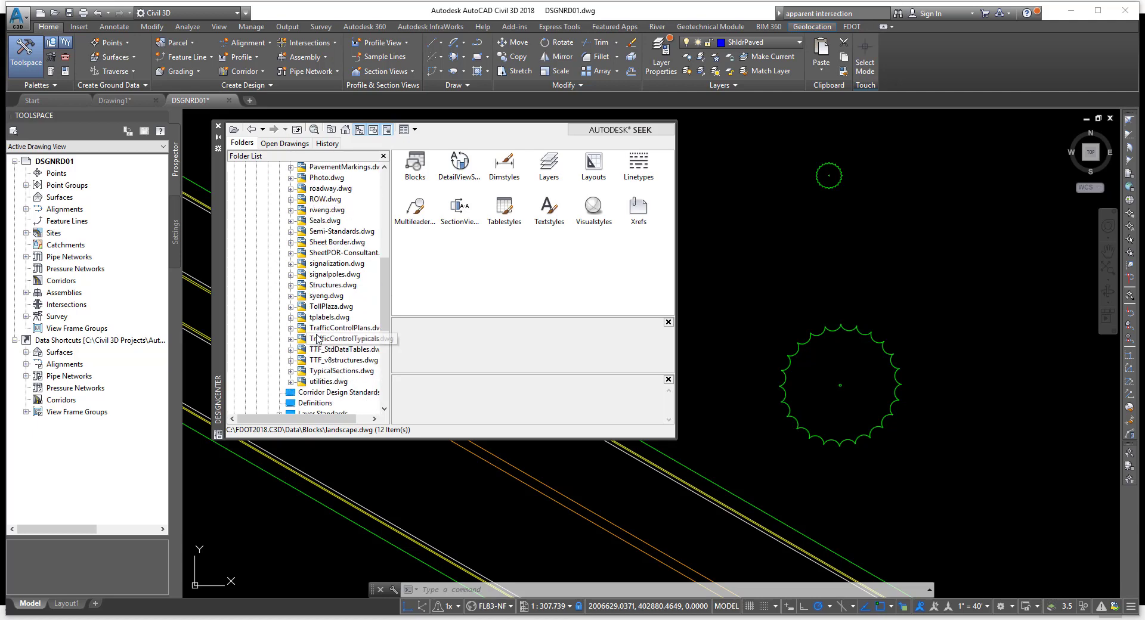
{"action": "left_click", "coordinate": [291, 285]}
{"action": "left_click", "coordinate": [316, 285]}
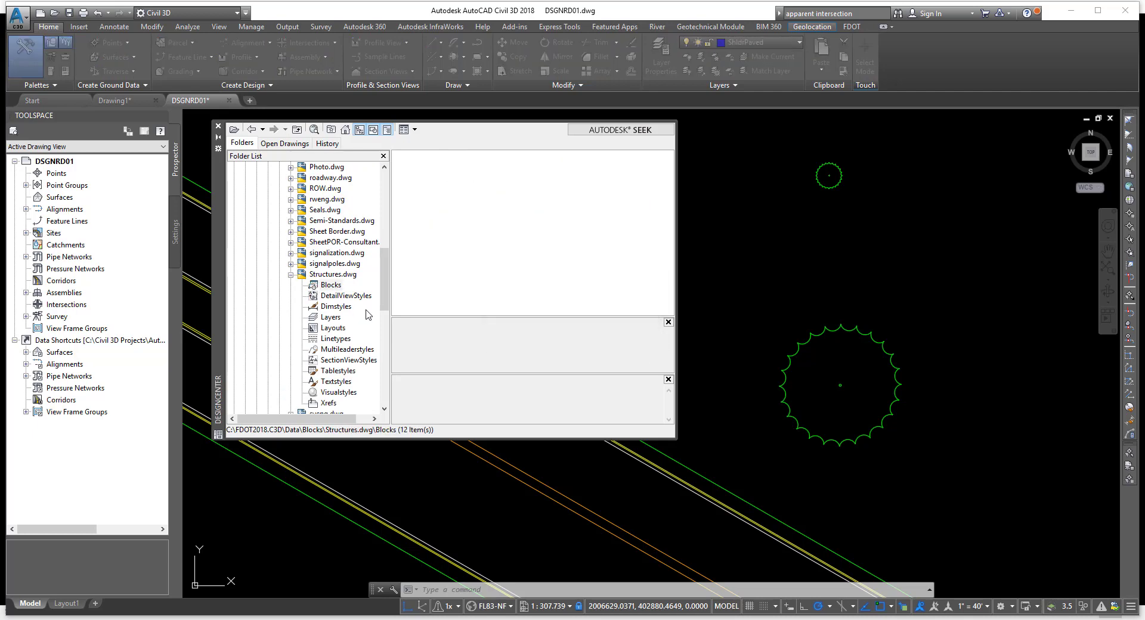
{"action": "scroll", "coordinate": [554, 222], "scroll_direction": "down", "scroll_amount": 10}
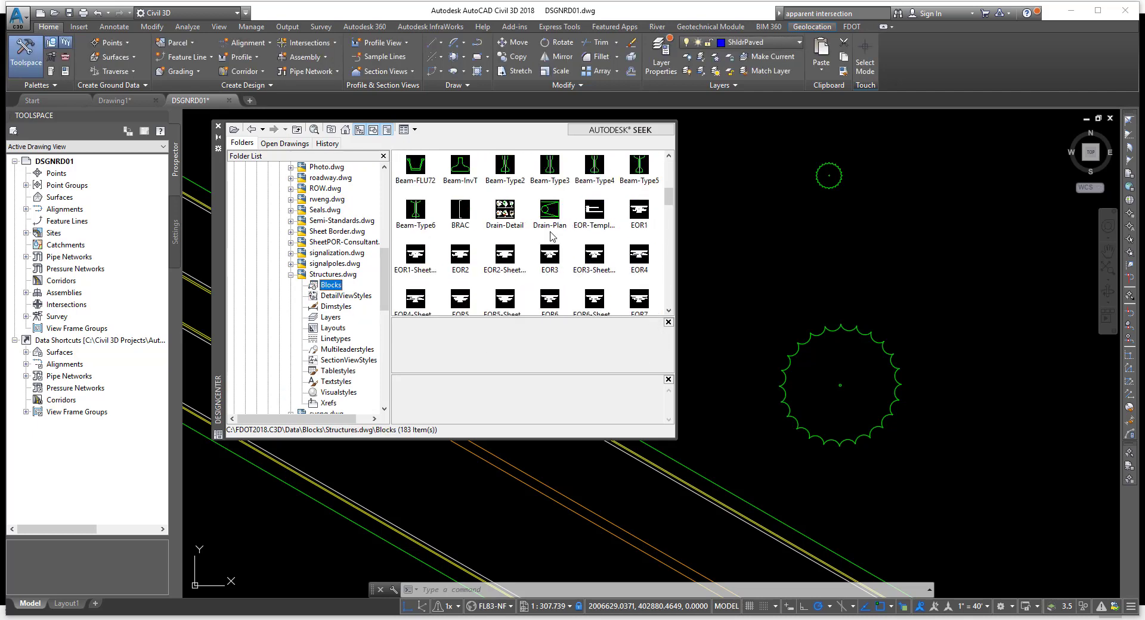
{"action": "scroll", "coordinate": [550, 239], "scroll_direction": "up", "scroll_amount": 7}
{"action": "scroll", "coordinate": [550, 239], "scroll_direction": "up", "scroll_amount": 3}
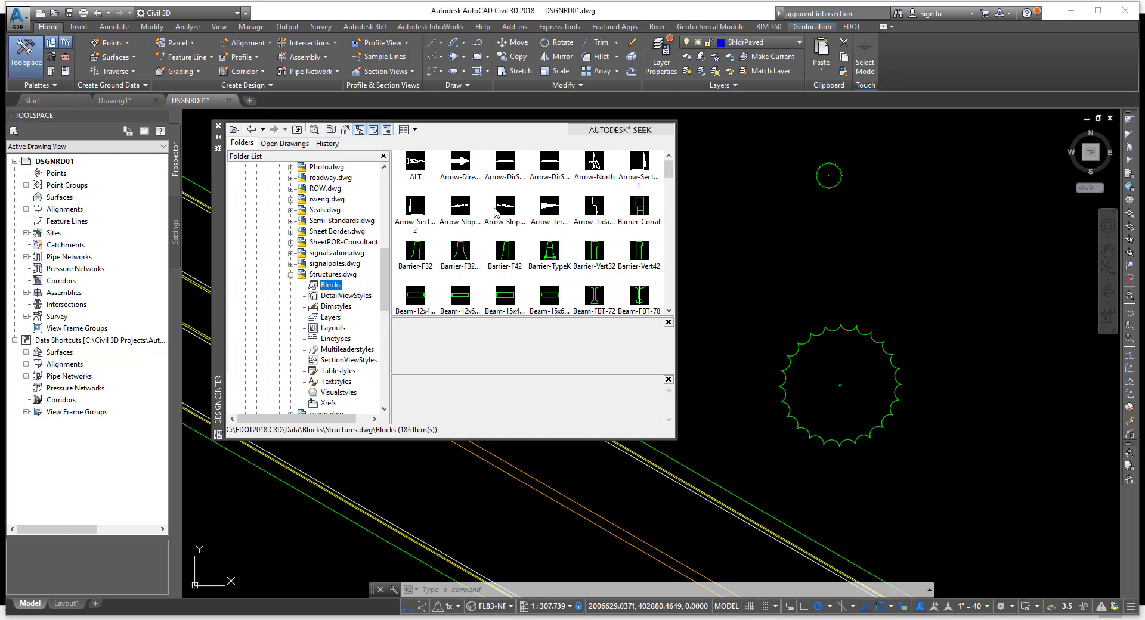
{"action": "left_click", "coordinate": [219, 126]}
{"action": "scroll", "coordinate": [511, 217], "scroll_direction": "down", "scroll_amount": 4}
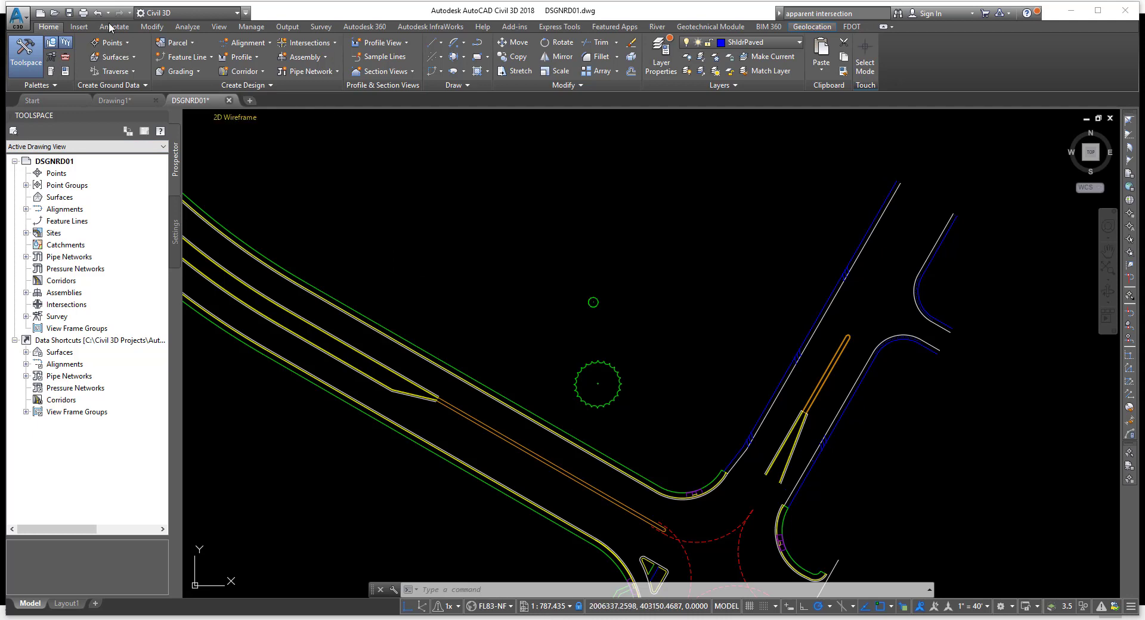
- Look through the gallery of blocks stored in the drawing and start inserting the HNDC wheelchair symbol
{"action": "left_click", "coordinate": [80, 26]}
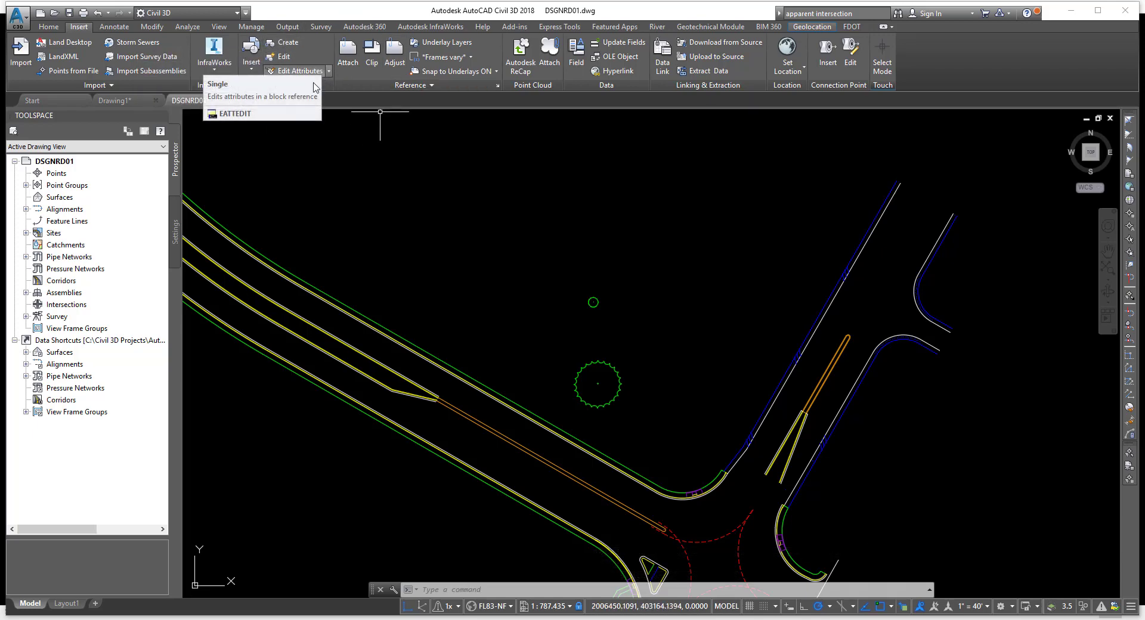
{"action": "left_click", "coordinate": [293, 86]}
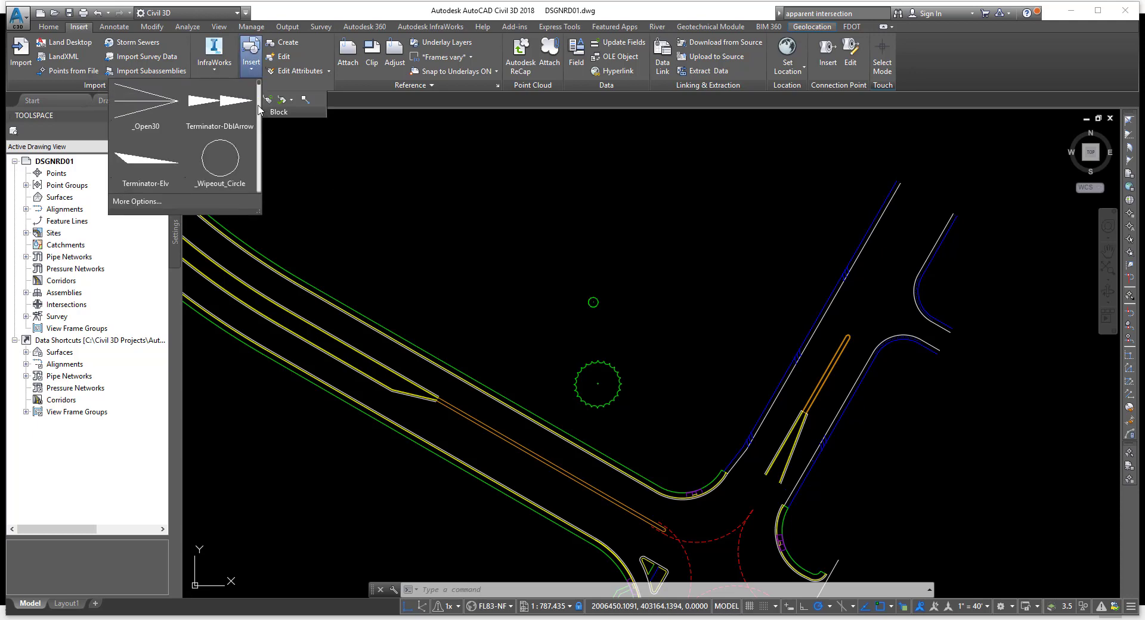
{"action": "scroll", "coordinate": [258, 107], "scroll_direction": "down", "scroll_amount": 2}
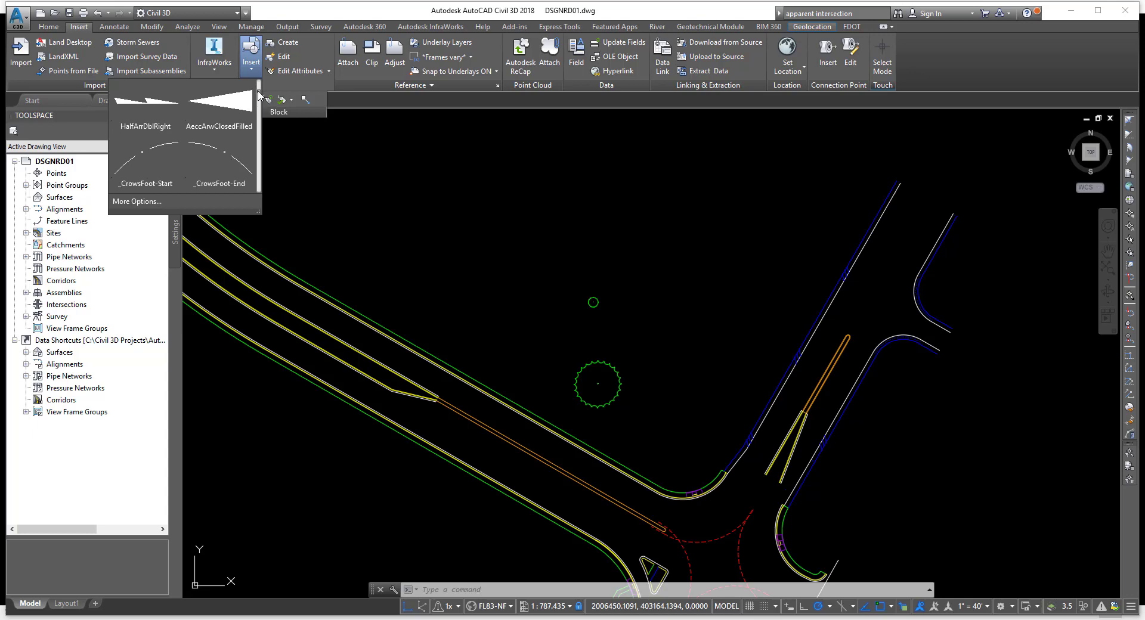
{"action": "scroll", "coordinate": [258, 98], "scroll_direction": "up", "scroll_amount": 5}
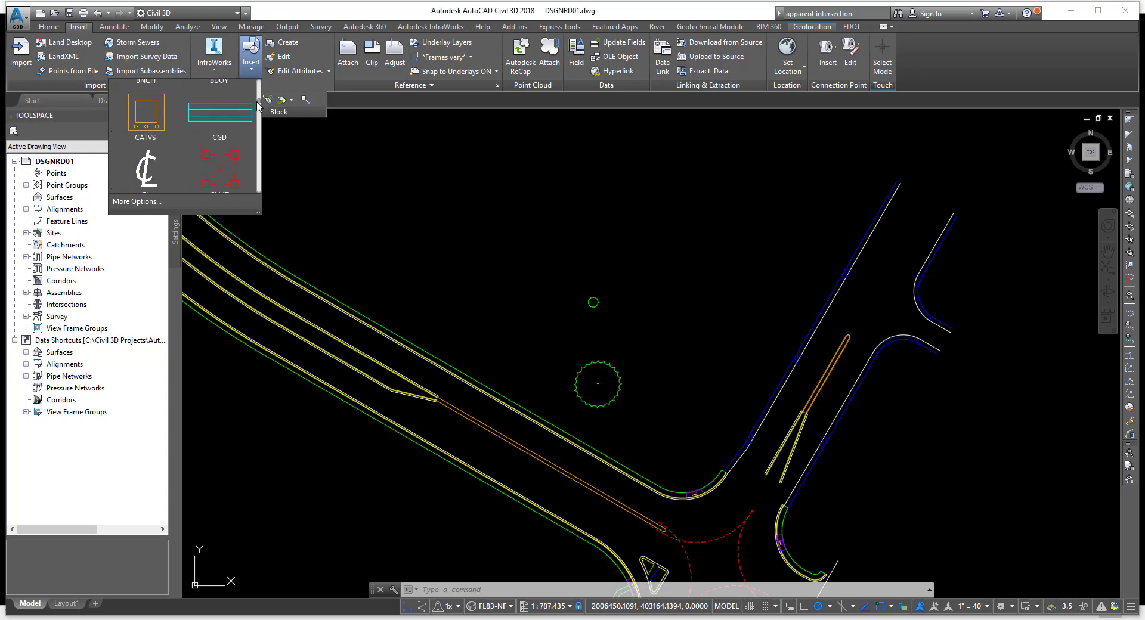
{"action": "scroll", "coordinate": [259, 107], "scroll_direction": "down", "scroll_amount": 6}
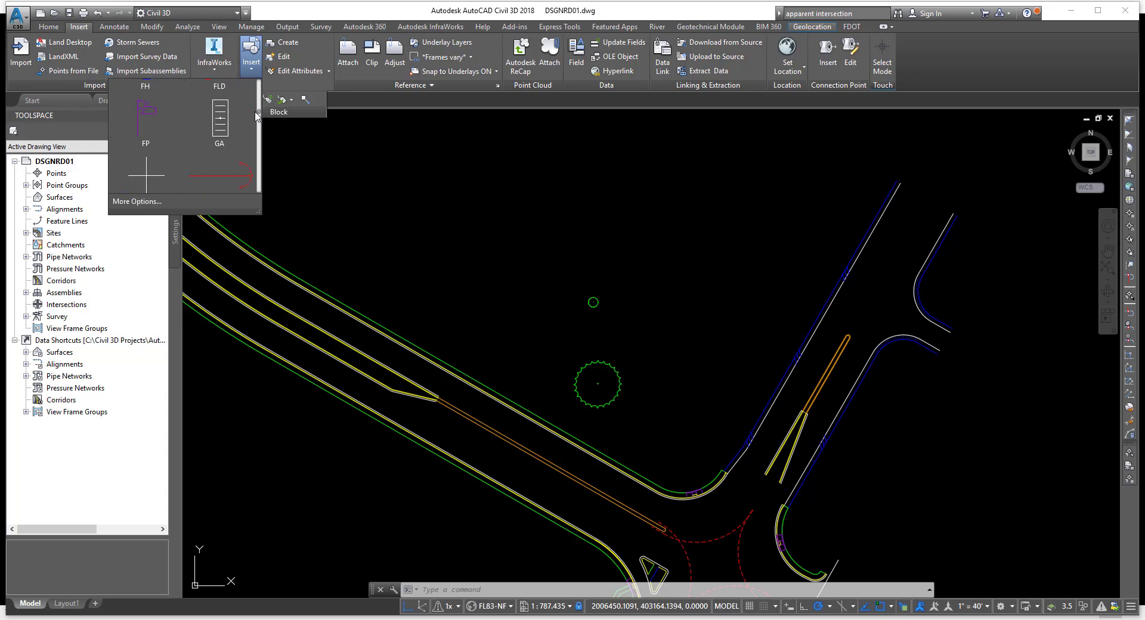
{"action": "scroll", "coordinate": [257, 115], "scroll_direction": "down", "scroll_amount": 4}
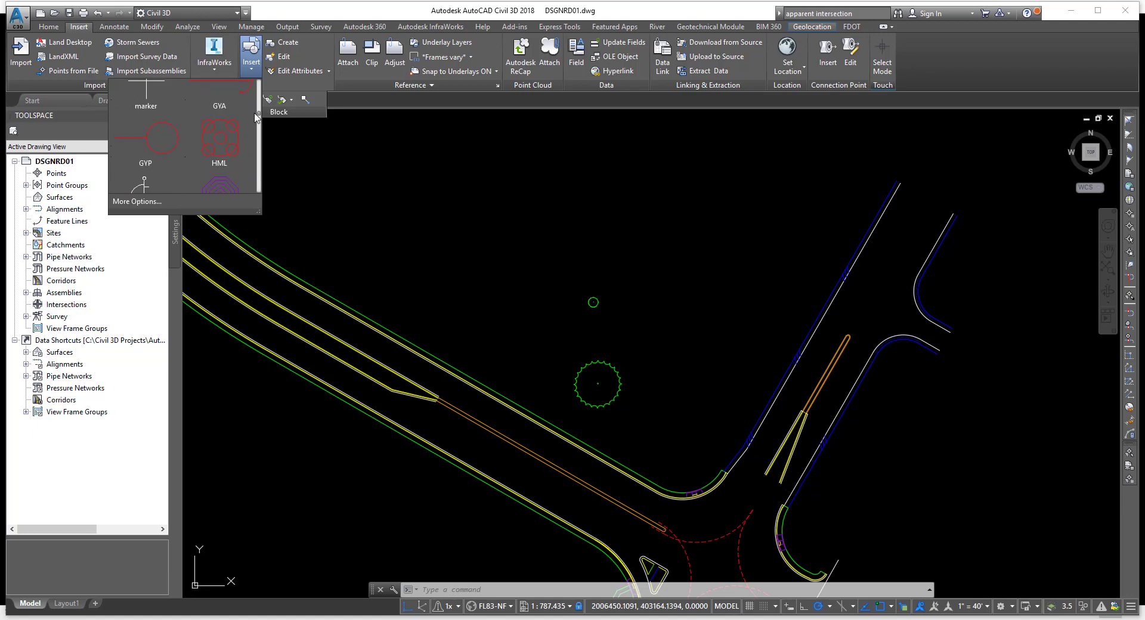
{"action": "left_click_drag", "start_coordinate": [255, 114], "coordinate": [255, 115]}
{"action": "left_click", "coordinate": [147, 139]}
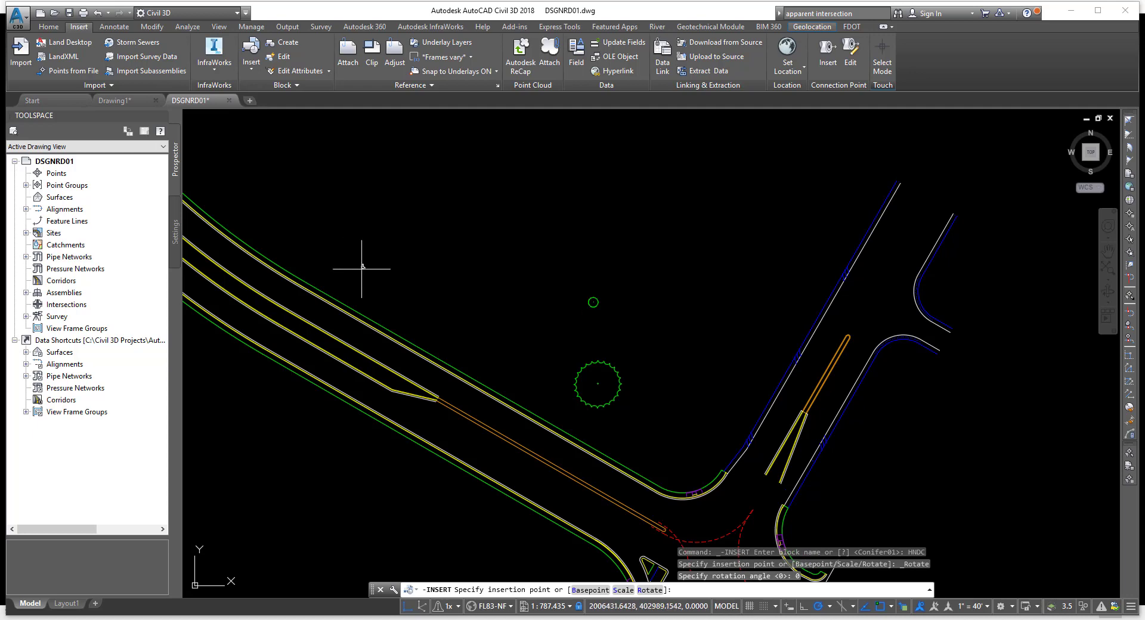
- Place the HNDC block just north of the road's green edge line, rotated 45 degrees at scale factor 1
{"action": "scroll", "coordinate": [384, 295], "scroll_direction": "up", "scroll_amount": 8}
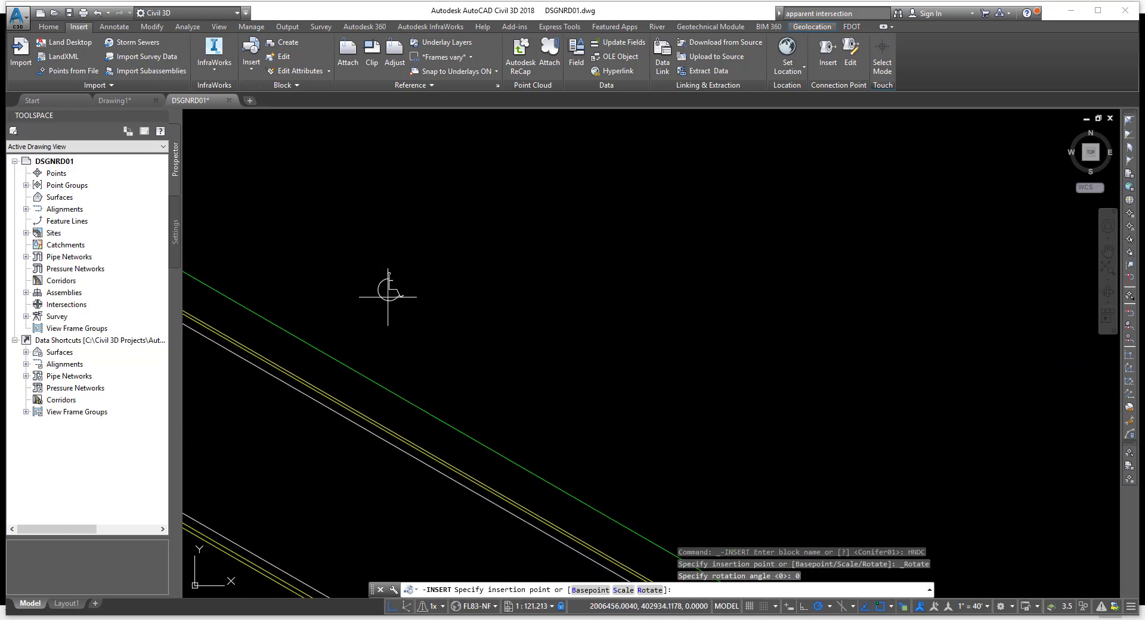
{"action": "mouse_move", "coordinate": [387, 296]}
{"action": "middle_mouse_down"}
{"action": "mouse_move", "coordinate": [350, 179]}
{"action": "mouse_move", "coordinate": [462, 258]}
{"action": "mouse_move", "coordinate": [409, 219]}
{"action": "middle_mouse_up"}
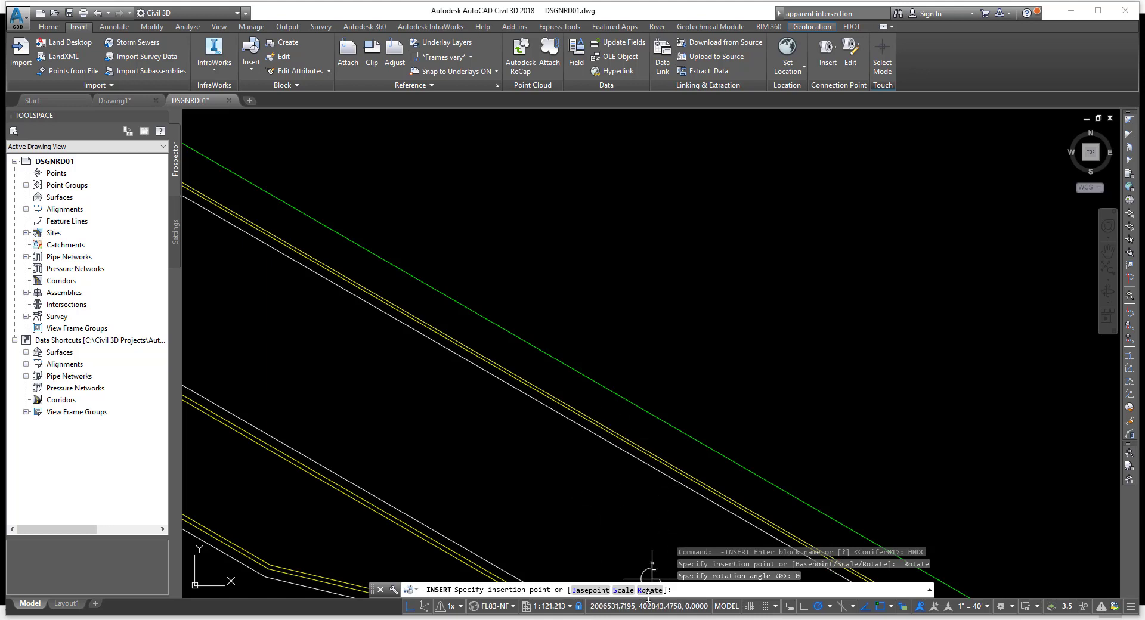
{"action": "type", "text": "R"}
{"action": "key", "text": "Return"}
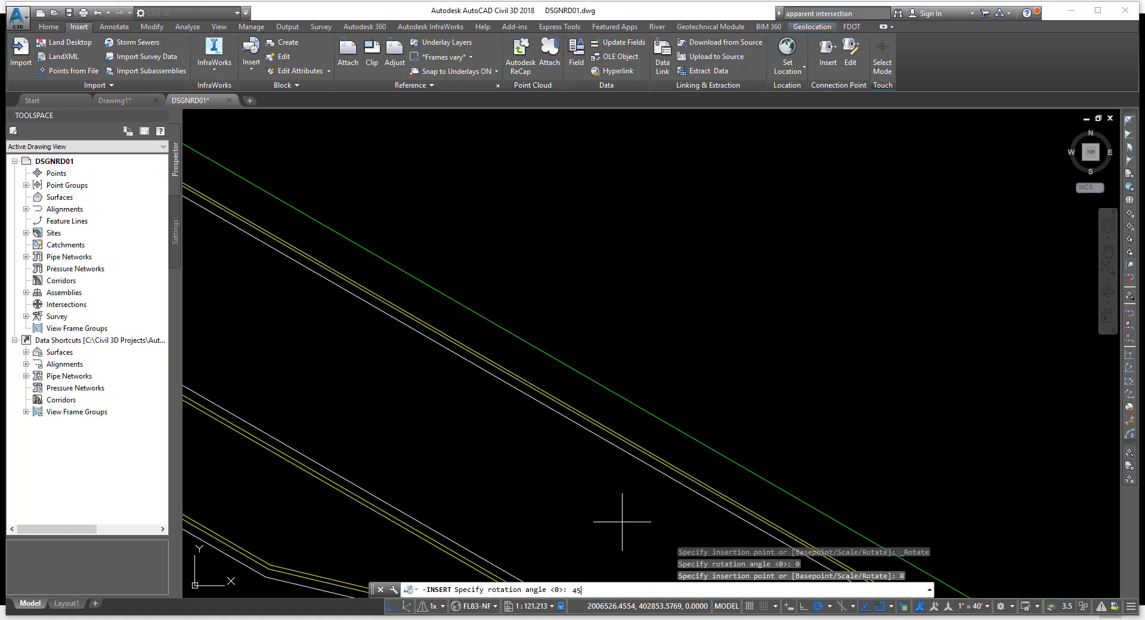
{"action": "key", "text": "Return"}
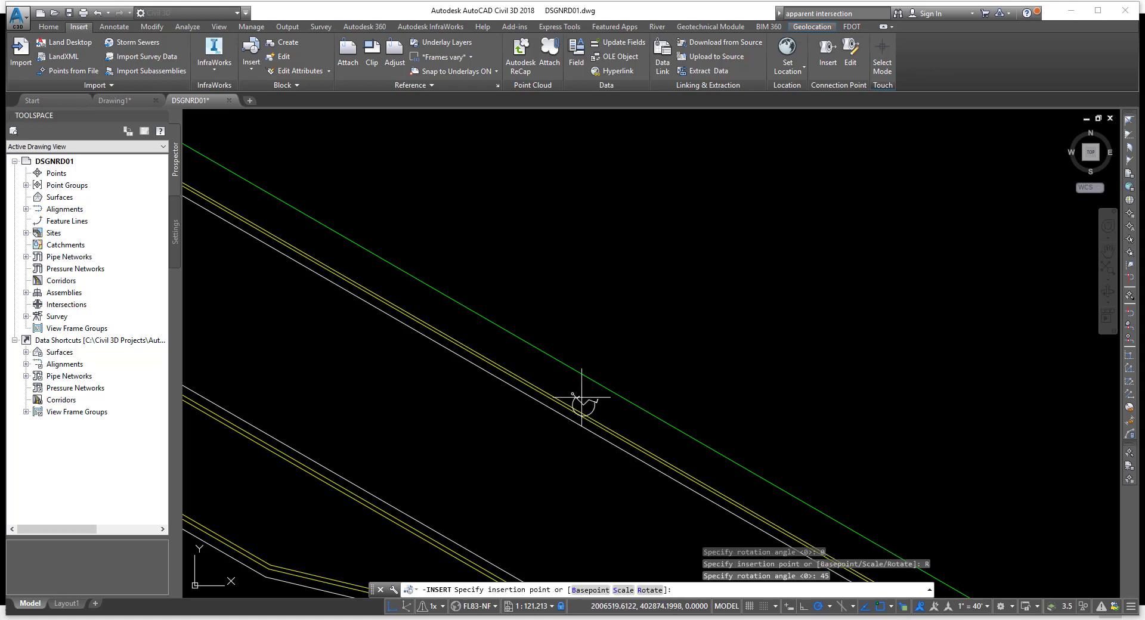
{"action": "left_click", "coordinate": [564, 325]}
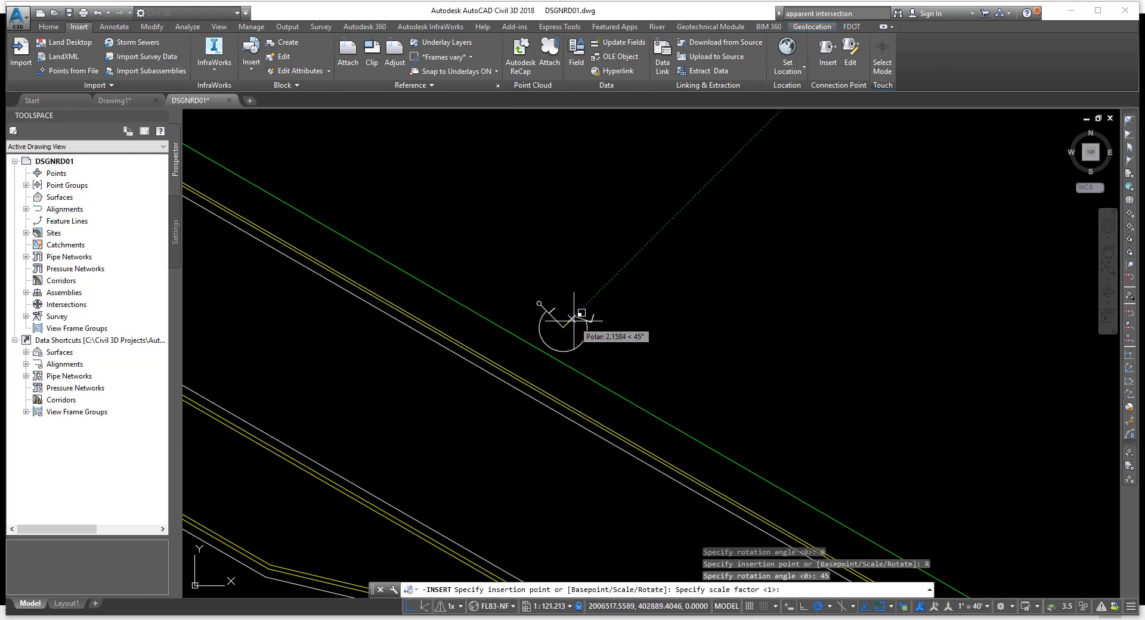
{"action": "key", "text": "Return"}
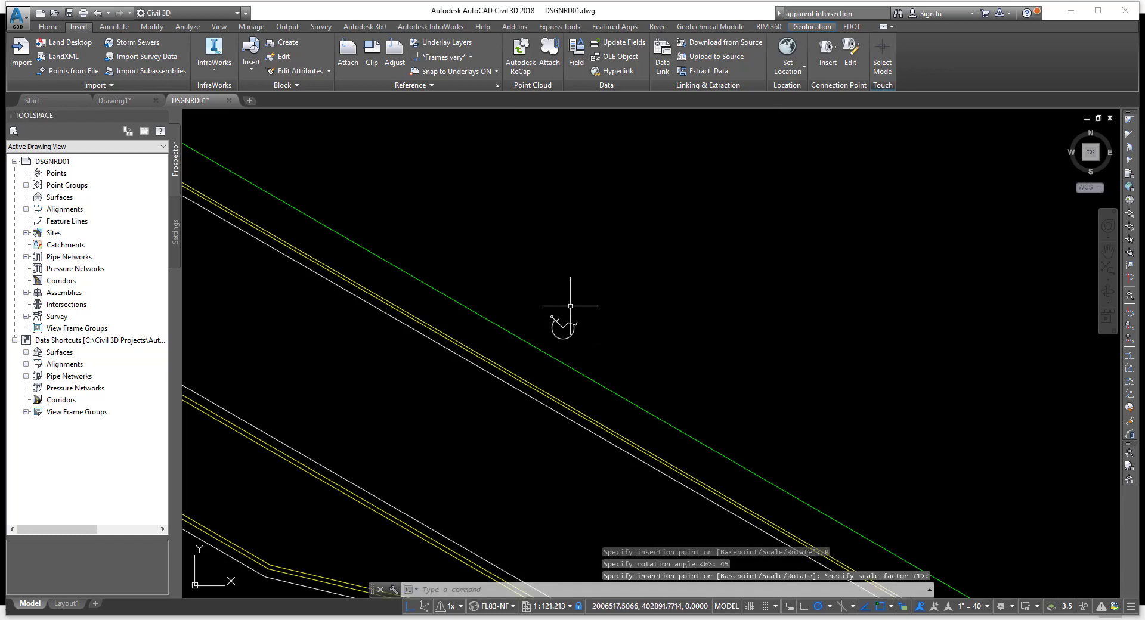
{"action": "scroll", "coordinate": [570, 305], "scroll_direction": "up", "scroll_amount": 6}
{"action": "scroll", "coordinate": [575, 310], "scroll_direction": "down", "scroll_amount": 4}
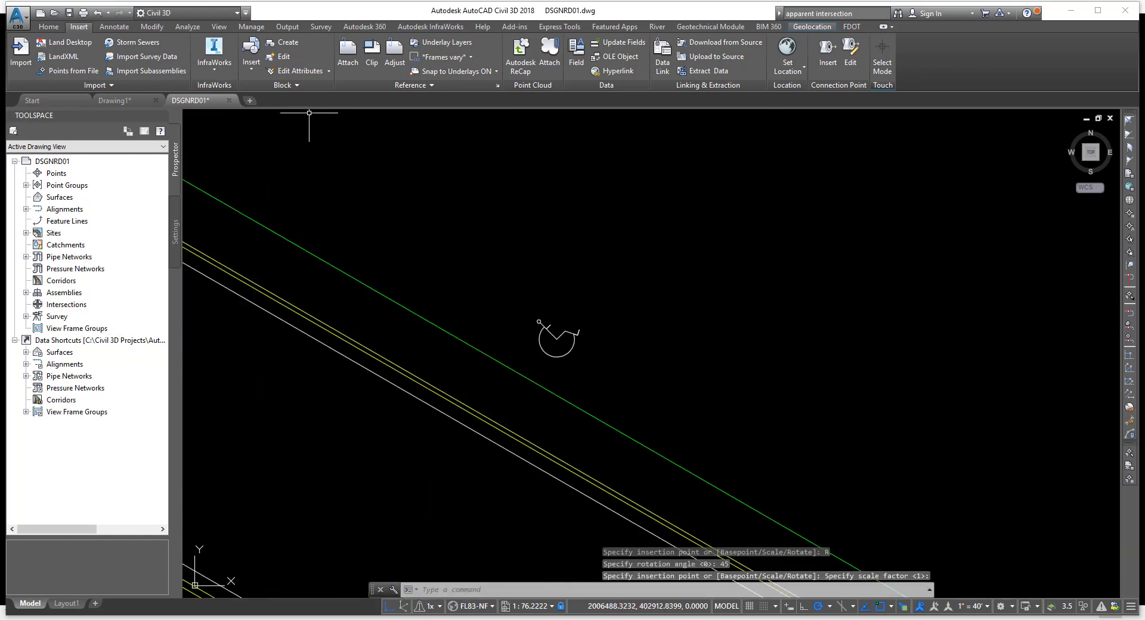
- Open the full Insert dialog and preview the MHE and NAR2 blocks
{"action": "left_click", "coordinate": [251, 65]}
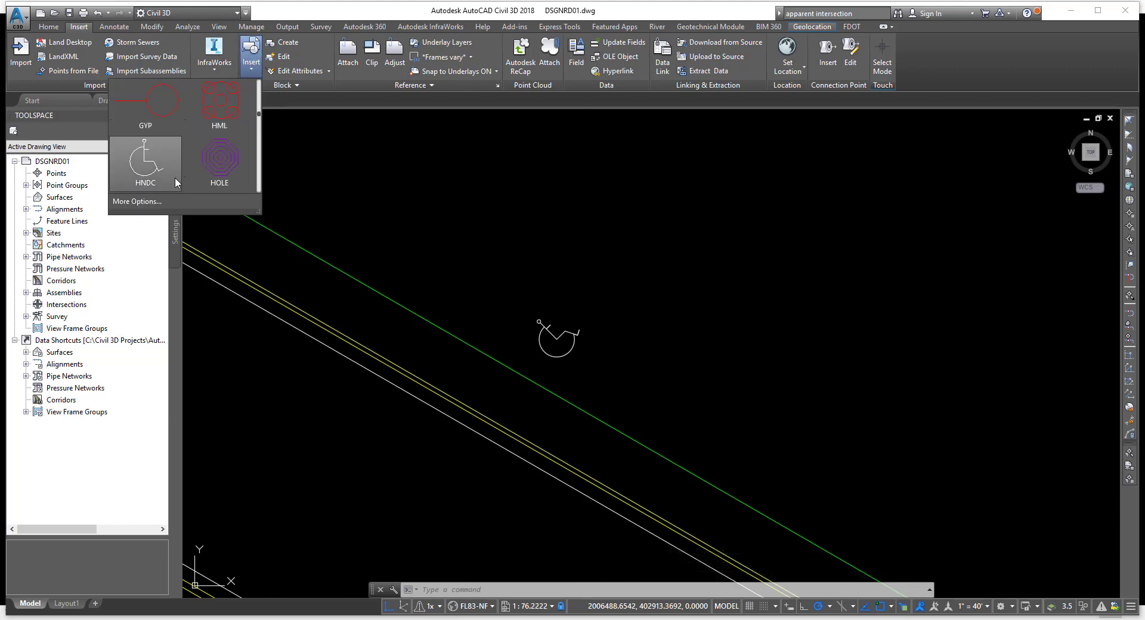
{"action": "left_click", "coordinate": [132, 202]}
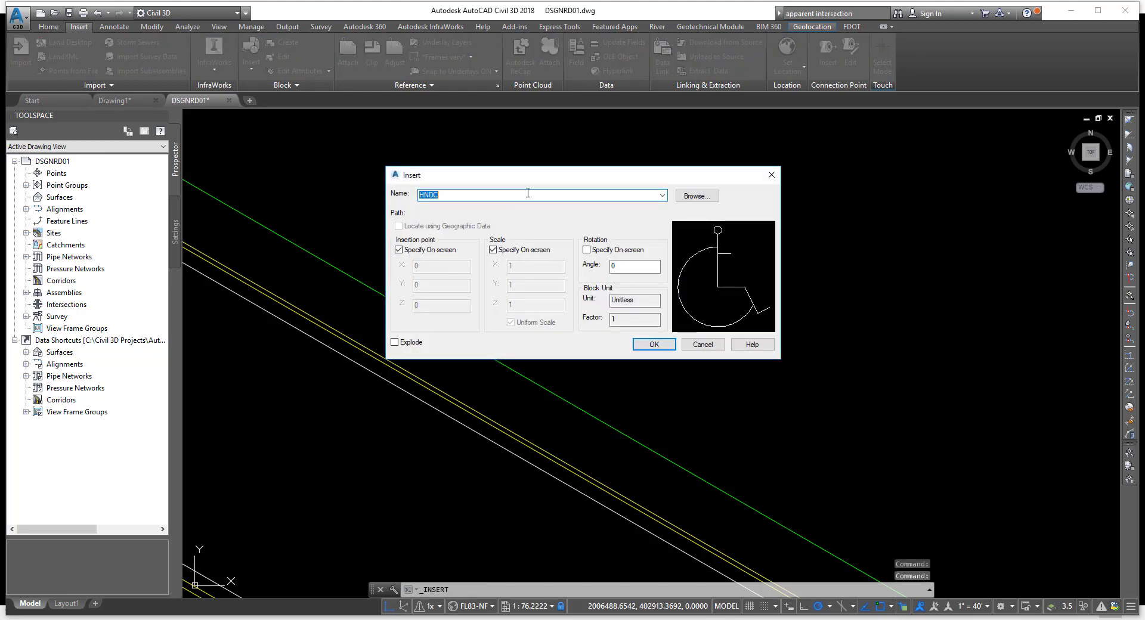
{"action": "left_click_drag", "start_coordinate": [541, 177], "coordinate": [499, 172]}
{"action": "left_click", "coordinate": [621, 193]}
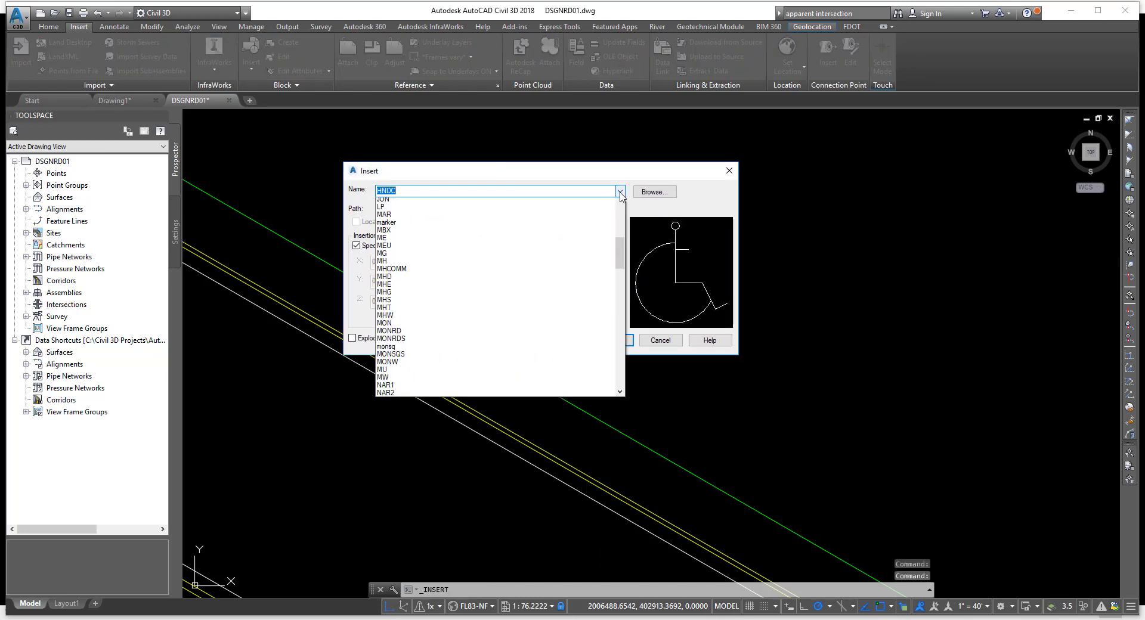
{"action": "left_click", "coordinate": [394, 316]}
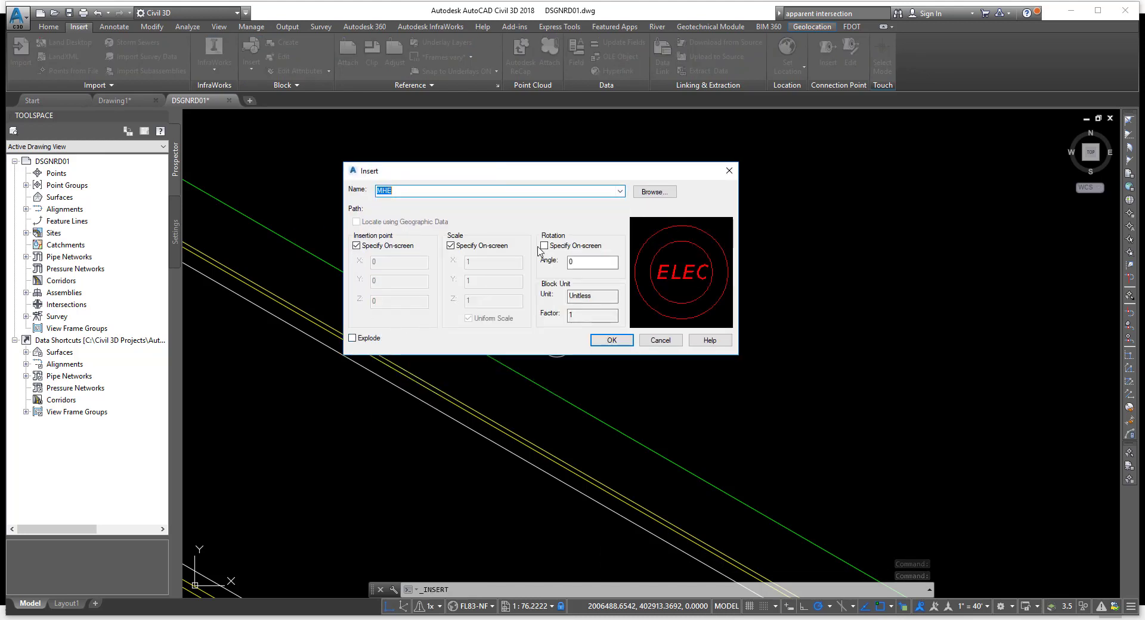
{"action": "left_click", "coordinate": [620, 191]}
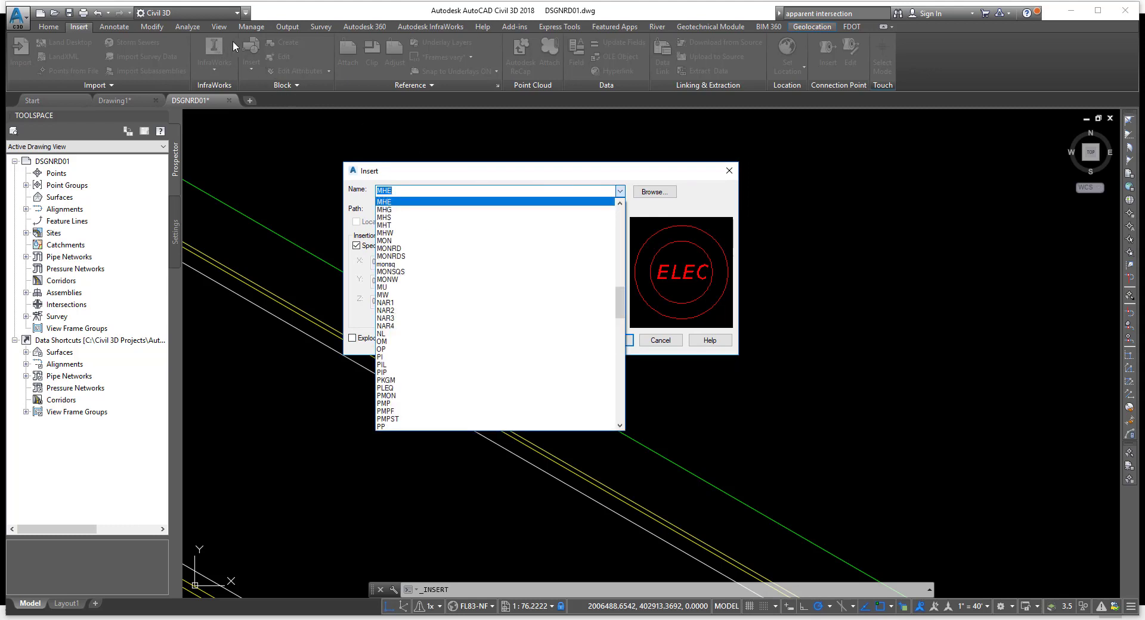
{"action": "left_click", "coordinate": [388, 310]}
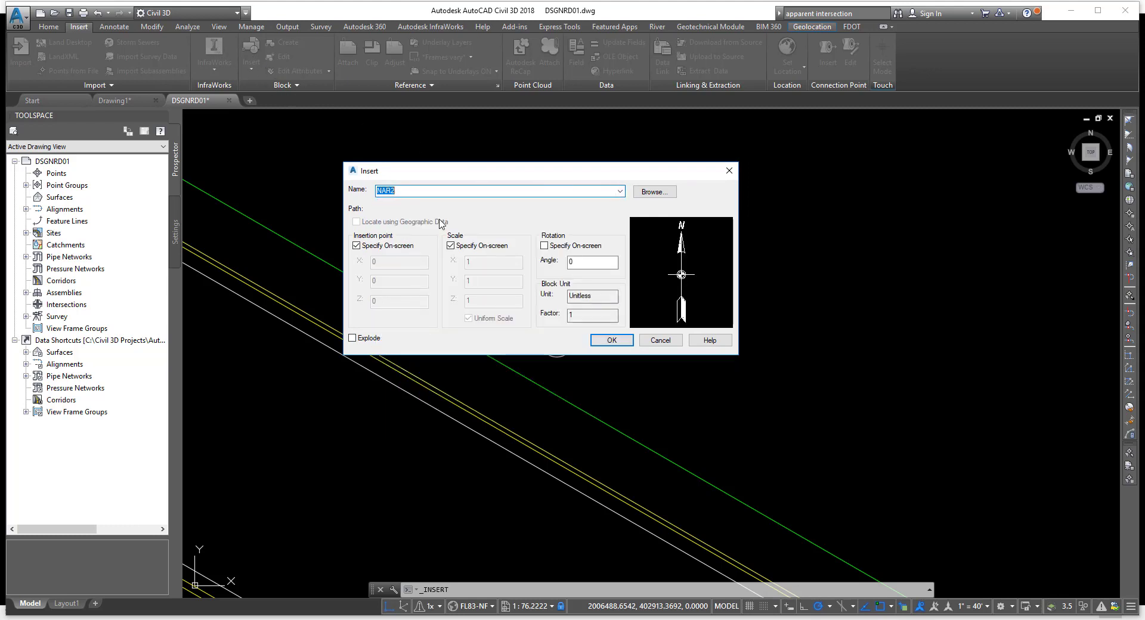
- Step through the blocks following NAR2 in the Insert dialog, including PIP and SHP, to examine their previews
{"action": "key", "text": "Down"}
{"action": "key", "text": "Down"}
{"action": "key", "text": "Down"}
{"action": "key", "text": "Down"}
{"action": "key", "text": "Down"}
{"action": "key", "text": "Down"}
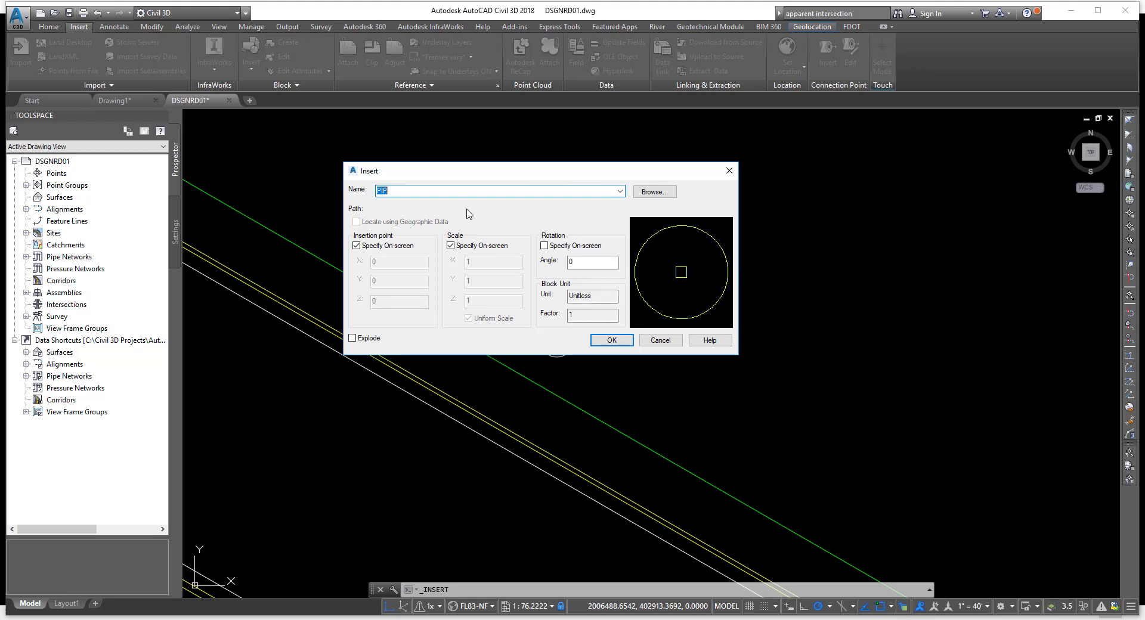
{"action": "key", "text": "Down"}
{"action": "key", "text": "Down"}
{"action": "key", "text": "Down"}
{"action": "key", "text": "Down"}
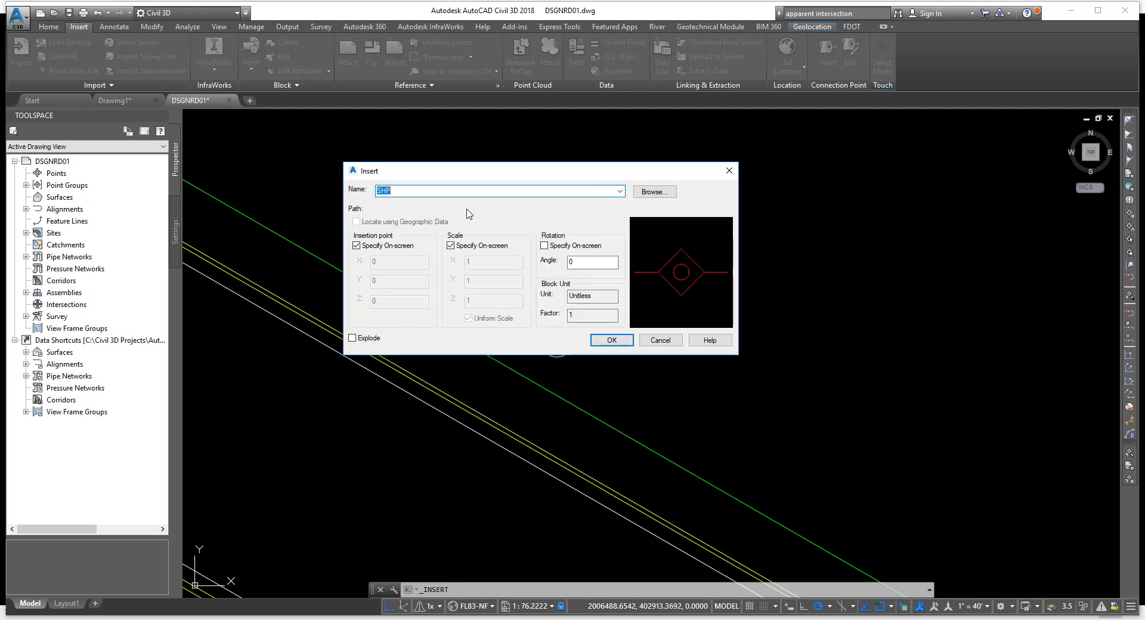
{"action": "key", "text": "Down"}
{"action": "key", "text": "Down"}
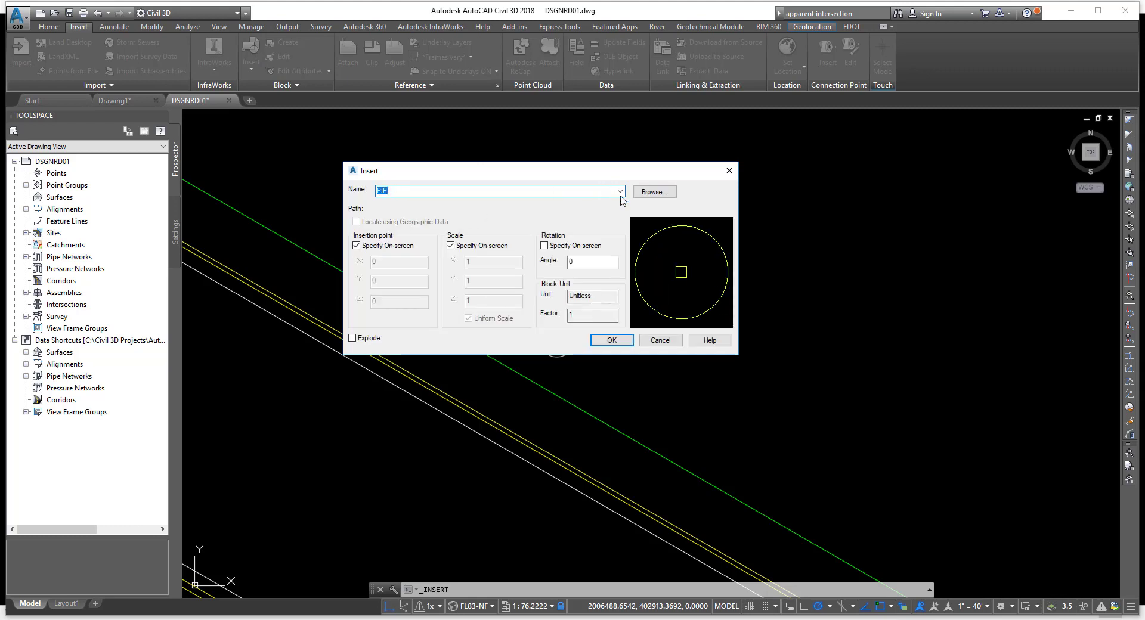
- Look at the option to browse for an external drawing file, and cancel both the file selection and the insertion
{"action": "left_click", "coordinate": [650, 193]}
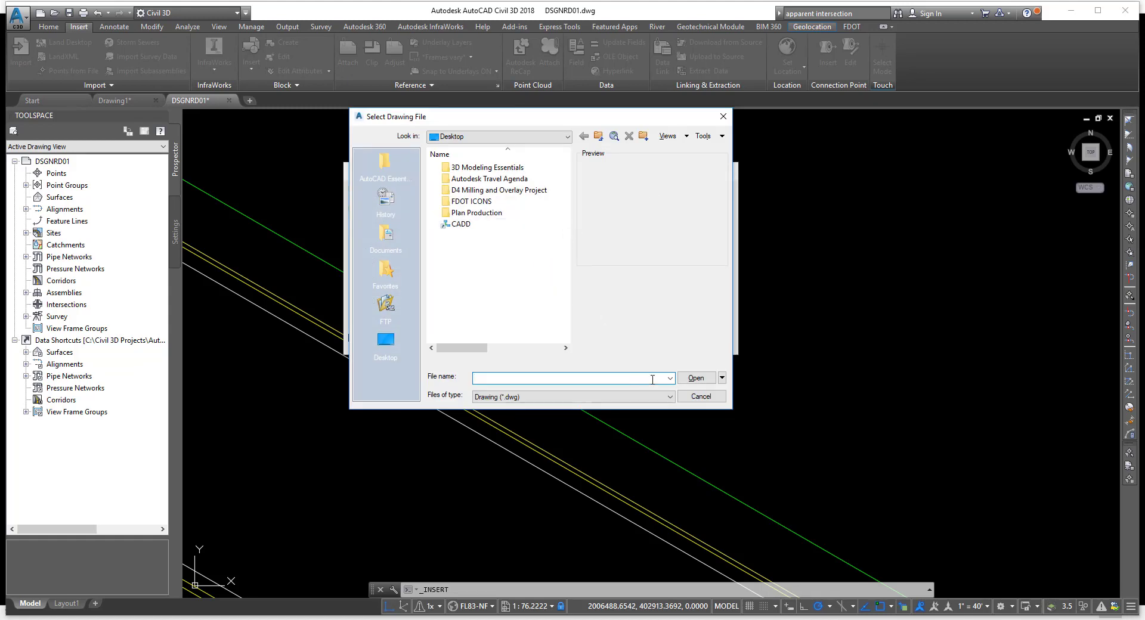
{"action": "left_click", "coordinate": [698, 397]}
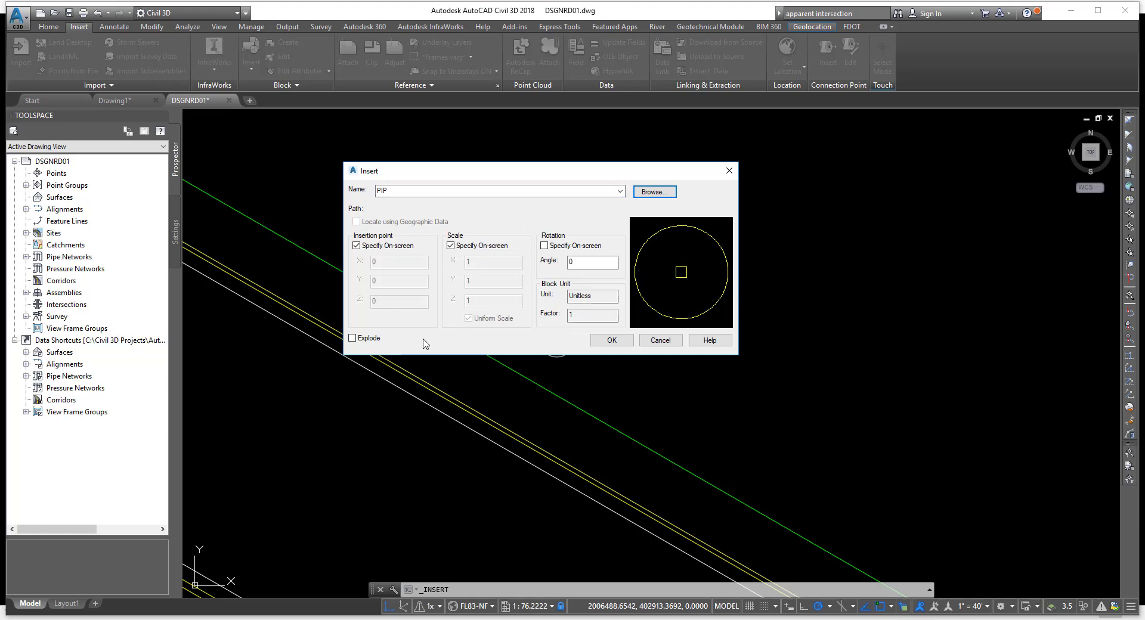
{"action": "left_click", "coordinate": [660, 340]}
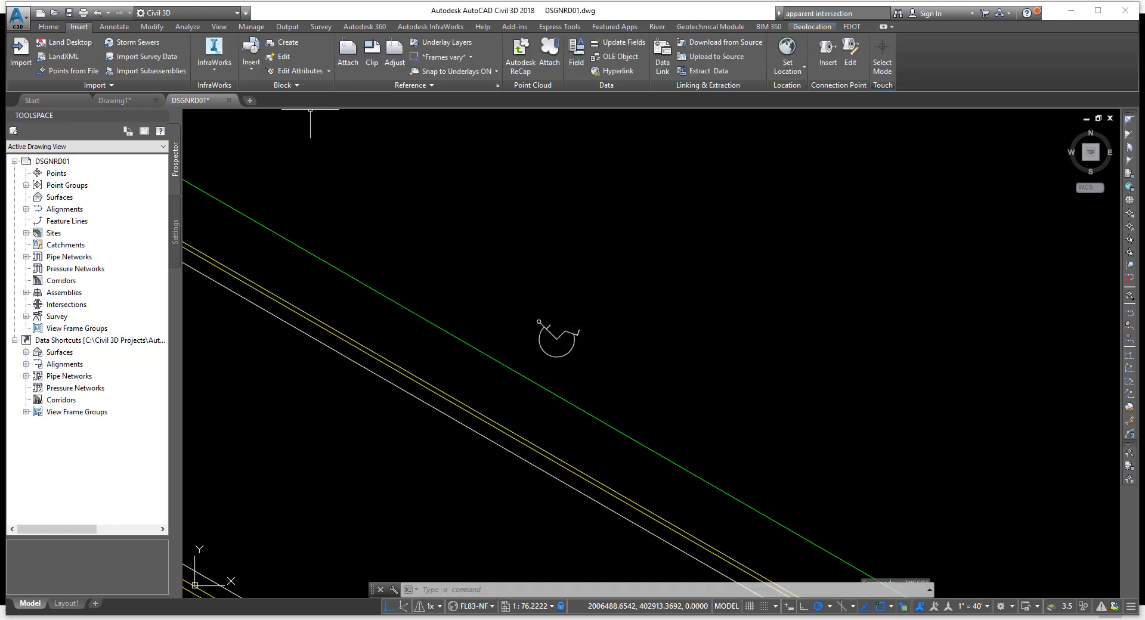
- Select the inserted HNDC block up close to check whether it is a single object, and clear the selection
{"action": "scroll", "coordinate": [537, 286], "scroll_direction": "up", "scroll_amount": 4}
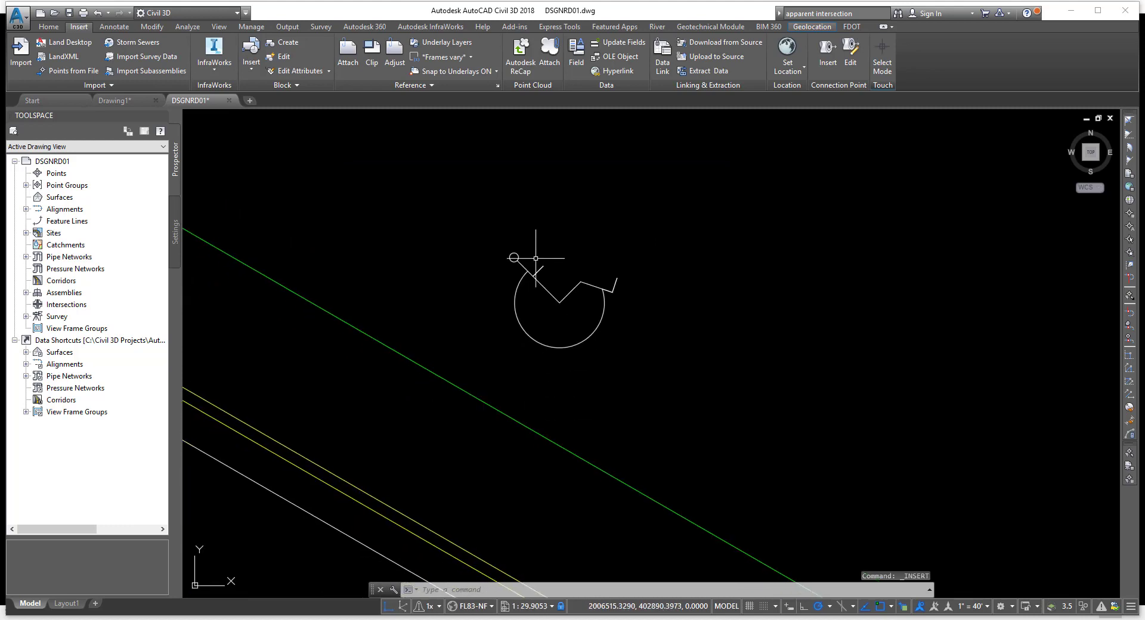
{"action": "left_click", "coordinate": [512, 289]}
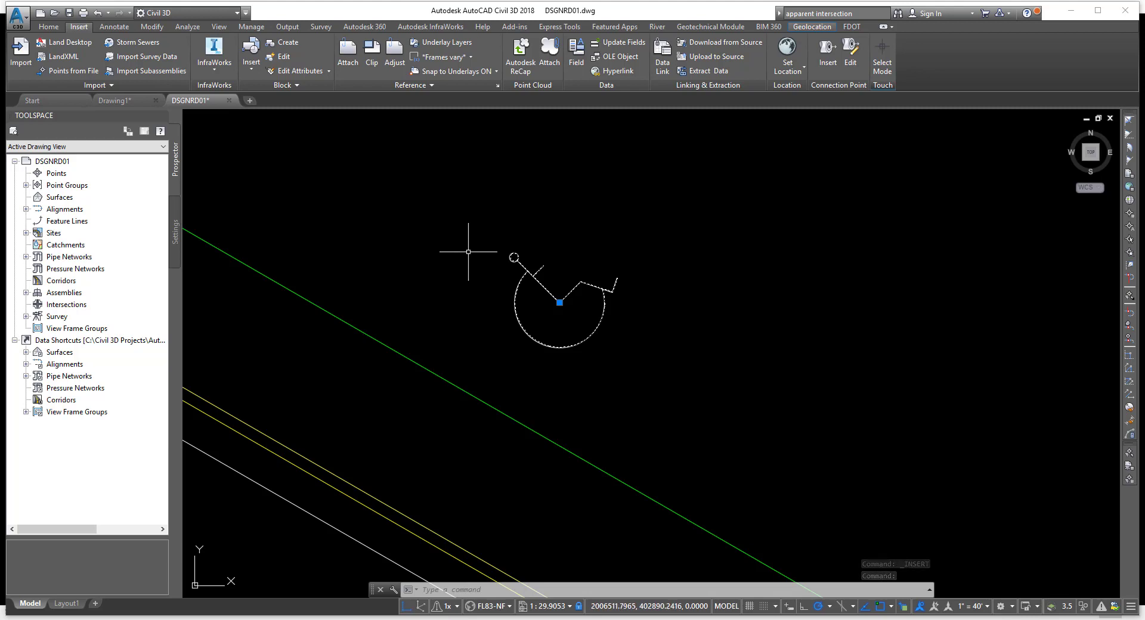
{"action": "scroll", "coordinate": [553, 256], "scroll_direction": "up", "scroll_amount": 4}
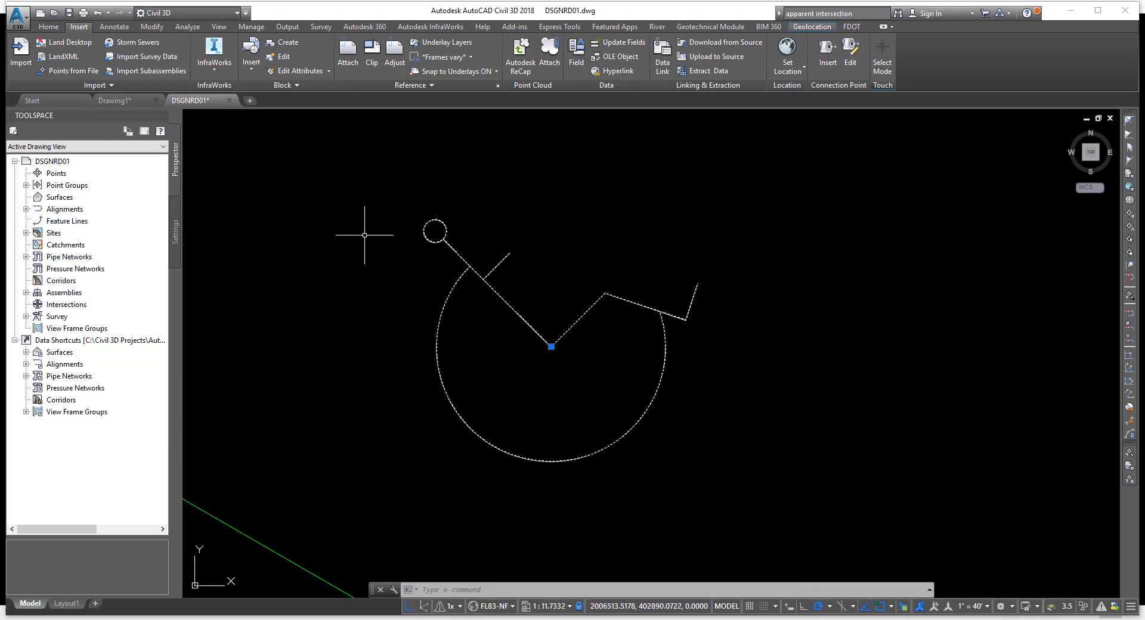
{"action": "key", "text": "Escape"}
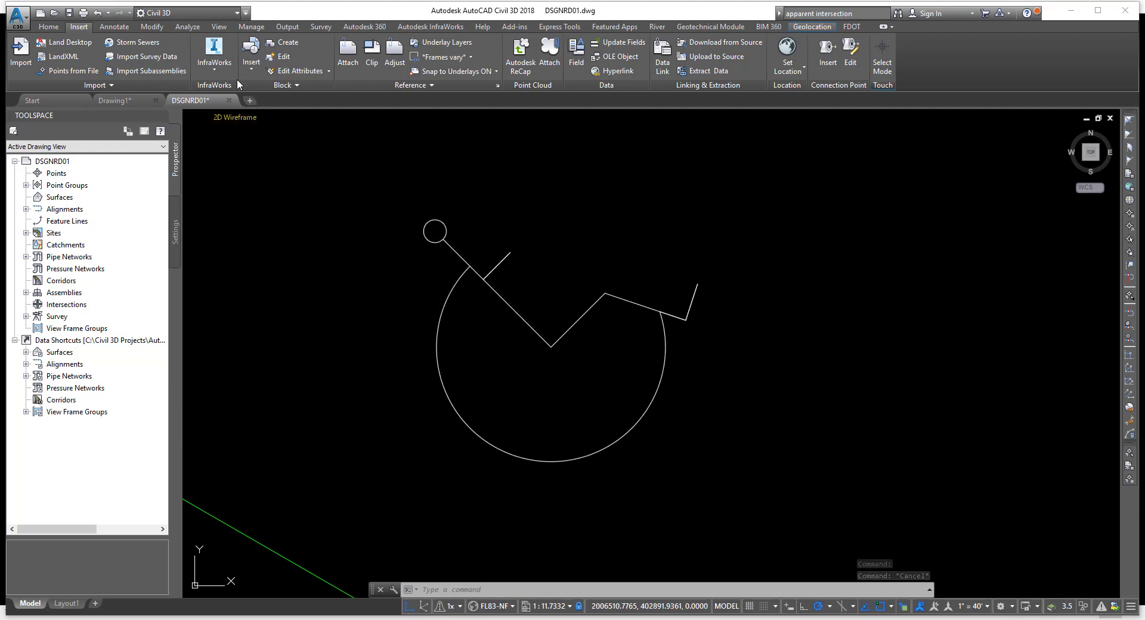
- Explode the inserted HNDC block
{"action": "left_click", "coordinate": [48, 27]}
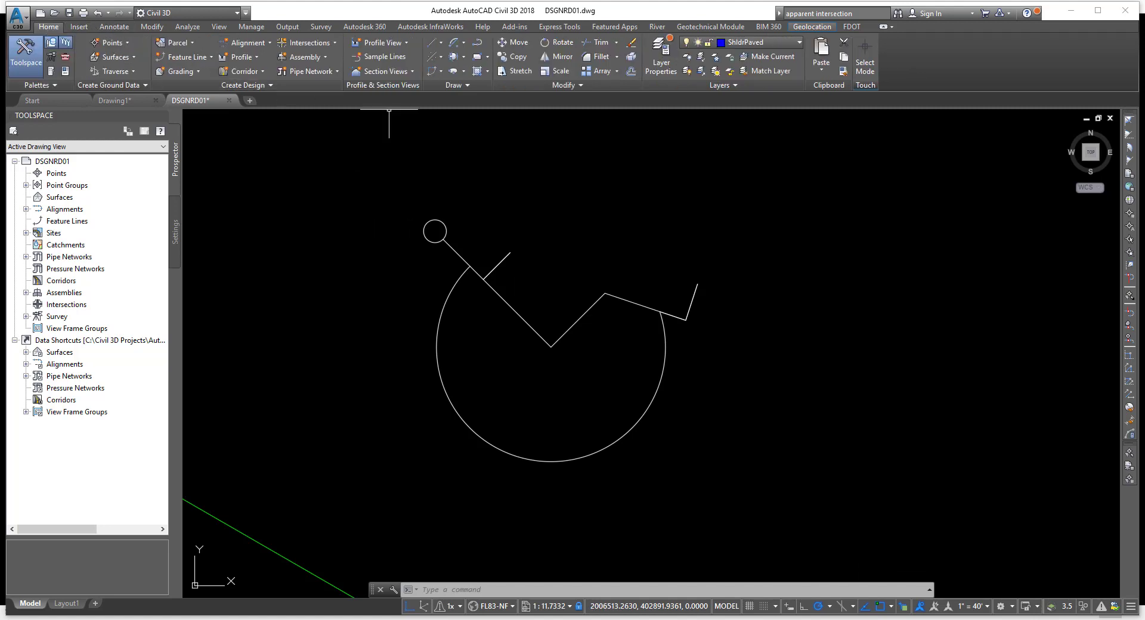
{"action": "left_click", "coordinate": [632, 60]}
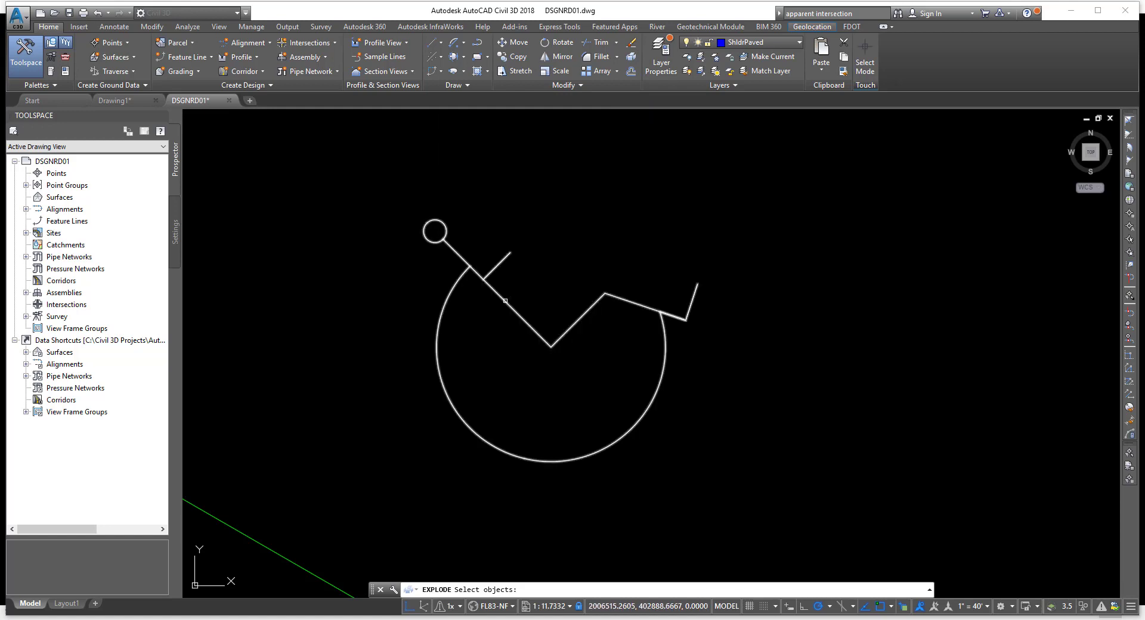
{"action": "left_click", "coordinate": [505, 300]}
{"action": "key", "text": "Return"}
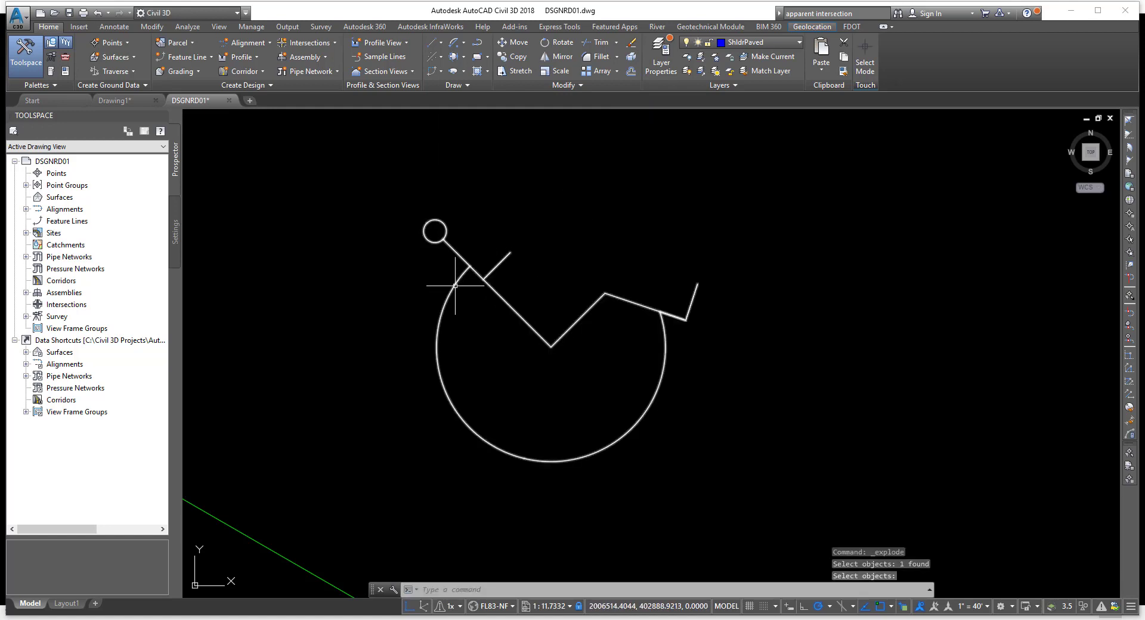
- Check whether the exploded HNDC symbol is still one object, and explode it a second time
{"action": "left_click", "coordinate": [455, 286]}
{"action": "key", "text": "Escape"}
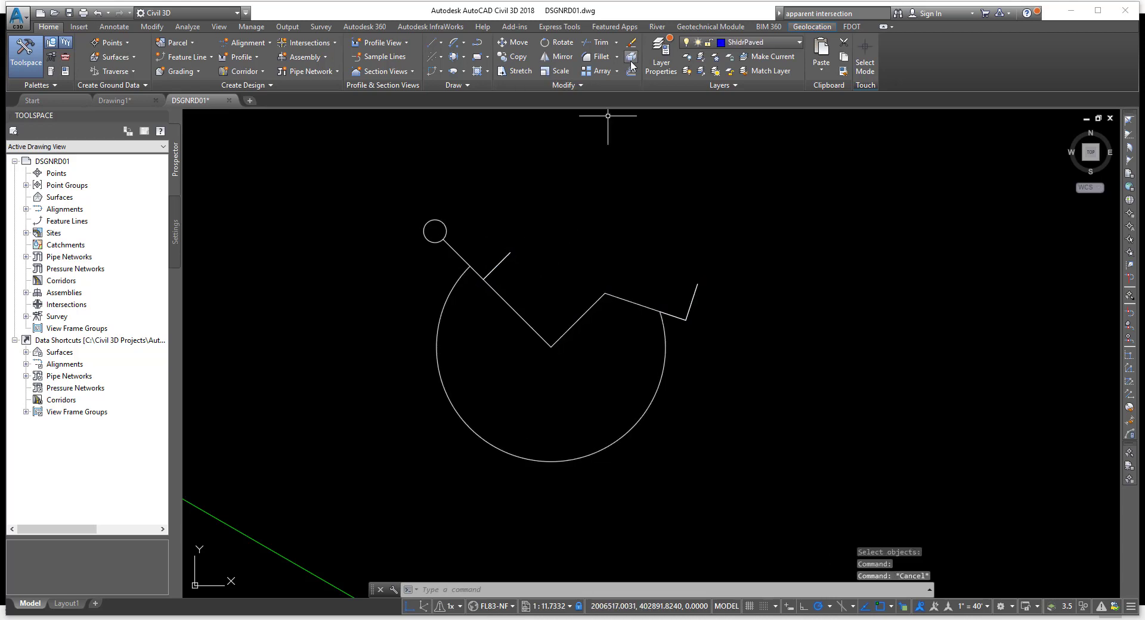
{"action": "left_click", "coordinate": [632, 58]}
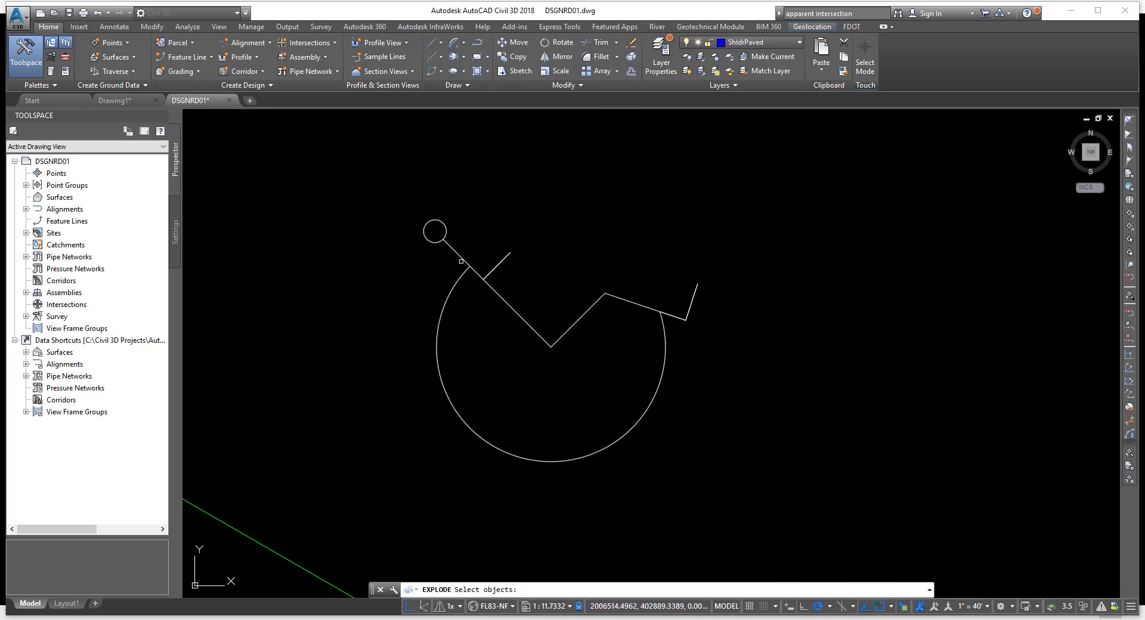
{"action": "left_click", "coordinate": [462, 259]}
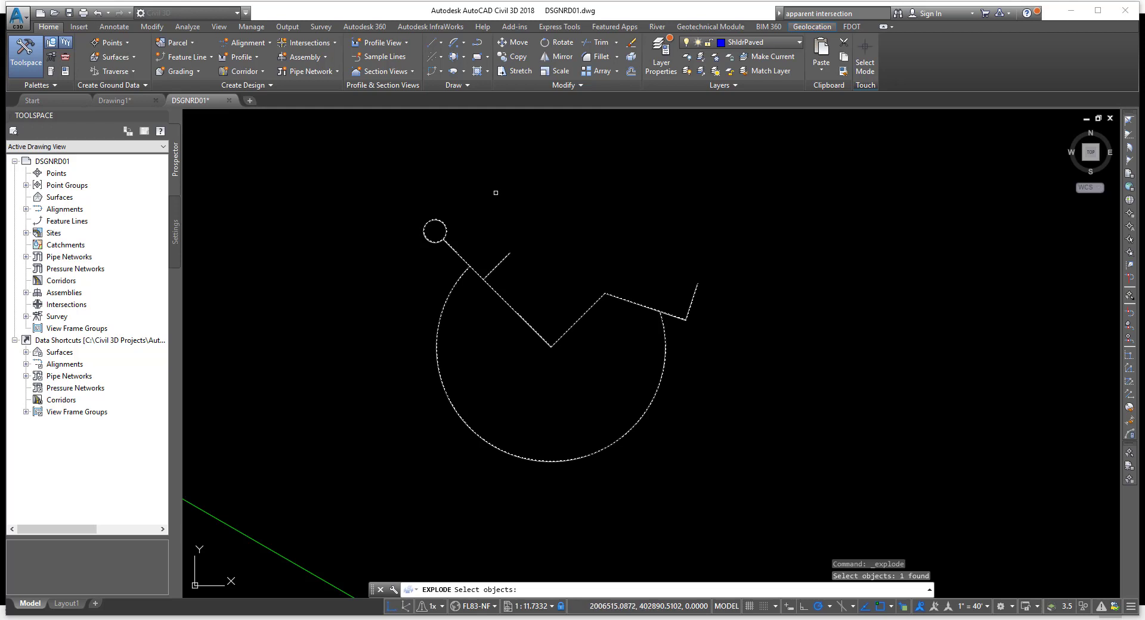
{"action": "key", "text": "Return"}
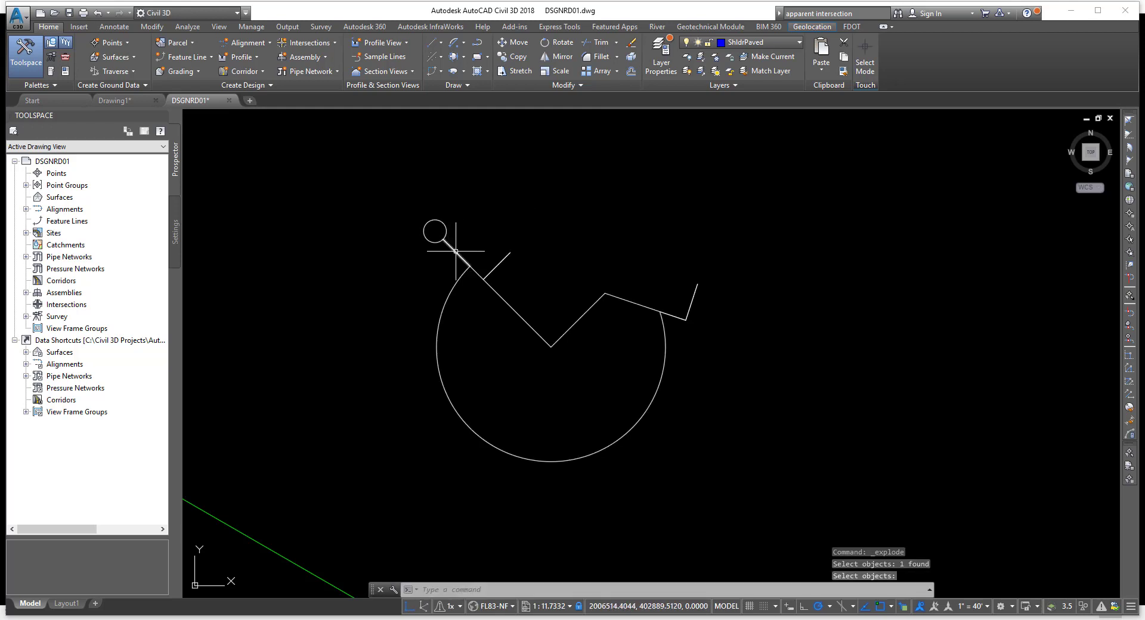
- Select the two wheel arcs of the HNDC symbol one at a time to check that they are separate objects
{"action": "left_click", "coordinate": [458, 280]}
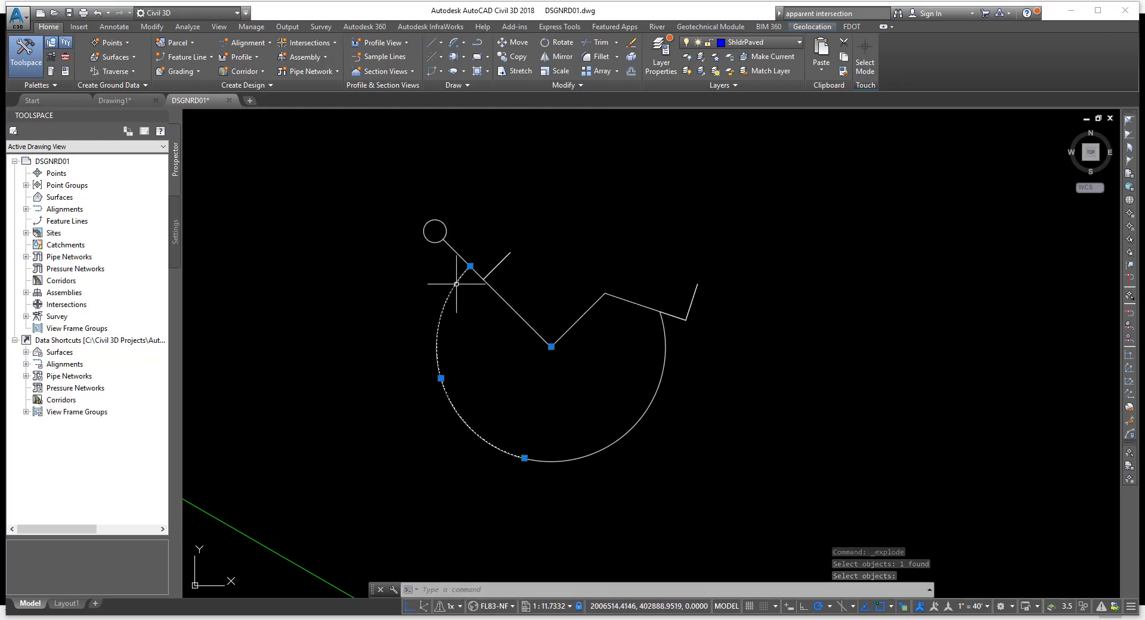
{"action": "key", "text": "Escape"}
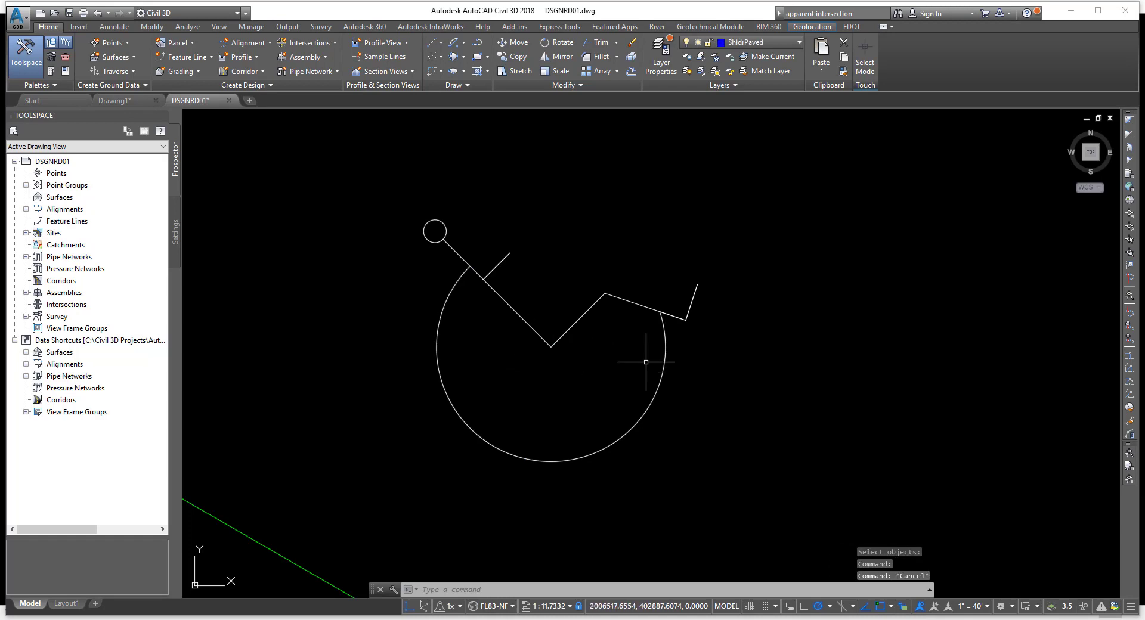
{"action": "left_click", "coordinate": [662, 345]}
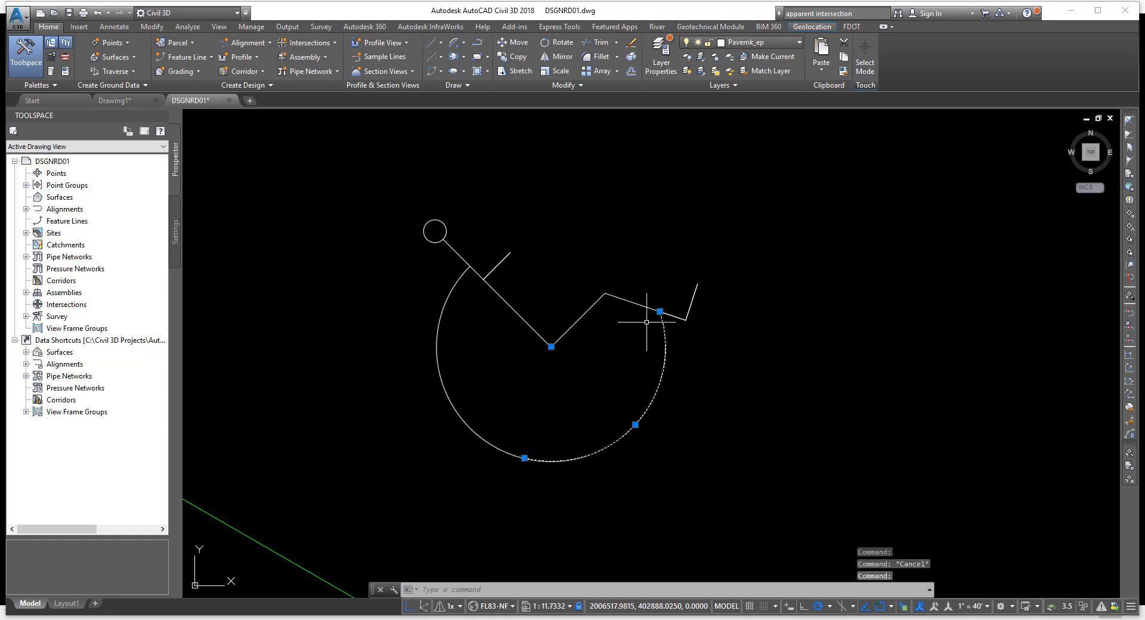
{"action": "key", "text": "Escape"}
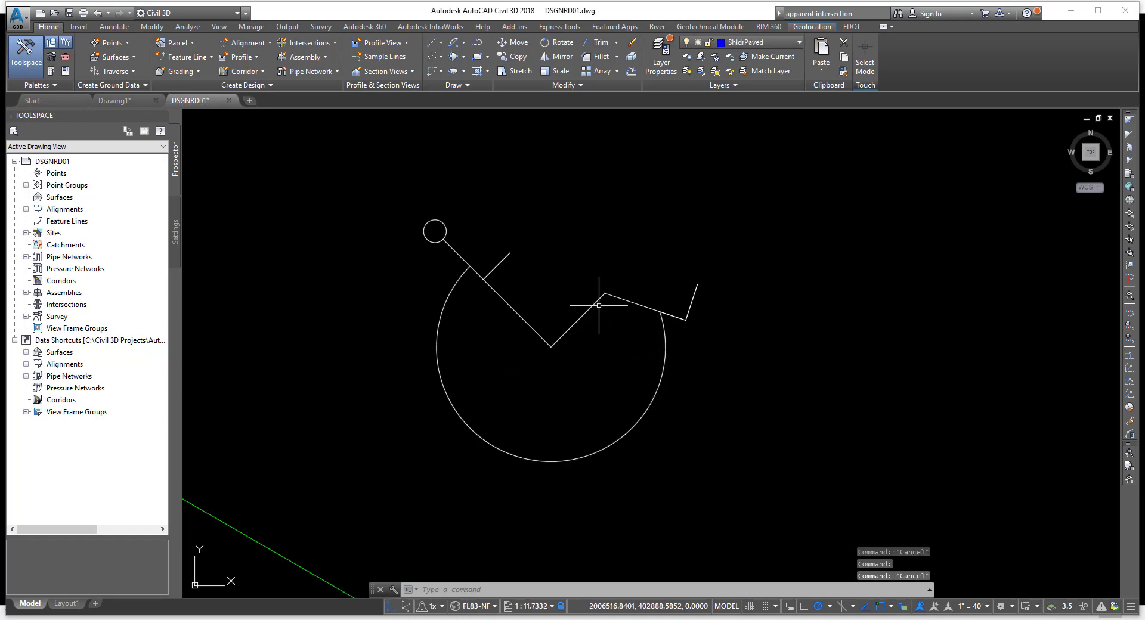
{"action": "type", "text": "e"}
{"action": "key", "text": "Return"}
{"action": "key", "text": "Escape"}
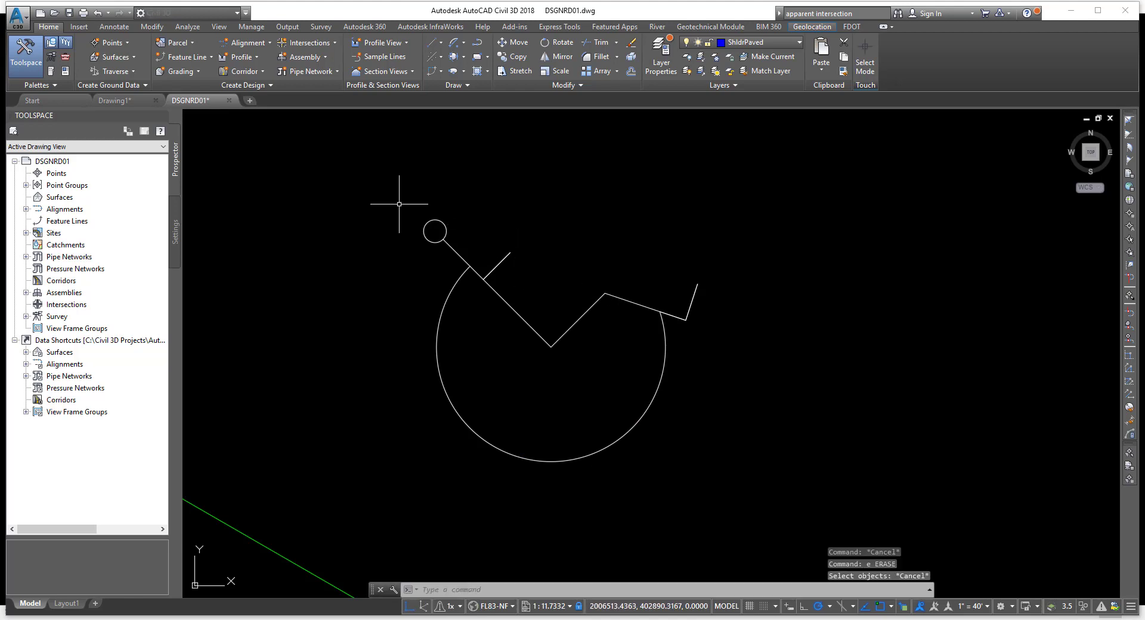
- Start inserting a block, preview marker and MONRDS, and choose the NAR4 north arrow
{"action": "scroll", "coordinate": [425, 210], "scroll_direction": "down", "scroll_amount": 2}
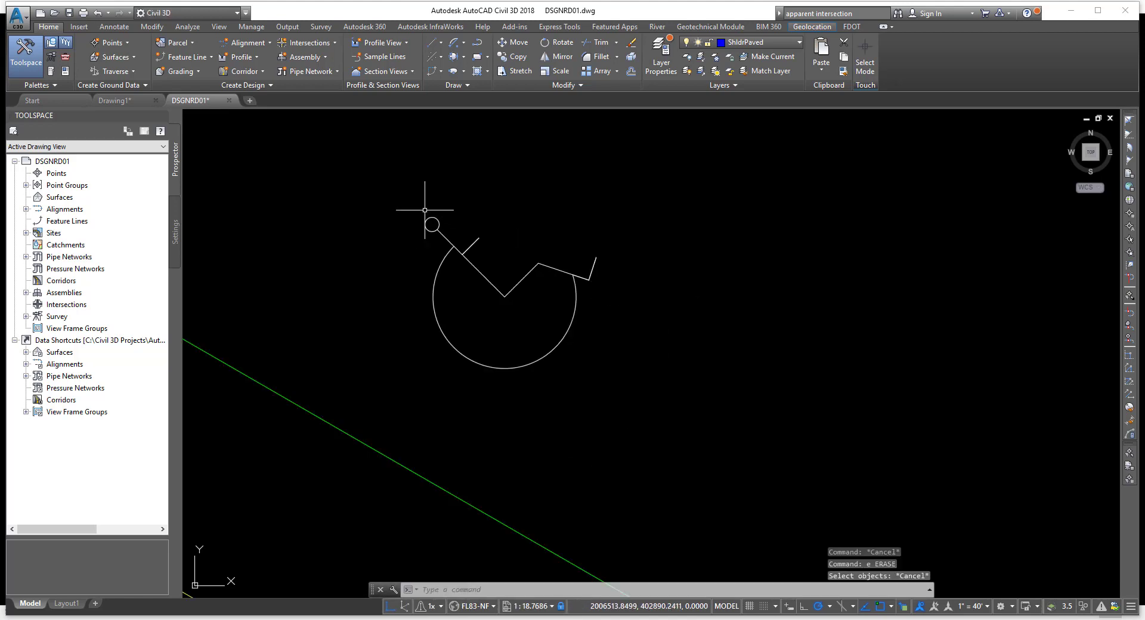
{"action": "left_click", "coordinate": [78, 27]}
{"action": "left_click", "coordinate": [246, 68]}
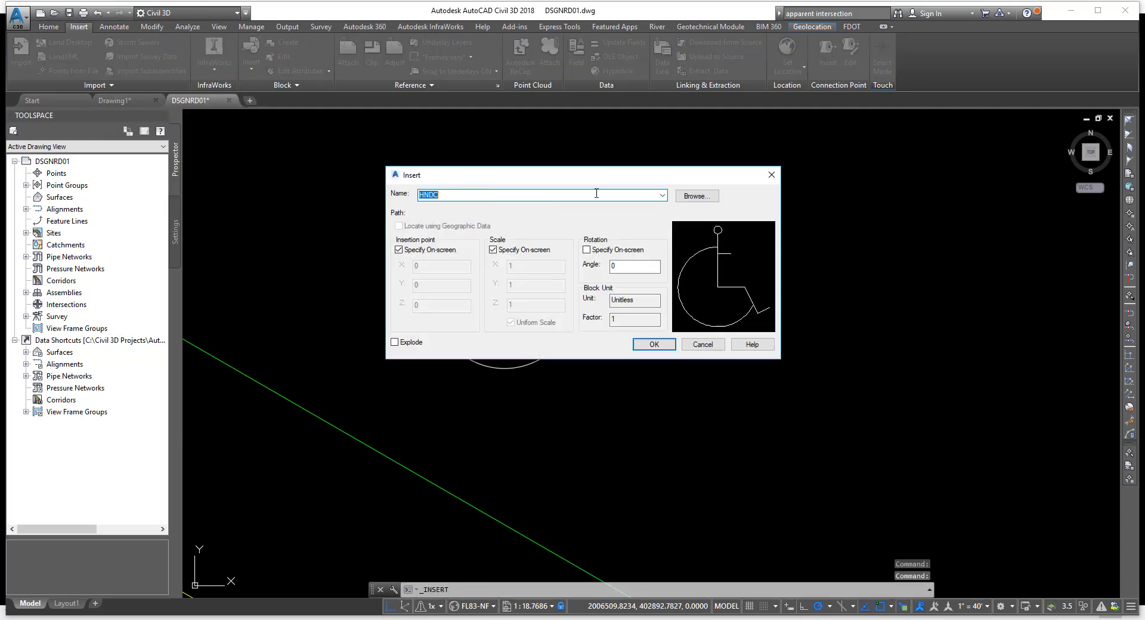
{"action": "left_click", "coordinate": [661, 196]}
{"action": "left_click", "coordinate": [453, 255]}
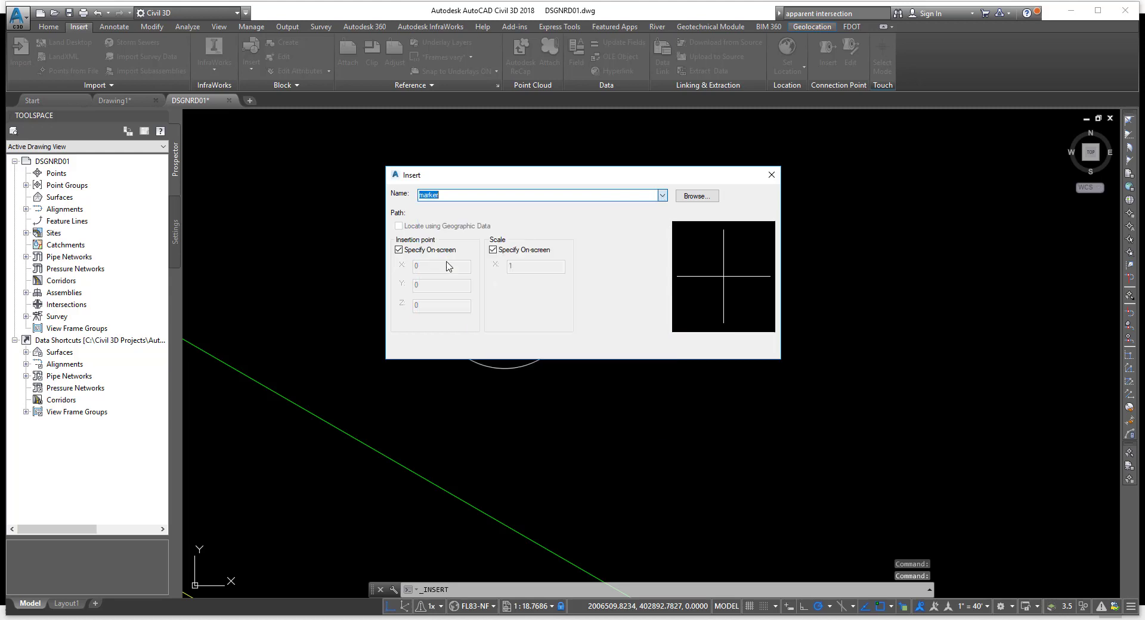
{"action": "left_click", "coordinate": [661, 196]}
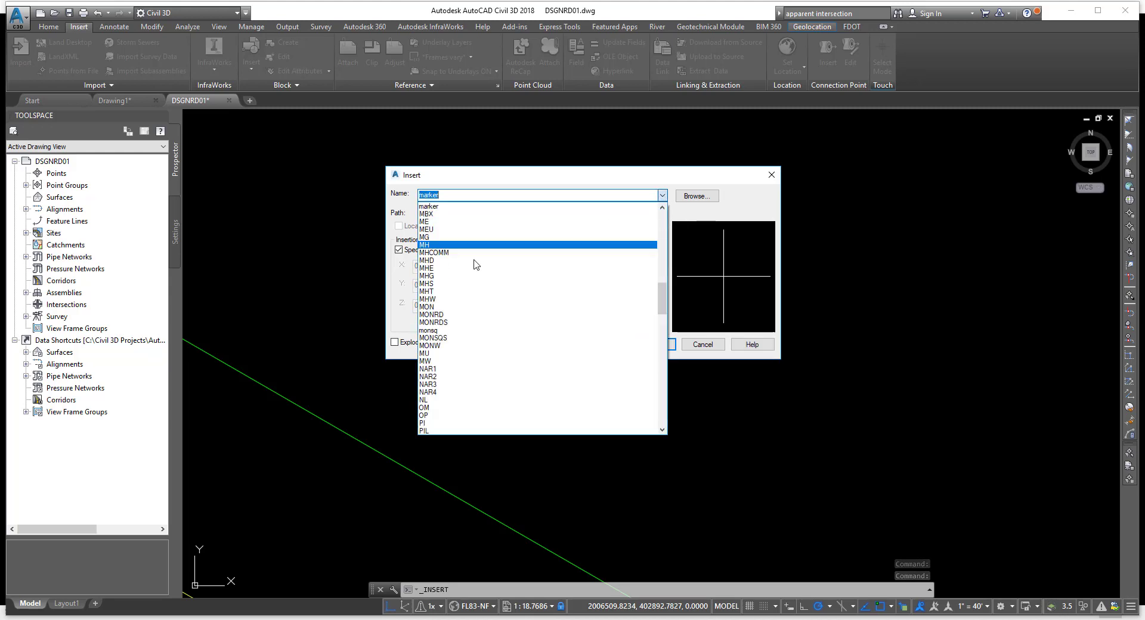
{"action": "left_click", "coordinate": [437, 328]}
{"action": "left_click", "coordinate": [662, 195]}
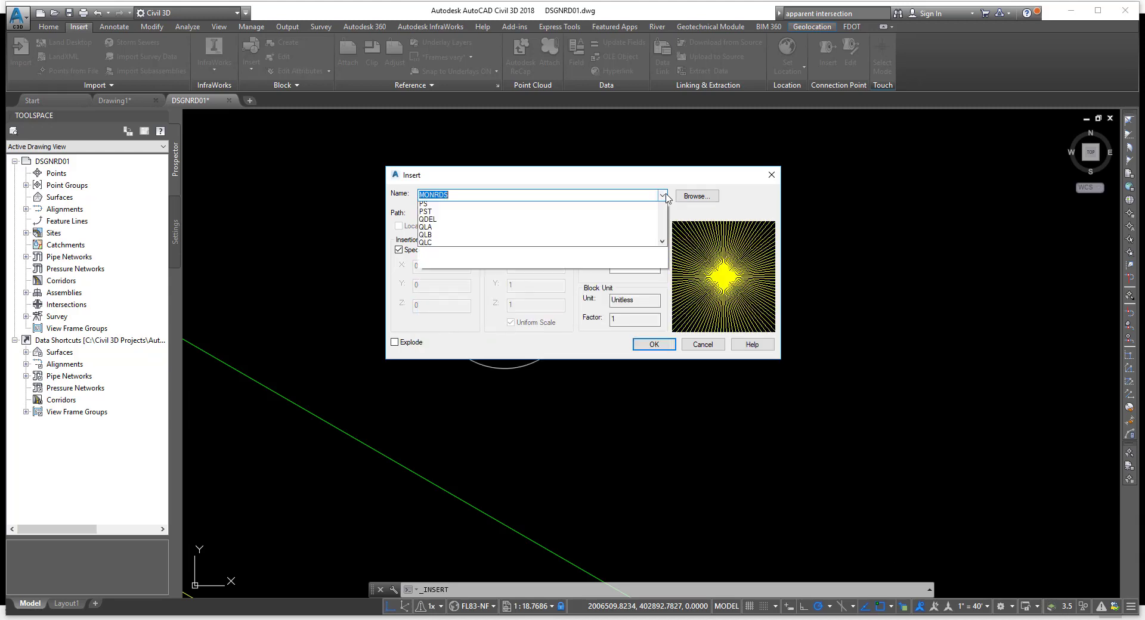
{"action": "left_click", "coordinate": [443, 277]}
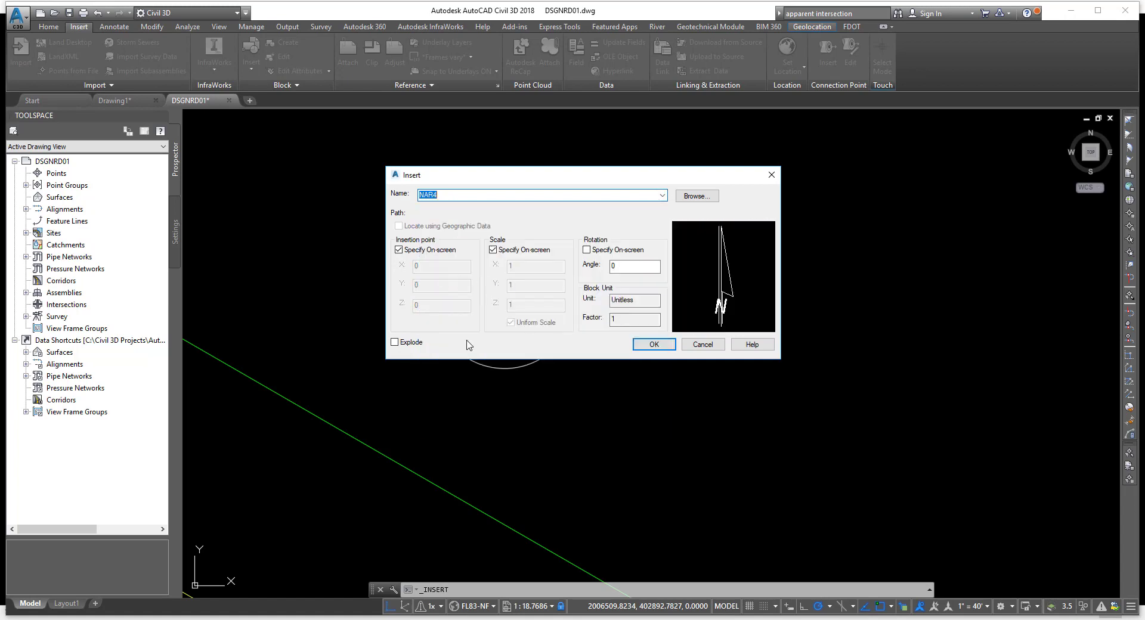
- Insert the NAR4 north arrow already exploded, without specifying its scale on screen, in the empty area beyond the HNDC symbol
{"action": "left_click", "coordinate": [394, 343]}
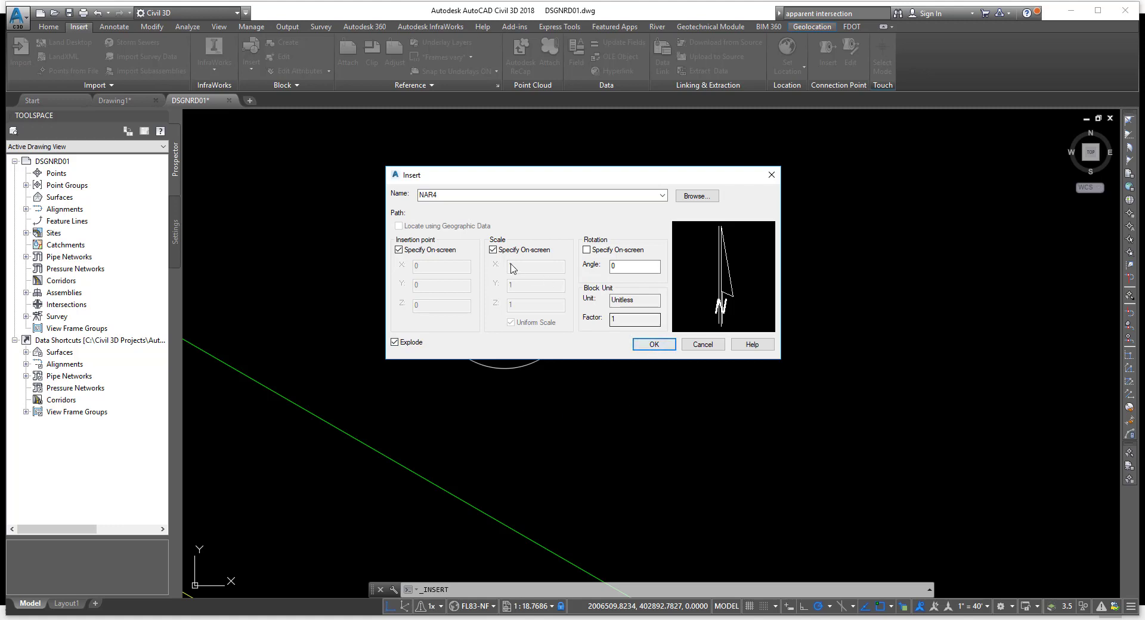
{"action": "left_click", "coordinate": [493, 250]}
{"action": "left_click", "coordinate": [650, 345]}
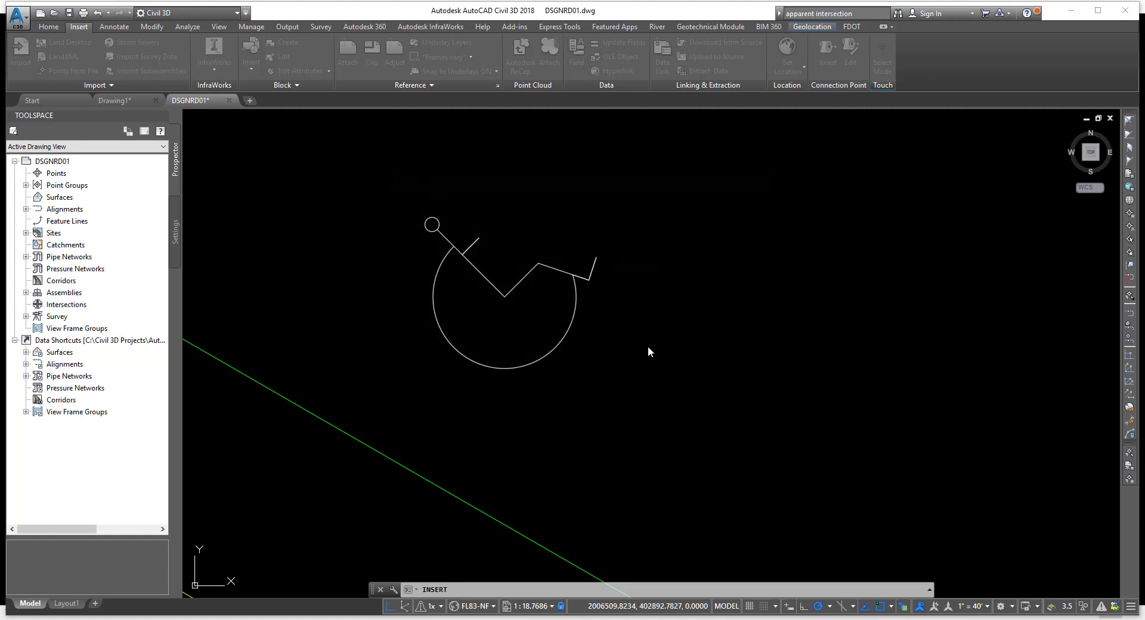
{"action": "scroll", "coordinate": [724, 386], "scroll_direction": "down", "scroll_amount": 5}
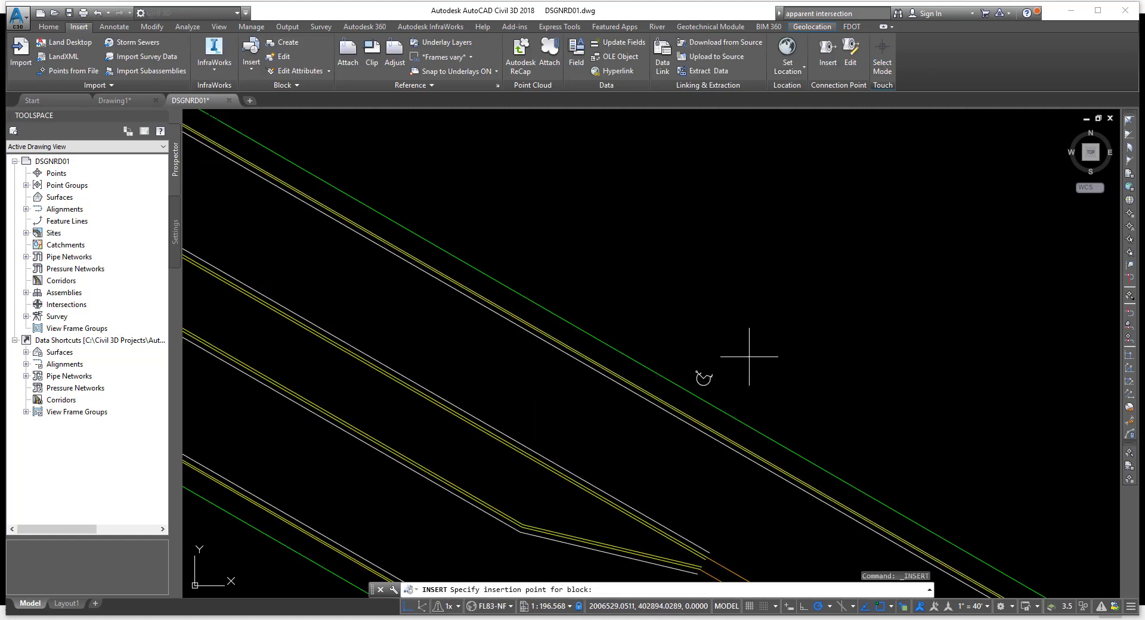
{"action": "scroll", "coordinate": [707, 358], "scroll_direction": "up", "scroll_amount": 8}
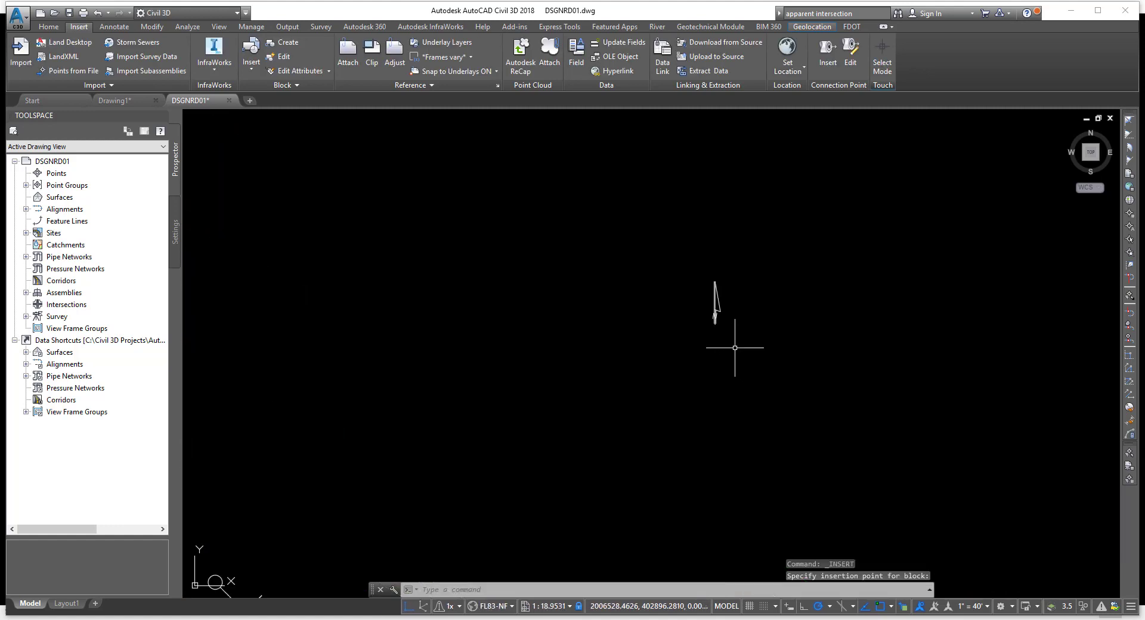
- Select individual parts of the inserted north arrow, including the letter N, to check that they are separate objects, and clear the selection
{"action": "scroll", "coordinate": [665, 347], "scroll_direction": "up", "scroll_amount": 2}
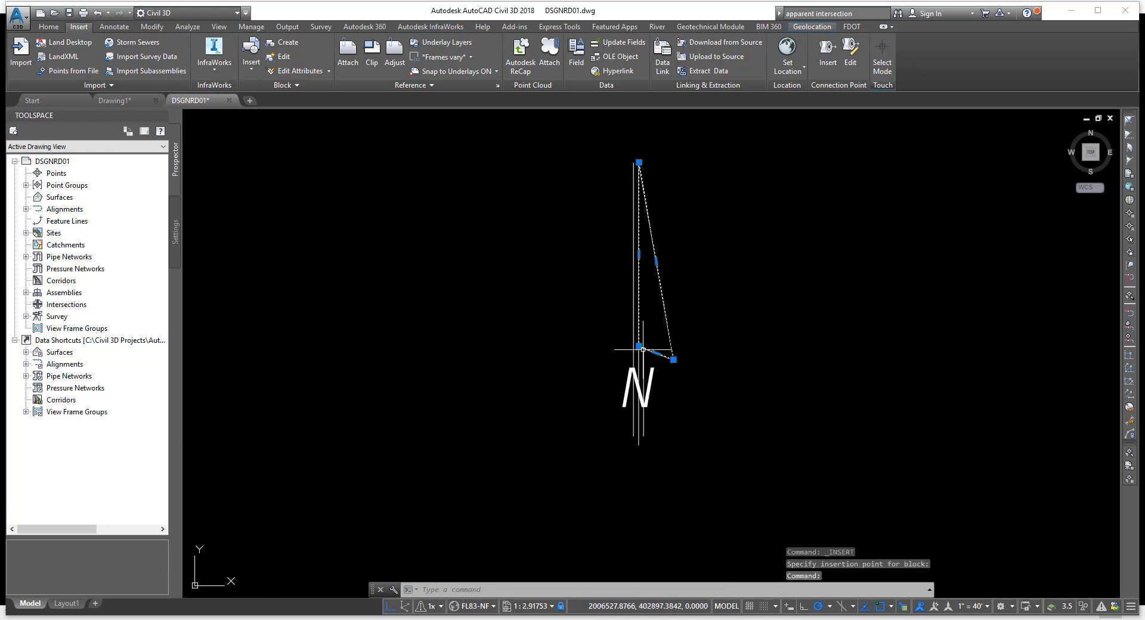
{"action": "key", "text": "Escape"}
{"action": "left_click", "coordinate": [632, 334]}
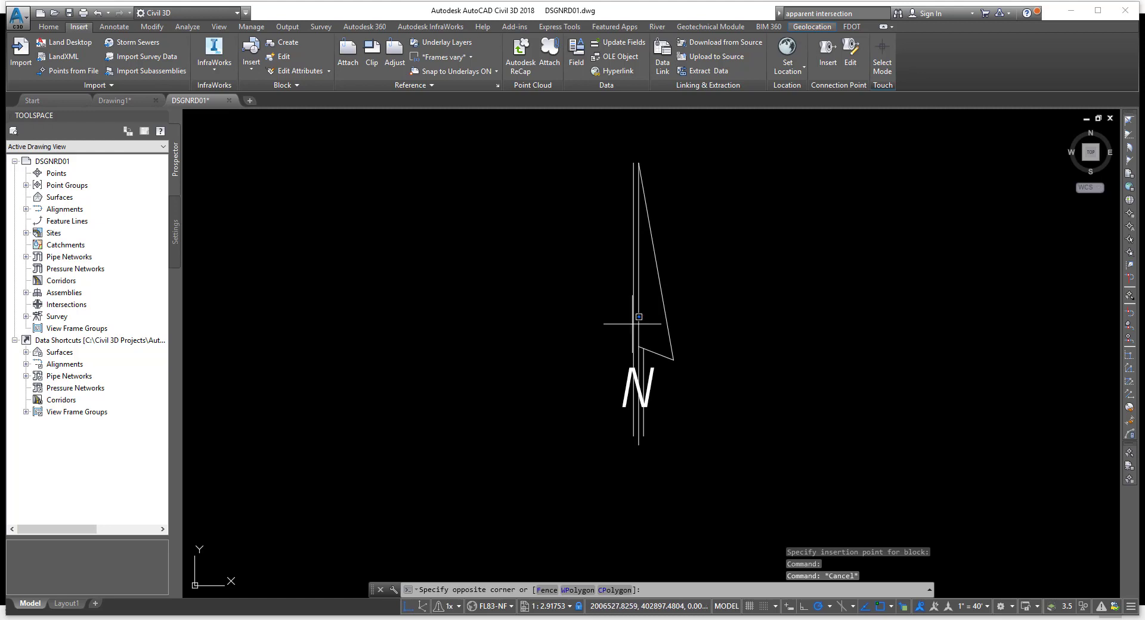
{"action": "left_click", "coordinate": [632, 324]}
{"action": "left_click", "coordinate": [632, 320]}
{"action": "key", "text": "Escape"}
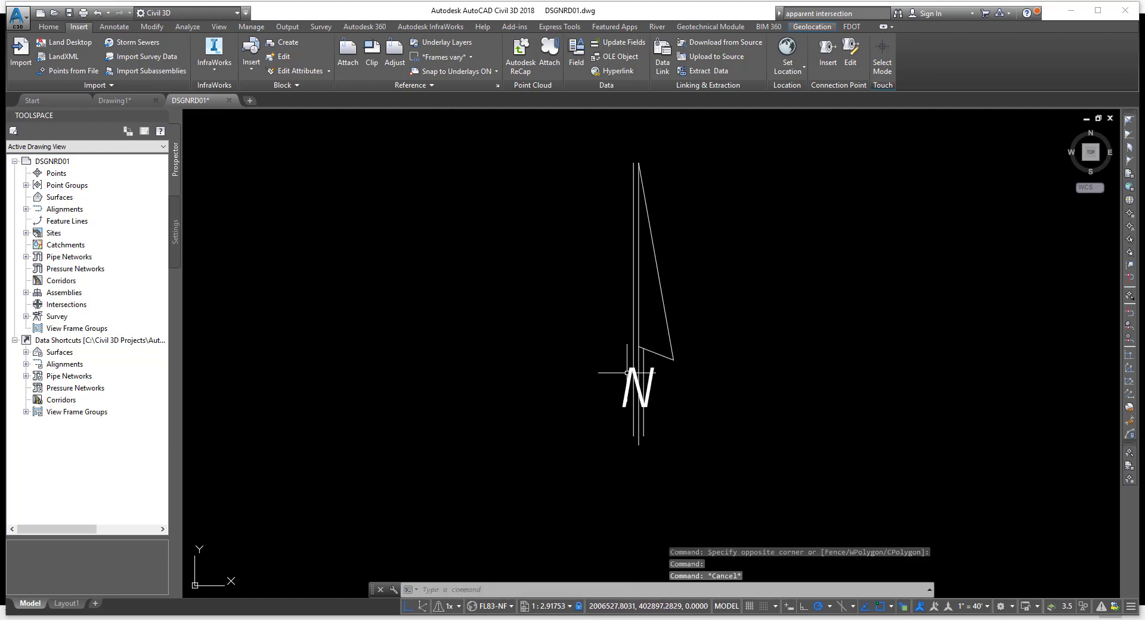
{"action": "left_click", "coordinate": [625, 378]}
{"action": "left_click", "coordinate": [625, 386]}
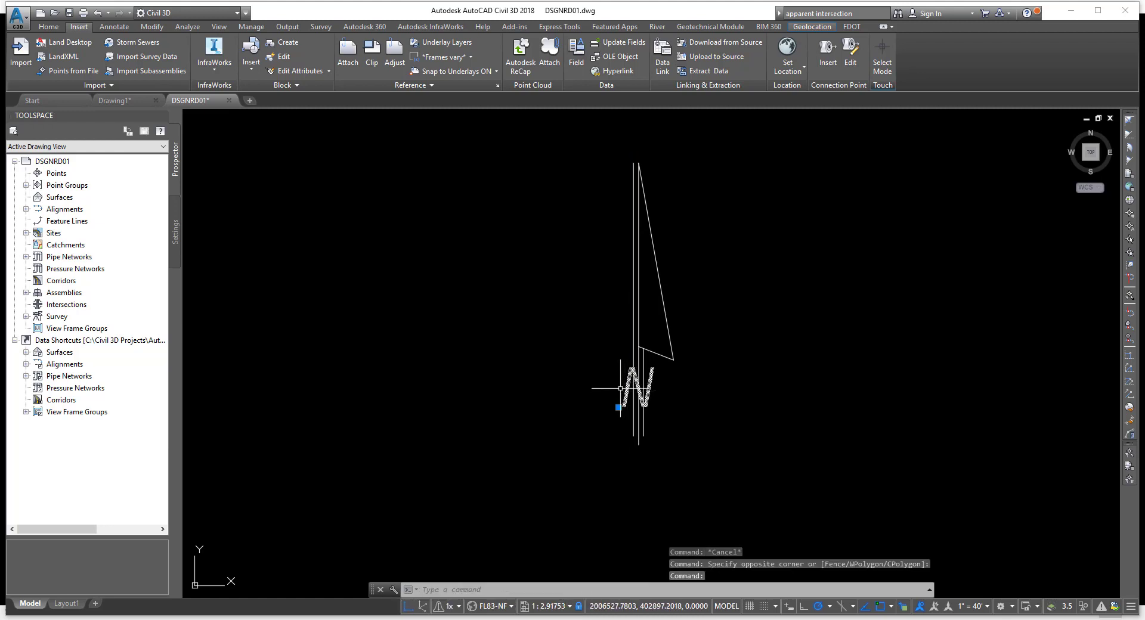
{"action": "key", "text": "Escape"}
- Save the drawing
{"action": "scroll", "coordinate": [641, 354], "scroll_direction": "down", "scroll_amount": 5}
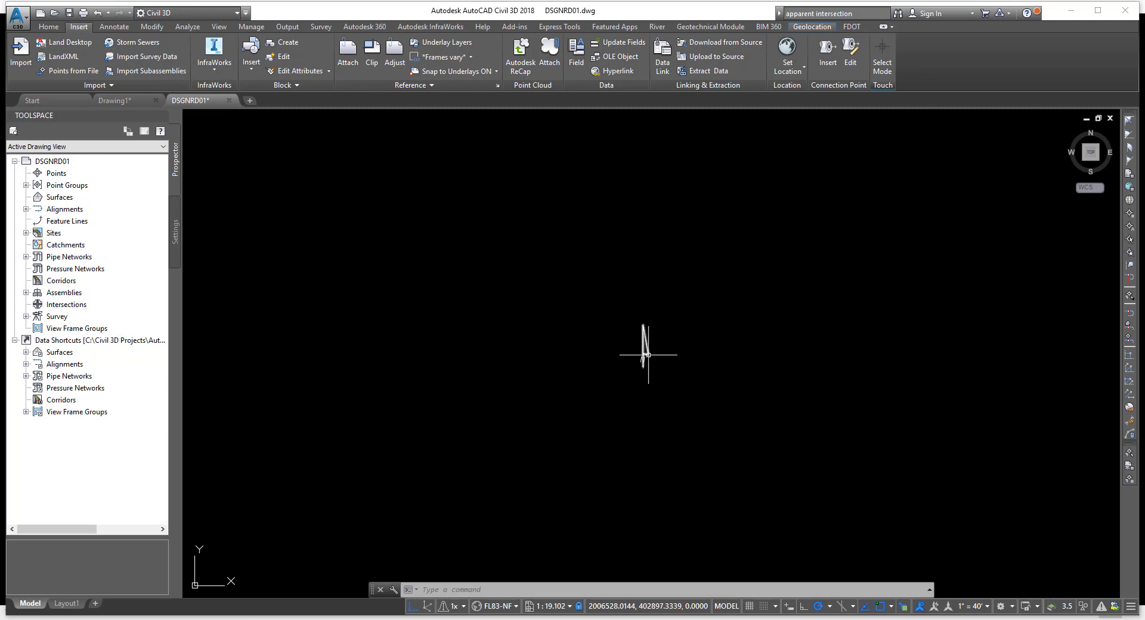
{"action": "left_click", "coordinate": [69, 13]}
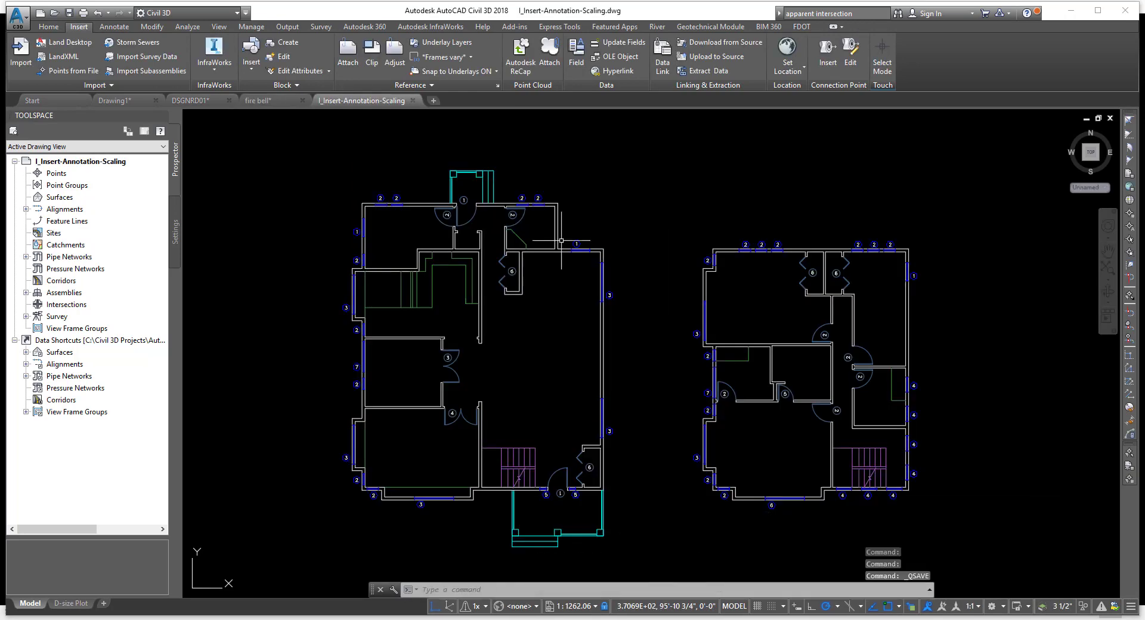
- Make layer 0 current in the I_Insert-Annotation-Scaling floor plan
{"action": "scroll", "coordinate": [513, 308], "scroll_direction": "up", "scroll_amount": 5}
{"action": "middle_click_drag", "start_coordinate": [513, 308], "coordinate": [604, 214]}
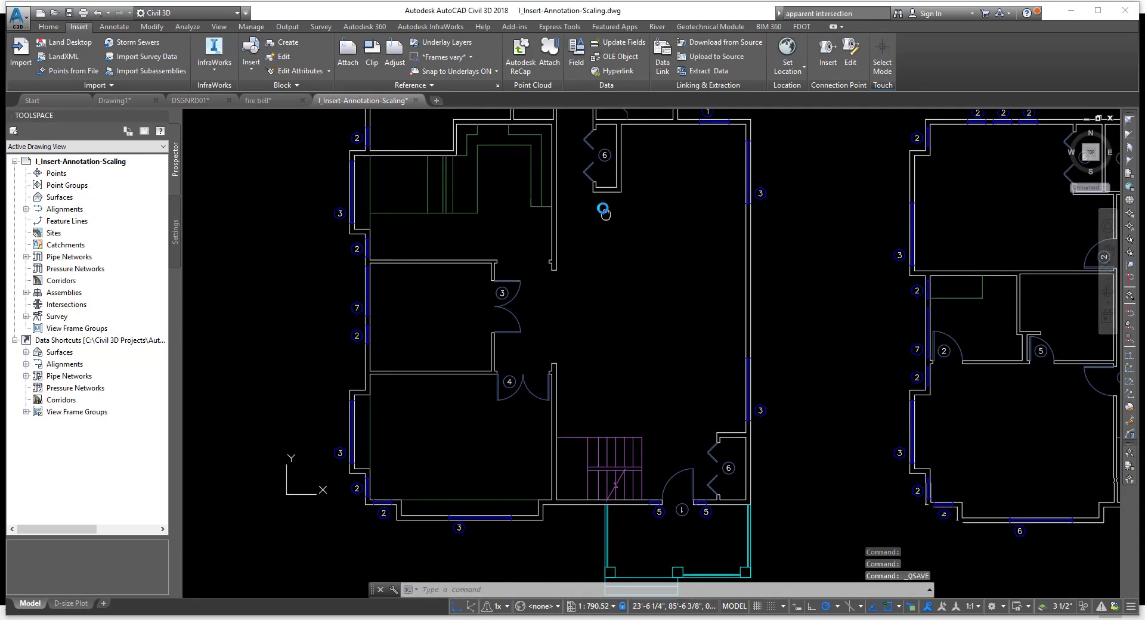
{"action": "middle_click_drag", "start_coordinate": [592, 294], "coordinate": [561, 222]}
{"action": "scroll", "coordinate": [570, 265], "scroll_direction": "up", "scroll_amount": 3}
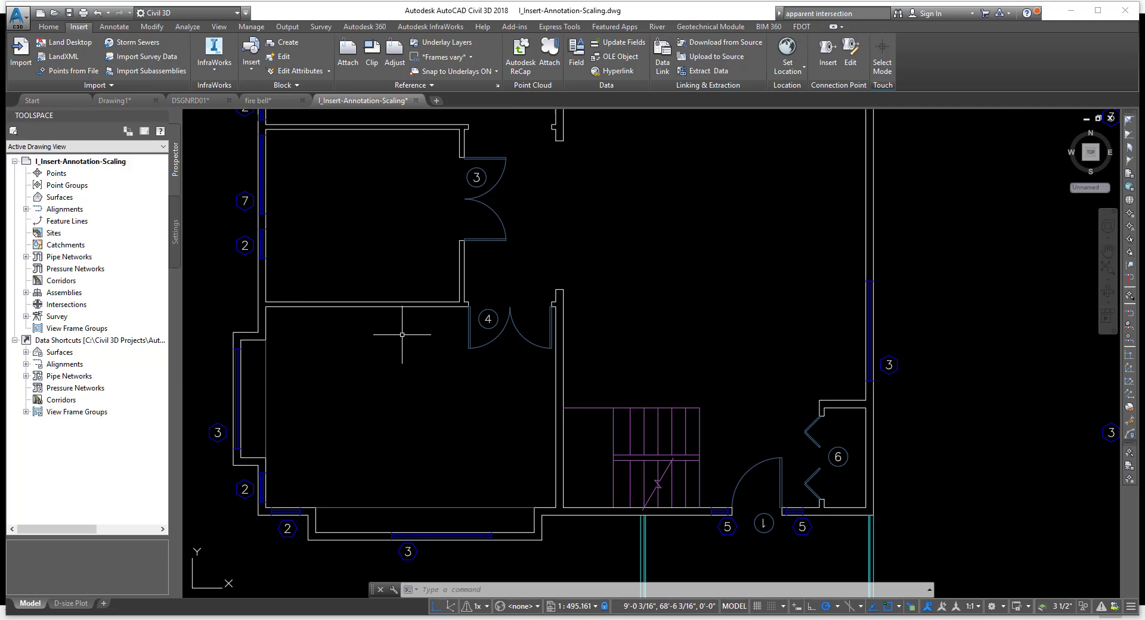
{"action": "scroll", "coordinate": [396, 327], "scroll_direction": "down", "scroll_amount": 3}
{"action": "scroll", "coordinate": [396, 327], "scroll_direction": "up", "scroll_amount": 3}
{"action": "left_click", "coordinate": [49, 27]}
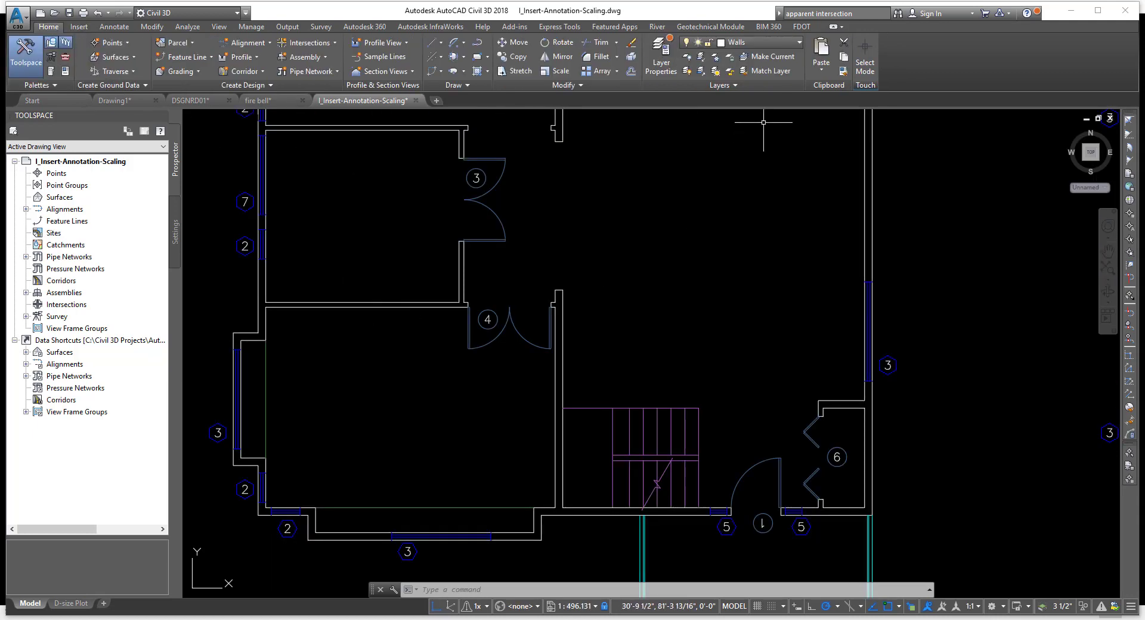
{"action": "left_click", "coordinate": [771, 43]}
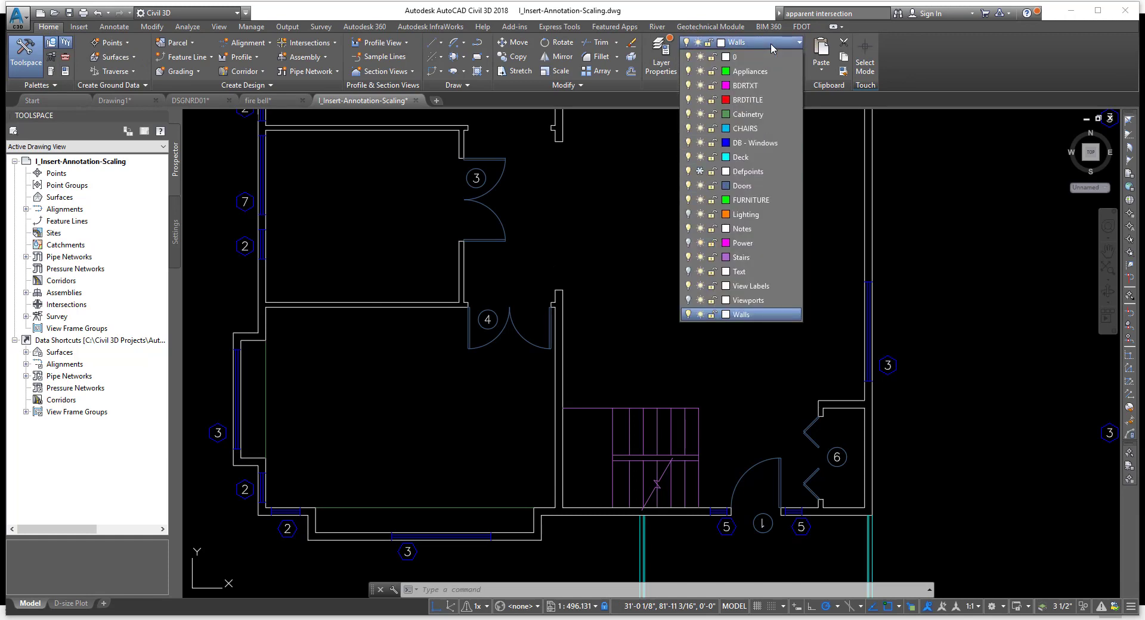
{"action": "left_click", "coordinate": [754, 55]}
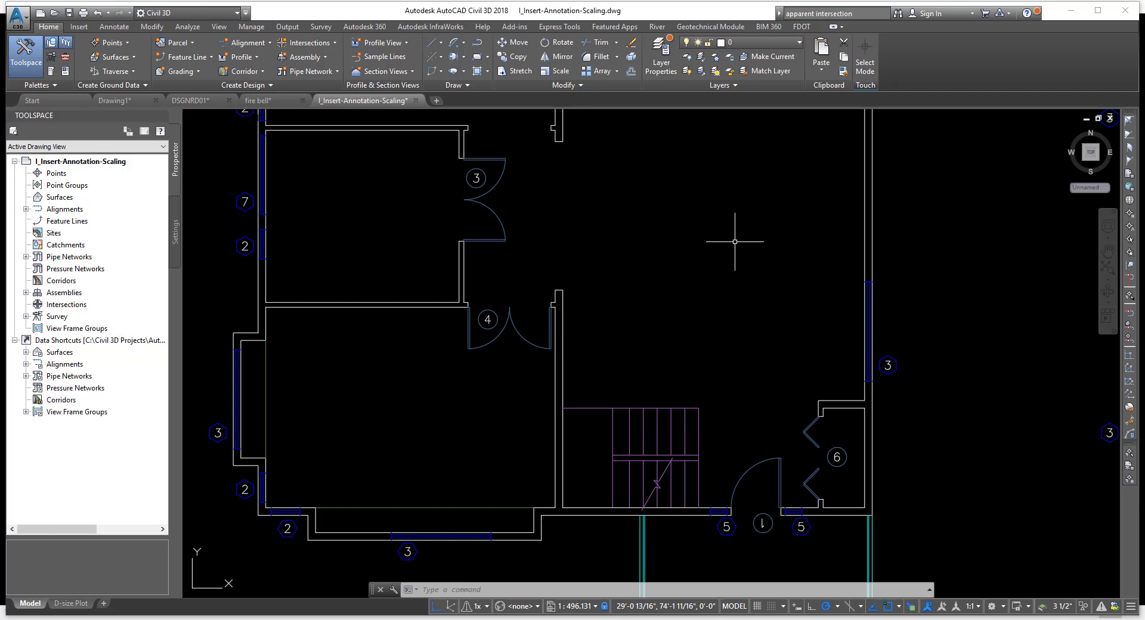
{"action": "left_click", "coordinate": [760, 43]}
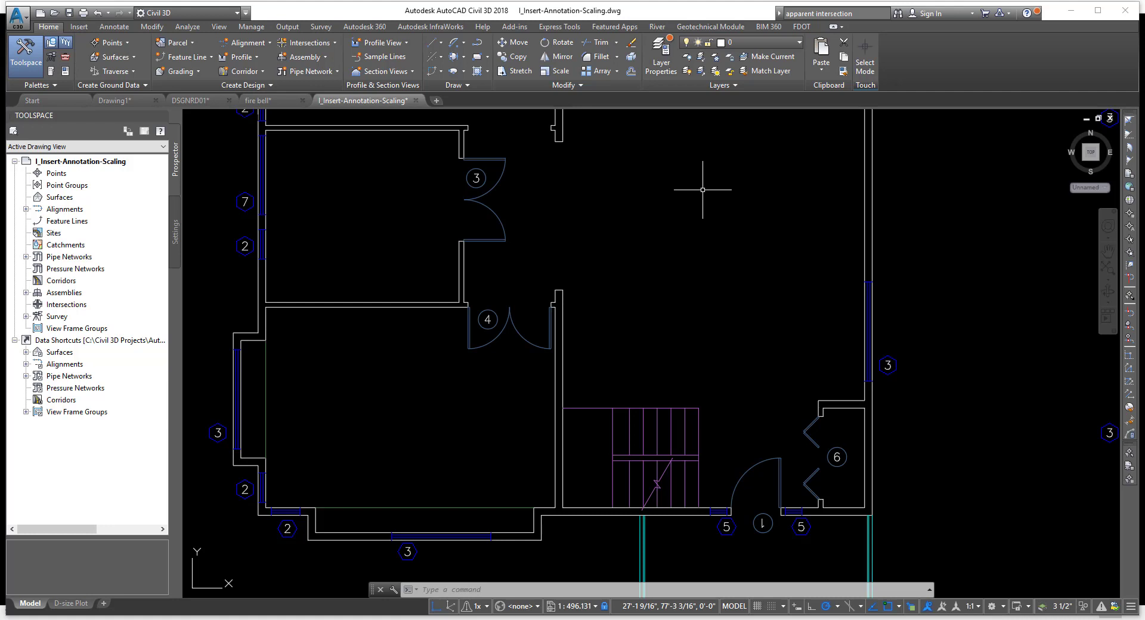
- Zoom in on the inside corner of the room below door 4, between the two windows tagged 2
{"action": "middle_click_drag", "start_coordinate": [655, 238], "coordinate": [781, 211]}
{"action": "scroll", "coordinate": [626, 327], "scroll_direction": "up", "scroll_amount": 2}
{"action": "mouse_move", "coordinate": [626, 328]}
{"action": "middle_mouse_down"}
{"action": "mouse_move", "coordinate": [672, 284]}
{"action": "mouse_move", "coordinate": [772, 254]}
{"action": "middle_mouse_up"}
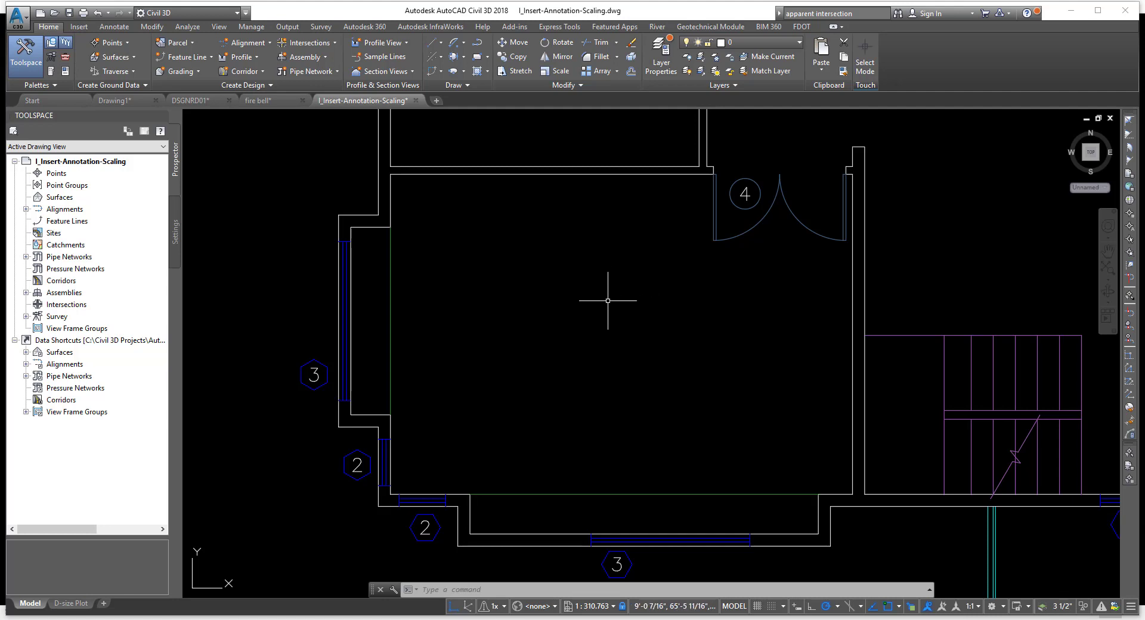
{"action": "scroll", "coordinate": [450, 433], "scroll_direction": "up", "scroll_amount": 2}
{"action": "middle_click_drag", "start_coordinate": [450, 433], "coordinate": [506, 332]}
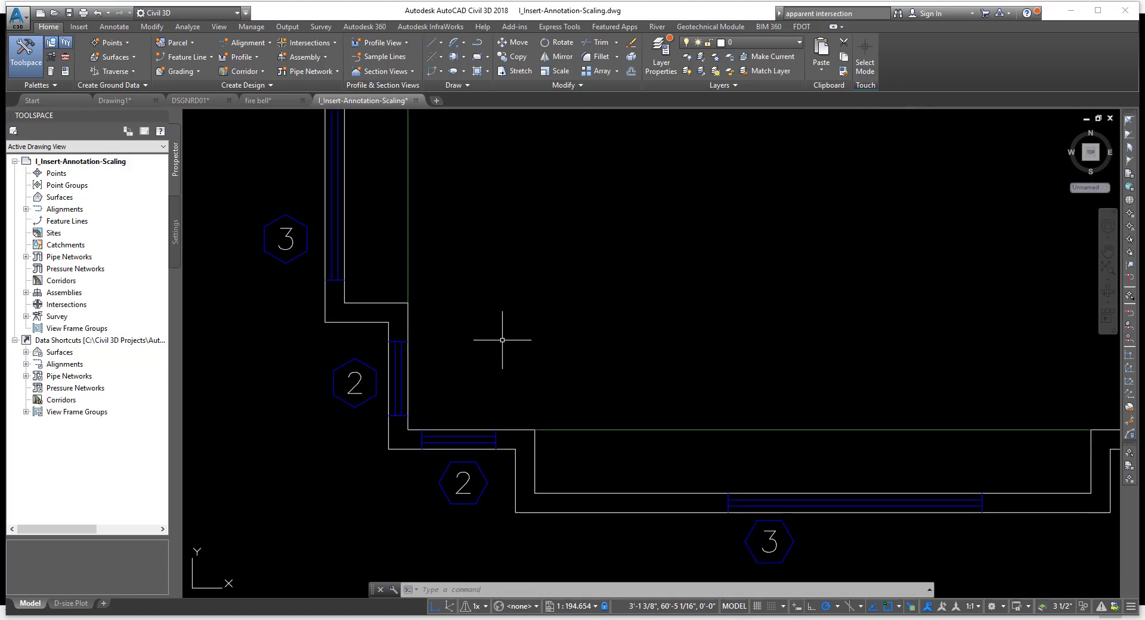
{"action": "scroll", "coordinate": [447, 395], "scroll_direction": "up", "scroll_amount": 4}
{"action": "middle_click_drag", "start_coordinate": [462, 365], "coordinate": [475, 359]}
{"action": "type", "text": "c"}
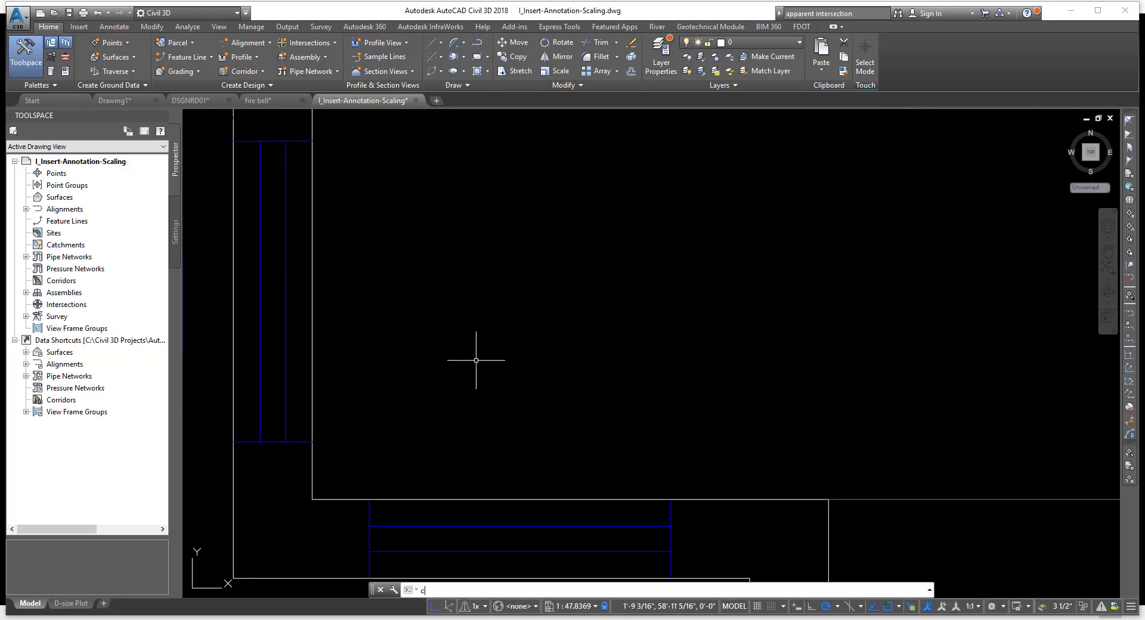
{"action": "key", "text": "Return"}
{"action": "key", "text": "Escape"}
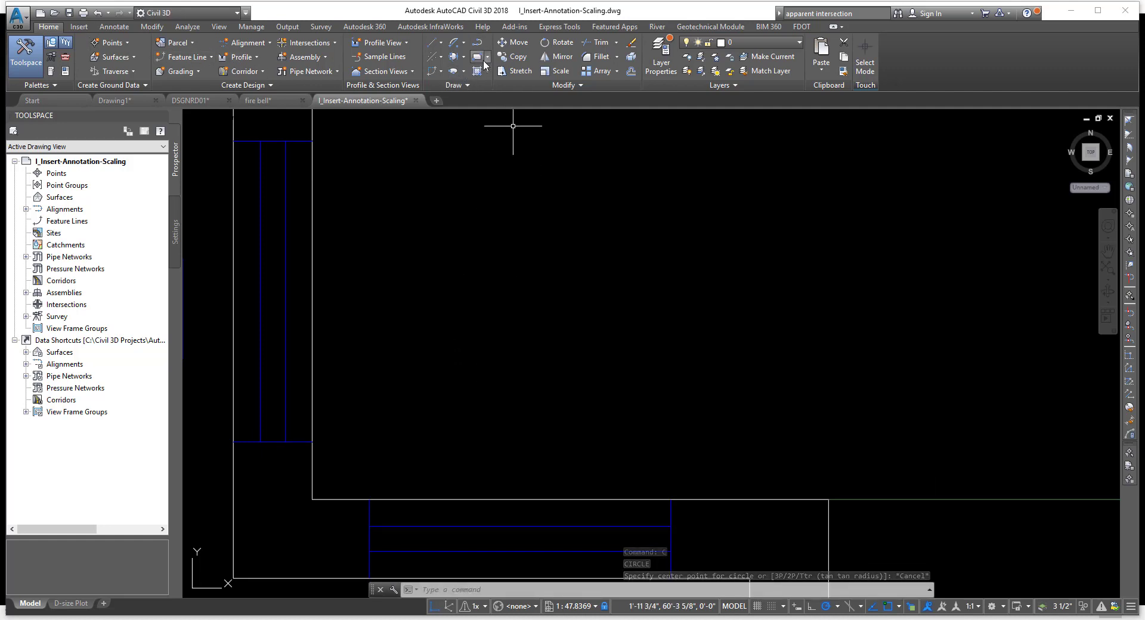
- Draw a circle with a 3-inch radius inside the room, near the corner between the two windows
{"action": "left_click", "coordinate": [463, 56]}
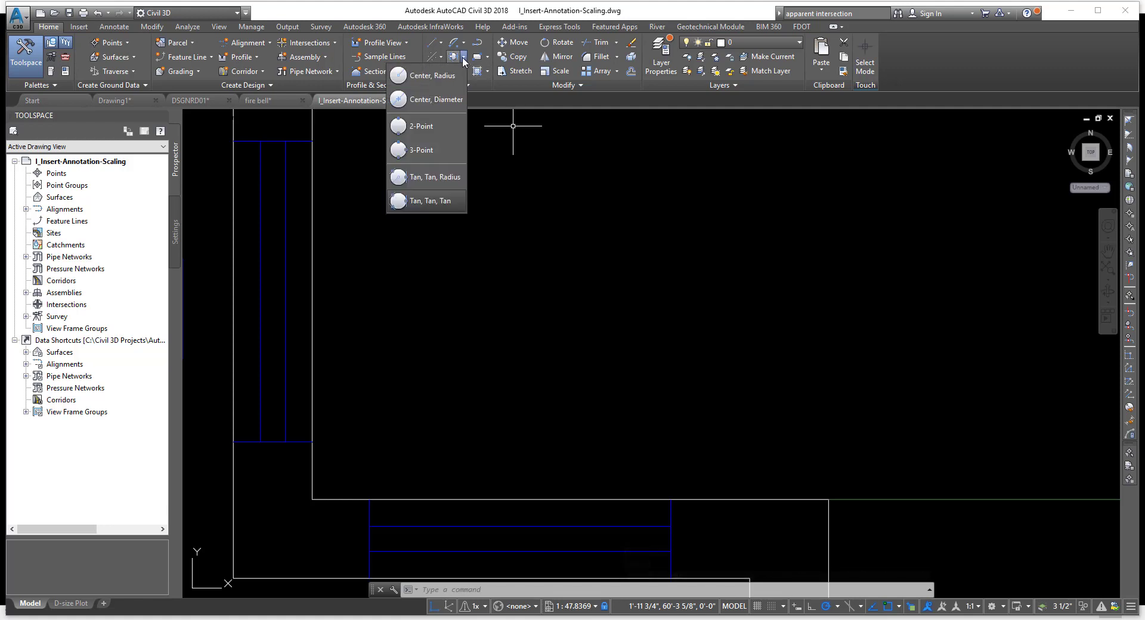
{"action": "left_click", "coordinate": [428, 77]}
{"action": "left_click", "coordinate": [440, 400]}
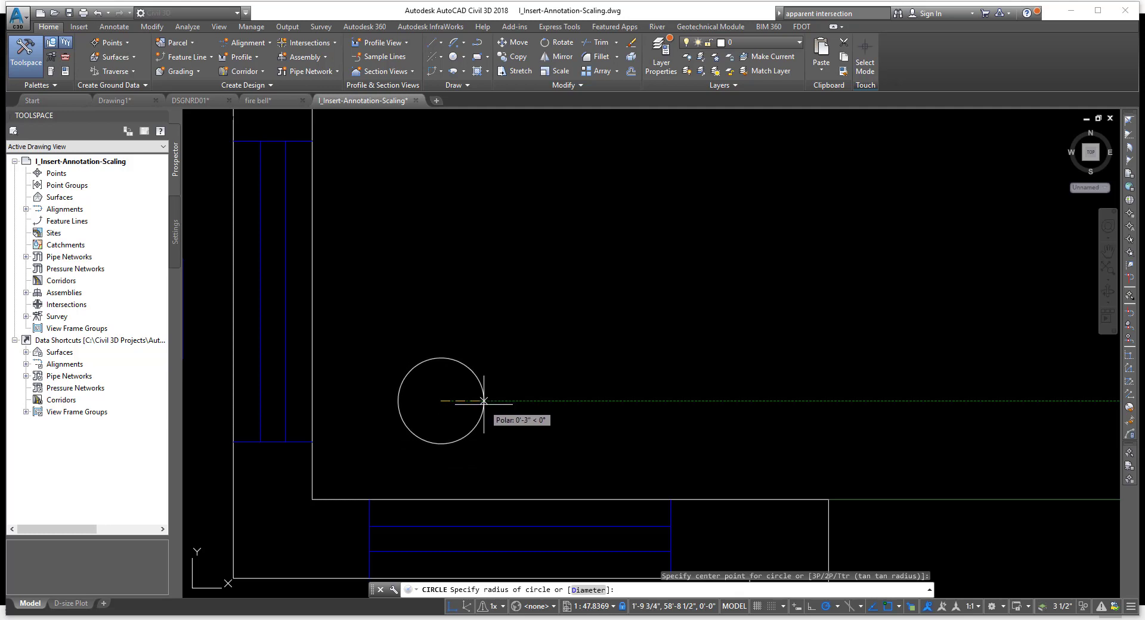
{"action": "left_click", "coordinate": [483, 401]}
- Enable the Quadrant object snap in the drafting settings
{"action": "scroll", "coordinate": [488, 388], "scroll_direction": "up", "scroll_amount": 3}
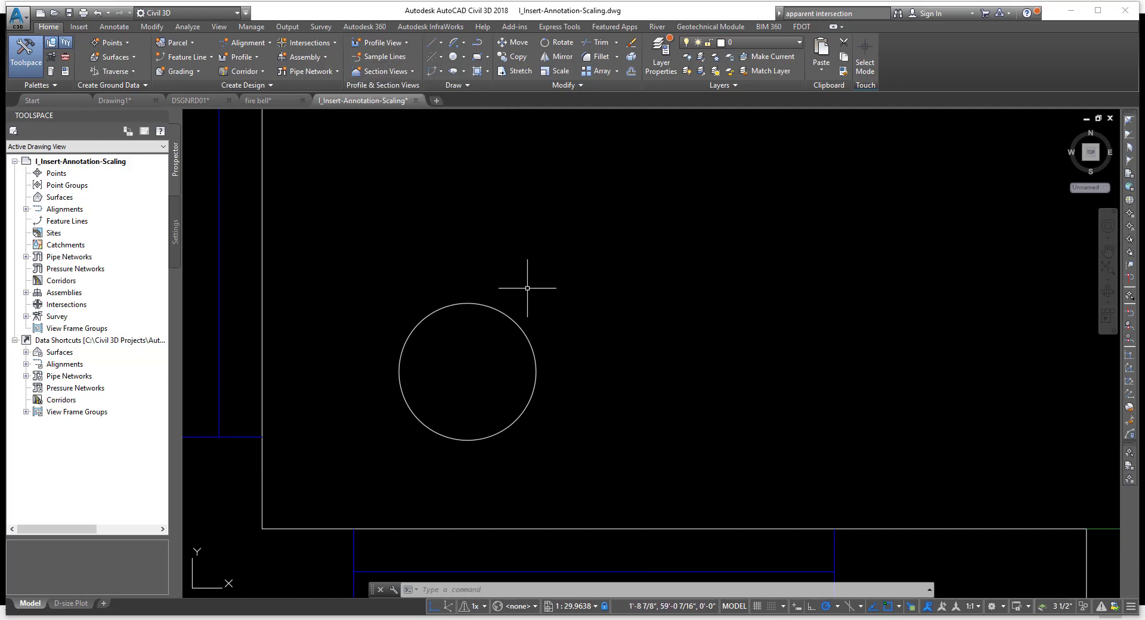
{"action": "right_click", "coordinate": [829, 610]}
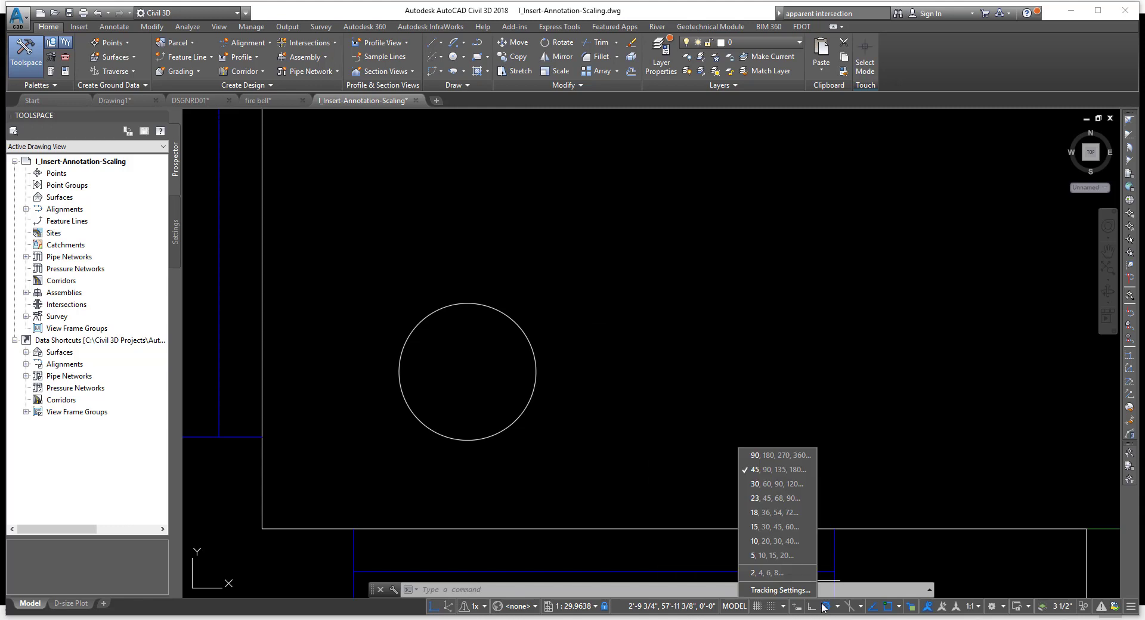
{"action": "left_click", "coordinate": [808, 610]}
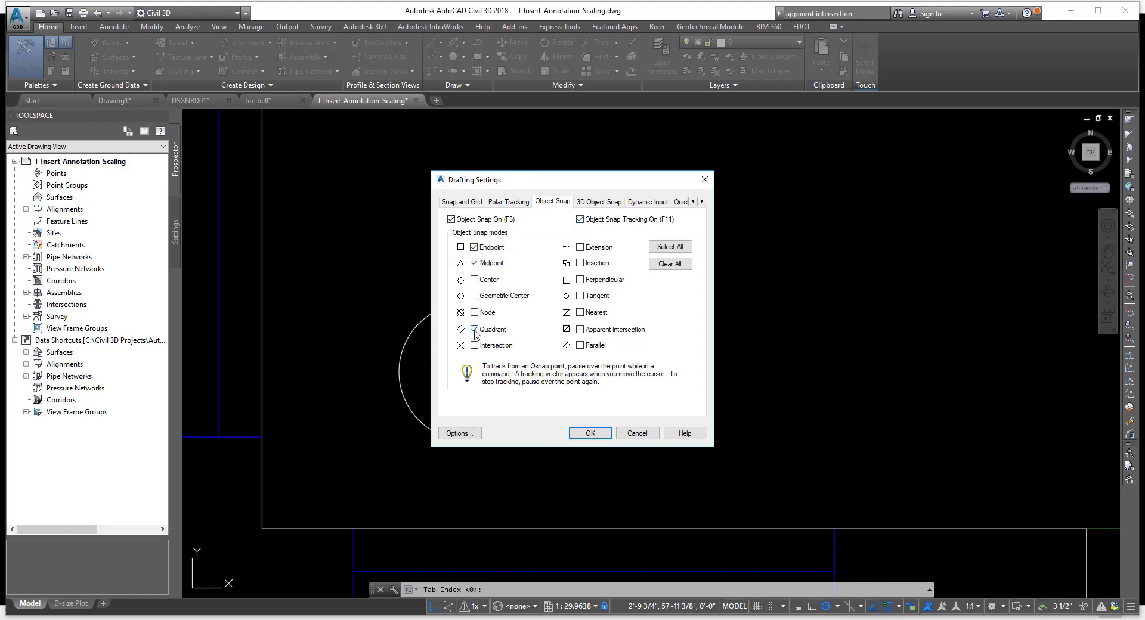
{"action": "left_click", "coordinate": [589, 433]}
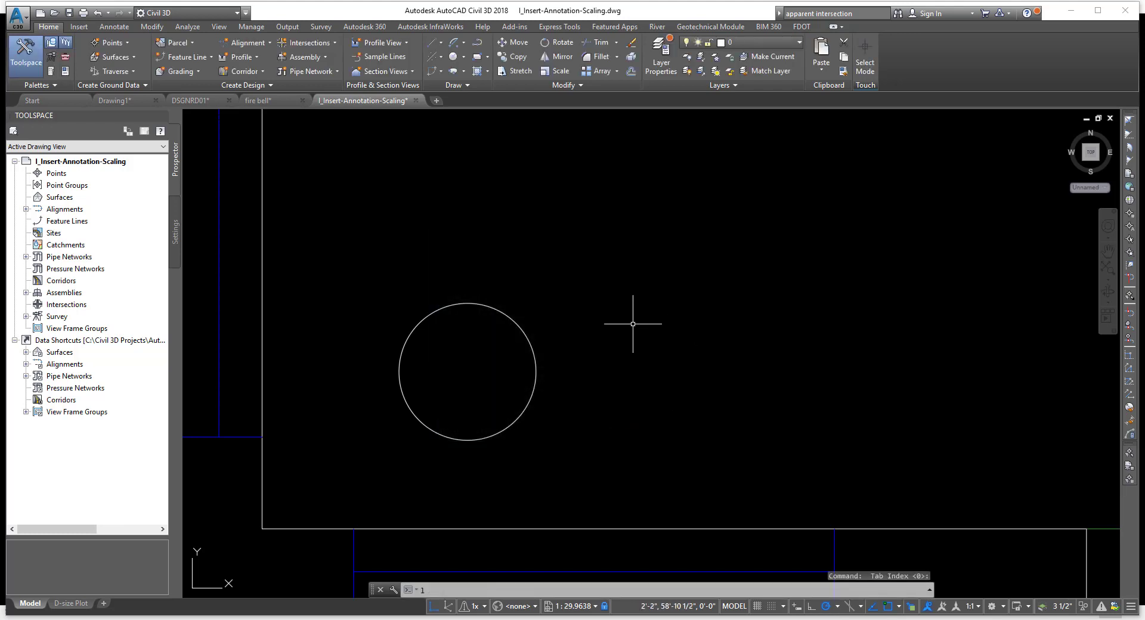
- Draw a horizontal line a short distance above the circle, aligned with its left and right quadrants
{"action": "type", "text": "l"}
{"action": "key", "text": "Return"}
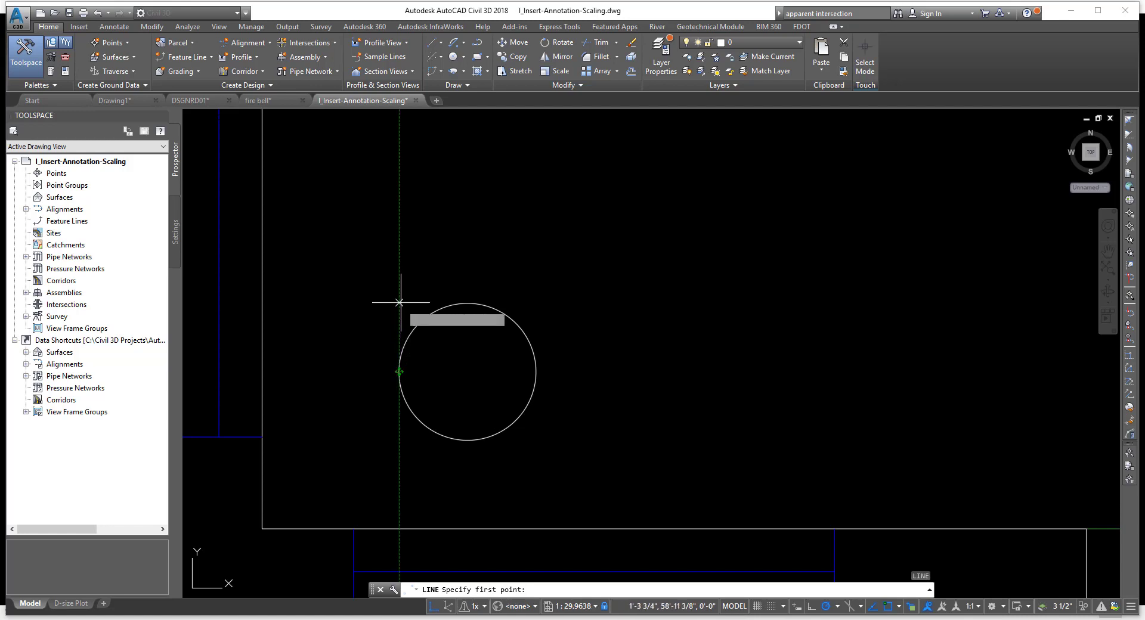
{"action": "left_click", "coordinate": [399, 271]}
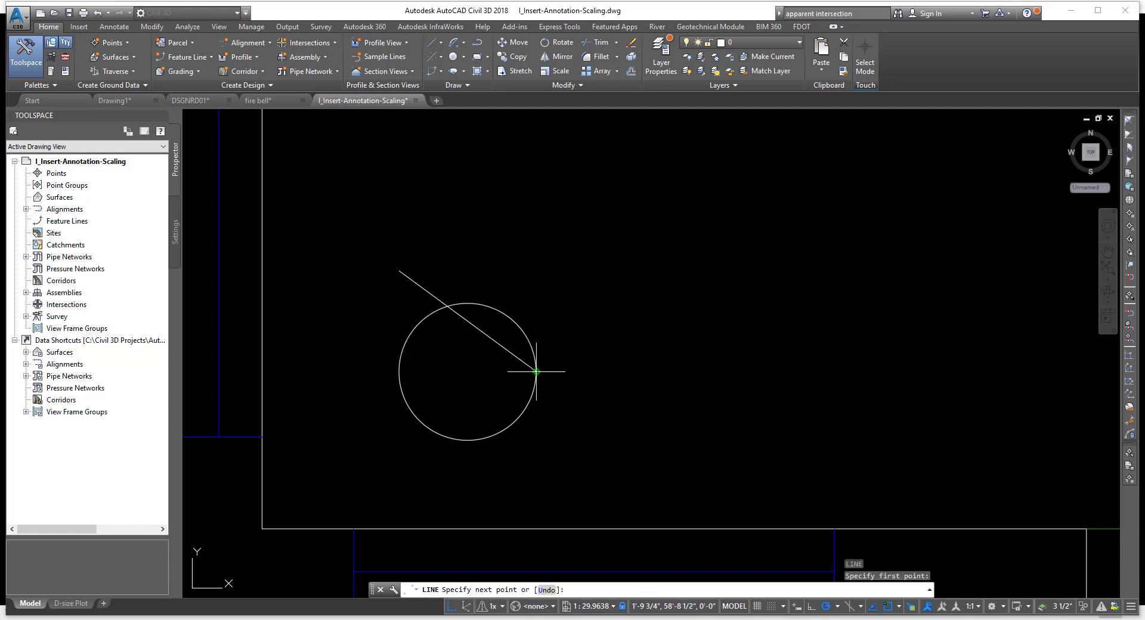
{"action": "left_click", "coordinate": [537, 267]}
{"action": "right_click", "coordinate": [525, 241]}
{"action": "left_click", "coordinate": [527, 247]}
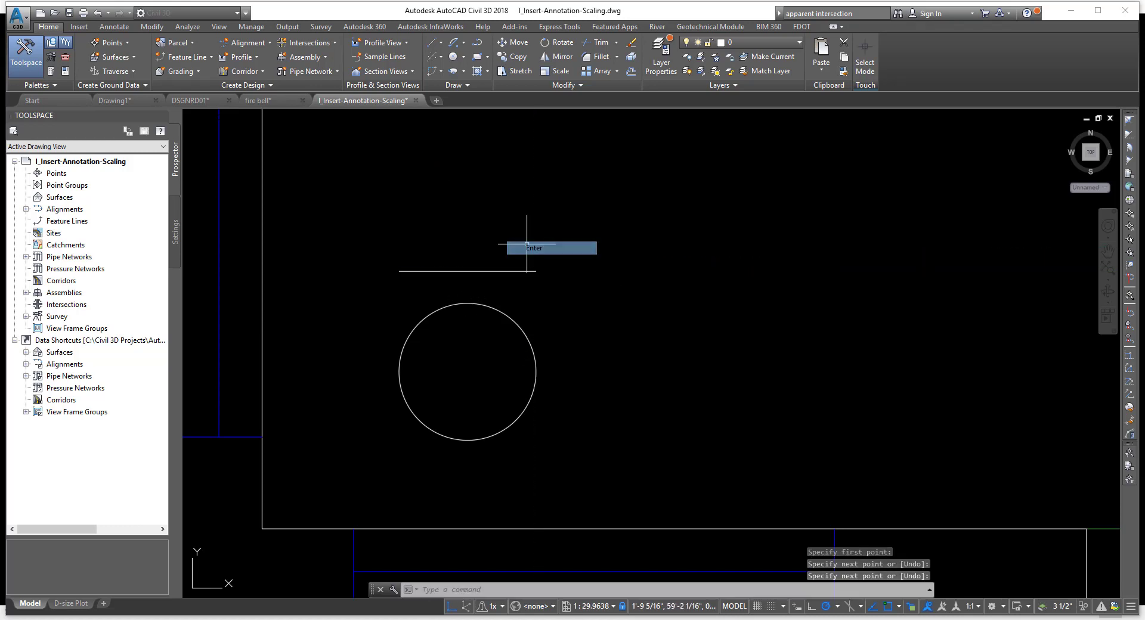
- Draw a three-point arc bulging upward over the horizontal line, joining the line's two endpoints
{"action": "left_click", "coordinate": [464, 43]}
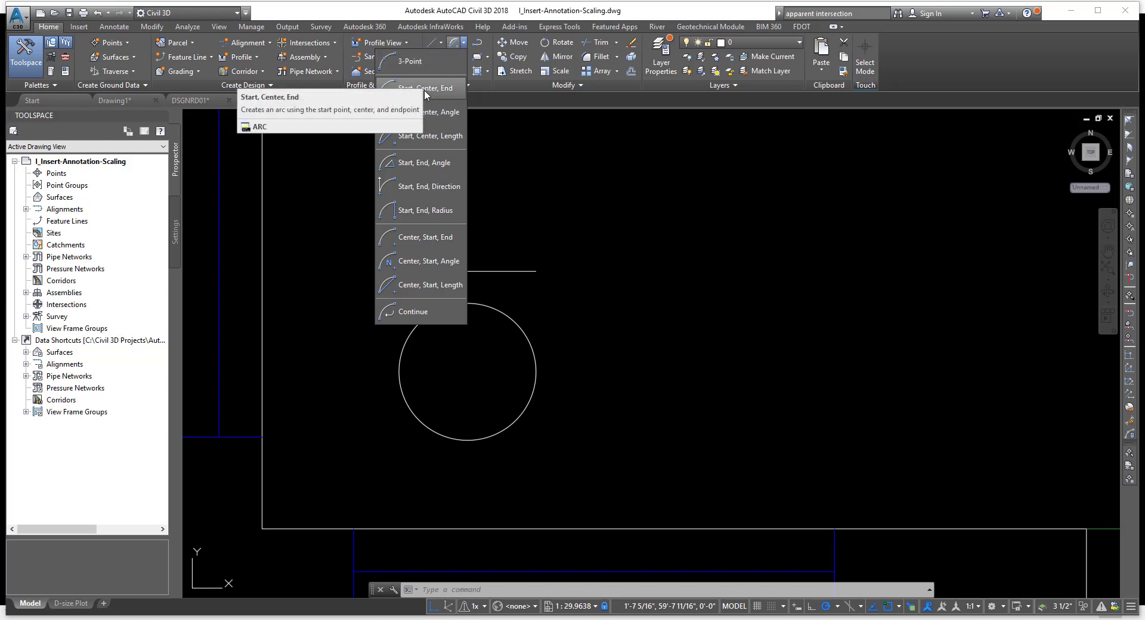
{"action": "left_click", "coordinate": [410, 63]}
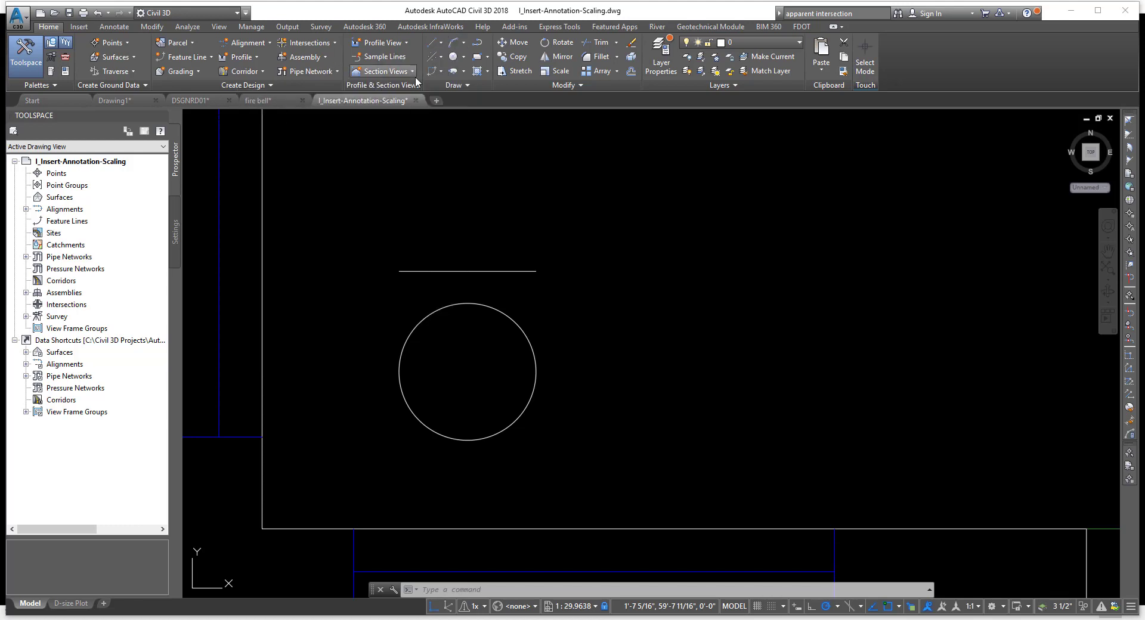
{"action": "left_click", "coordinate": [399, 271]}
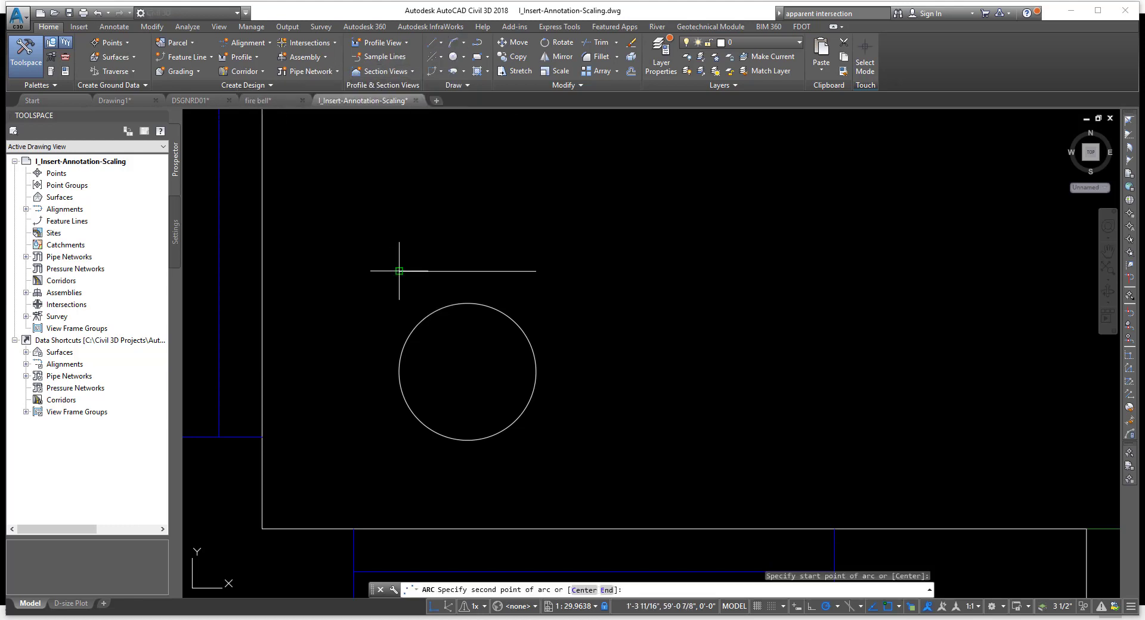
{"action": "left_click", "coordinate": [466, 224]}
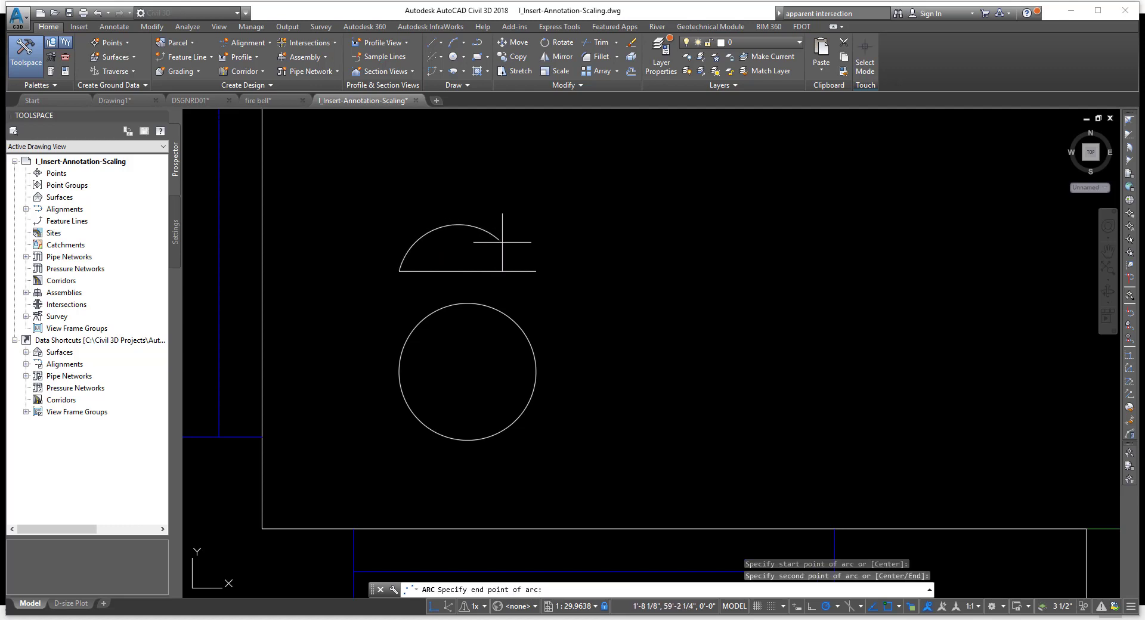
{"action": "left_click", "coordinate": [532, 265]}
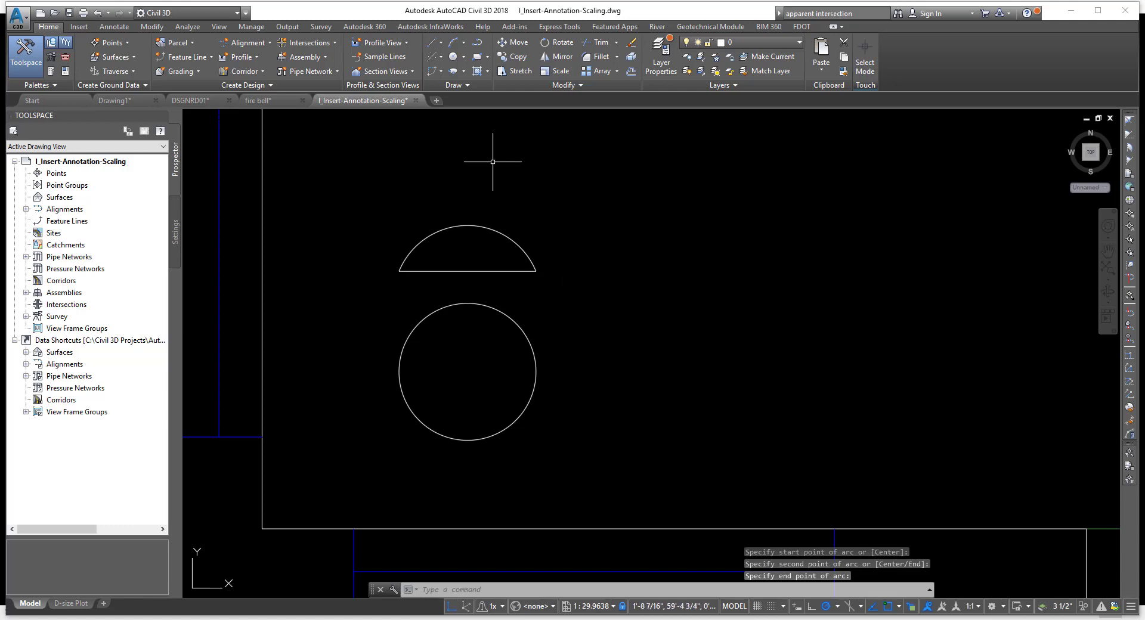
- Draw a three-point arc from the circle's right quadrant, bulging right and ending just above the horizontal line's right endpoint
{"action": "left_click", "coordinate": [453, 53]}
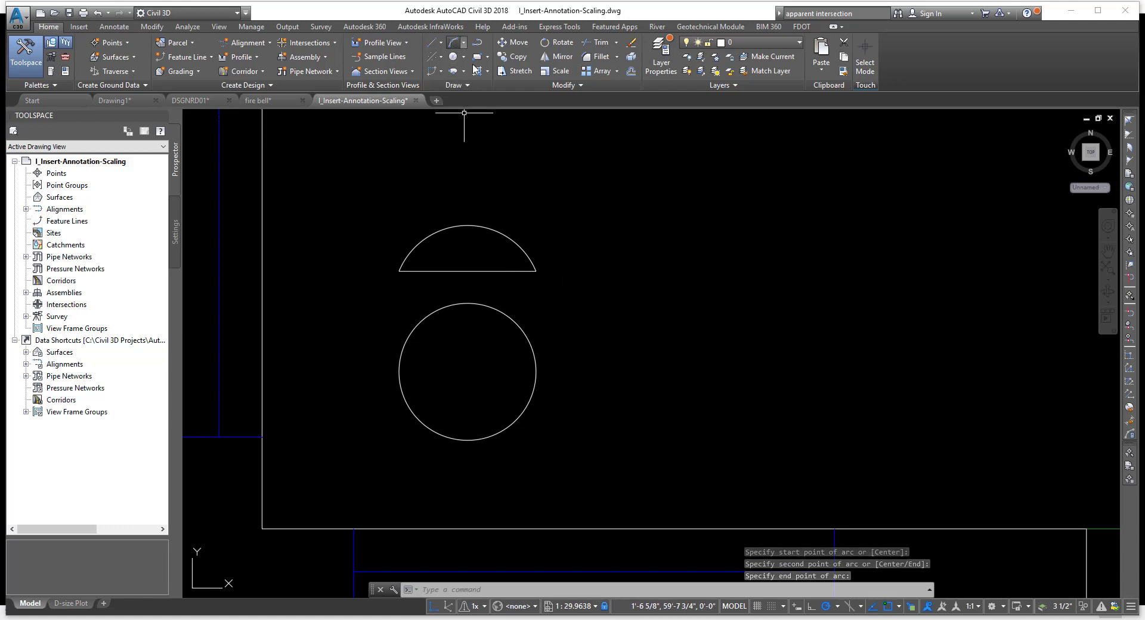
{"action": "left_click", "coordinate": [536, 371]}
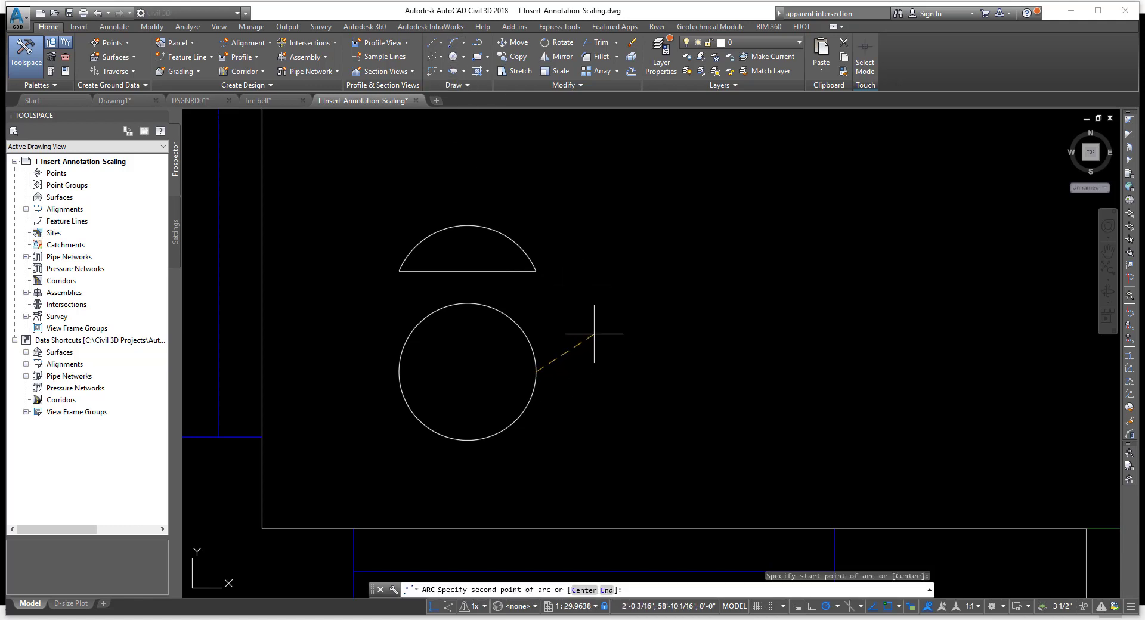
{"action": "left_click", "coordinate": [598, 280]}
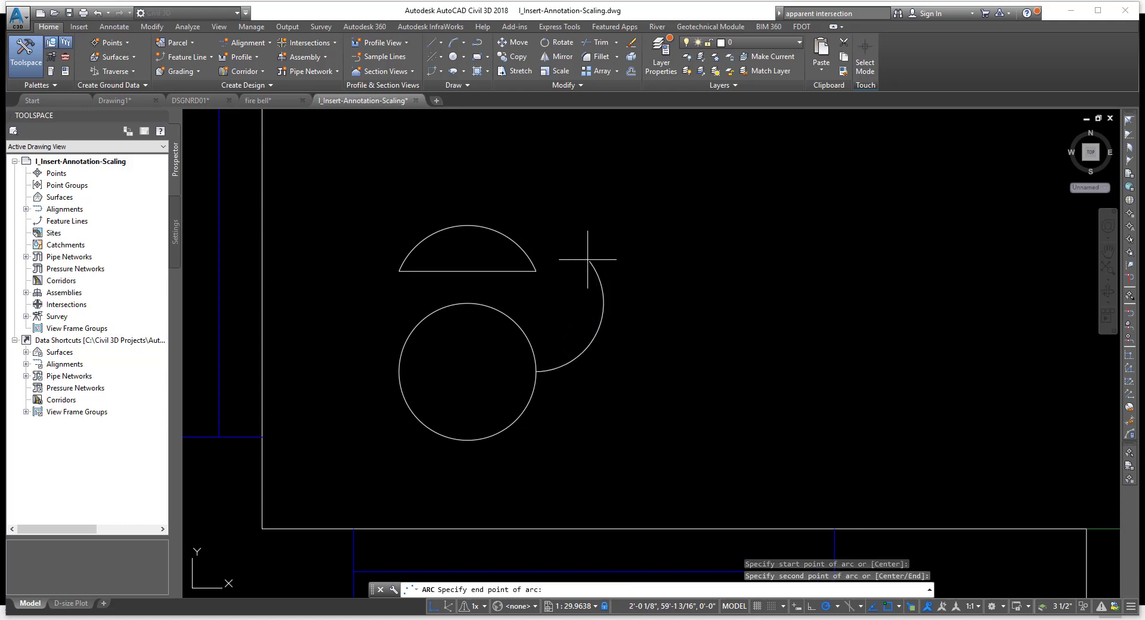
{"action": "left_click", "coordinate": [536, 244]}
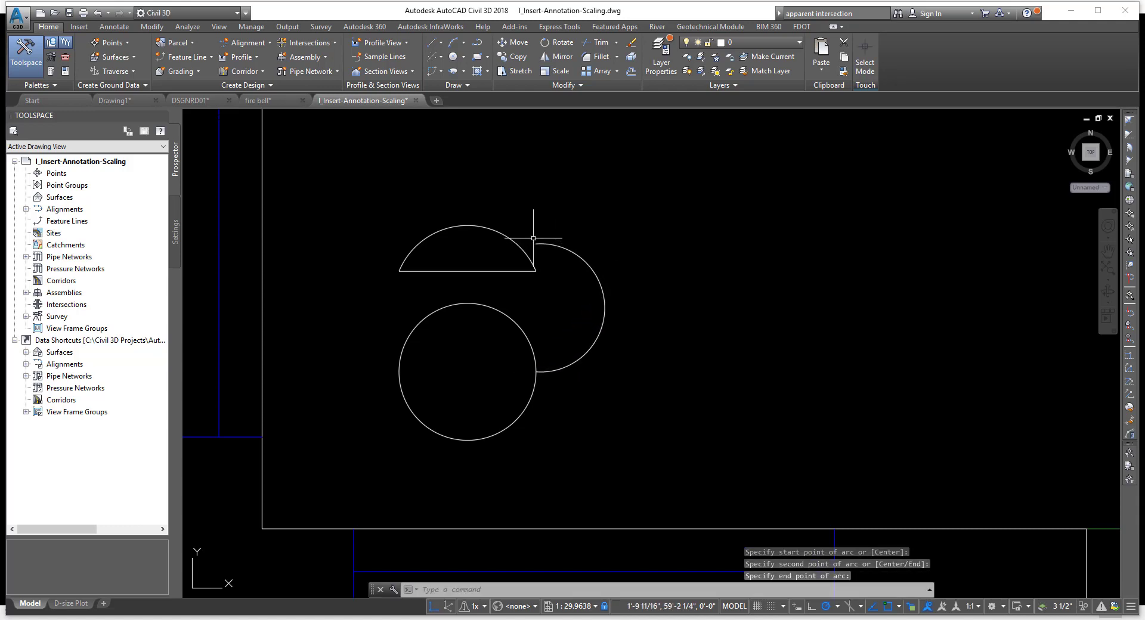
- Draw a small circle with a 1/2-inch radius centred on the upper end of the side arc
{"action": "left_click", "coordinate": [453, 57]}
{"action": "left_click", "coordinate": [536, 243]}
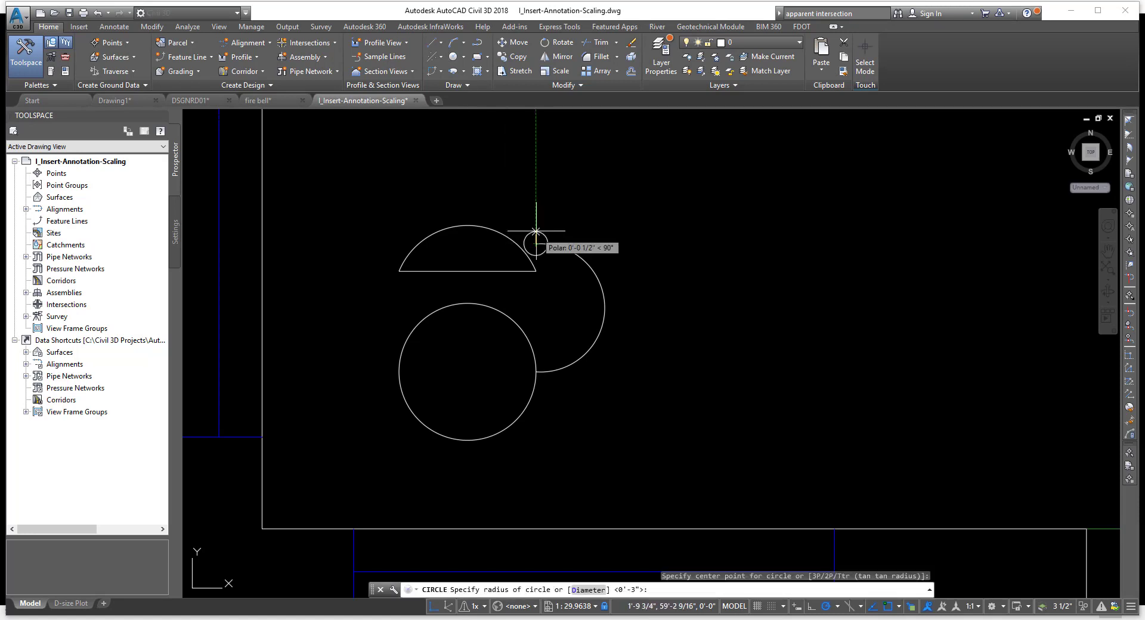
{"action": "left_click", "coordinate": [536, 231]}
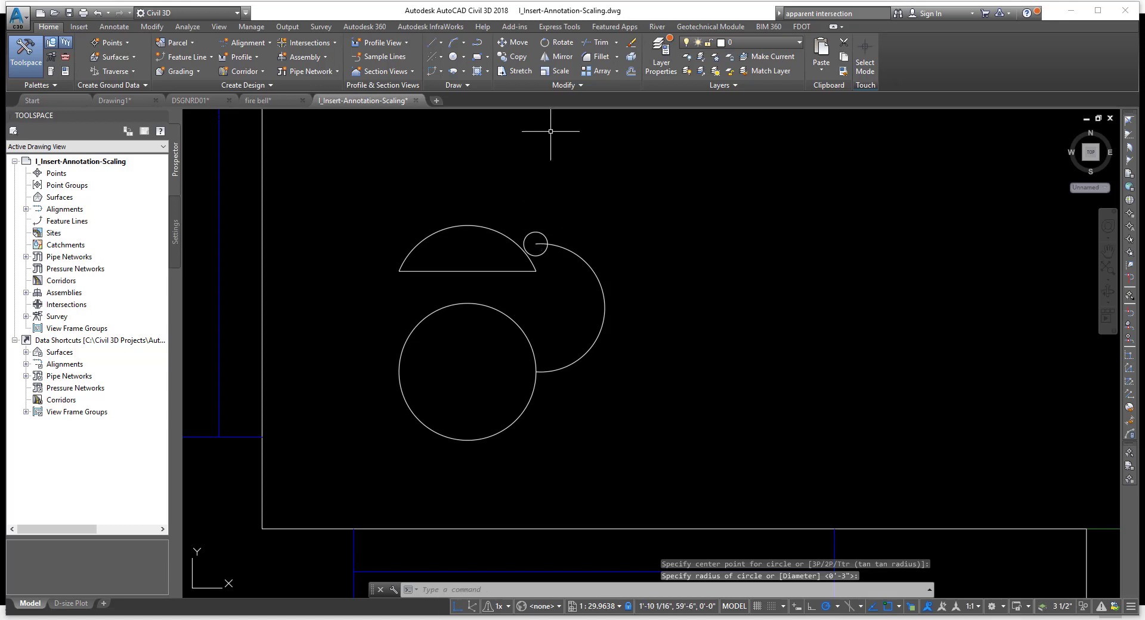
- Trim away the part of the side arc that lies inside the small circle, using all objects as cutting edges
{"action": "left_click", "coordinate": [595, 45]}
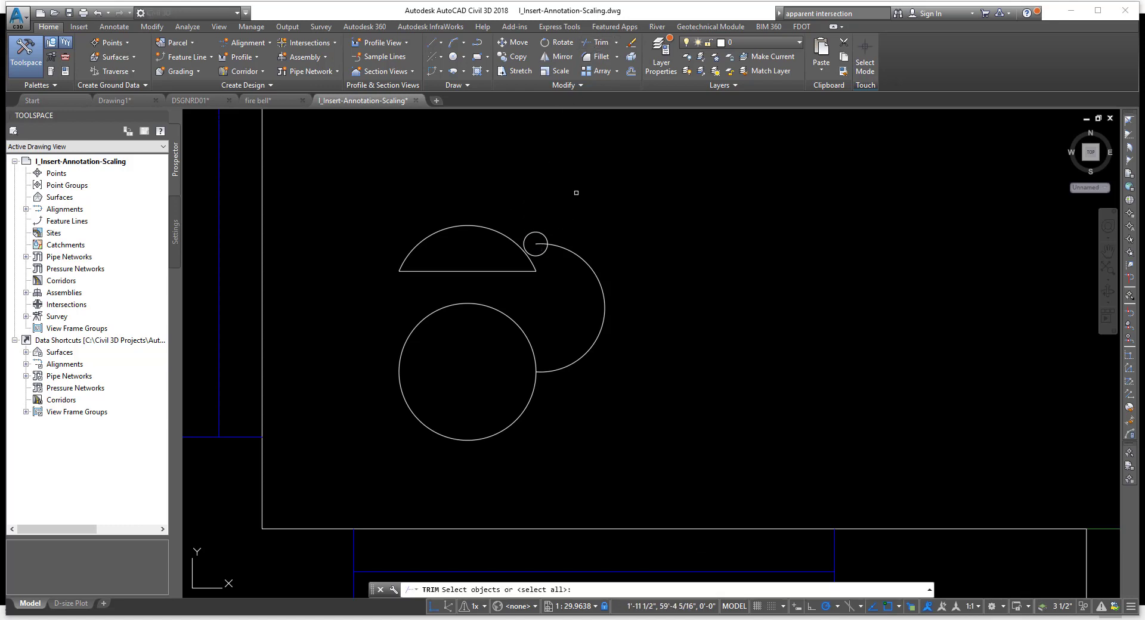
{"action": "scroll", "coordinate": [553, 230], "scroll_direction": "up", "scroll_amount": 2}
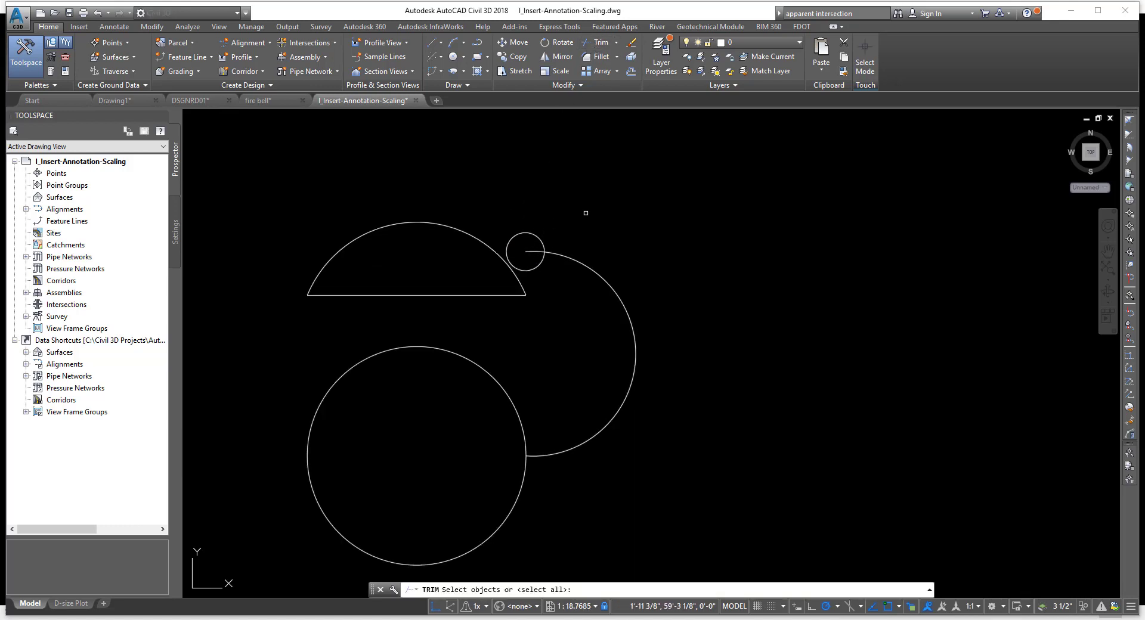
{"action": "key", "text": "Return"}
{"action": "left_click", "coordinate": [537, 237]}
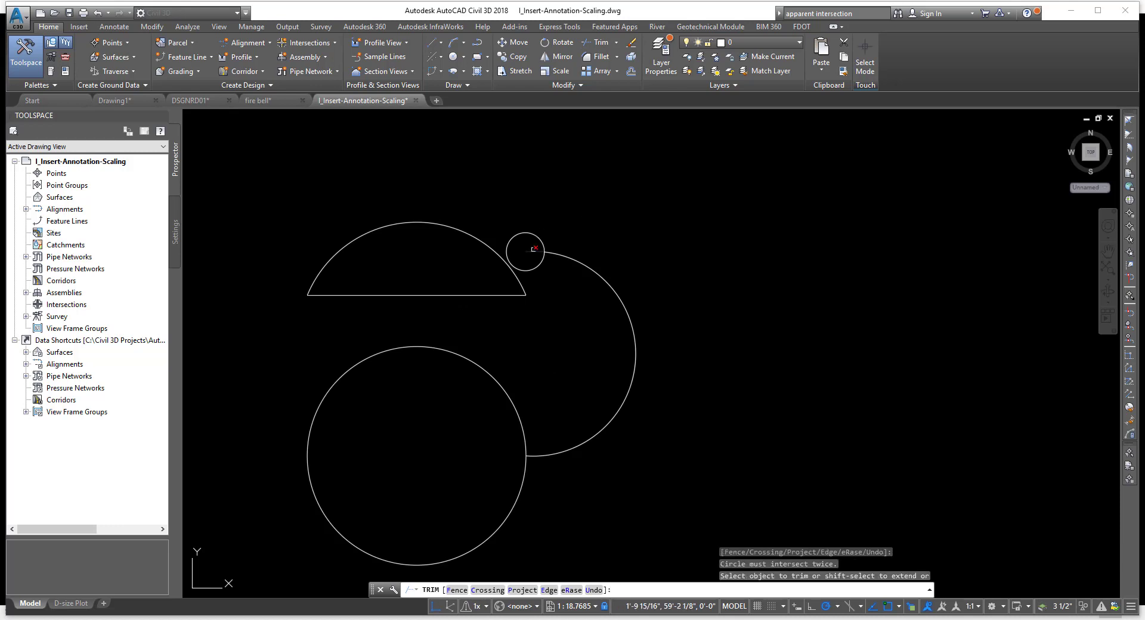
{"action": "left_click", "coordinate": [529, 255]}
{"action": "left_click", "coordinate": [528, 250]}
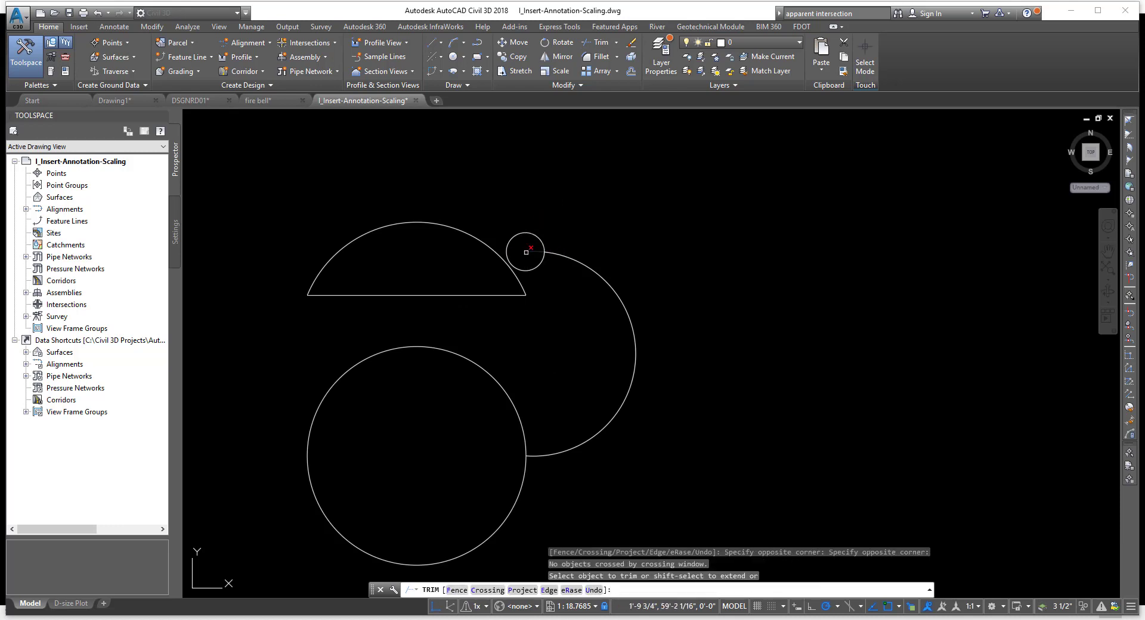
{"action": "right_click", "coordinate": [523, 251]}
{"action": "left_click", "coordinate": [540, 258]}
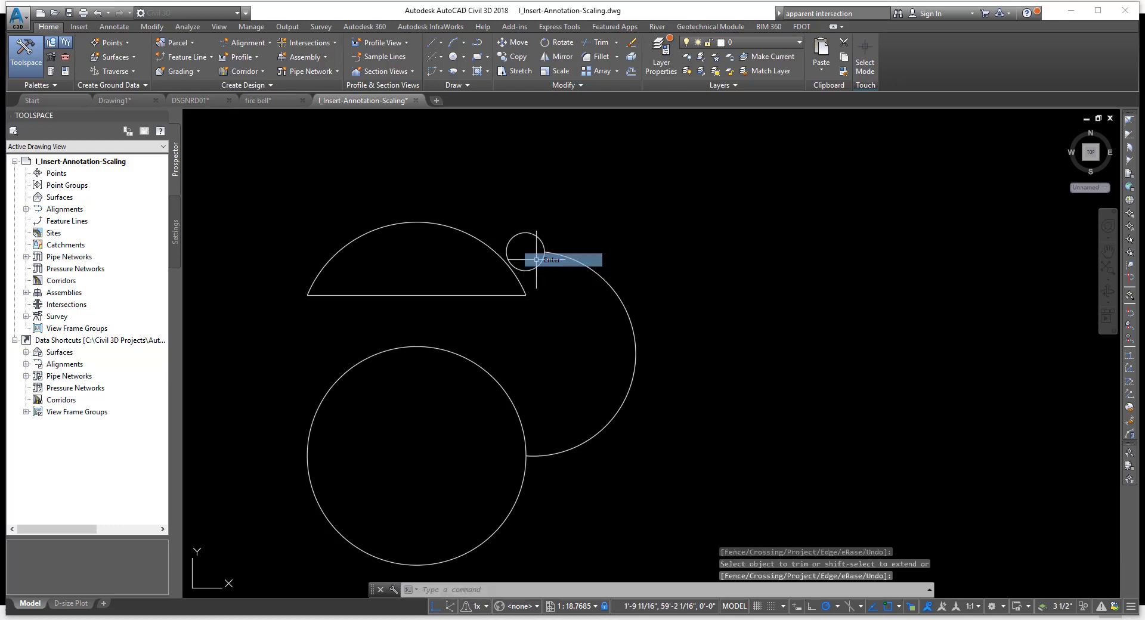
- Start a new block definition and name it FireBell
{"action": "mouse_move", "coordinate": [589, 254]}
{"action": "middle_mouse_down"}
{"action": "mouse_move", "coordinate": [700, 201]}
{"action": "mouse_move", "coordinate": [635, 239]}
{"action": "middle_mouse_up"}
{"action": "scroll", "coordinate": [700, 201], "scroll_direction": "down", "scroll_amount": 2}
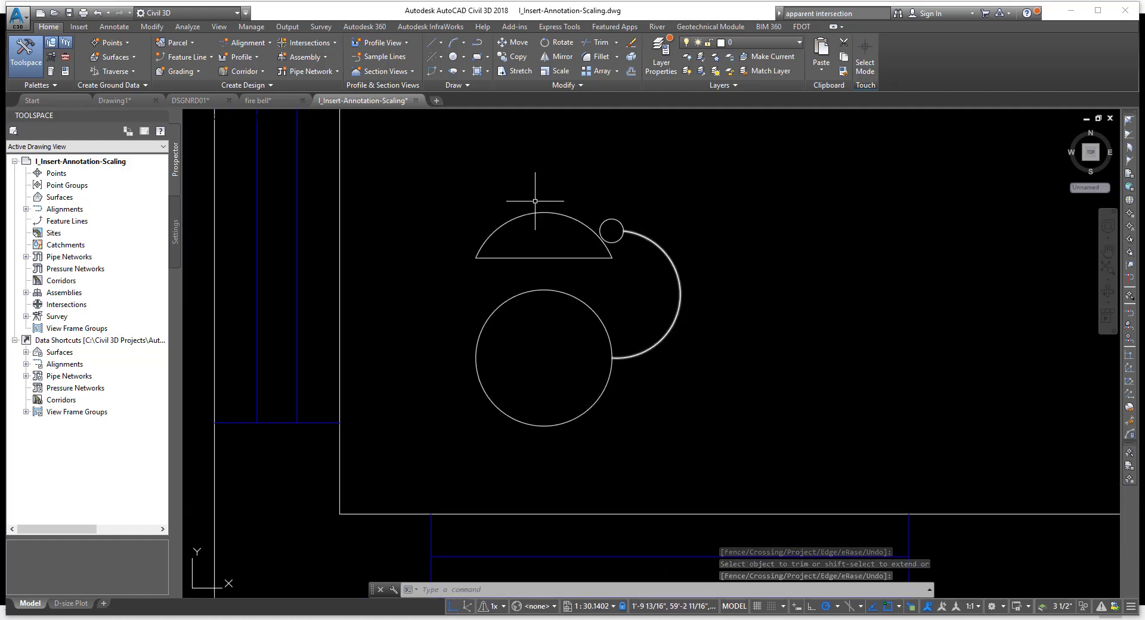
{"action": "left_click", "coordinate": [78, 27]}
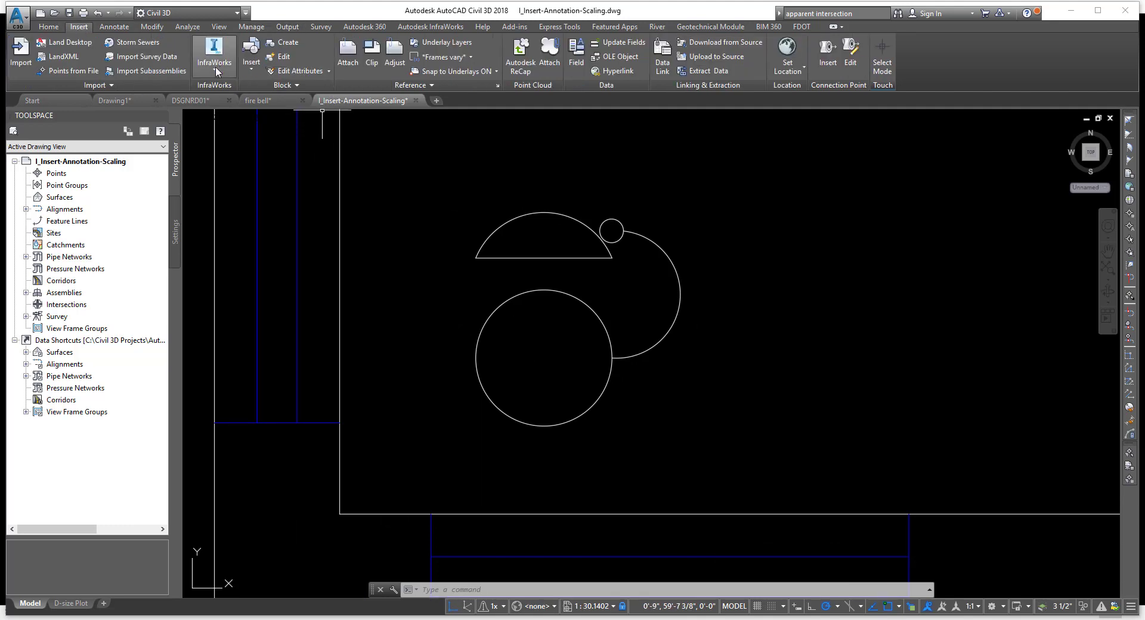
{"action": "left_click", "coordinate": [285, 42]}
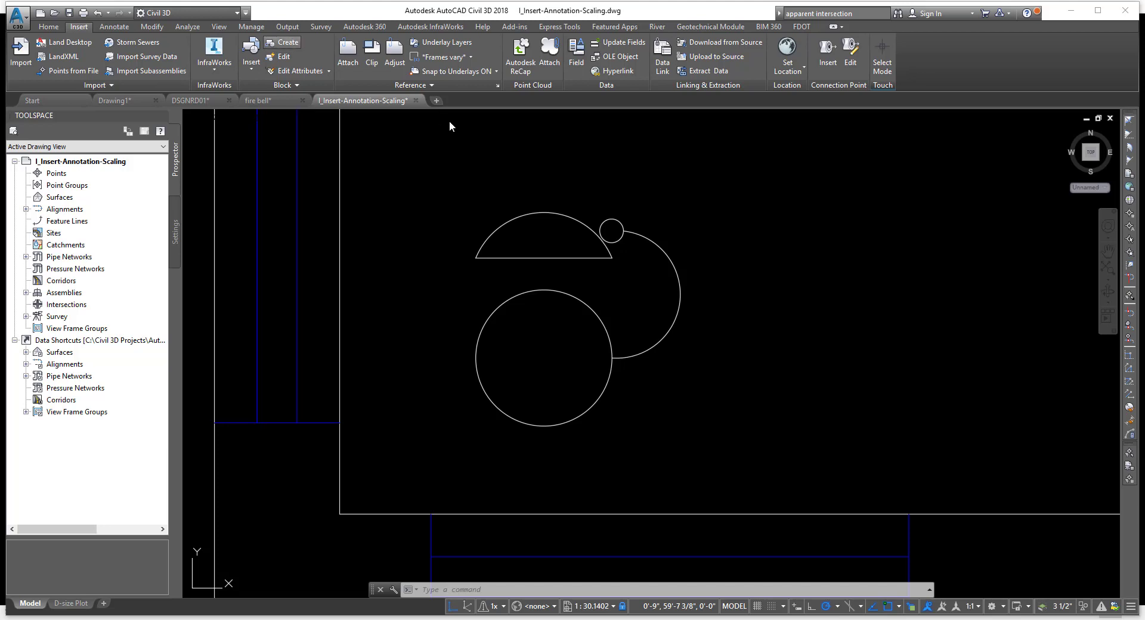
{"action": "left_click_drag", "start_coordinate": [493, 200], "coordinate": [507, 165]}
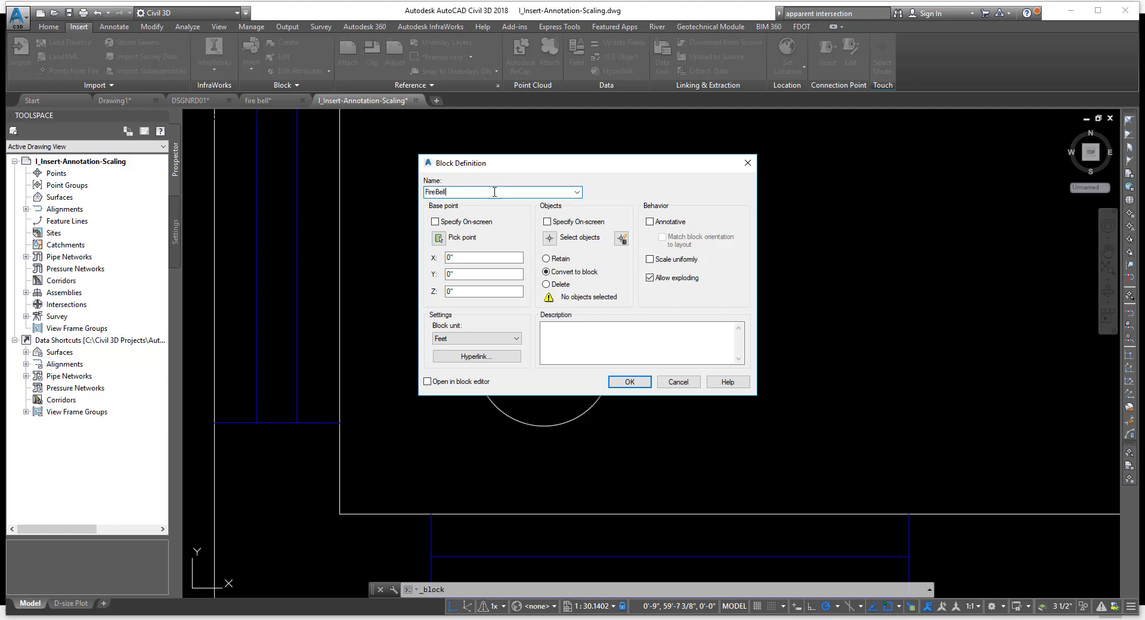
- Set the block's base point at the bottom quadrant of the large circle
{"action": "left_click", "coordinate": [435, 222]}
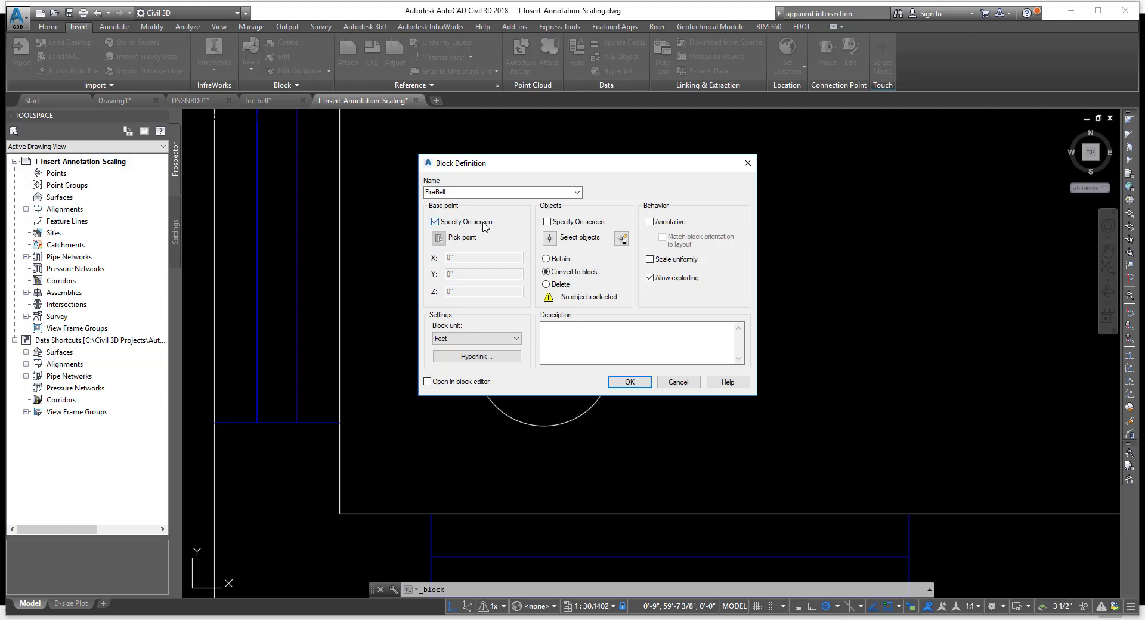
{"action": "left_click", "coordinate": [435, 222]}
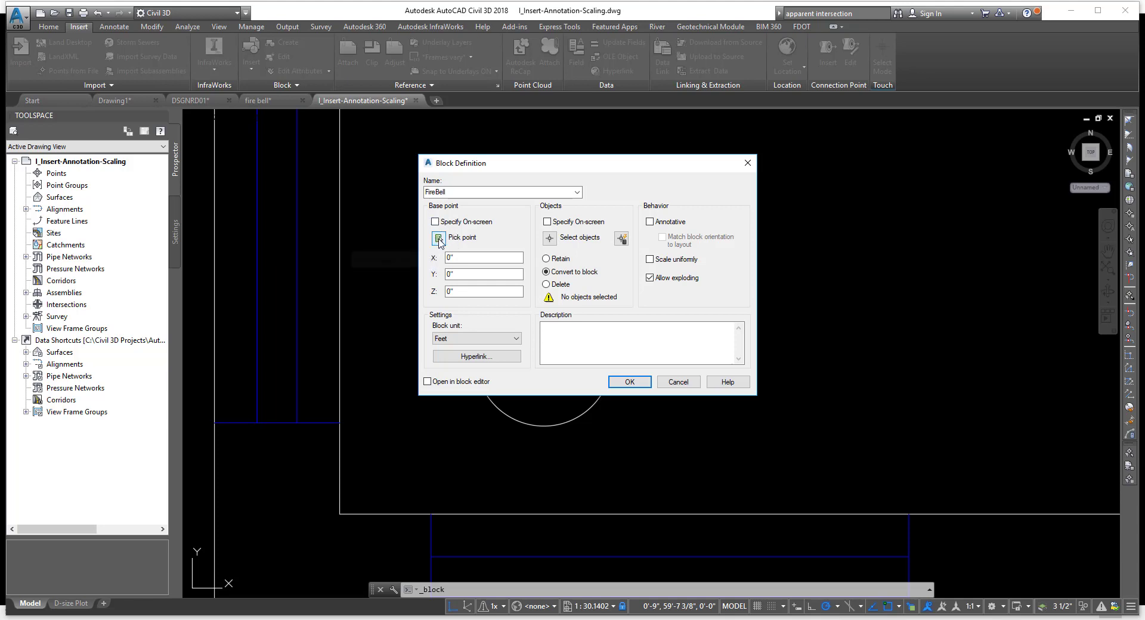
{"action": "left_click", "coordinate": [438, 238]}
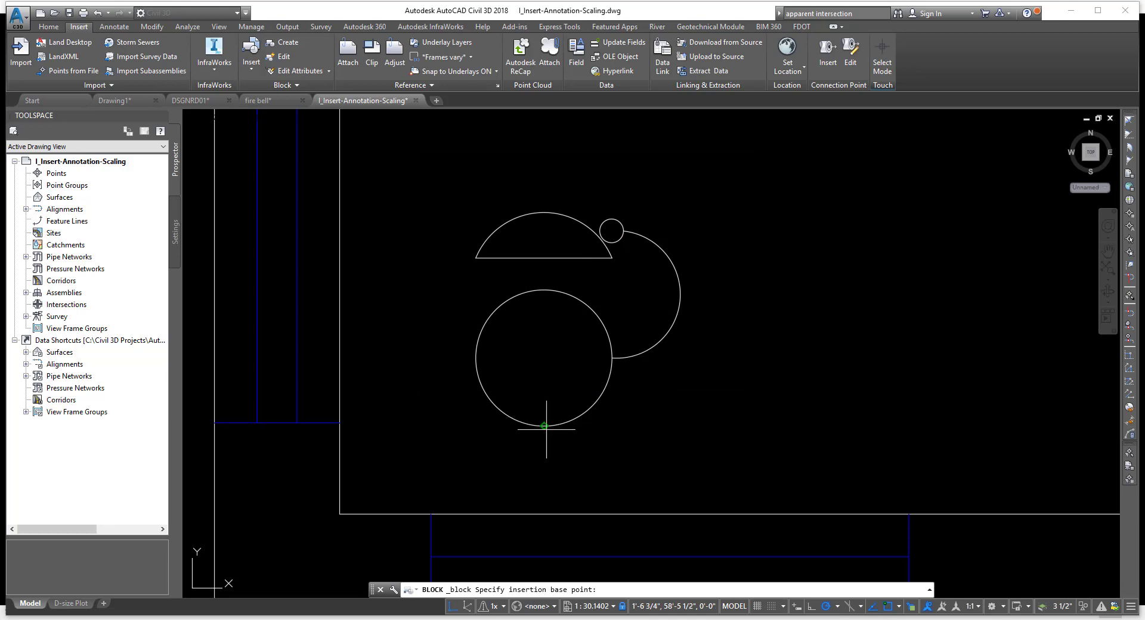
{"action": "left_click", "coordinate": [544, 426]}
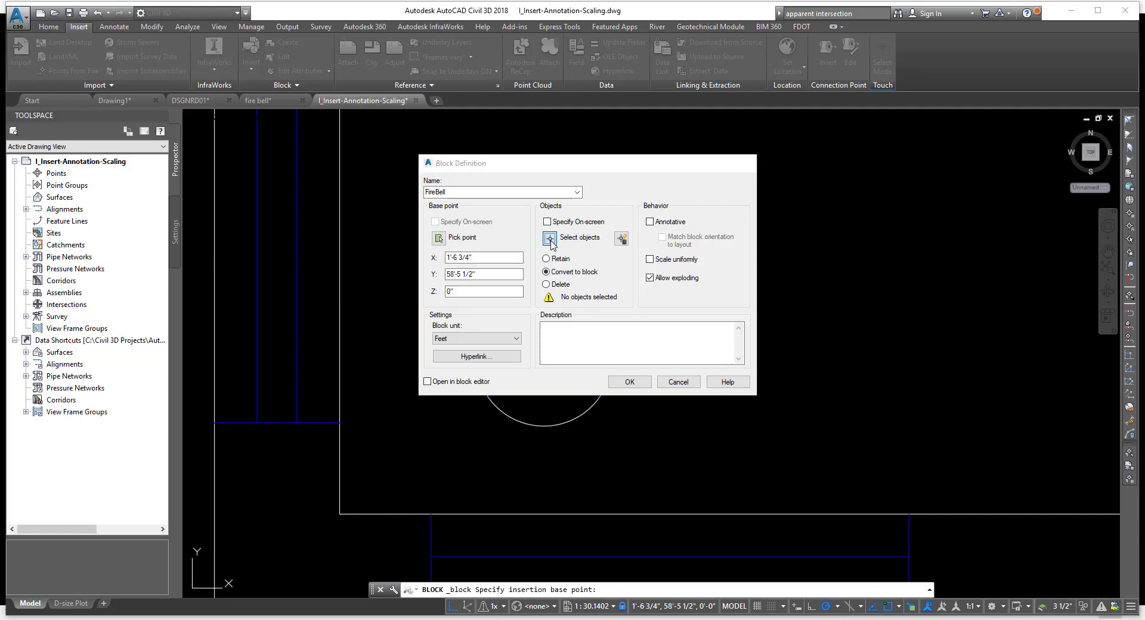
- Select all five objects of the fire bell symbol as the objects of the FireBell block
{"action": "left_click", "coordinate": [550, 240]}
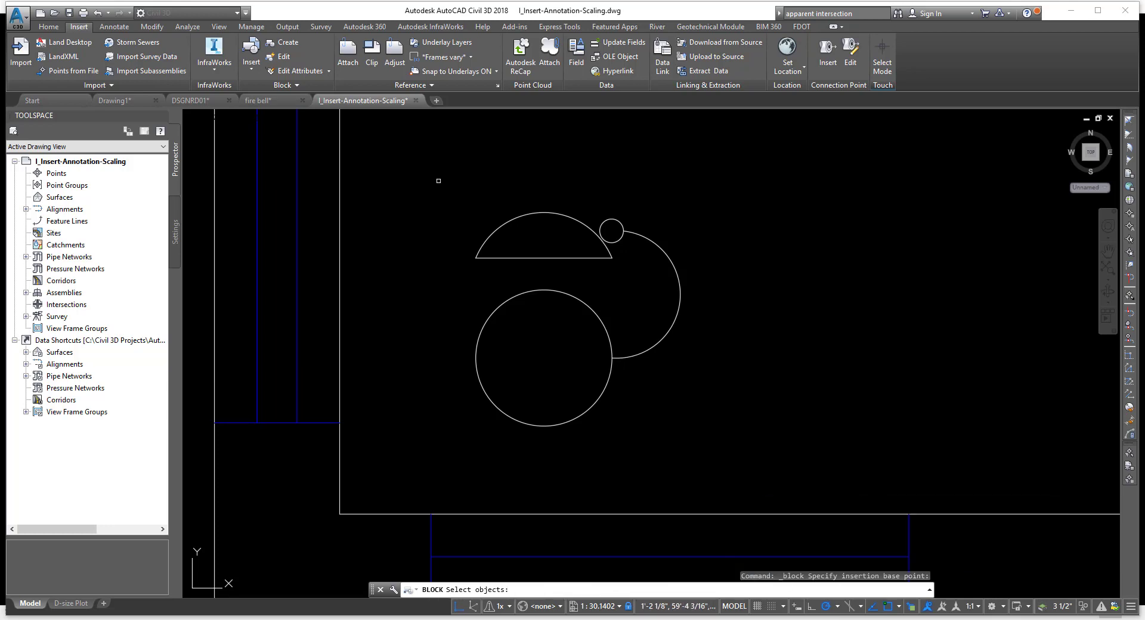
{"action": "left_click", "coordinate": [437, 175]}
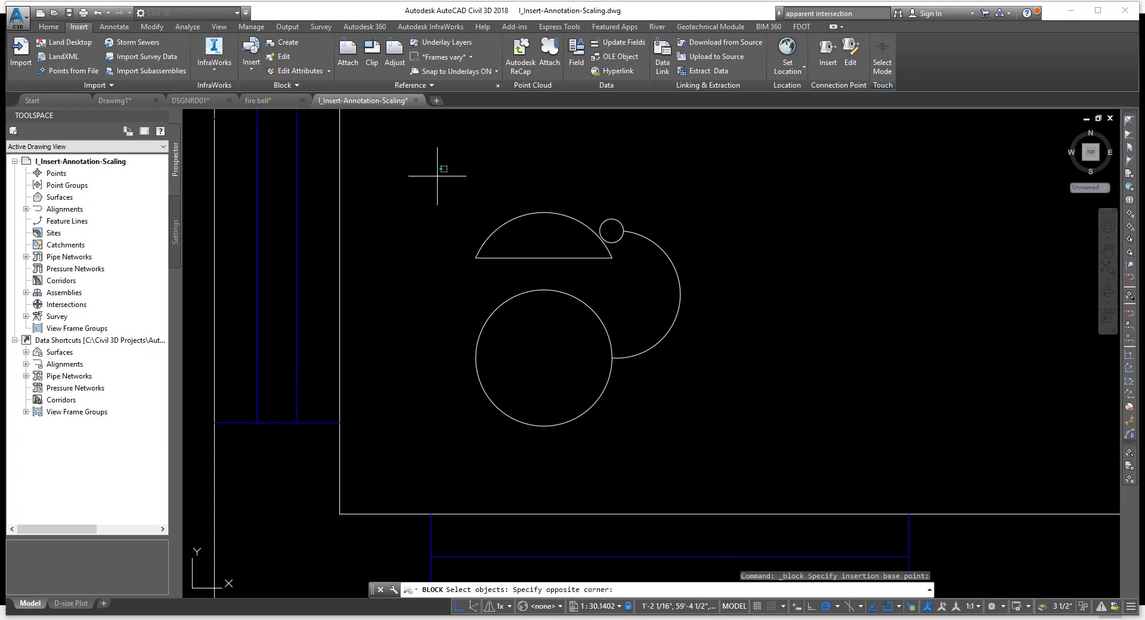
{"action": "left_click", "coordinate": [701, 440]}
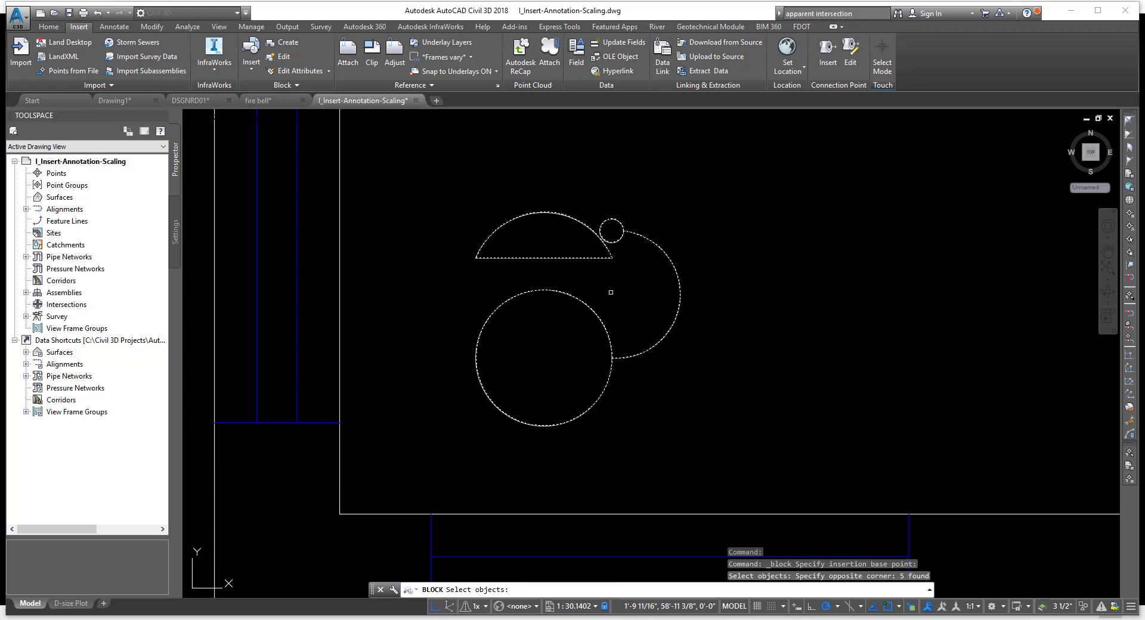
{"action": "key", "text": "Return"}
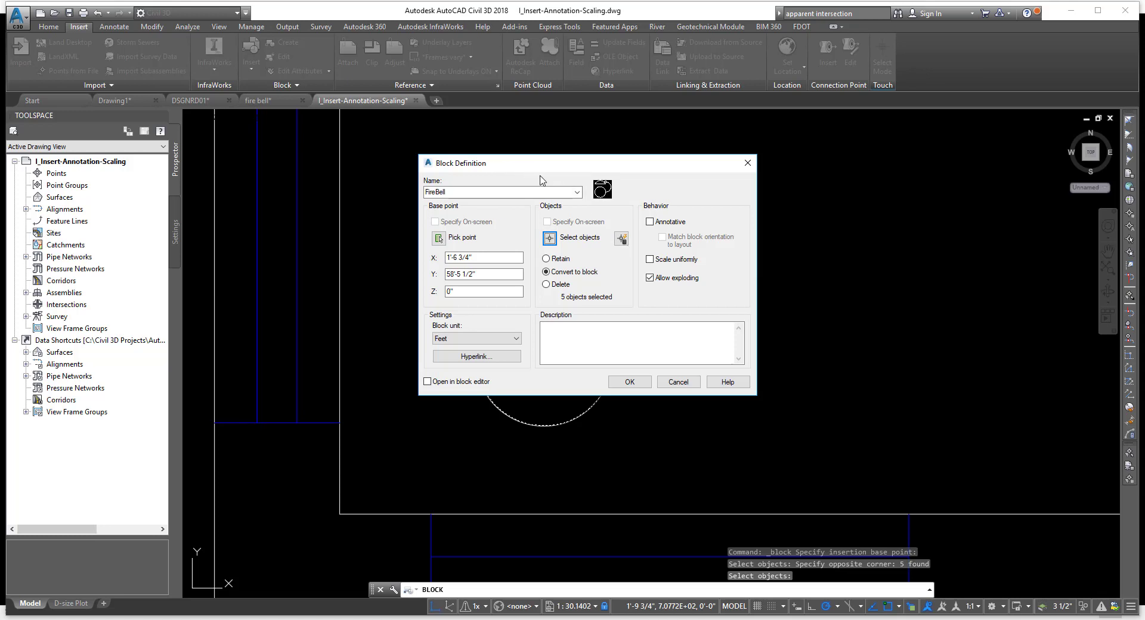
- Choose to delete the source objects, clear the description and create the FireBell block definition
{"action": "left_click", "coordinate": [560, 263]}
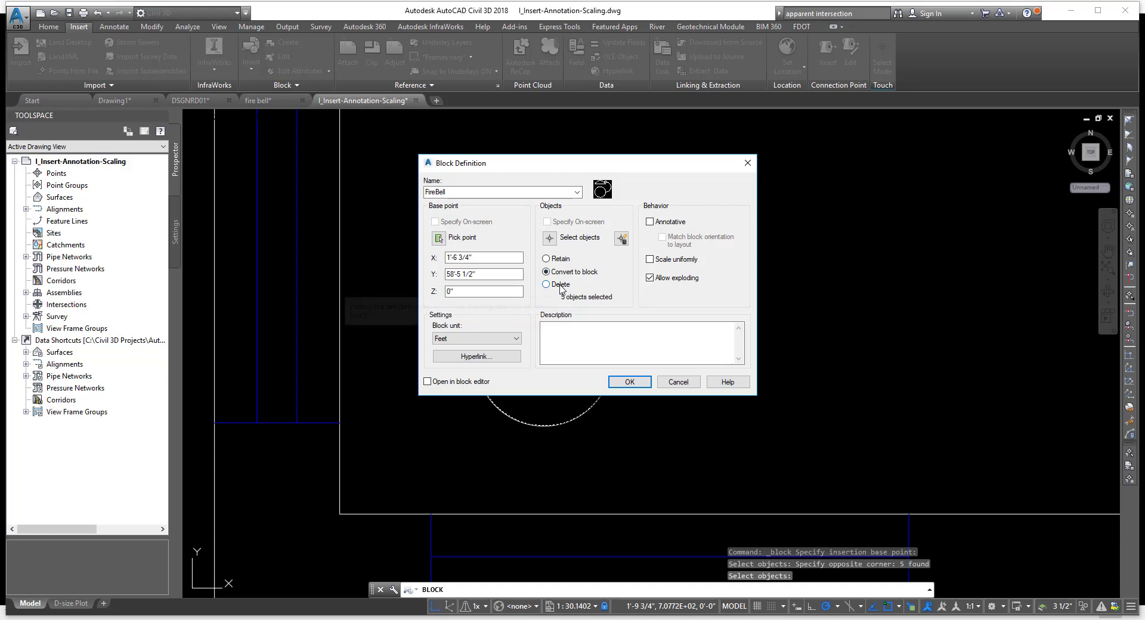
{"action": "left_click", "coordinate": [546, 285]}
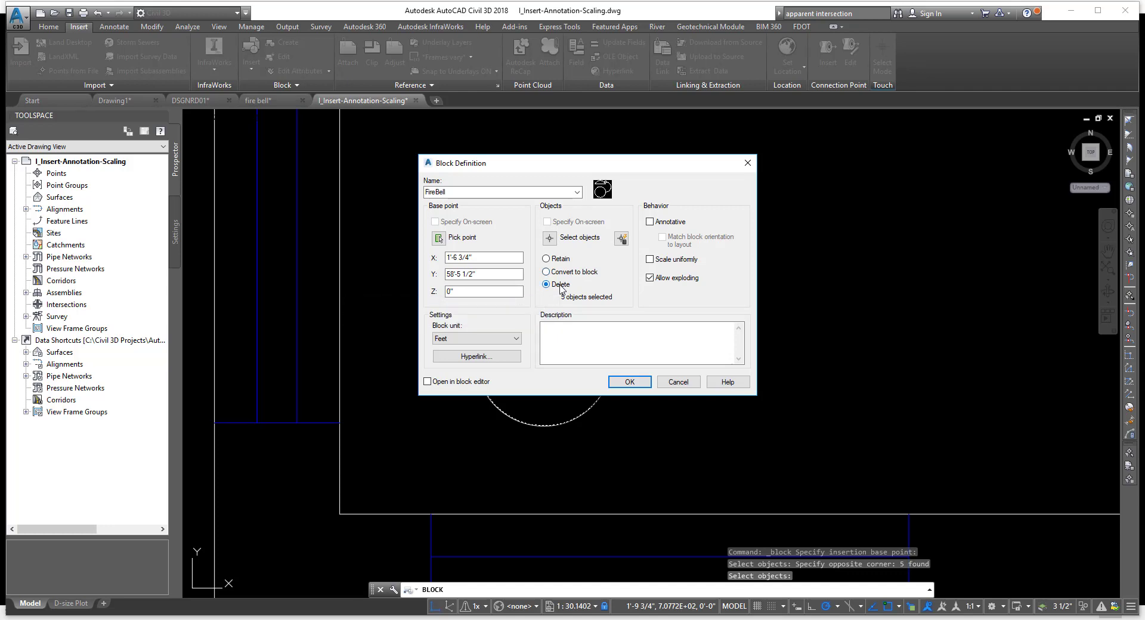
{"action": "left_click", "coordinate": [568, 339]}
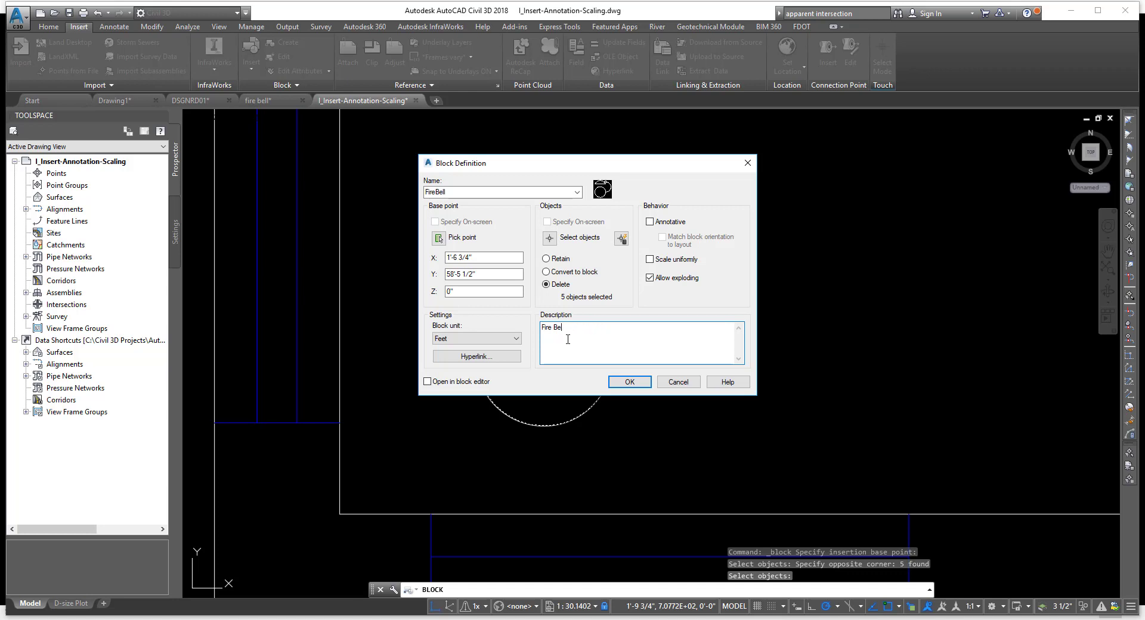
{"action": "key", "text": "BackSpace"}
{"action": "key", "text": "BackSpace"}
{"action": "key", "text": "BackSpace"}
{"action": "key", "text": "BackSpace"}
{"action": "key", "text": "BackSpace"}
{"action": "key", "text": "BackSpace"}
{"action": "key", "text": "BackSpace"}
{"action": "left_click", "coordinate": [629, 383]}
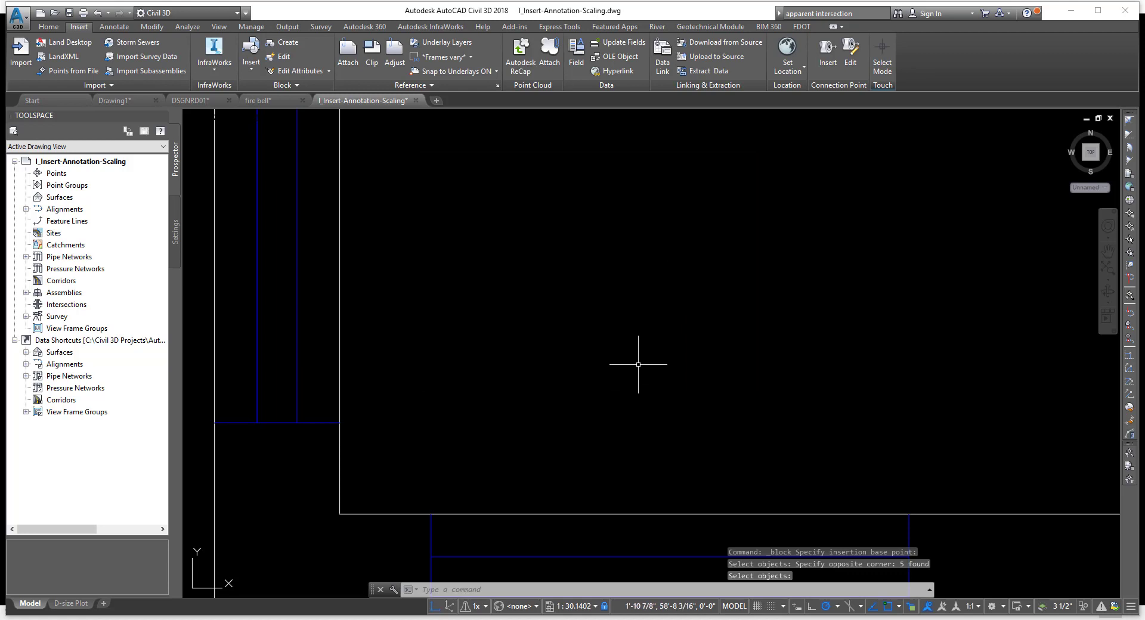
- Create a new layer named Fire Bell in the layer properties
{"action": "scroll", "coordinate": [636, 366], "scroll_direction": "down", "scroll_amount": 4}
{"action": "scroll", "coordinate": [636, 366], "scroll_direction": "up", "scroll_amount": 1}
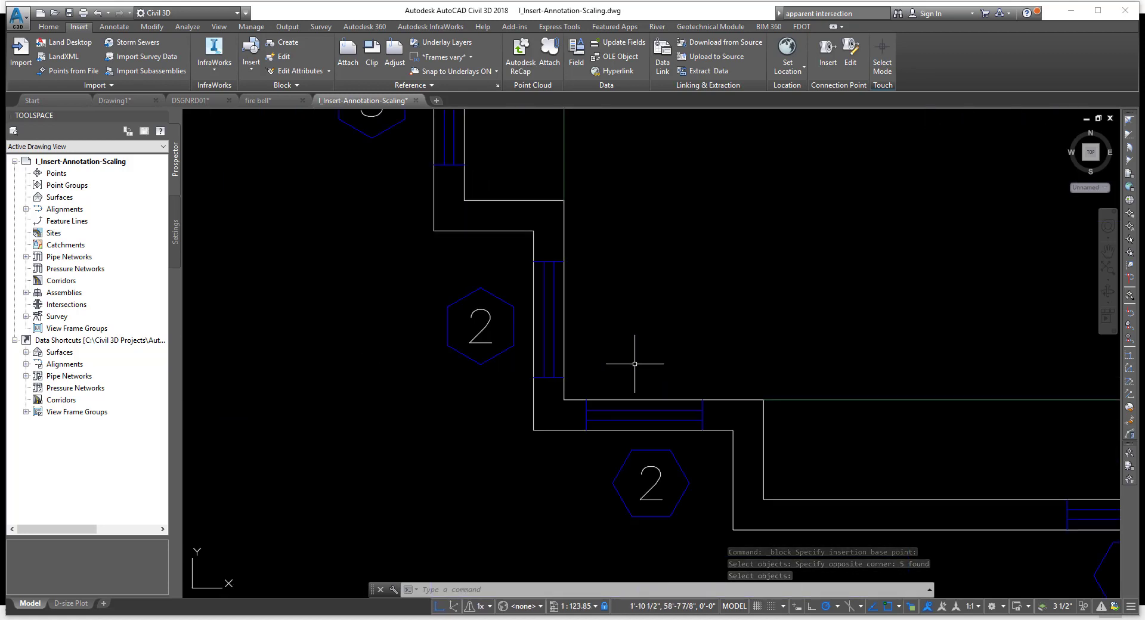
{"action": "mouse_move", "coordinate": [636, 366]}
{"action": "middle_mouse_down"}
{"action": "mouse_move", "coordinate": [622, 338]}
{"action": "mouse_move", "coordinate": [583, 327]}
{"action": "middle_mouse_up"}
{"action": "left_click", "coordinate": [49, 26]}
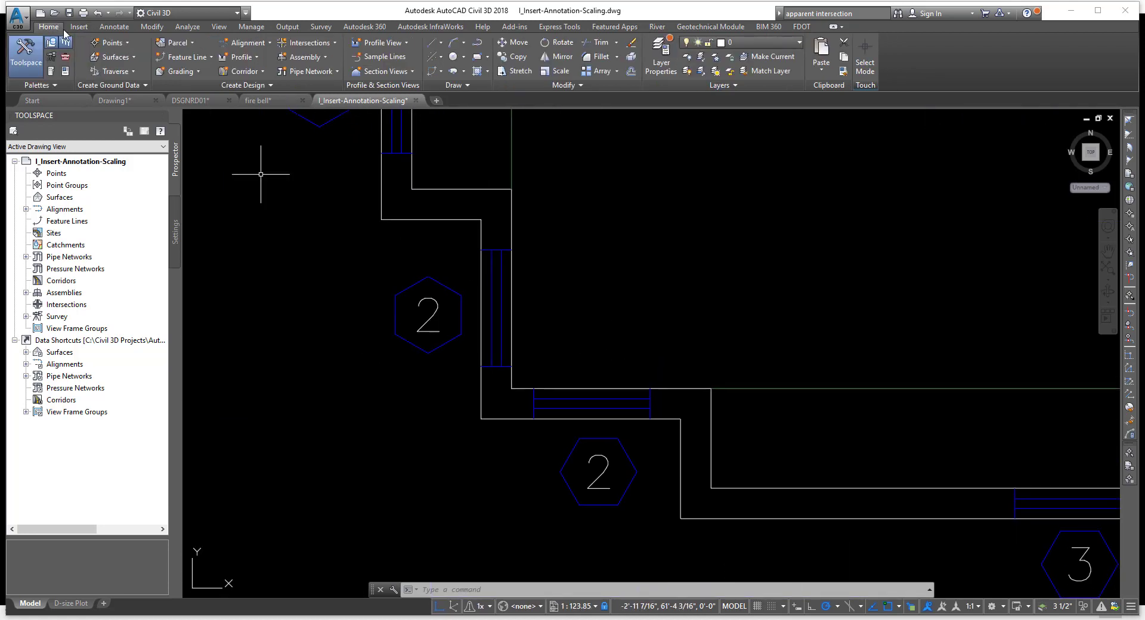
{"action": "left_click", "coordinate": [754, 42]}
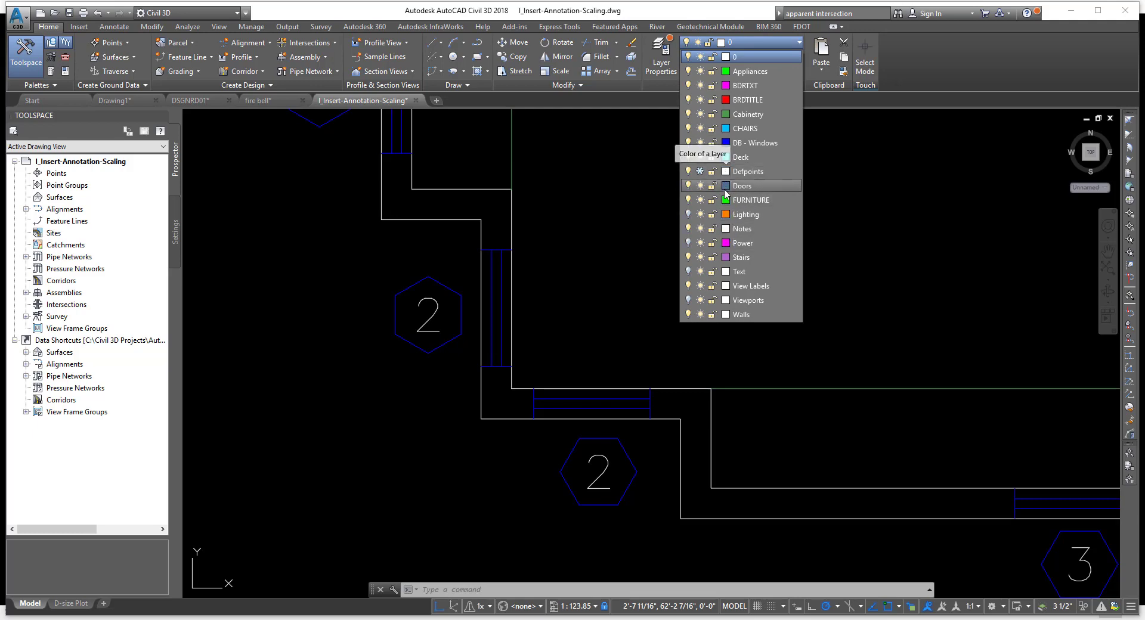
{"action": "left_click", "coordinate": [665, 63]}
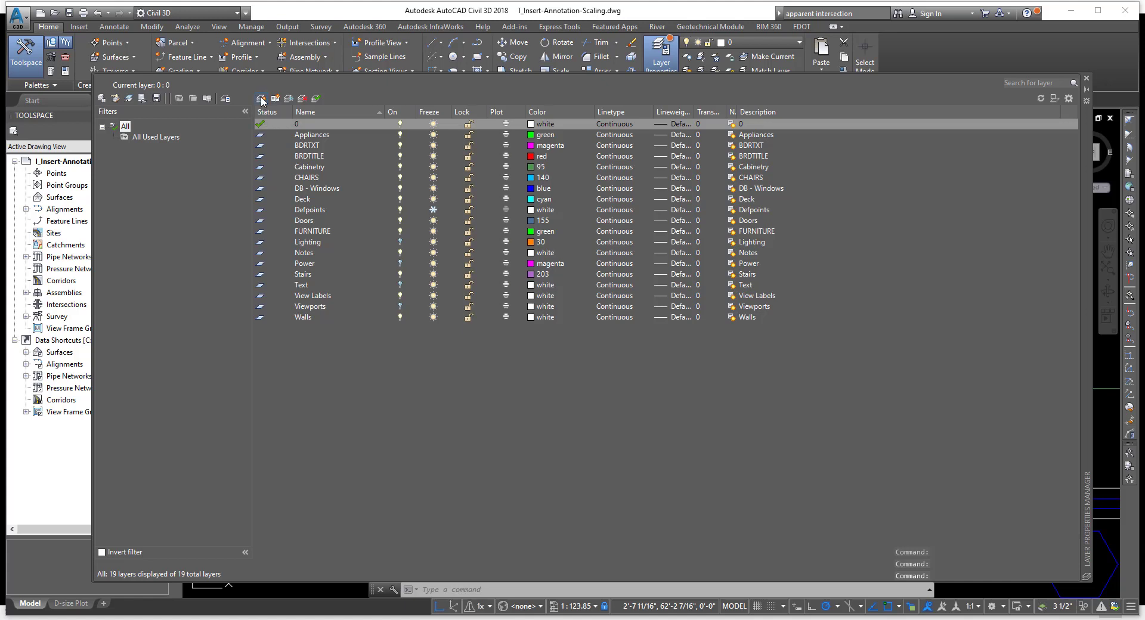
{"action": "left_click", "coordinate": [262, 99]}
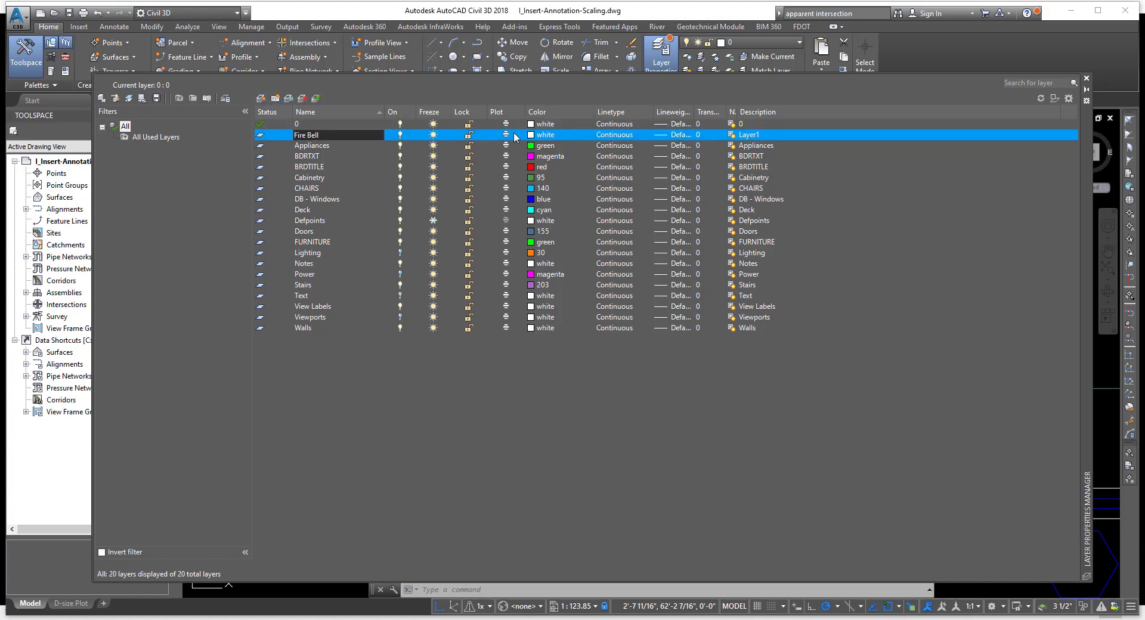
- Set the Fire Bell layer's colour to red and make it the current layer
{"action": "left_click", "coordinate": [531, 134]}
{"action": "left_click", "coordinate": [530, 135]}
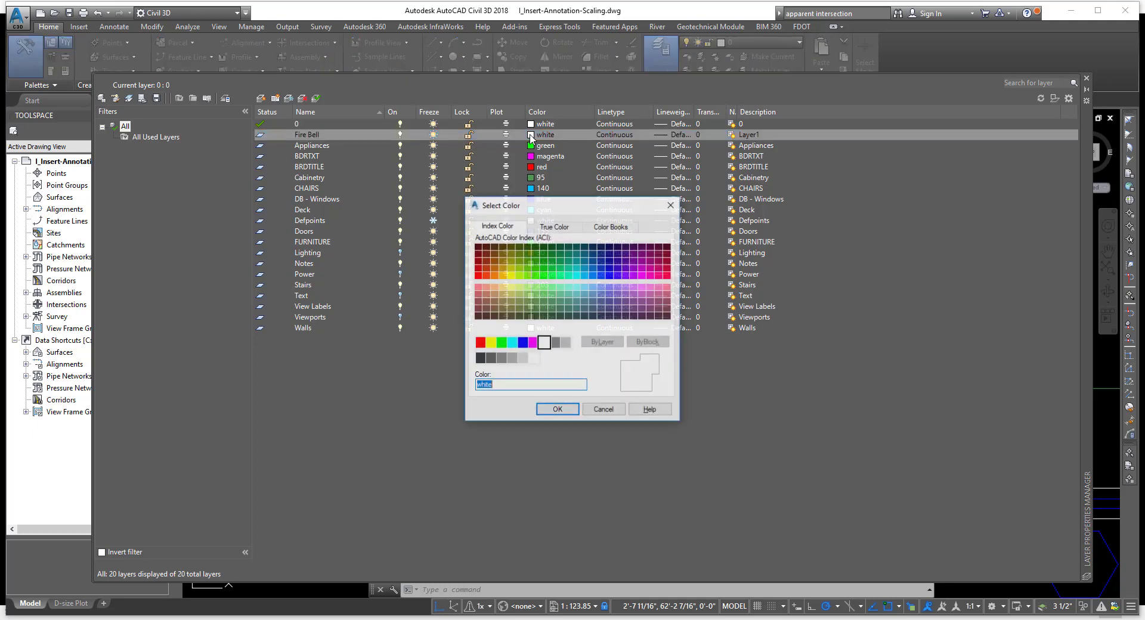
{"action": "left_click", "coordinate": [480, 342]}
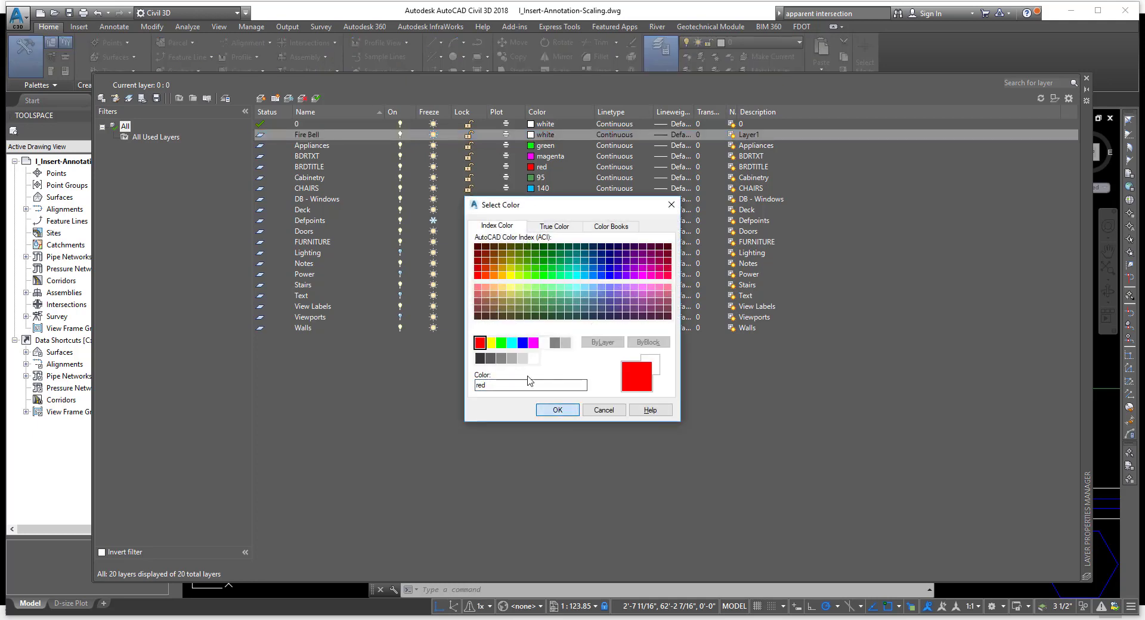
{"action": "left_click", "coordinate": [557, 410]}
{"action": "double_click", "coordinate": [299, 136]}
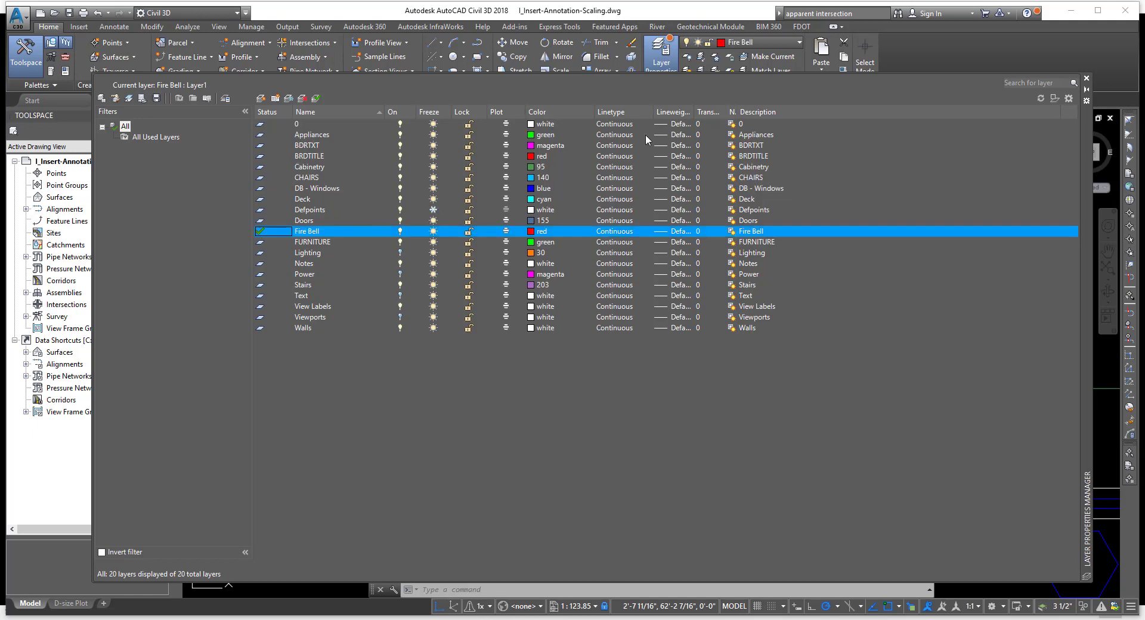
{"action": "left_click", "coordinate": [1086, 78]}
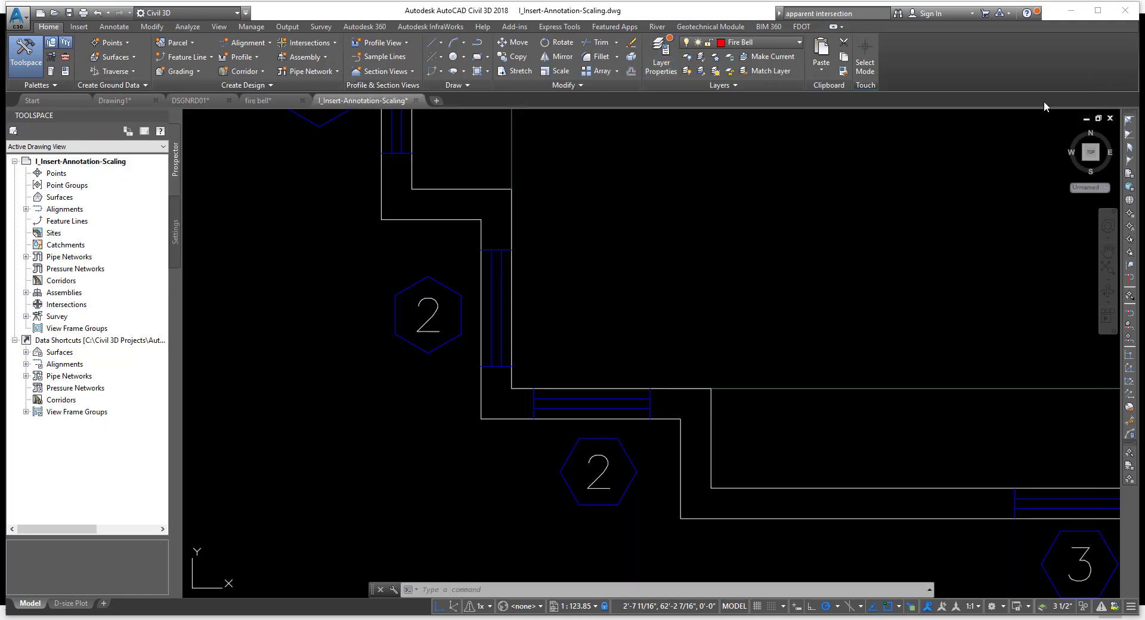
- Insert the FireBell block inside the lower-left corner of the bottom-left room, between the two windows tagged 2
{"action": "left_click", "coordinate": [79, 27]}
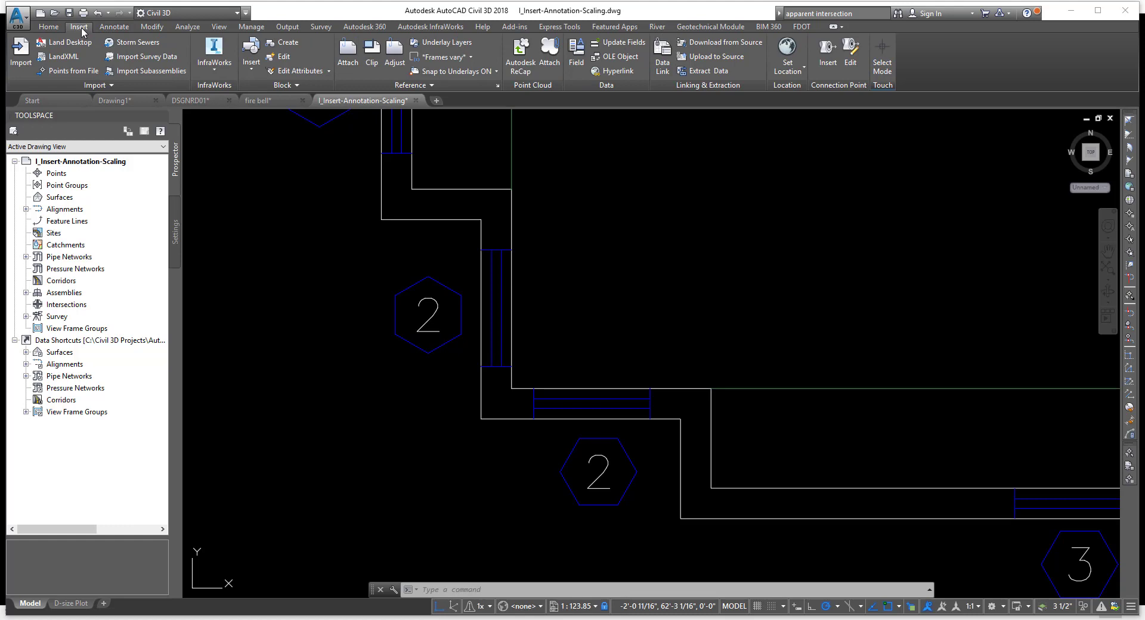
{"action": "left_click", "coordinate": [251, 64]}
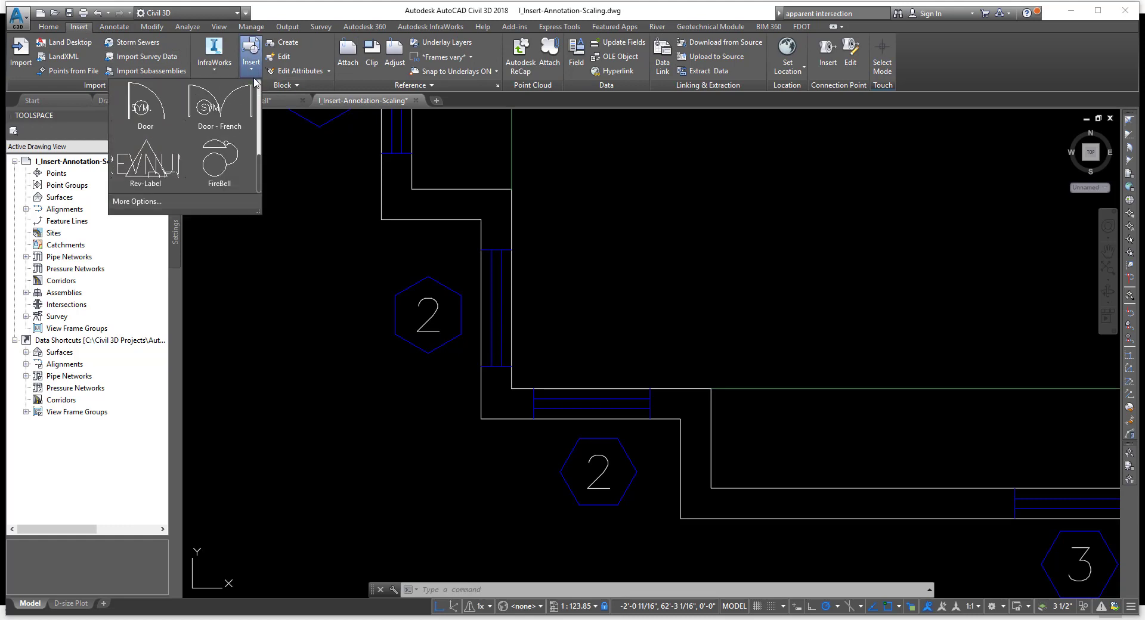
{"action": "left_click", "coordinate": [216, 177]}
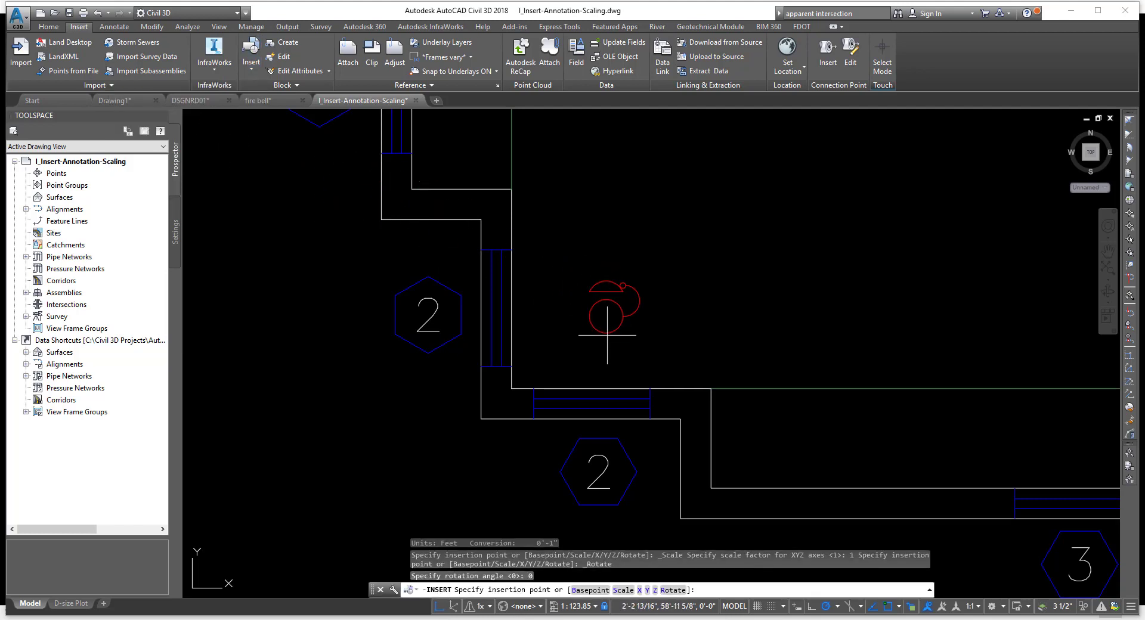
{"action": "left_click", "coordinate": [568, 362]}
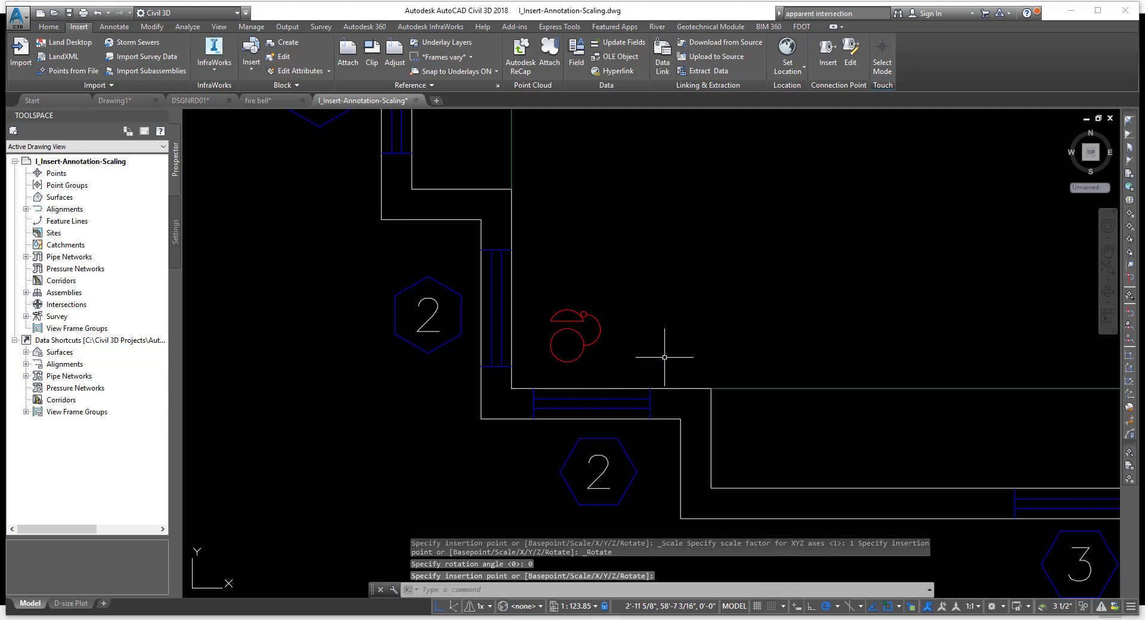
- Insert another FireBell block at scale 1 and rotation 0 in the lower-left corner of the room with double door 3
{"action": "scroll", "coordinate": [642, 328], "scroll_direction": "down", "scroll_amount": 4}
{"action": "mouse_move", "coordinate": [643, 276]}
{"action": "middle_mouse_down"}
{"action": "mouse_move", "coordinate": [532, 340]}
{"action": "mouse_move", "coordinate": [524, 380]}
{"action": "middle_mouse_up"}
{"action": "key", "text": "Return"}
{"action": "middle_click_drag", "start_coordinate": [511, 288], "coordinate": [516, 434]}
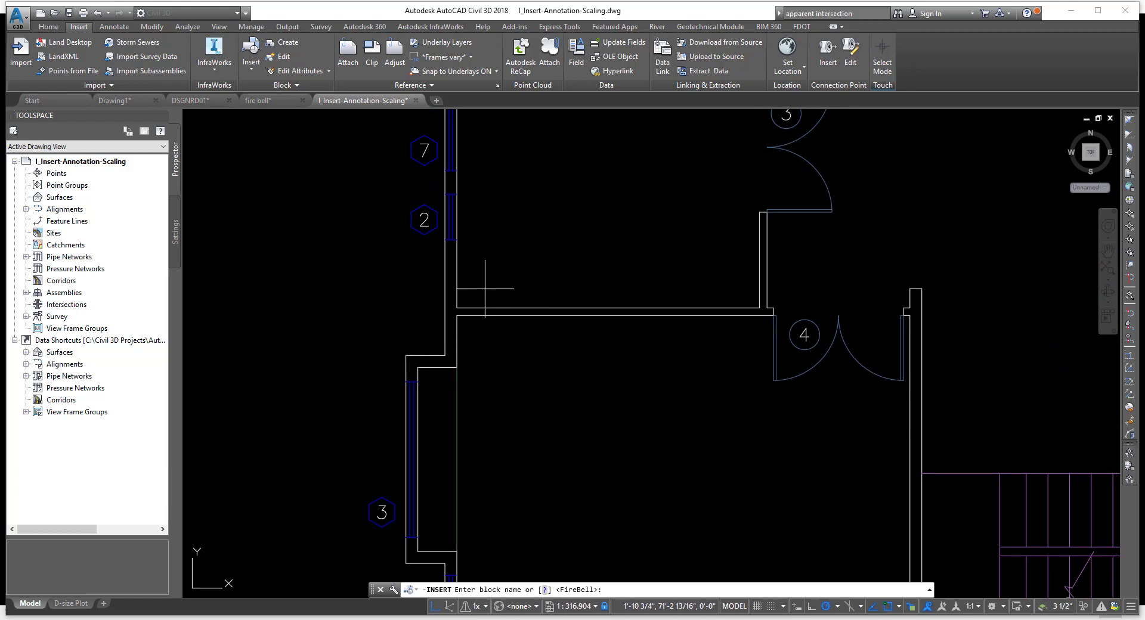
{"action": "key", "text": "Return"}
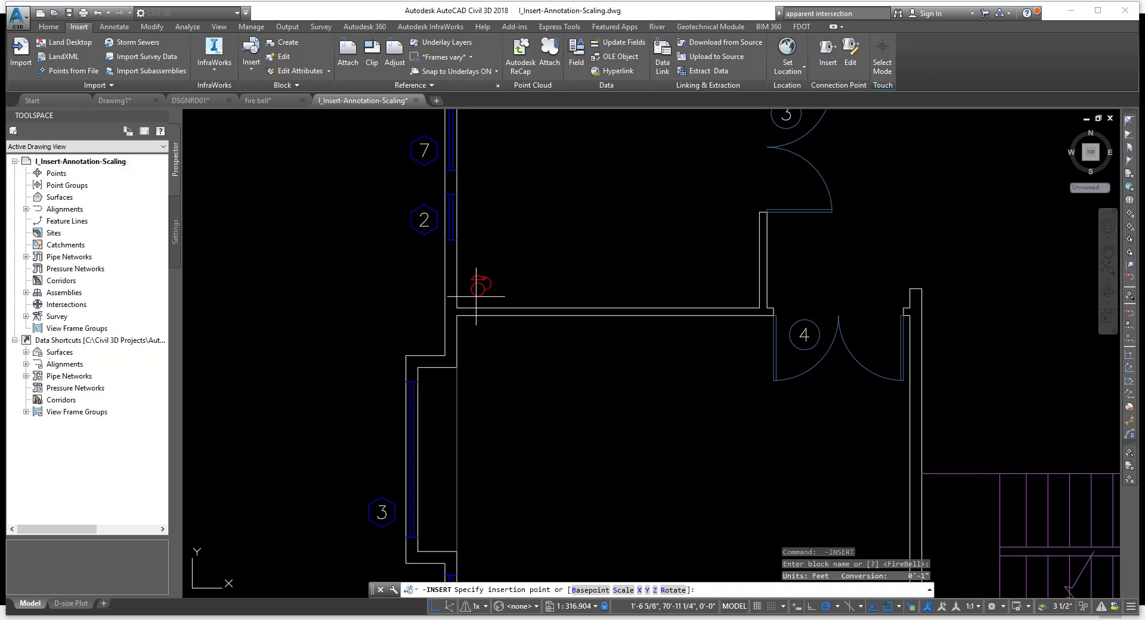
{"action": "left_click", "coordinate": [481, 293]}
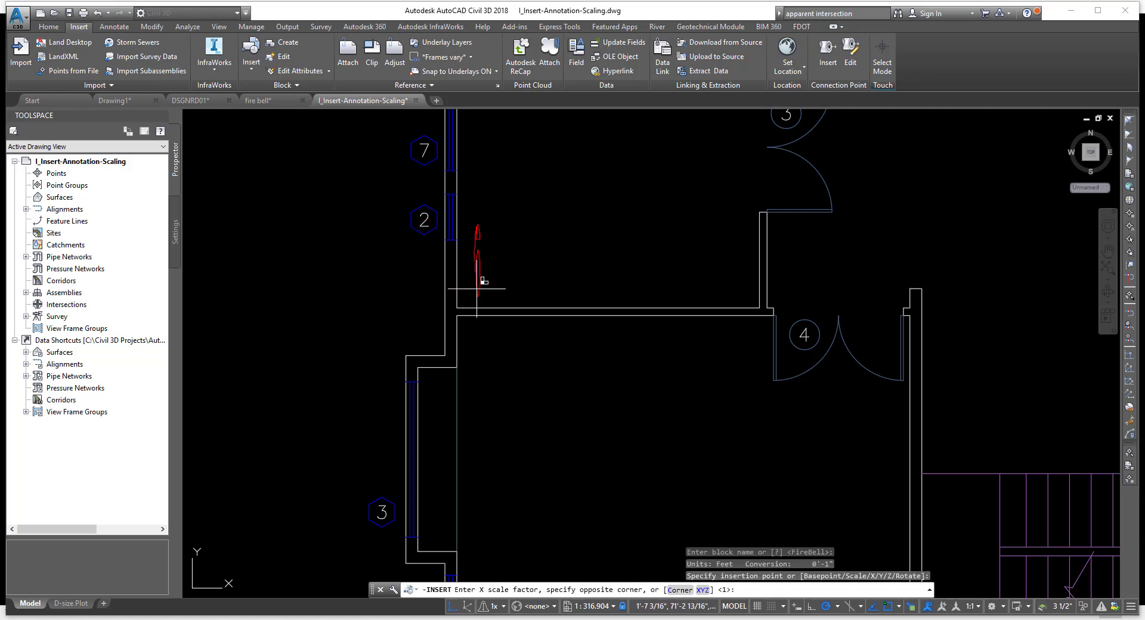
{"action": "key", "text": "Return"}
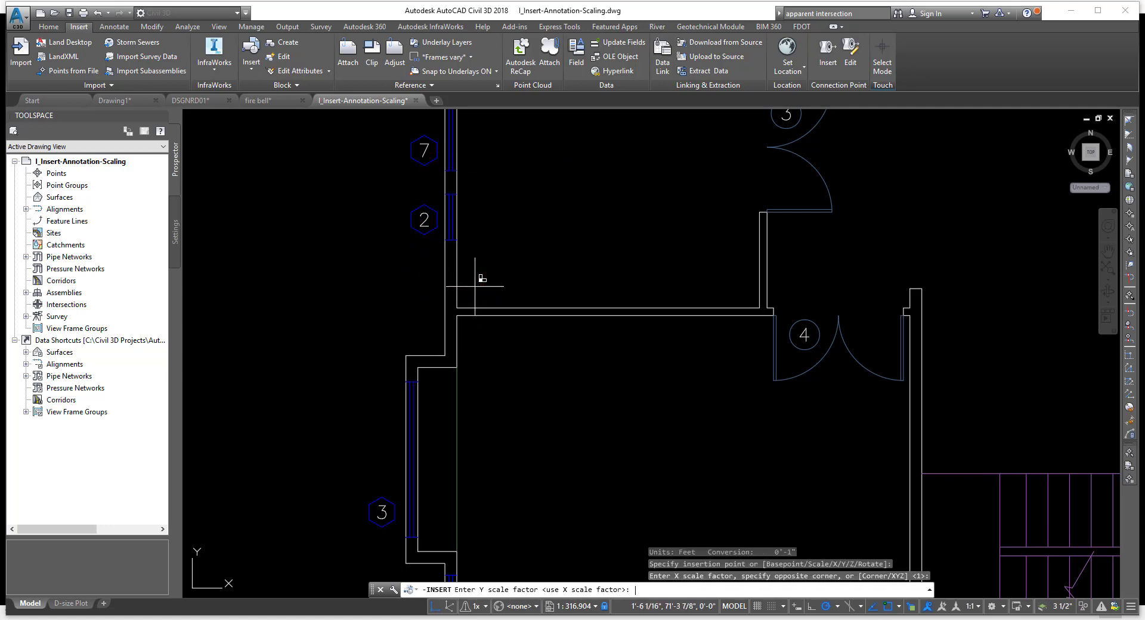
{"action": "key", "text": "Return"}
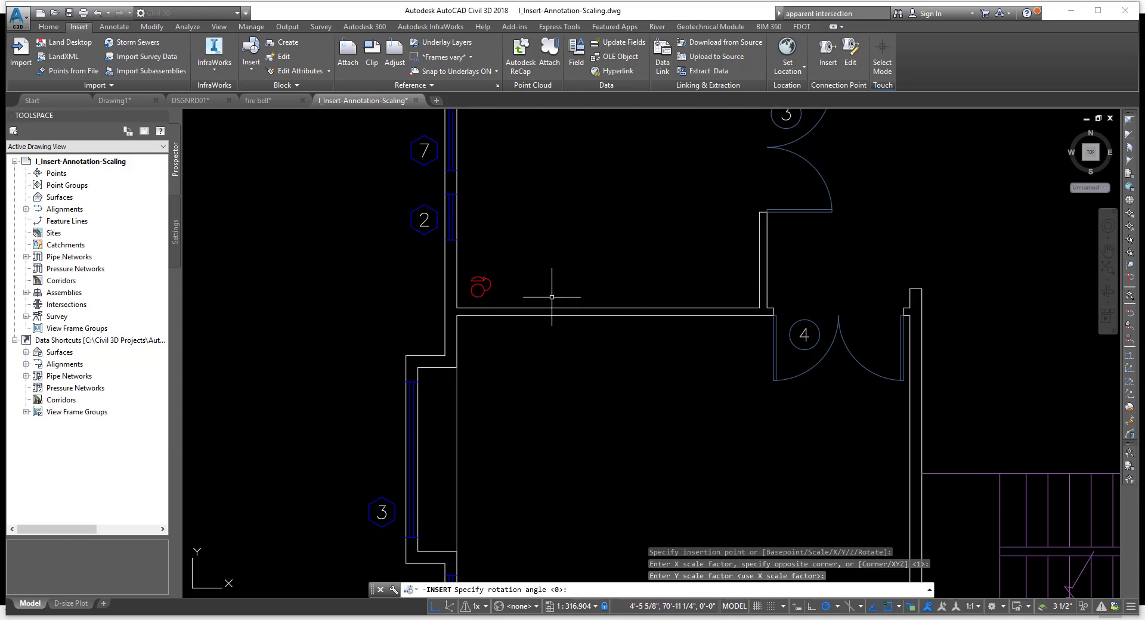
{"action": "key", "text": "Return"}
- Insert a third FireBell block at scale 1 and rotation 0 above the room with double door 3, beside the window tagged 2
{"action": "scroll", "coordinate": [582, 280], "scroll_direction": "down", "scroll_amount": 4}
{"action": "middle_click_drag", "start_coordinate": [582, 280], "coordinate": [460, 273]}
{"action": "scroll", "coordinate": [555, 344], "scroll_direction": "up", "scroll_amount": 4}
{"action": "middle_click_drag", "start_coordinate": [561, 307], "coordinate": [612, 491]}
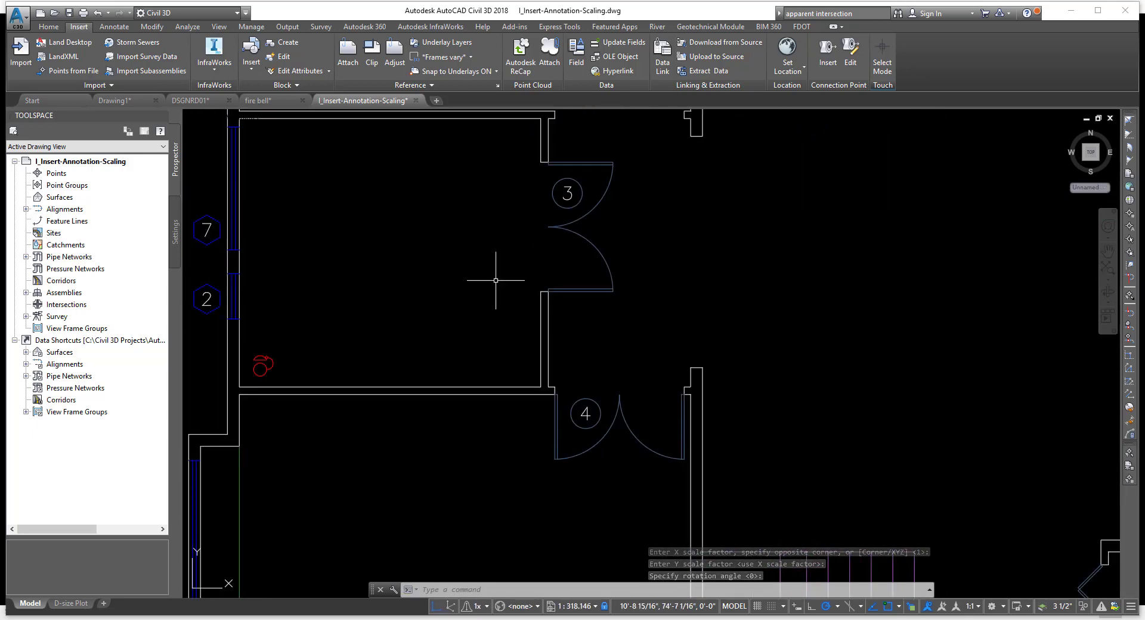
{"action": "scroll", "coordinate": [495, 281], "scroll_direction": "down", "scroll_amount": 2}
{"action": "middle_click_drag", "start_coordinate": [495, 281], "coordinate": [560, 411]}
{"action": "scroll", "coordinate": [445, 284], "scroll_direction": "up", "scroll_amount": 4}
{"action": "middle_click_drag", "start_coordinate": [437, 284], "coordinate": [544, 284]}
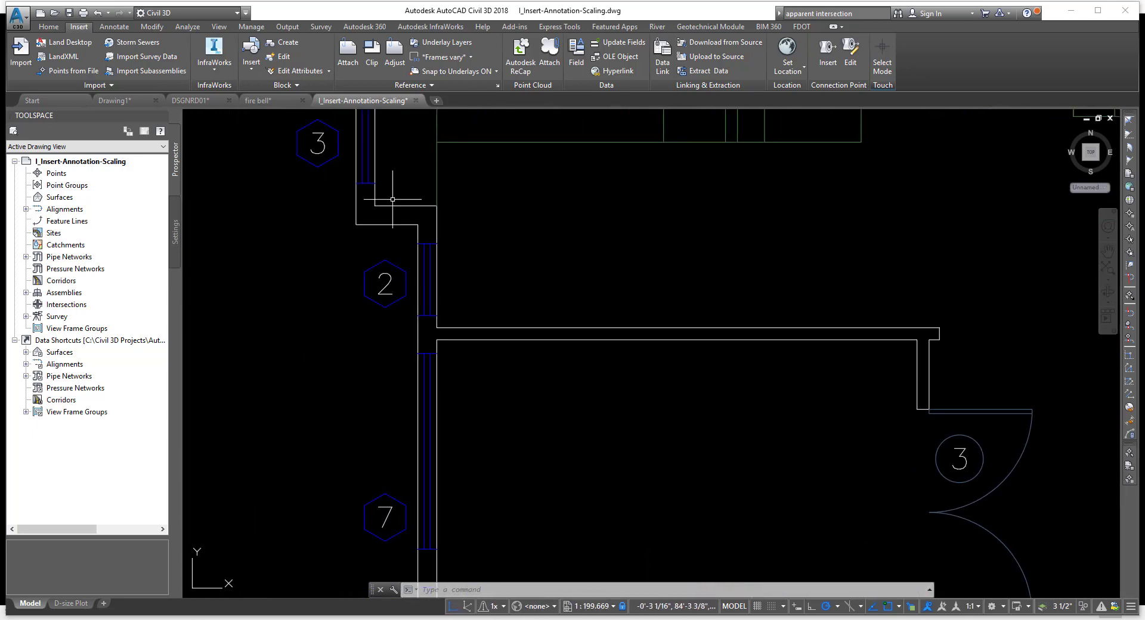
{"action": "key", "text": "Return"}
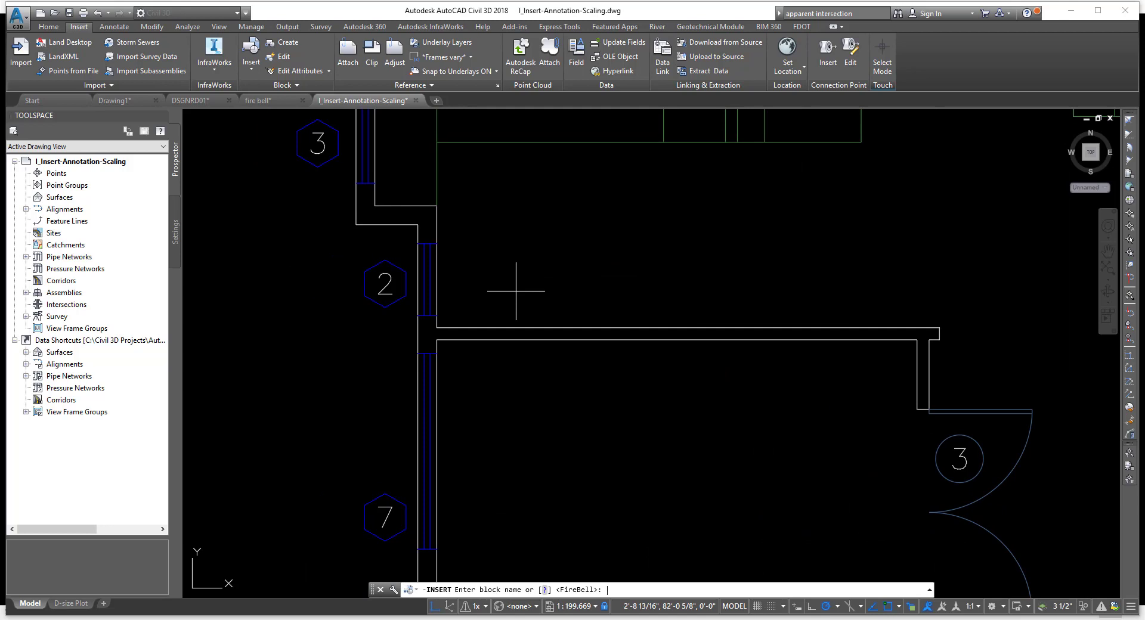
{"action": "key", "text": "Return"}
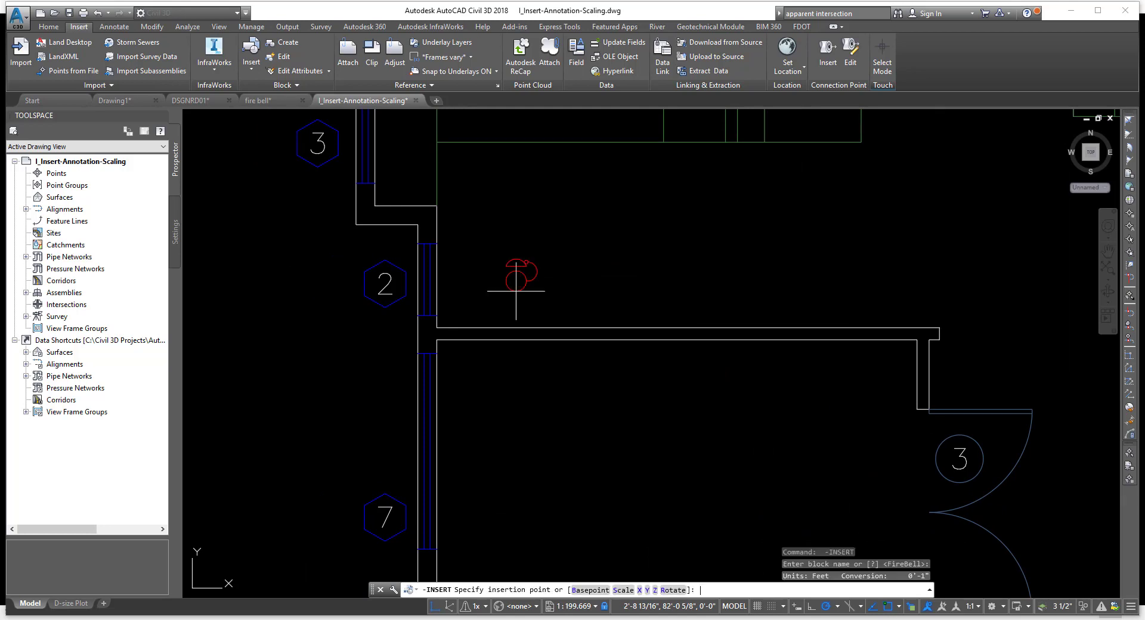
{"action": "left_click", "coordinate": [471, 311]}
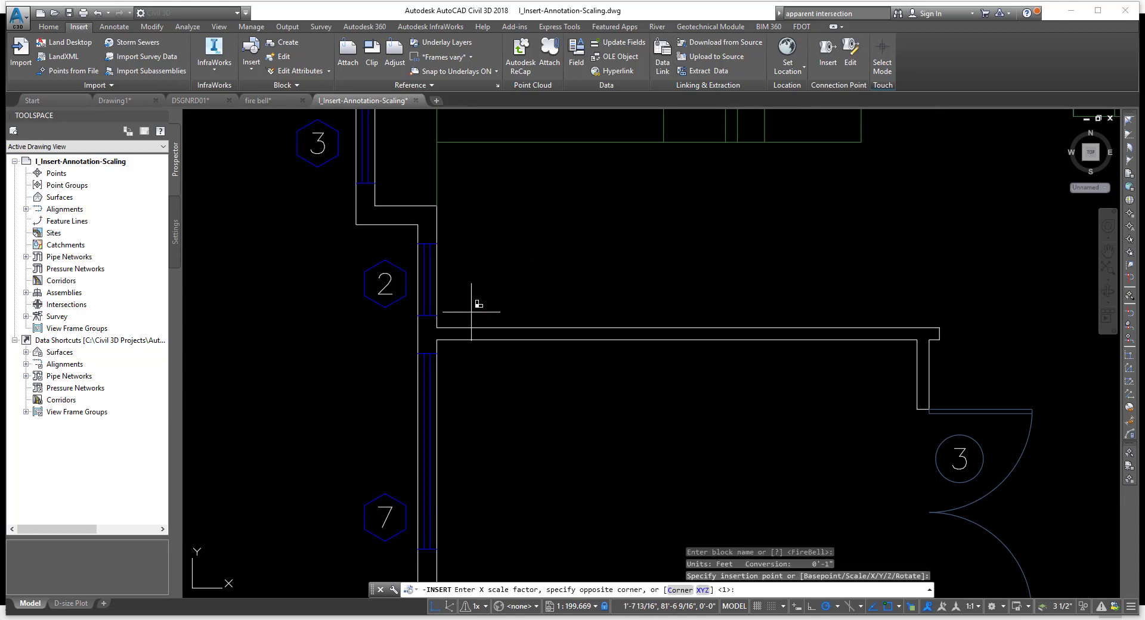
{"action": "key", "text": "Return"}
{"action": "key", "text": "Return"}
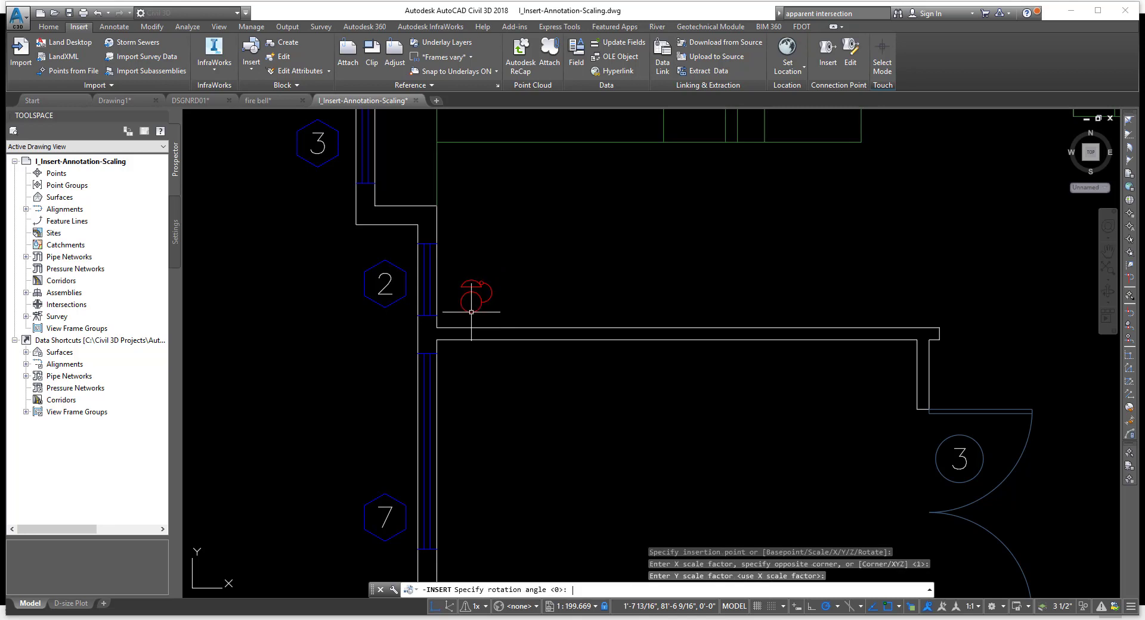
{"action": "key", "text": "Return"}
{"action": "scroll", "coordinate": [471, 311], "scroll_direction": "down", "scroll_amount": 5}
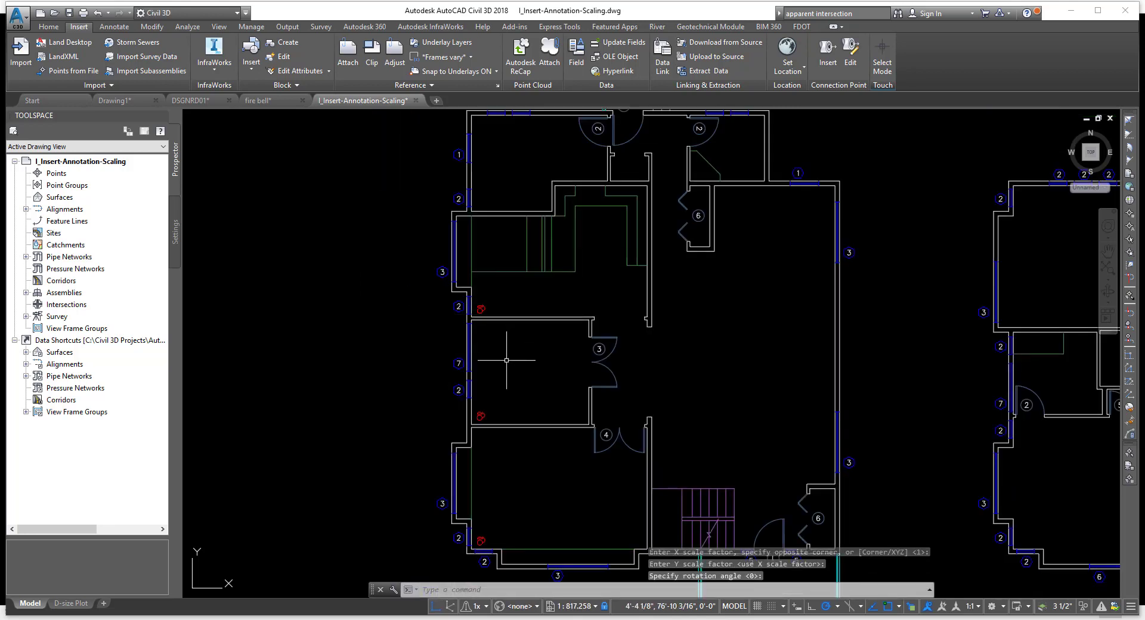
{"action": "scroll", "coordinate": [485, 331], "scroll_direction": "up", "scroll_amount": 5}
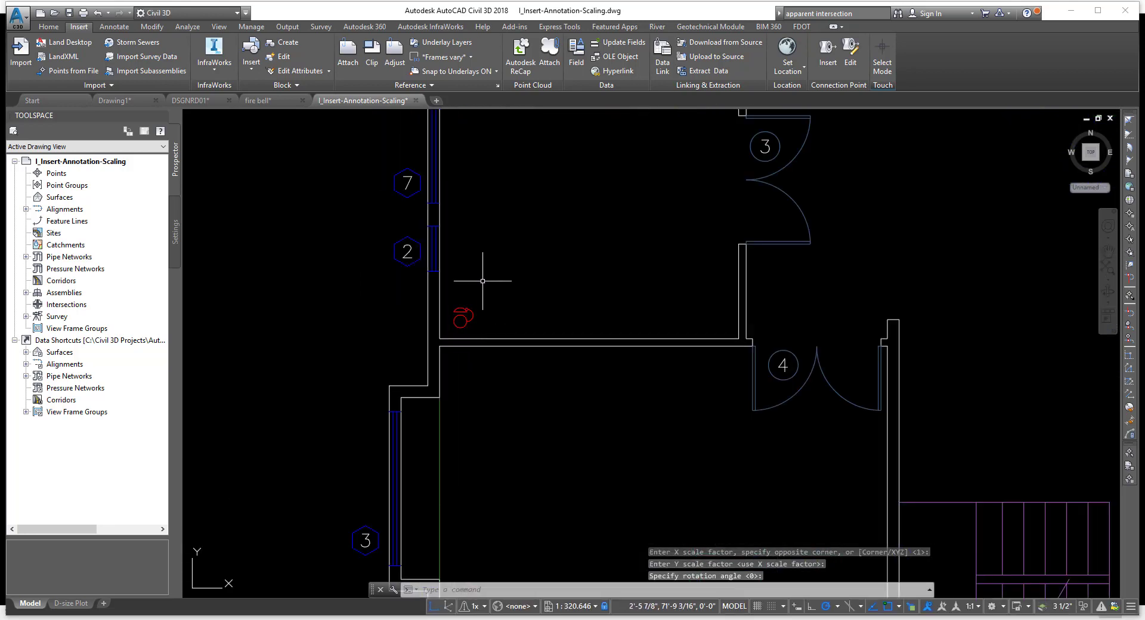
{"action": "mouse_move", "coordinate": [470, 276]}
{"action": "middle_mouse_down"}
{"action": "mouse_move", "coordinate": [478, 396]}
{"action": "mouse_move", "coordinate": [482, 267]}
{"action": "middle_mouse_up"}
{"action": "middle_click_drag", "start_coordinate": [486, 426], "coordinate": [487, 280]}
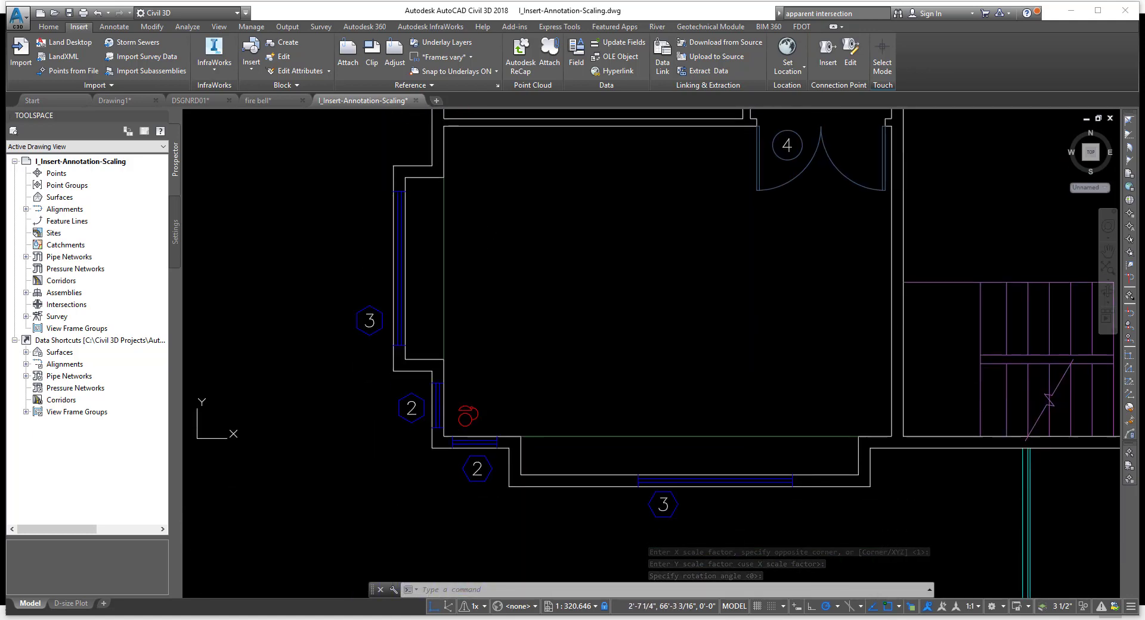
- Open the FireBell block between the two windows tagged 2 for in-place editing, with all nested objects selected automatically
{"action": "scroll", "coordinate": [474, 338], "scroll_direction": "up", "scroll_amount": 5}
{"action": "scroll", "coordinate": [474, 337], "scroll_direction": "down", "scroll_amount": 5}
{"action": "scroll", "coordinate": [474, 338], "scroll_direction": "up", "scroll_amount": 3}
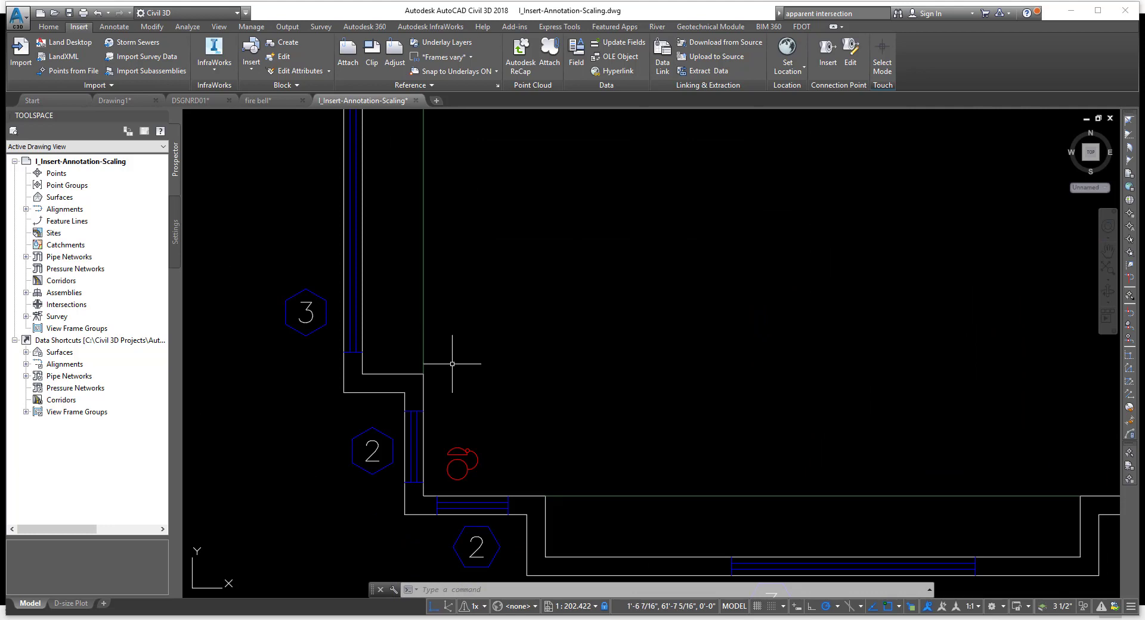
{"action": "scroll", "coordinate": [451, 403], "scroll_direction": "up", "scroll_amount": 6}
{"action": "middle_click_drag", "start_coordinate": [451, 404], "coordinate": [450, 219]}
{"action": "middle_click_drag", "start_coordinate": [467, 348], "coordinate": [468, 263]}
{"action": "scroll", "coordinate": [473, 320], "scroll_direction": "up", "scroll_amount": 4}
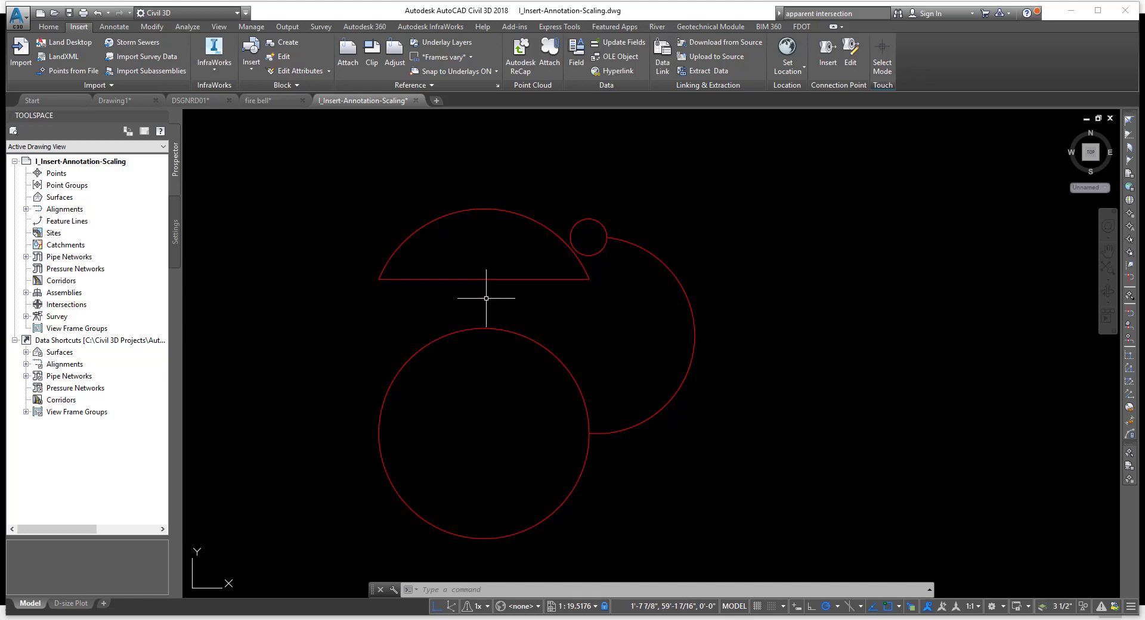
{"action": "left_click", "coordinate": [483, 327]}
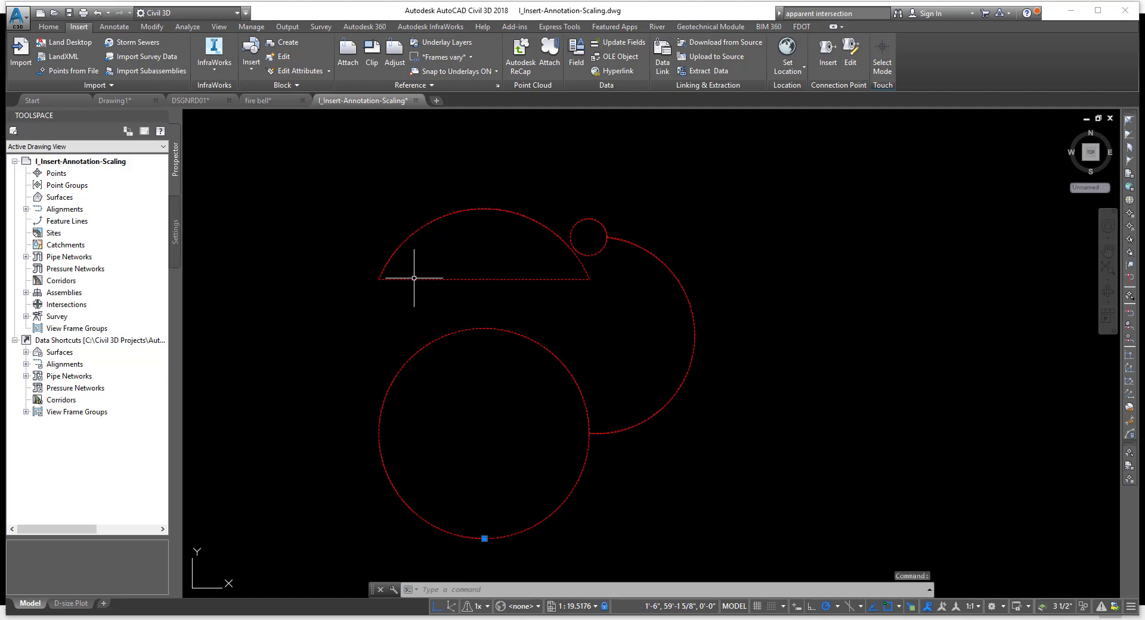
{"action": "right_click", "coordinate": [347, 193]}
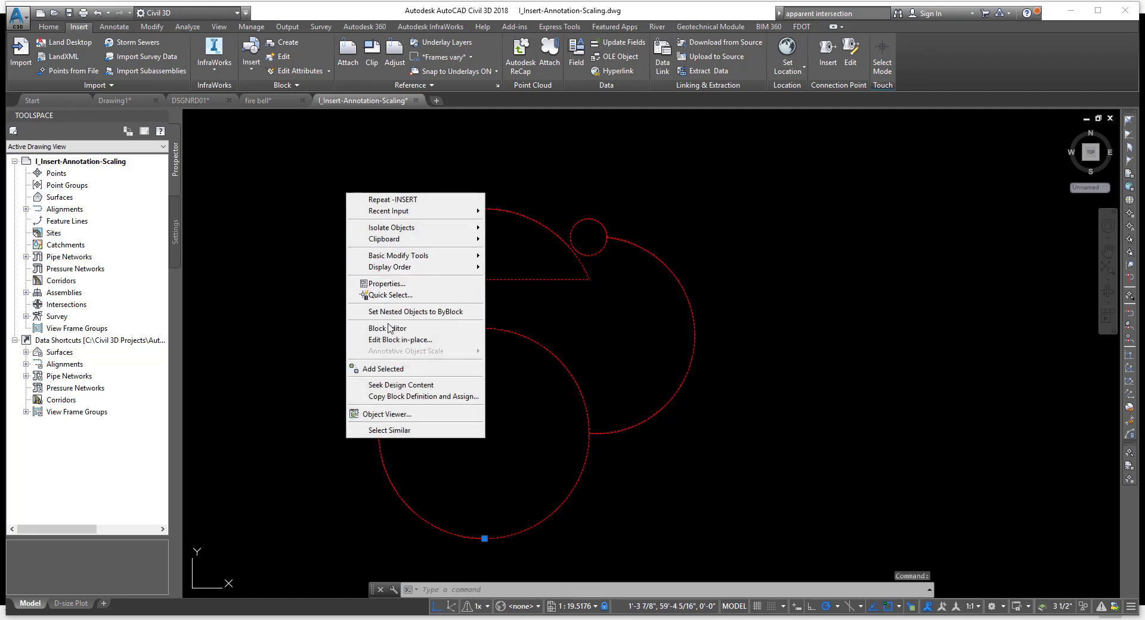
{"action": "left_click", "coordinate": [414, 341]}
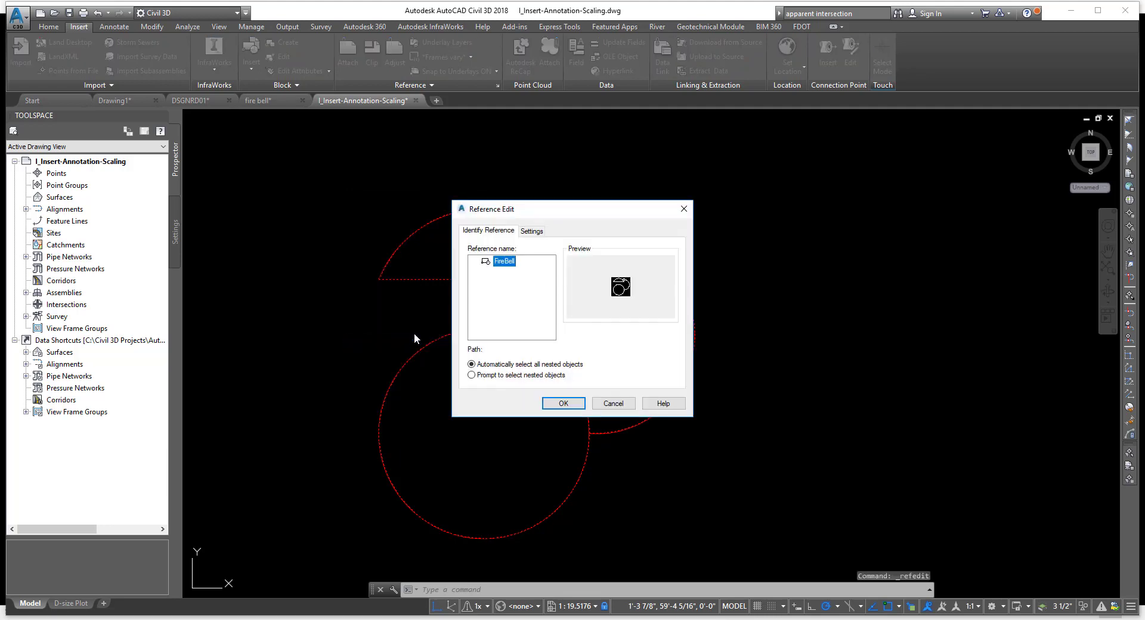
{"action": "left_click_drag", "start_coordinate": [535, 215], "coordinate": [544, 208]}
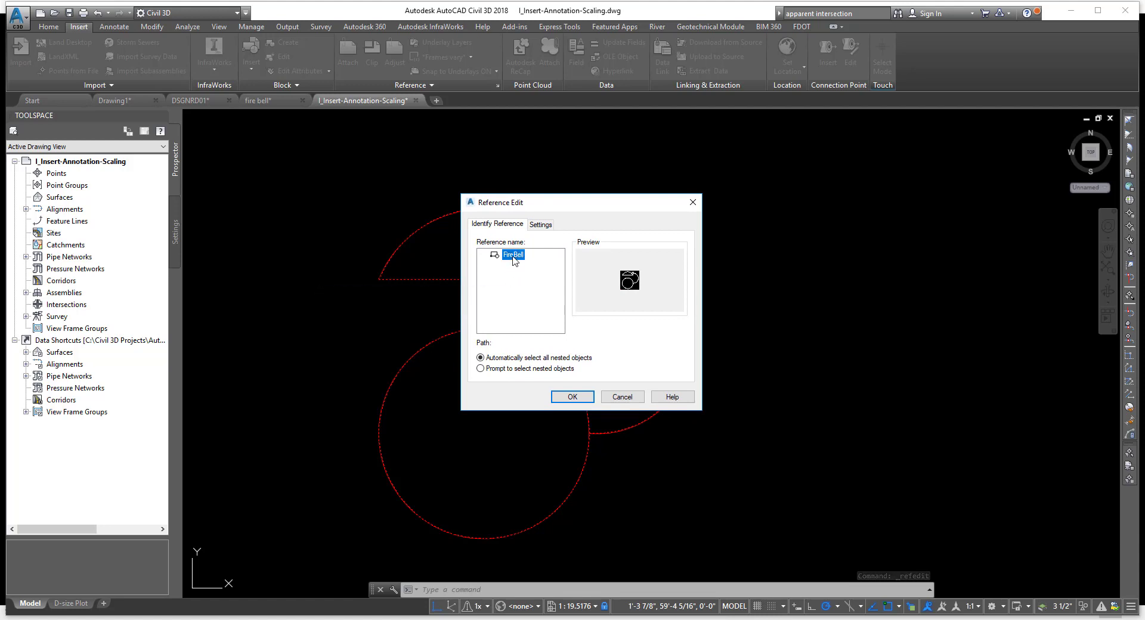
{"action": "left_click", "coordinate": [573, 397]}
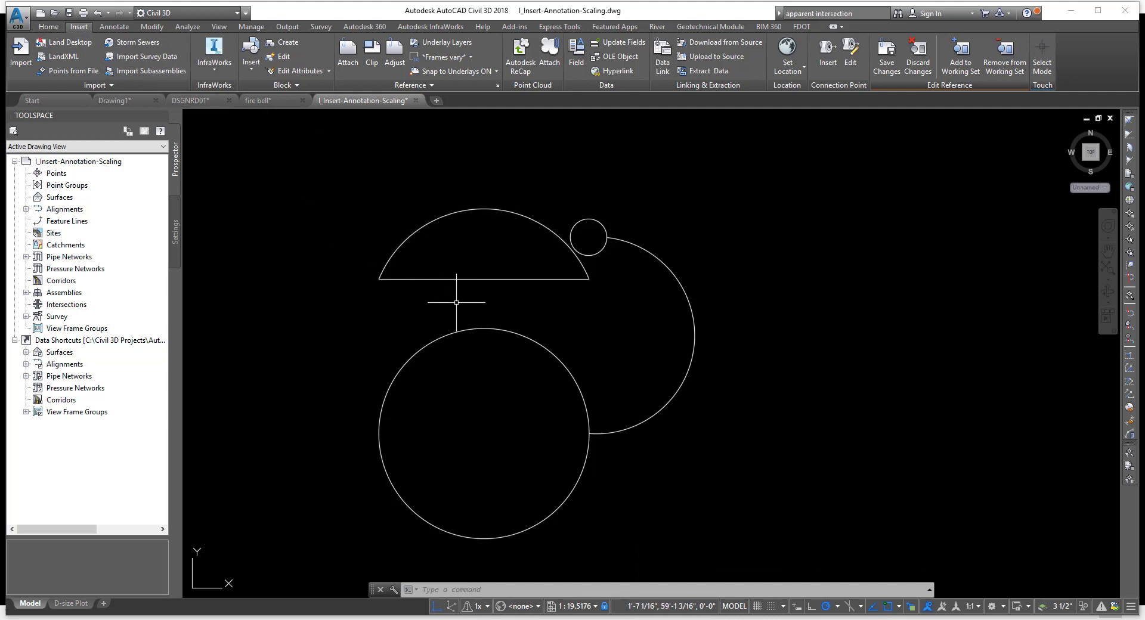
- Draw a vertical line from the large circle's upper quadrant to the midpoint of the dome's flat base
{"action": "type", "text": "l"}
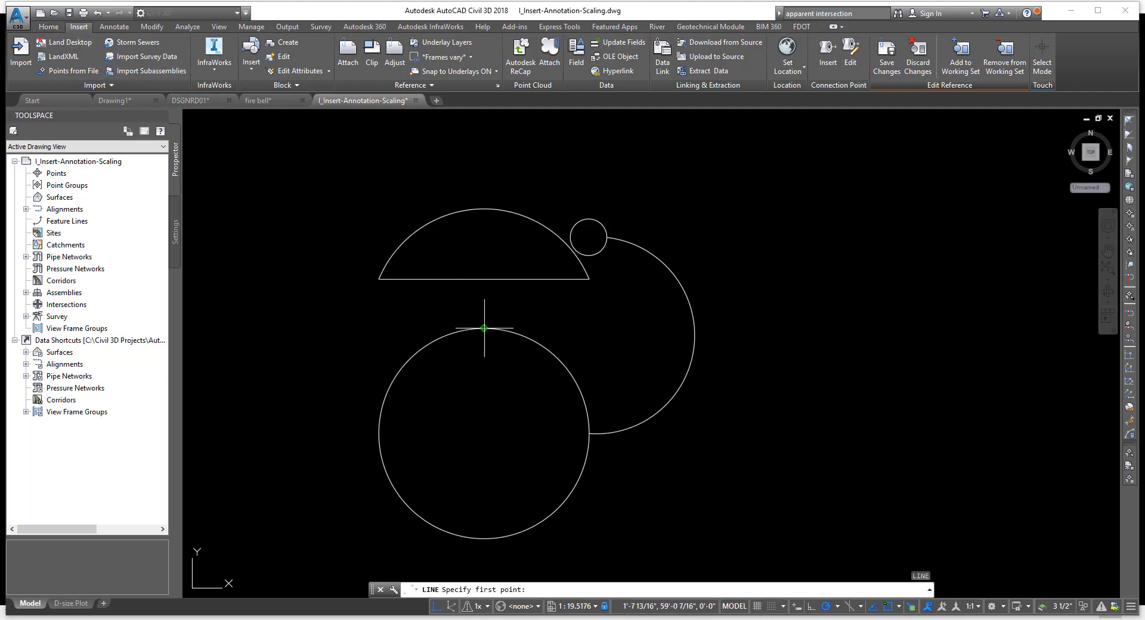
{"action": "left_click", "coordinate": [483, 328]}
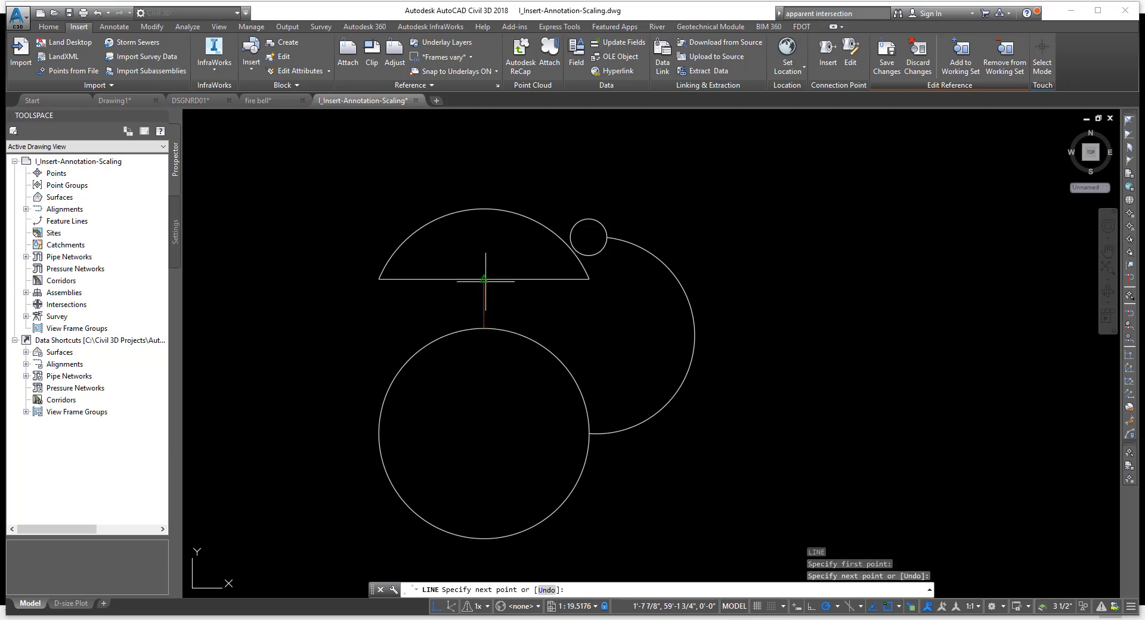
{"action": "left_click", "coordinate": [484, 279]}
{"action": "right_click", "coordinate": [521, 295]}
{"action": "left_click", "coordinate": [544, 302]}
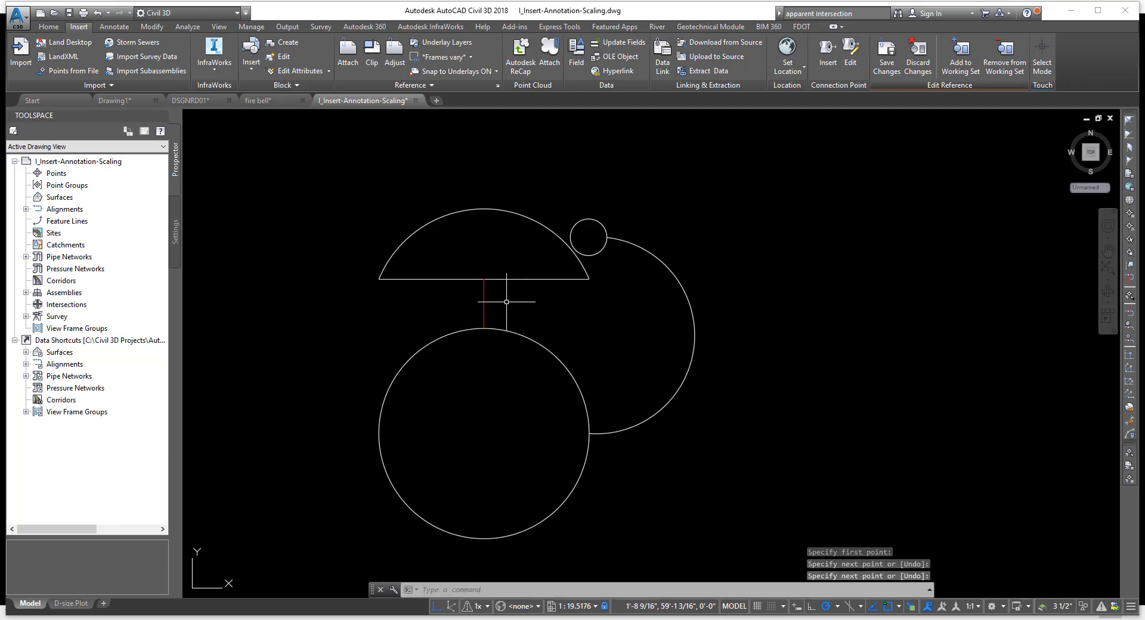
- Move the short vertical line between the circle and the dome onto layer 0
{"action": "left_click", "coordinate": [49, 27]}
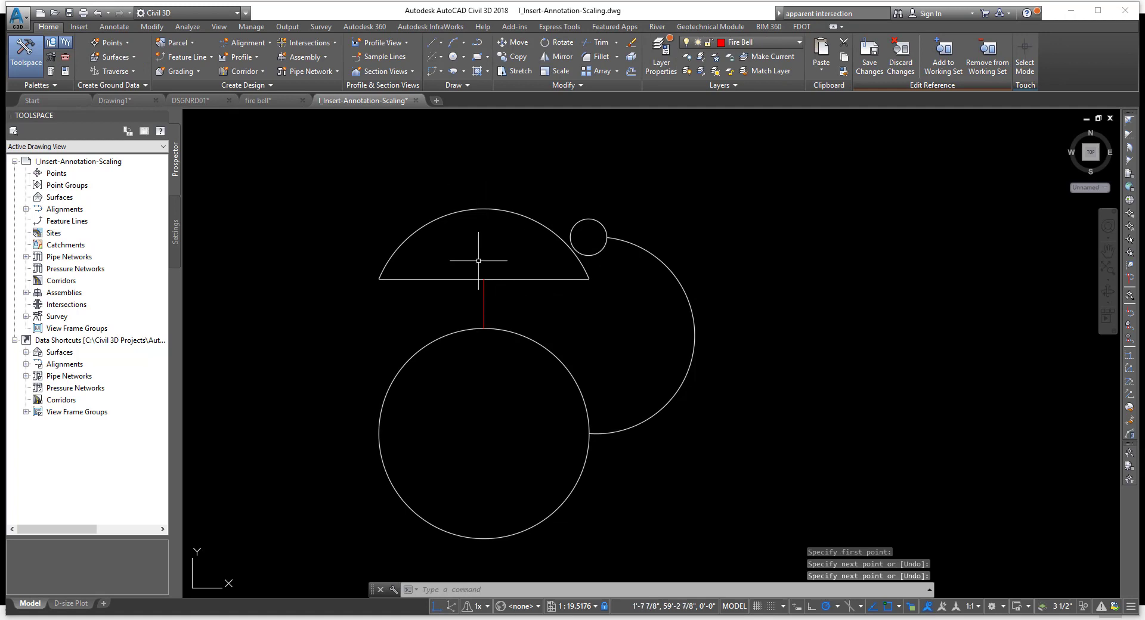
{"action": "left_click", "coordinate": [485, 308]}
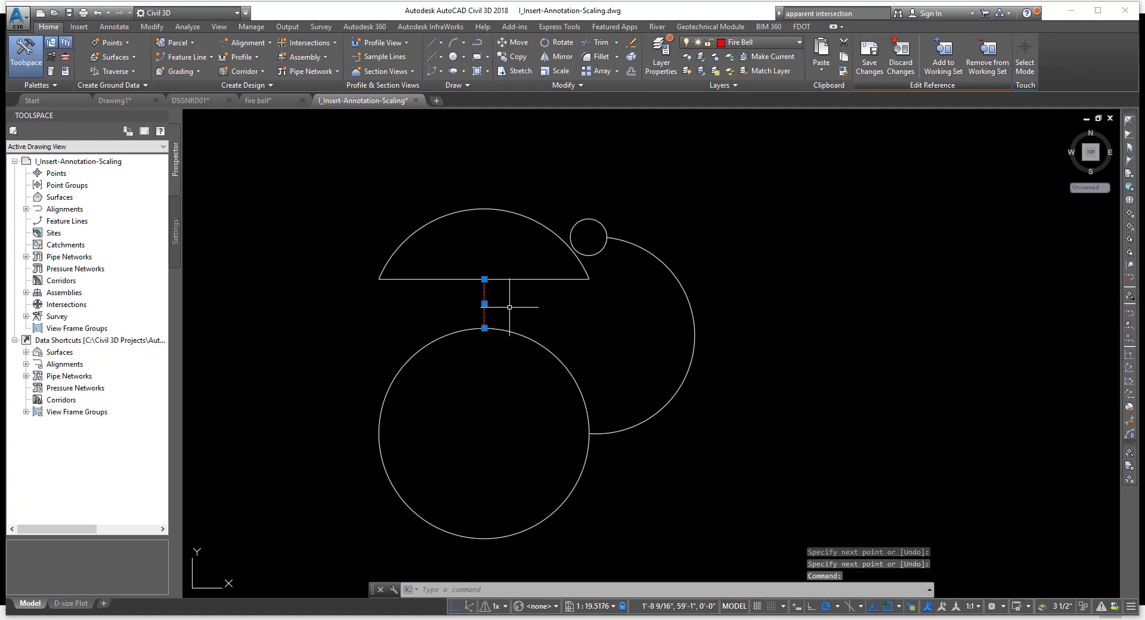
{"action": "left_click", "coordinate": [756, 48]}
{"action": "left_click", "coordinate": [739, 57]}
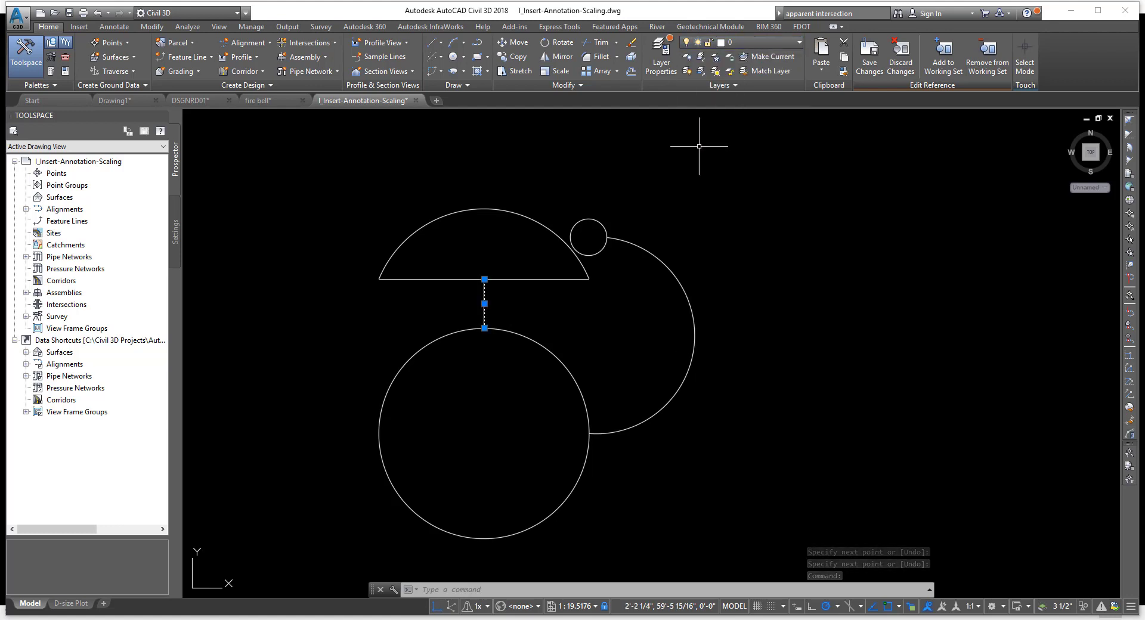
{"action": "key", "text": "Escape"}
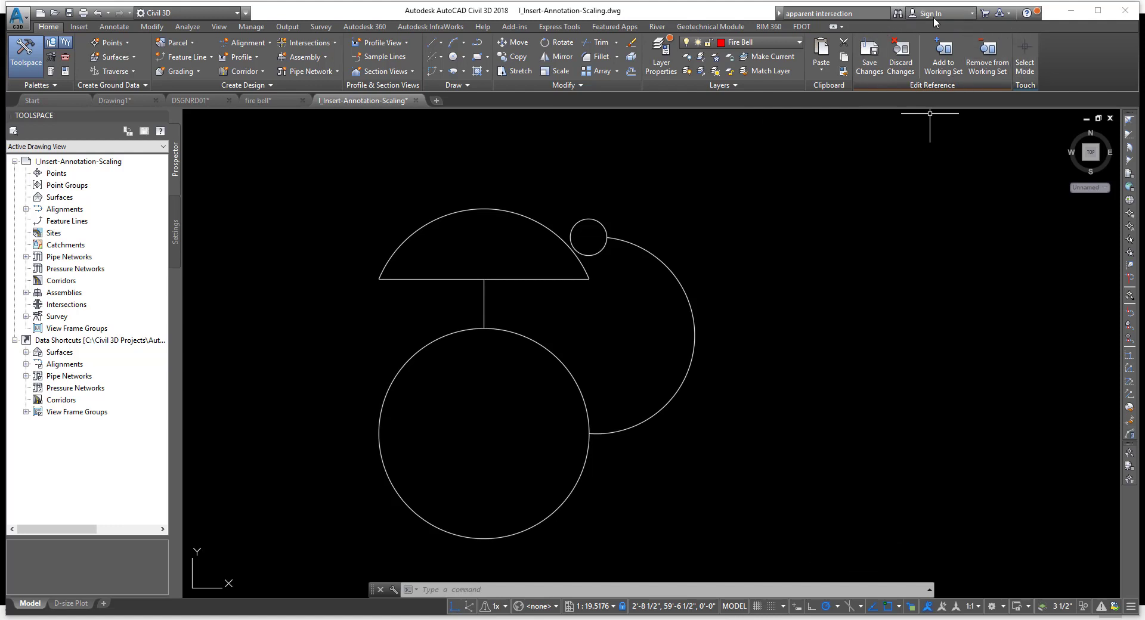
- Save the in-place reference edits back to the FireBell block definition
{"action": "left_click", "coordinate": [872, 53]}
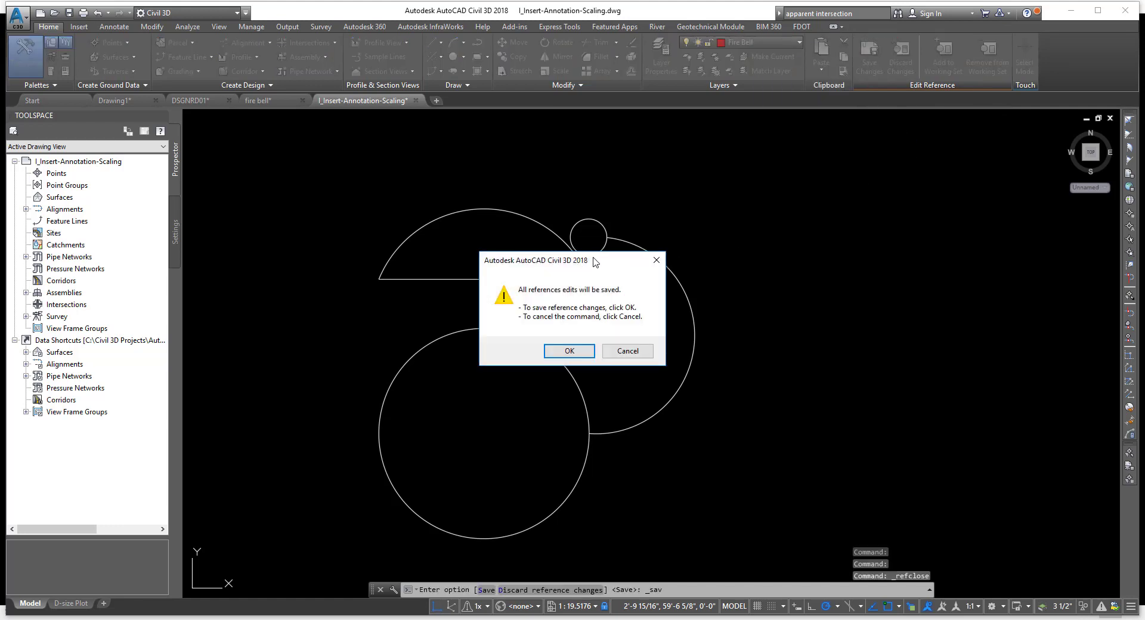
{"action": "left_click_drag", "start_coordinate": [596, 262], "coordinate": [598, 227]}
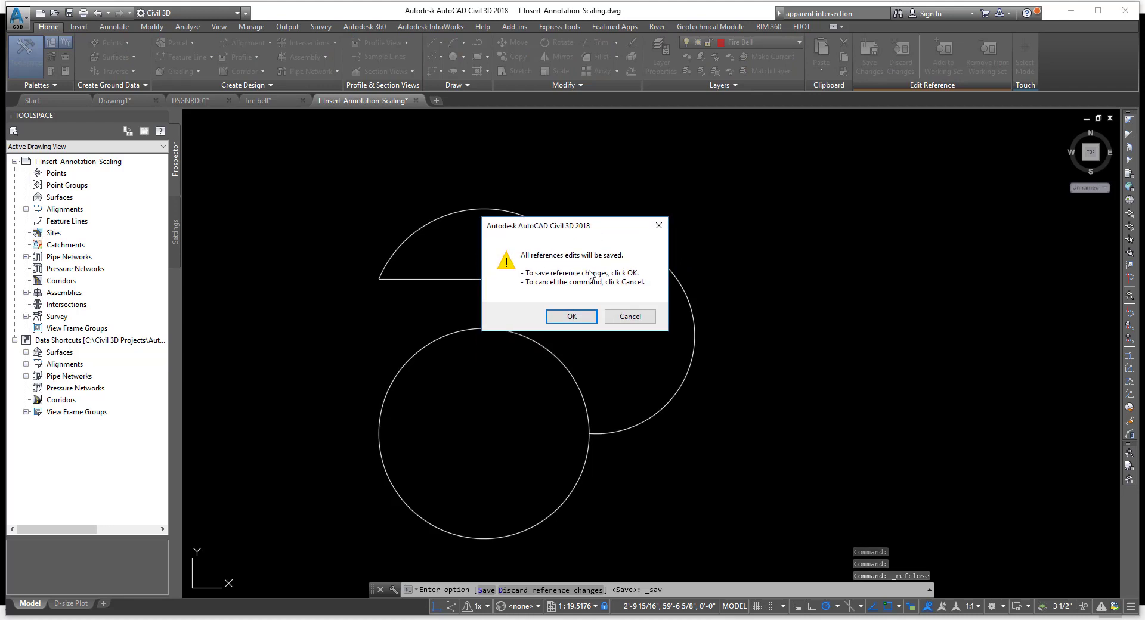
{"action": "left_click", "coordinate": [566, 319]}
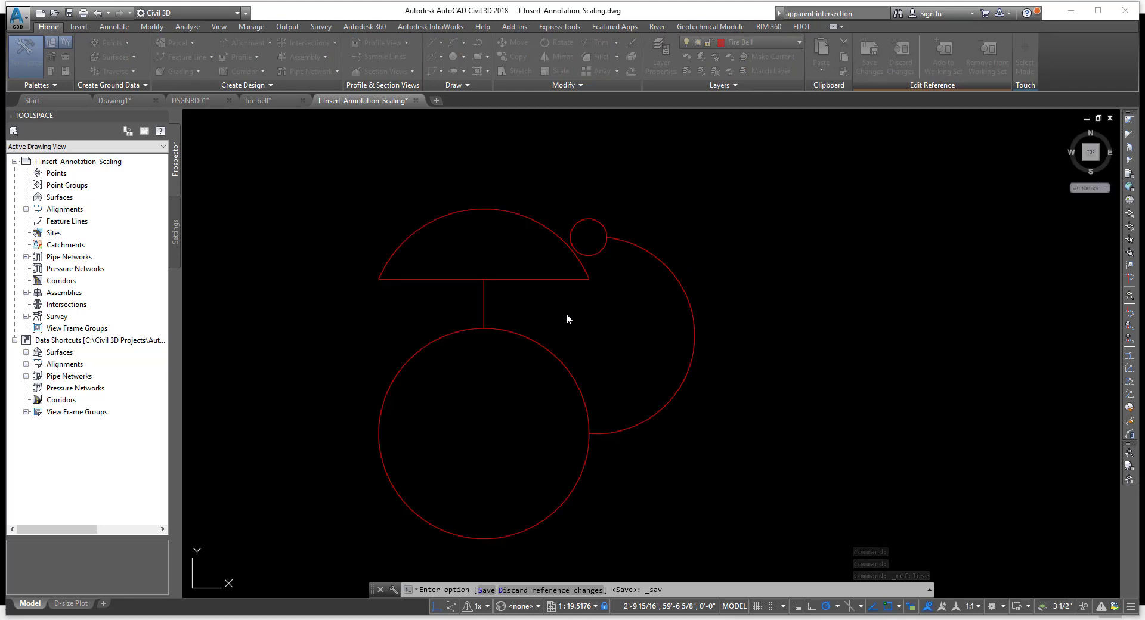
- Examine the other FireBell instances in the neighbouring rooms to check whether they carry the added line
{"action": "scroll", "coordinate": [576, 301], "scroll_direction": "down", "scroll_amount": 10}
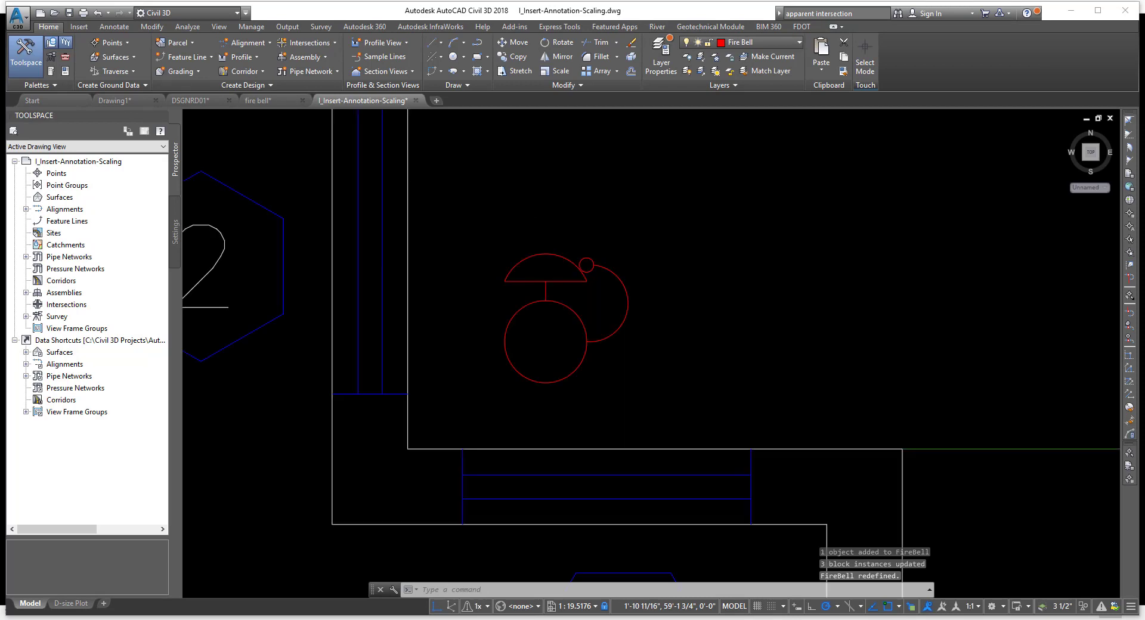
{"action": "middle_click_drag", "start_coordinate": [588, 266], "coordinate": [540, 409]}
{"action": "middle_click_drag", "start_coordinate": [552, 292], "coordinate": [546, 468]}
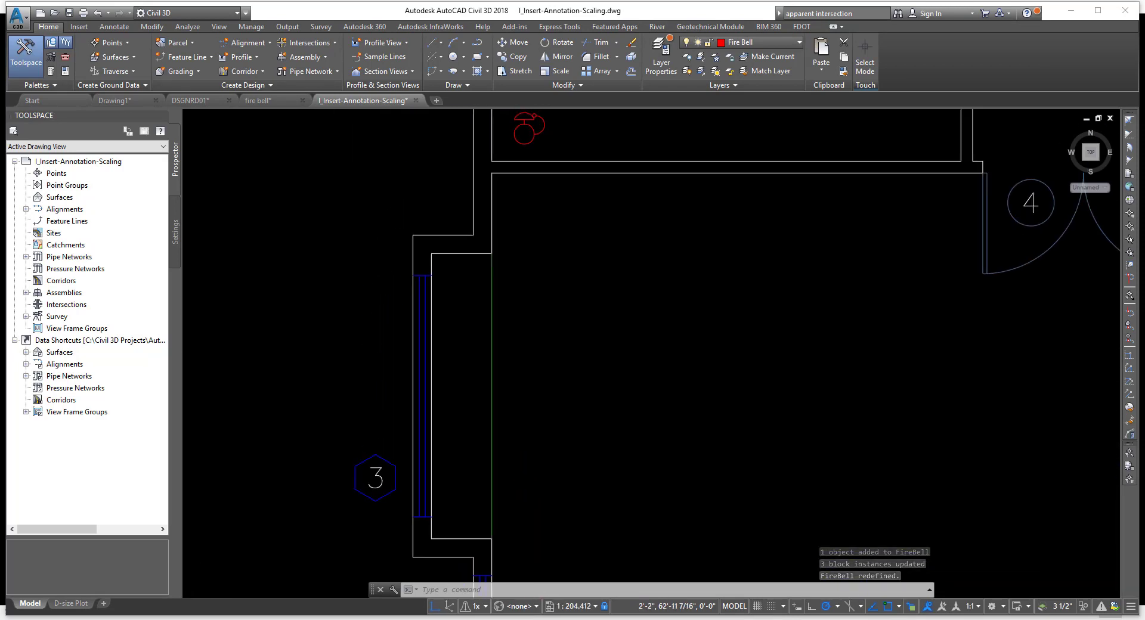
{"action": "middle_click_drag", "start_coordinate": [537, 271], "coordinate": [537, 402]}
{"action": "scroll", "coordinate": [510, 254], "scroll_direction": "up", "scroll_amount": 4}
{"action": "scroll", "coordinate": [514, 245], "scroll_direction": "up", "scroll_amount": 2}
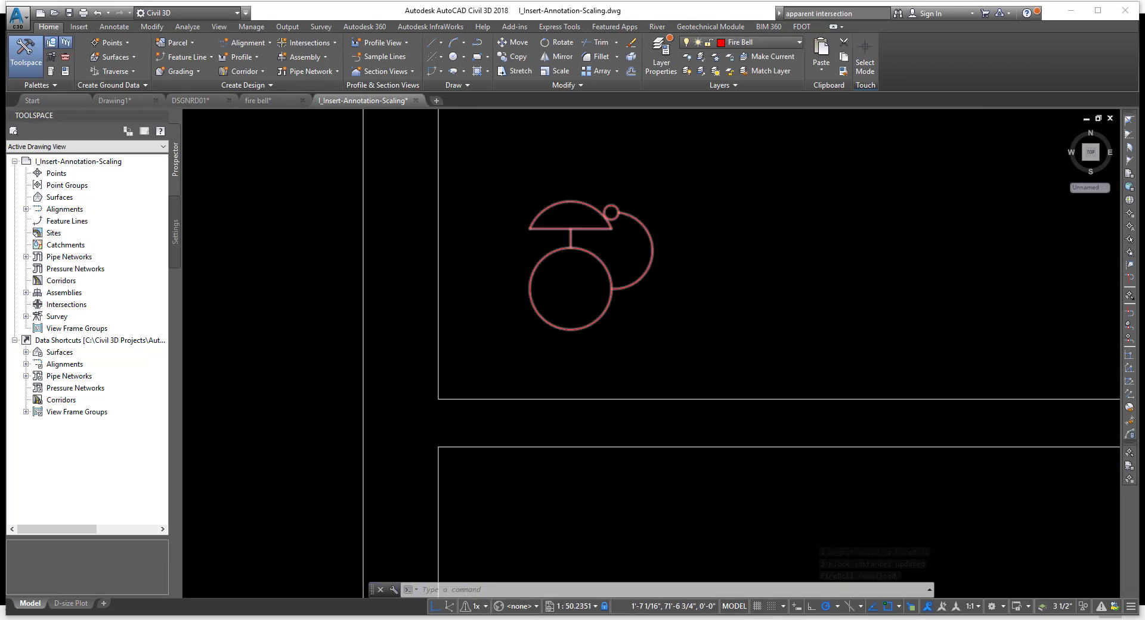
{"action": "scroll", "coordinate": [566, 228], "scroll_direction": "up", "scroll_amount": 4}
{"action": "scroll", "coordinate": [589, 242], "scroll_direction": "down", "scroll_amount": 6}
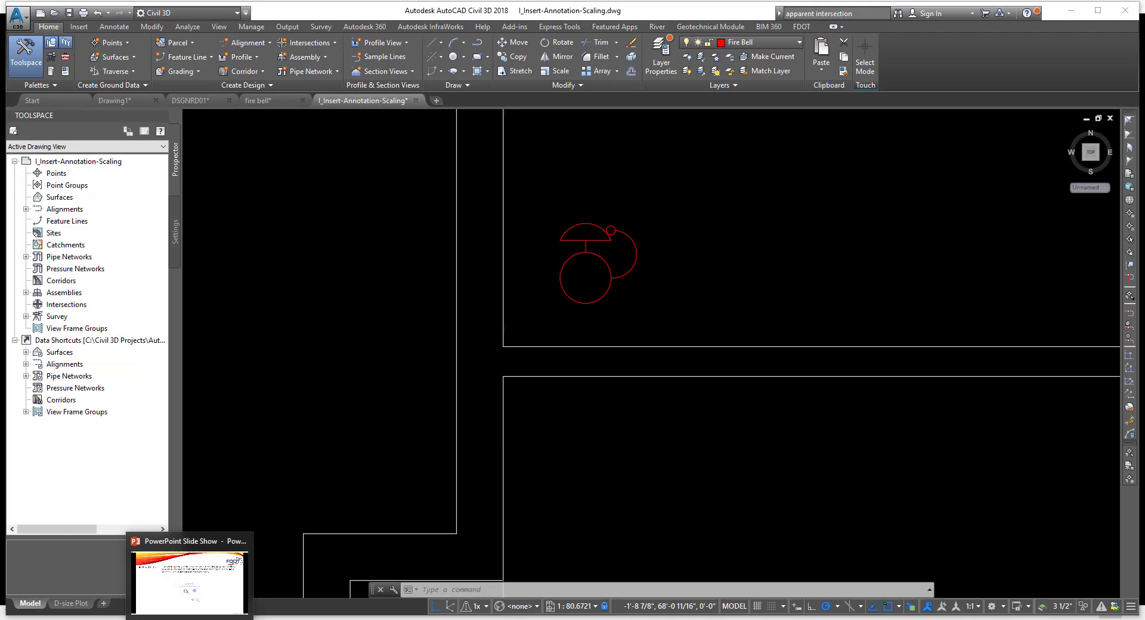
- Switch to the PowerPoint slide show and go to the Paper Space and Model Space slide on layout viewports
{"action": "left_click", "coordinate": [191, 619]}
{"action": "left_click", "coordinate": [751, 476]}
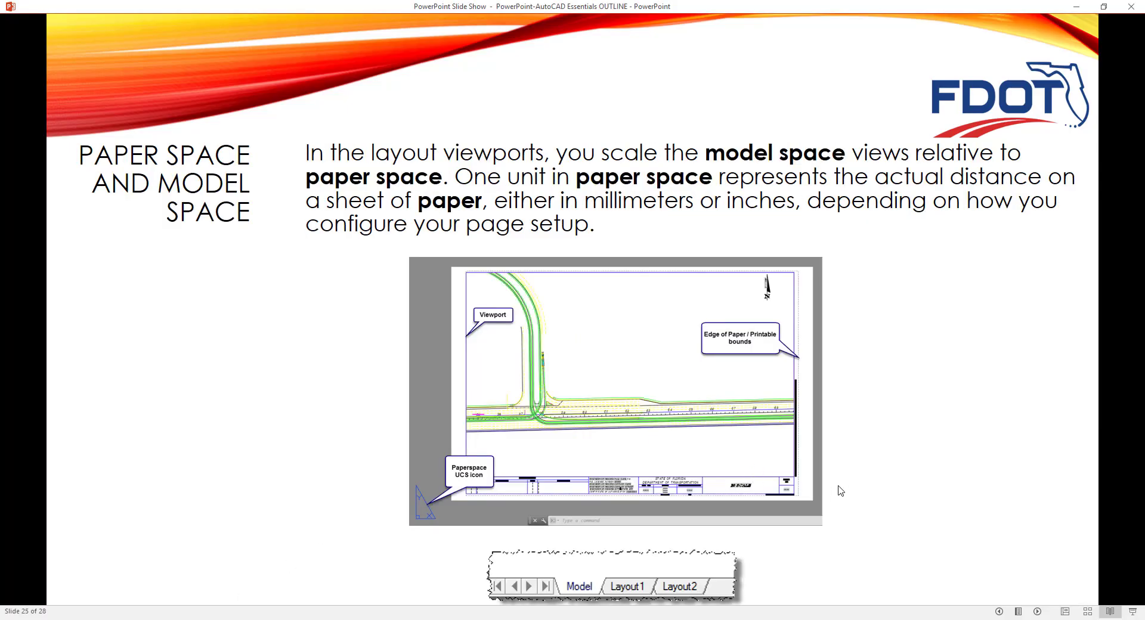
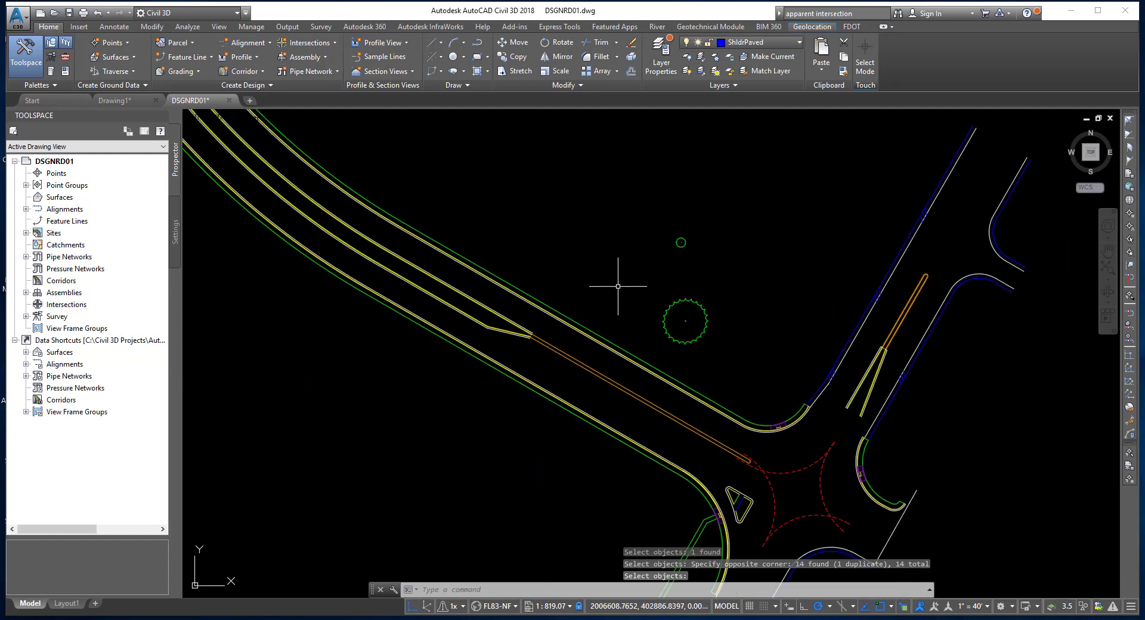
- Erase the small green circle and the round tree symbol above the road in the DSGNRD01 drawing
{"action": "type", "text": "e"}
{"action": "key", "text": "Return"}
{"action": "left_click", "coordinate": [648, 228]}
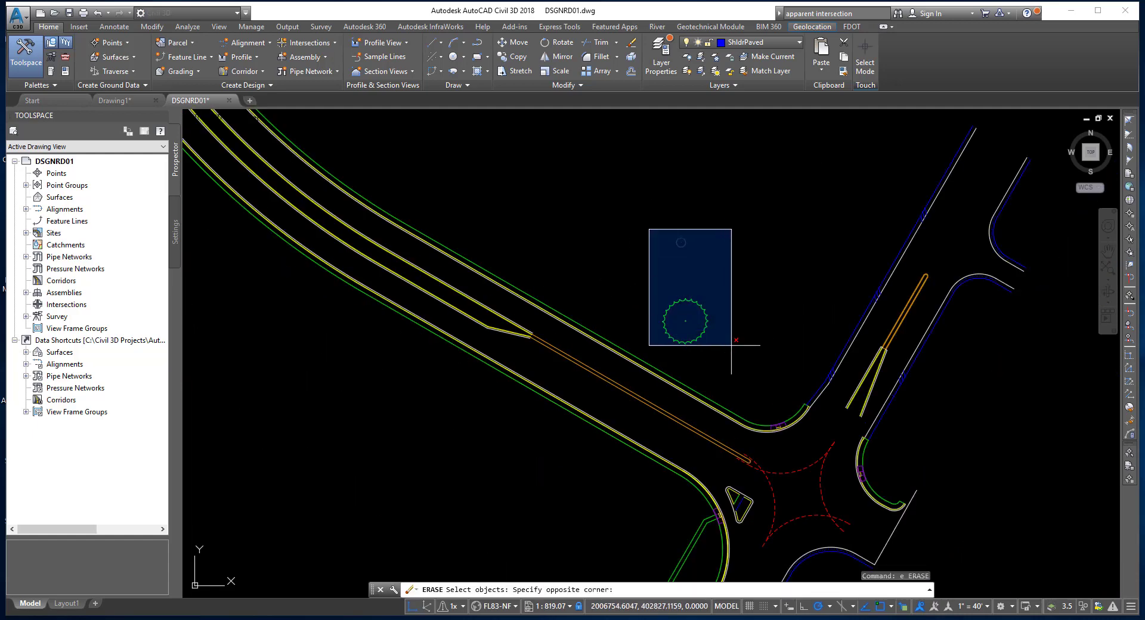
{"action": "left_click", "coordinate": [760, 374]}
{"action": "key", "text": "Return"}
{"action": "scroll", "coordinate": [664, 316], "scroll_direction": "up", "scroll_amount": 1}
{"action": "scroll", "coordinate": [664, 317], "scroll_direction": "down", "scroll_amount": 1}
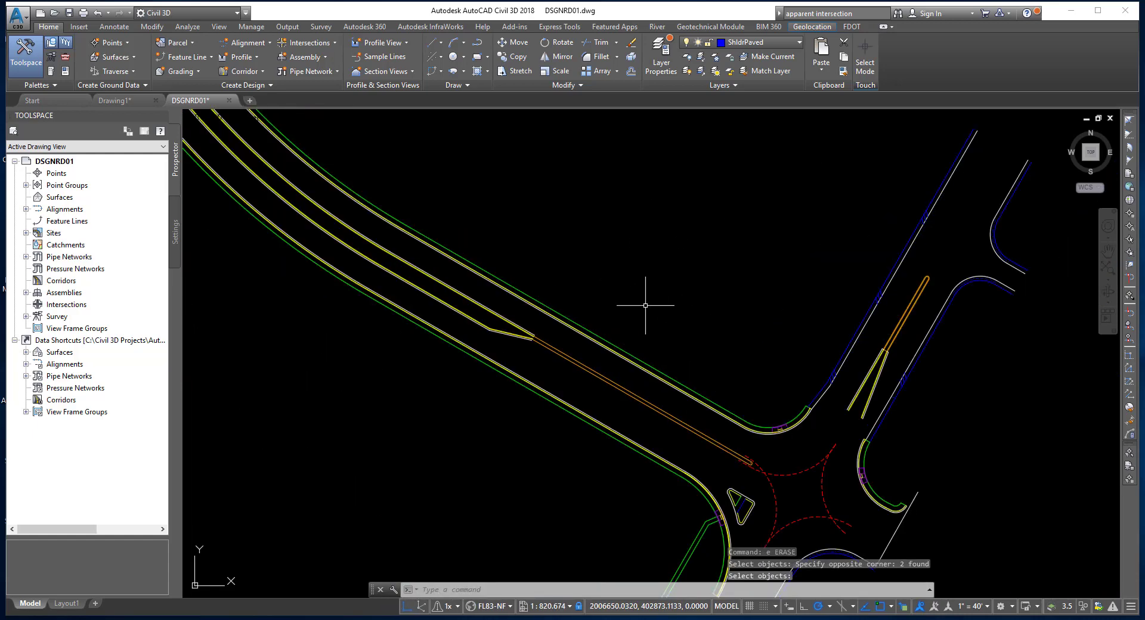
{"action": "mouse_move", "coordinate": [664, 317]}
{"action": "middle_mouse_down"}
{"action": "mouse_move", "coordinate": [547, 254]}
{"action": "mouse_move", "coordinate": [546, 350]}
{"action": "middle_mouse_up"}
{"action": "scroll", "coordinate": [545, 250], "scroll_direction": "down", "scroll_amount": 4}
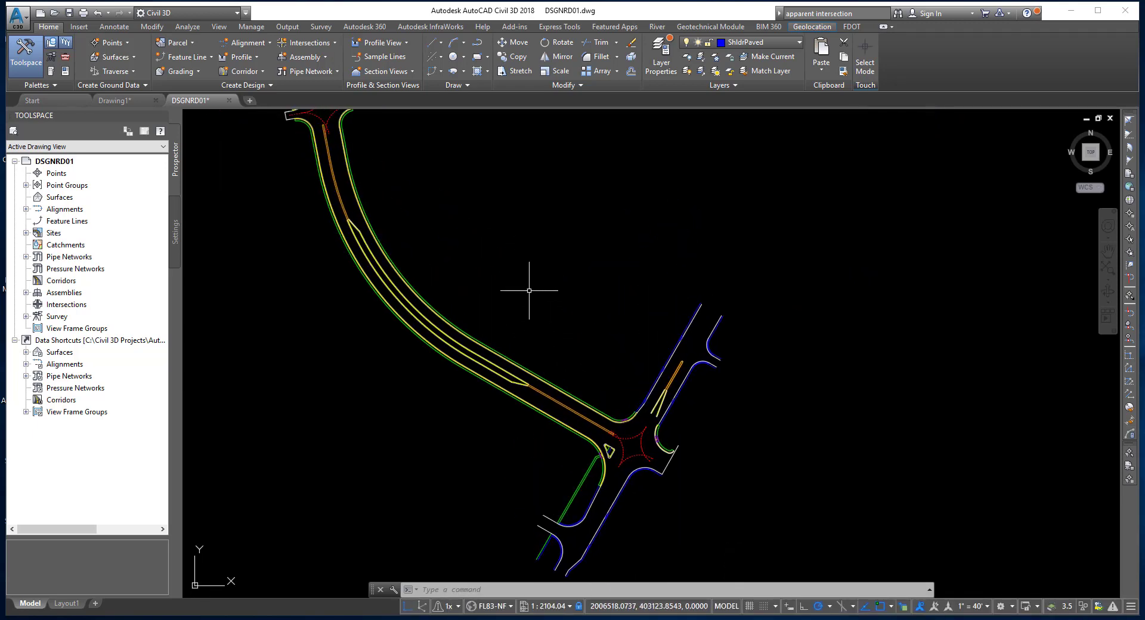
{"action": "middle_click_drag", "start_coordinate": [529, 284], "coordinate": [539, 302]}
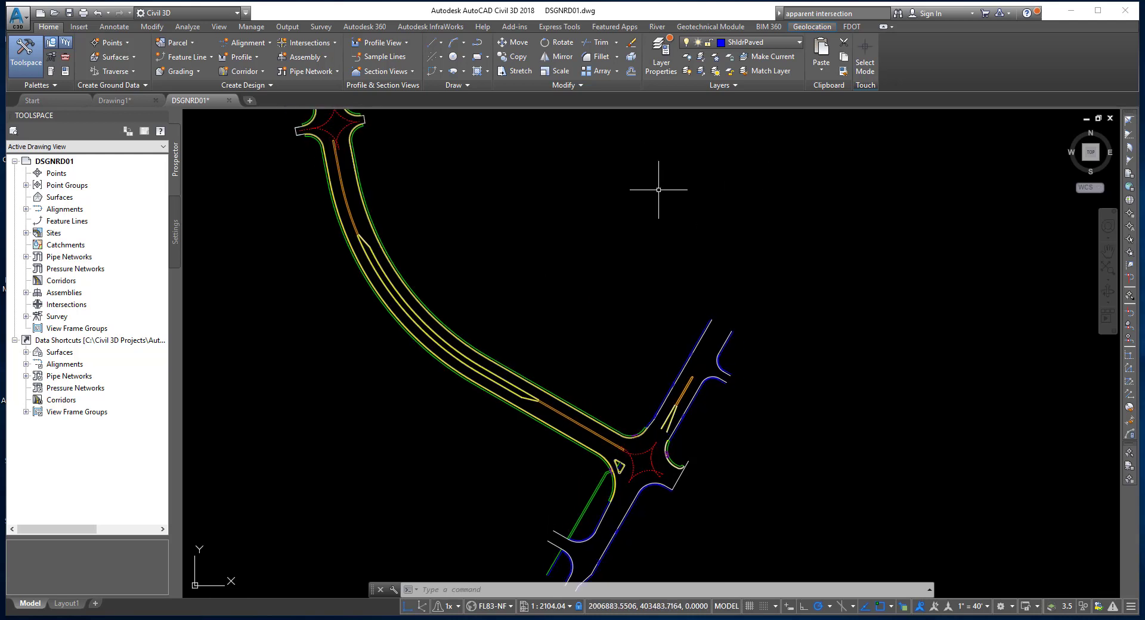
- Start the FDOT Create File tool and choose the Plan Sheet file type in the Roadway Design Files group
{"action": "left_click", "coordinate": [851, 28]}
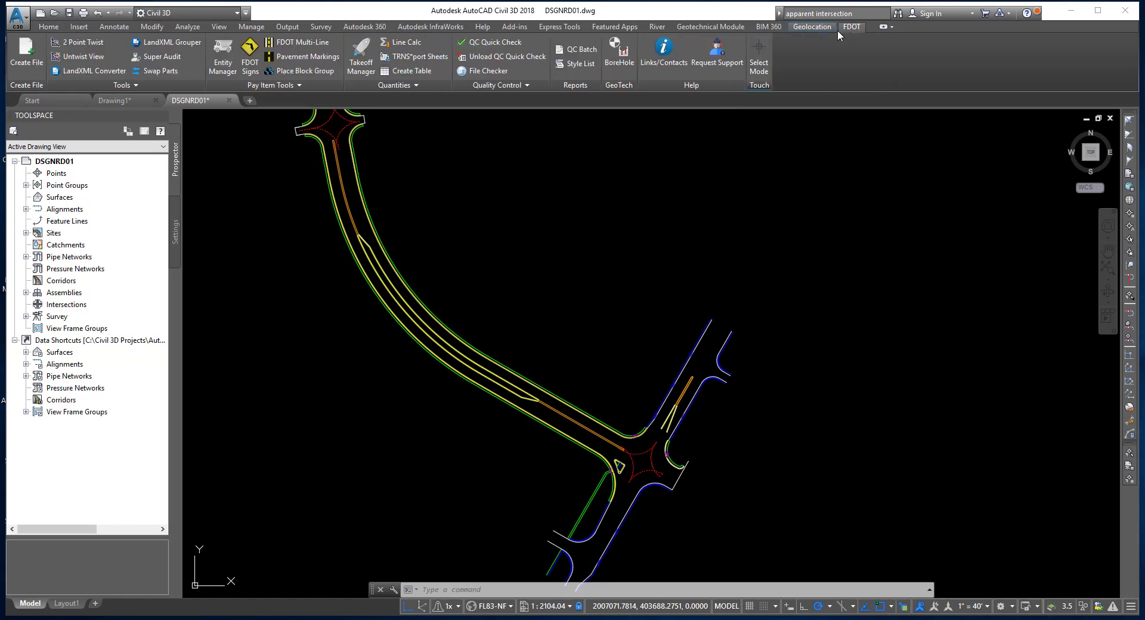
{"action": "left_click", "coordinate": [36, 69]}
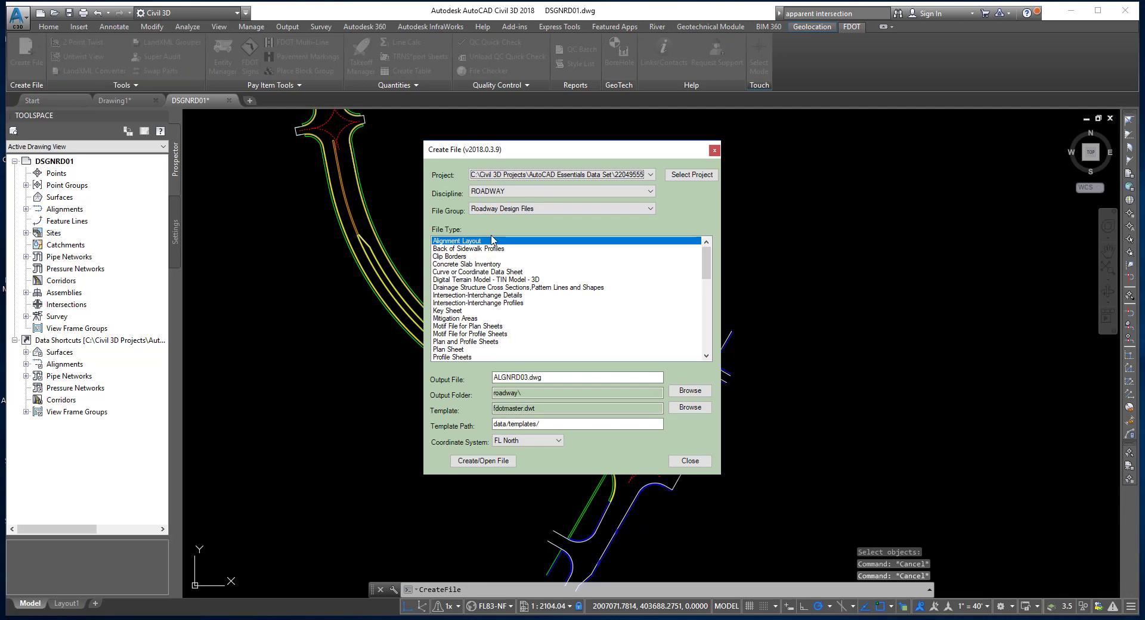
{"action": "left_click", "coordinate": [469, 303]}
{"action": "scroll", "coordinate": [464, 313], "scroll_direction": "down", "scroll_amount": 1}
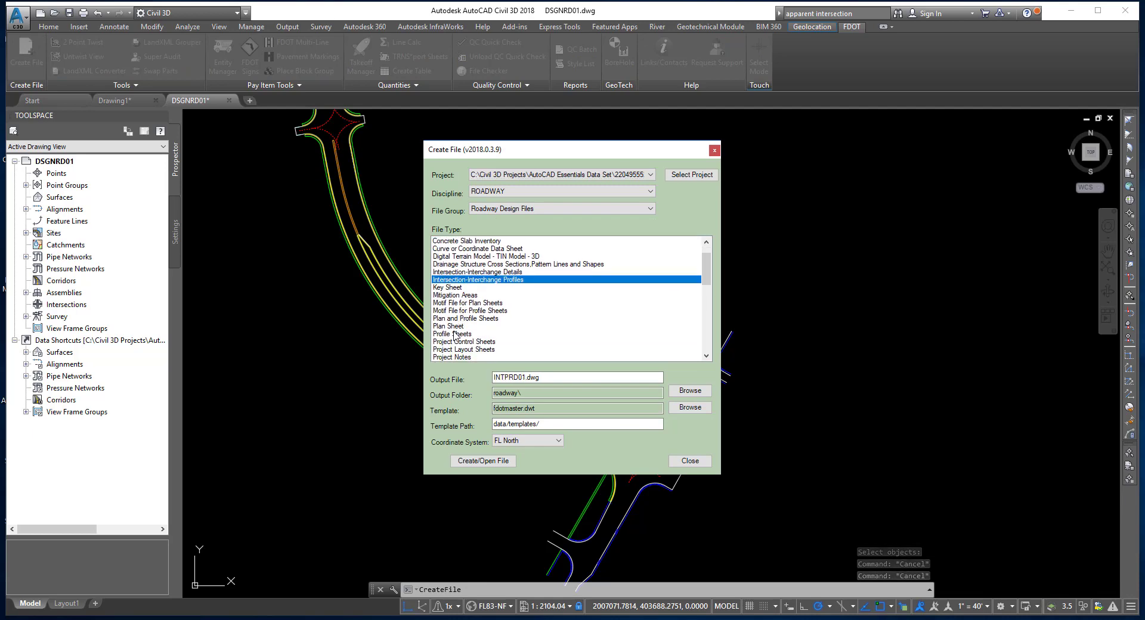
{"action": "left_click", "coordinate": [566, 326]}
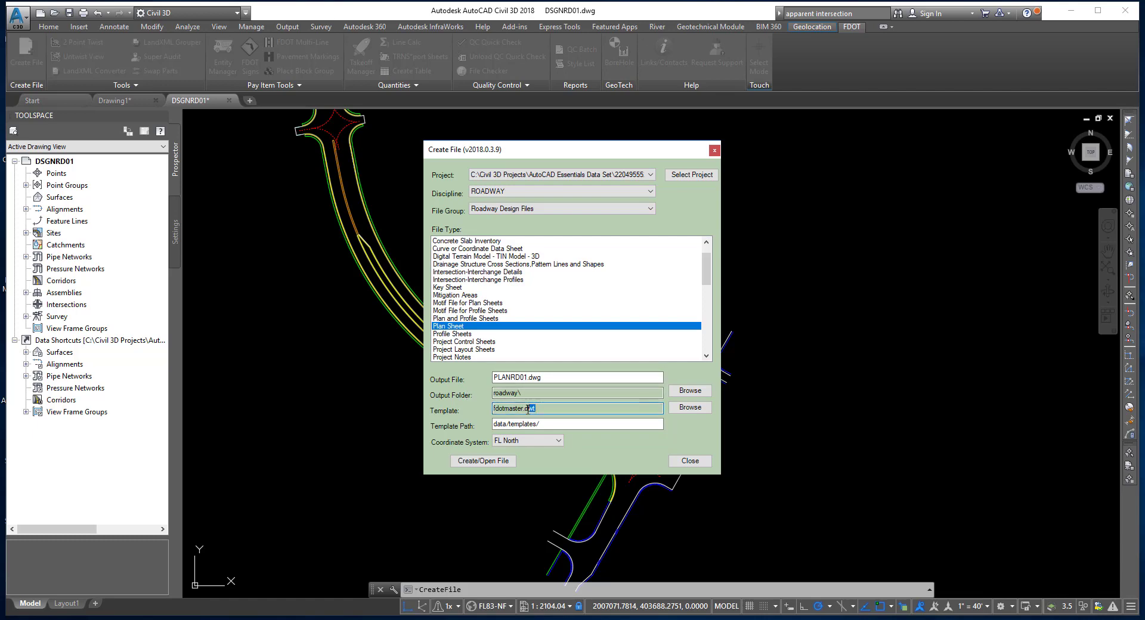
{"action": "left_click_drag", "start_coordinate": [535, 409], "coordinate": [497, 411]}
{"action": "left_click", "coordinate": [563, 409]}
- Create PLANRD01.dwg from the fdotmaster.dwt template, detach the pay item information from the drawing, and close the Create File dialog
{"action": "left_click", "coordinate": [486, 461]}
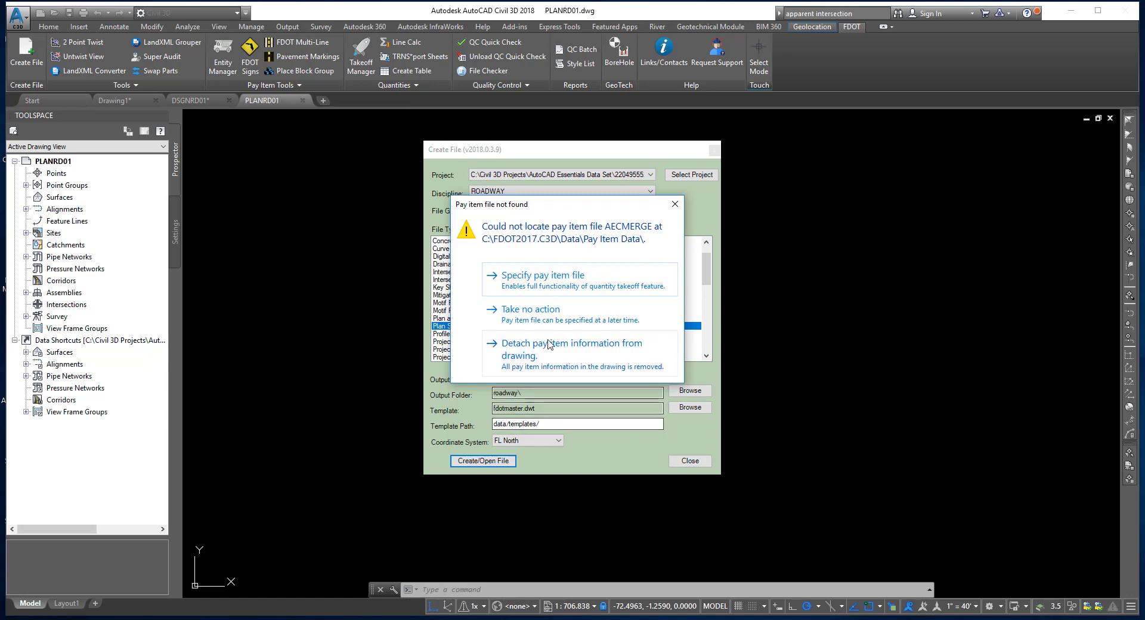
{"action": "left_click", "coordinate": [547, 349]}
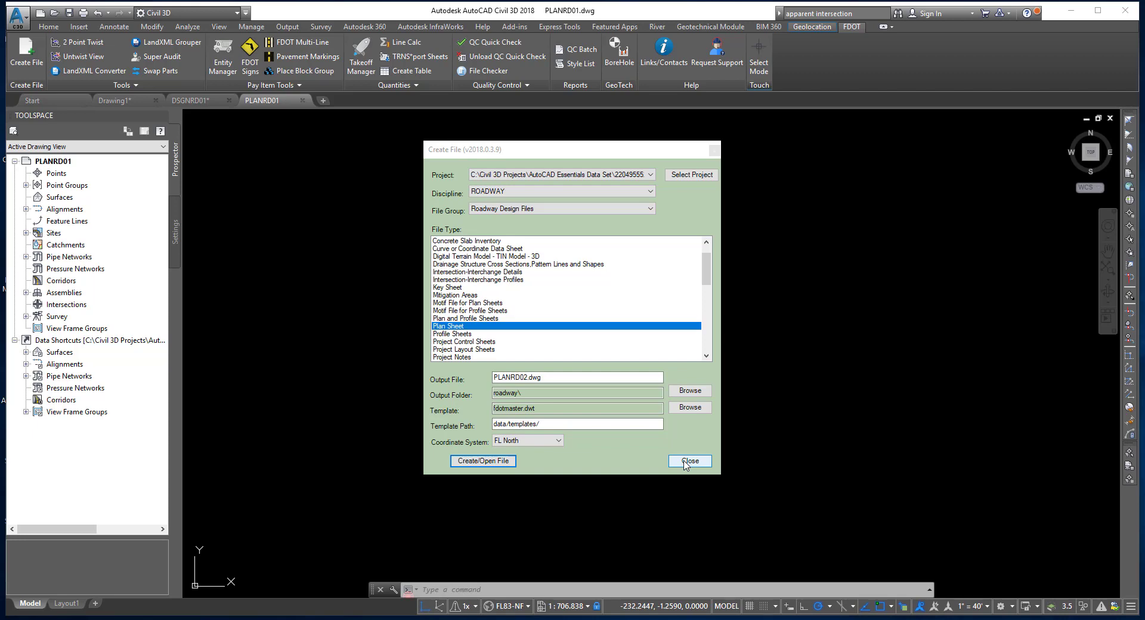
{"action": "left_click", "coordinate": [686, 461]}
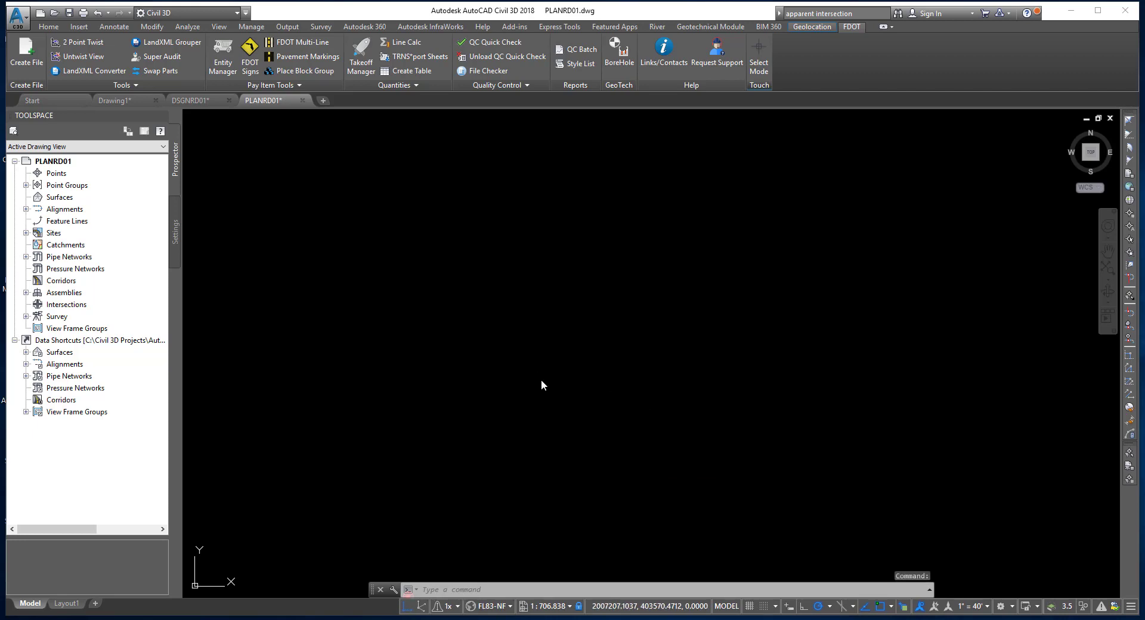
{"action": "left_click", "coordinate": [596, 365]}
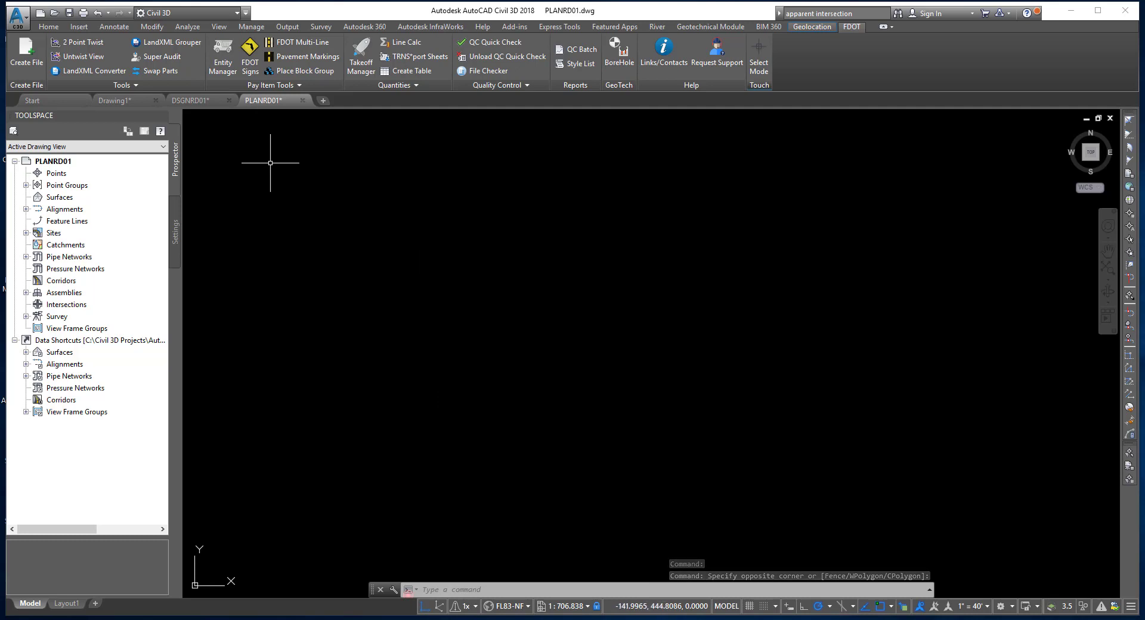
{"action": "mouse_move", "coordinate": [203, 100]}
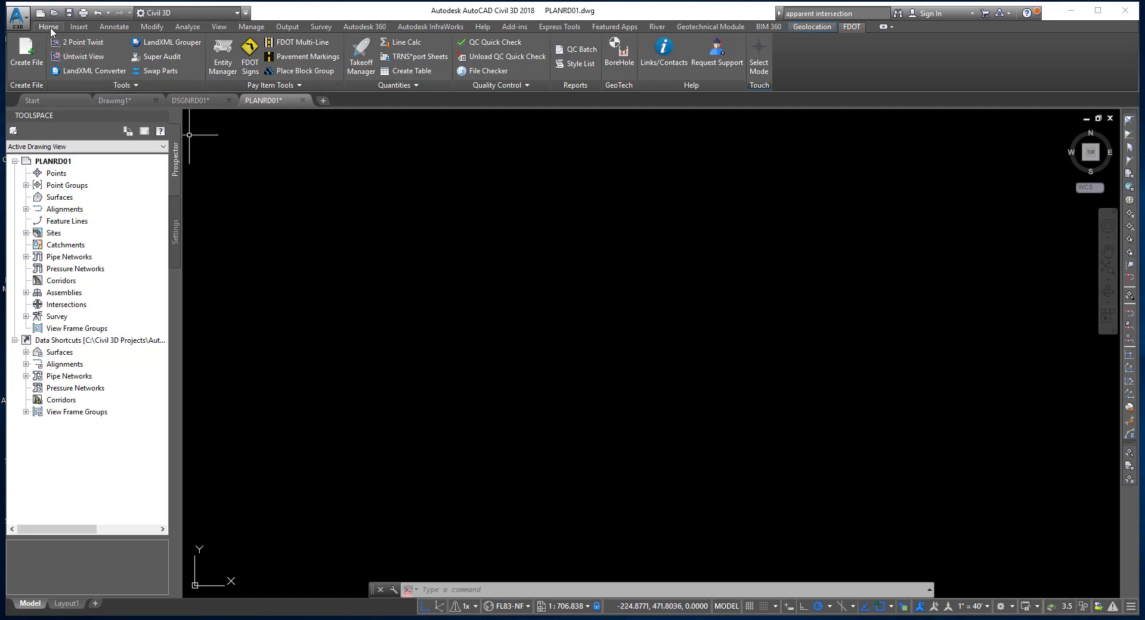
{"action": "left_click", "coordinate": [75, 28]}
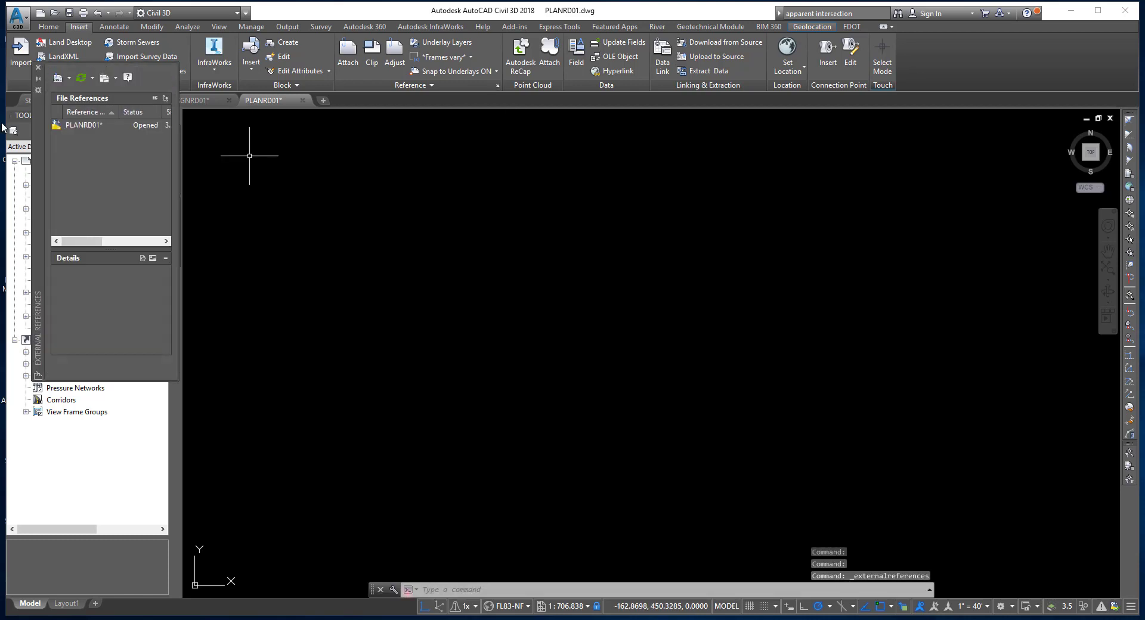
{"action": "left_click_drag", "start_coordinate": [40, 153], "coordinate": [384, 223]}
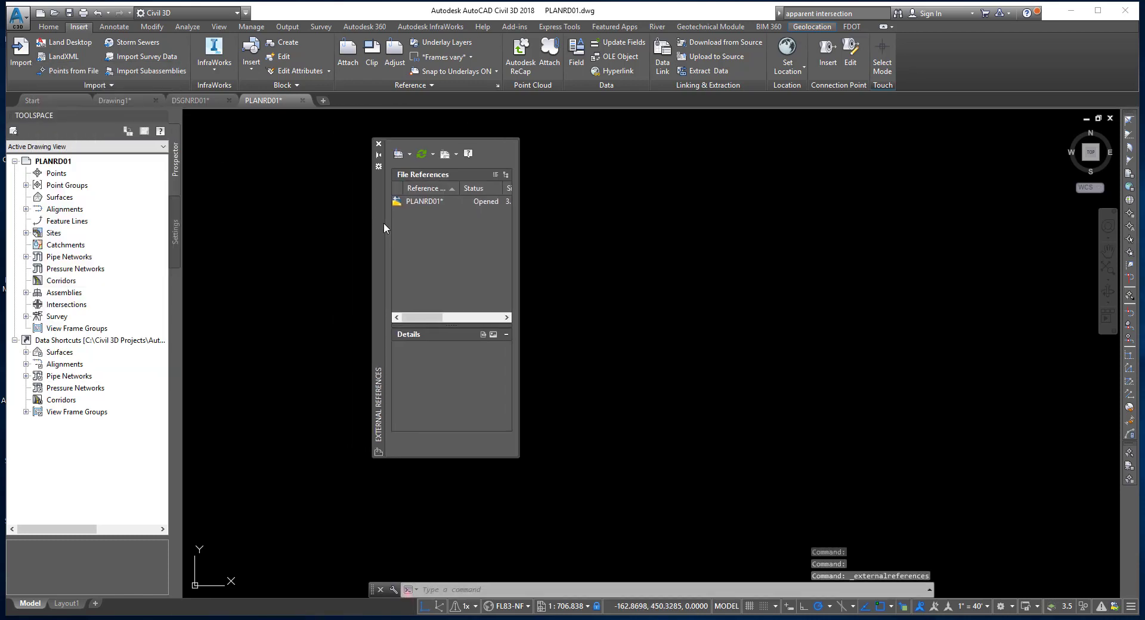
{"action": "left_click", "coordinate": [378, 144]}
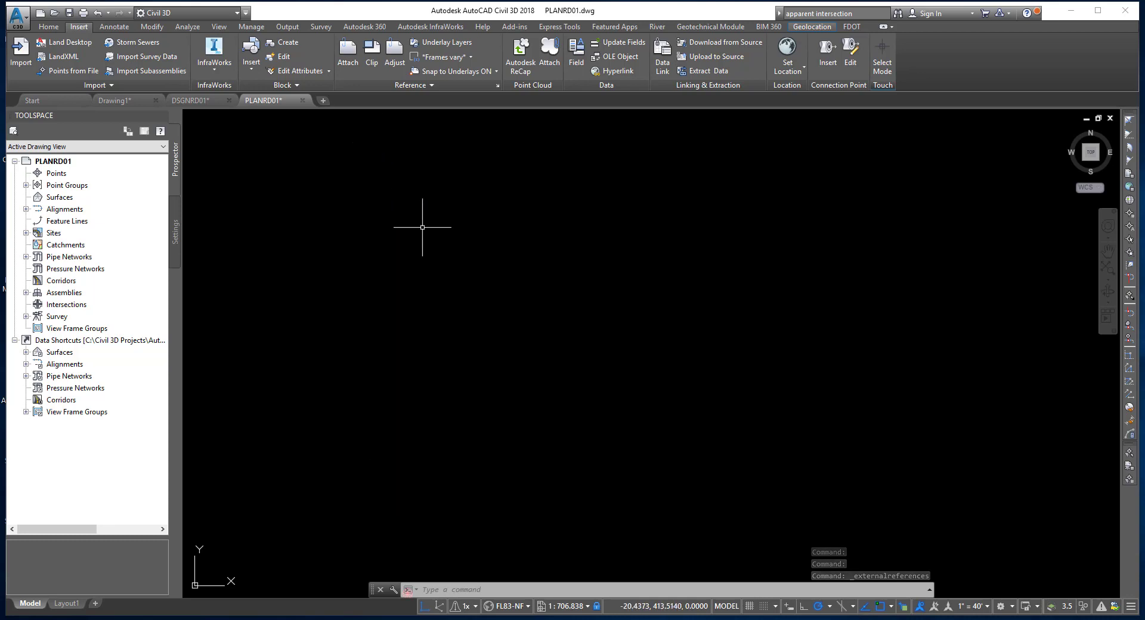
- Open the External References Manager, widen it so all file details columns show, and select the PLANRD01 entry
{"action": "left_click", "coordinate": [48, 27]}
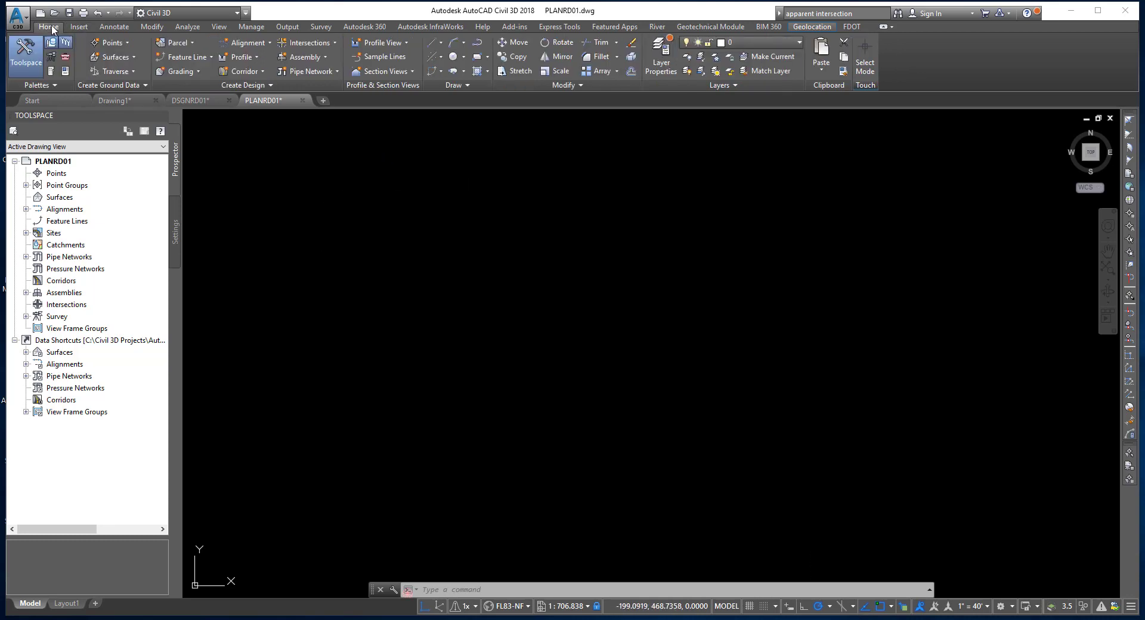
{"action": "left_click", "coordinate": [47, 86]}
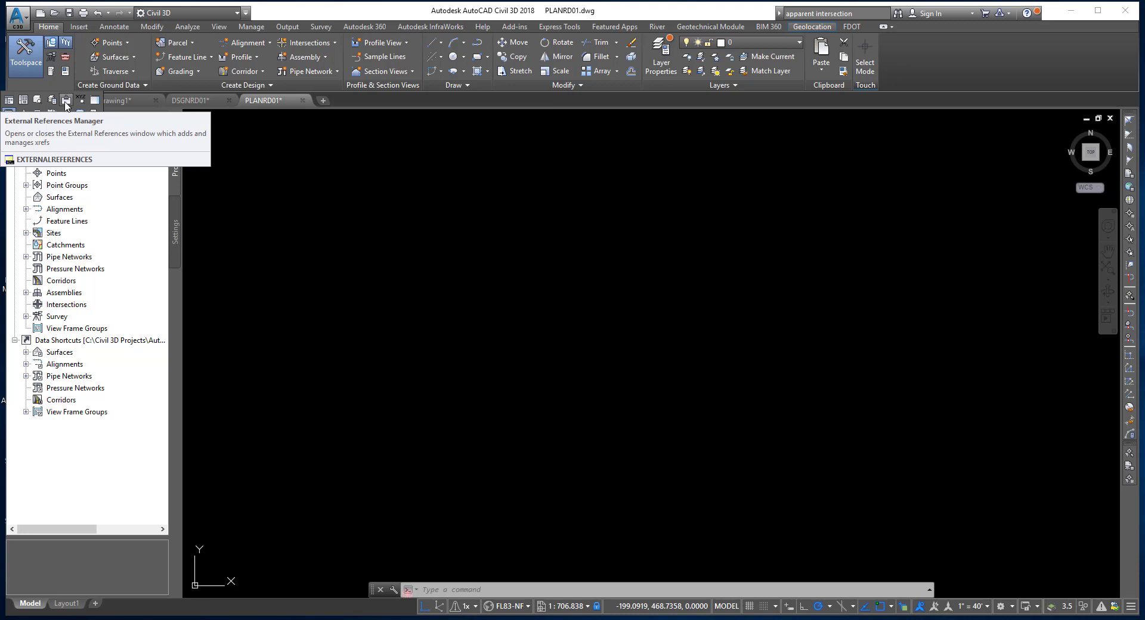
{"action": "left_click", "coordinate": [66, 102]}
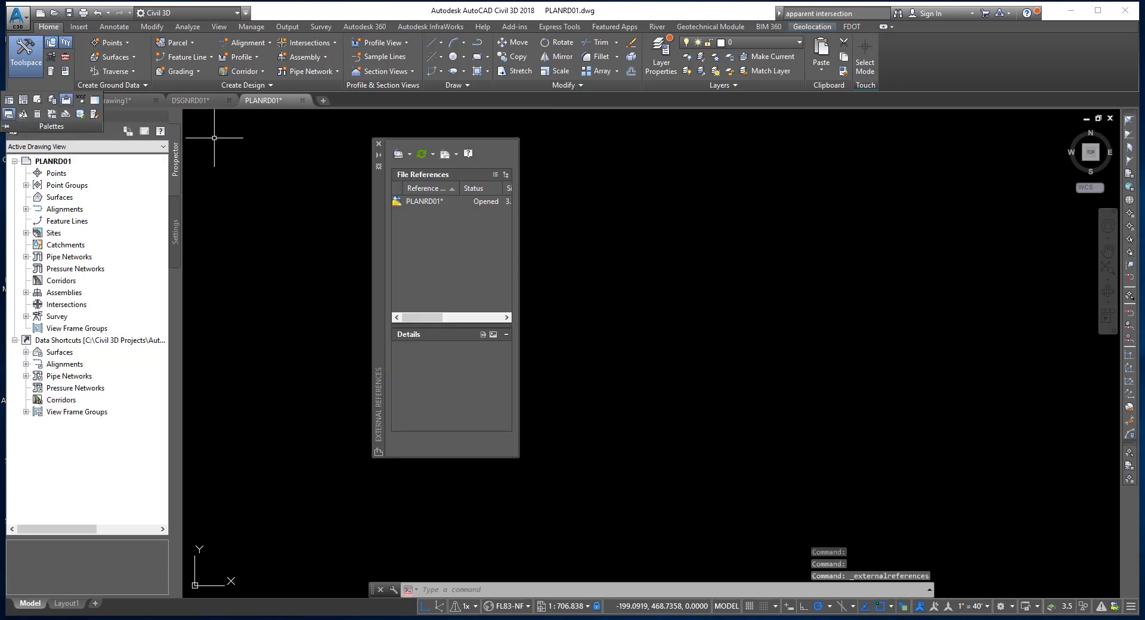
{"action": "left_click_drag", "start_coordinate": [521, 264], "coordinate": [701, 263]}
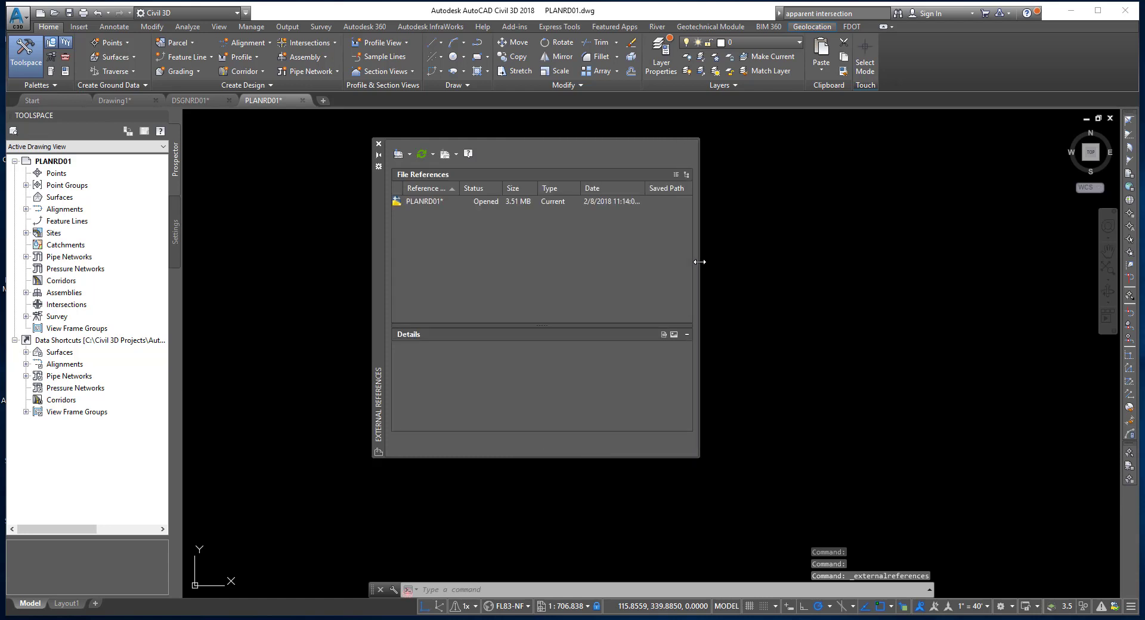
{"action": "left_click", "coordinate": [427, 203]}
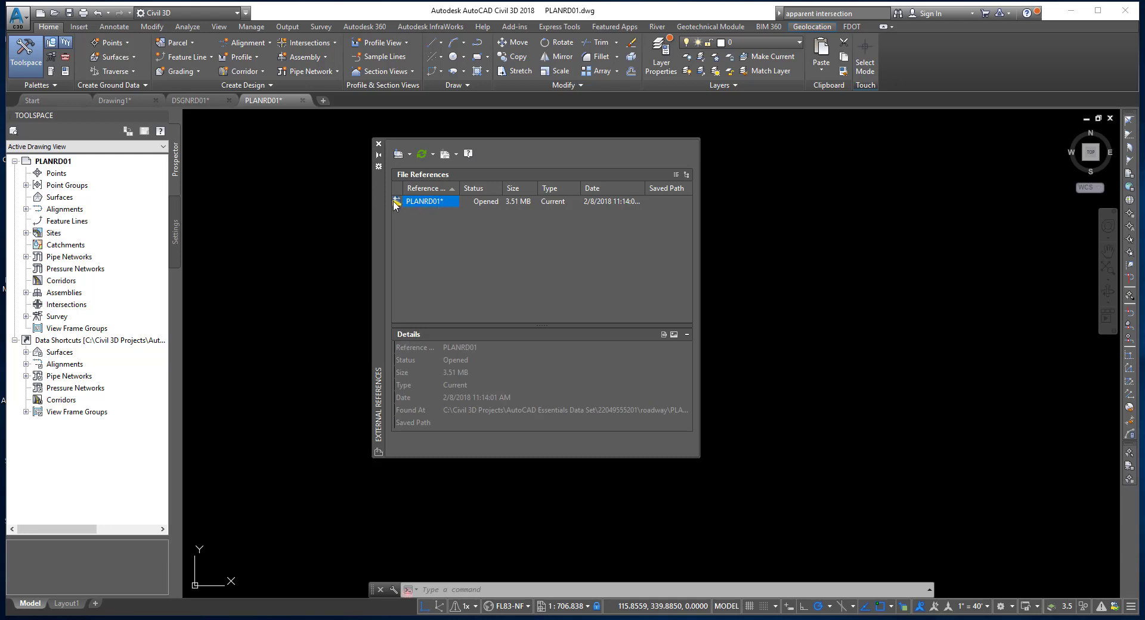
- Save the PLANRD01 drawing
{"action": "mouse_move", "coordinate": [275, 102]}
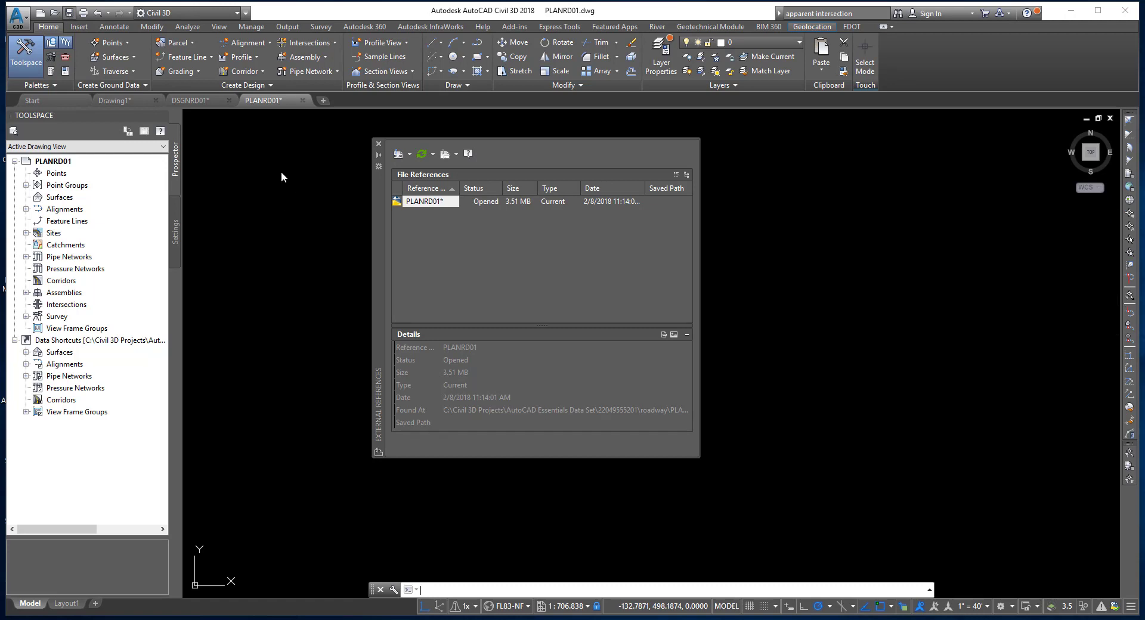
{"action": "key", "text": "ctrl+s"}
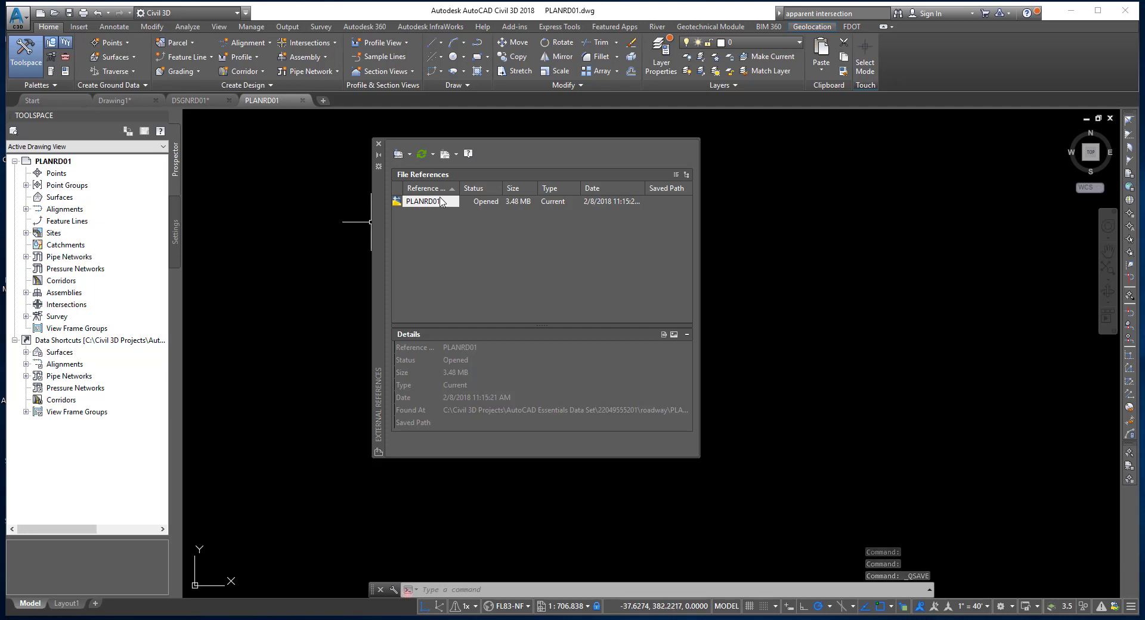
{"action": "mouse_move", "coordinate": [441, 203]}
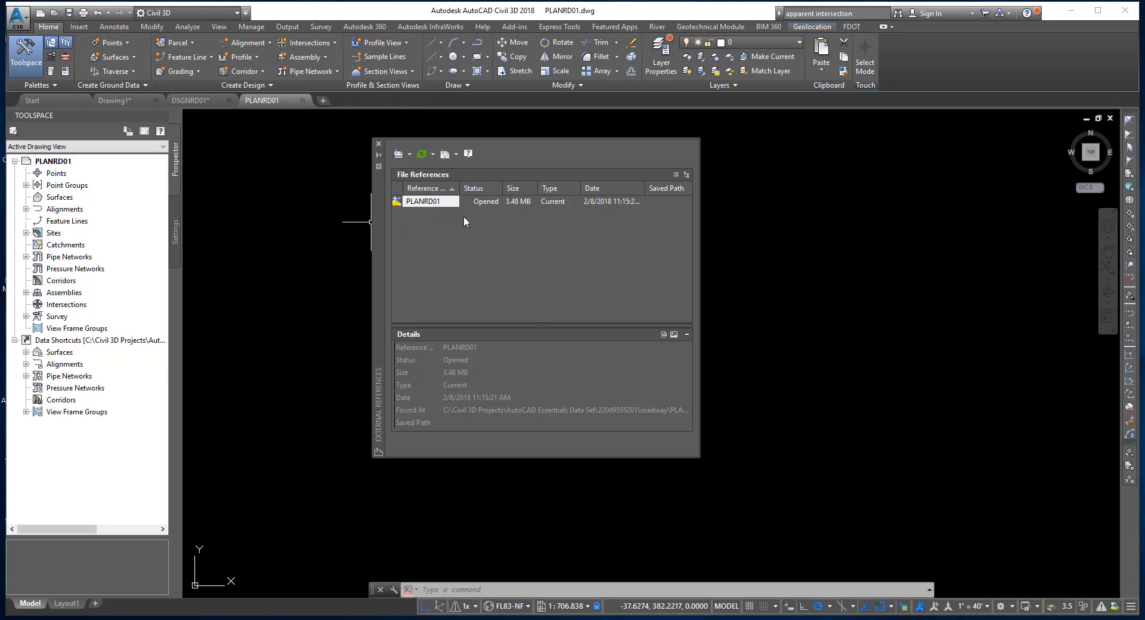
{"action": "left_click", "coordinate": [410, 155]}
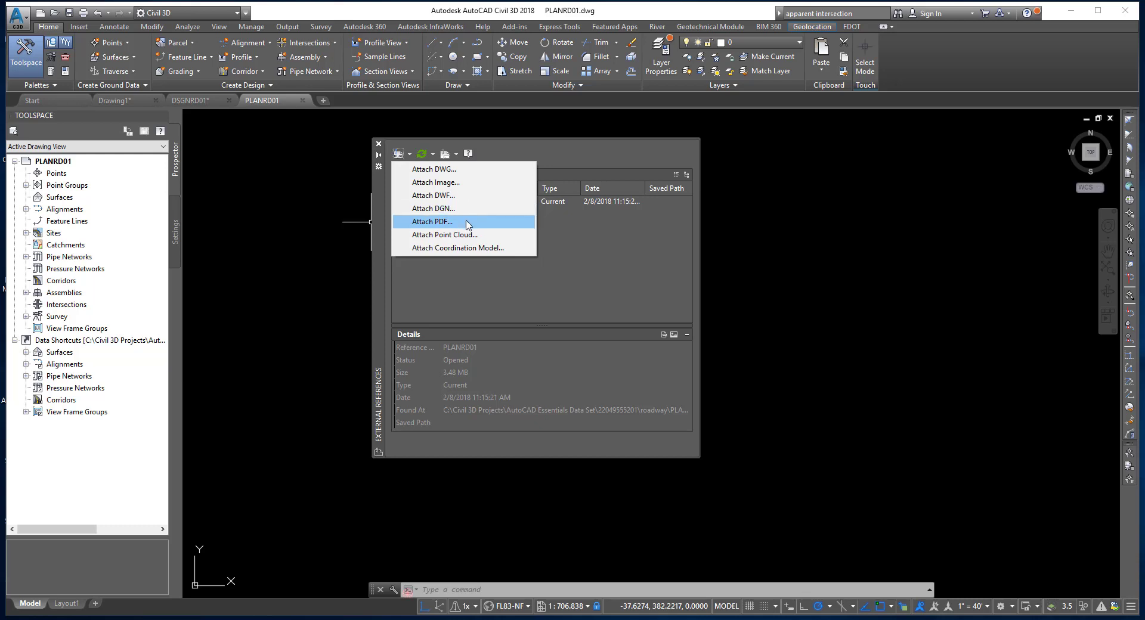
{"action": "left_click", "coordinate": [464, 169]}
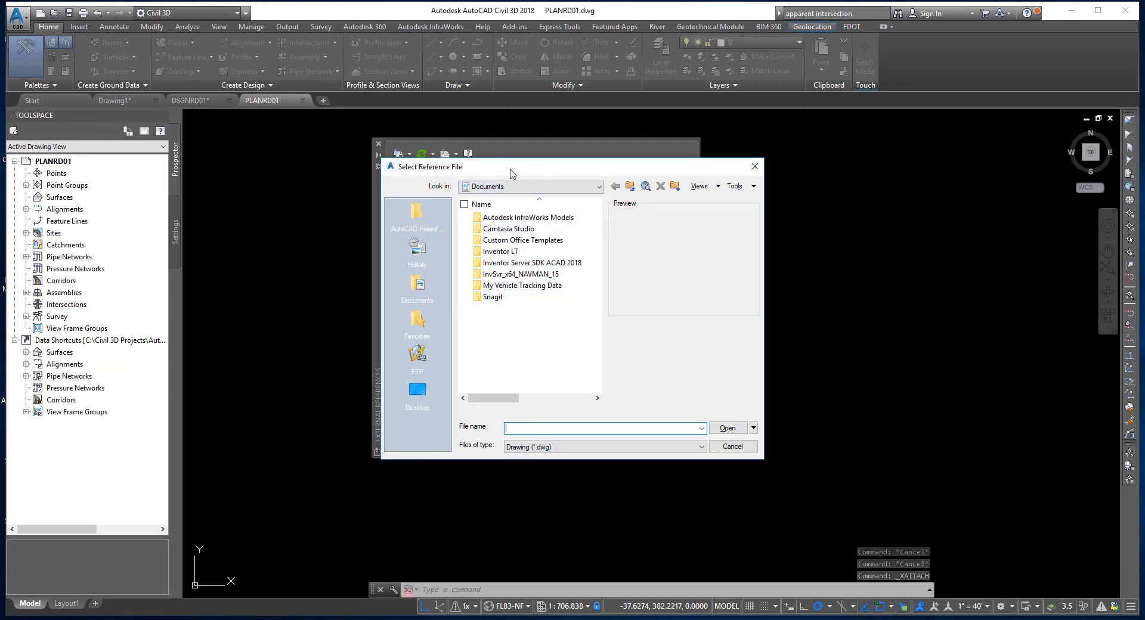
{"action": "left_click_drag", "start_coordinate": [512, 174], "coordinate": [496, 195]}
{"action": "left_click", "coordinate": [408, 238]}
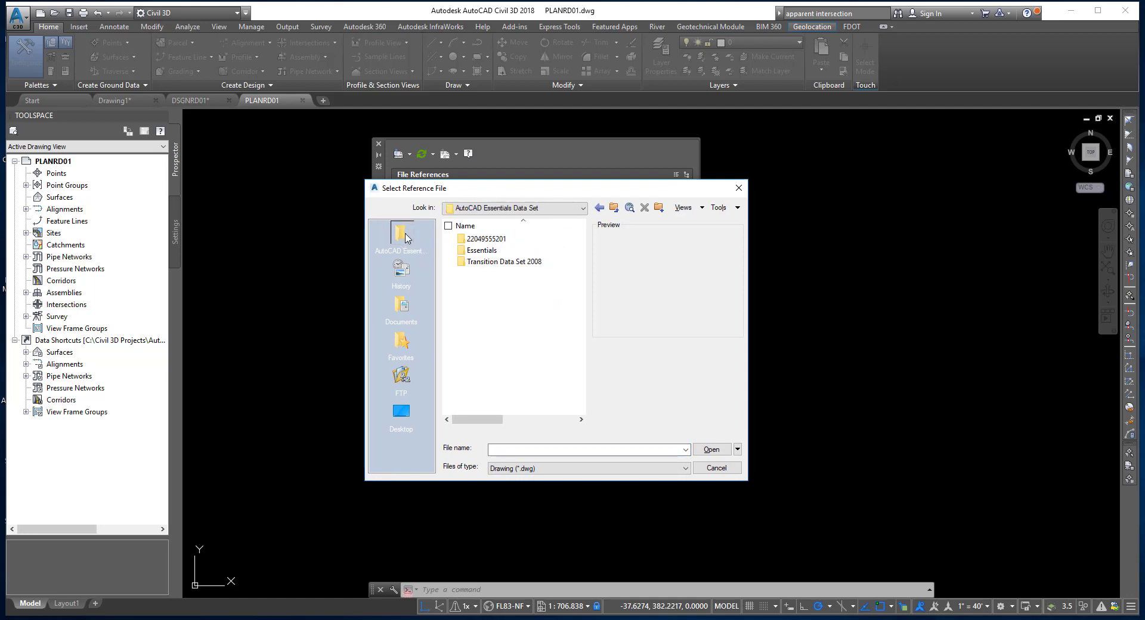
{"action": "double_click", "coordinate": [495, 239]}
{"action": "scroll", "coordinate": [498, 286], "scroll_direction": "down", "scroll_amount": 5}
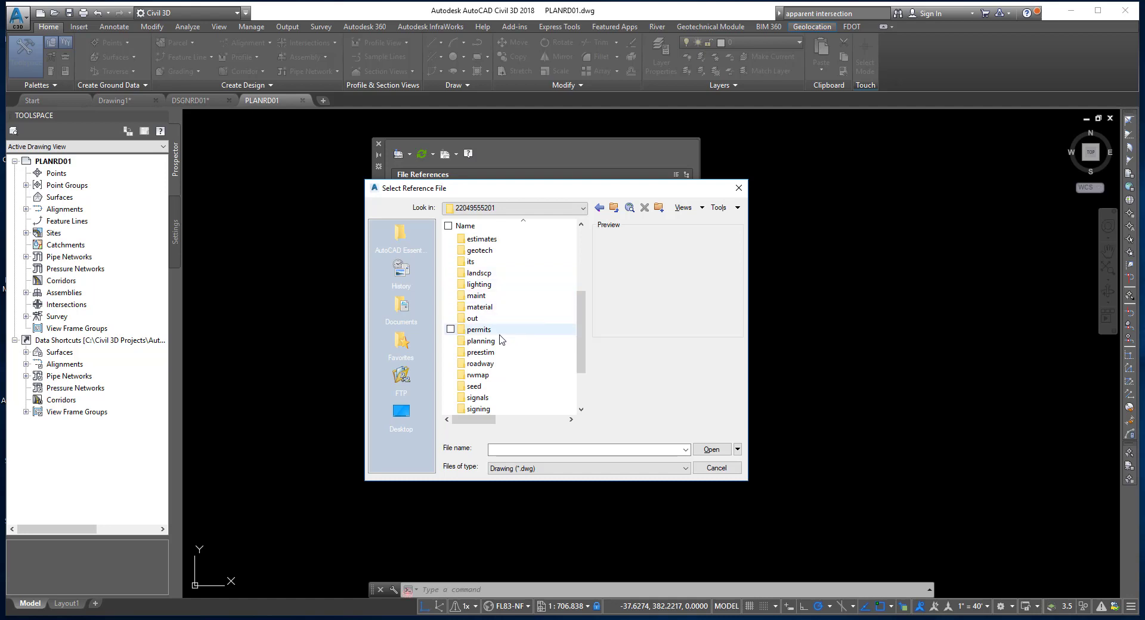
{"action": "double_click", "coordinate": [484, 331]}
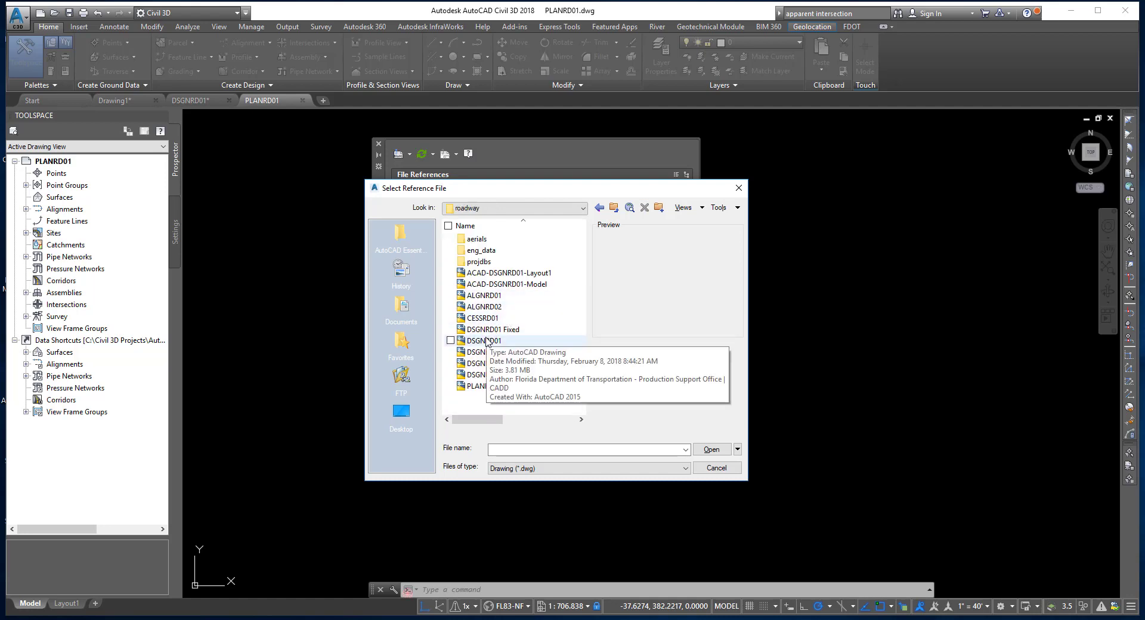
{"action": "left_click", "coordinate": [485, 342]}
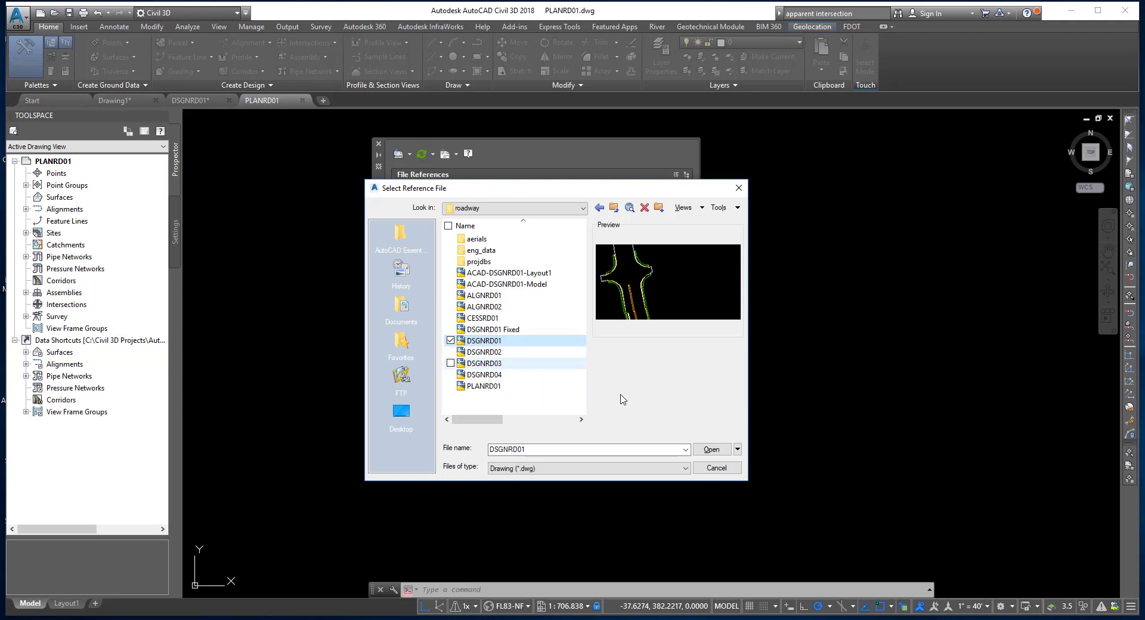
{"action": "left_click", "coordinate": [707, 448]}
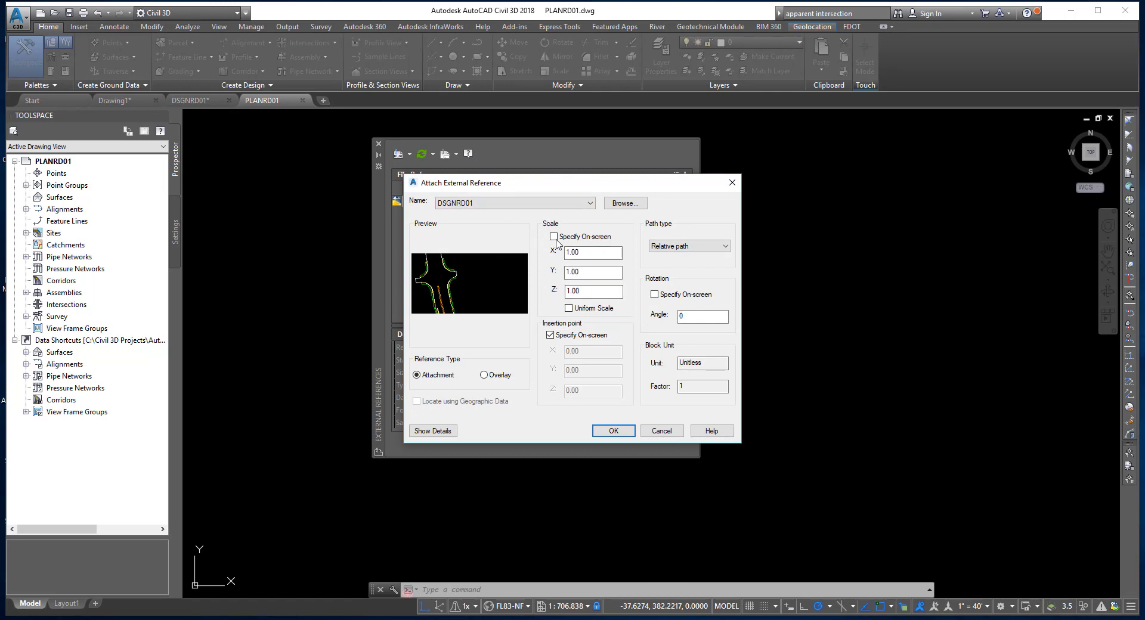
- Turn off on-screen insertion point picking and attach DSGNRD01 at 0,0,0 with the Attachment reference type
{"action": "double_click", "coordinate": [571, 253]}
{"action": "left_click", "coordinate": [549, 335]}
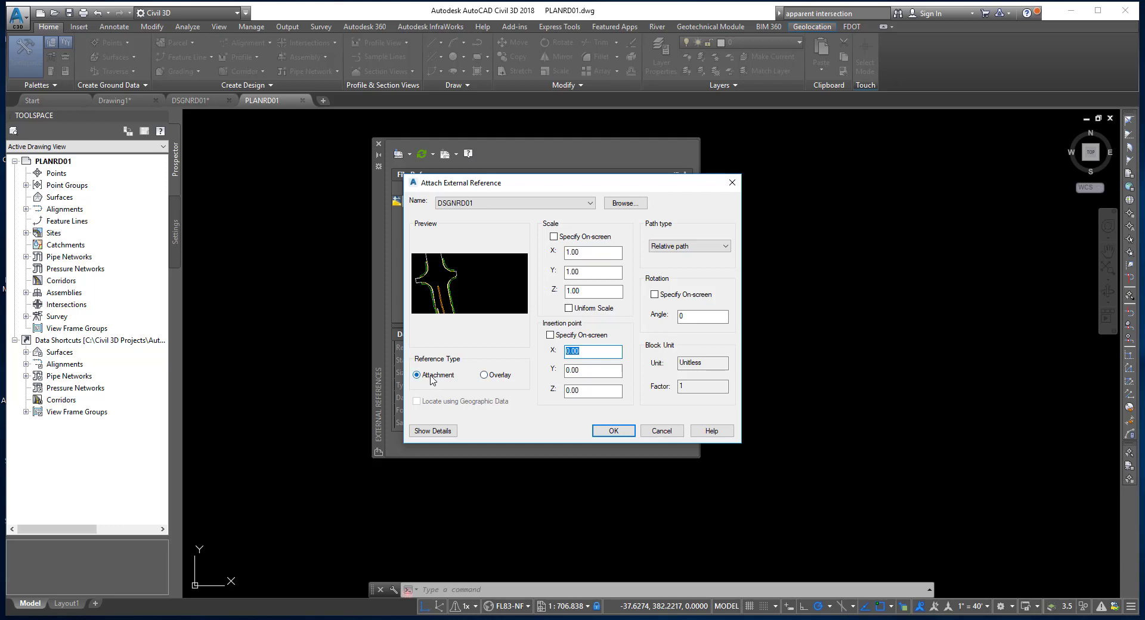
{"action": "mouse_move", "coordinate": [432, 381]}
{"action": "left_click", "coordinate": [432, 373]}
{"action": "left_click", "coordinate": [504, 380]}
{"action": "left_click", "coordinate": [603, 432]}
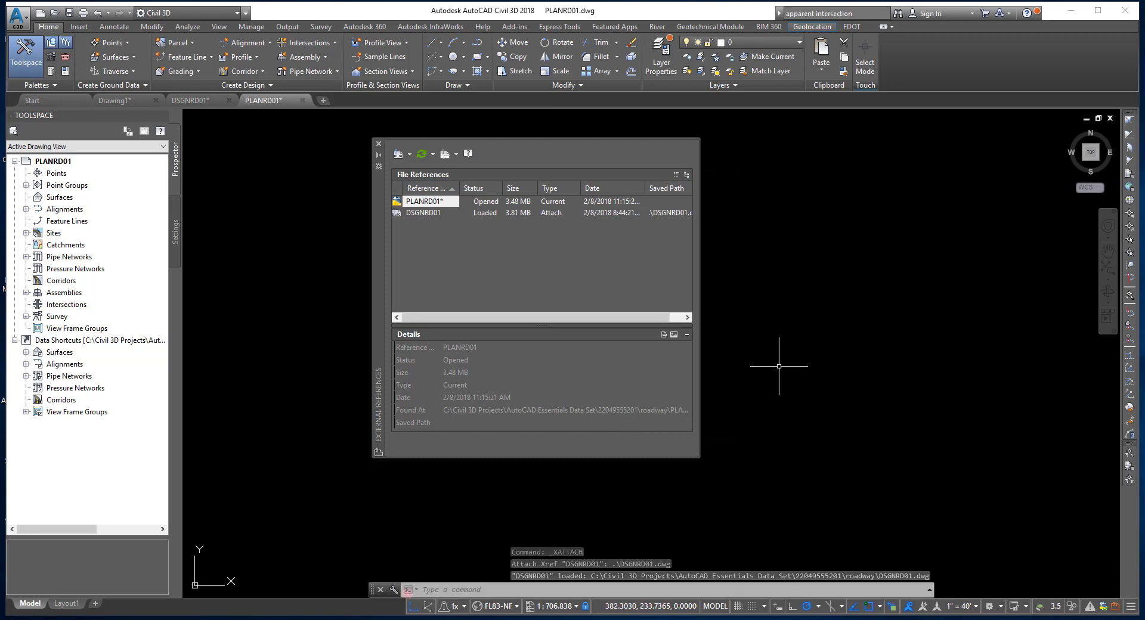
- Detach the DSGNRD01 reference from the drawing
{"action": "left_click", "coordinate": [413, 212]}
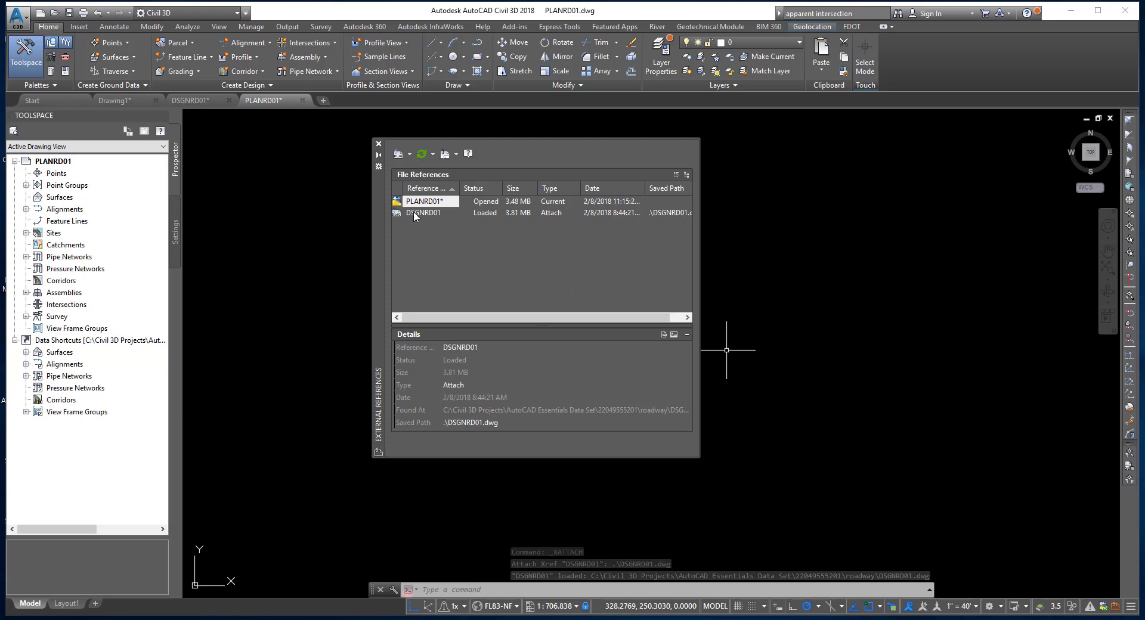
{"action": "left_click", "coordinate": [414, 212]}
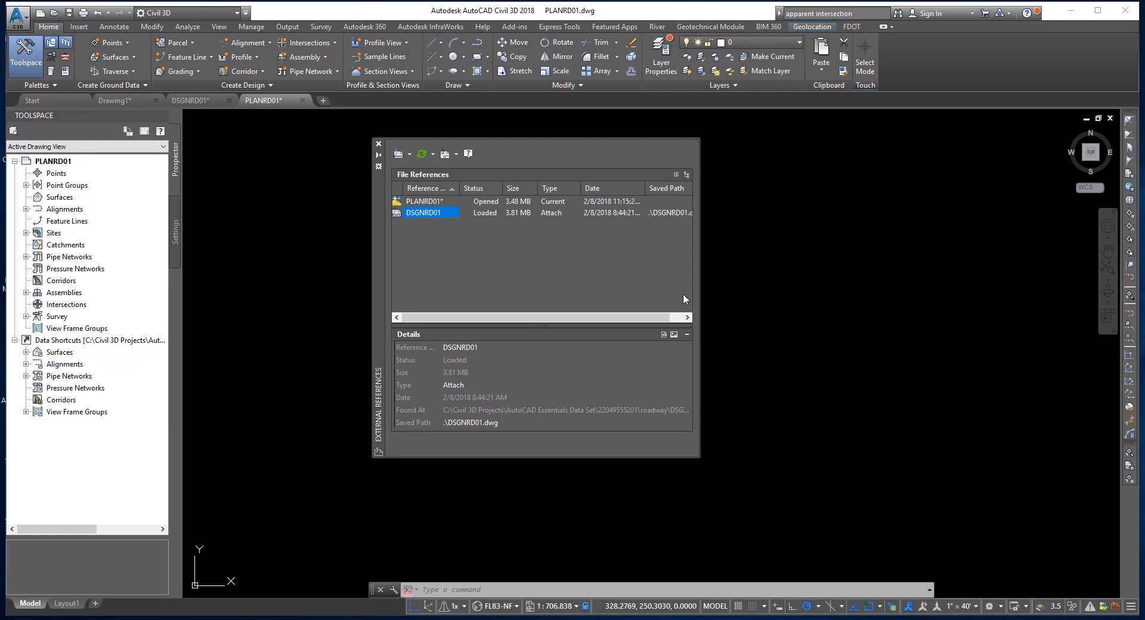
{"action": "key", "text": "Delete"}
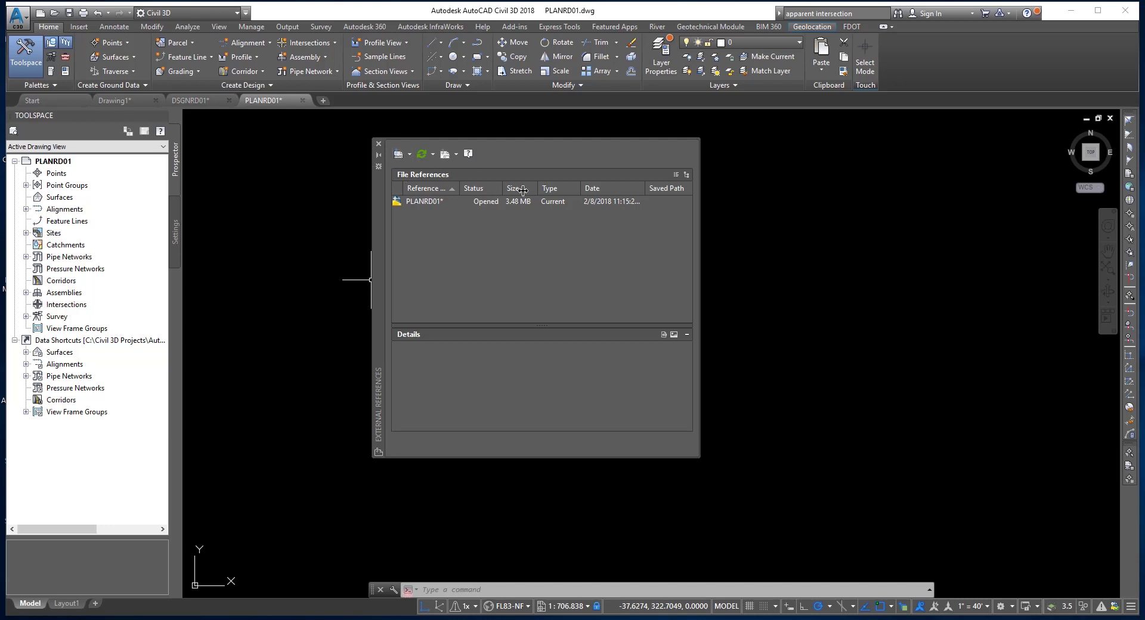
- Make Xreference01_dp the current layer
{"action": "left_click", "coordinate": [758, 41]}
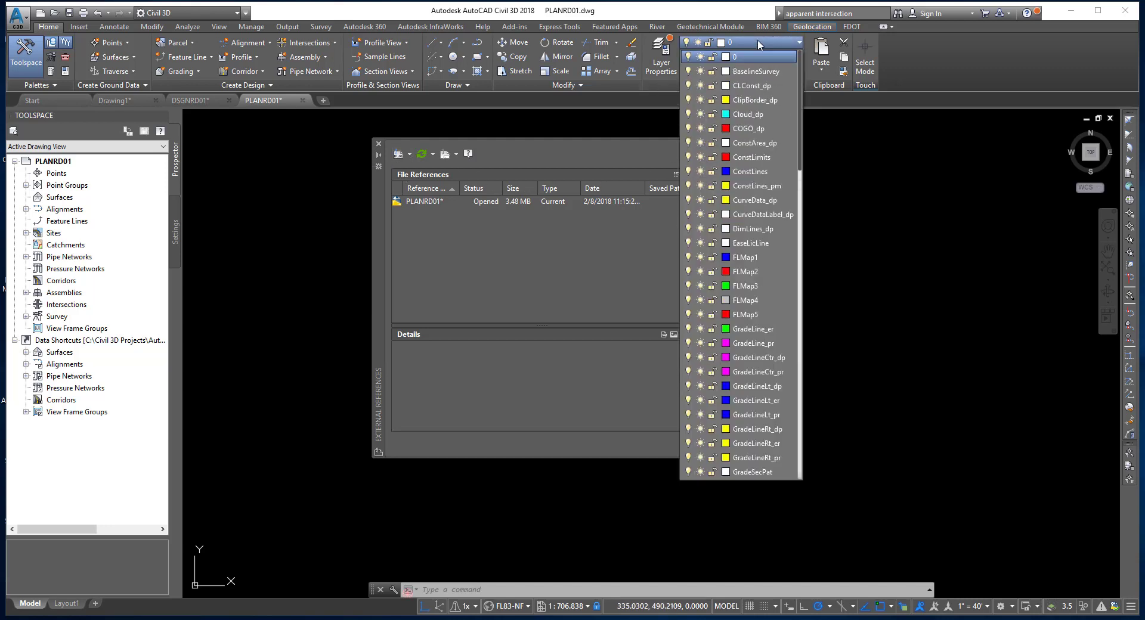
{"action": "scroll", "coordinate": [759, 230], "scroll_direction": "down", "scroll_amount": 3}
{"action": "scroll", "coordinate": [760, 233], "scroll_direction": "down", "scroll_amount": 1}
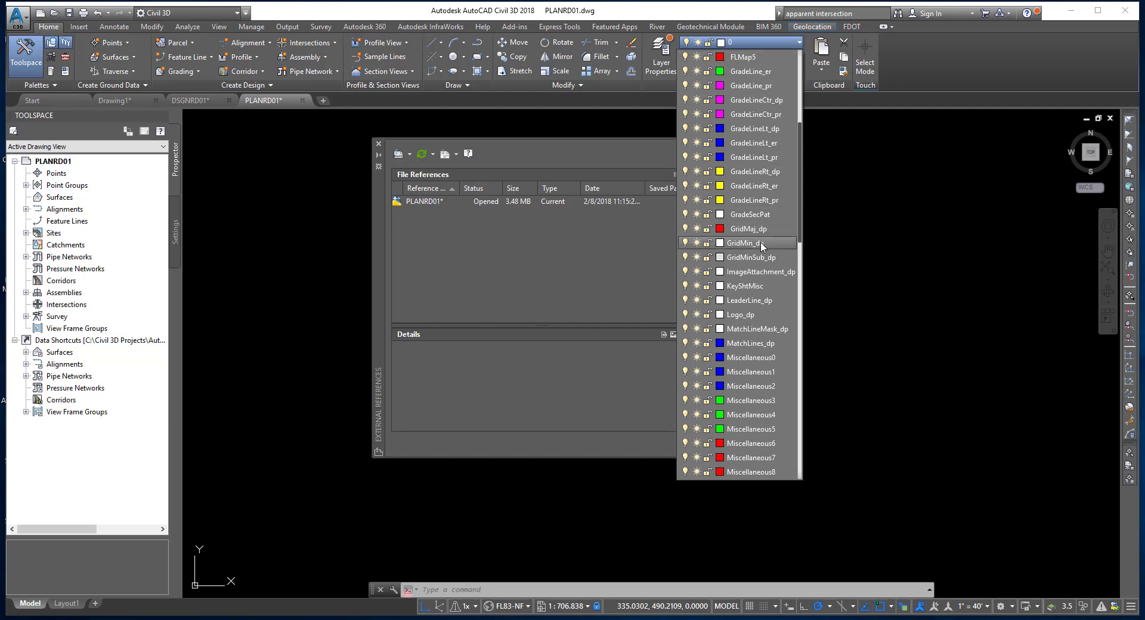
{"action": "key", "text": "End"}
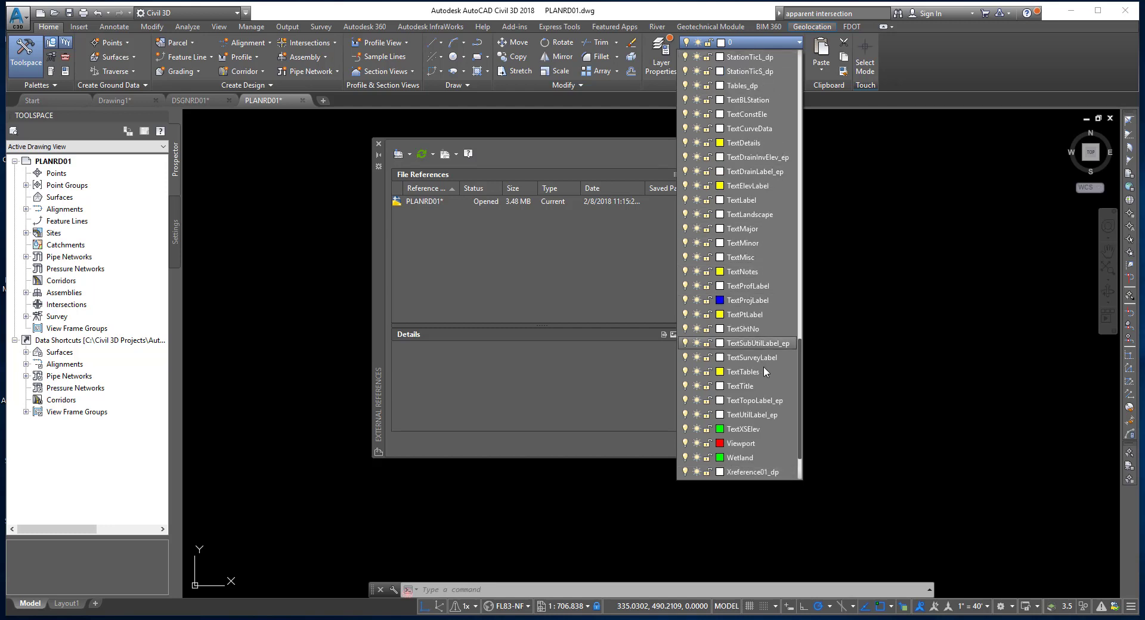
{"action": "scroll", "coordinate": [763, 367], "scroll_direction": "down", "scroll_amount": 2}
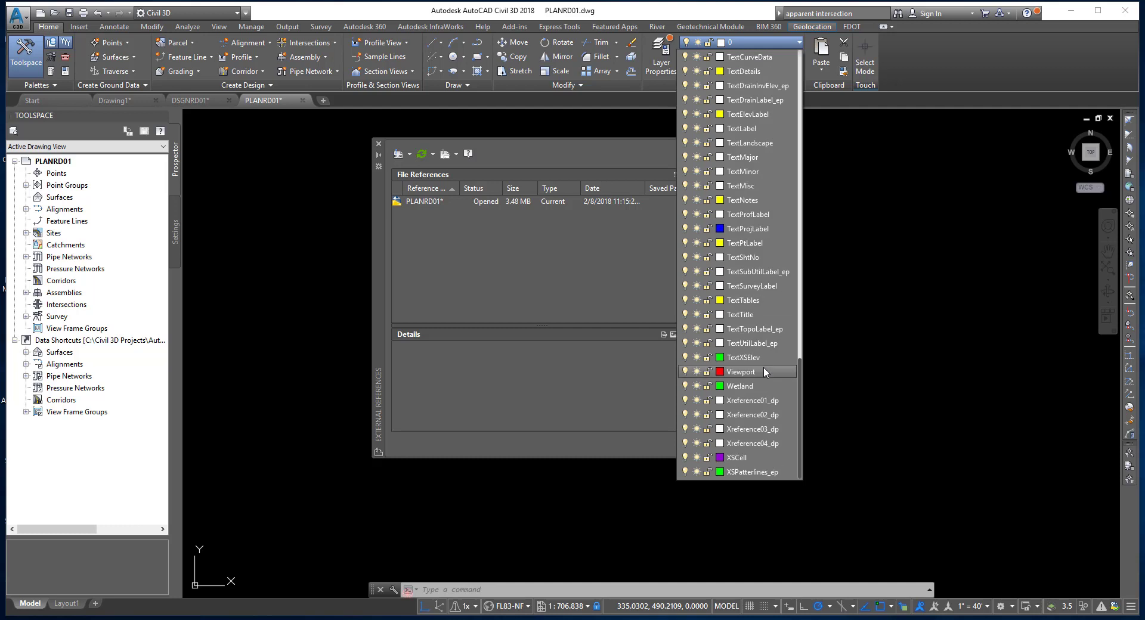
{"action": "left_click", "coordinate": [751, 400]}
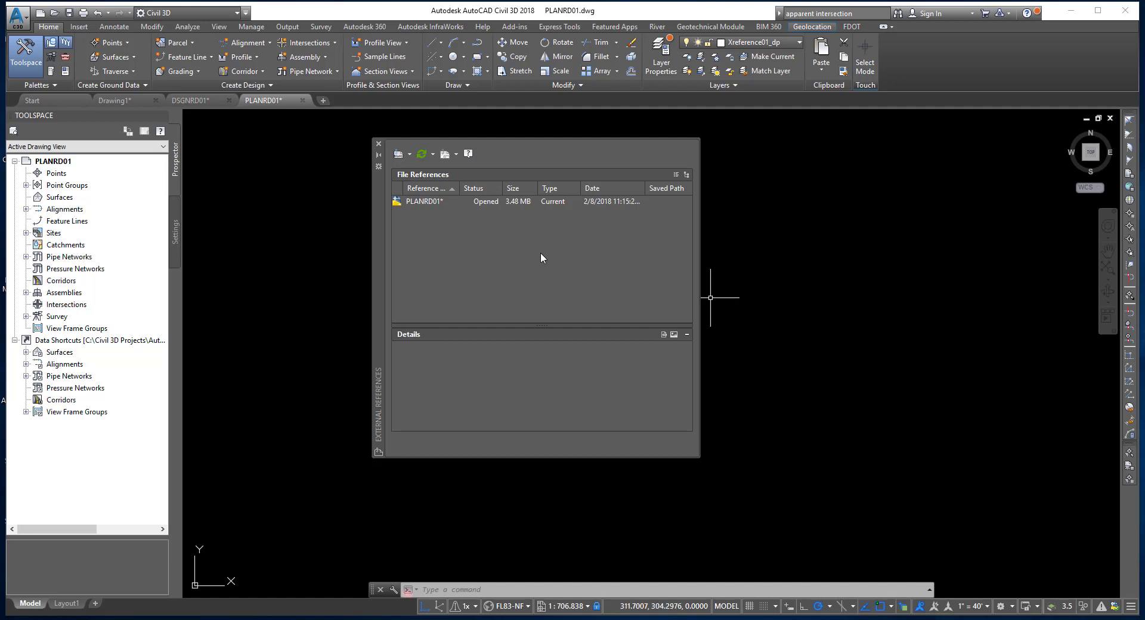
- Attach DSGNRD01 from the roadway folder as an Attachment with a relative path, scale 1.00 and insertion point 0,0,0
{"action": "left_click", "coordinate": [409, 153]}
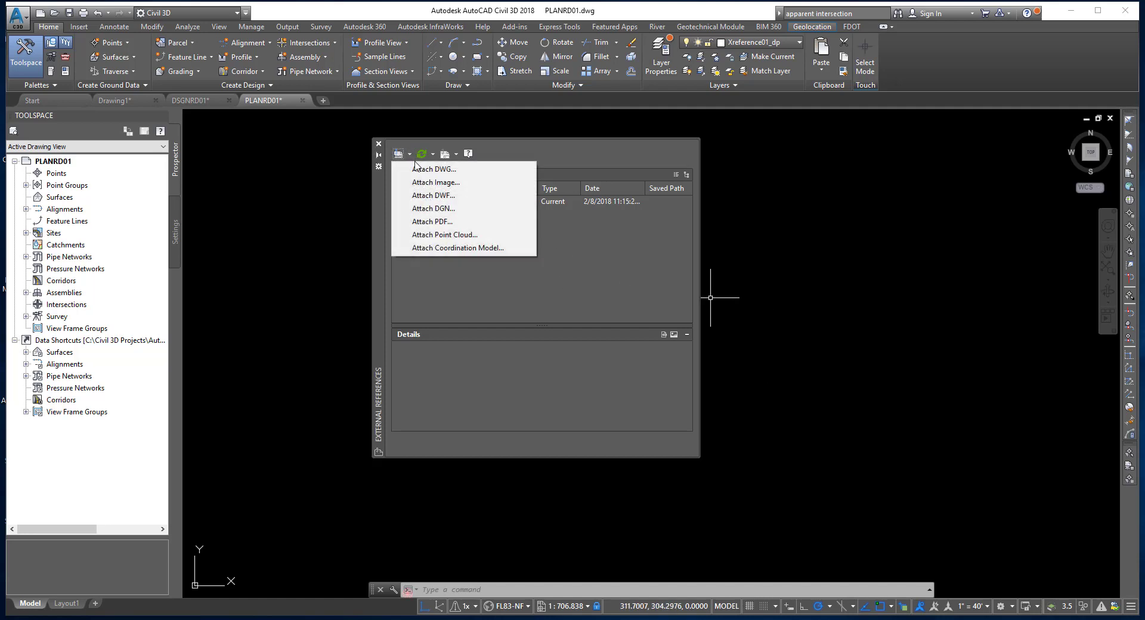
{"action": "left_click", "coordinate": [424, 169]}
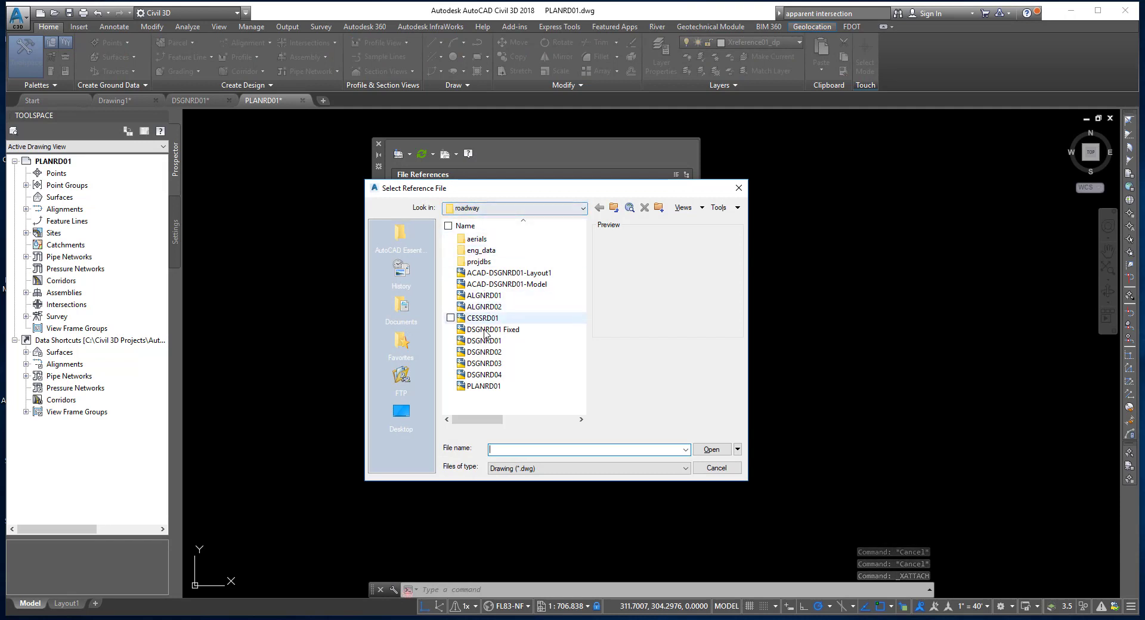
{"action": "left_click", "coordinate": [513, 341]}
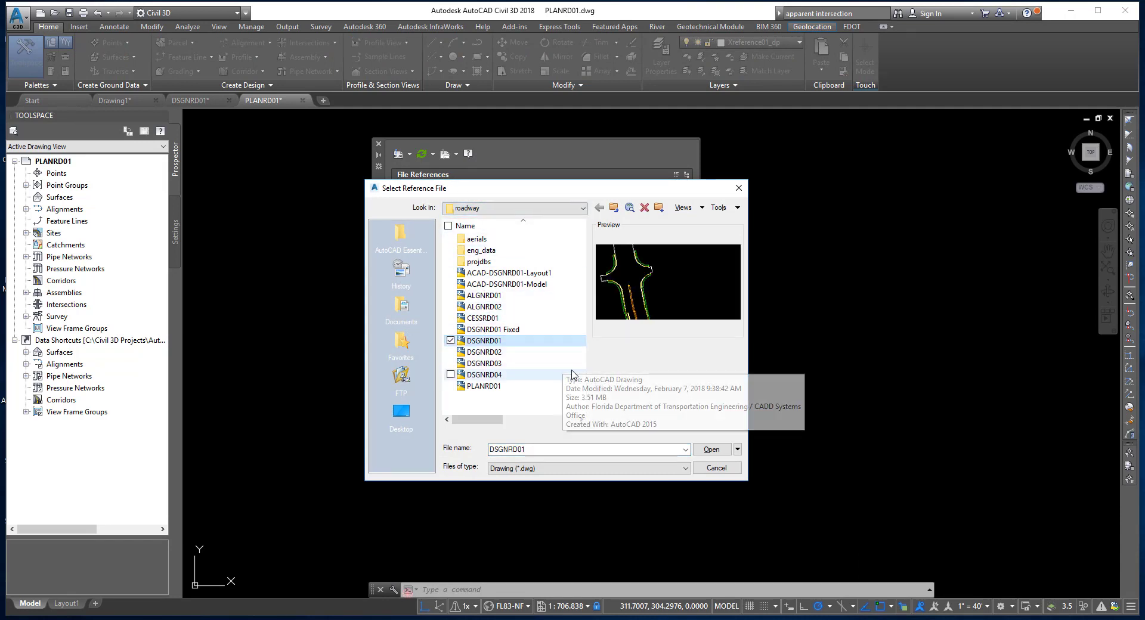
{"action": "left_click", "coordinate": [710, 449]}
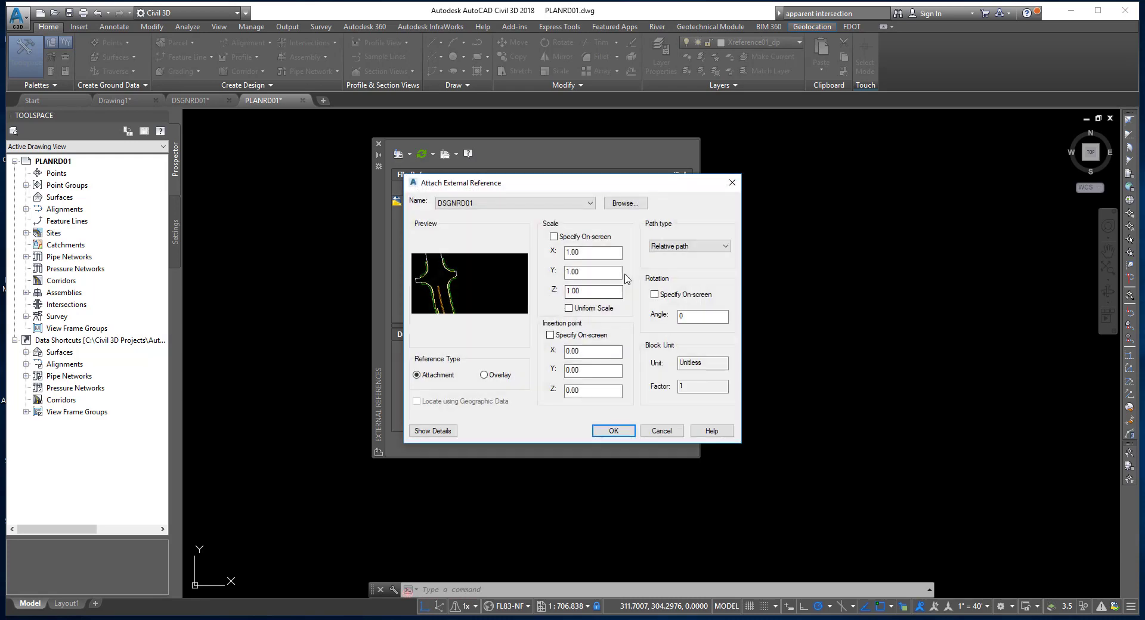
{"action": "left_click_drag", "start_coordinate": [559, 188], "coordinate": [573, 194]}
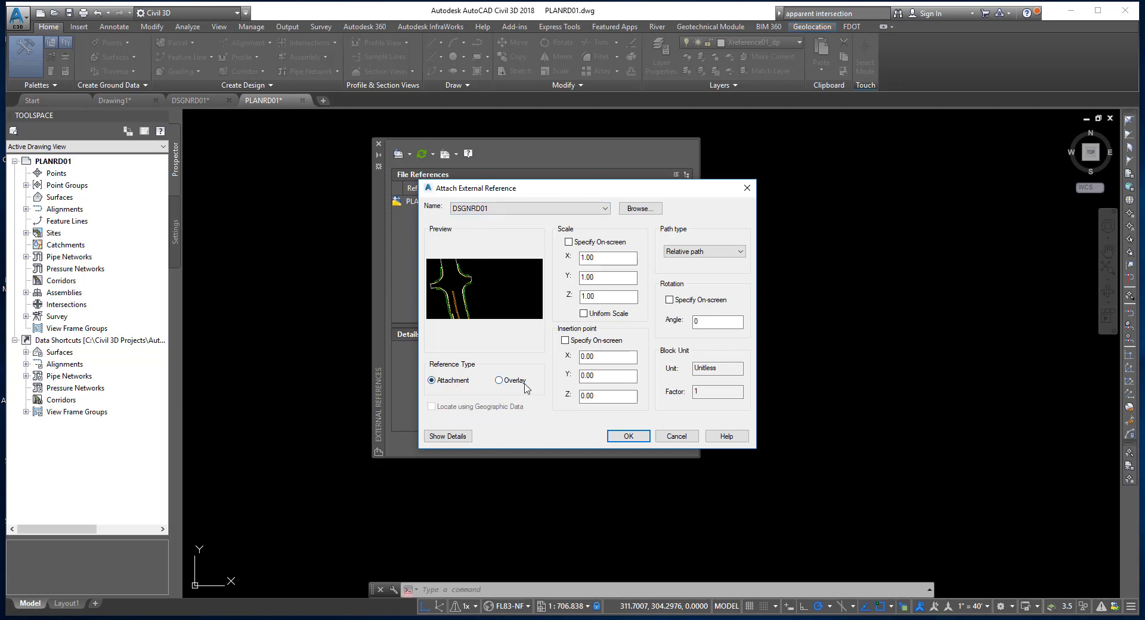
{"action": "left_click", "coordinate": [516, 384]}
{"action": "left_click", "coordinate": [630, 437]}
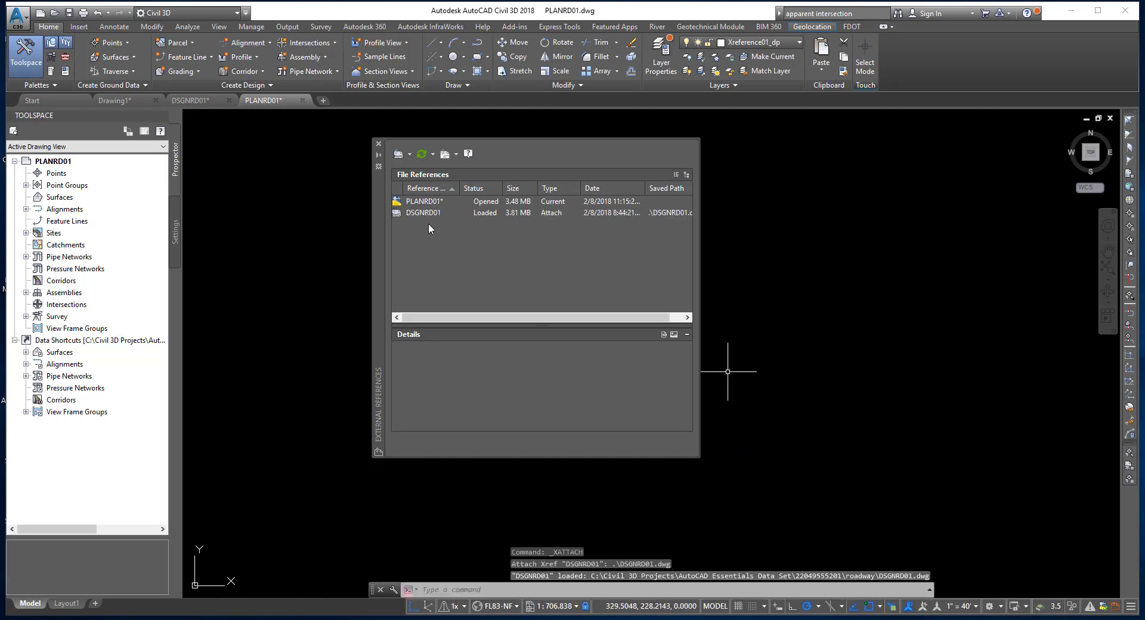
- Review the DSGNRD01 reference's details, including its reference type options and found-at path, and close the external references list
{"action": "left_click", "coordinate": [426, 214]}
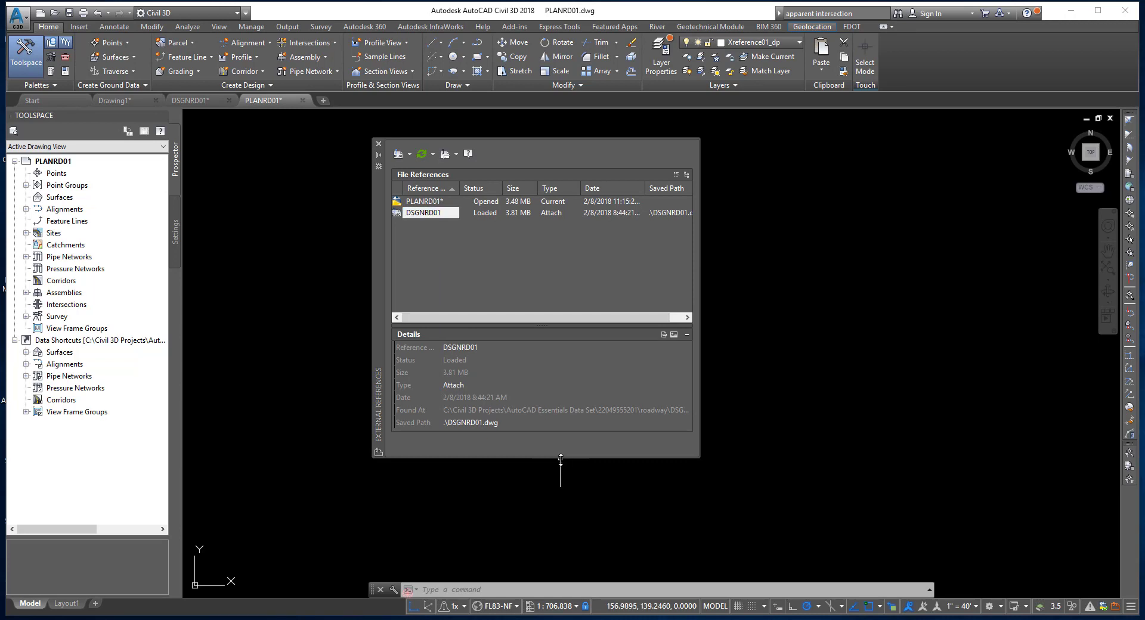
{"action": "left_click_drag", "start_coordinate": [560, 458], "coordinate": [560, 491]}
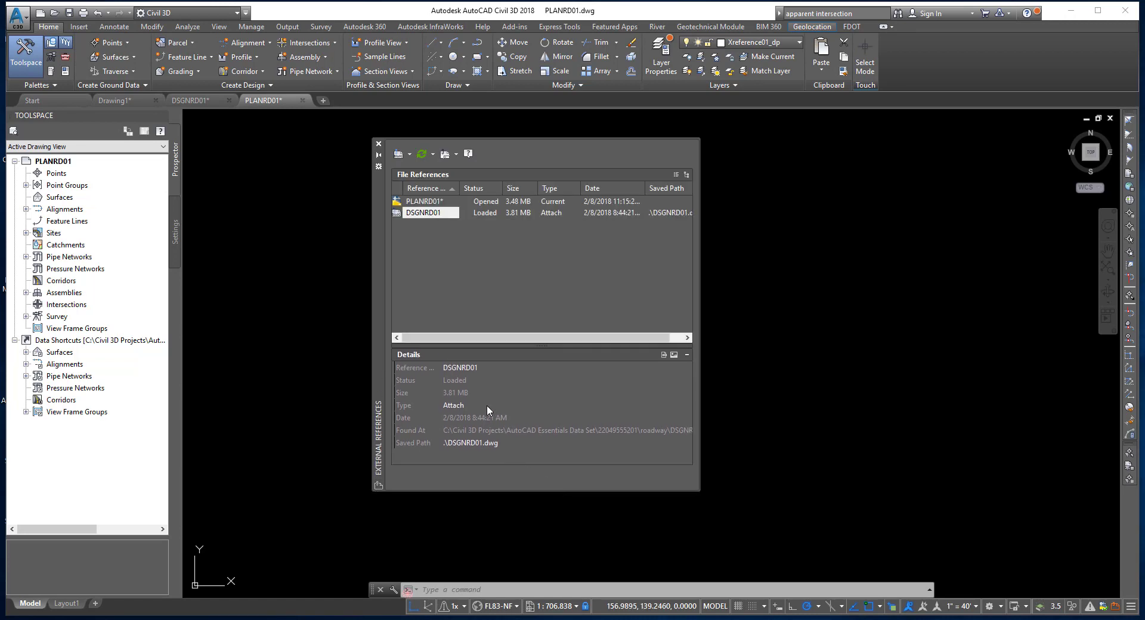
{"action": "left_click", "coordinate": [486, 406]}
{"action": "left_click", "coordinate": [686, 407]}
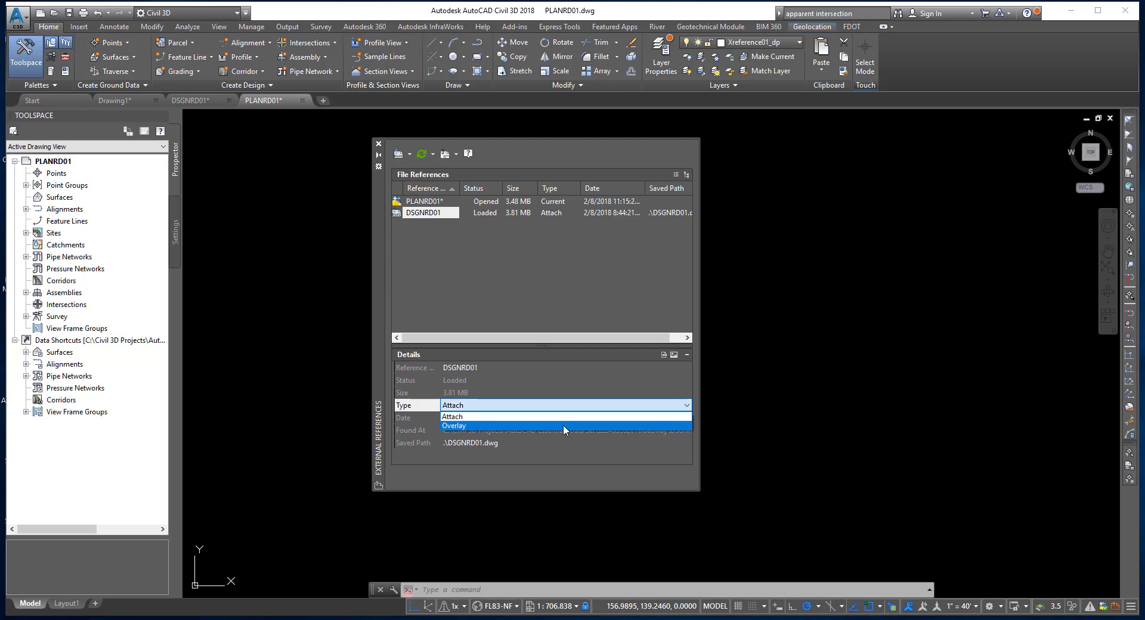
{"action": "left_click", "coordinate": [568, 416]}
{"action": "left_click", "coordinate": [577, 378]}
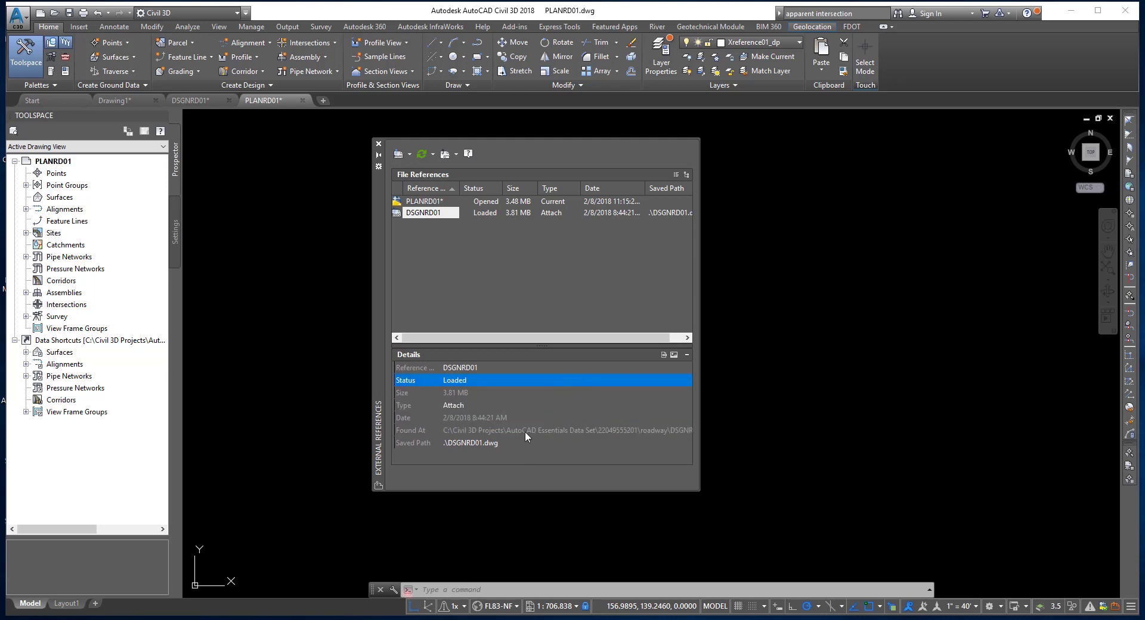
{"action": "left_click", "coordinate": [469, 434]}
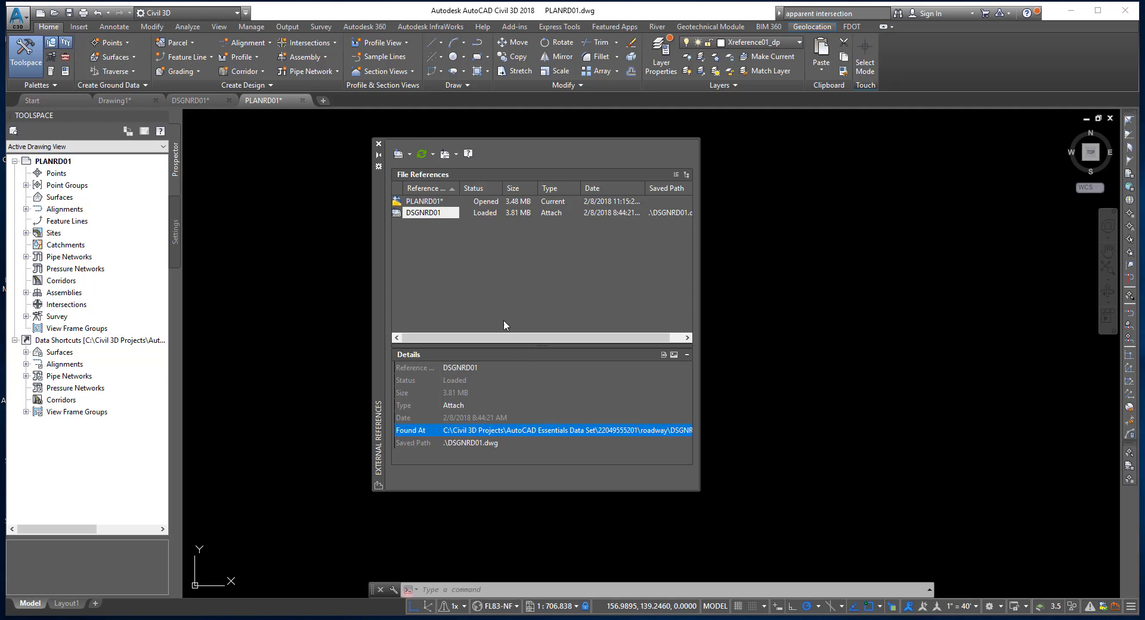
{"action": "left_click", "coordinate": [380, 145]}
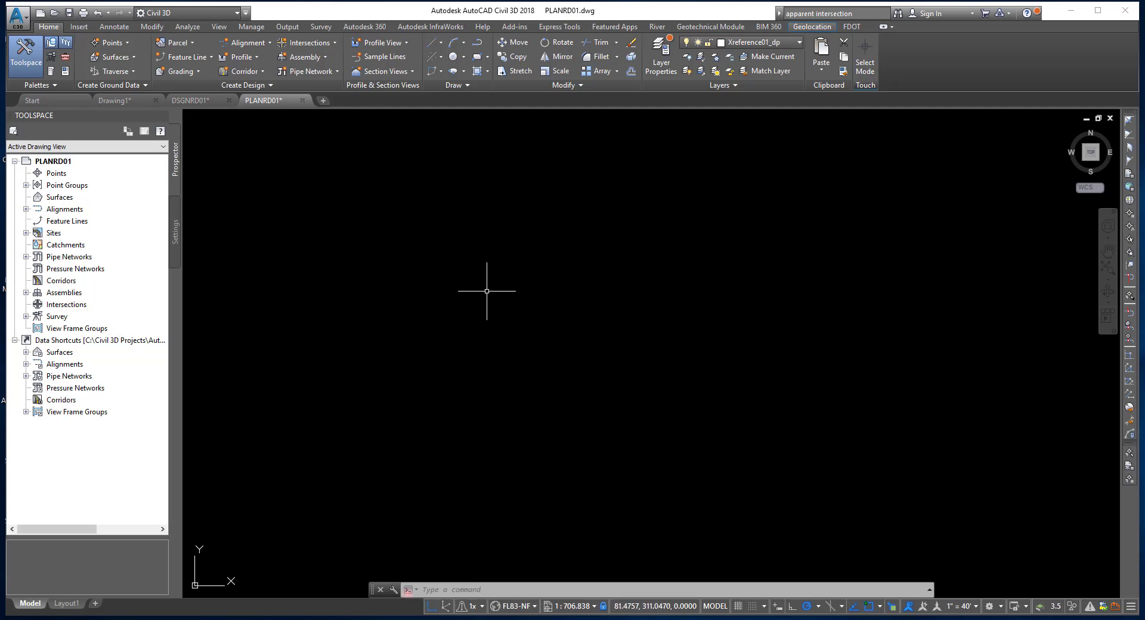
- Zoom to the drawing extents and inspect the attached roadway design linework
{"action": "middle_click", "coordinate": [487, 291]}
{"action": "middle_click", "coordinate": [487, 291]}
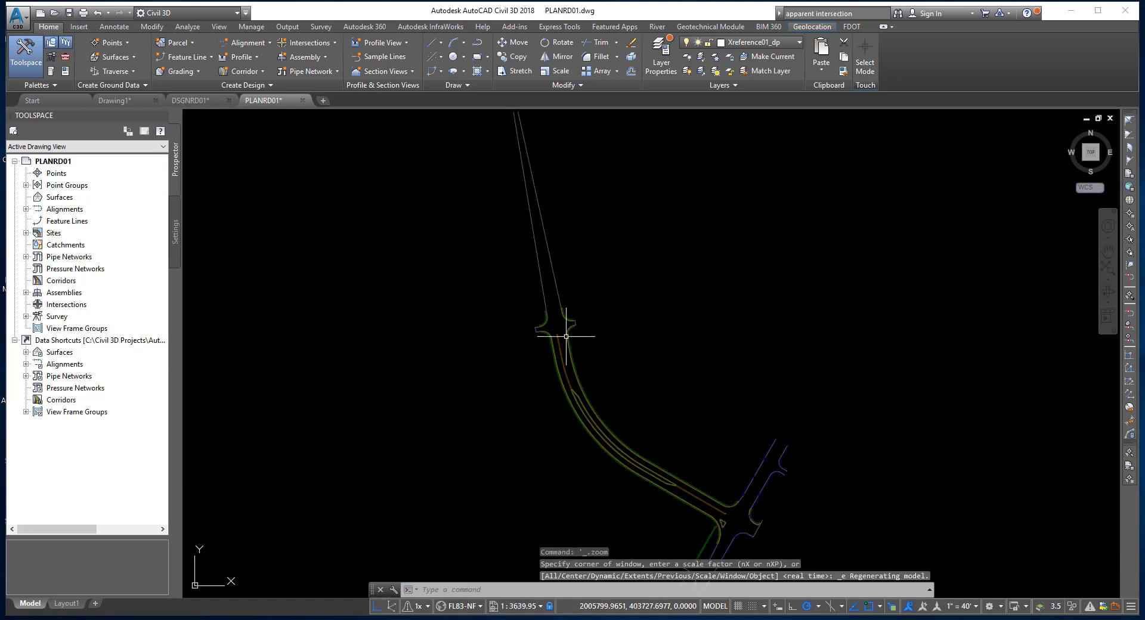
{"action": "mouse_move", "coordinate": [621, 378]}
{"action": "middle_mouse_down"}
{"action": "mouse_move", "coordinate": [530, 276]}
{"action": "mouse_move", "coordinate": [527, 308]}
{"action": "mouse_move", "coordinate": [520, 294]}
{"action": "middle_mouse_up"}
{"action": "scroll", "coordinate": [542, 329], "scroll_direction": "up", "scroll_amount": 3}
{"action": "scroll", "coordinate": [542, 328], "scroll_direction": "down", "scroll_amount": 3}
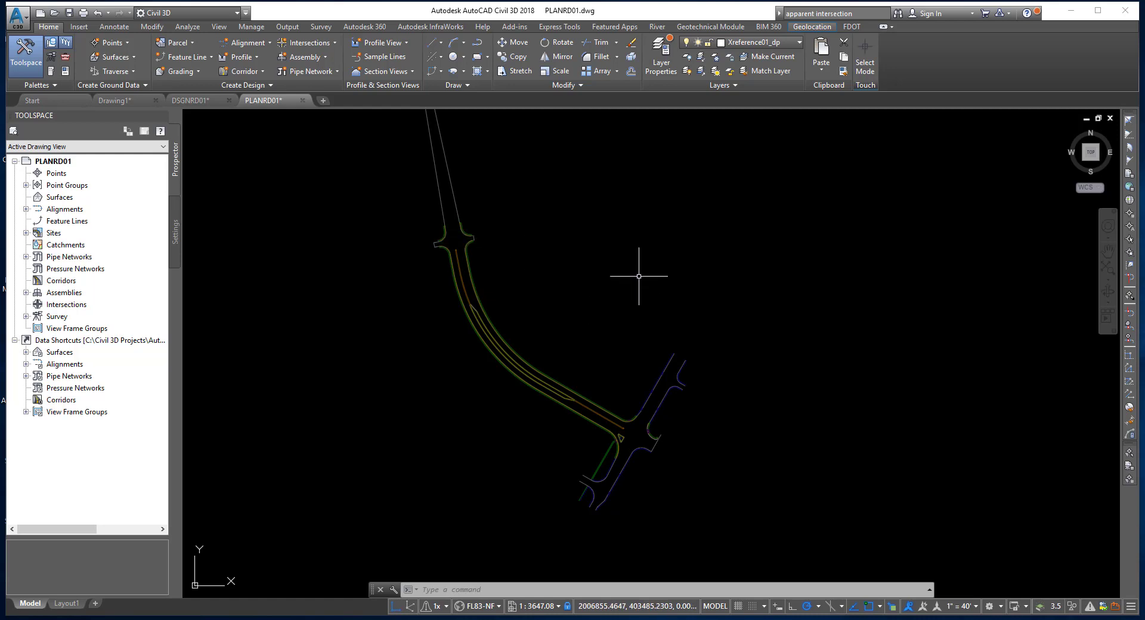
- Make Xreference02_dp the current layer and start attaching a DWG reference from the project's survey folder
{"action": "left_click", "coordinate": [787, 41]}
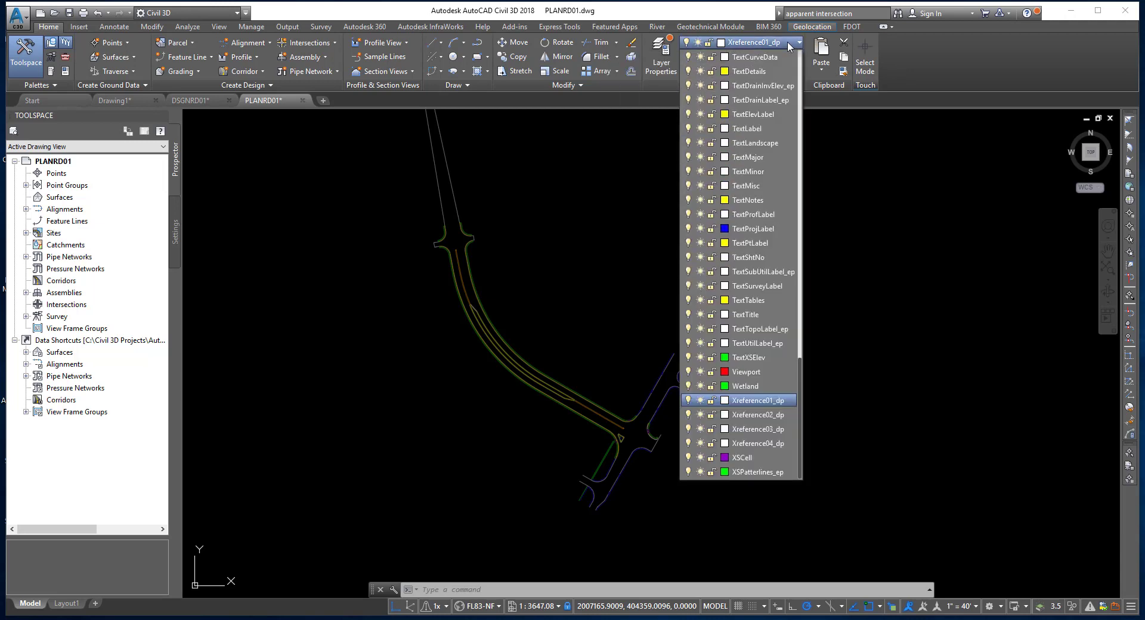
{"action": "left_click", "coordinate": [743, 415]}
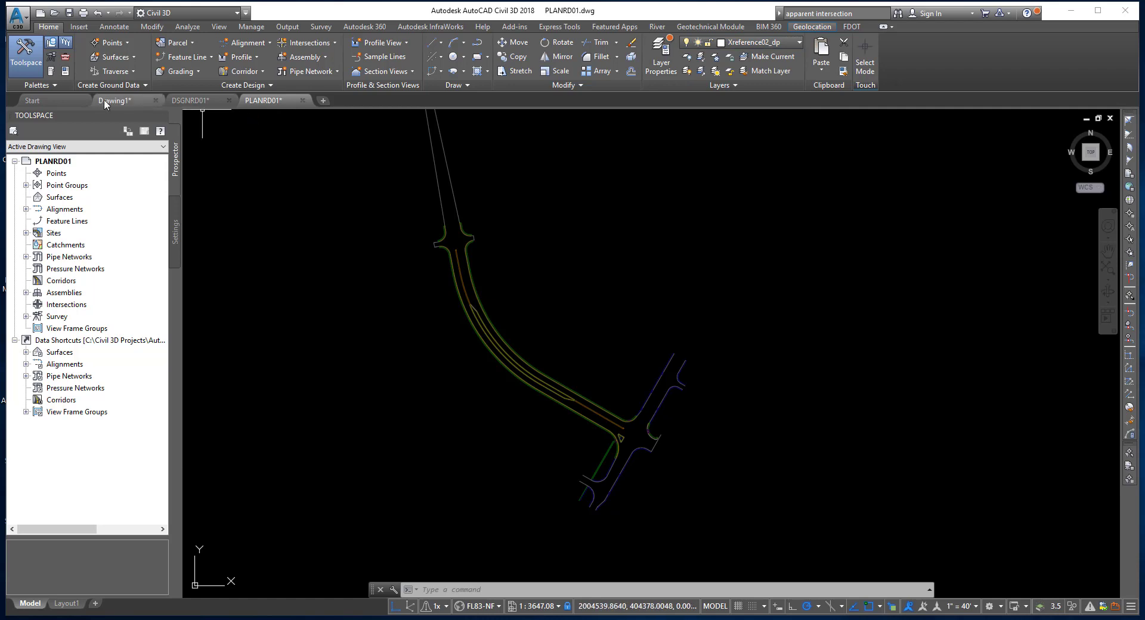
{"action": "left_click", "coordinate": [53, 84]}
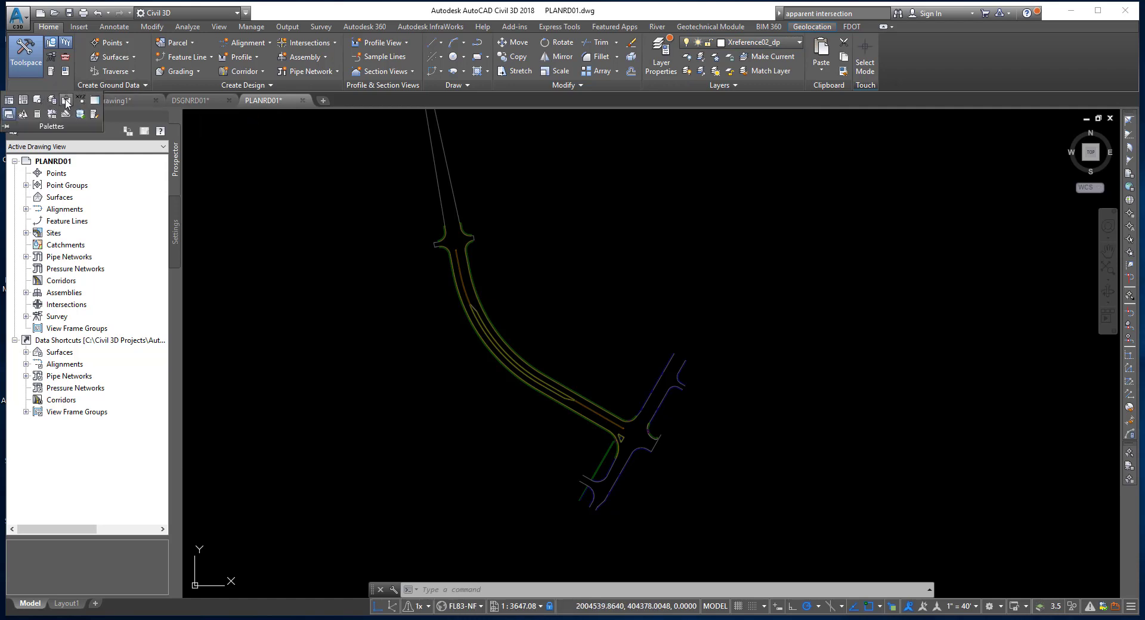
{"action": "left_click", "coordinate": [66, 103]}
{"action": "left_click", "coordinate": [410, 155]}
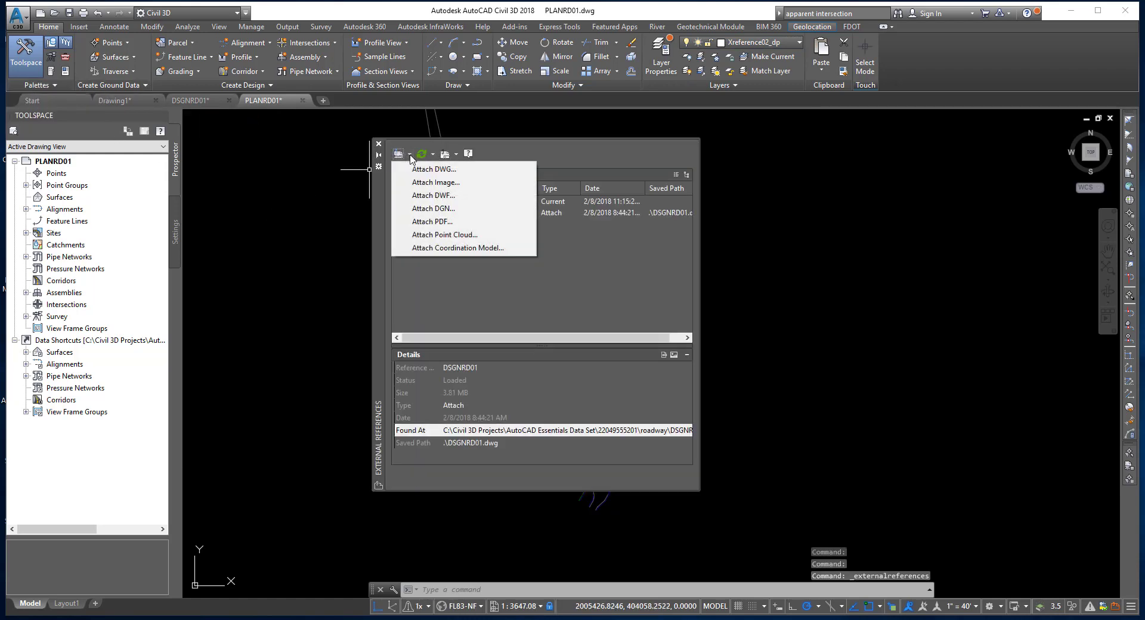
{"action": "left_click", "coordinate": [433, 169]}
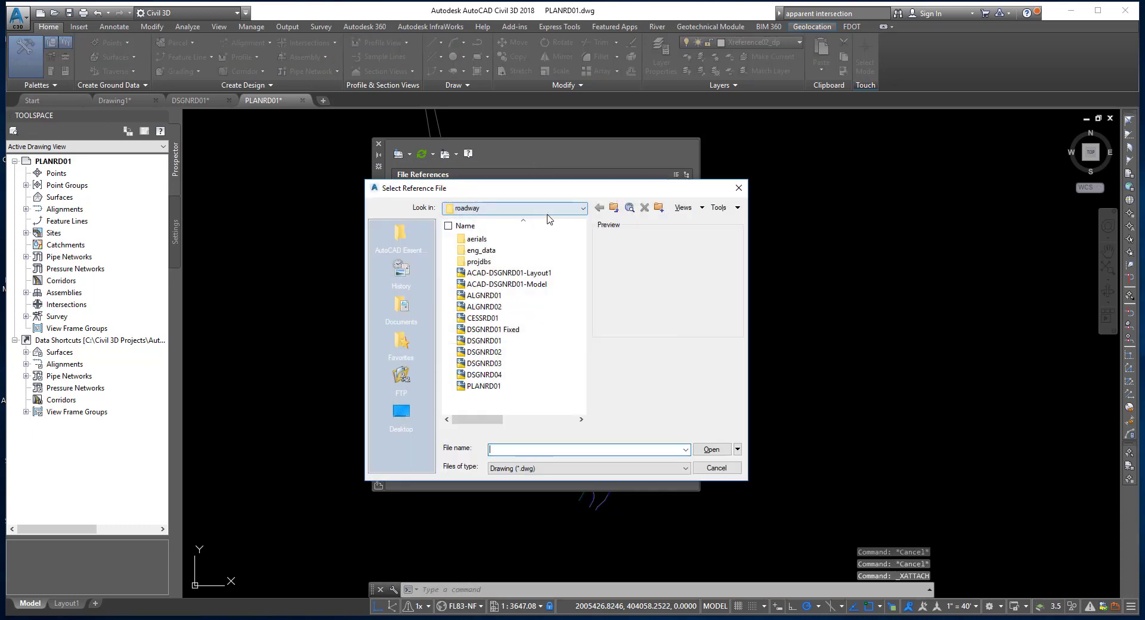
{"action": "left_click", "coordinate": [614, 207]}
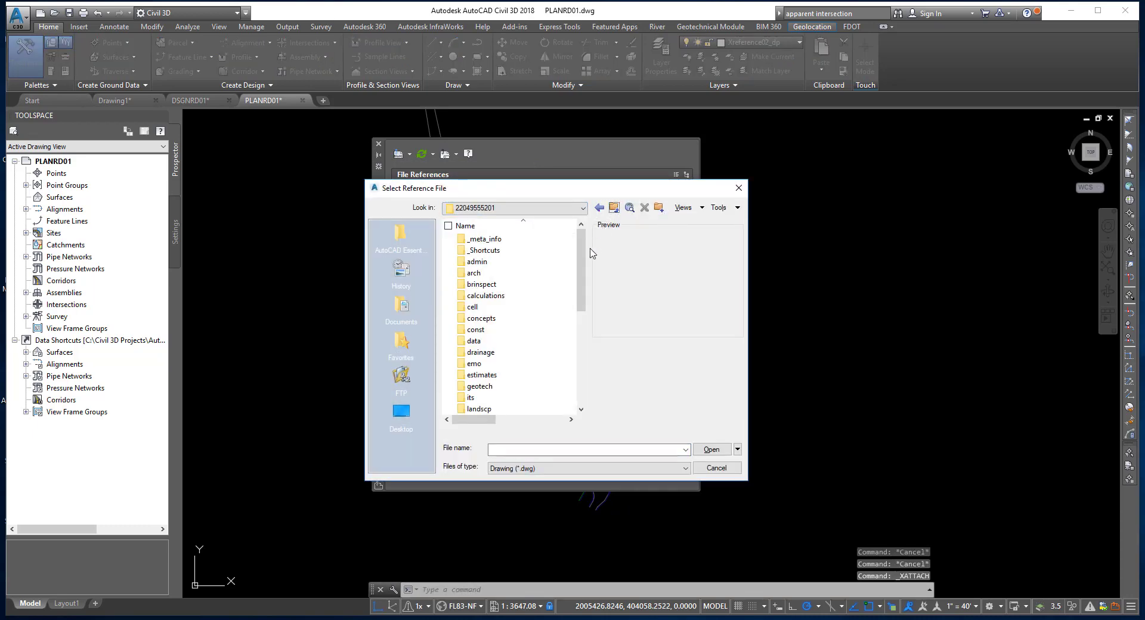
{"action": "left_click_drag", "start_coordinate": [580, 267], "coordinate": [578, 352]}
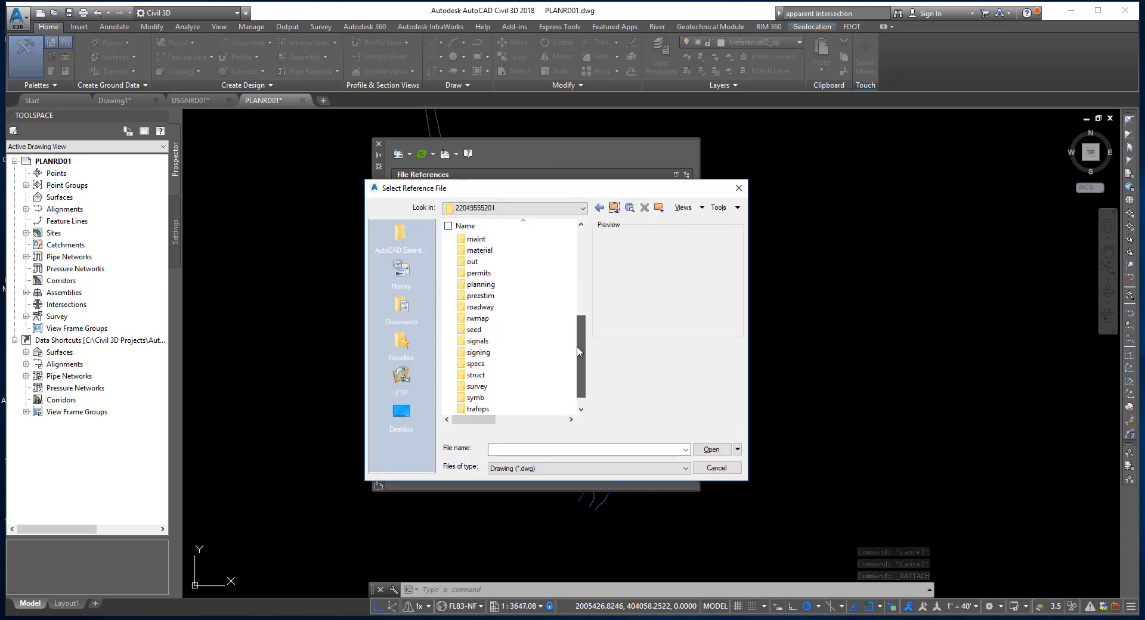
{"action": "double_click", "coordinate": [477, 375]}
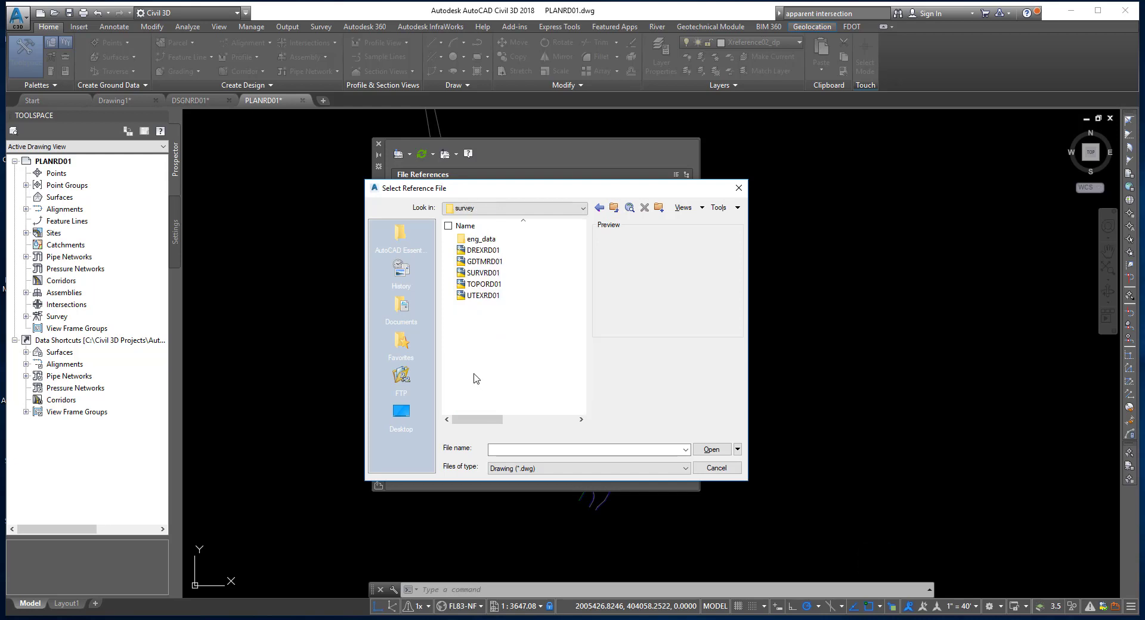
- Attach TOPORD01 from the survey folder as an external reference, using the Attachment type and a relative path
{"action": "left_click", "coordinate": [481, 297]}
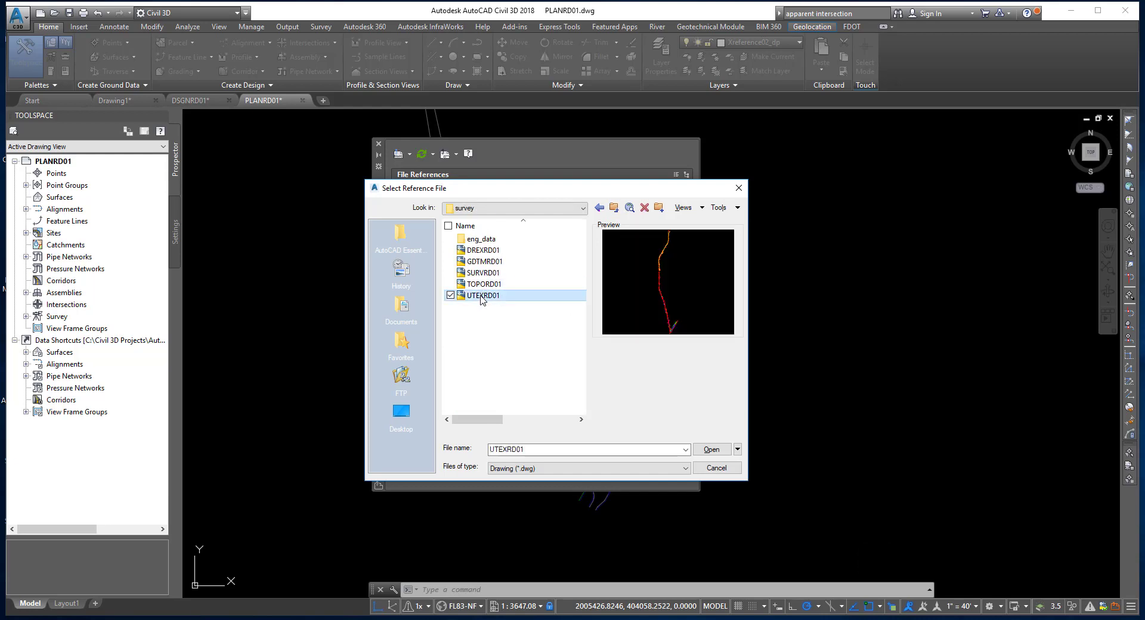
{"action": "left_click", "coordinate": [483, 285]}
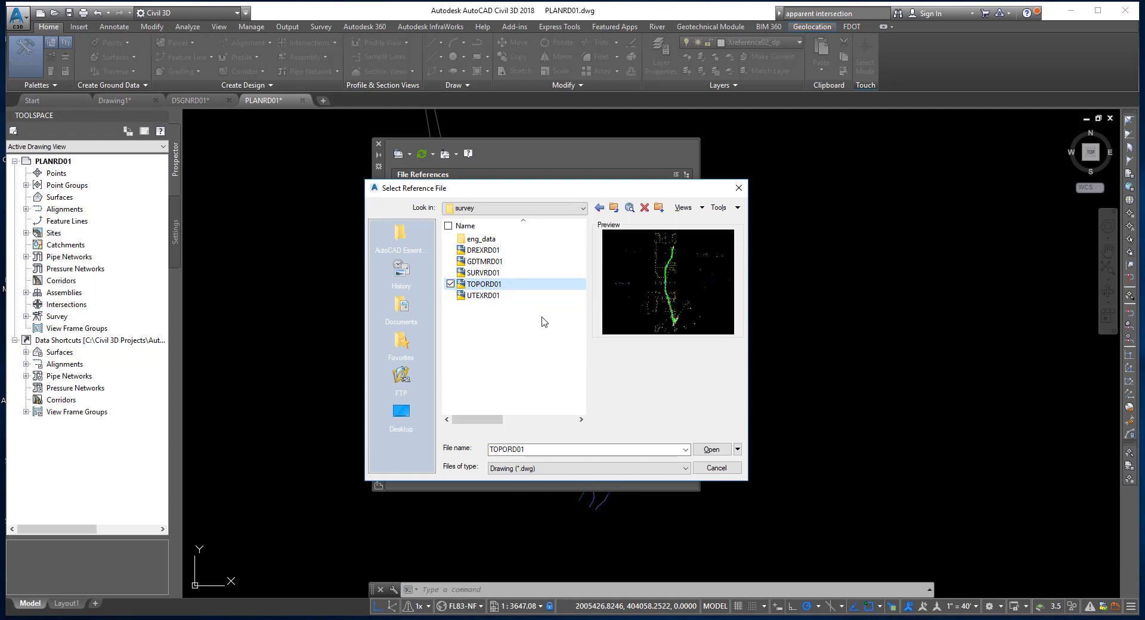
{"action": "left_click", "coordinate": [492, 273]}
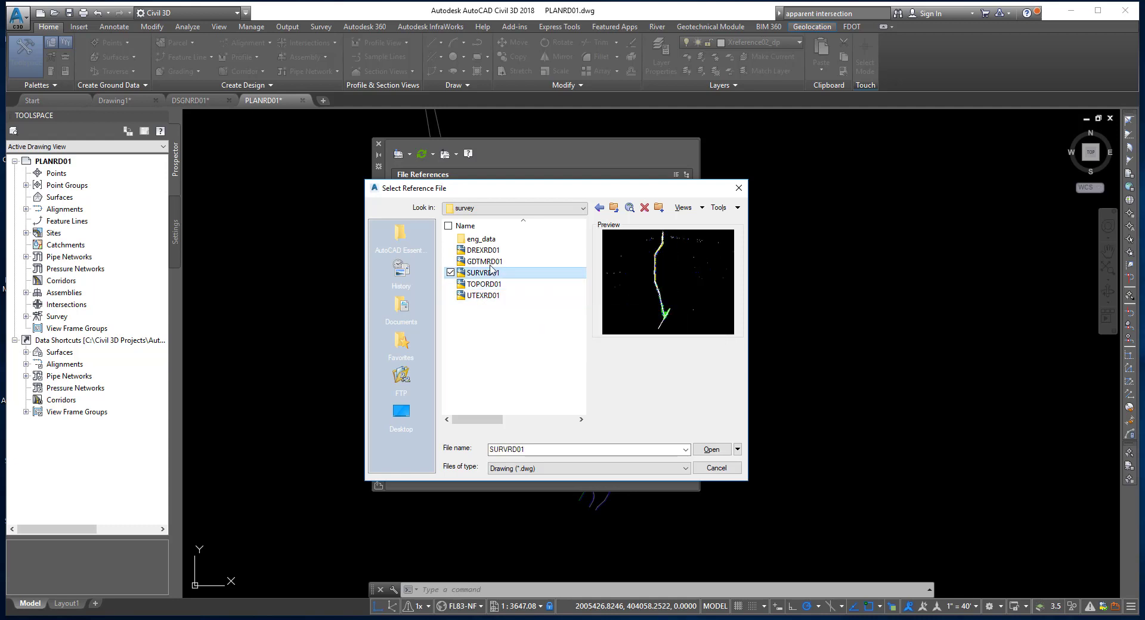
{"action": "left_click", "coordinate": [485, 285]}
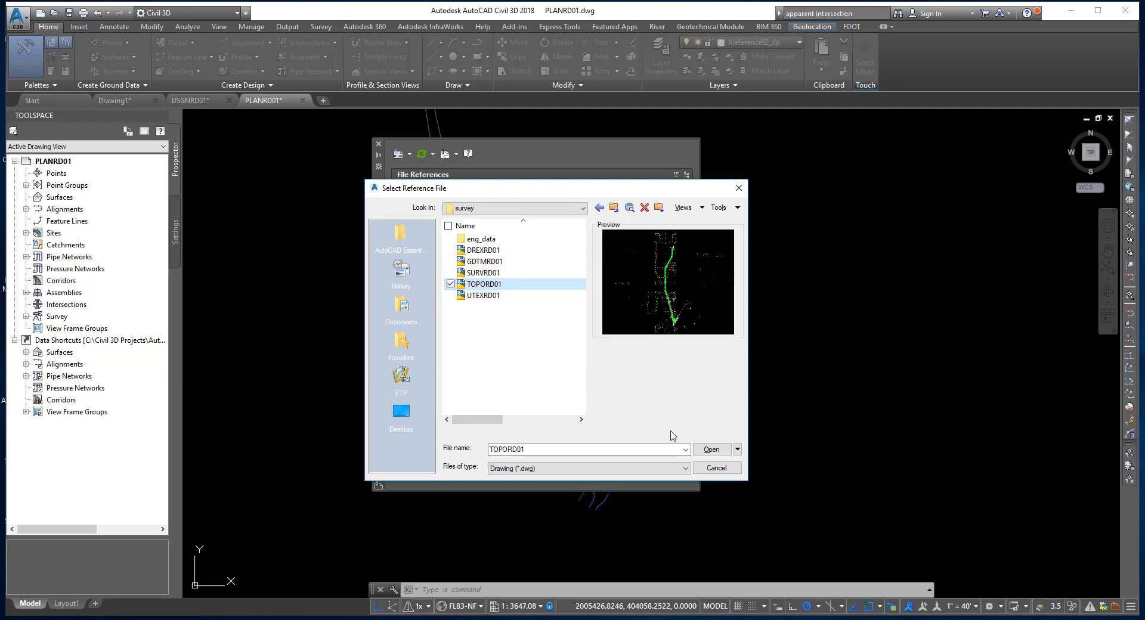
{"action": "left_click", "coordinate": [712, 449]}
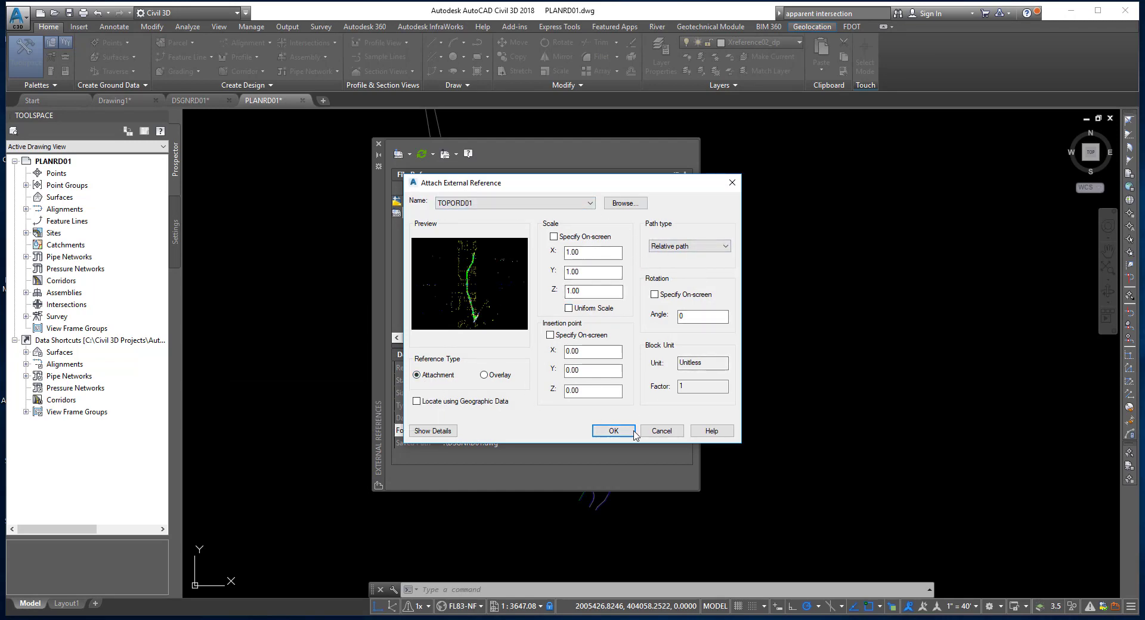
{"action": "left_click", "coordinate": [613, 430]}
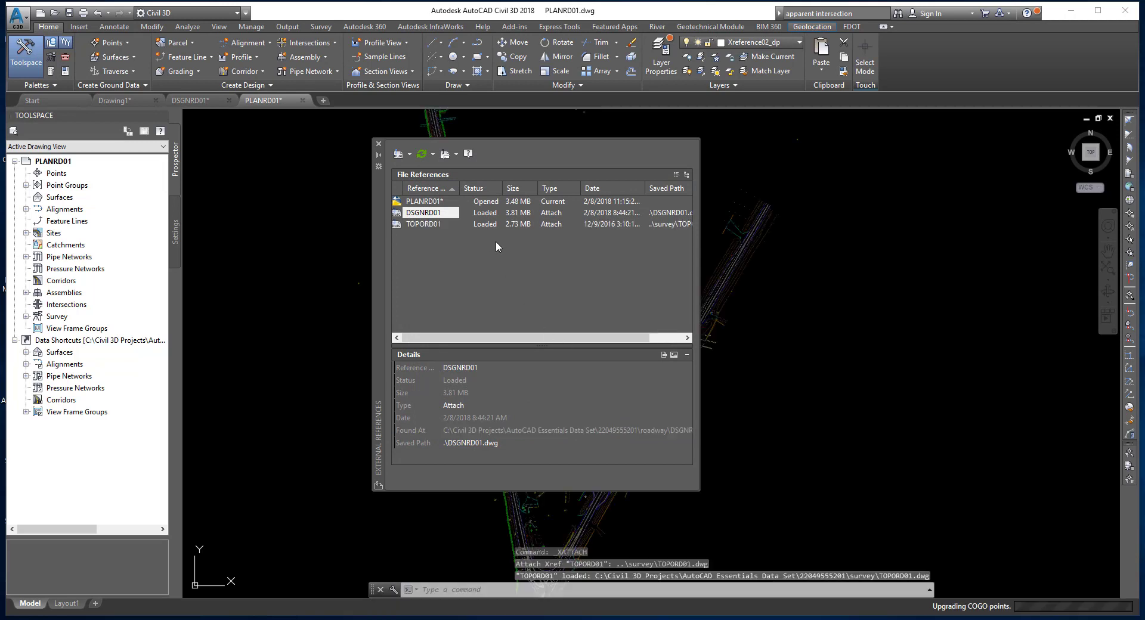
{"action": "left_click", "coordinate": [378, 144]}
- Send the attached TOPORD01 topography reference to the back of the display order, behind the road design linework
{"action": "scroll", "coordinate": [457, 374], "scroll_direction": "up", "scroll_amount": 6}
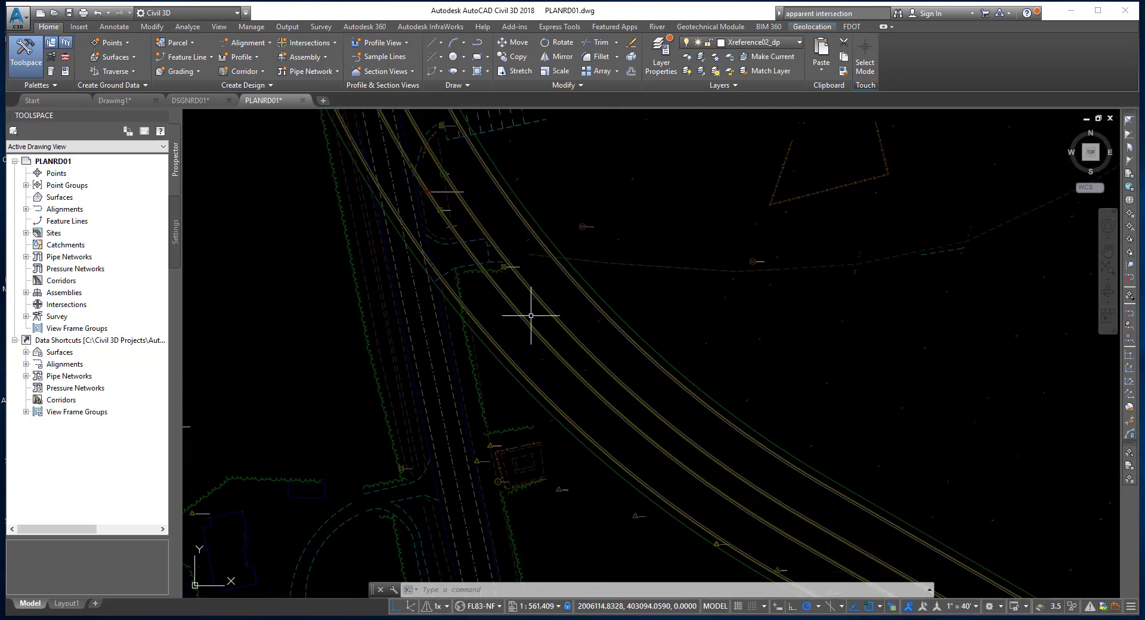
{"action": "scroll", "coordinate": [554, 310], "scroll_direction": "up", "scroll_amount": 3}
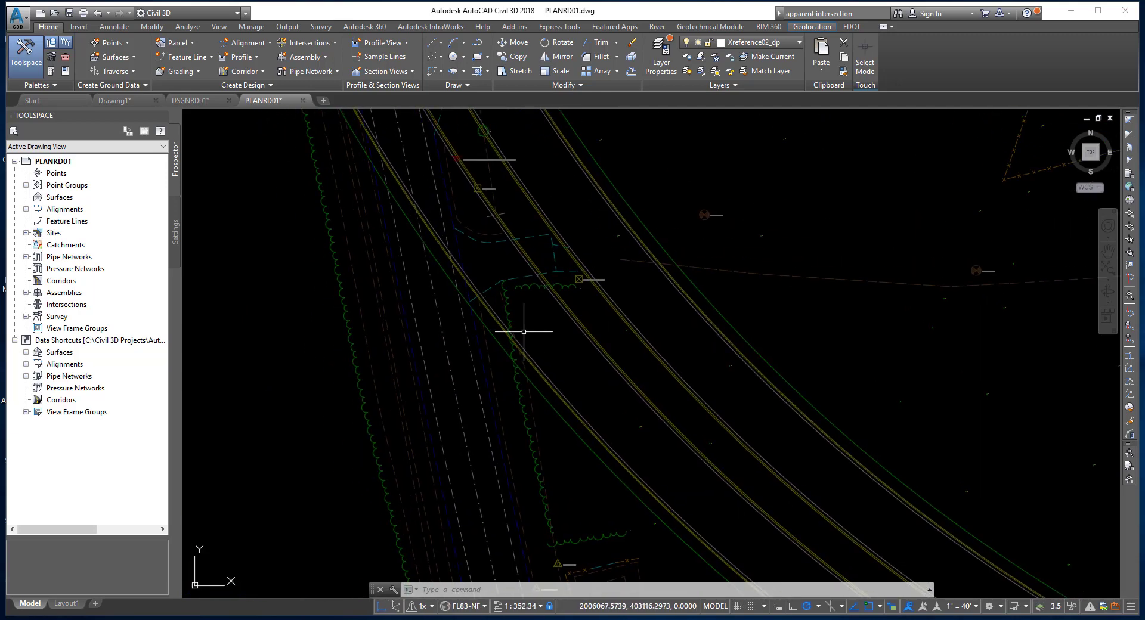
{"action": "middle_click_drag", "start_coordinate": [524, 333], "coordinate": [609, 337]}
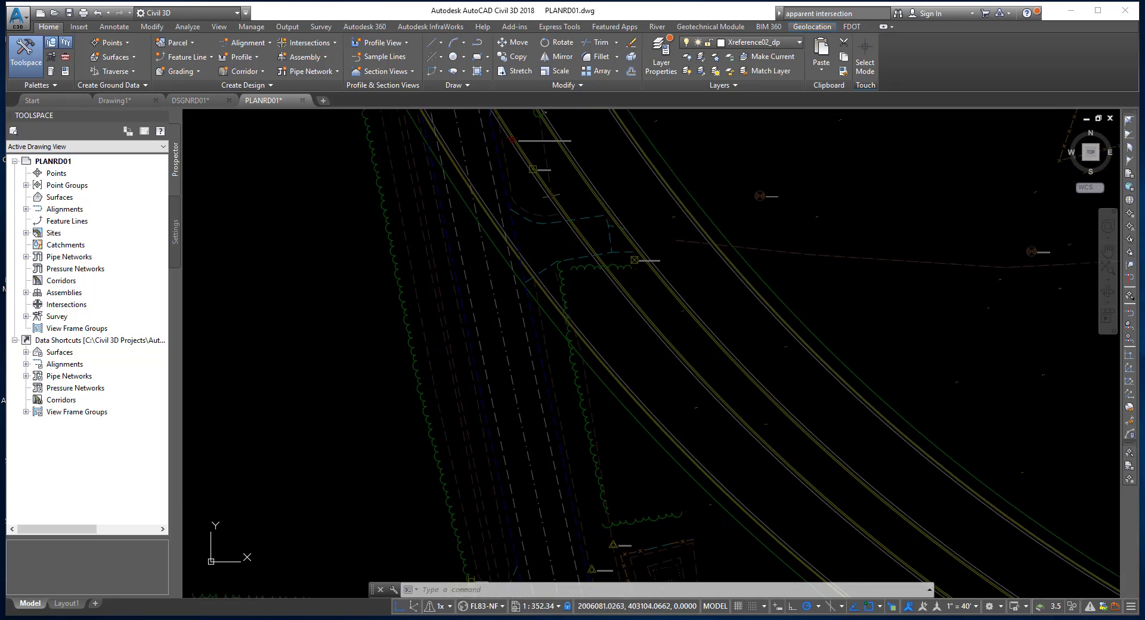
{"action": "left_click", "coordinate": [576, 382]}
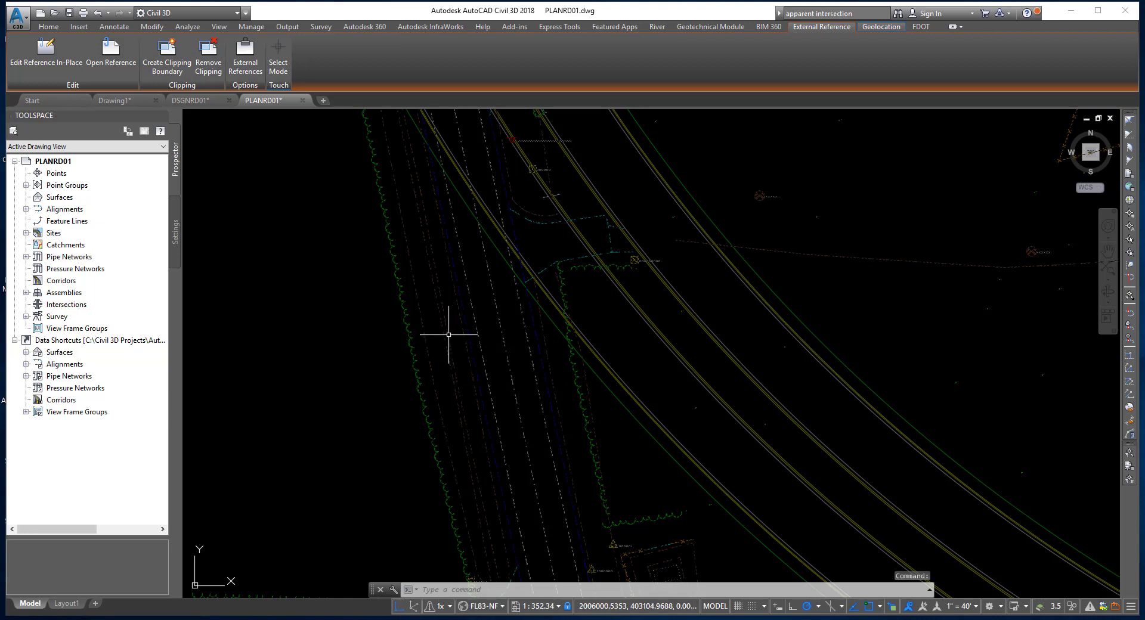
{"action": "right_click", "coordinate": [349, 262]}
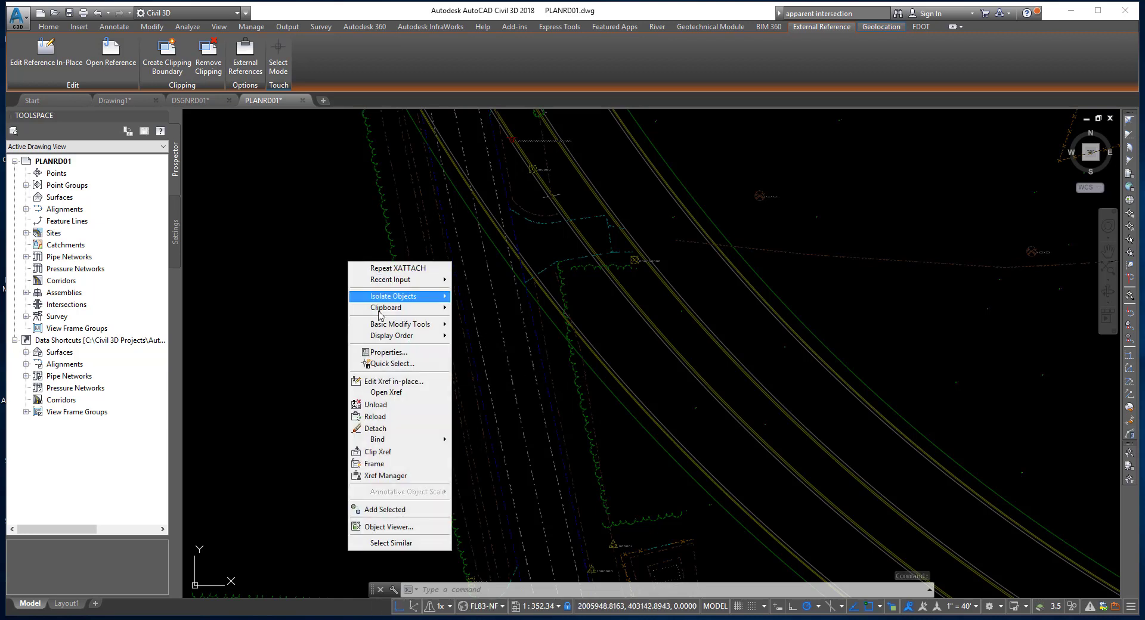
{"action": "mouse_move", "coordinate": [392, 337]}
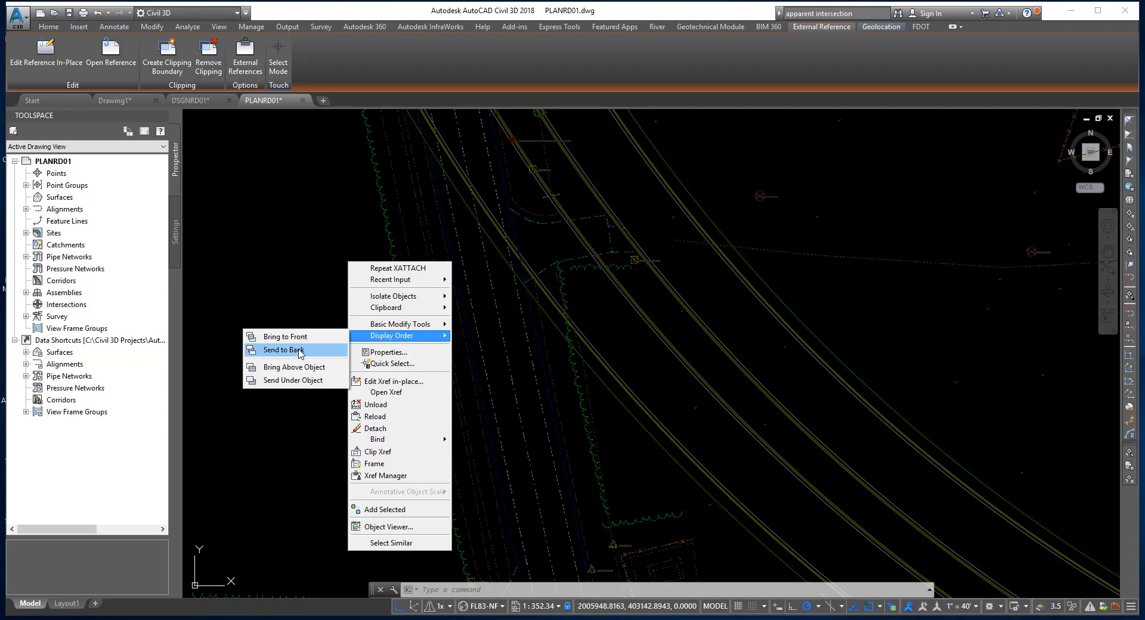
{"action": "left_click", "coordinate": [284, 350]}
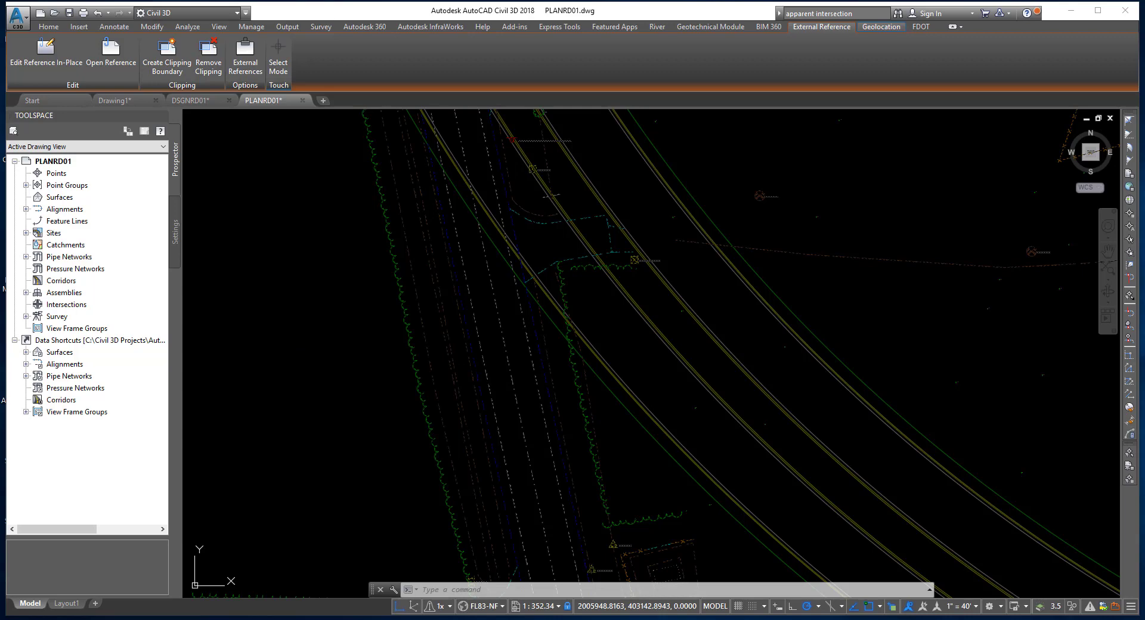
{"action": "key", "text": "Escape"}
{"action": "key", "text": "Escape"}
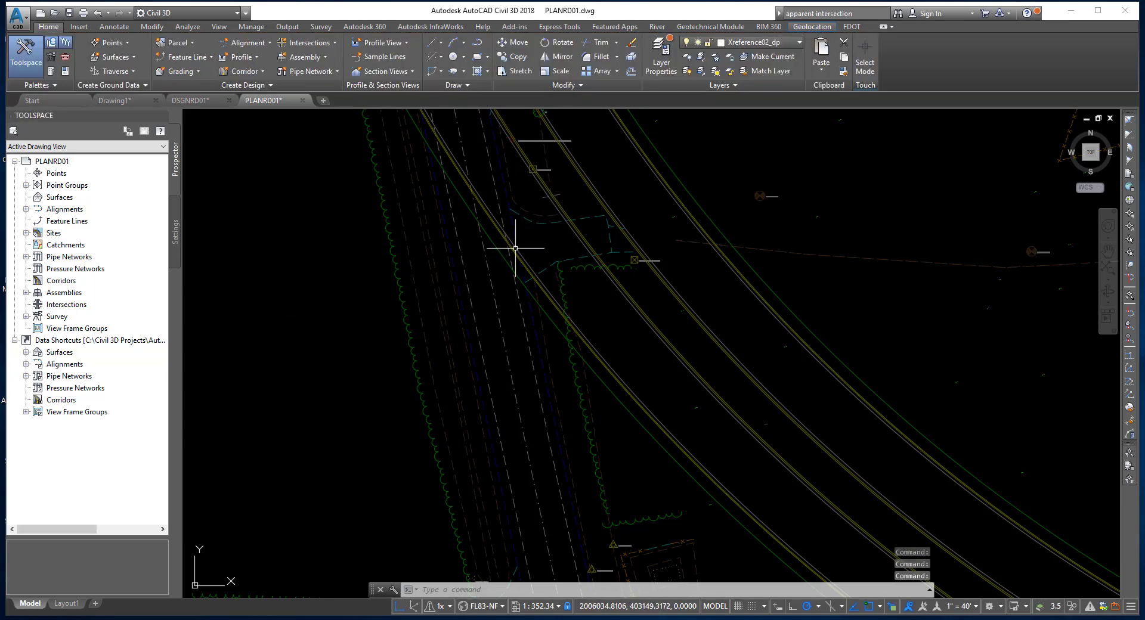
- Switch from model space to the empty Layout1 sheet
{"action": "scroll", "coordinate": [513, 249], "scroll_direction": "down", "scroll_amount": 8}
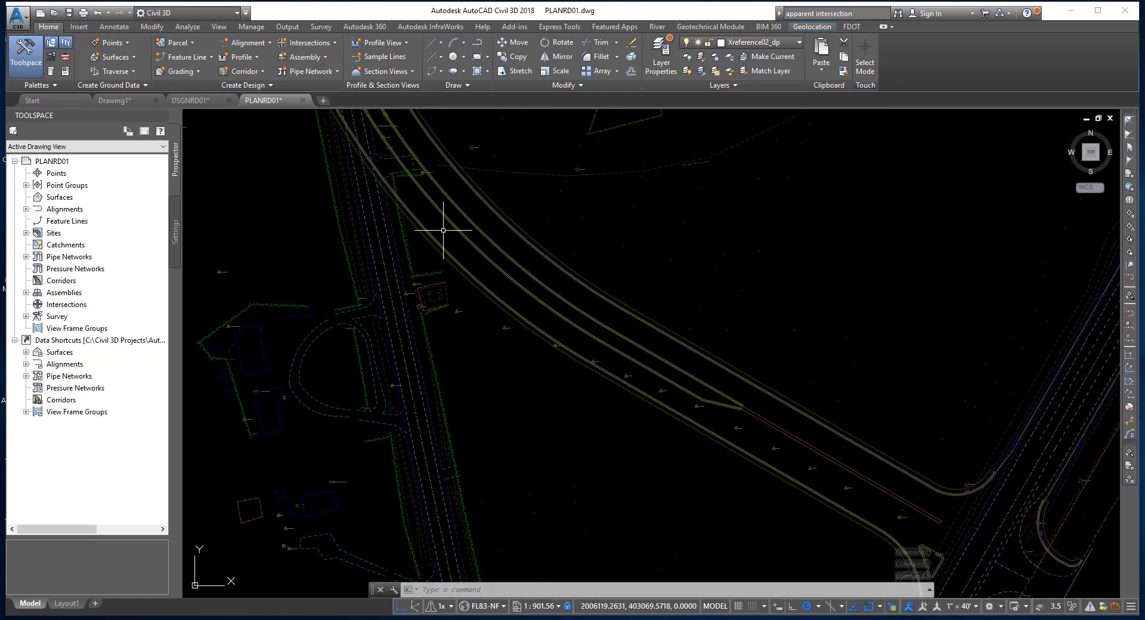
{"action": "mouse_move", "coordinate": [460, 237]}
{"action": "middle_mouse_down"}
{"action": "mouse_move", "coordinate": [476, 297]}
{"action": "mouse_move", "coordinate": [462, 402]}
{"action": "mouse_move", "coordinate": [447, 288]}
{"action": "mouse_move", "coordinate": [437, 351]}
{"action": "middle_mouse_up"}
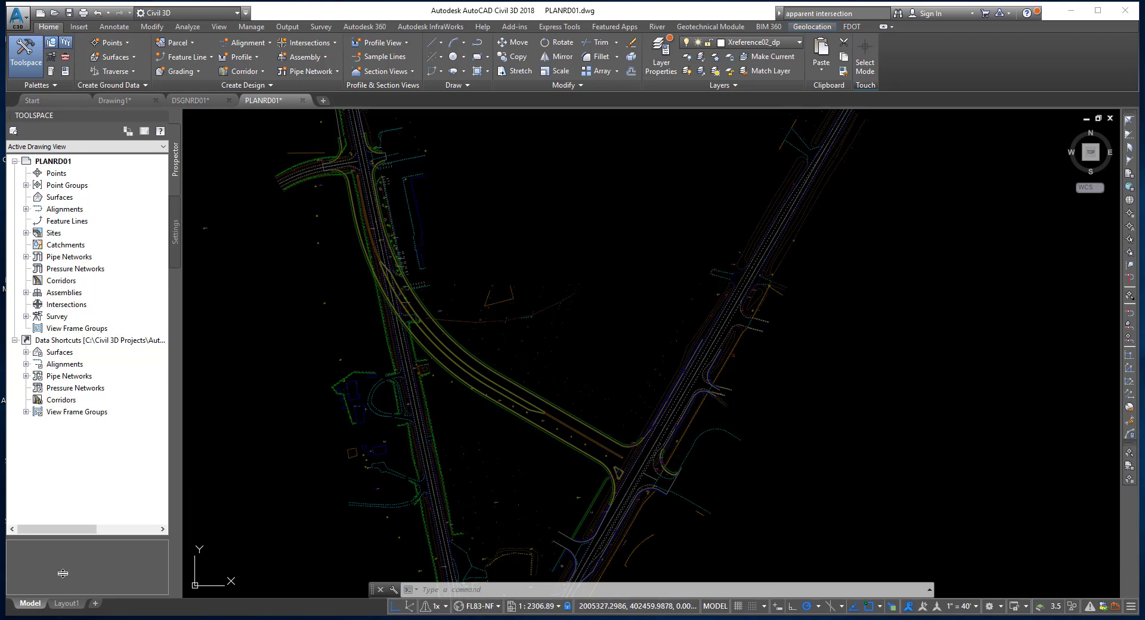
{"action": "left_click", "coordinate": [66, 604]}
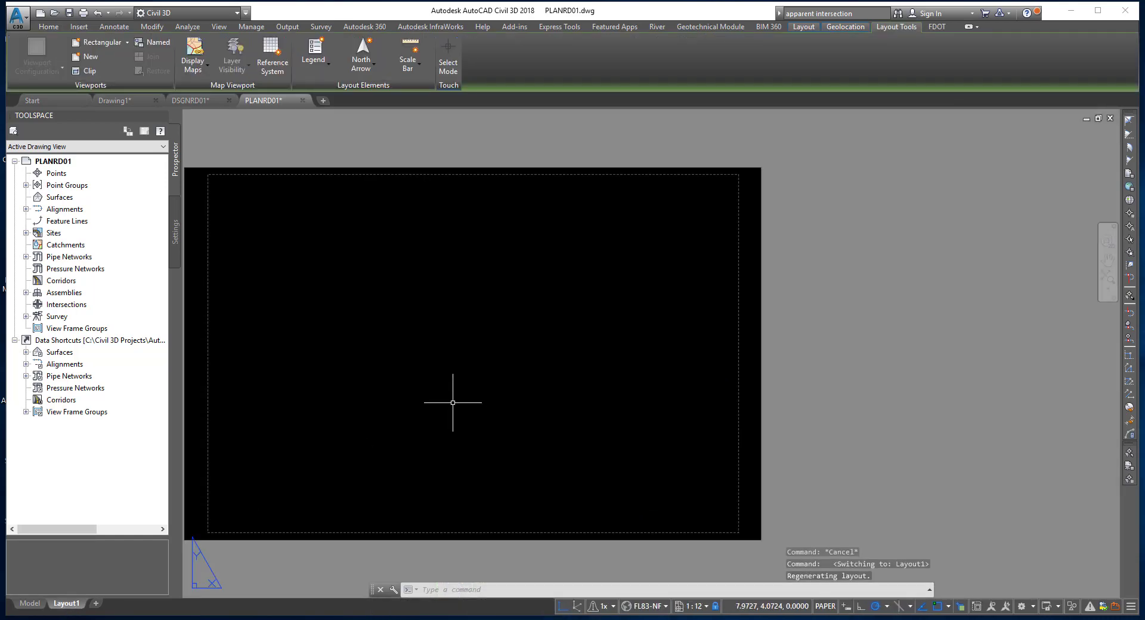
{"action": "middle_click_drag", "start_coordinate": [570, 393], "coordinate": [599, 390]}
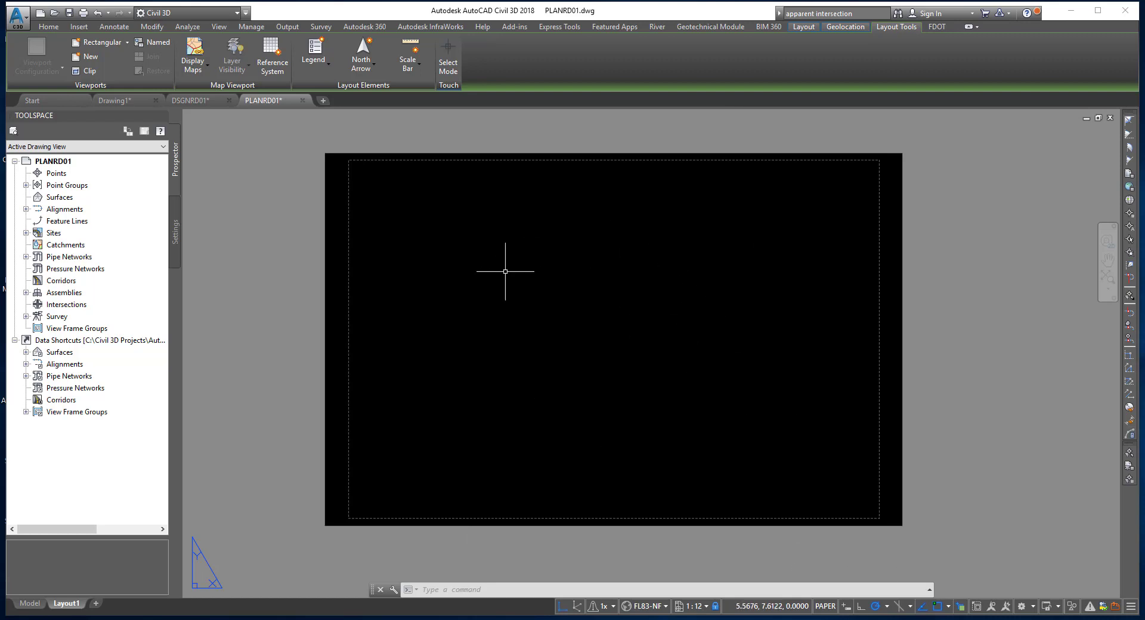
{"action": "scroll", "coordinate": [555, 316], "scroll_direction": "up", "scroll_amount": 3}
{"action": "scroll", "coordinate": [556, 317], "scroll_direction": "down", "scroll_amount": 3}
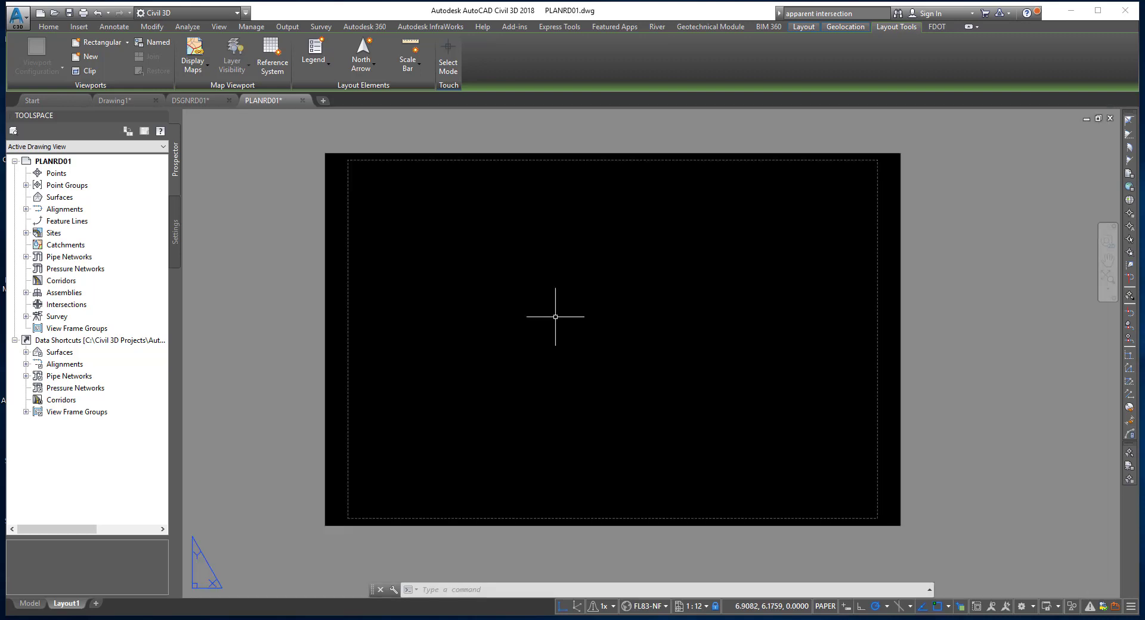
{"action": "middle_click_drag", "start_coordinate": [556, 316], "coordinate": [569, 323]}
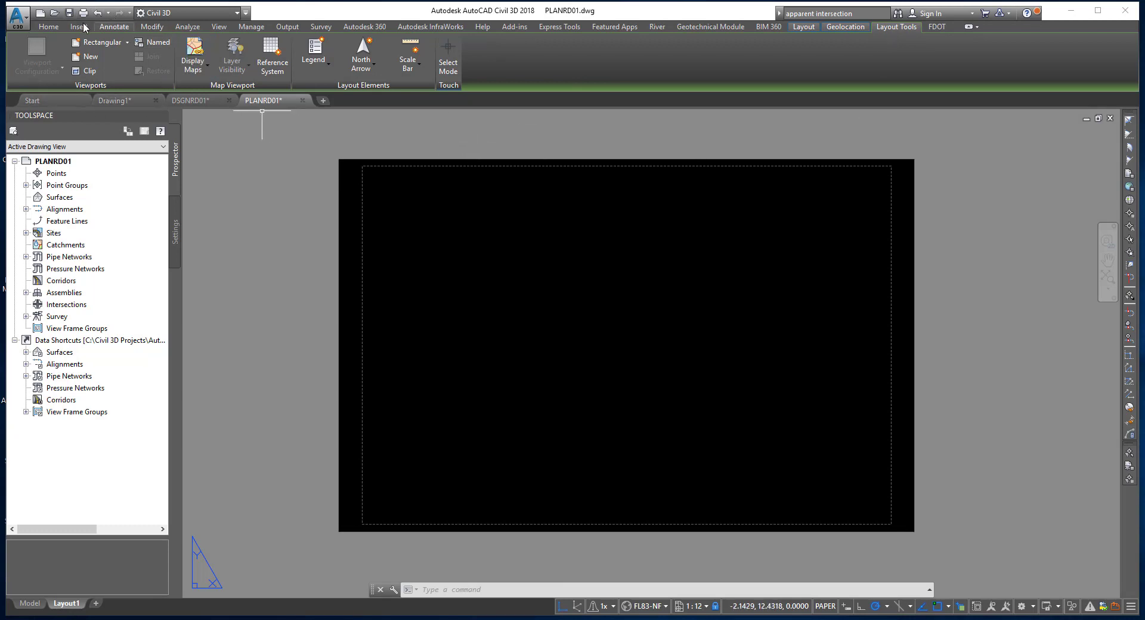
- Create a rectangular viewport about 7.4 by 4.9 units on Layout1, and briefly enter and leave its model space
{"action": "left_click", "coordinate": [126, 43]}
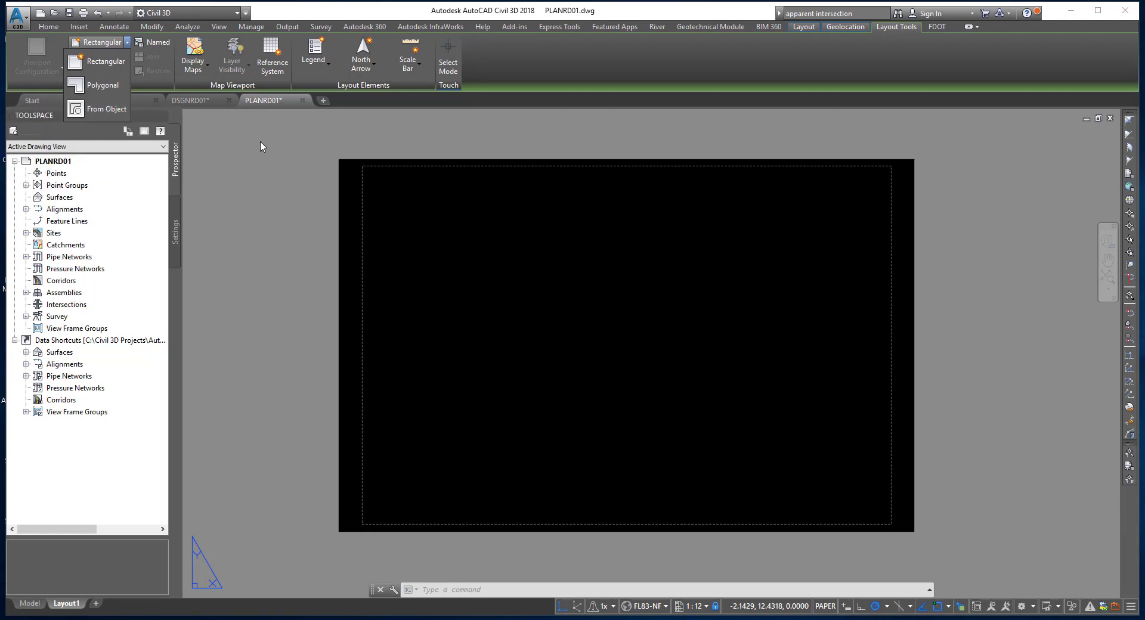
{"action": "left_click", "coordinate": [90, 60]}
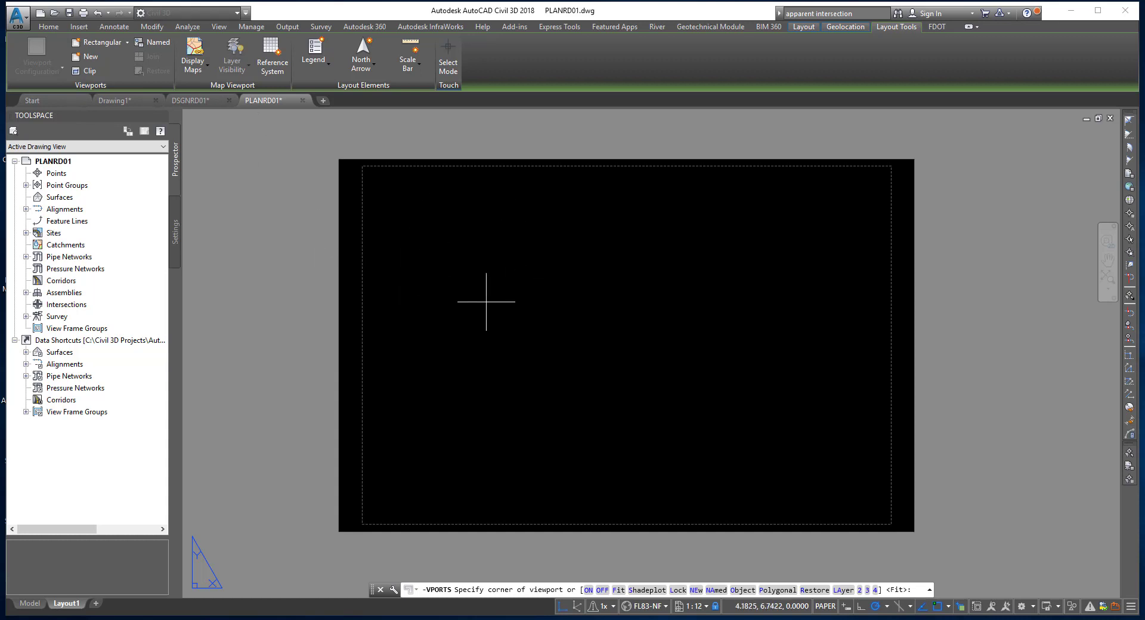
{"action": "left_click", "coordinate": [461, 227]}
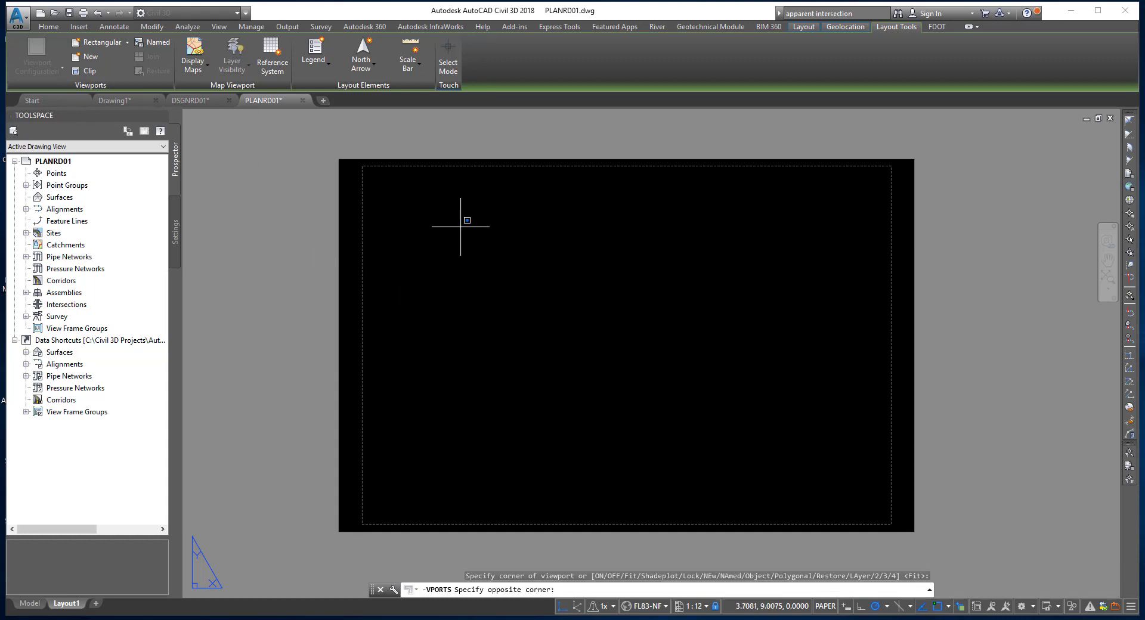
{"action": "left_click", "coordinate": [711, 393]}
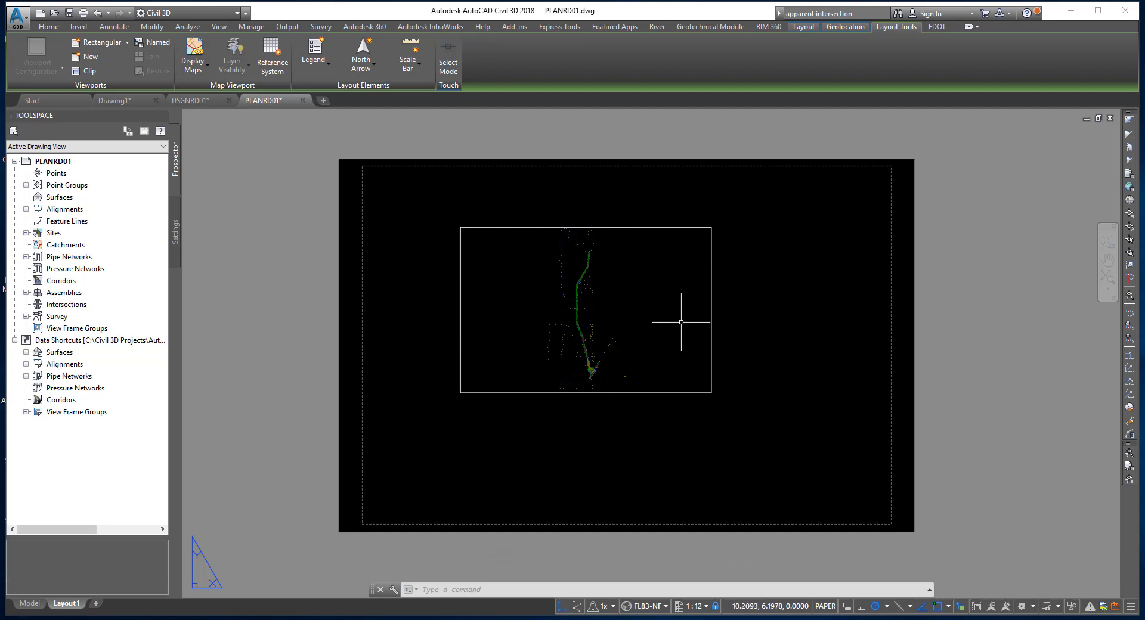
{"action": "double_click", "coordinate": [681, 322]}
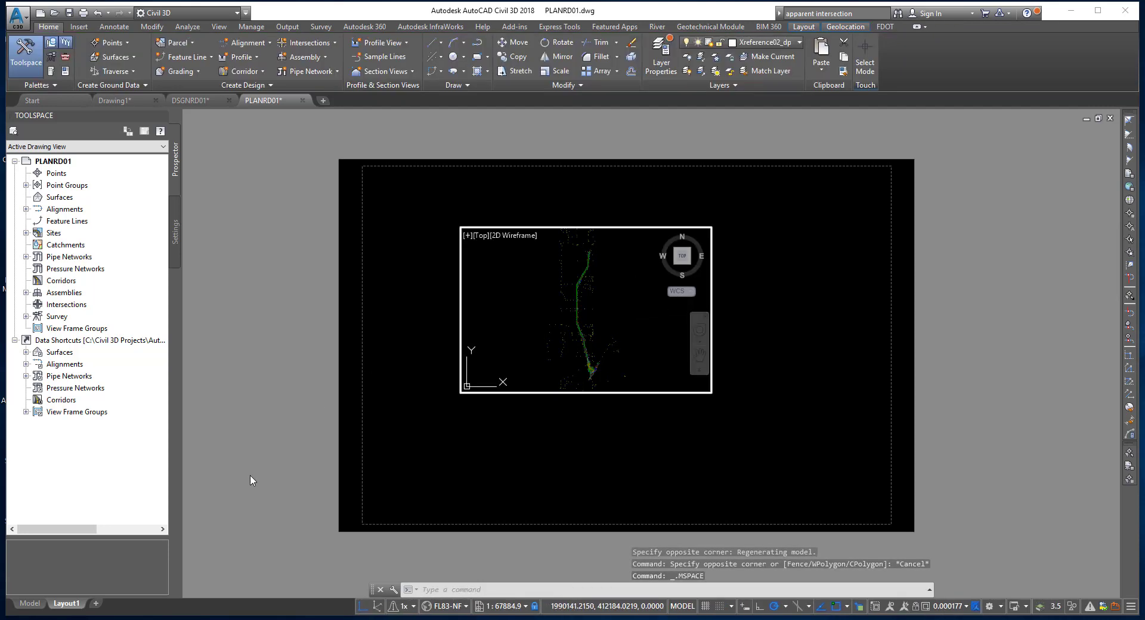
{"action": "double_click", "coordinate": [753, 361]}
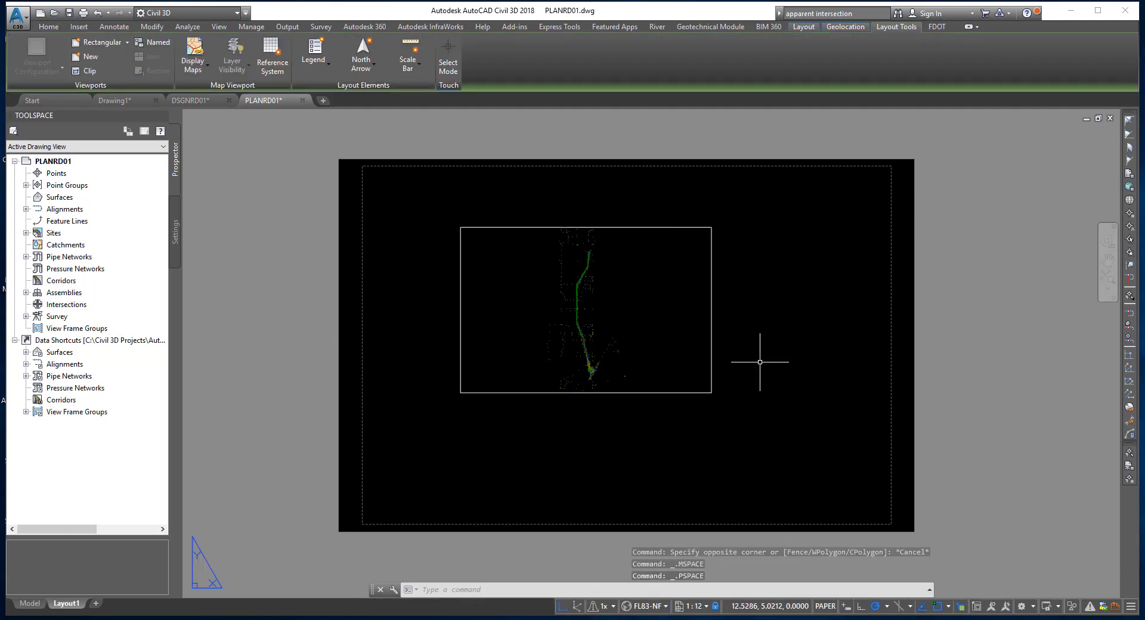
- Enlarge the viewport by stretching its lower-right corner to about 15.7, 1.1 near the sheet's printable corner
{"action": "left_click", "coordinate": [712, 377]}
{"action": "left_click", "coordinate": [711, 392]}
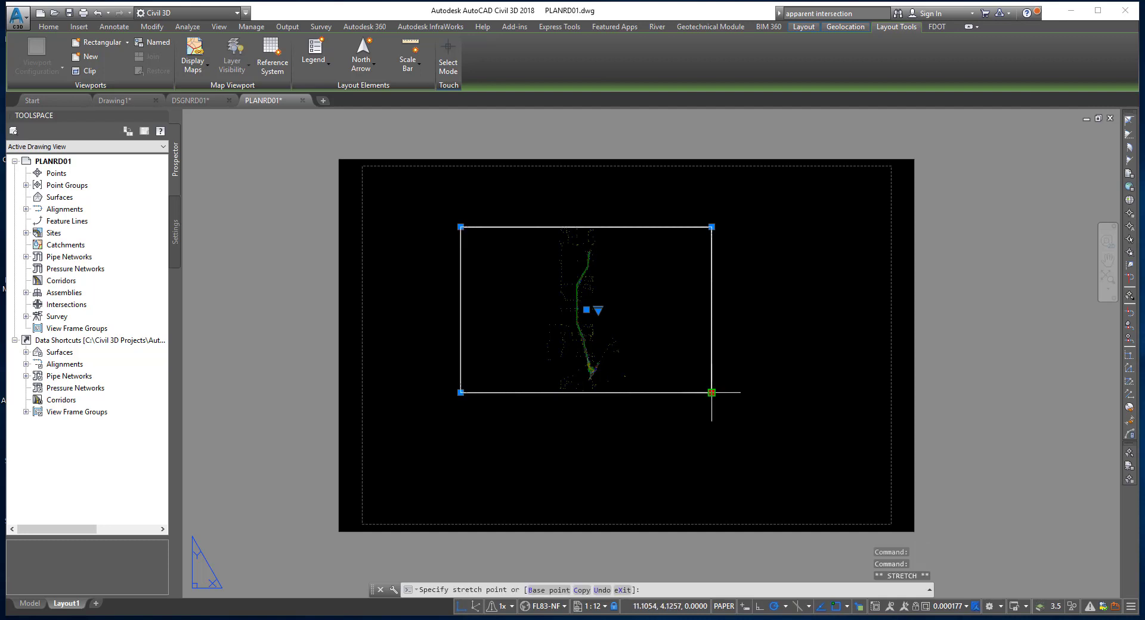
{"action": "left_click", "coordinate": [868, 494]}
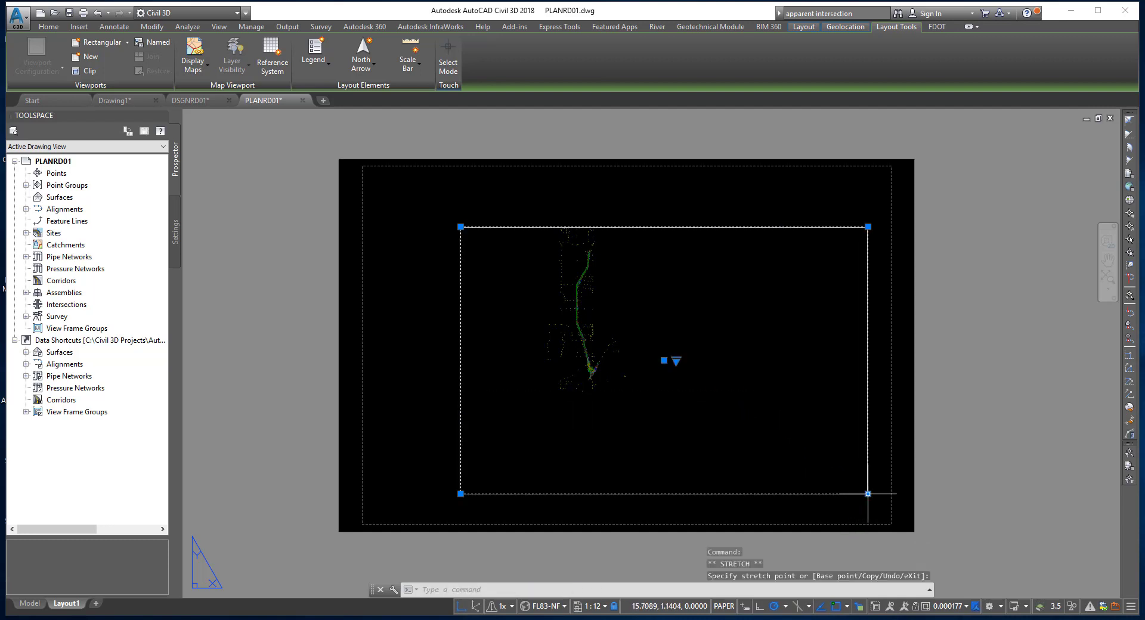
{"action": "key", "text": "Escape"}
- Frame the curved connector road and both adjoining roads inside the viewport, and return to paper space
{"action": "double_click", "coordinate": [661, 395]}
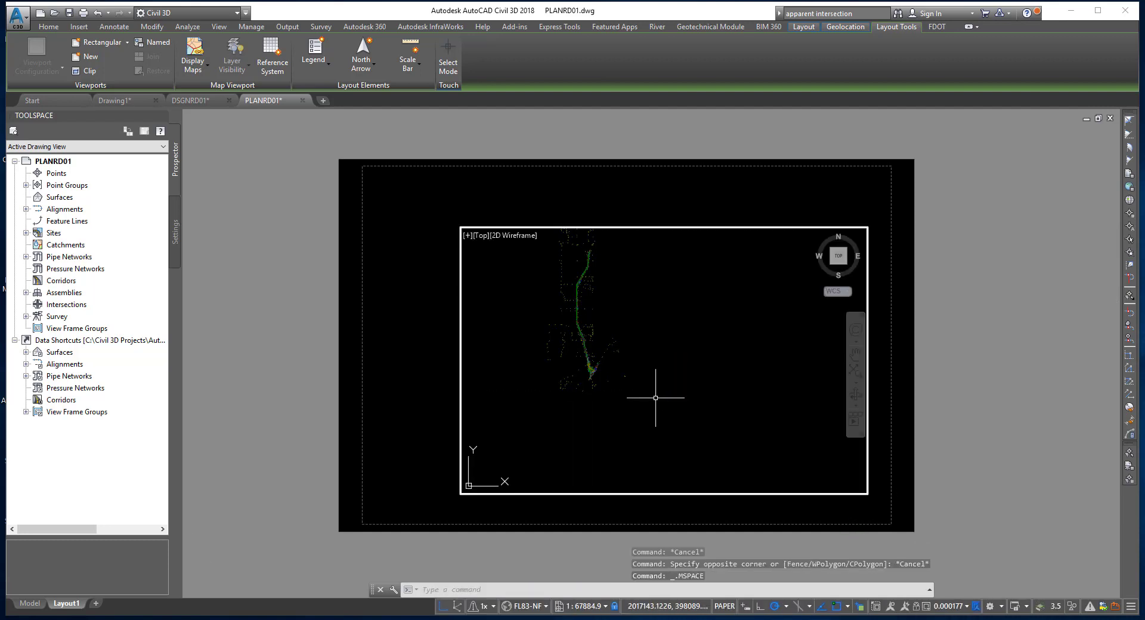
{"action": "mouse_move", "coordinate": [624, 370]}
{"action": "middle_mouse_down"}
{"action": "mouse_move", "coordinate": [682, 413]}
{"action": "mouse_move", "coordinate": [749, 378]}
{"action": "mouse_move", "coordinate": [608, 401]}
{"action": "mouse_move", "coordinate": [726, 431]}
{"action": "mouse_move", "coordinate": [703, 417]}
{"action": "middle_mouse_up"}
{"action": "scroll", "coordinate": [703, 417], "scroll_direction": "up", "scroll_amount": 4}
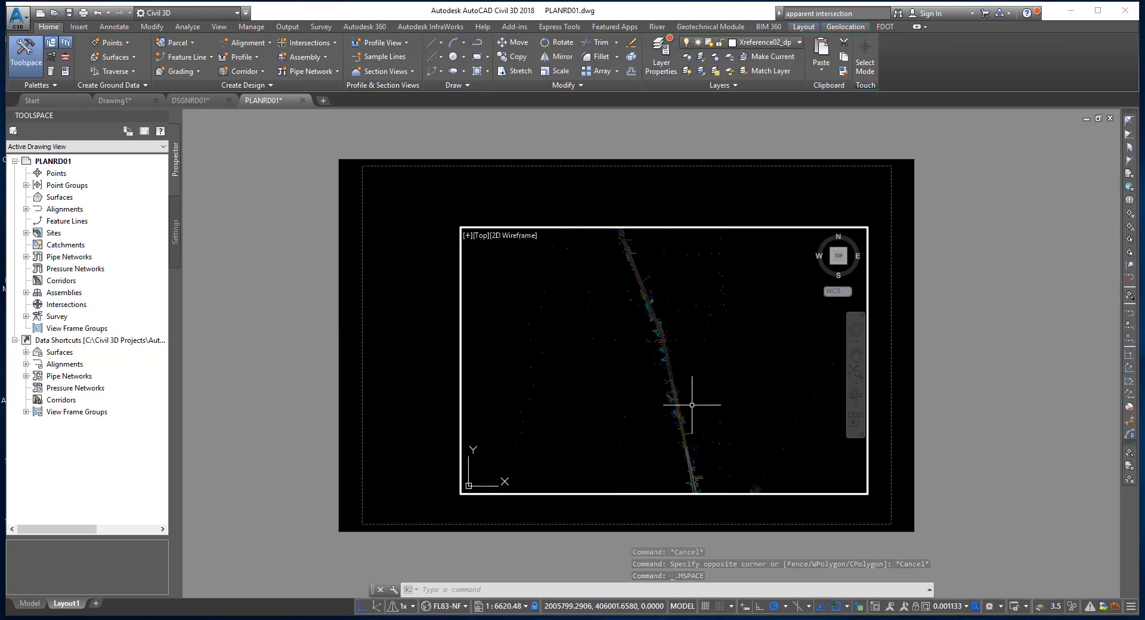
{"action": "scroll", "coordinate": [690, 401], "scroll_direction": "down", "scroll_amount": 4}
{"action": "scroll", "coordinate": [692, 405], "scroll_direction": "up", "scroll_amount": 10}
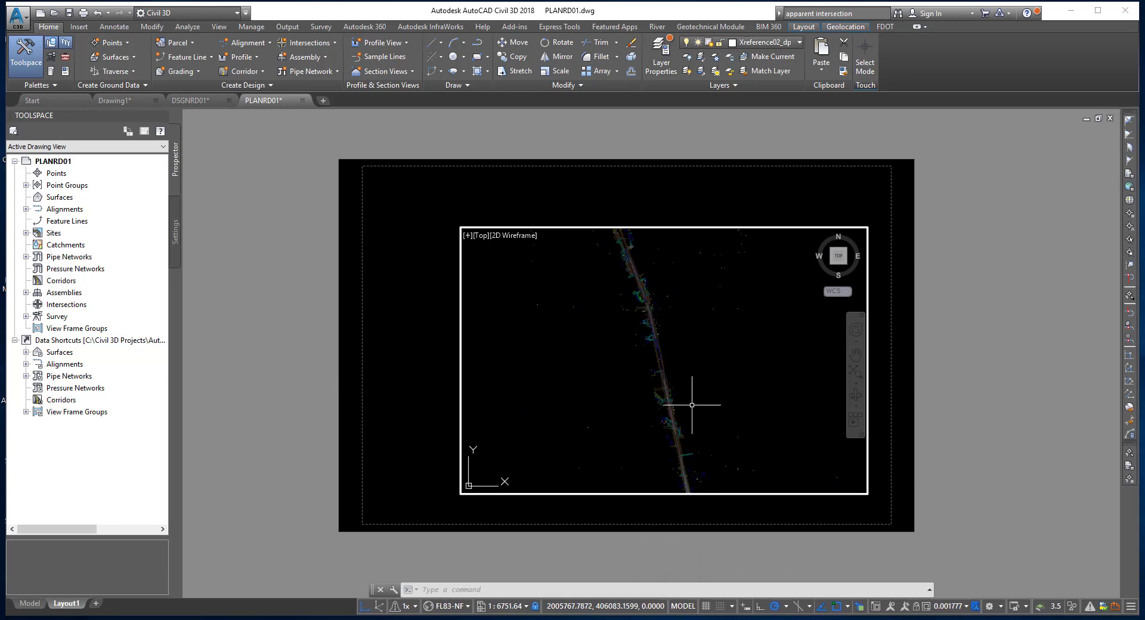
{"action": "middle_click_drag", "start_coordinate": [692, 404], "coordinate": [692, 408]}
{"action": "scroll", "coordinate": [675, 314], "scroll_direction": "up", "scroll_amount": 3}
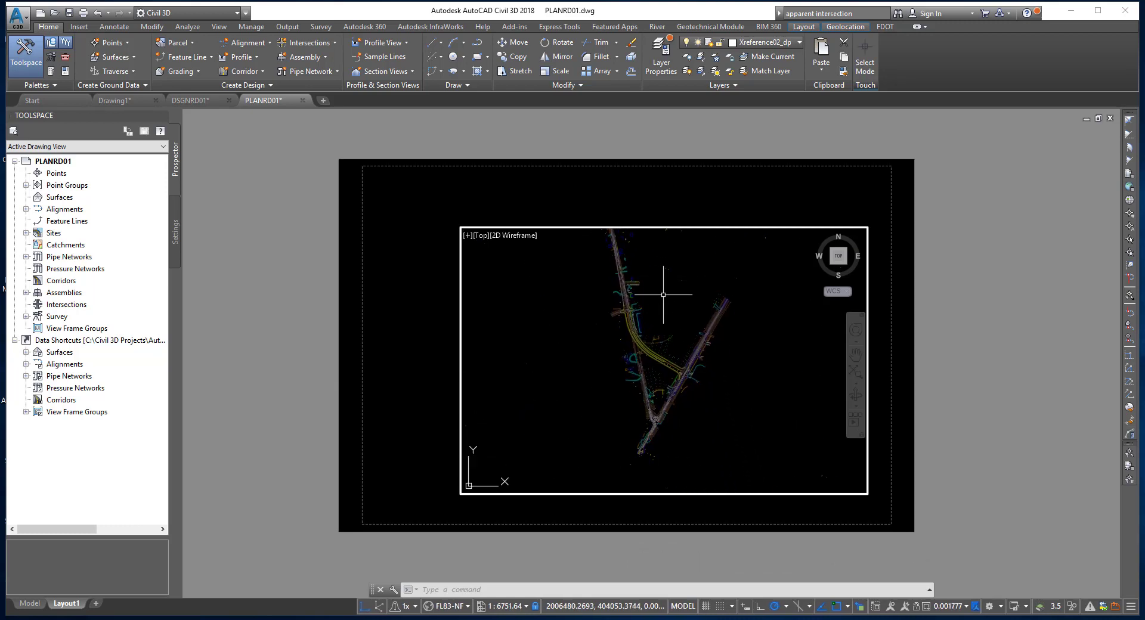
{"action": "scroll", "coordinate": [660, 328], "scroll_direction": "up", "scroll_amount": 5}
{"action": "scroll", "coordinate": [663, 327], "scroll_direction": "down", "scroll_amount": 4}
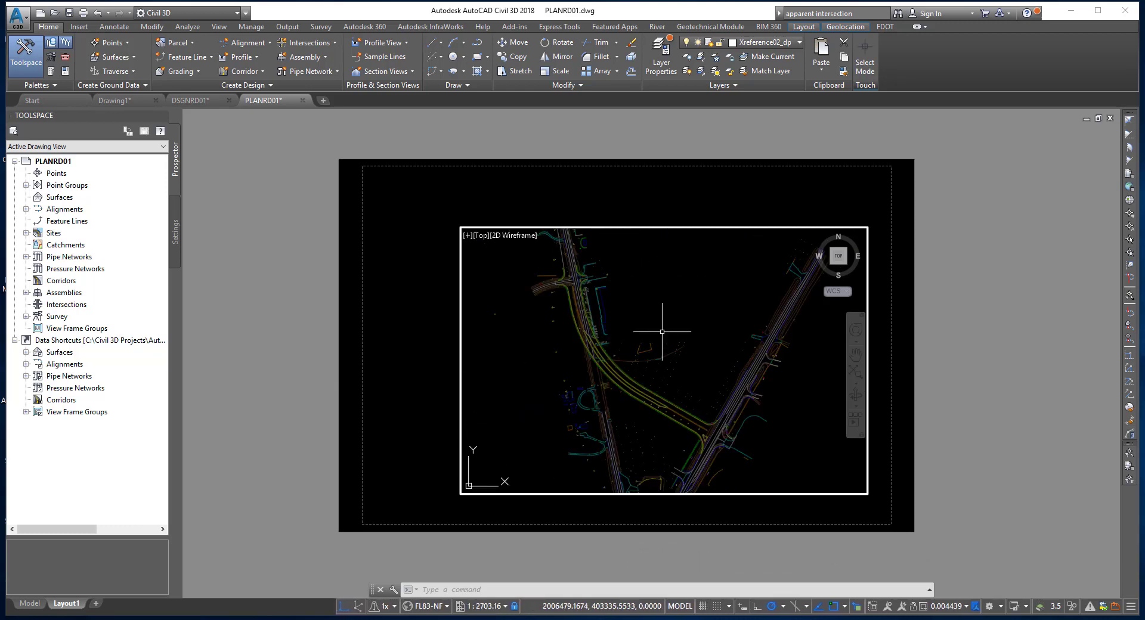
{"action": "mouse_move", "coordinate": [663, 328]}
{"action": "middle_mouse_down"}
{"action": "mouse_move", "coordinate": [659, 336]}
{"action": "mouse_move", "coordinate": [641, 296]}
{"action": "mouse_move", "coordinate": [648, 319]}
{"action": "middle_mouse_up"}
{"action": "double_click", "coordinate": [473, 210]}
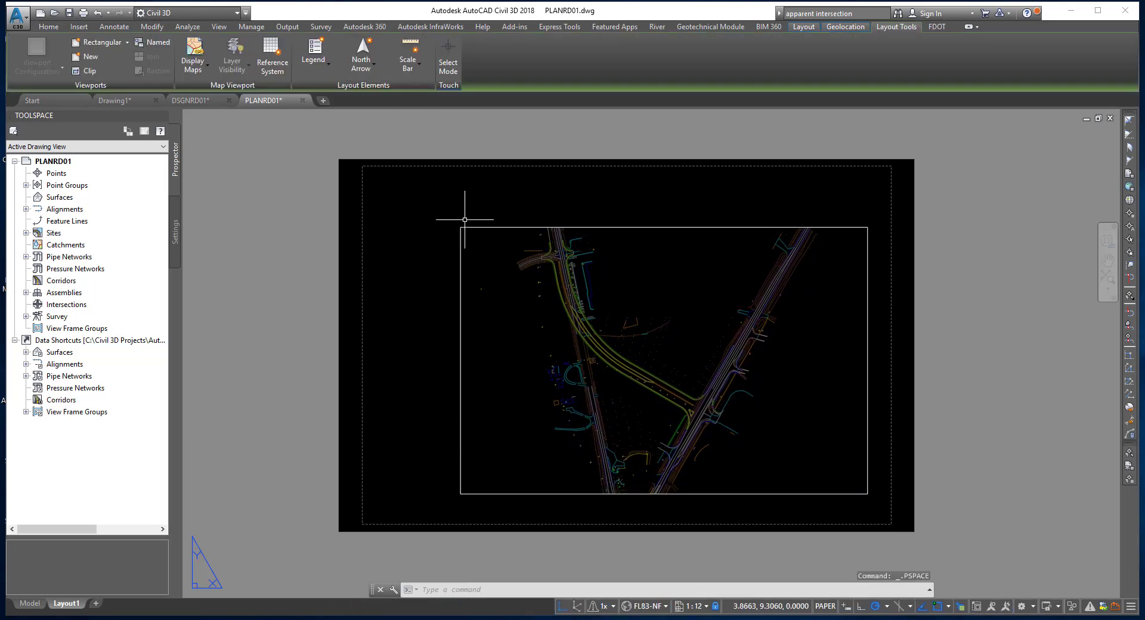
{"action": "left_click", "coordinate": [463, 227]}
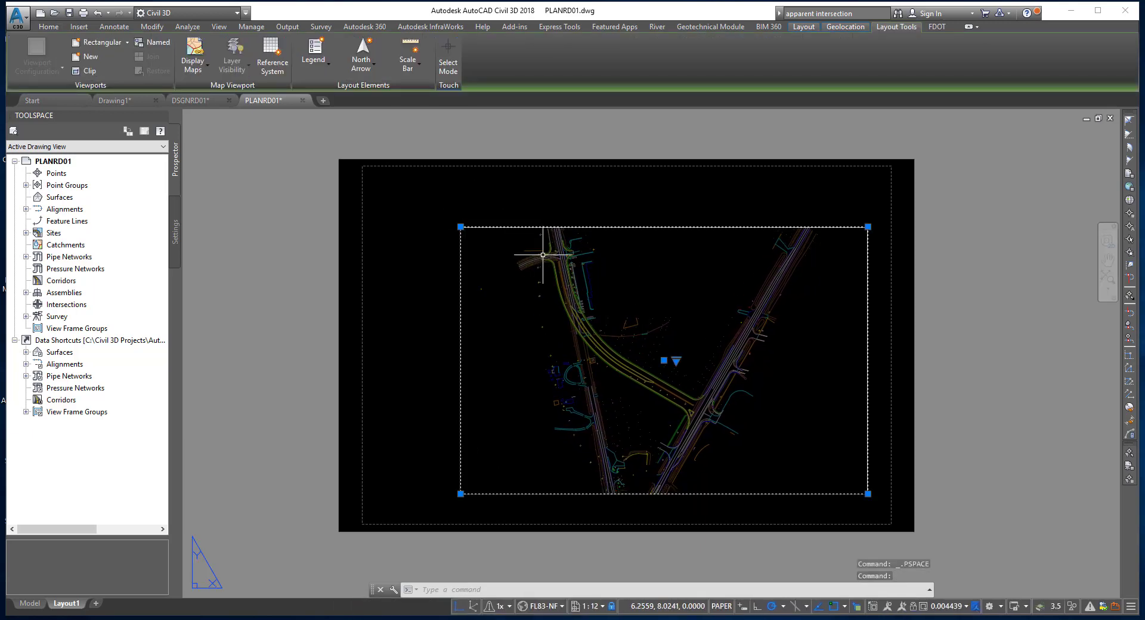
{"action": "key", "text": "Escape"}
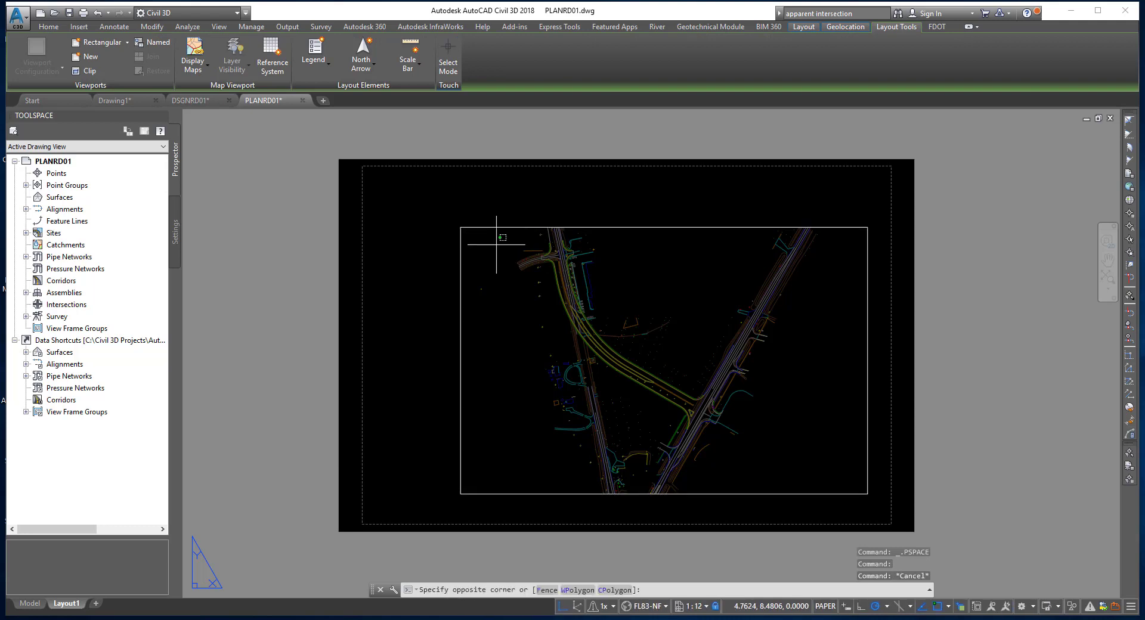
{"action": "double_click", "coordinate": [497, 233]}
{"action": "double_click", "coordinate": [496, 210]}
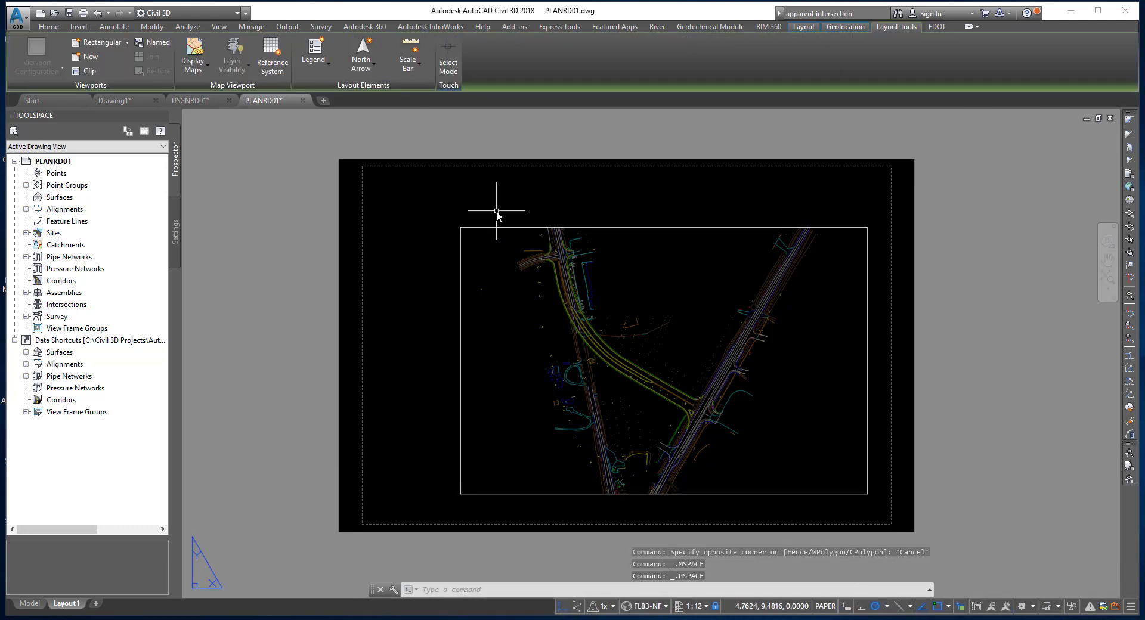
- Set the Layout1 viewport's scale to 1" = 20'
{"action": "left_click", "coordinate": [482, 226]}
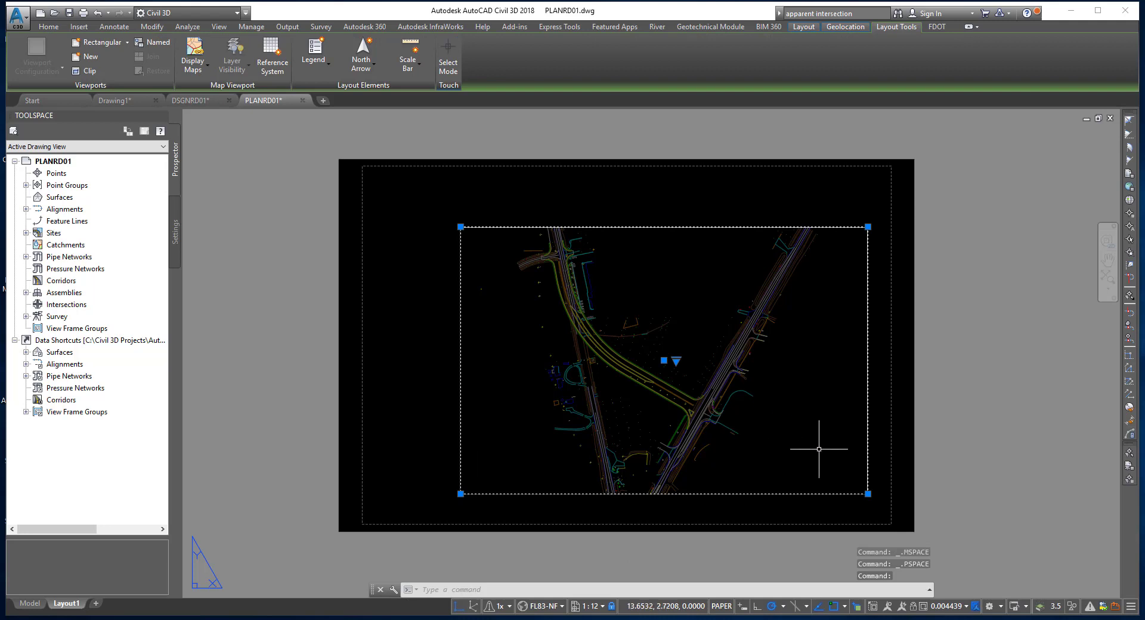
{"action": "left_click", "coordinate": [966, 607]}
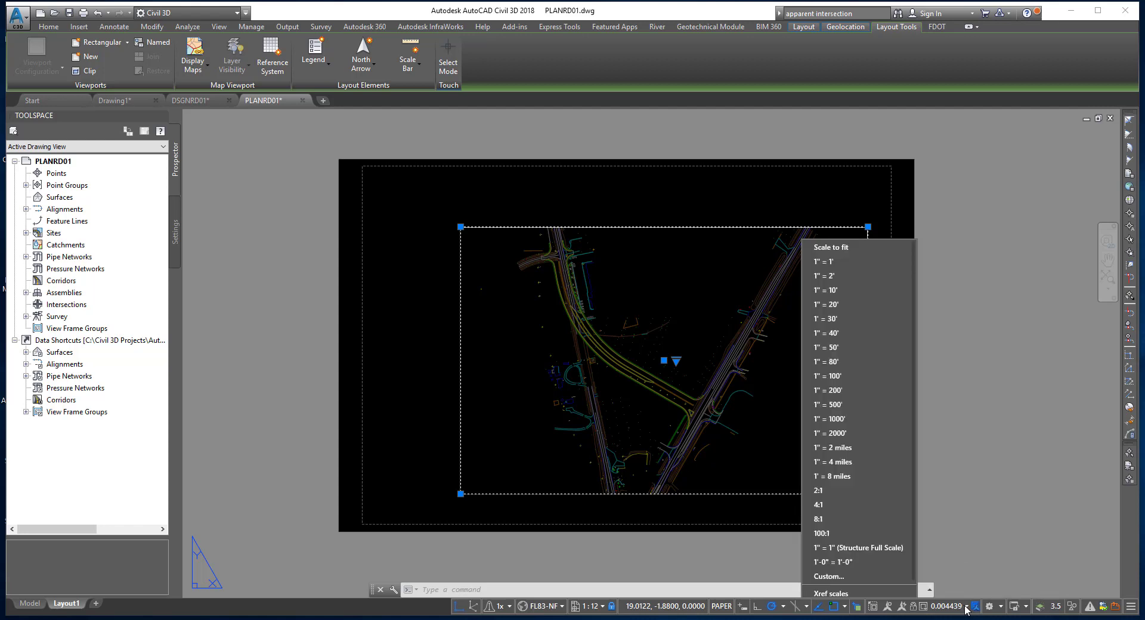
{"action": "left_click", "coordinate": [846, 305]}
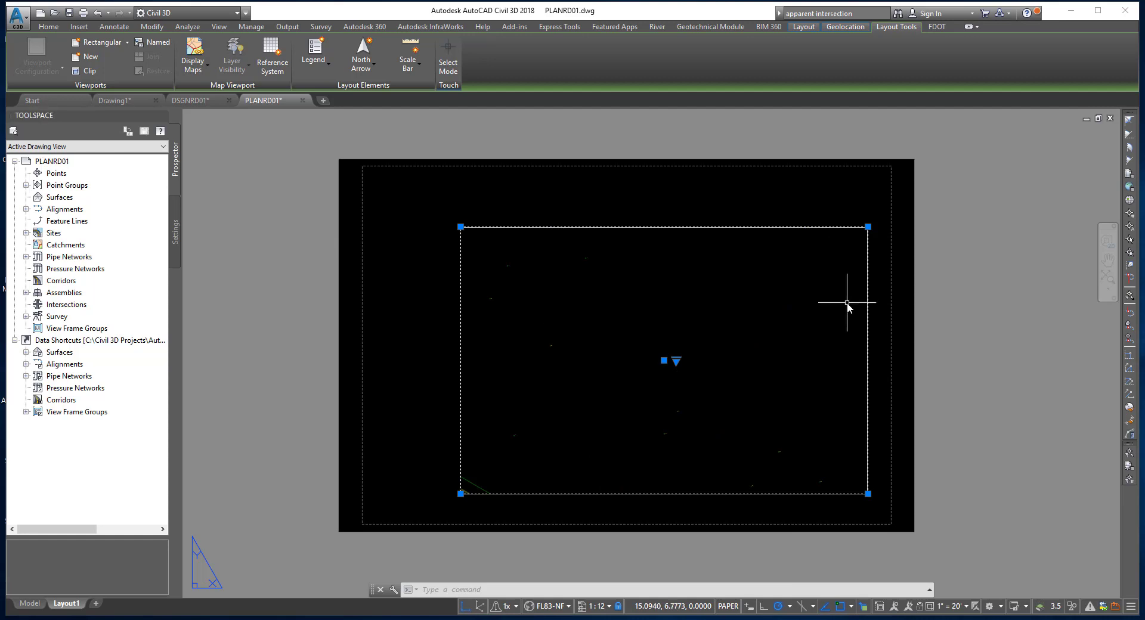
- Bring the connector road into the viewport by shifting its model view, and return to paper space
{"action": "left_click", "coordinate": [622, 400]}
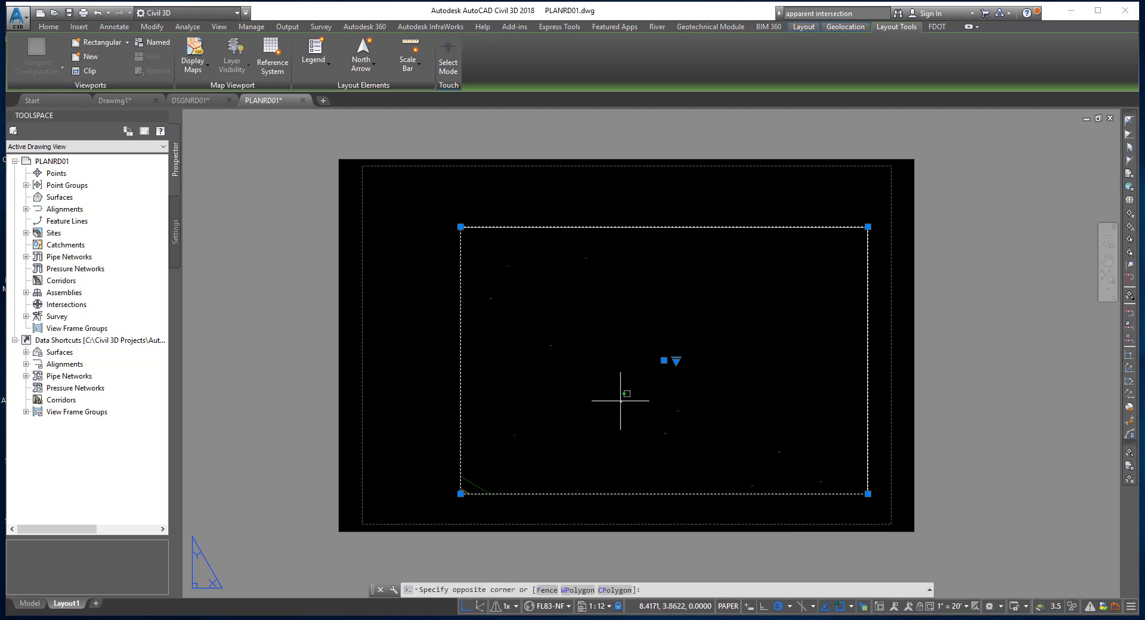
{"action": "double_click", "coordinate": [632, 400]}
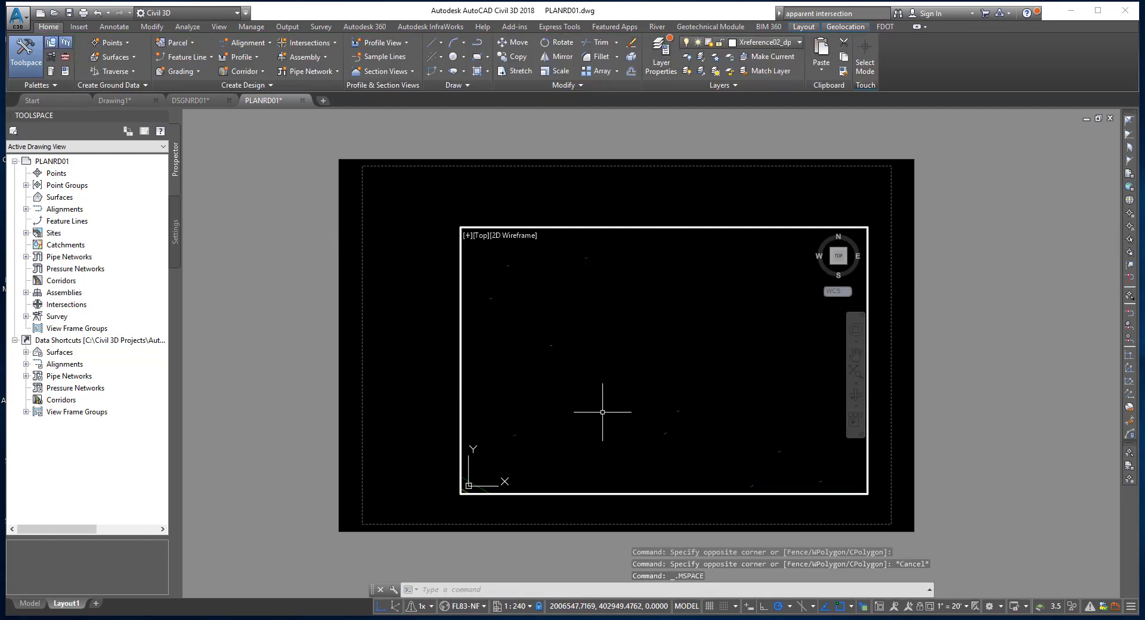
{"action": "middle_click_drag", "start_coordinate": [608, 403], "coordinate": [734, 303]}
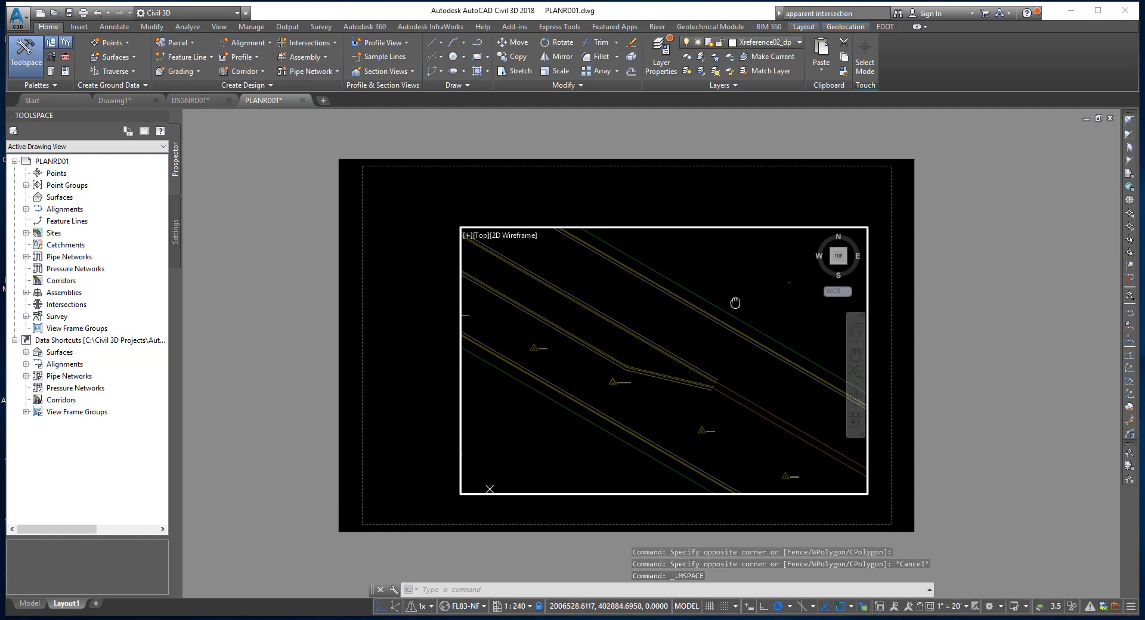
{"action": "double_click", "coordinate": [883, 409]}
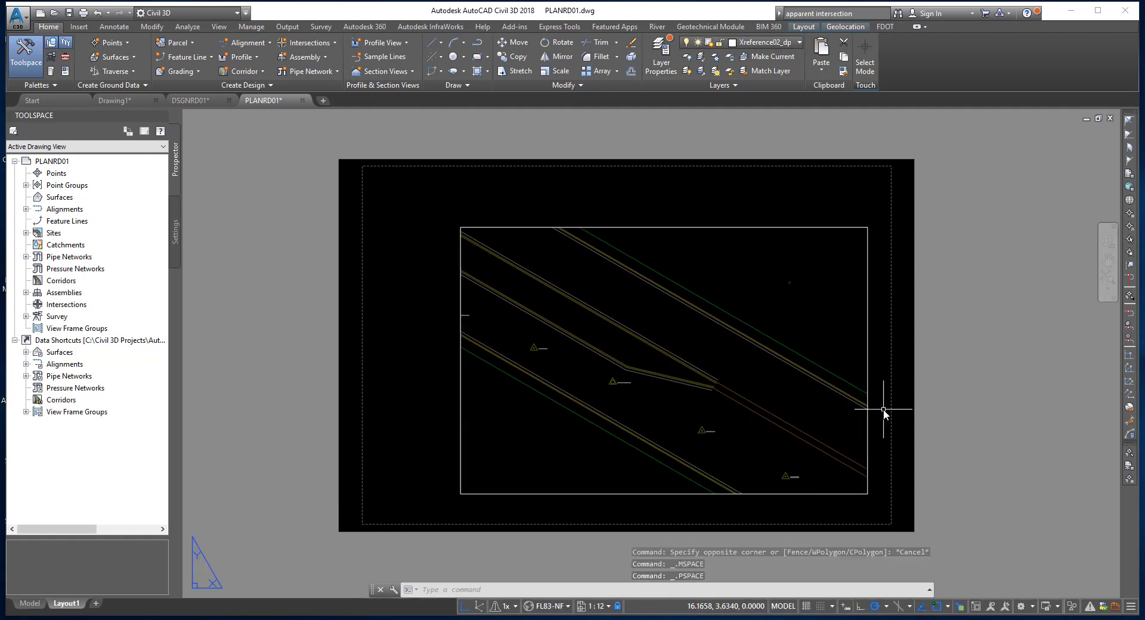
- Try the Layout1 viewport at 1" = 40', set its scale to 1" = 100' and deselect it
{"action": "left_click", "coordinate": [867, 360]}
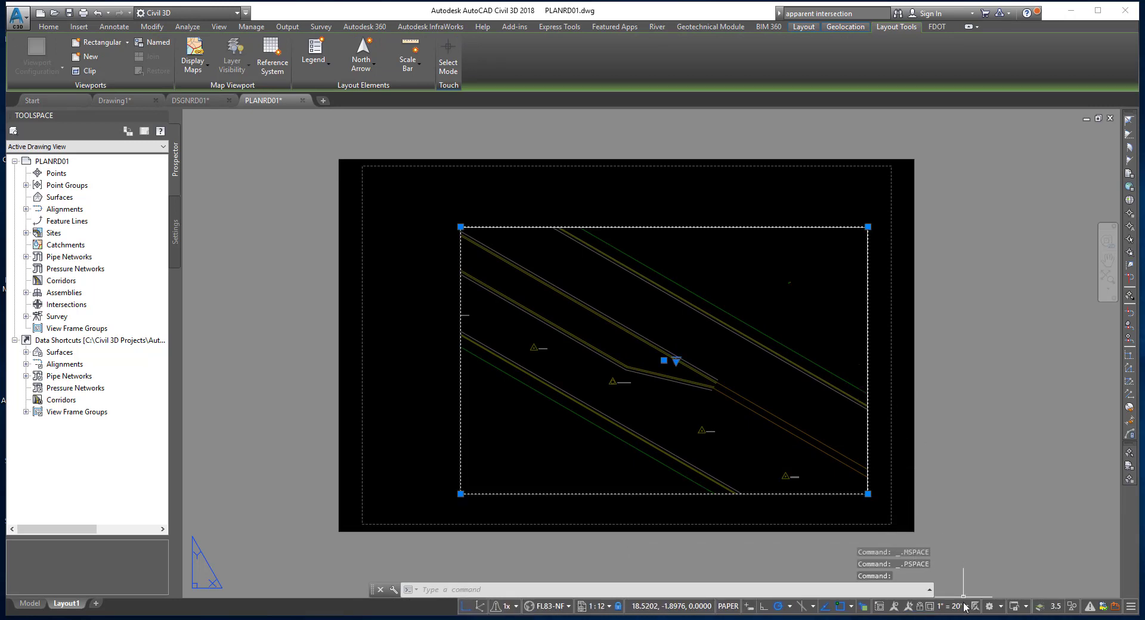
{"action": "left_click", "coordinate": [964, 606]}
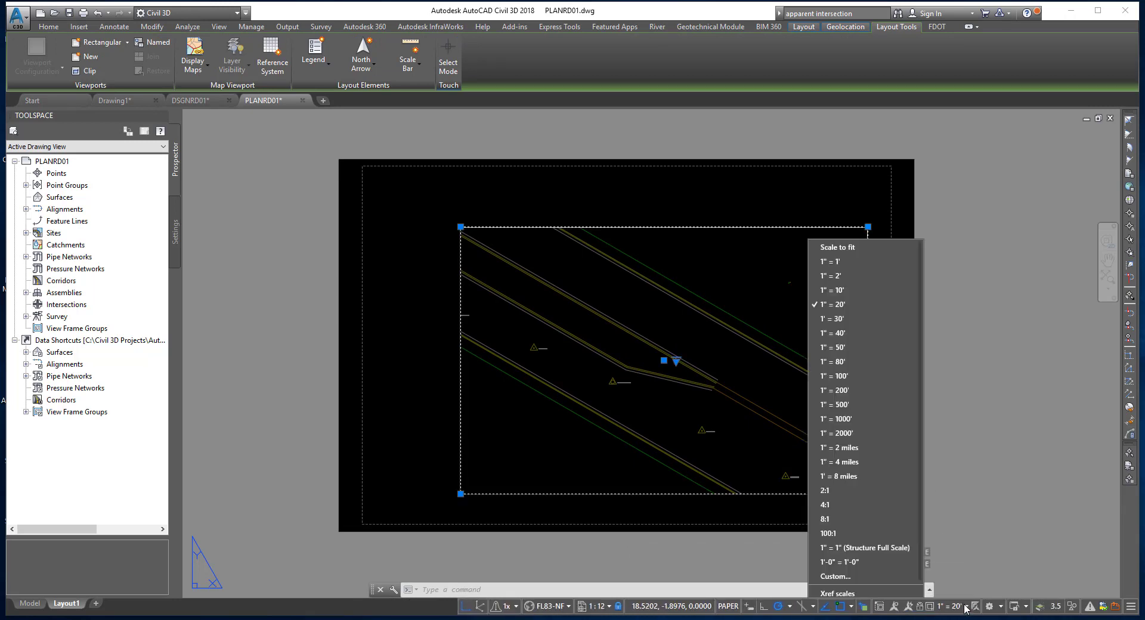
{"action": "left_click", "coordinate": [855, 333]}
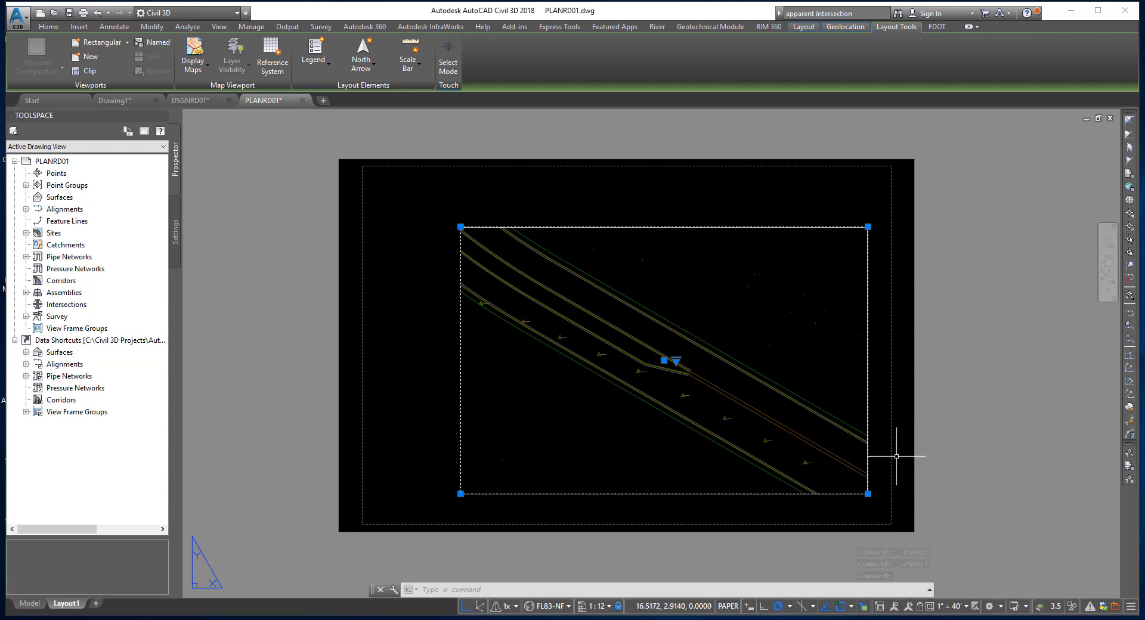
{"action": "left_click", "coordinate": [967, 606]}
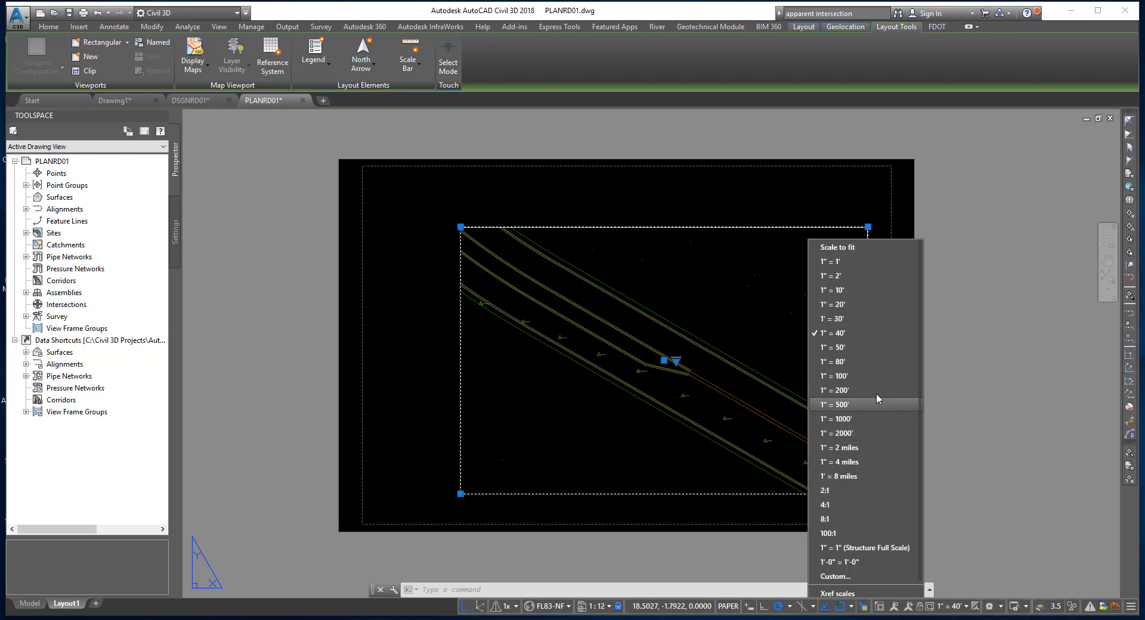
{"action": "left_click", "coordinate": [874, 378]}
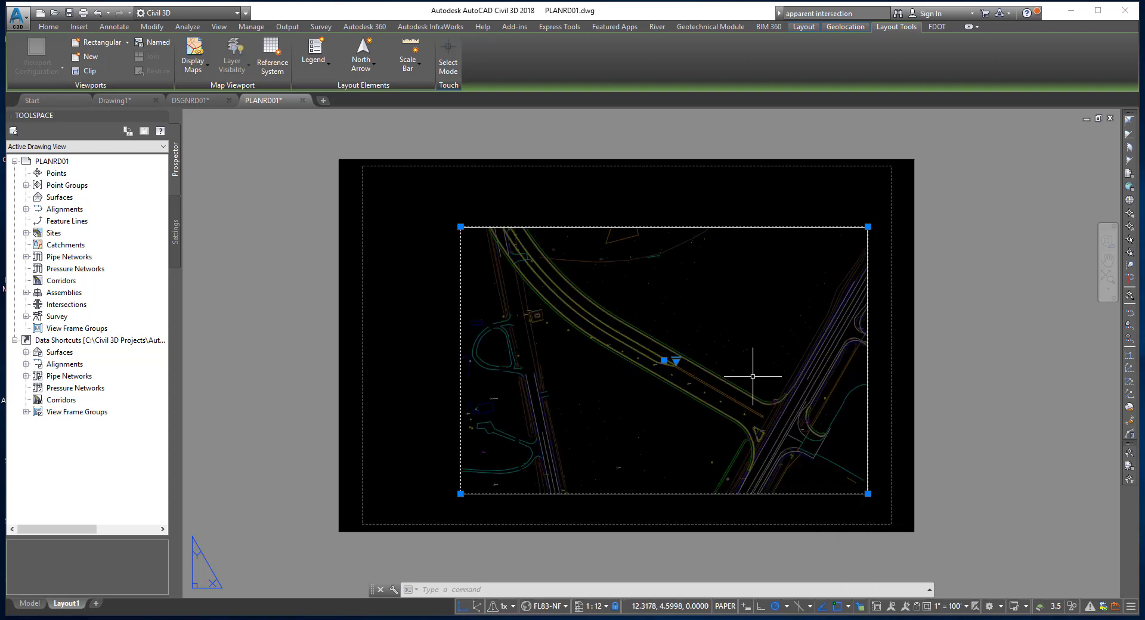
{"action": "mouse_move", "coordinate": [736, 356]}
{"action": "middle_mouse_down"}
{"action": "mouse_move", "coordinate": [733, 369]}
{"action": "mouse_move", "coordinate": [723, 350]}
{"action": "middle_mouse_up"}
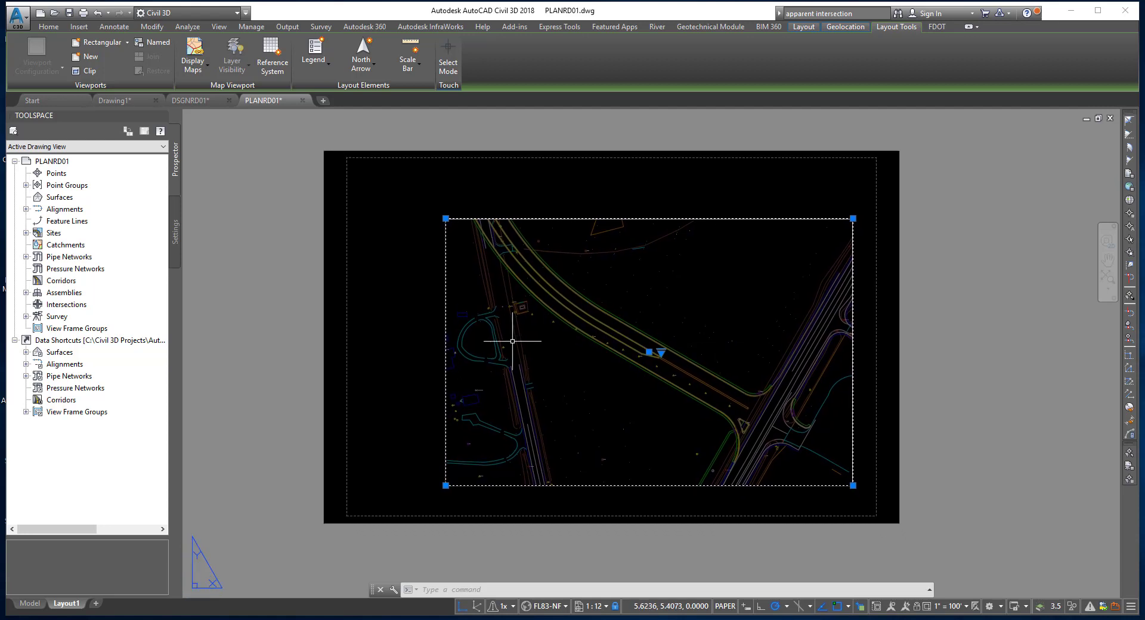
{"action": "key", "text": "Escape"}
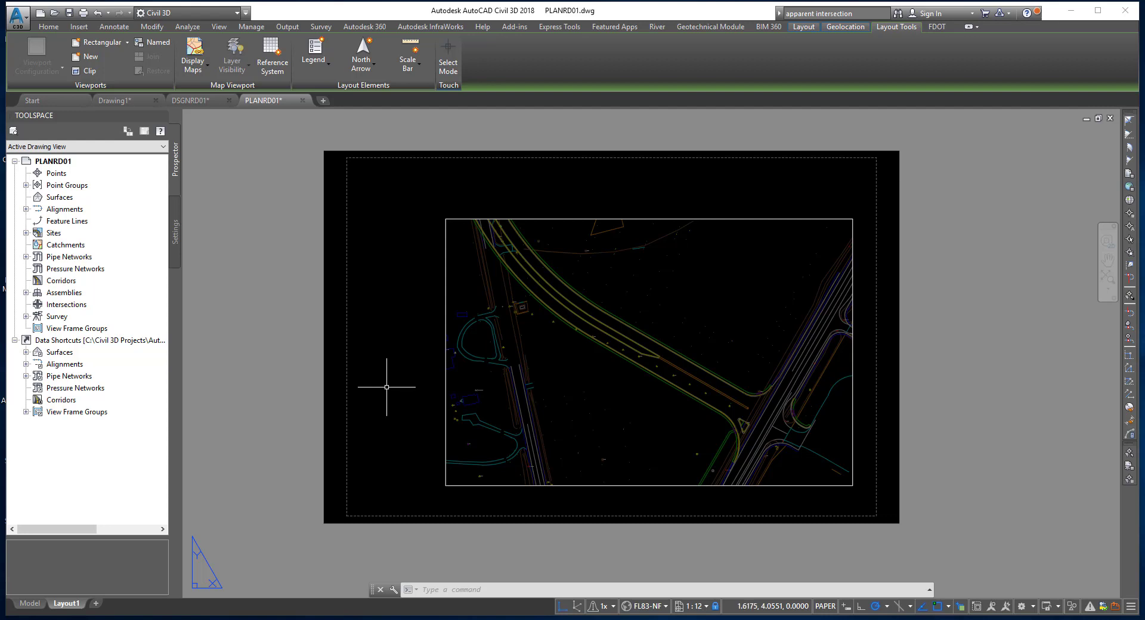
- Start a new layout from a template, using the SHPLAN file in the Templates folder's Sheets\Roadway subfolder
{"action": "right_click", "coordinate": [68, 607]}
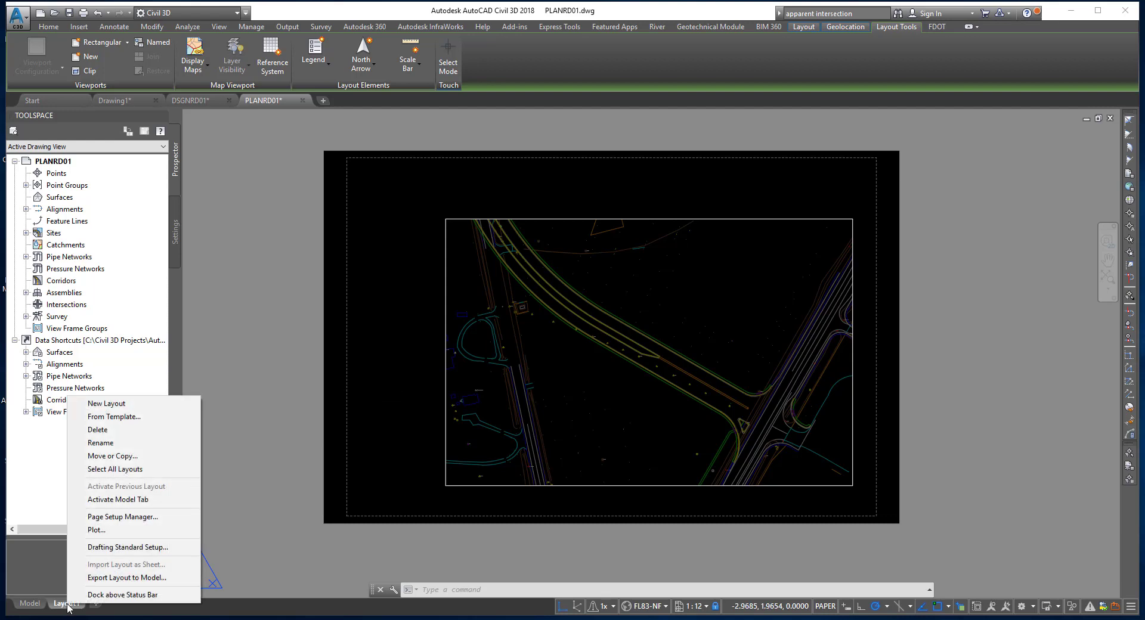
{"action": "left_click", "coordinate": [143, 421]}
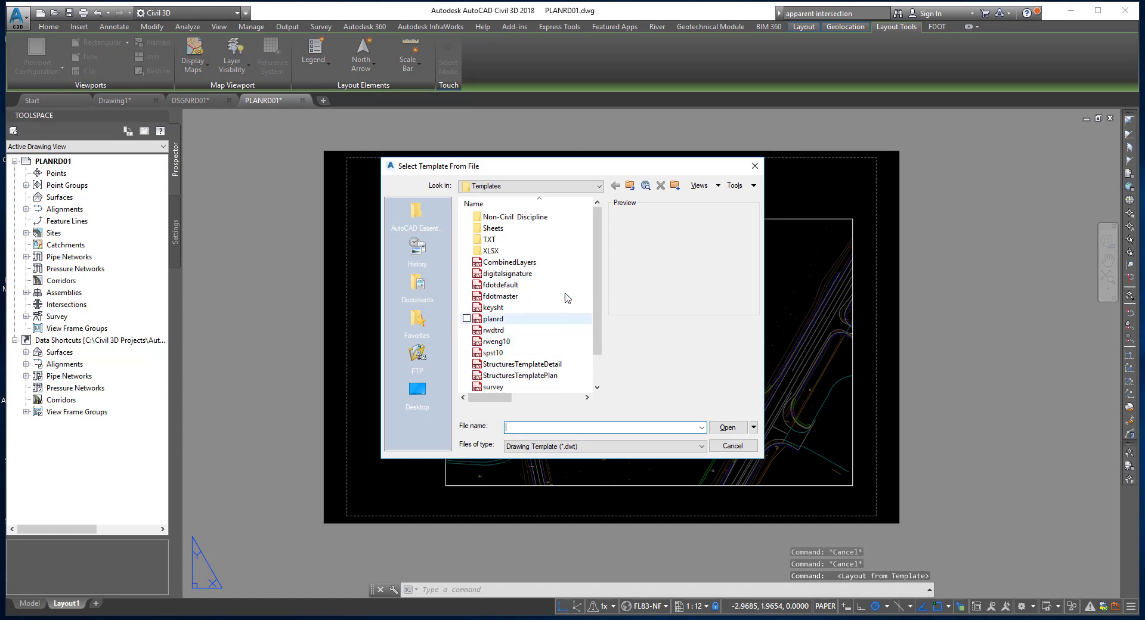
{"action": "left_click_drag", "start_coordinate": [533, 167], "coordinate": [530, 154]}
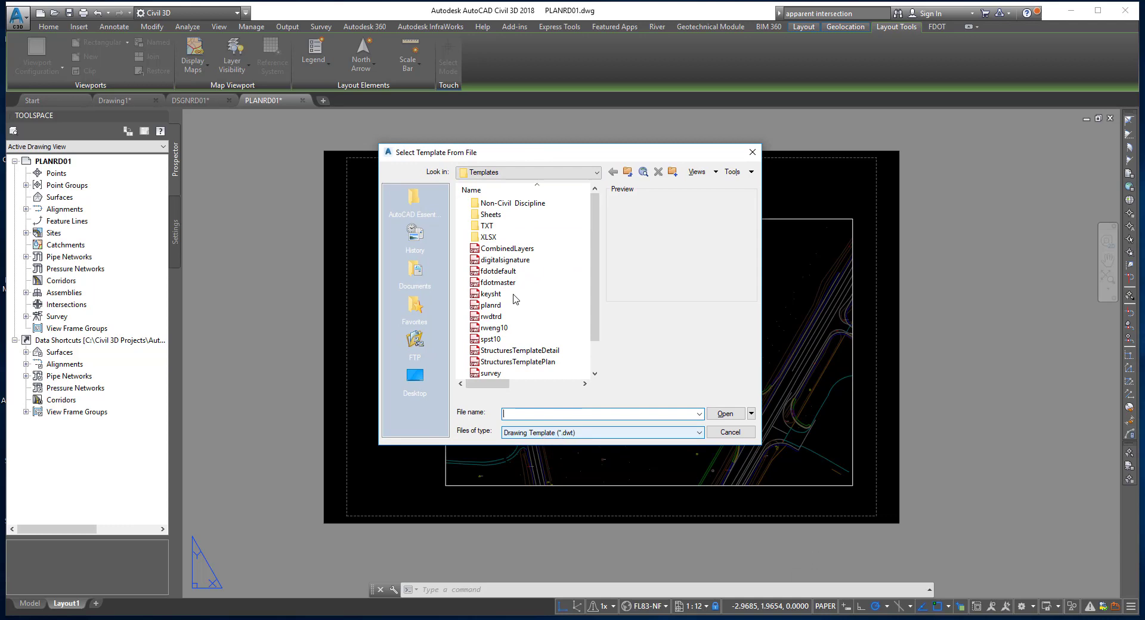
{"action": "left_click", "coordinate": [553, 173]}
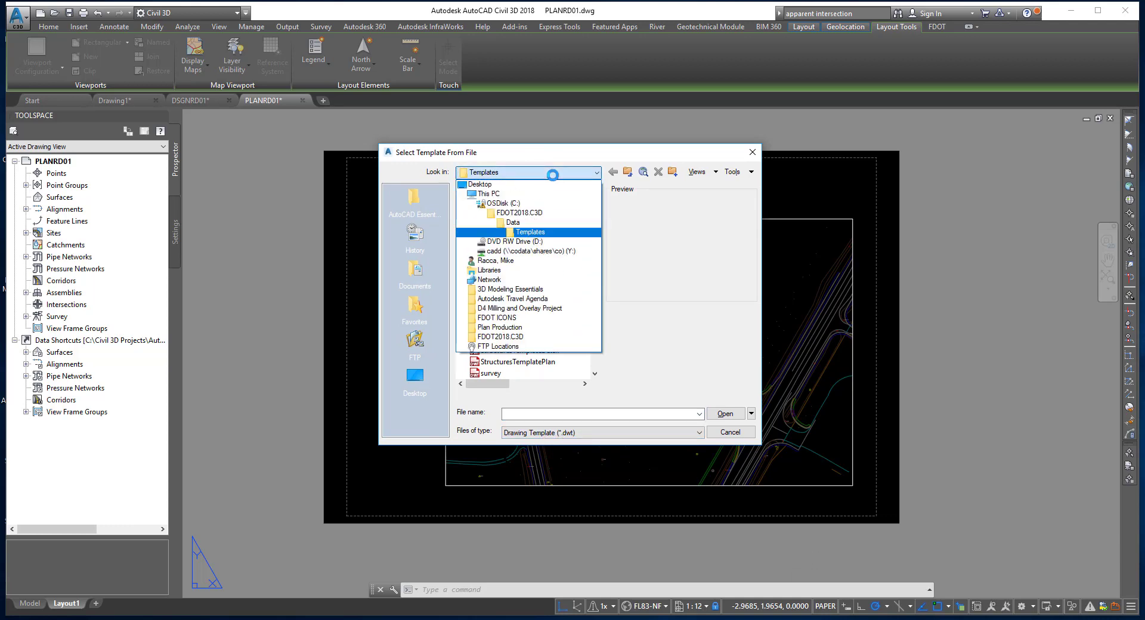
{"action": "left_click", "coordinate": [556, 233]}
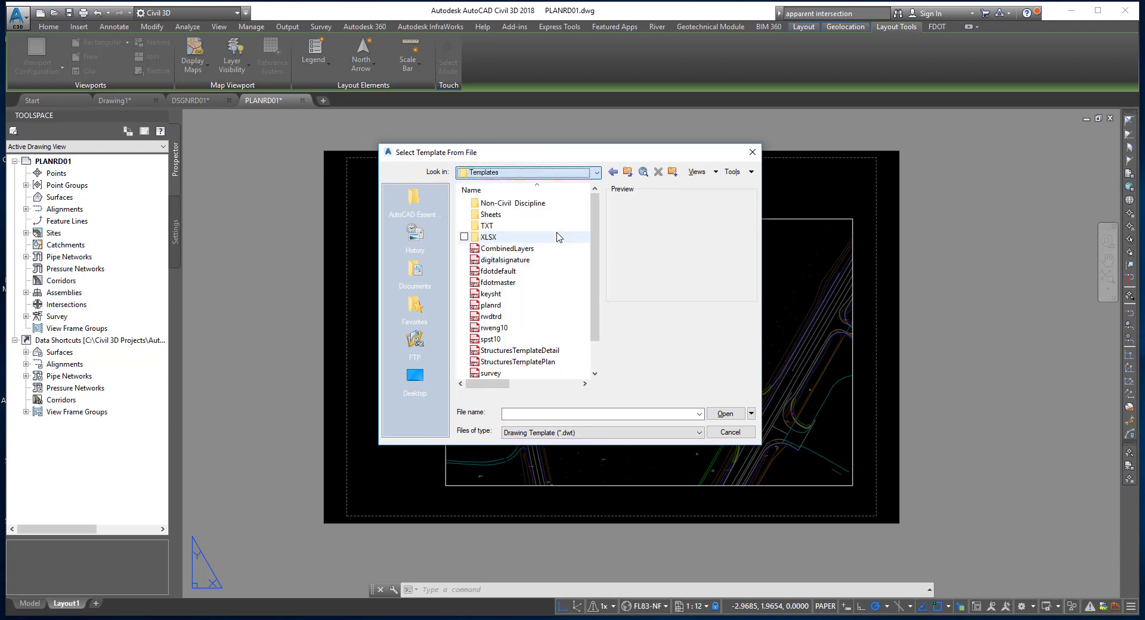
{"action": "double_click", "coordinate": [491, 214]}
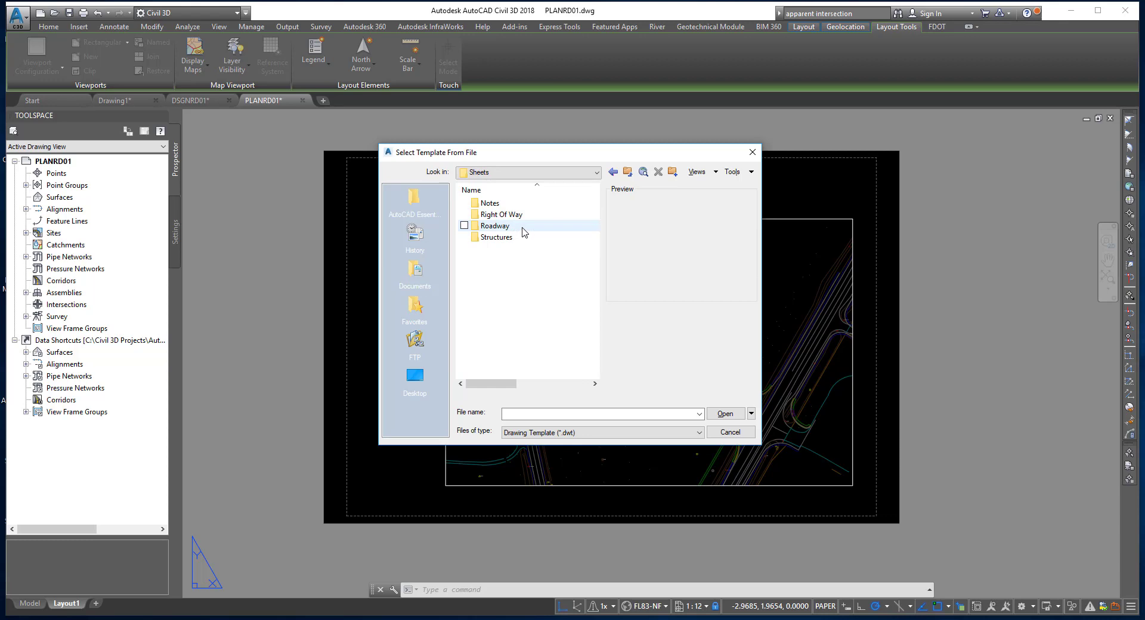
{"action": "double_click", "coordinate": [522, 226]}
{"action": "left_click", "coordinate": [504, 228]}
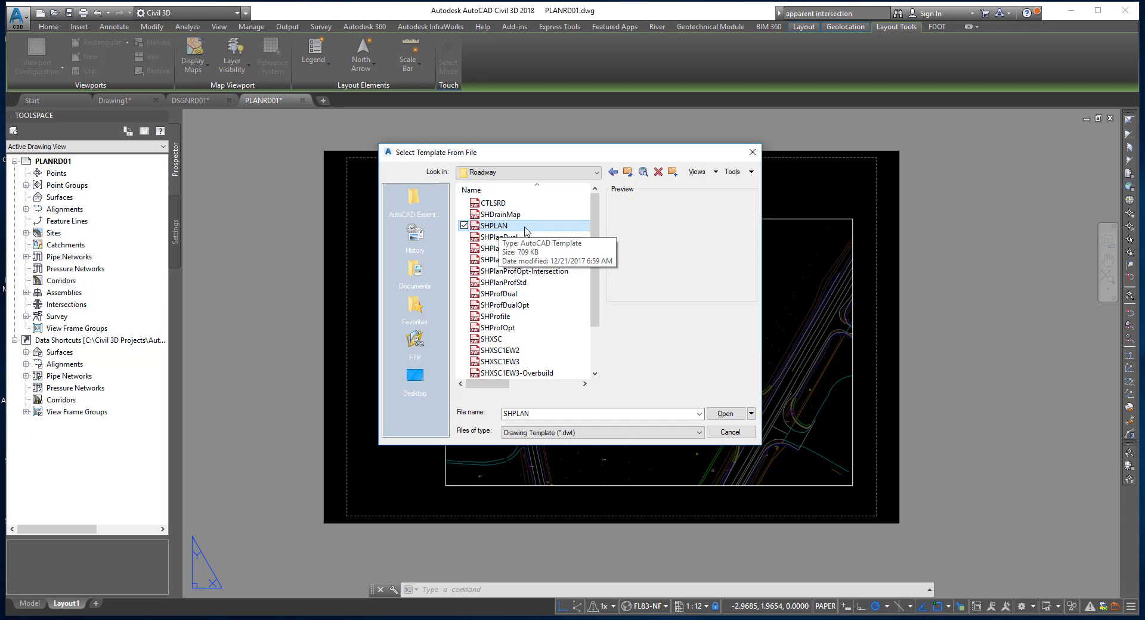
{"action": "left_click", "coordinate": [720, 414]}
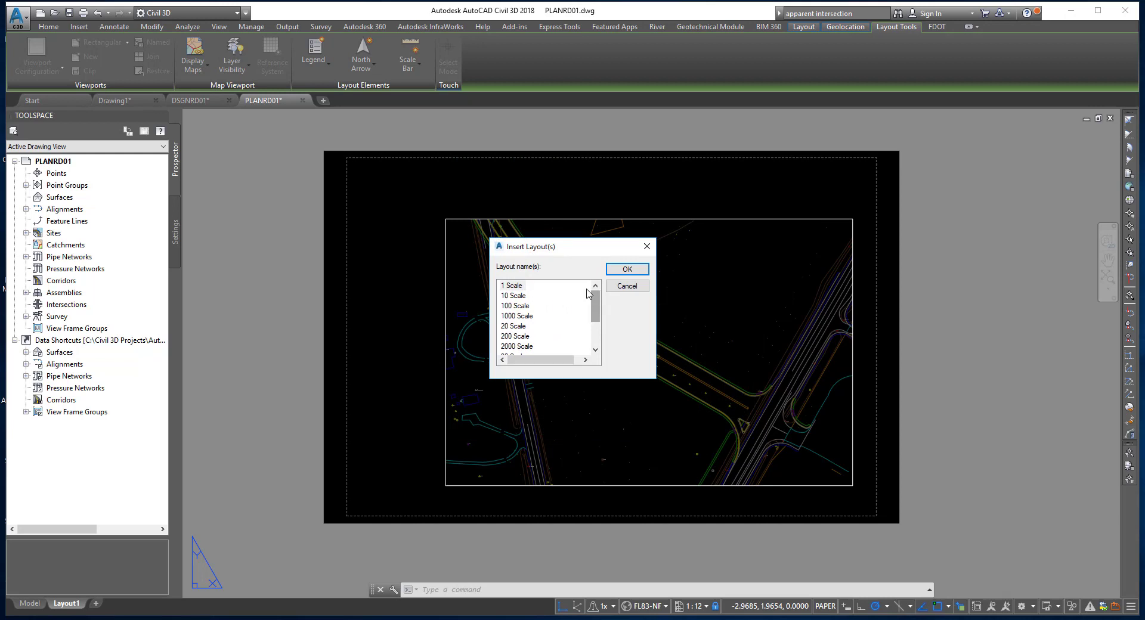
- Choose the 1 Scale layout from the SHPLAN template and insert it into the drawing
{"action": "left_click_drag", "start_coordinate": [565, 247], "coordinate": [520, 232]}
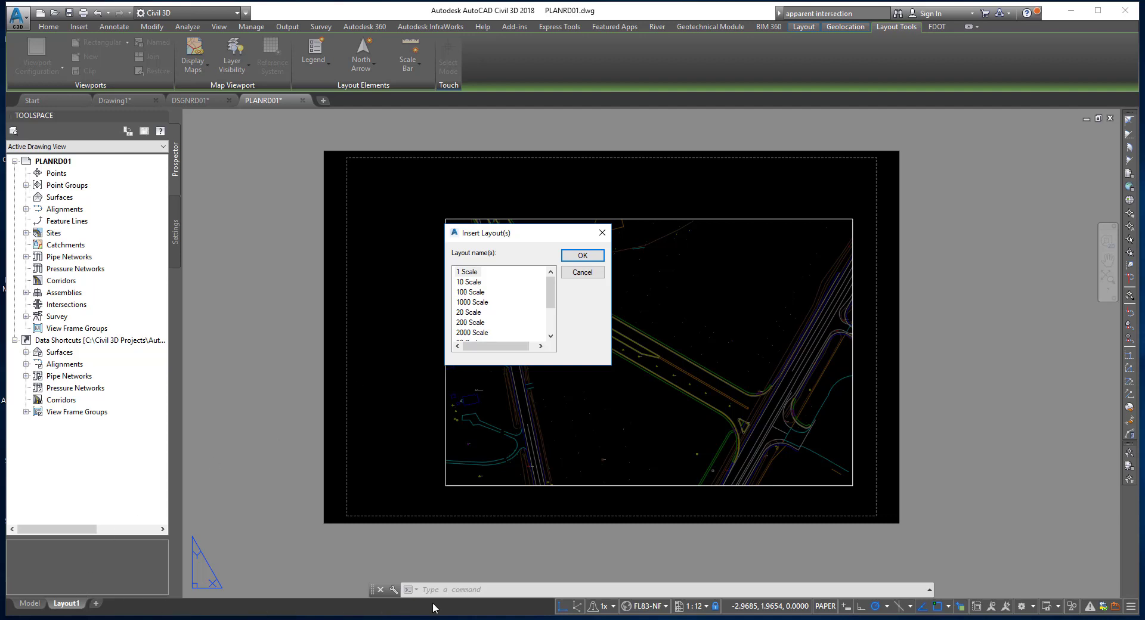
{"action": "left_click", "coordinate": [471, 282]}
{"action": "left_click", "coordinate": [472, 295]}
{"action": "left_click", "coordinate": [472, 304]}
{"action": "left_click", "coordinate": [473, 292]}
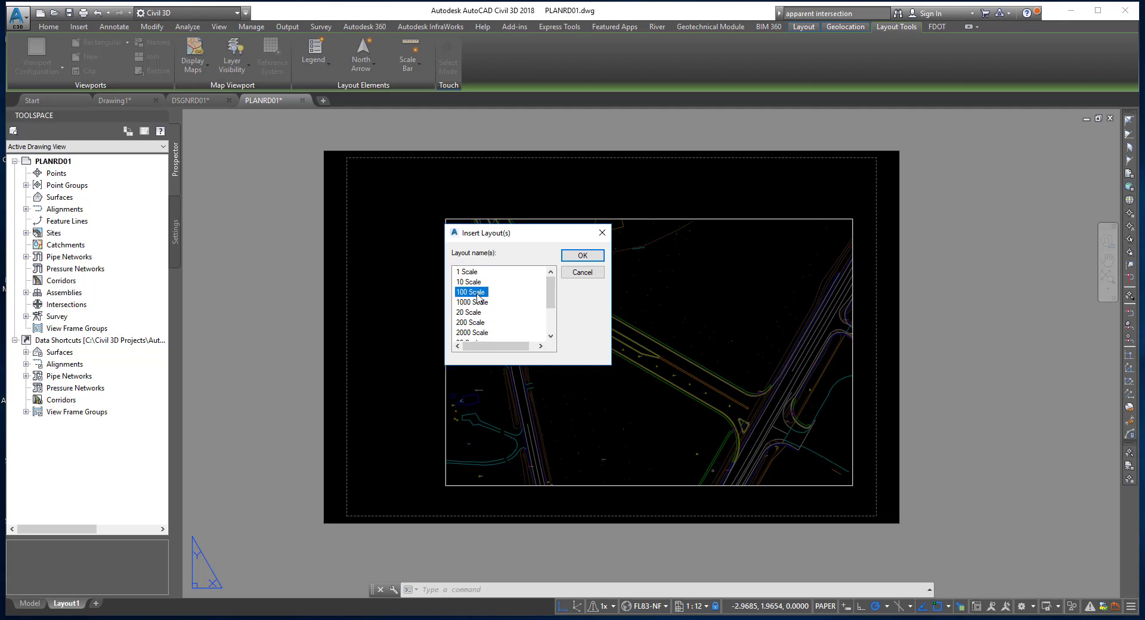
{"action": "left_click", "coordinate": [470, 272]}
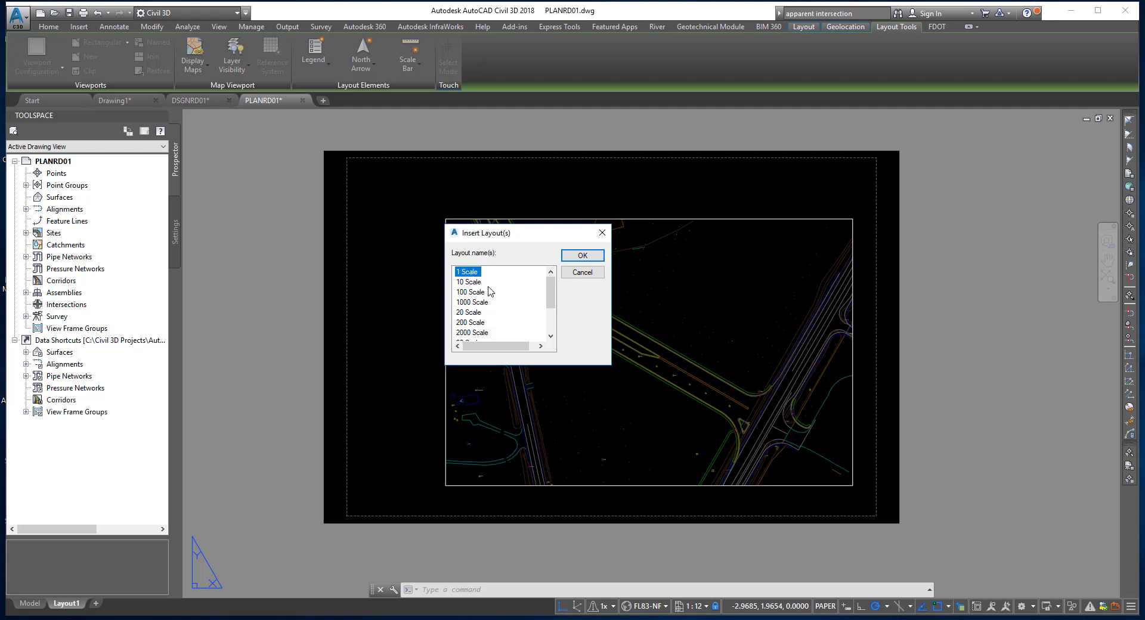
{"action": "left_click", "coordinate": [481, 292]}
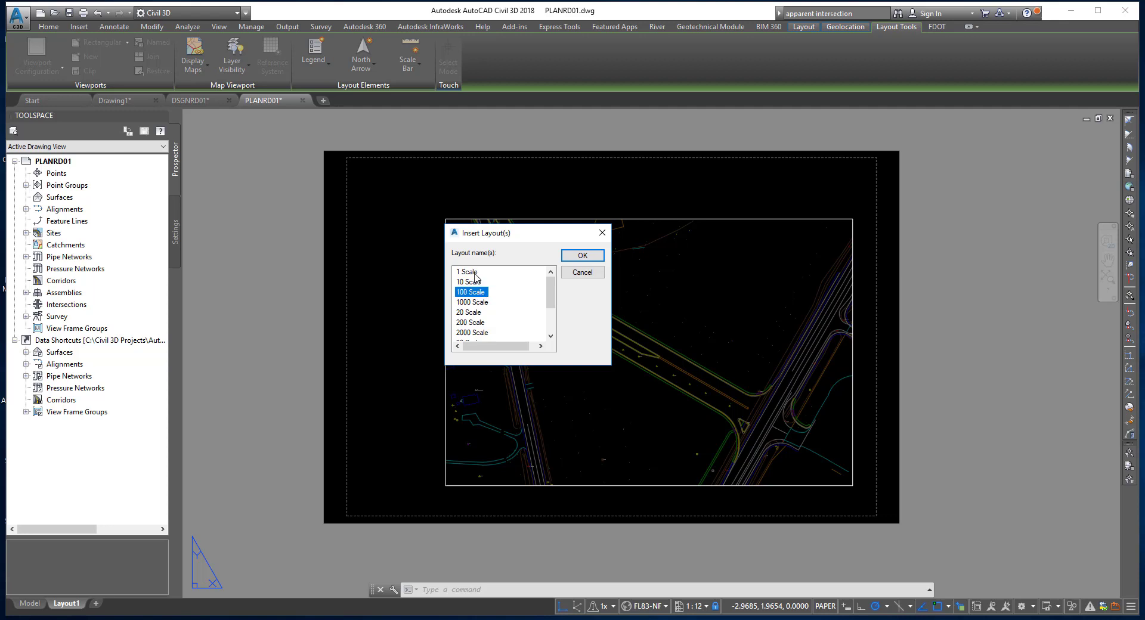
{"action": "left_click", "coordinate": [474, 273]}
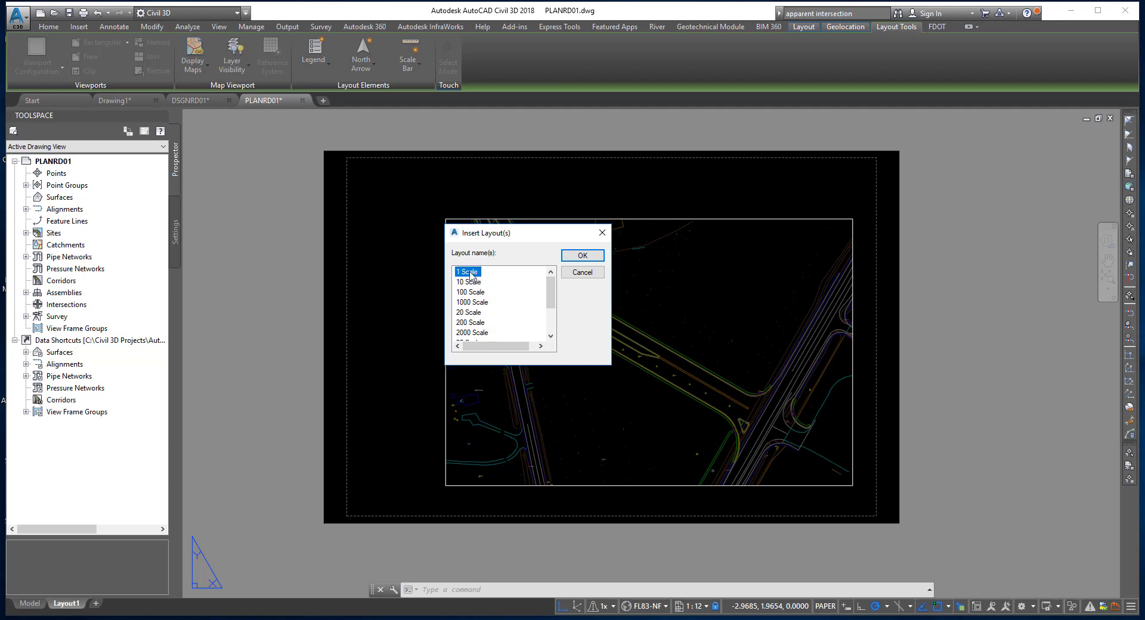
{"action": "left_click", "coordinate": [581, 255]}
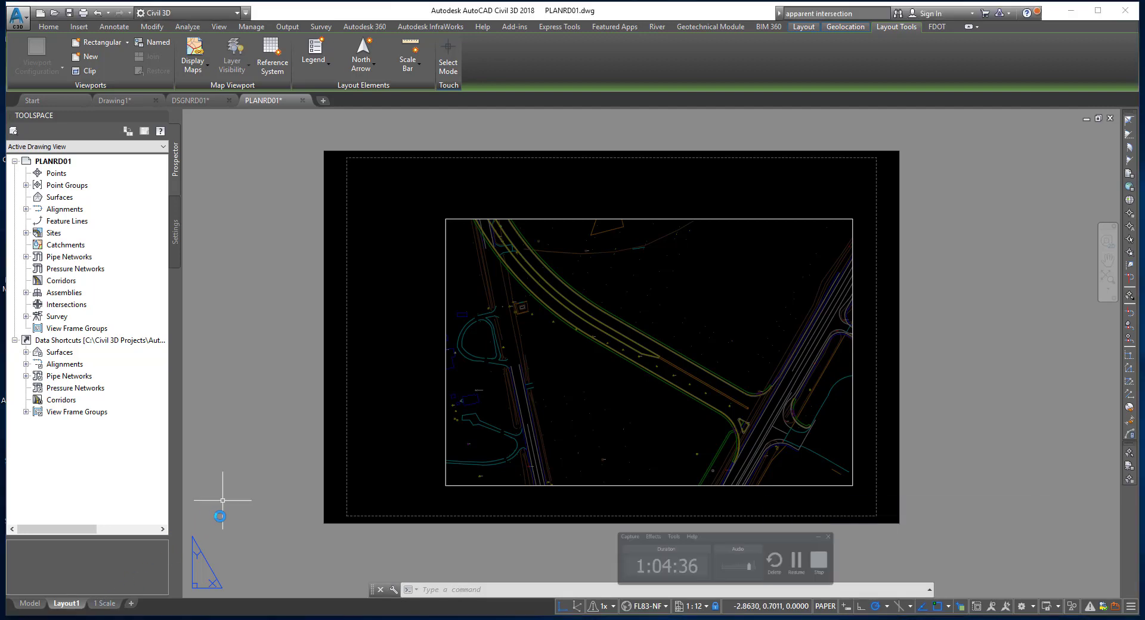
- Switch to the 1 Scale sheet layout and save the PLANRD01 drawing
{"action": "left_click", "coordinate": [105, 604]}
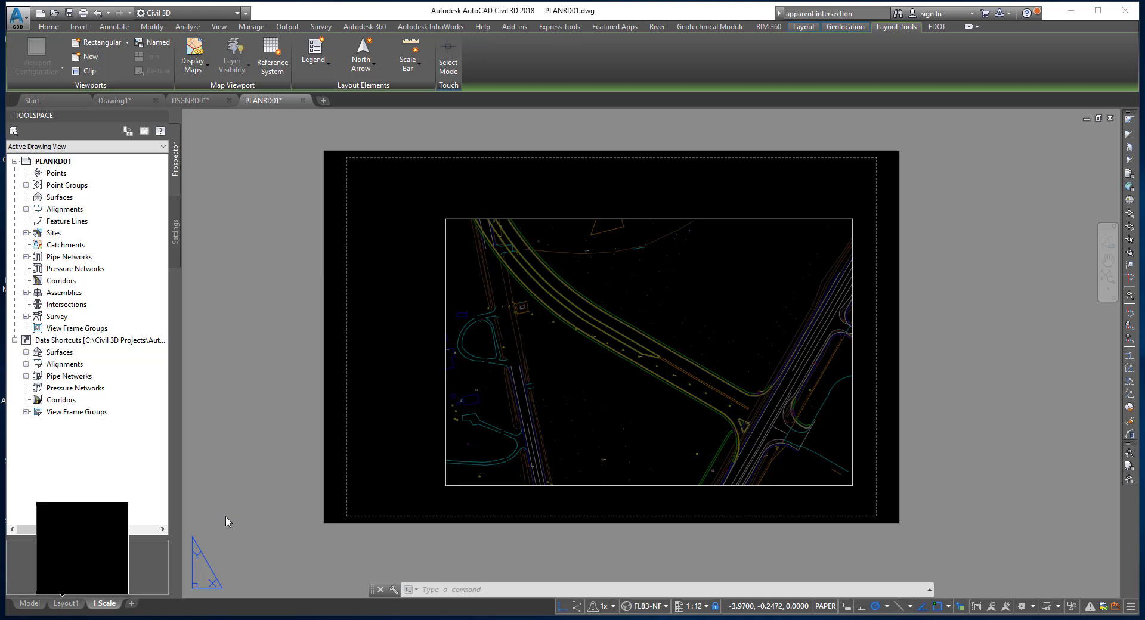
{"action": "key", "text": "ctrl+s"}
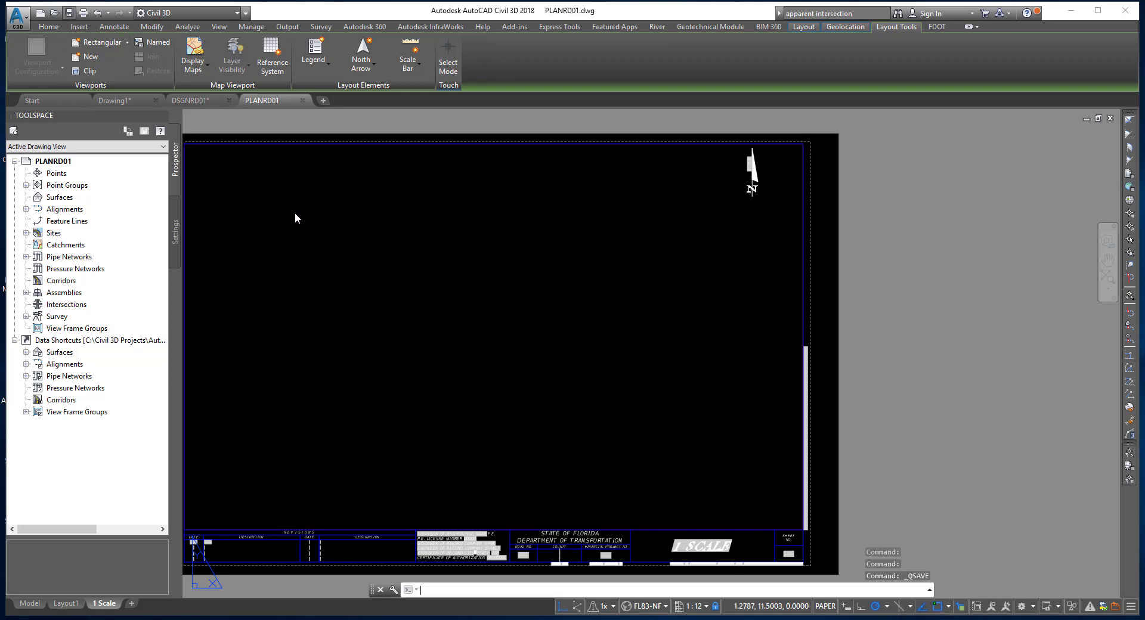
{"action": "left_click", "coordinate": [605, 327]}
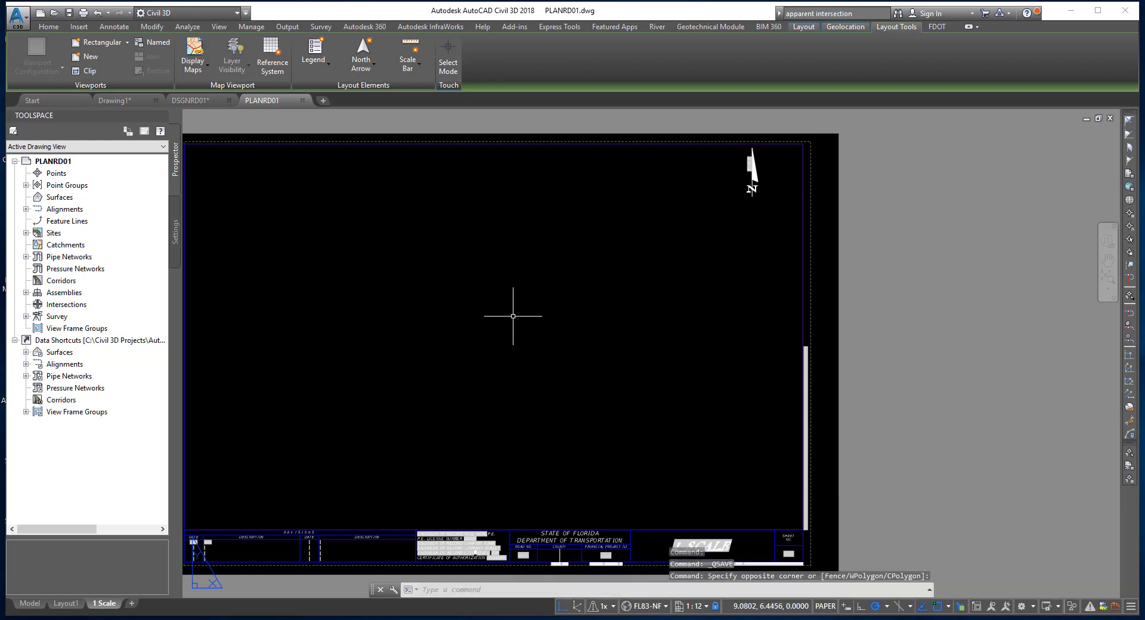
{"action": "middle_click_drag", "start_coordinate": [514, 316], "coordinate": [599, 319]}
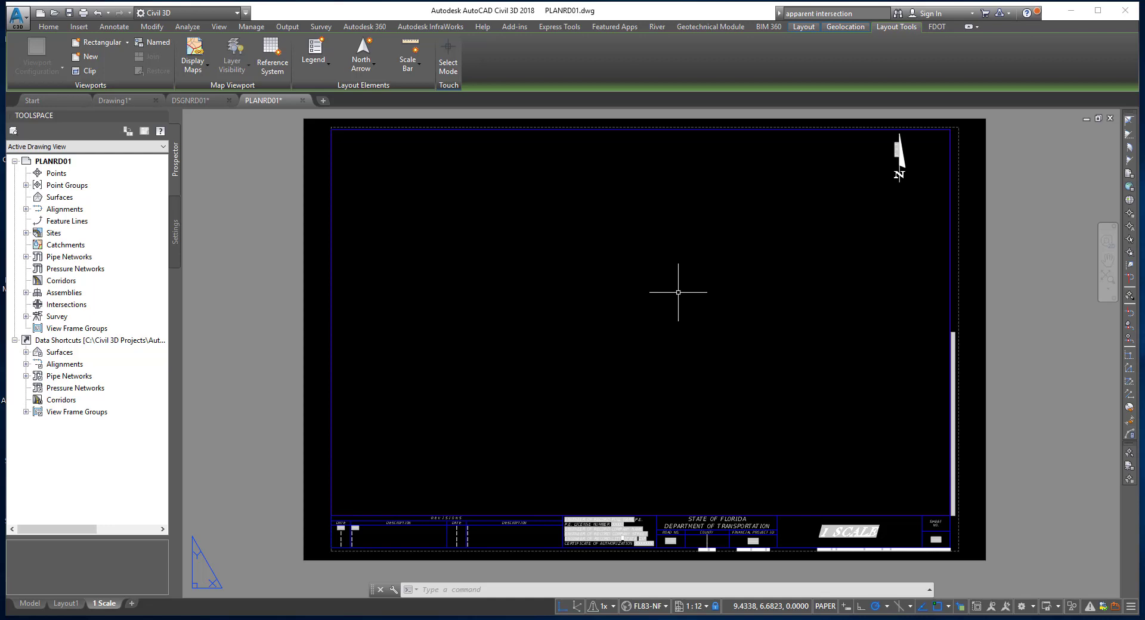
- Switch in and out of the 1 Scale sheet's viewport, ending in paper space
{"action": "double_click", "coordinate": [647, 292]}
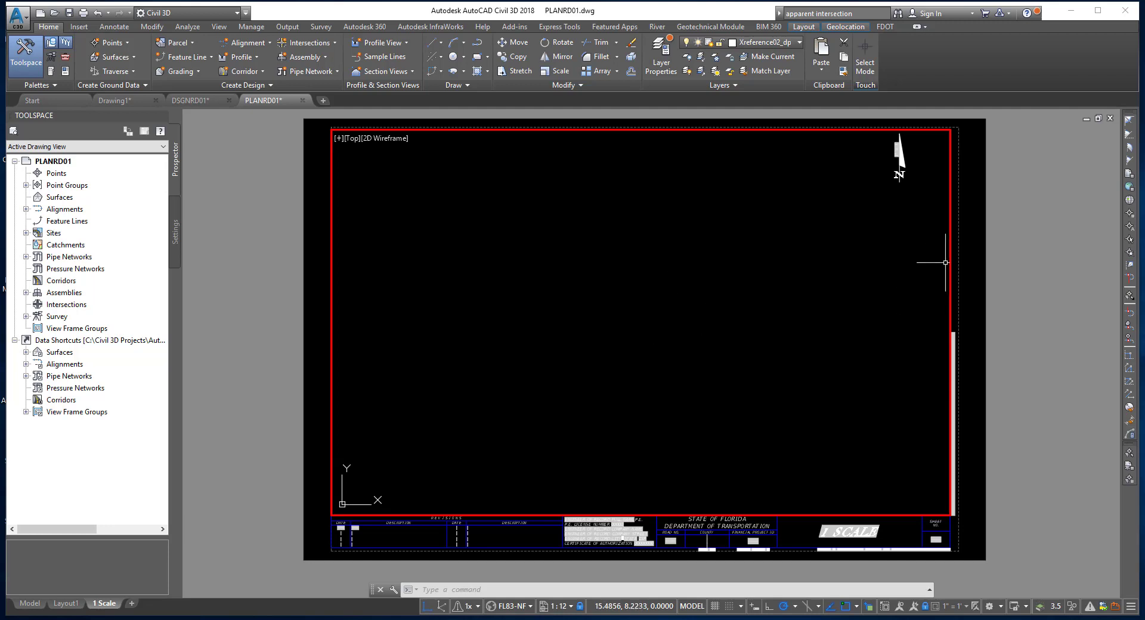
{"action": "double_click", "coordinate": [969, 251]}
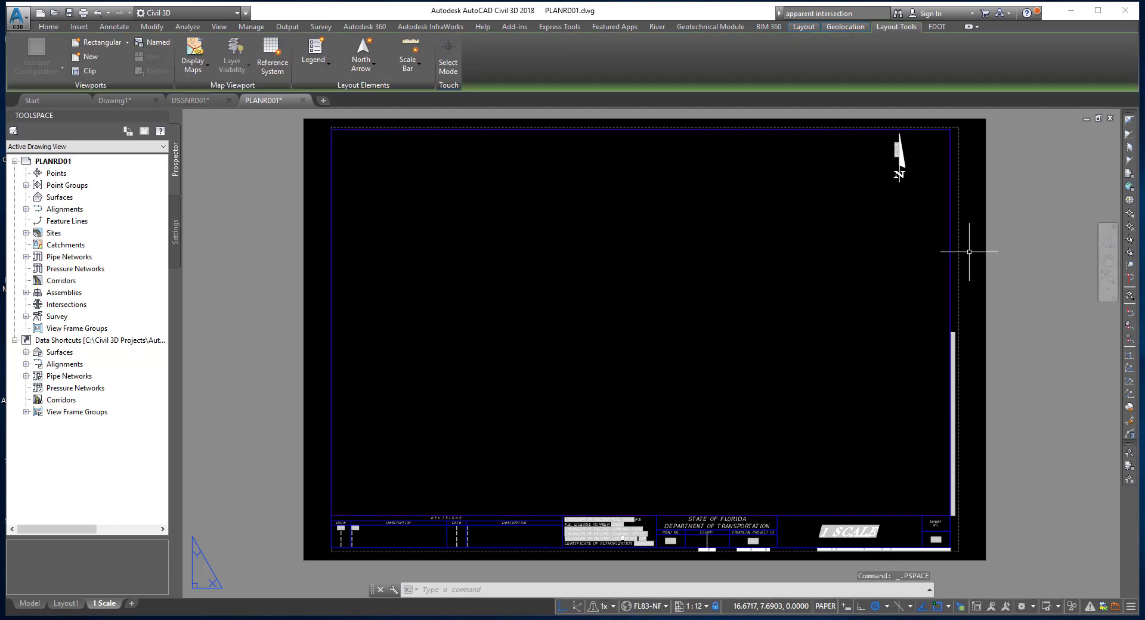
{"action": "double_click", "coordinate": [807, 271]}
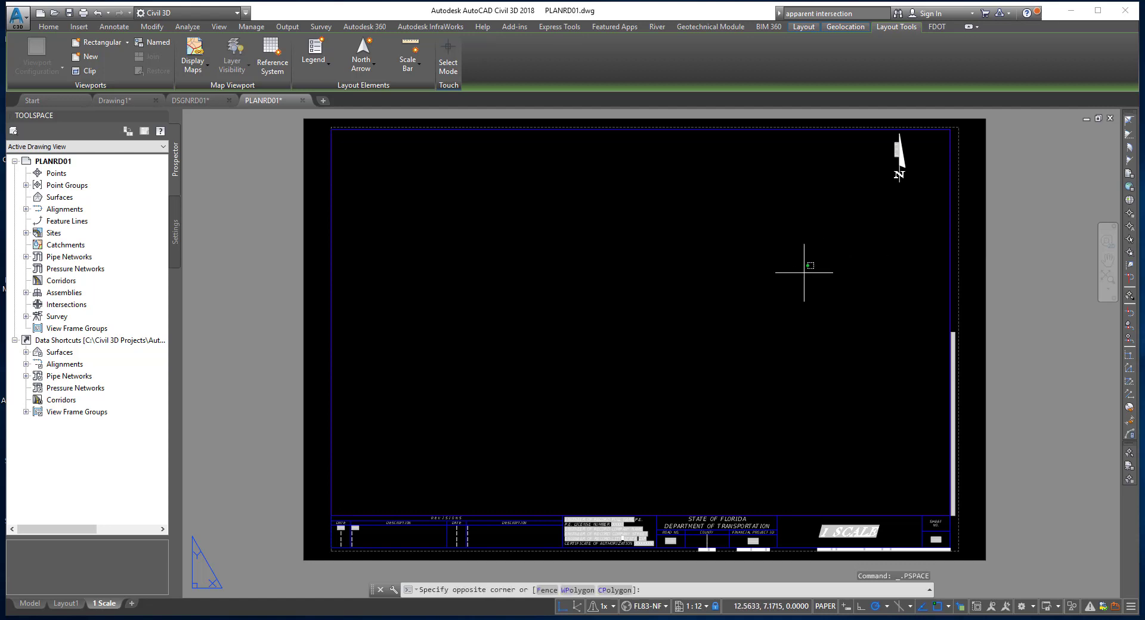
{"action": "double_click", "coordinate": [976, 270]}
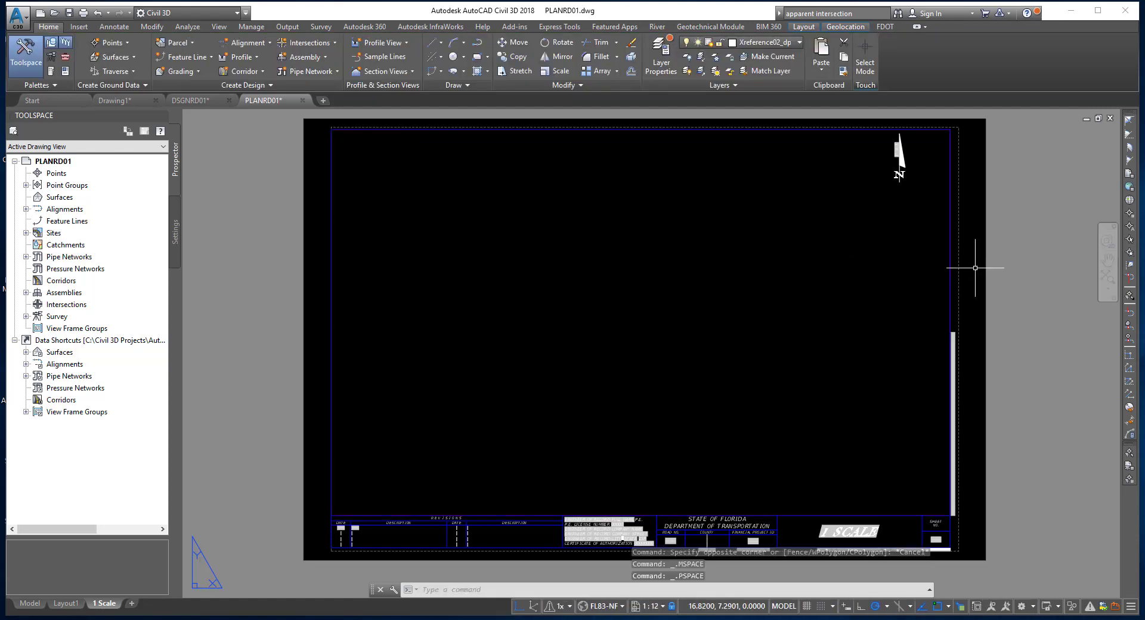
- Activate the sheet's viewport, unlock it and zoom its model view to the drawing extents
{"action": "double_click", "coordinate": [673, 302]}
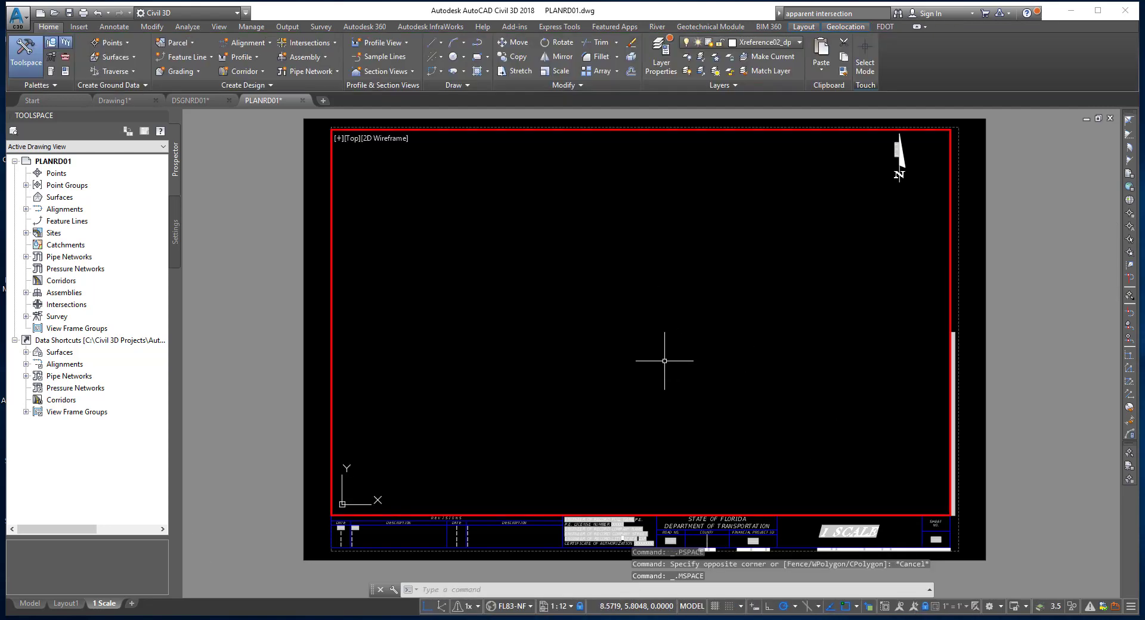
{"action": "mouse_move", "coordinate": [664, 360]}
{"action": "middle_mouse_down"}
{"action": "mouse_move", "coordinate": [628, 357]}
{"action": "mouse_move", "coordinate": [654, 376]}
{"action": "middle_mouse_up"}
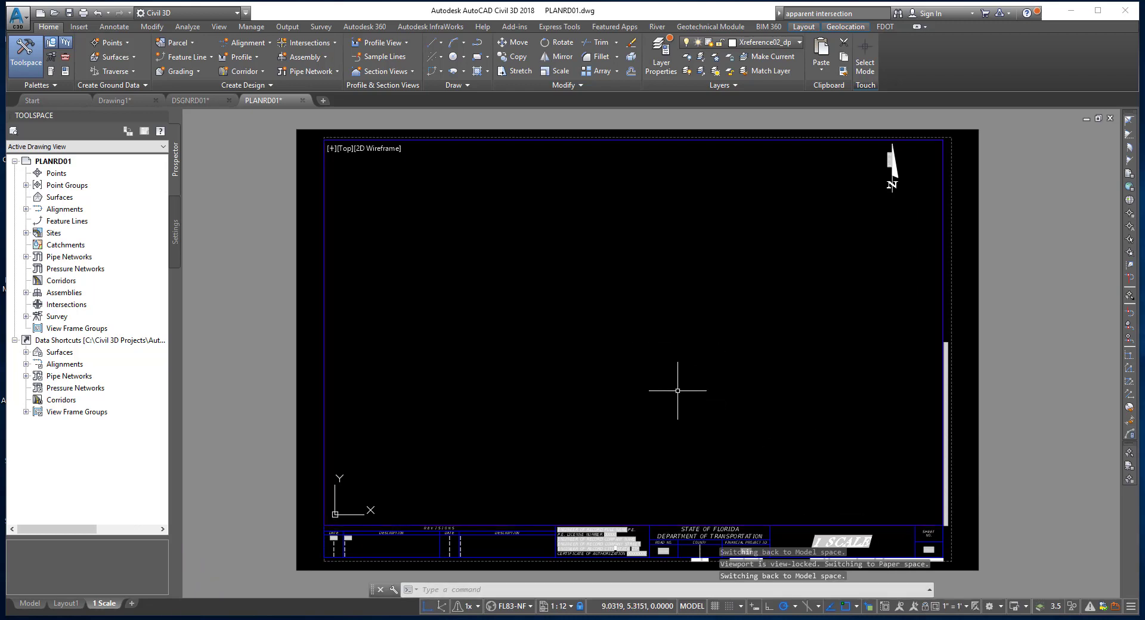
{"action": "left_click", "coordinate": [624, 345]}
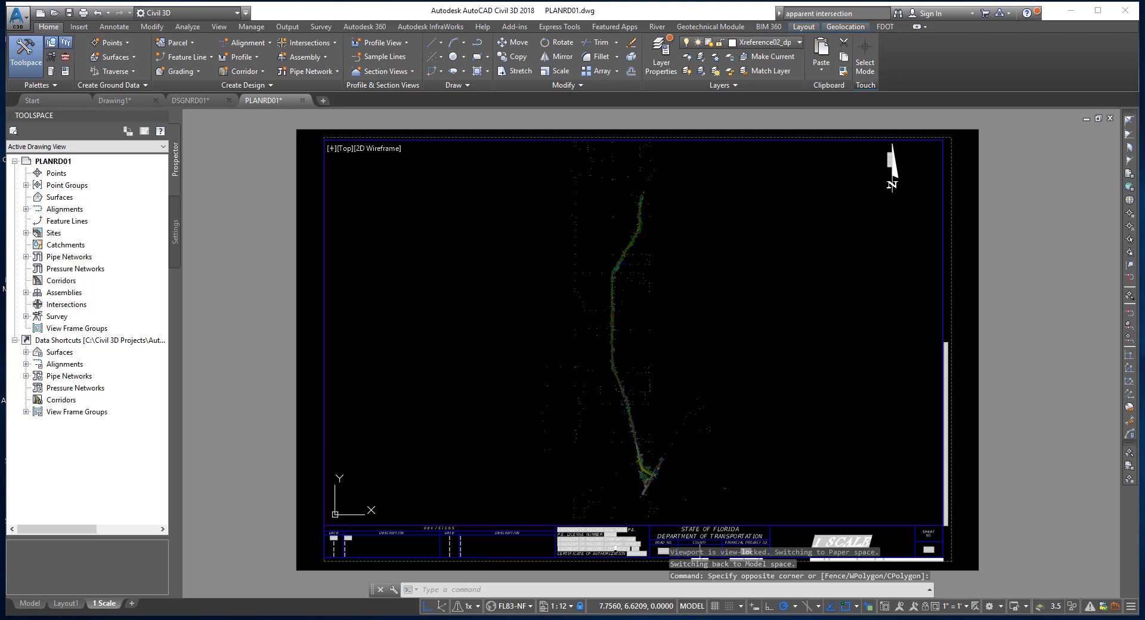
{"action": "middle_click_drag", "start_coordinate": [572, 372], "coordinate": [679, 345]}
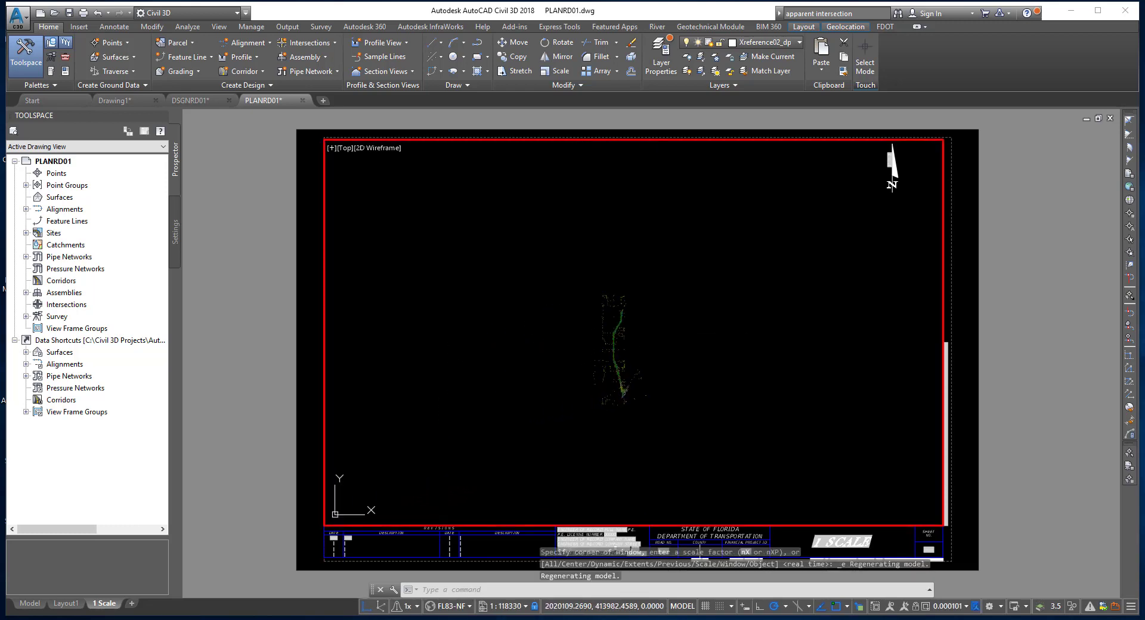
{"action": "middle_click", "coordinate": [679, 346]}
{"action": "middle_click", "coordinate": [679, 345]}
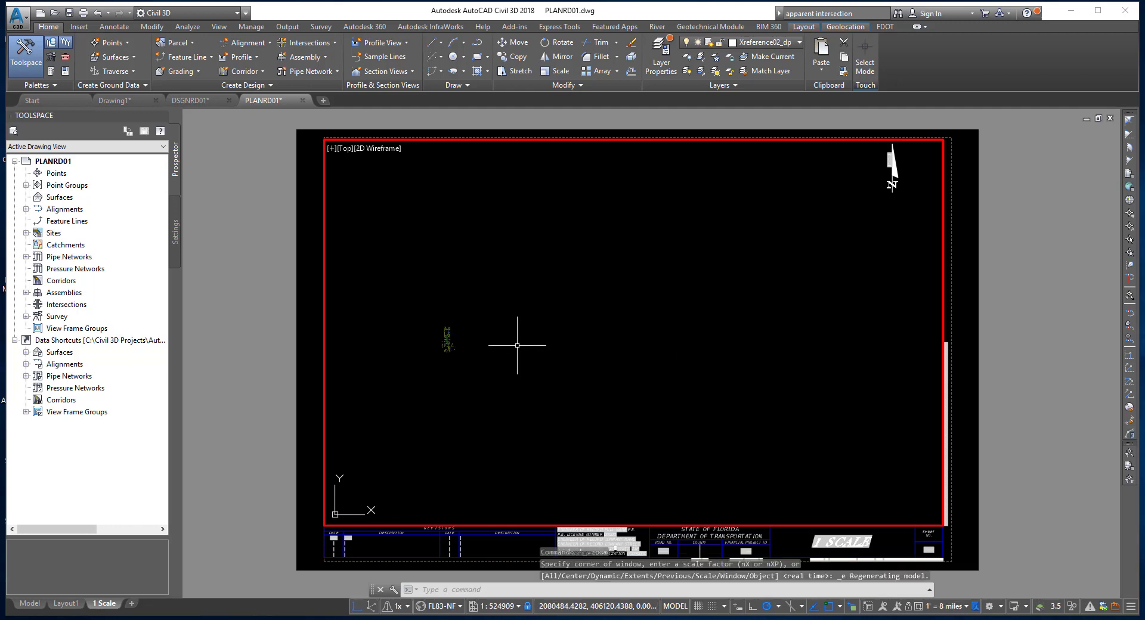
- Frame the connector road and the two roads it joins inside the viewport and return to paper space
{"action": "middle_click_drag", "start_coordinate": [438, 348], "coordinate": [641, 356]}
{"action": "scroll", "coordinate": [641, 356], "scroll_direction": "up", "scroll_amount": 6}
{"action": "scroll", "coordinate": [669, 420], "scroll_direction": "up", "scroll_amount": 5}
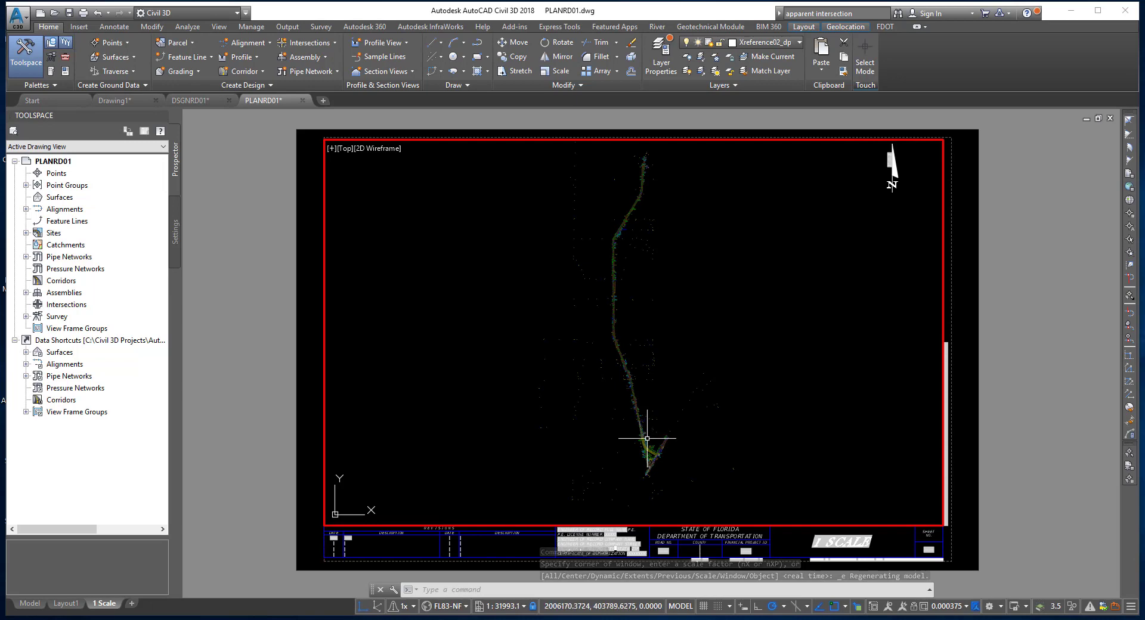
{"action": "scroll", "coordinate": [656, 444], "scroll_direction": "up", "scroll_amount": 4}
{"action": "mouse_move", "coordinate": [641, 458]}
{"action": "middle_mouse_down"}
{"action": "mouse_move", "coordinate": [627, 312]}
{"action": "mouse_move", "coordinate": [631, 371]}
{"action": "middle_mouse_up"}
{"action": "scroll", "coordinate": [626, 319], "scroll_direction": "up", "scroll_amount": 5}
{"action": "scroll", "coordinate": [644, 371], "scroll_direction": "up", "scroll_amount": 2}
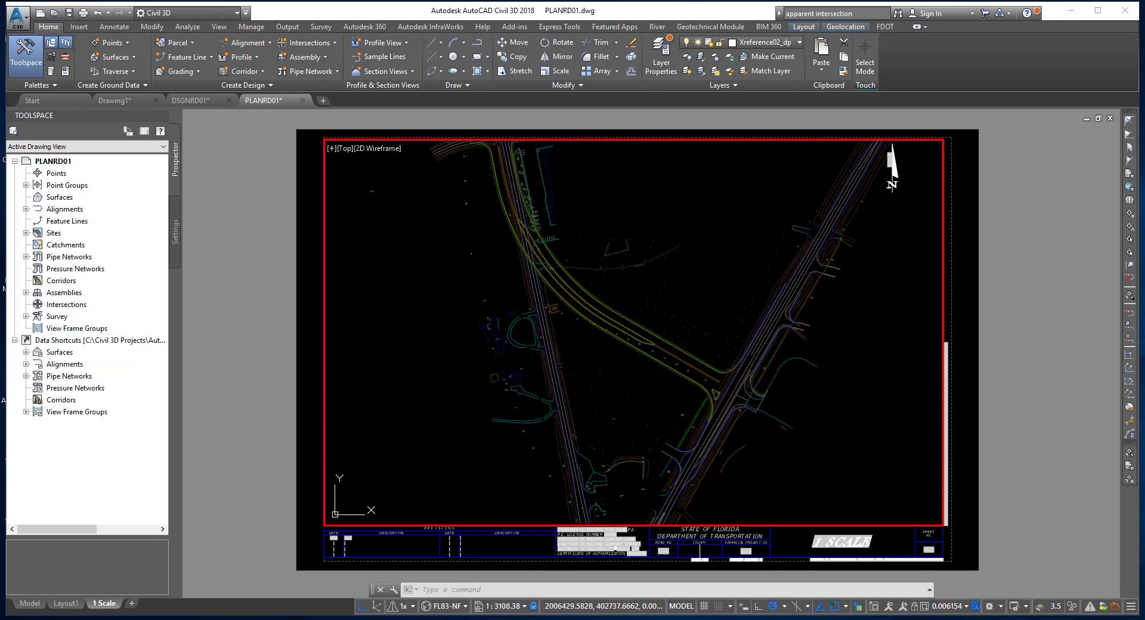
{"action": "scroll", "coordinate": [647, 374], "scroll_direction": "down", "scroll_amount": 2}
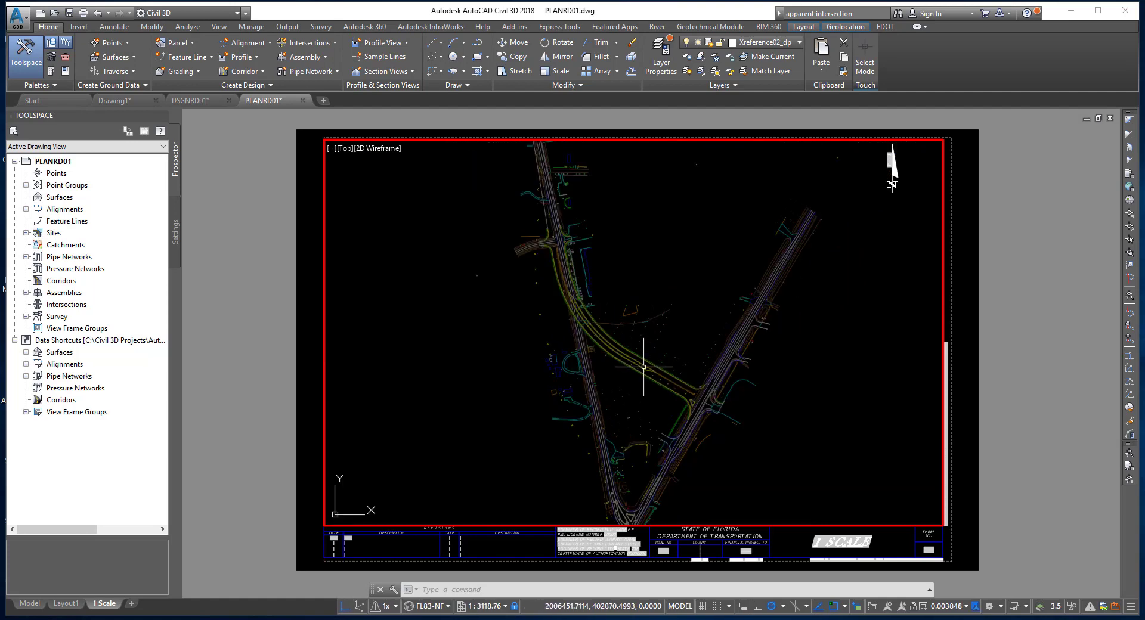
{"action": "middle_click_drag", "start_coordinate": [644, 367], "coordinate": [635, 332]}
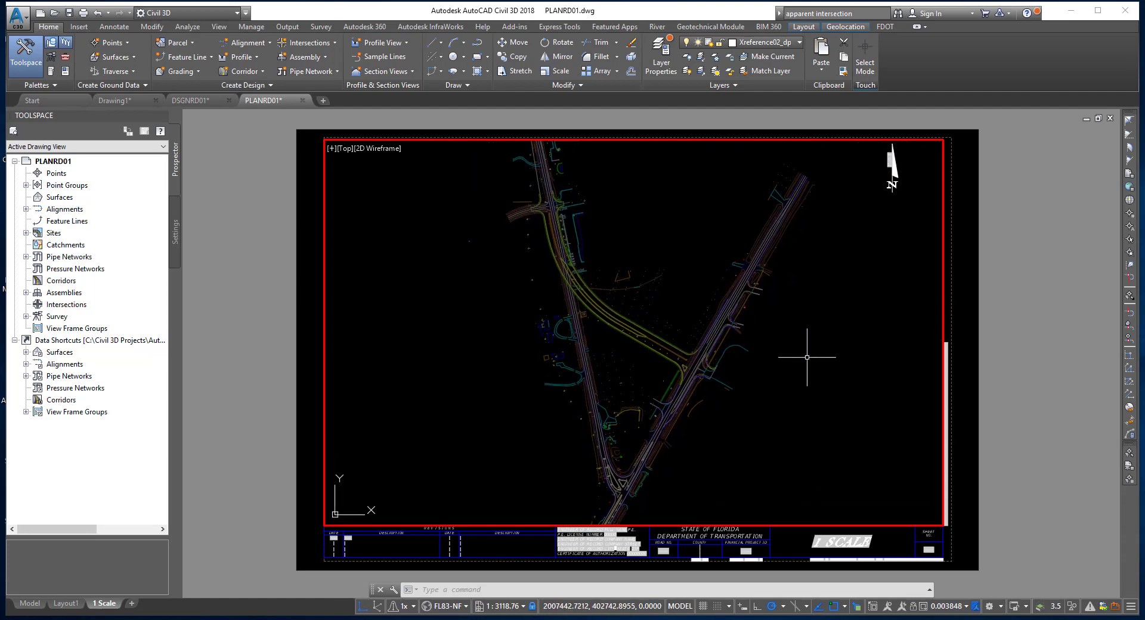
{"action": "double_click", "coordinate": [960, 321]}
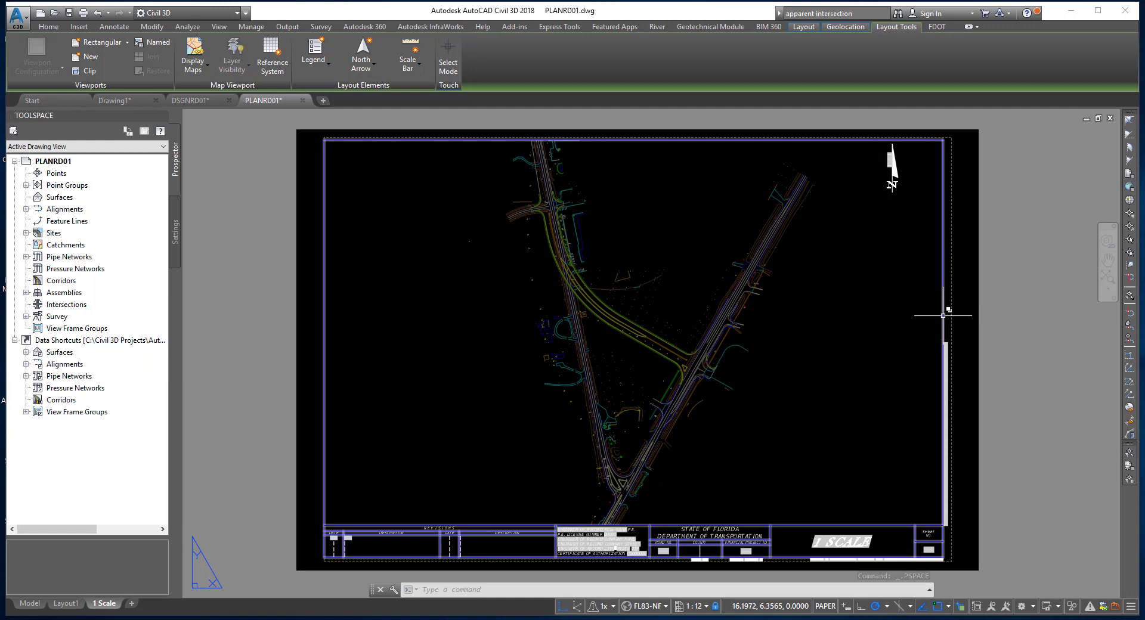
- Select the viewport rather than the overlapping sheet border block, set its scale to 1" = 100' and deselect it
{"action": "mouse_move", "coordinate": [942, 316]}
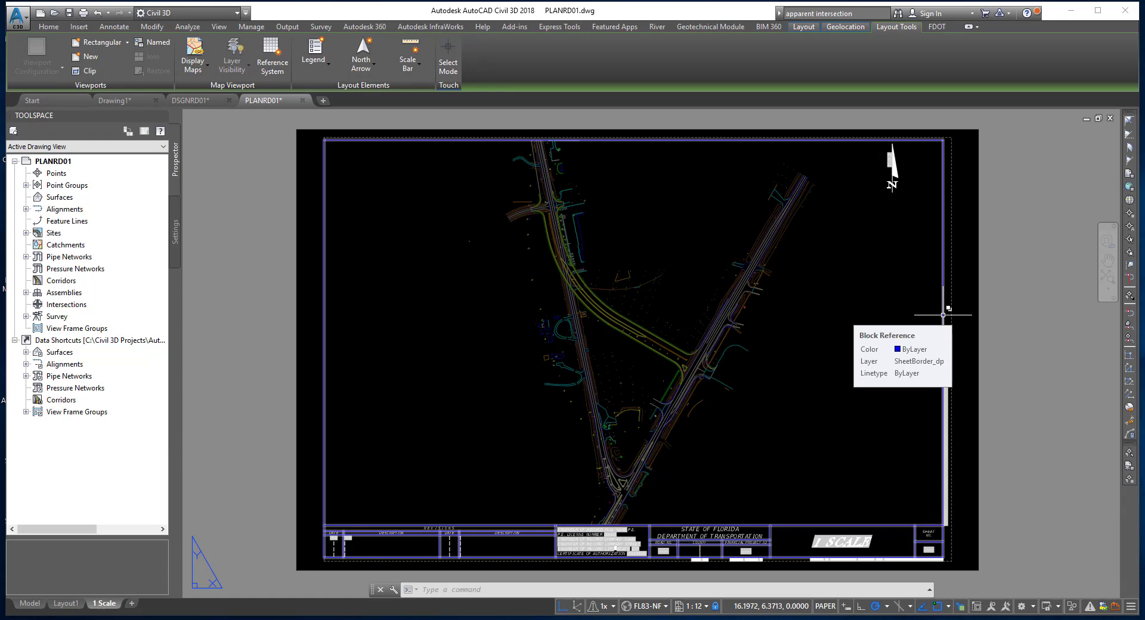
{"action": "left_click", "coordinate": [943, 314]}
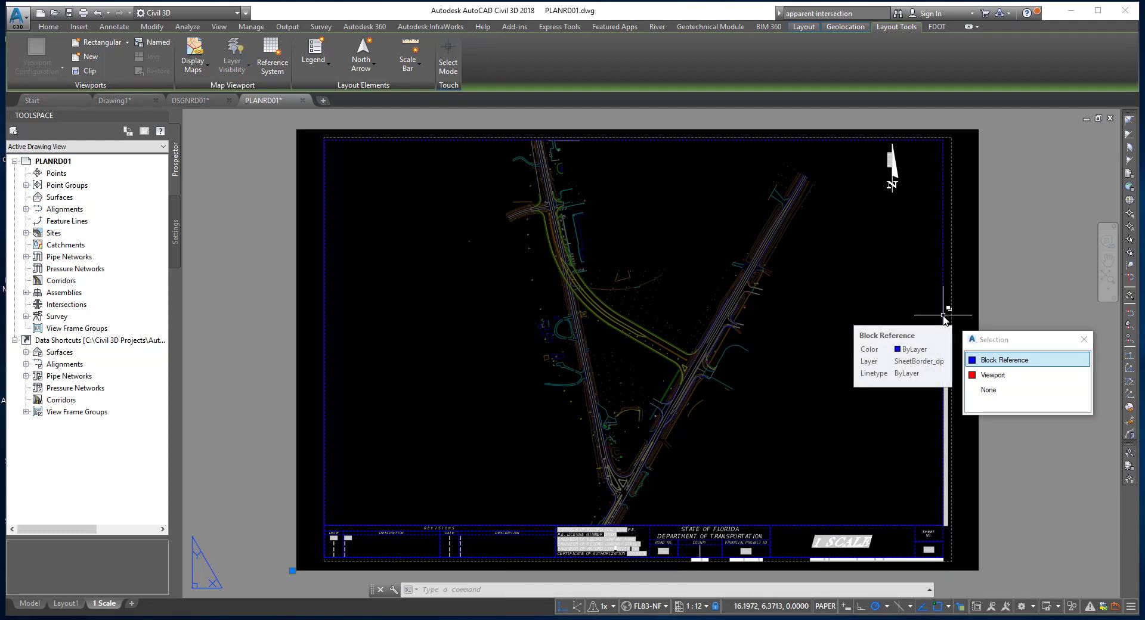
{"action": "left_click", "coordinate": [989, 375]}
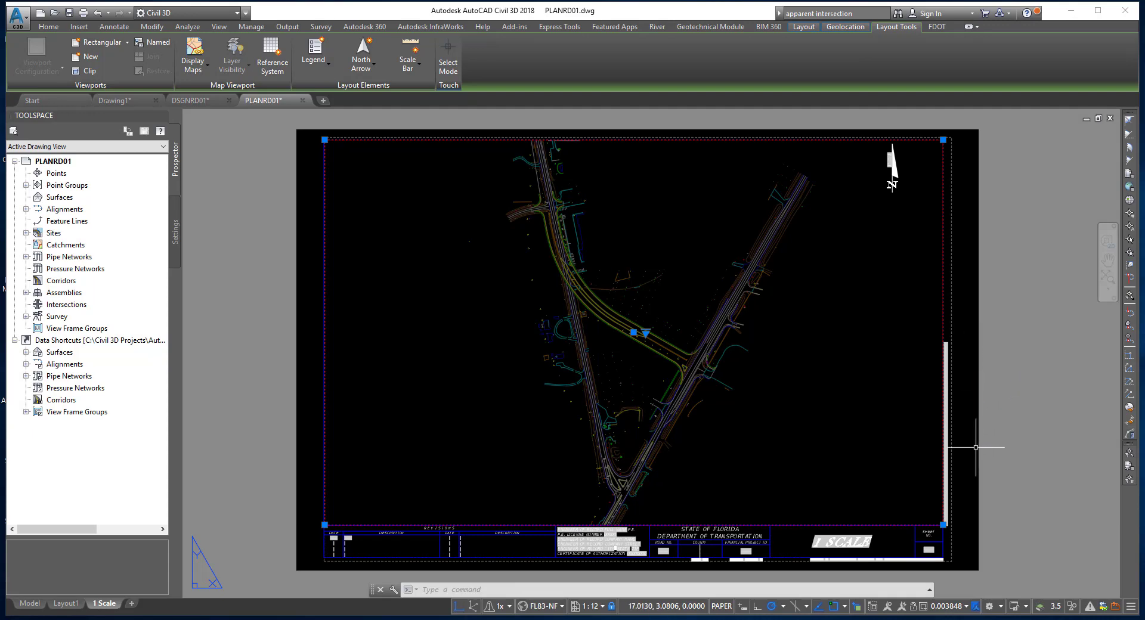
{"action": "left_click", "coordinate": [966, 606]}
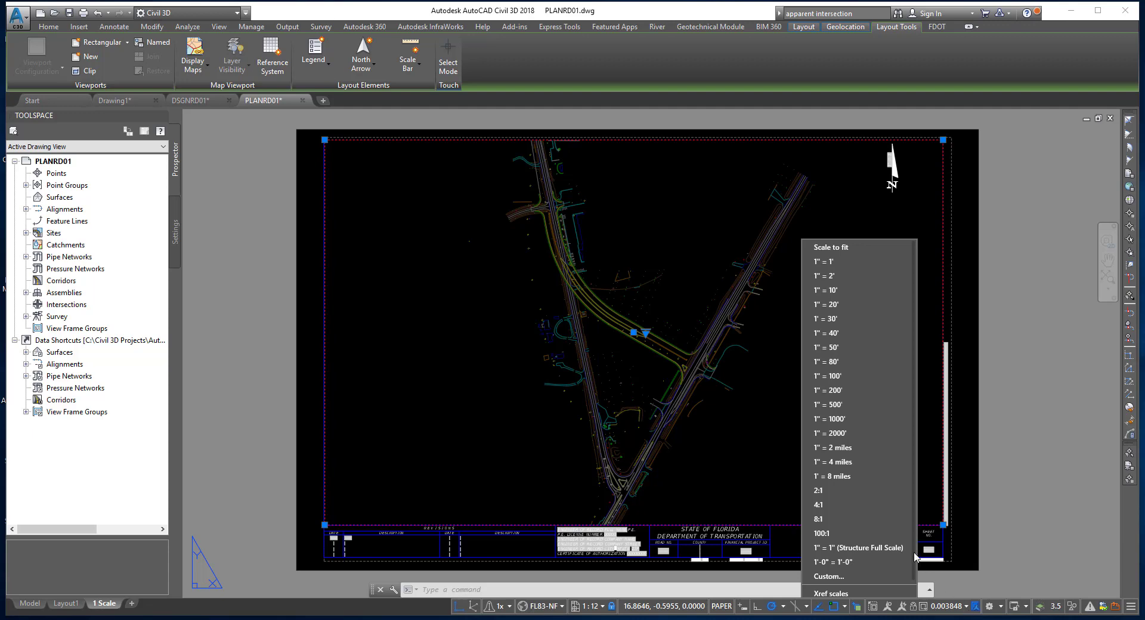
{"action": "left_click", "coordinate": [857, 377]}
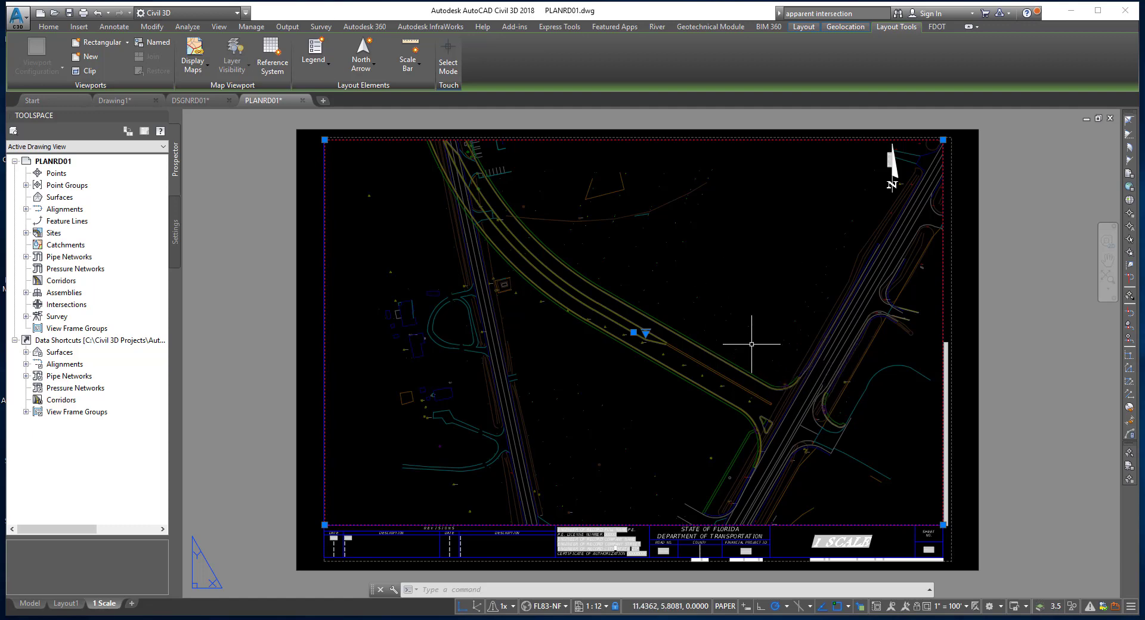
{"action": "key", "text": "Escape"}
- Shift the roads slightly upward inside the viewport and lock the viewport's display
{"action": "double_click", "coordinate": [724, 281]}
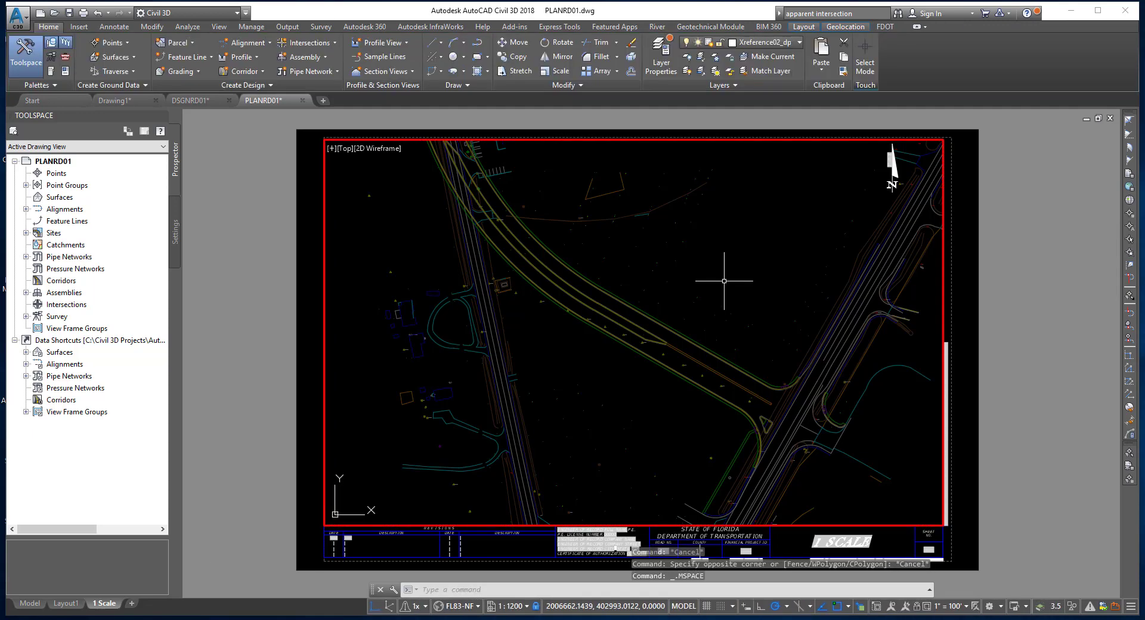
{"action": "mouse_move", "coordinate": [724, 281]}
{"action": "middle_mouse_down"}
{"action": "mouse_move", "coordinate": [736, 270]}
{"action": "mouse_move", "coordinate": [713, 263]}
{"action": "mouse_move", "coordinate": [703, 275]}
{"action": "mouse_move", "coordinate": [723, 263]}
{"action": "middle_mouse_up"}
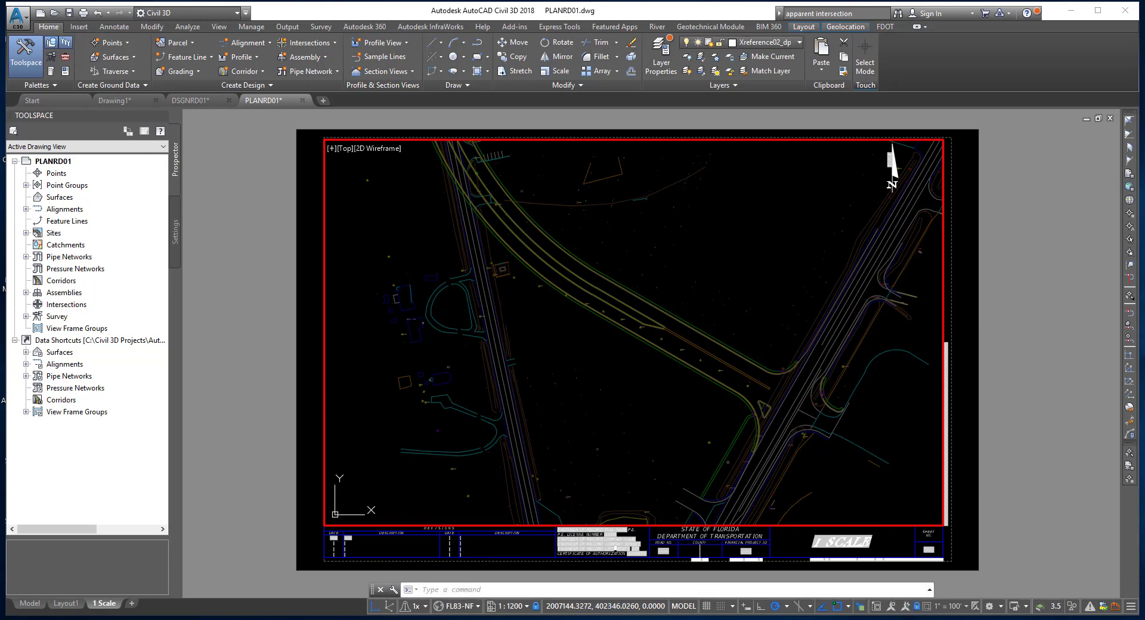
{"action": "left_click", "coordinate": [748, 280]}
{"action": "double_click", "coordinate": [740, 287]}
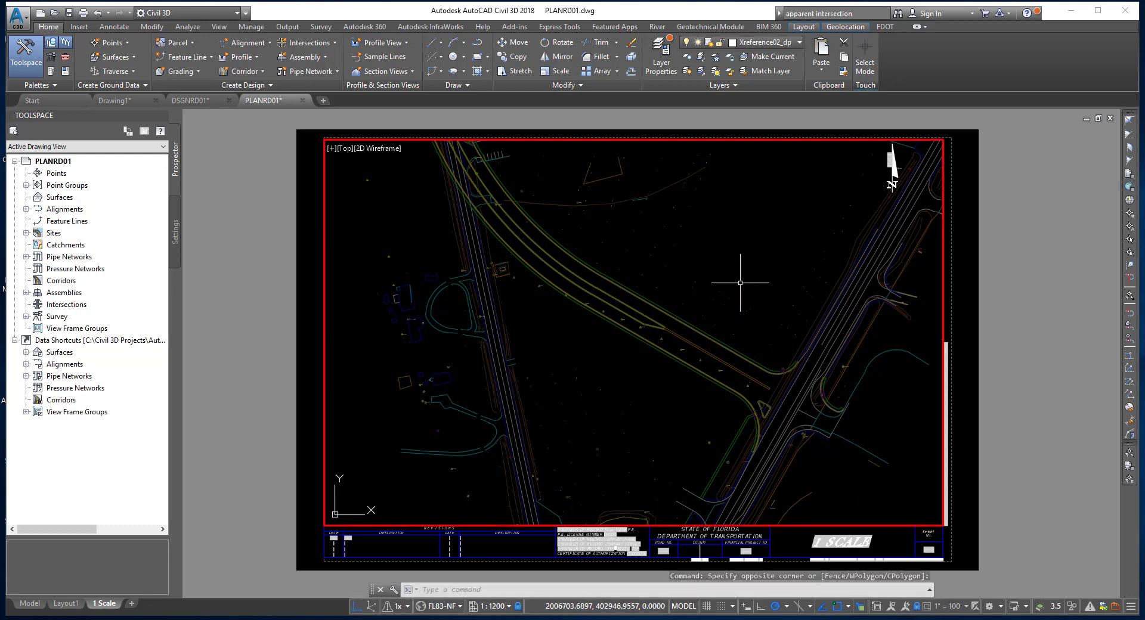
- Test the viewport lock by zooming while the viewport is active, and return to paper space
{"action": "scroll", "coordinate": [741, 282], "scroll_direction": "down", "scroll_amount": 3}
{"action": "scroll", "coordinate": [740, 281], "scroll_direction": "up", "scroll_amount": 4}
{"action": "scroll", "coordinate": [740, 284], "scroll_direction": "down", "scroll_amount": 2}
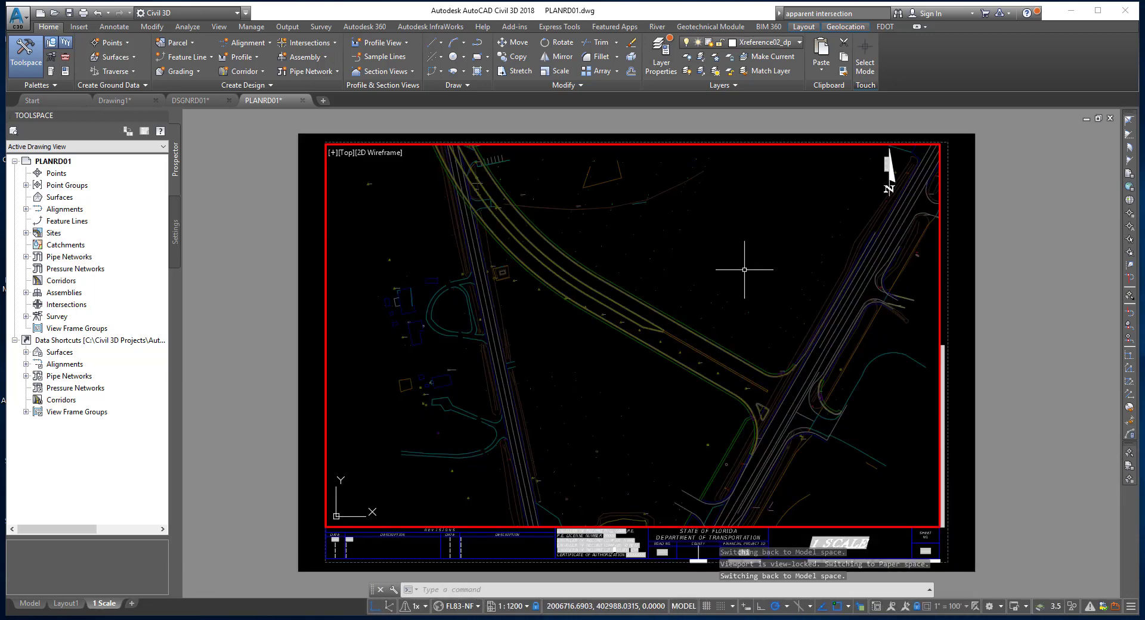
{"action": "double_click", "coordinate": [955, 263]}
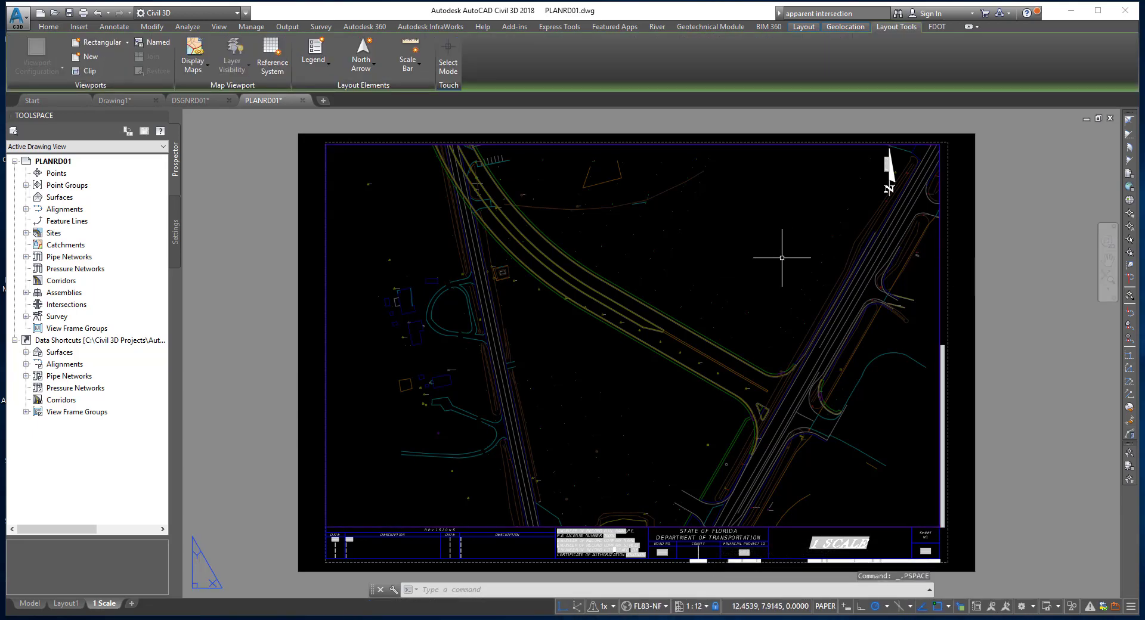
{"action": "middle_click_drag", "start_coordinate": [762, 263], "coordinate": [736, 259]}
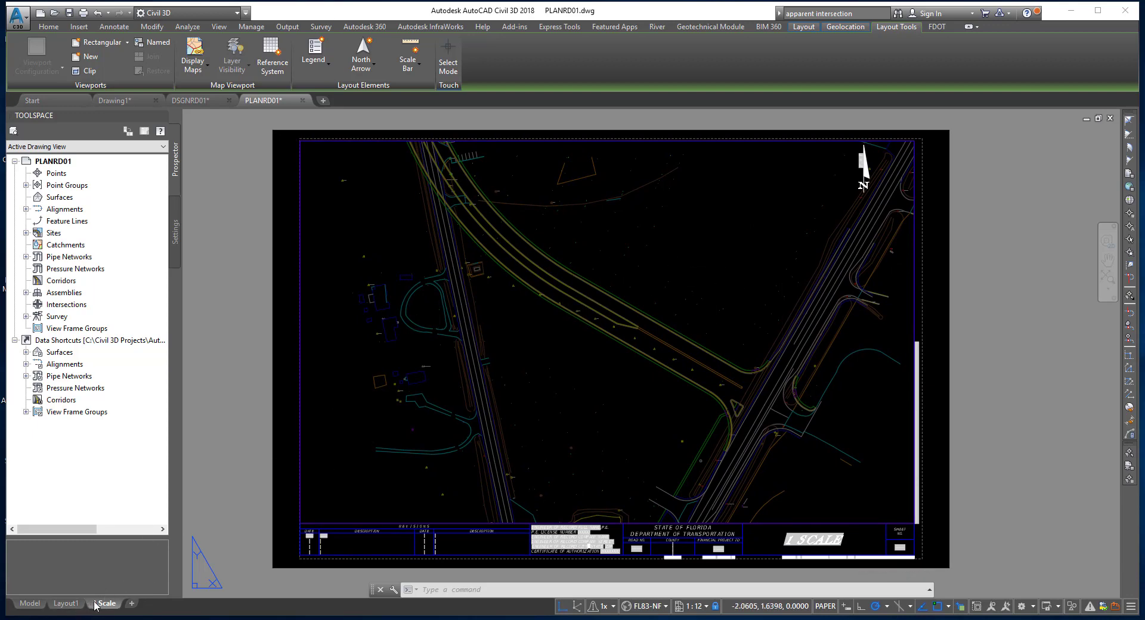
- Rename the 1 Scale layout to PlanRD 100
{"action": "mouse_move", "coordinate": [101, 606]}
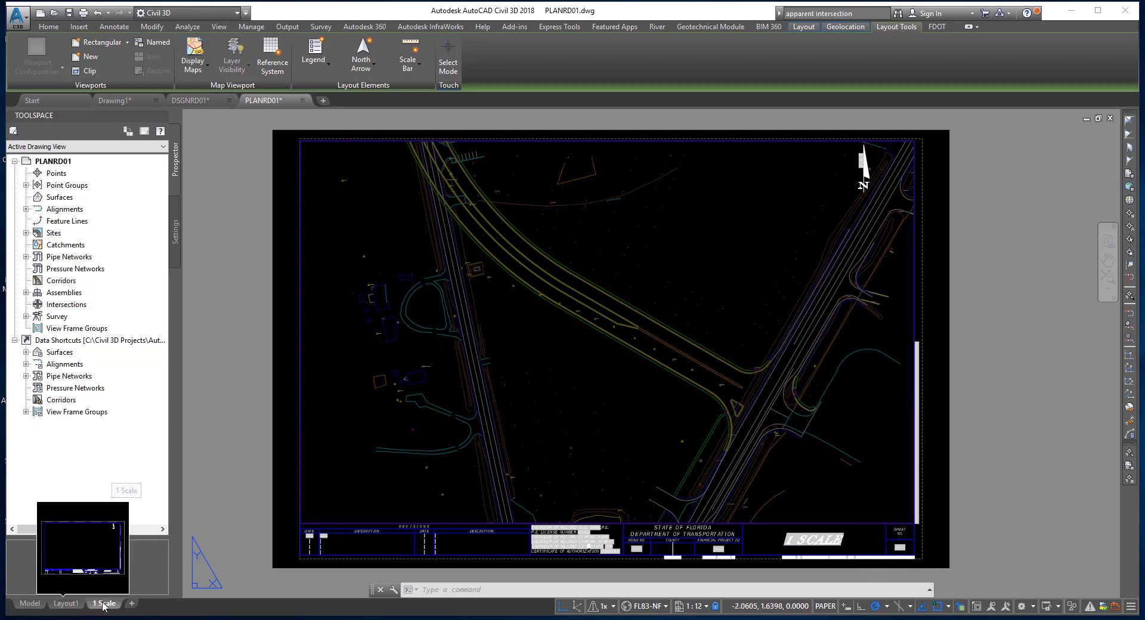
{"action": "right_click", "coordinate": [103, 606]}
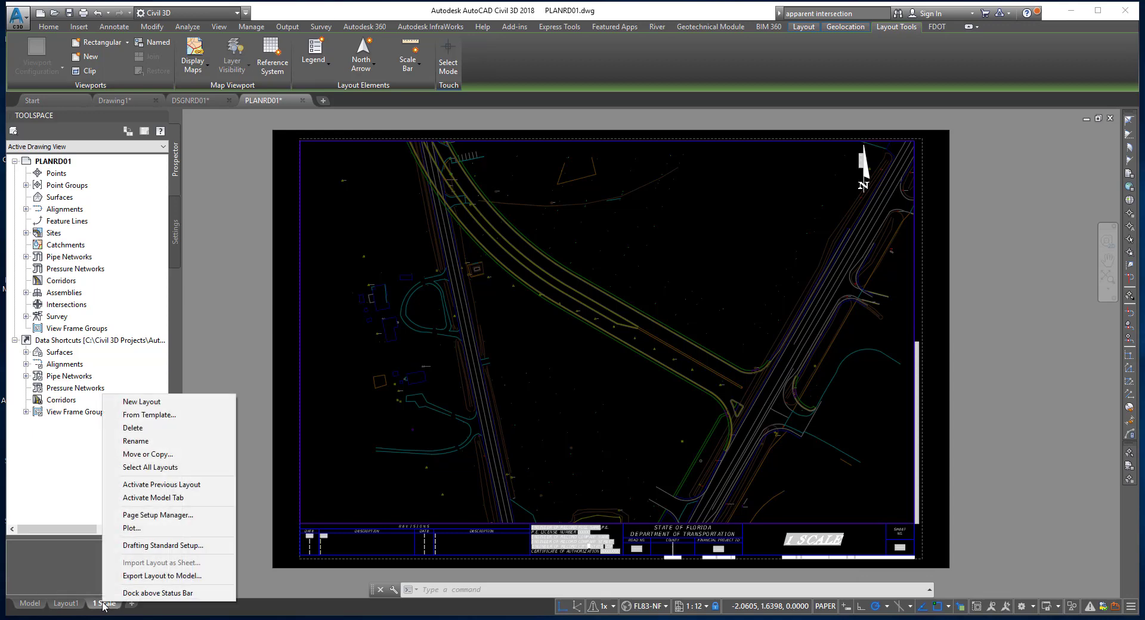
{"action": "left_click", "coordinate": [156, 446]}
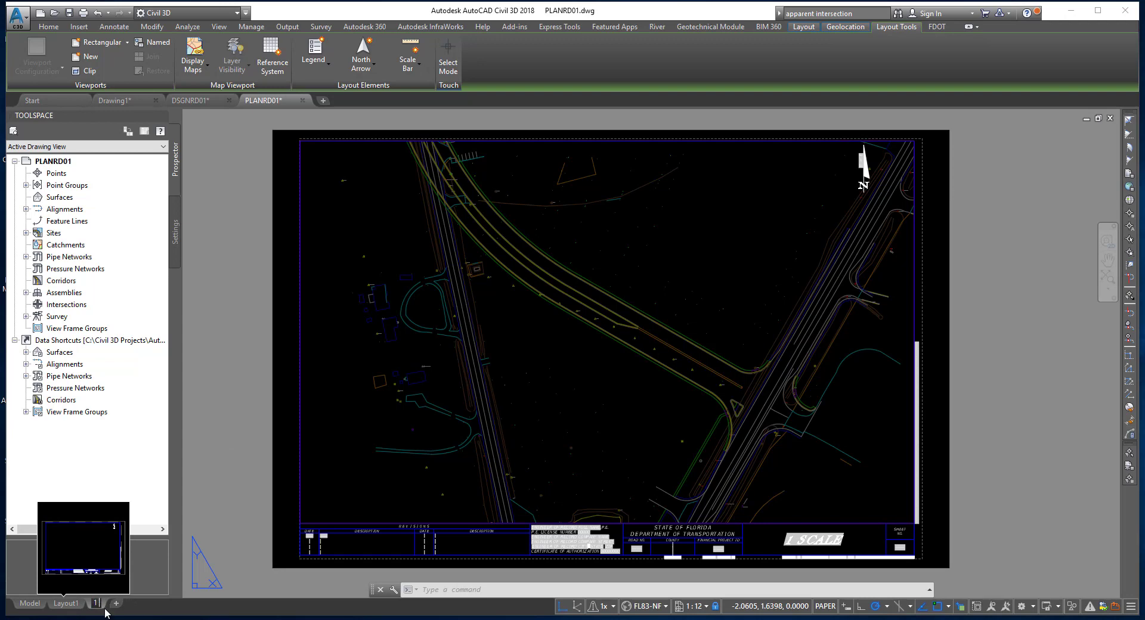
{"action": "key", "text": "BackSpace"}
{"action": "type", "text": "PlanRD"}
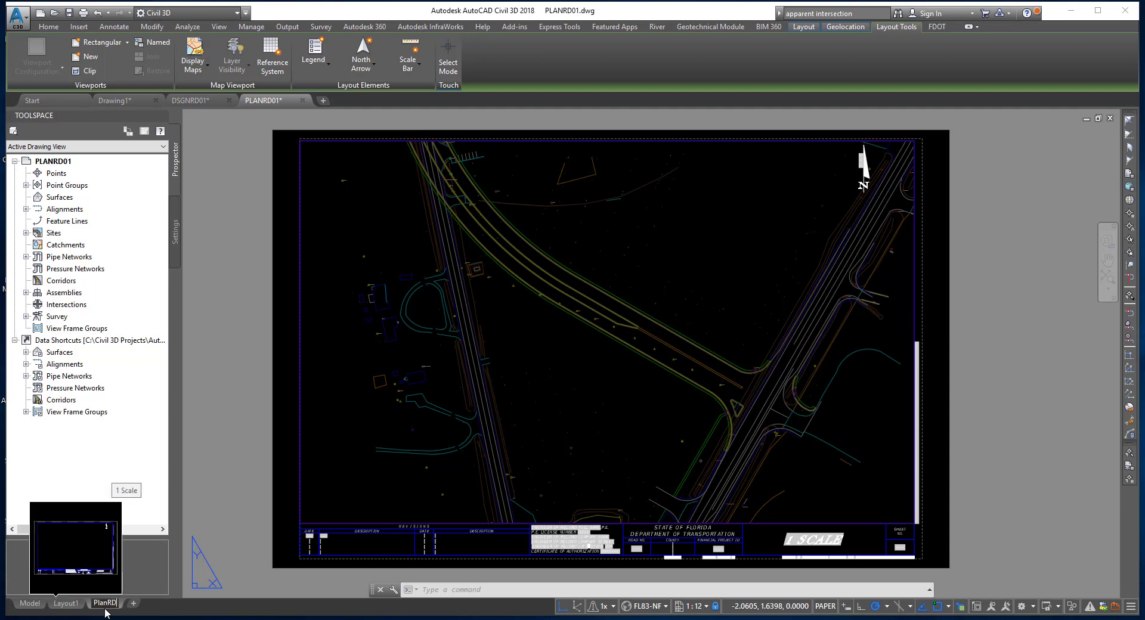
{"action": "type", "text": " 100"}
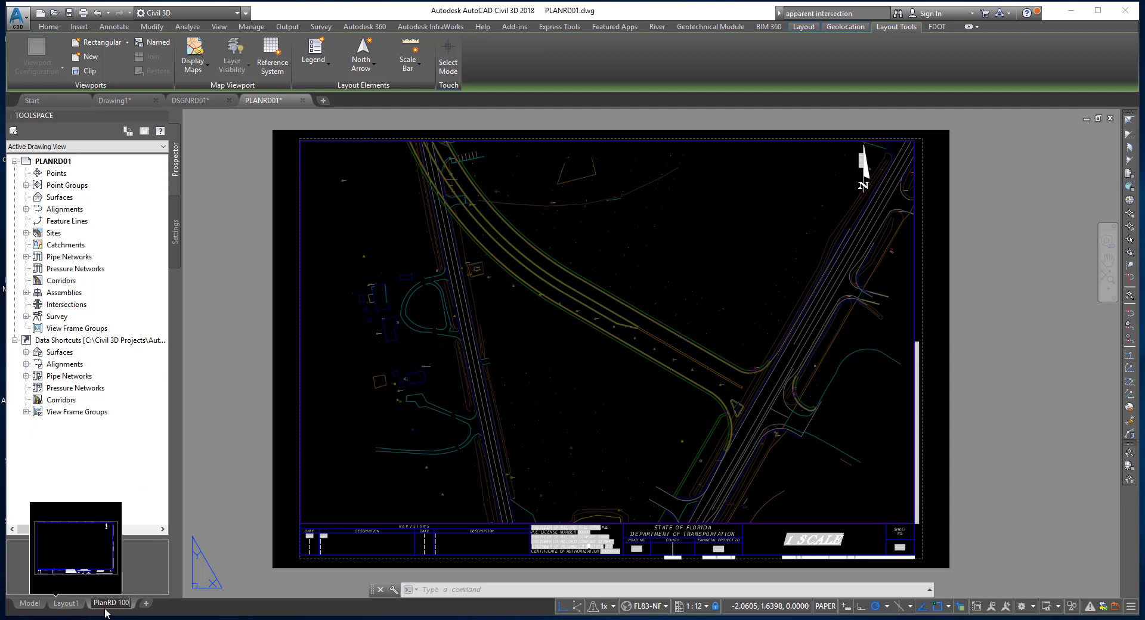
{"action": "left_click", "coordinate": [230, 520]}
{"action": "left_click", "coordinate": [214, 484]}
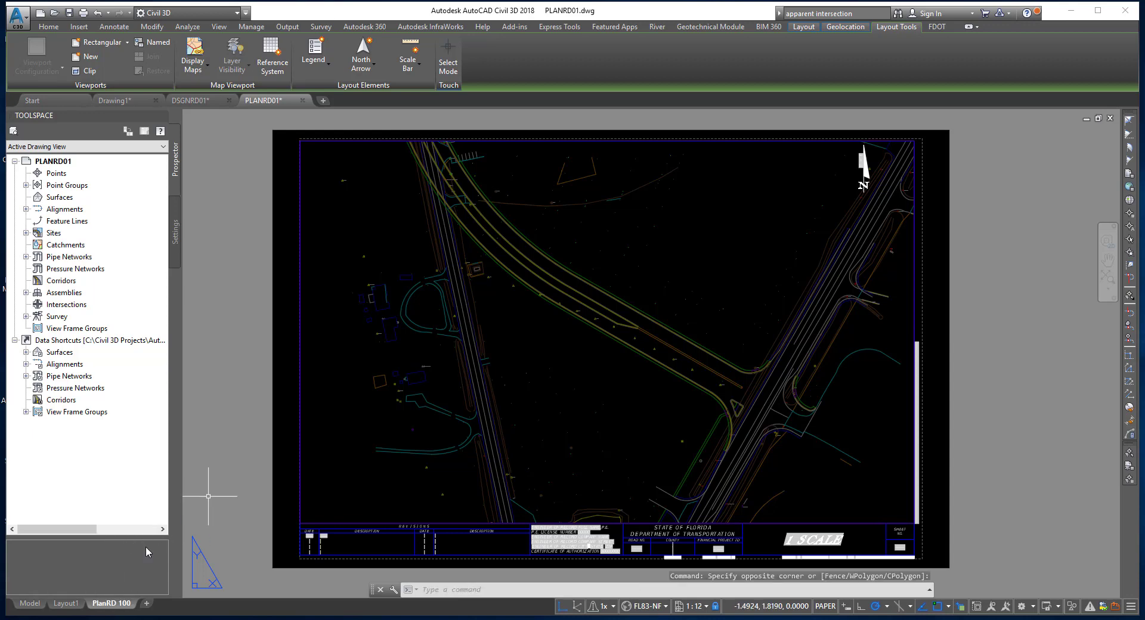
- Delete the unused Layout1 layout from the PLANRD01 drawing and accept its permanent removal
{"action": "mouse_move", "coordinate": [70, 608]}
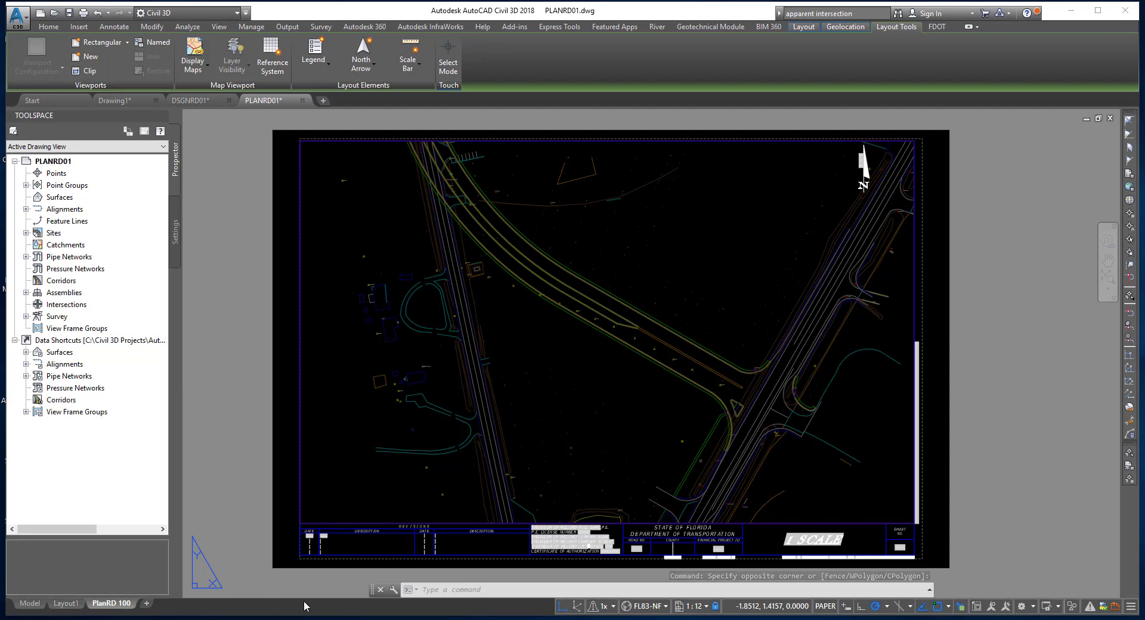
{"action": "right_click", "coordinate": [68, 607]}
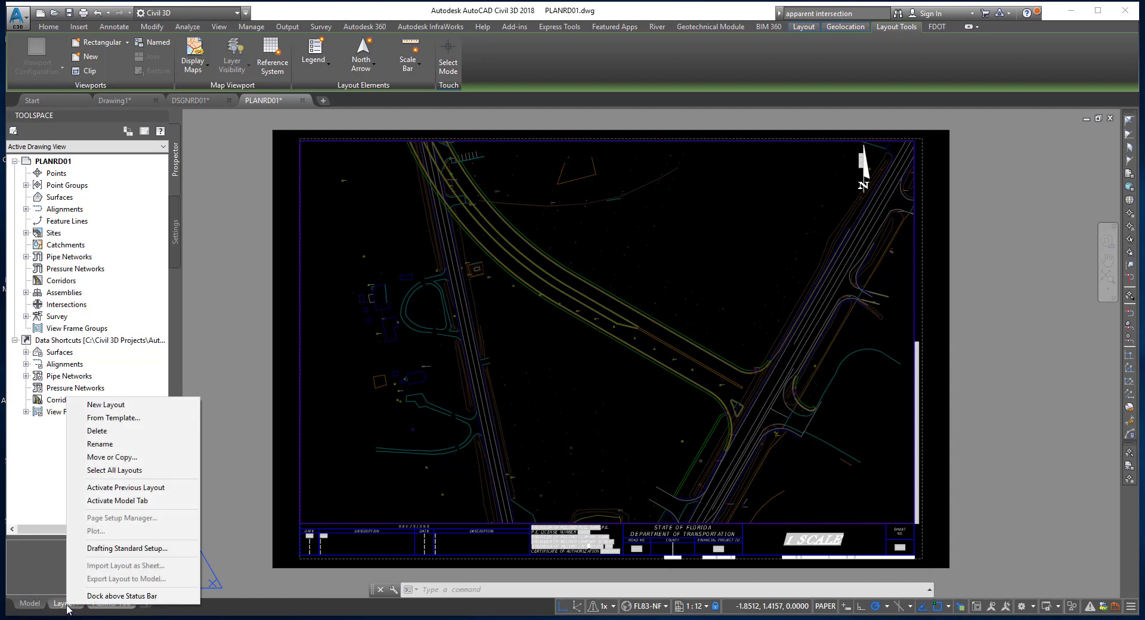
{"action": "left_click", "coordinate": [96, 431]}
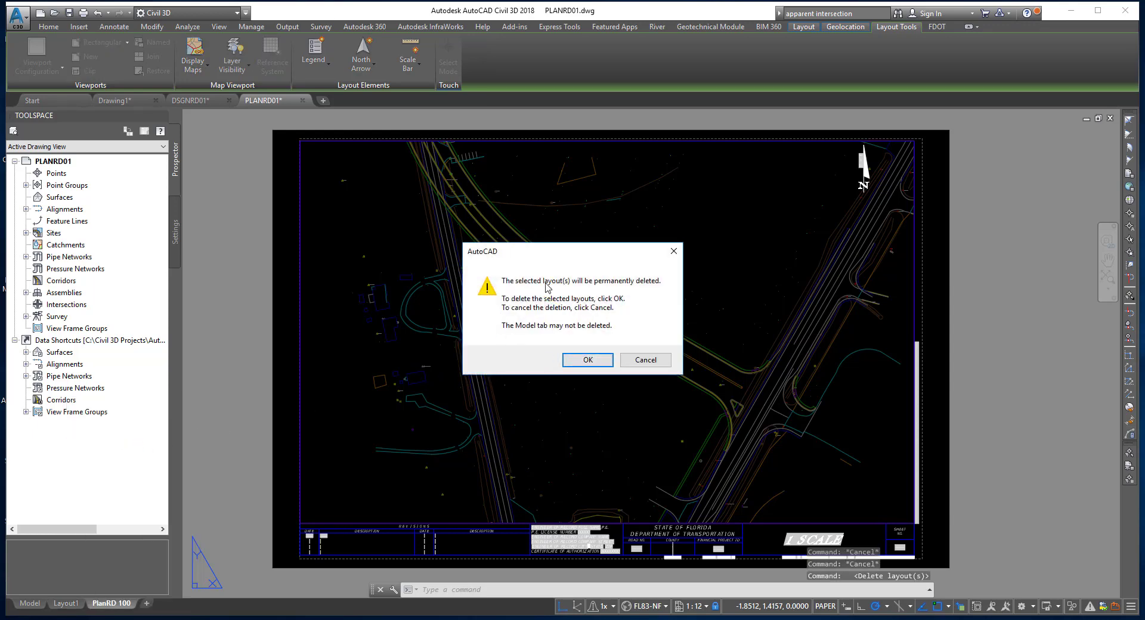
{"action": "left_click_drag", "start_coordinate": [611, 254], "coordinate": [604, 264]}
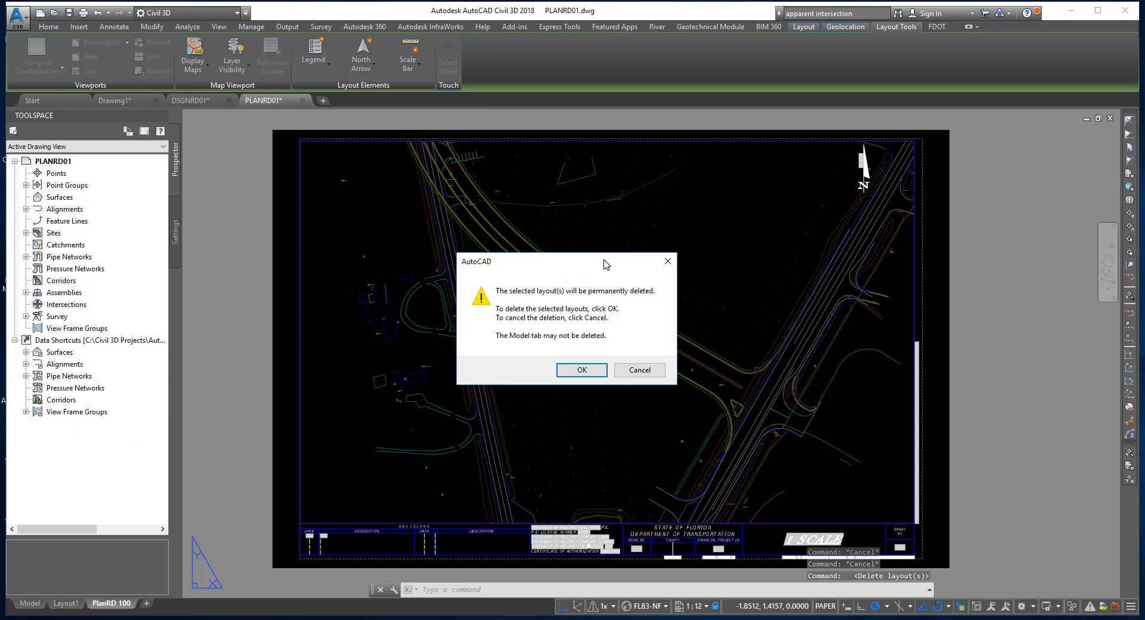
{"action": "left_click", "coordinate": [575, 374]}
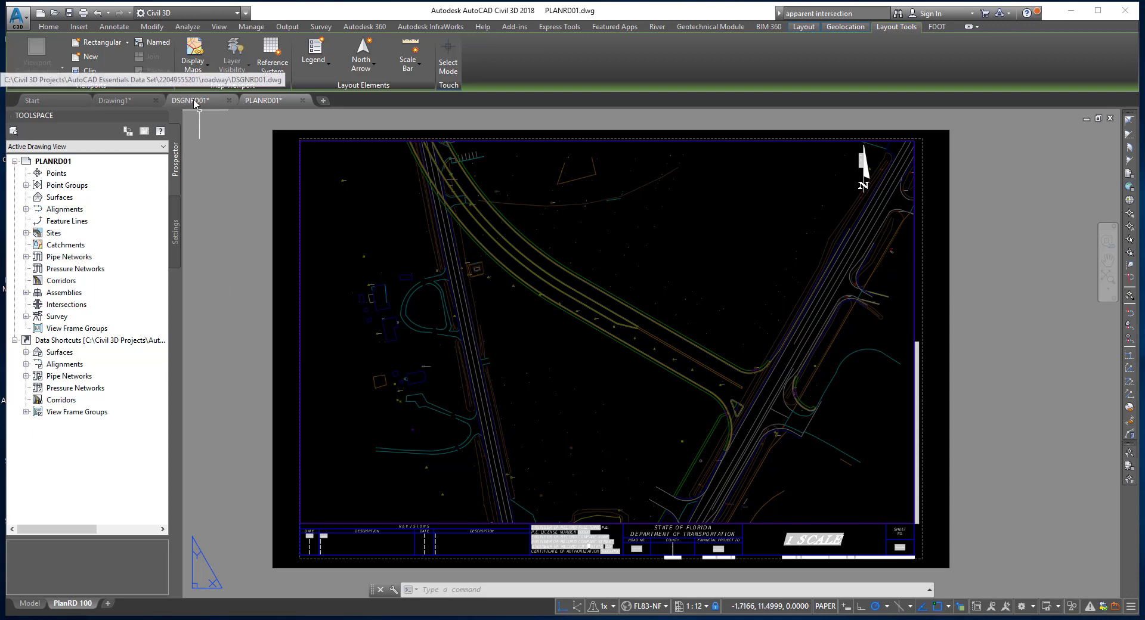
- Switch to the DSGNRD01 design drawing and bring up its model space at the connector road's intersection
{"action": "mouse_move", "coordinate": [195, 103]}
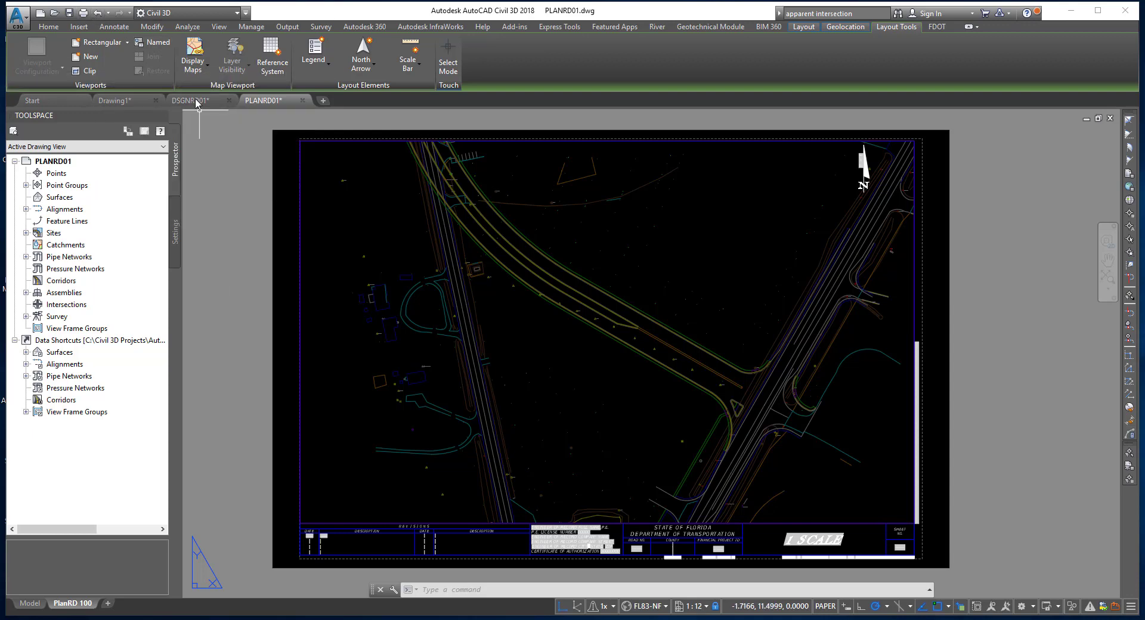
{"action": "left_click", "coordinate": [196, 103]}
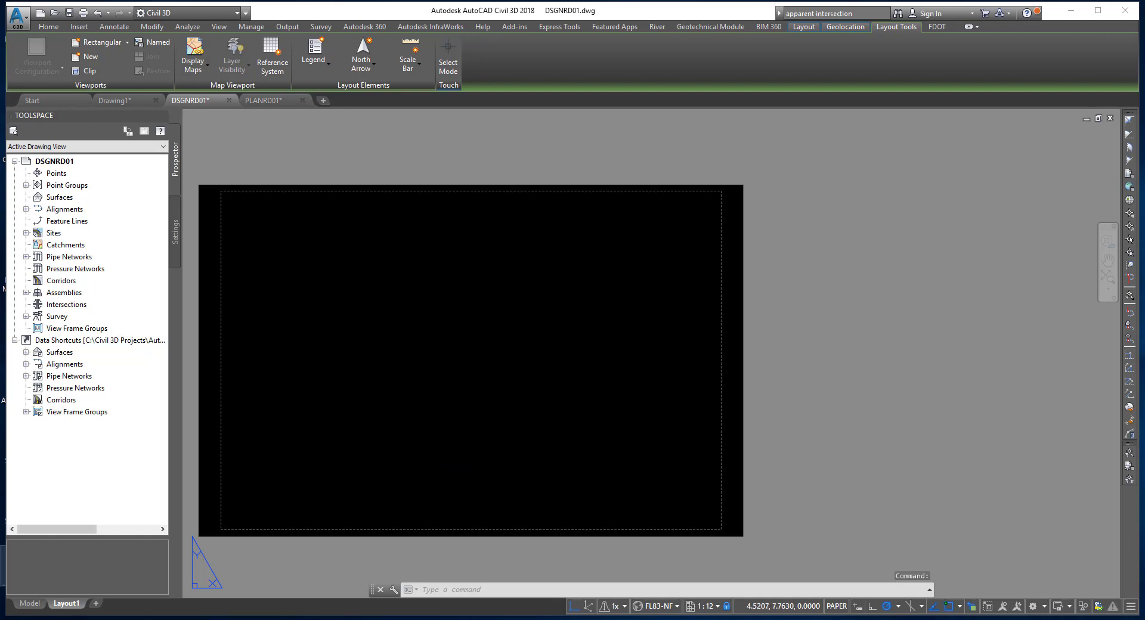
{"action": "left_click", "coordinate": [30, 603]}
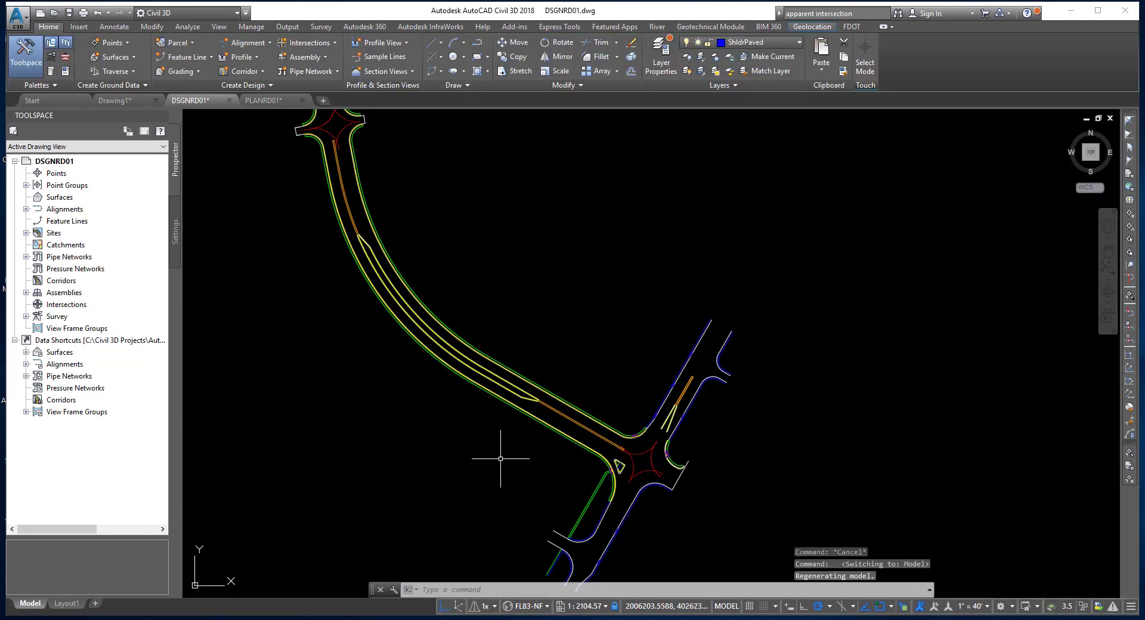
{"action": "scroll", "coordinate": [581, 443], "scroll_direction": "up", "scroll_amount": 6}
{"action": "mouse_move", "coordinate": [592, 434]}
{"action": "middle_mouse_down"}
{"action": "mouse_move", "coordinate": [508, 381]}
{"action": "mouse_move", "coordinate": [567, 378]}
{"action": "mouse_move", "coordinate": [528, 417]}
{"action": "middle_mouse_up"}
{"action": "scroll", "coordinate": [549, 383], "scroll_direction": "up", "scroll_amount": 4}
{"action": "scroll", "coordinate": [549, 384], "scroll_direction": "down", "scroll_amount": 2}
{"action": "scroll", "coordinate": [553, 384], "scroll_direction": "down", "scroll_amount": 2}
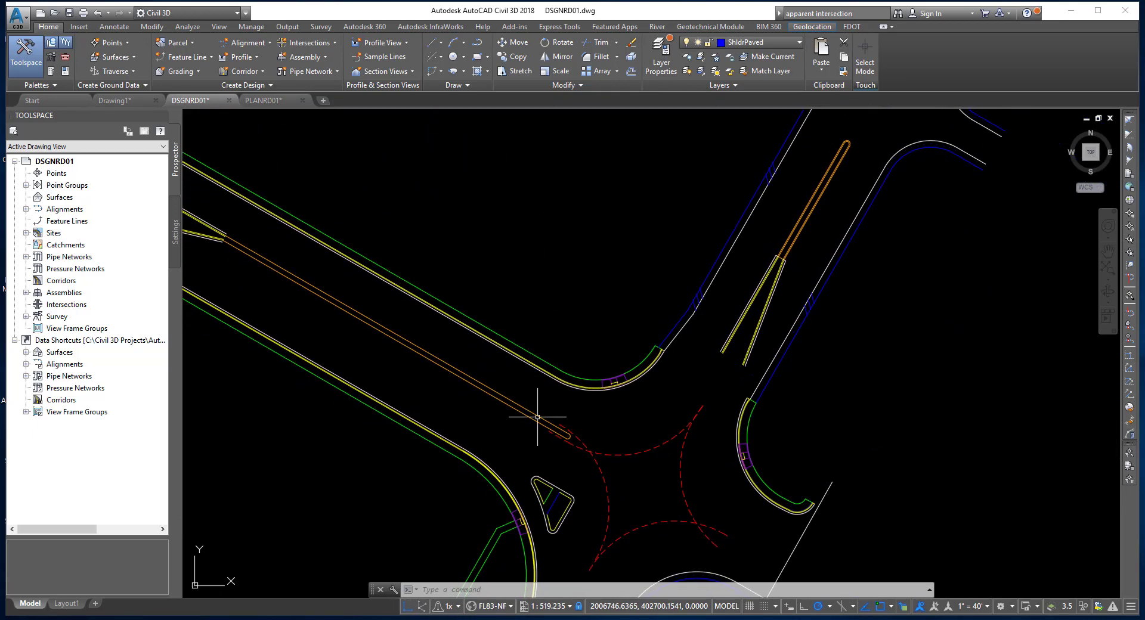
{"action": "type", "text": "s"}
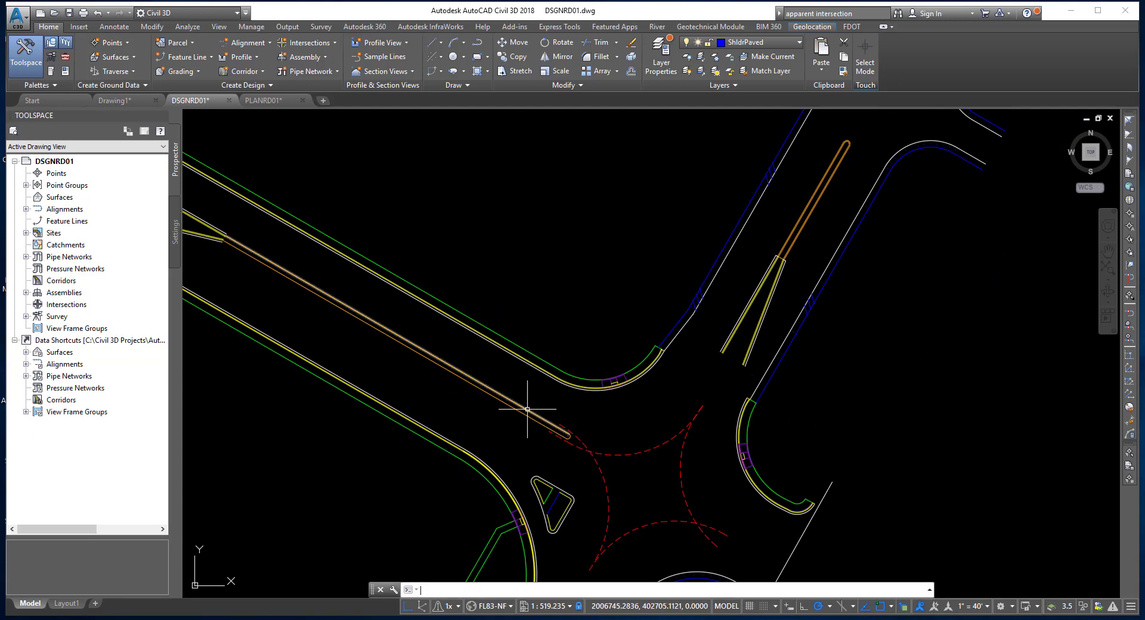
{"action": "type", "text": "c"}
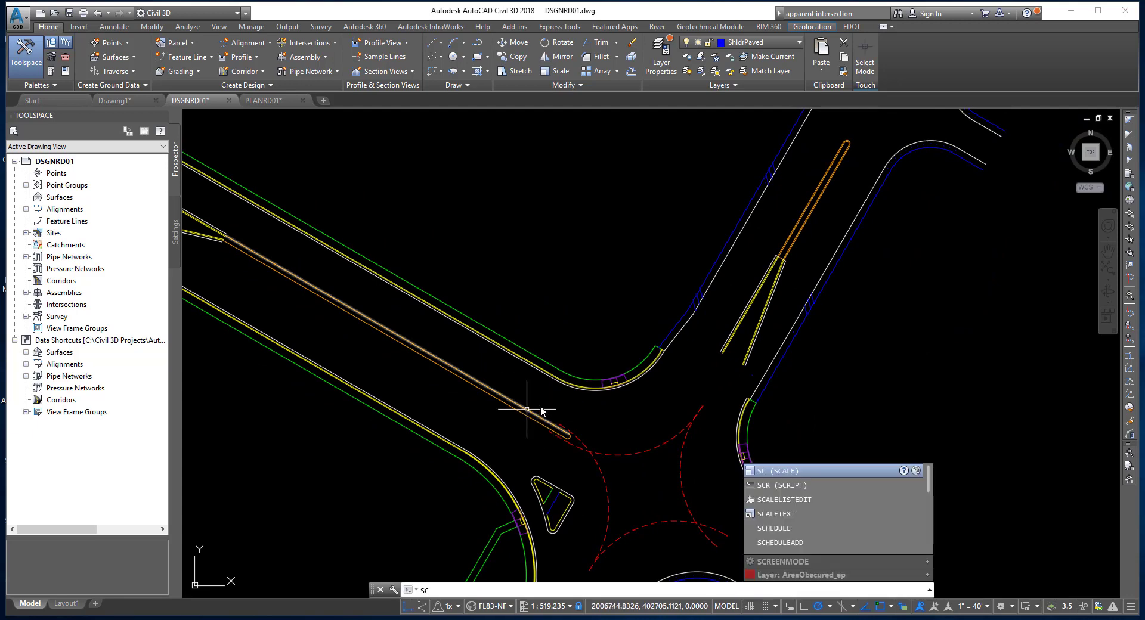
{"action": "key", "text": "Escape"}
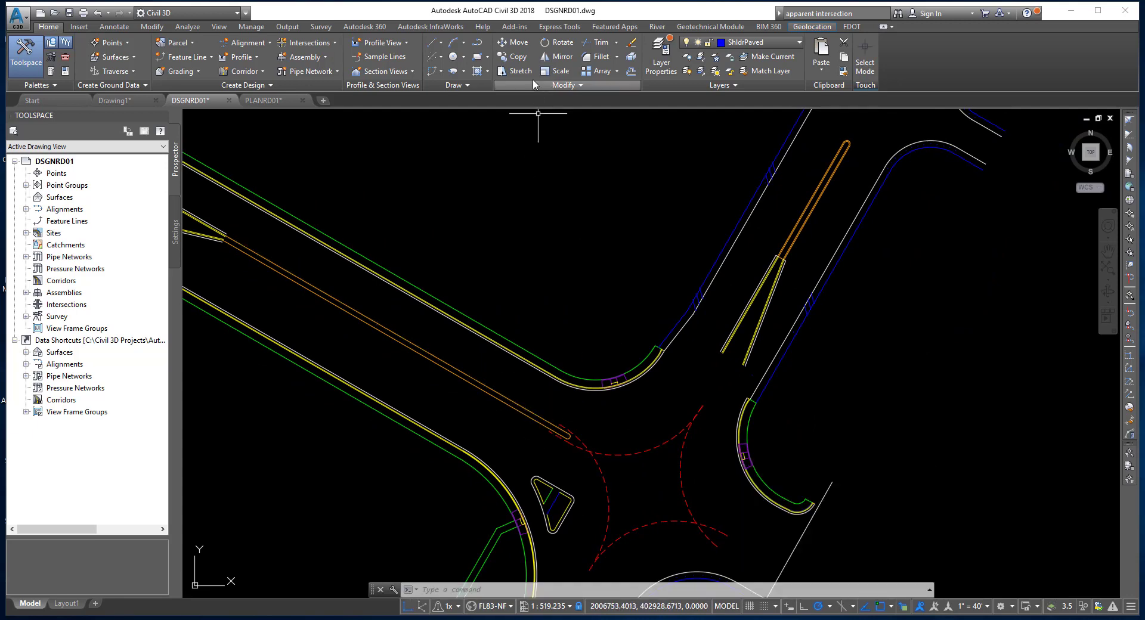
- Begin a Stretch on the connector road's narrow median, enclosing its rounded end near the intersection and picking a base point there
{"action": "left_click", "coordinate": [515, 71]}
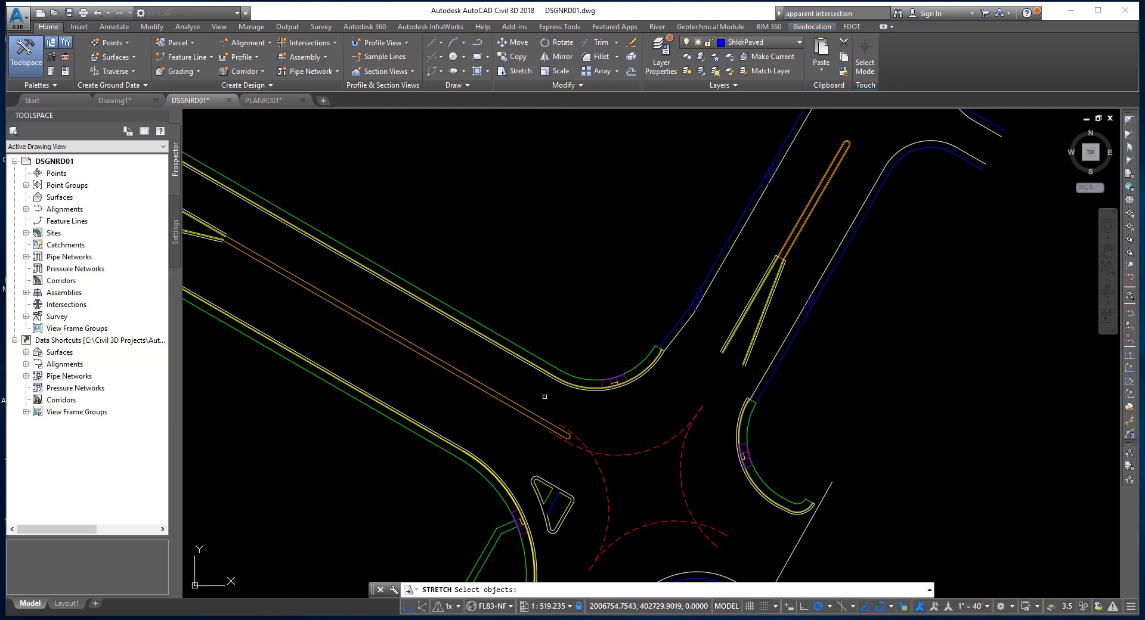
{"action": "scroll", "coordinate": [549, 421], "scroll_direction": "up", "scroll_amount": 4}
{"action": "scroll", "coordinate": [597, 468], "scroll_direction": "up", "scroll_amount": 4}
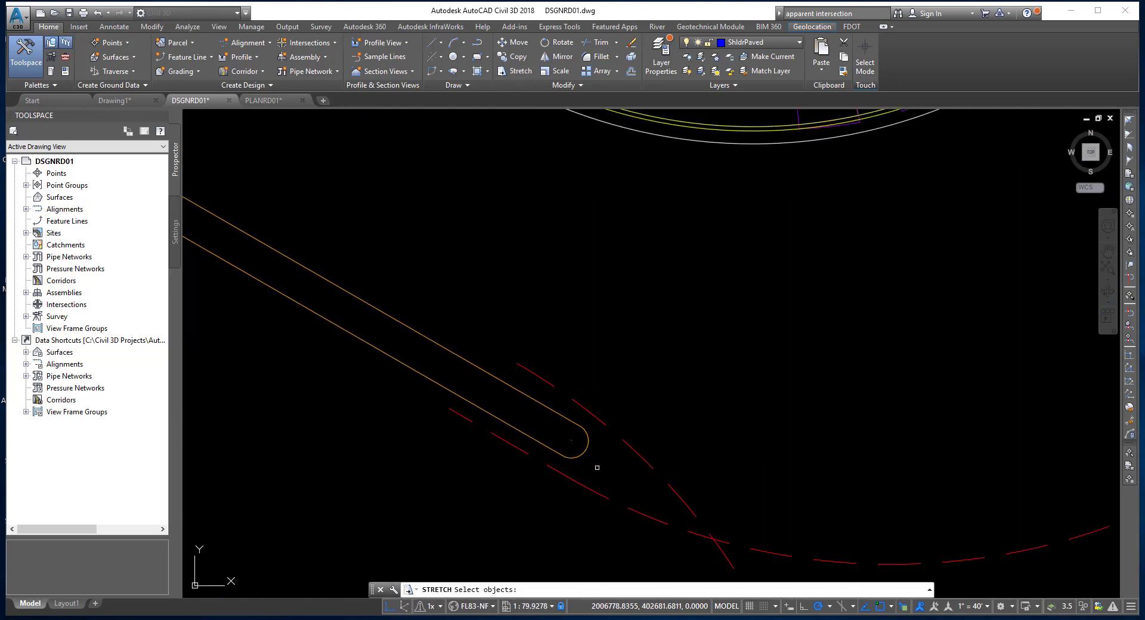
{"action": "left_click", "coordinate": [597, 467]}
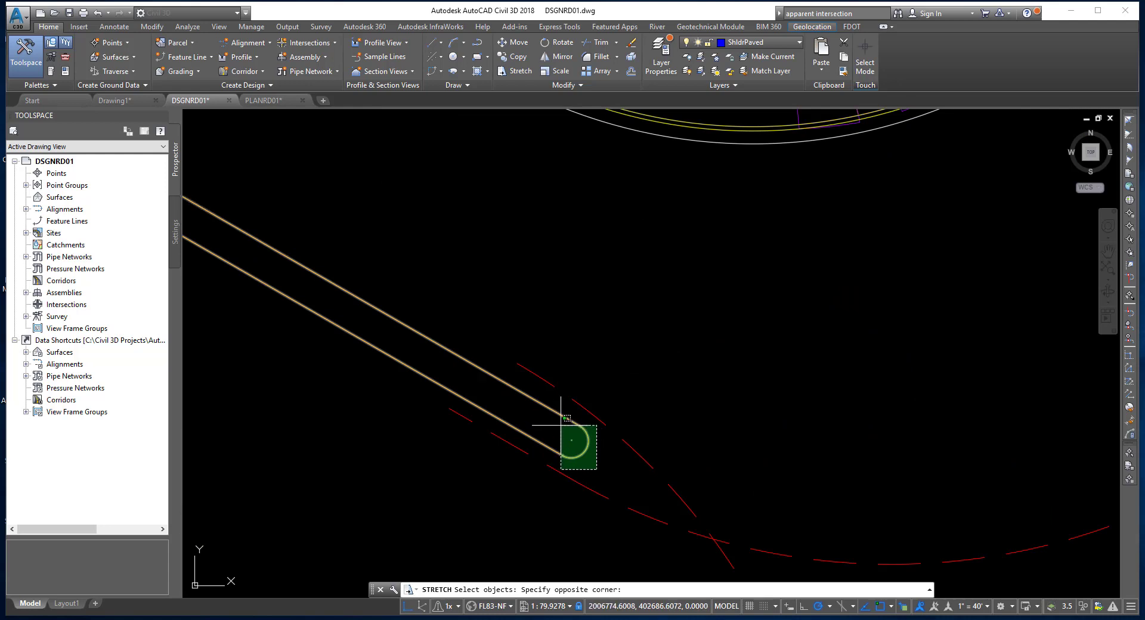
{"action": "left_click", "coordinate": [560, 425]}
{"action": "key", "text": "Return"}
{"action": "left_click", "coordinate": [560, 433]}
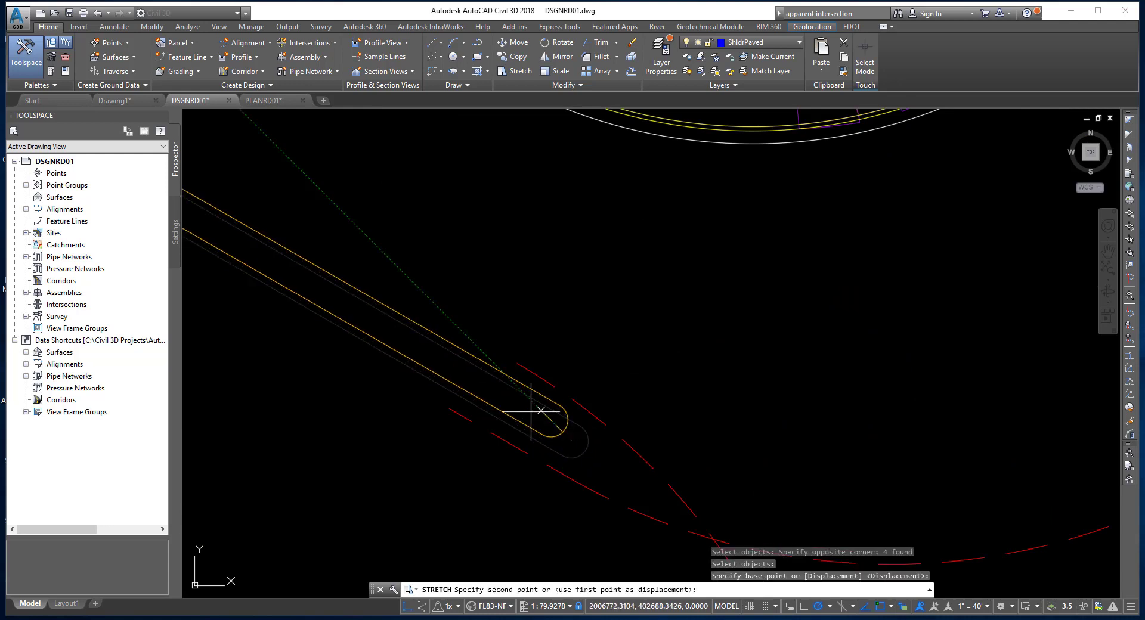
- With polar tracking and object snap off, shorten the median back along its own direction, well away from the intersection, and save DSGNRD01
{"action": "scroll", "coordinate": [473, 370], "scroll_direction": "down", "scroll_amount": 6}
{"action": "middle_click_drag", "start_coordinate": [473, 370], "coordinate": [647, 440]}
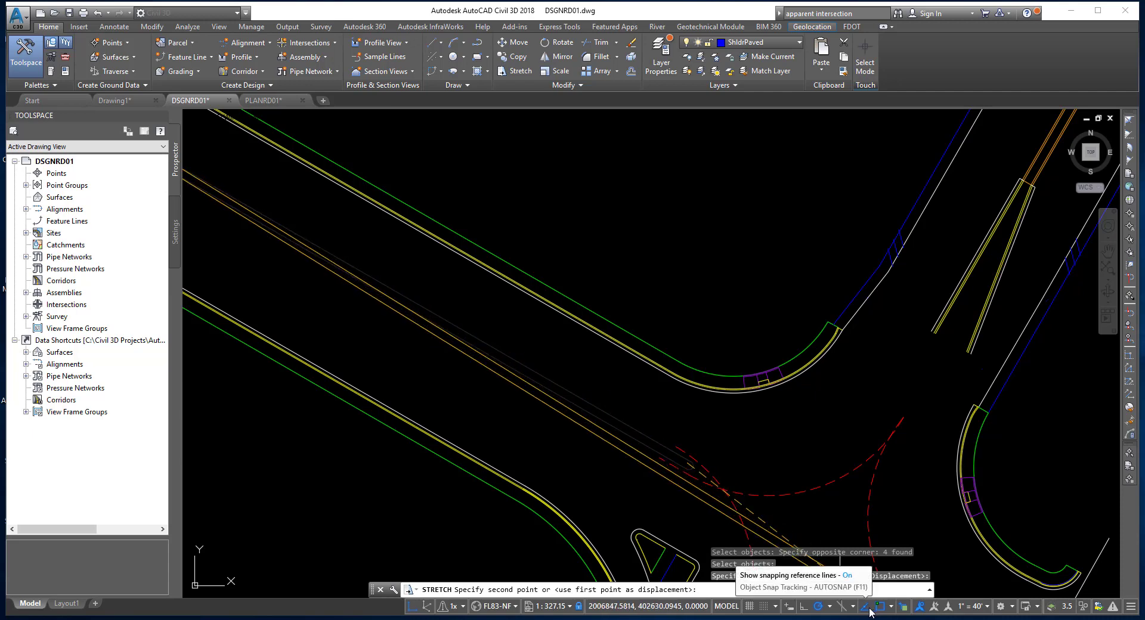
{"action": "left_click", "coordinate": [818, 606]}
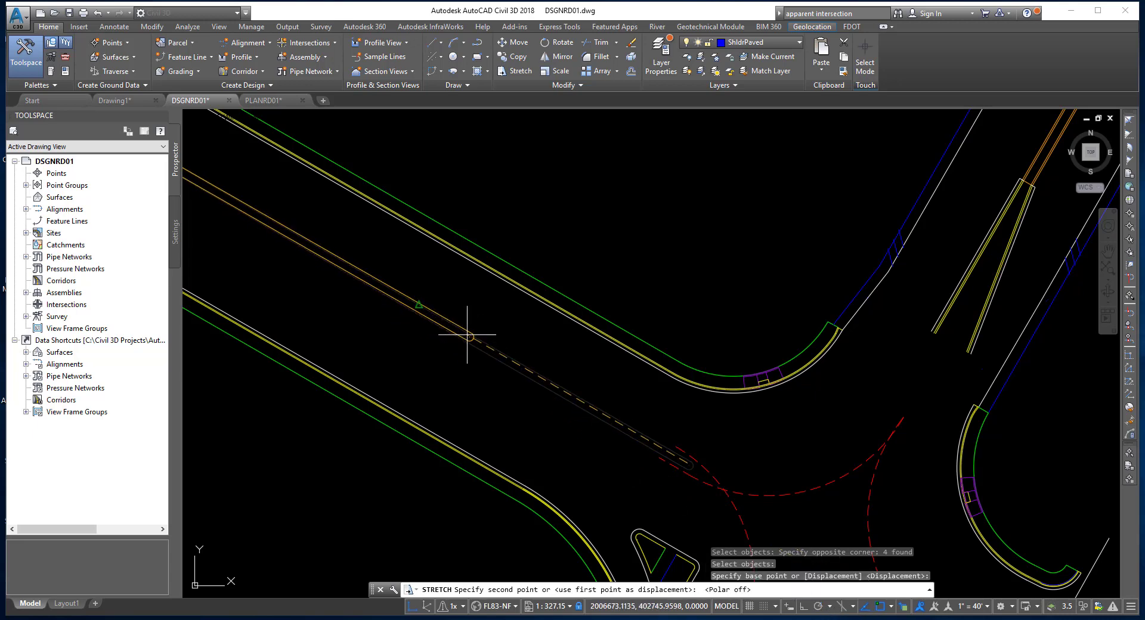
{"action": "left_click", "coordinate": [880, 605]}
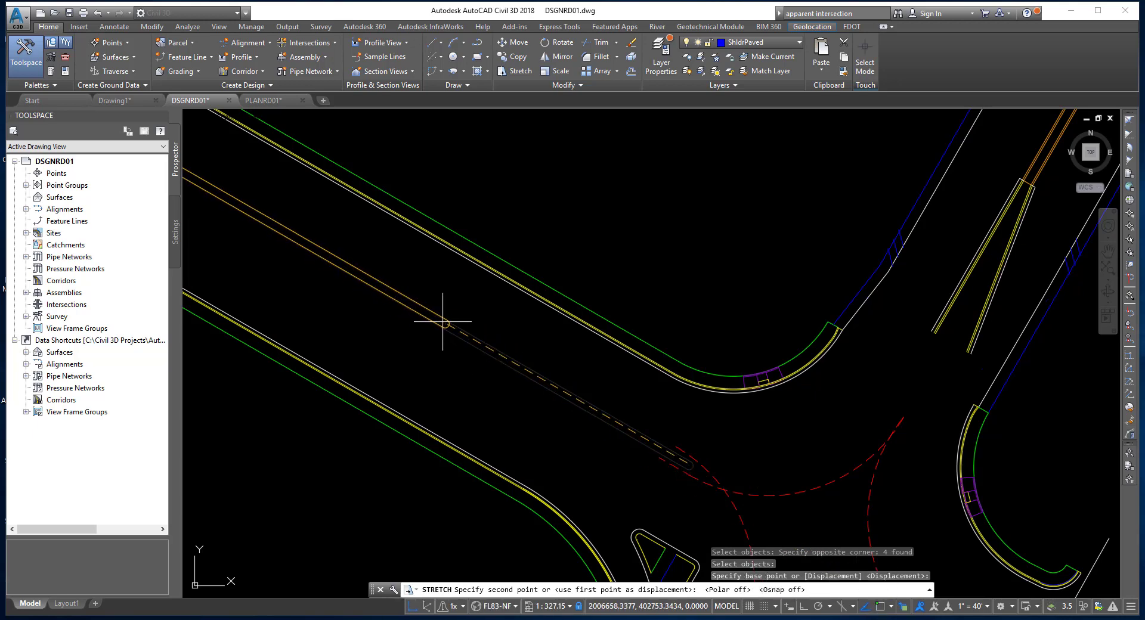
{"action": "left_click", "coordinate": [443, 322]}
{"action": "scroll", "coordinate": [471, 327], "scroll_direction": "down", "scroll_amount": 3}
{"action": "scroll", "coordinate": [484, 343], "scroll_direction": "up", "scroll_amount": 2}
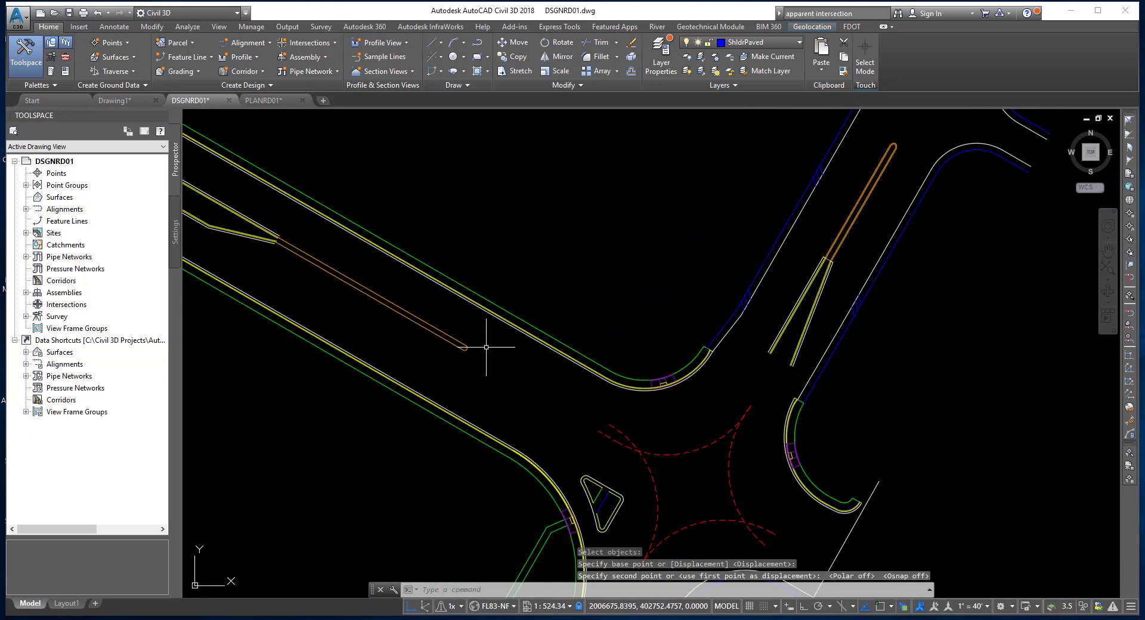
{"action": "left_click", "coordinate": [69, 14]}
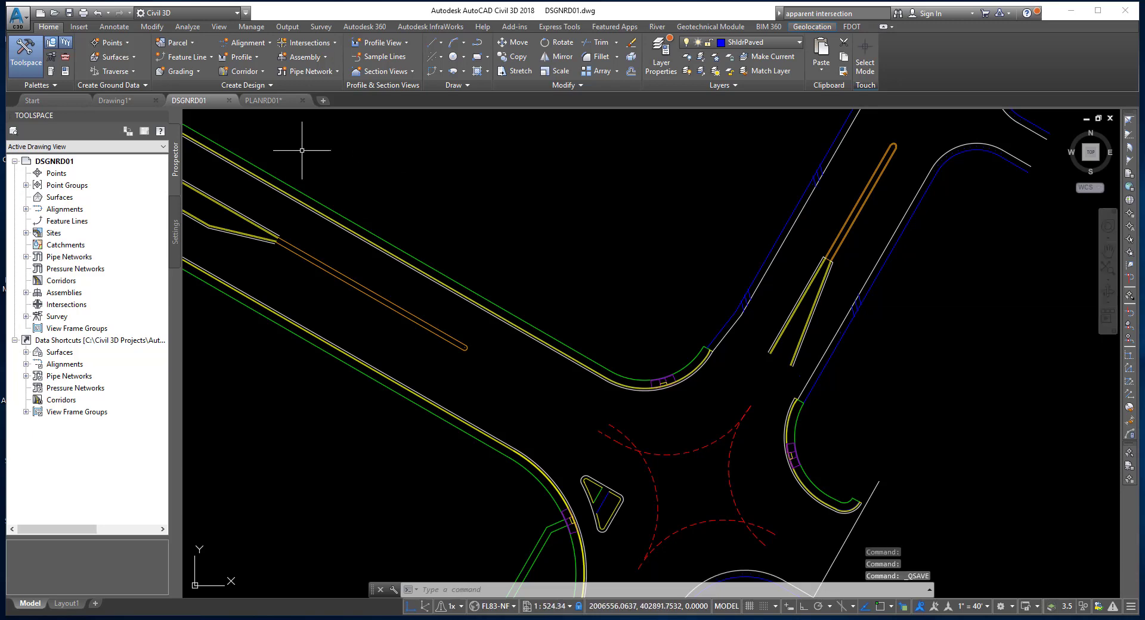
- Reload the changed DSGNRD01 external reference in the PLANRD01 drawing and save PLANRD01
{"action": "left_click", "coordinate": [266, 101]}
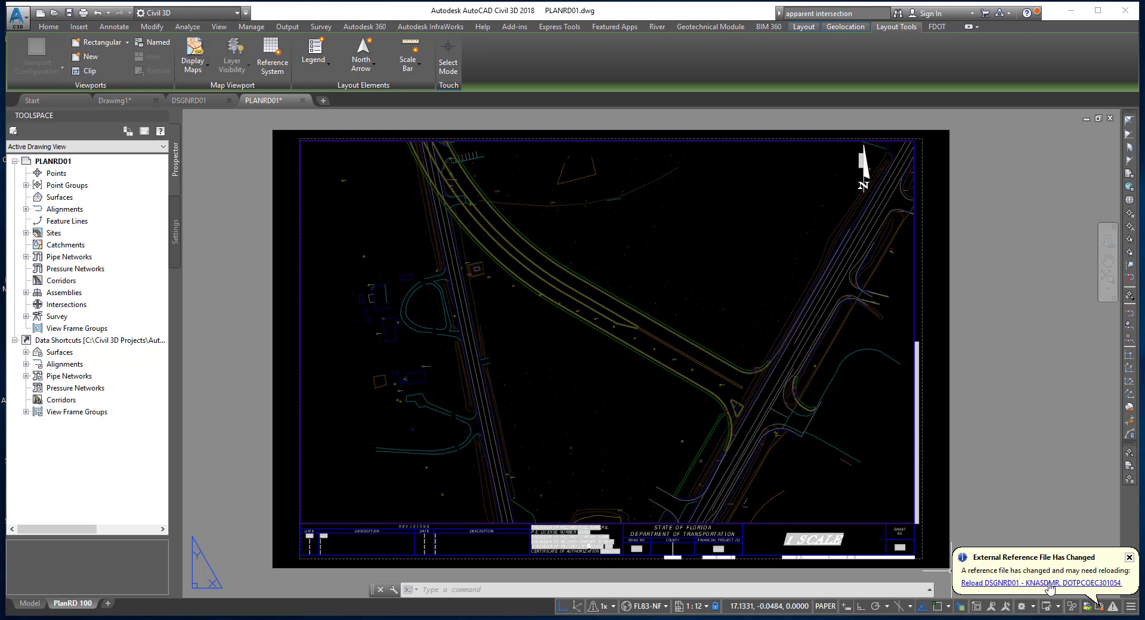
{"action": "scroll", "coordinate": [763, 396], "scroll_direction": "up", "scroll_amount": 2}
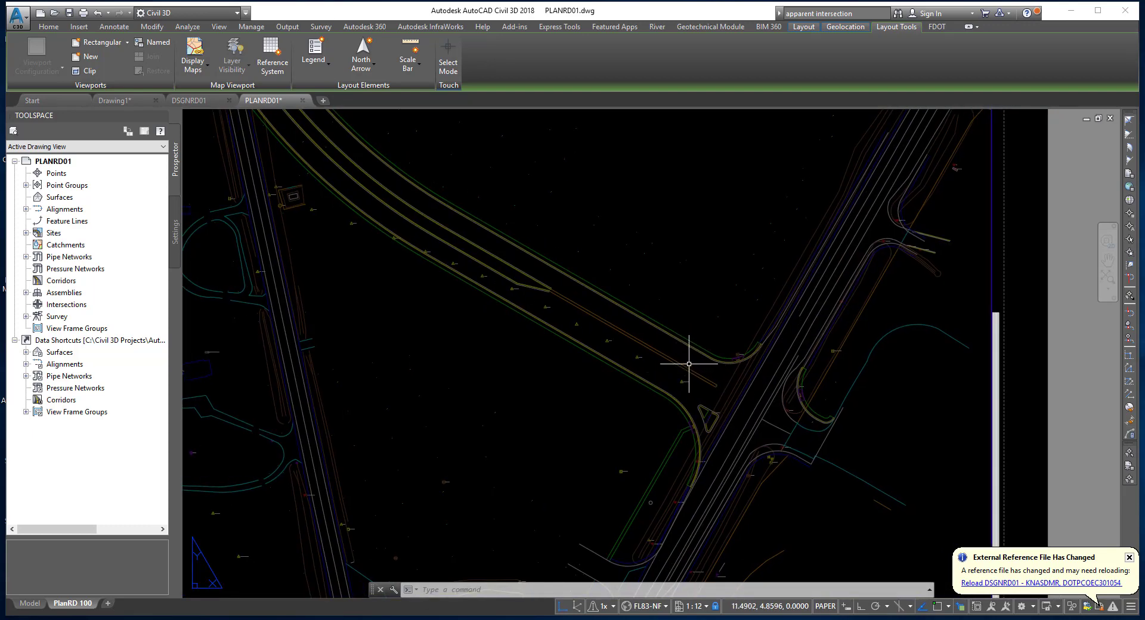
{"action": "left_click", "coordinate": [994, 585]}
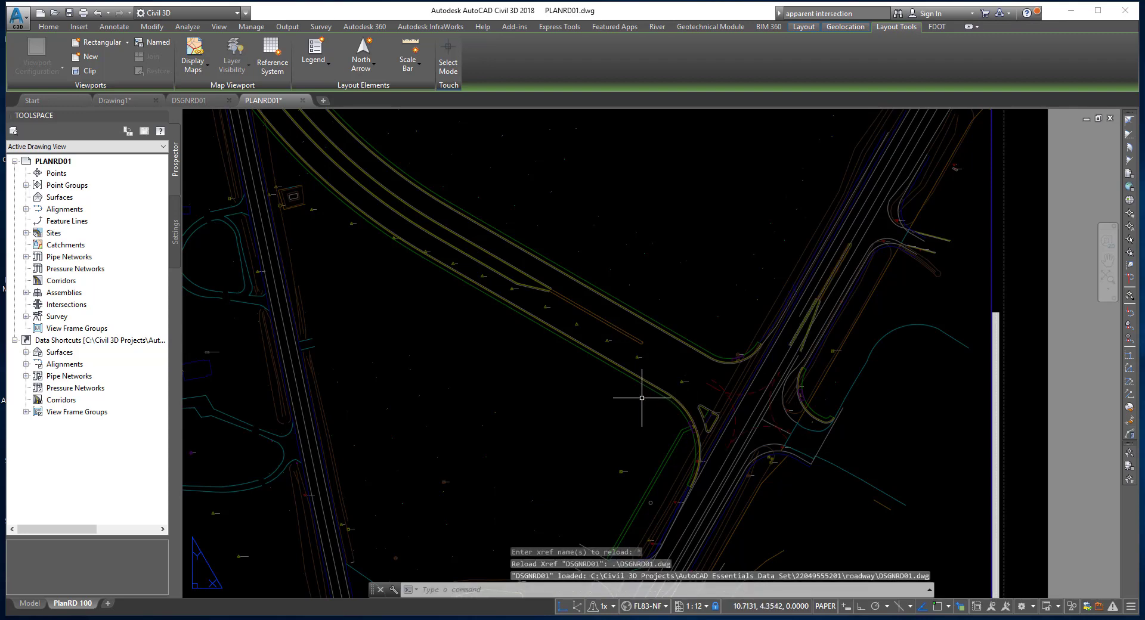
{"action": "scroll", "coordinate": [641, 397], "scroll_direction": "down", "scroll_amount": 2}
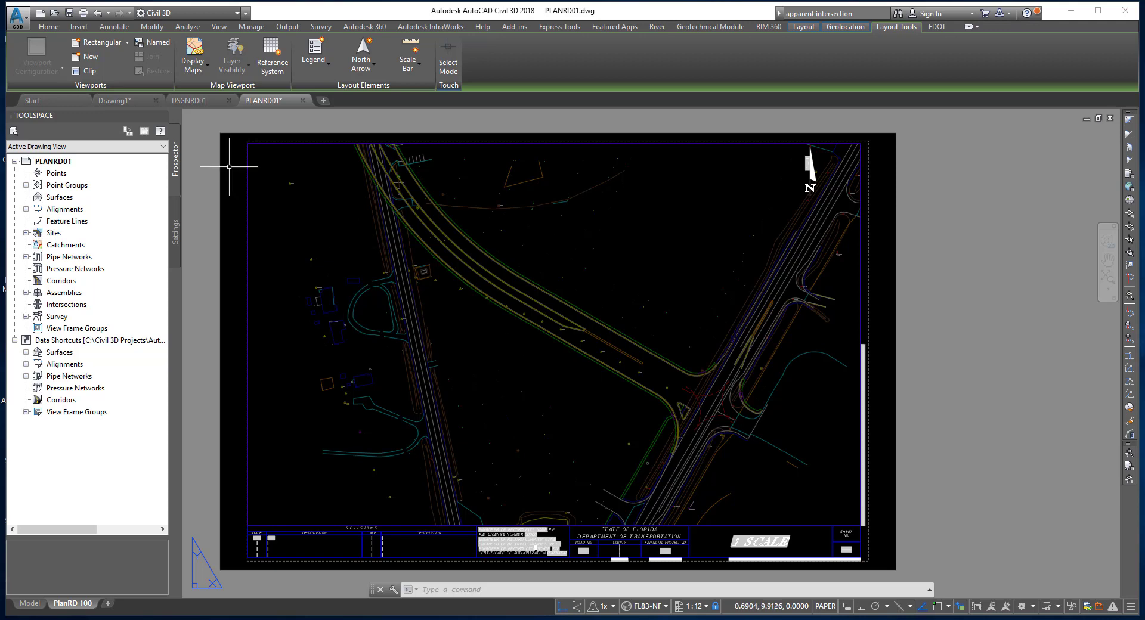
{"action": "left_click", "coordinate": [70, 15]}
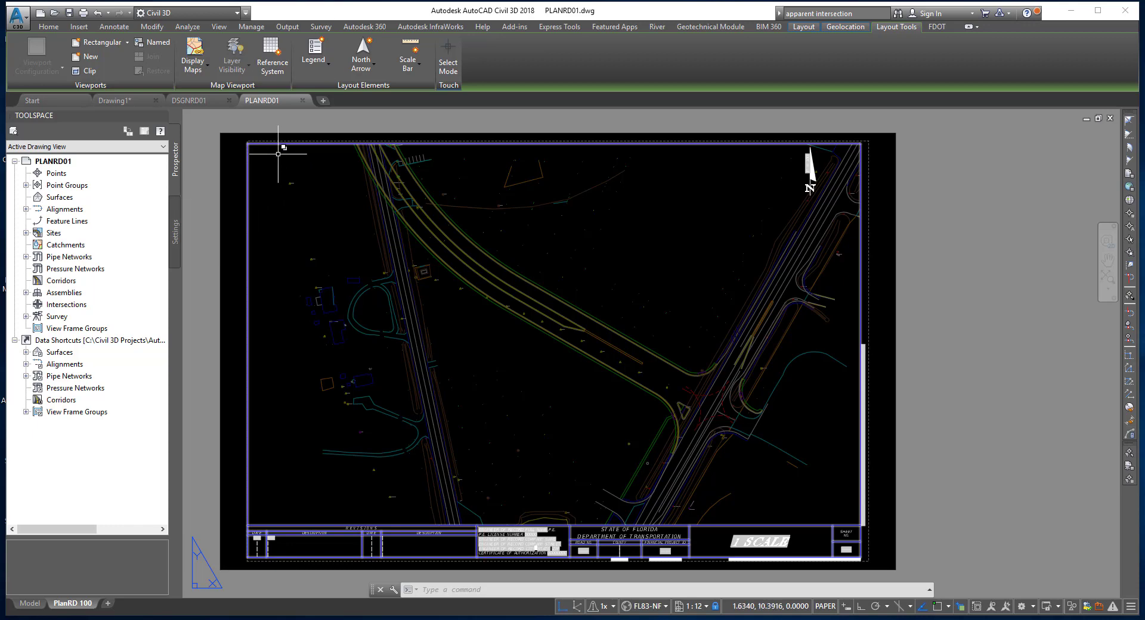
- Examine the PlanRD 100 sheet along its border, north arrow, intersection and title block, and activate its viewport
{"action": "scroll", "coordinate": [257, 141], "scroll_direction": "up", "scroll_amount": 5}
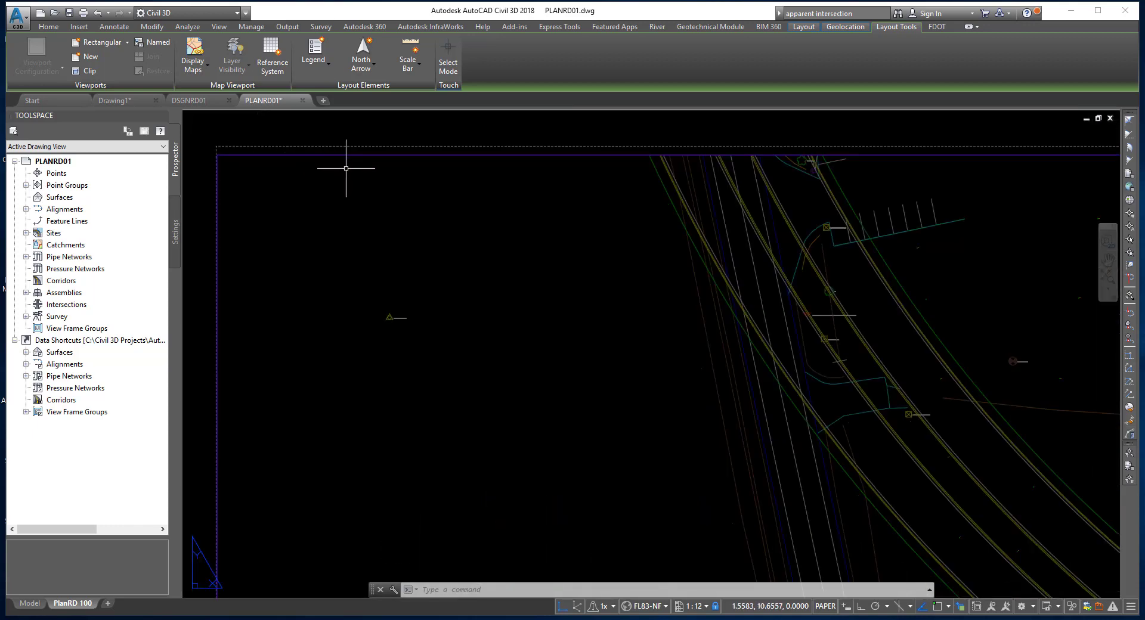
{"action": "middle_click_drag", "start_coordinate": [346, 168], "coordinate": [261, 179]}
{"action": "middle_click_drag", "start_coordinate": [502, 173], "coordinate": [286, 170]}
{"action": "scroll", "coordinate": [651, 193], "scroll_direction": "down", "scroll_amount": 1}
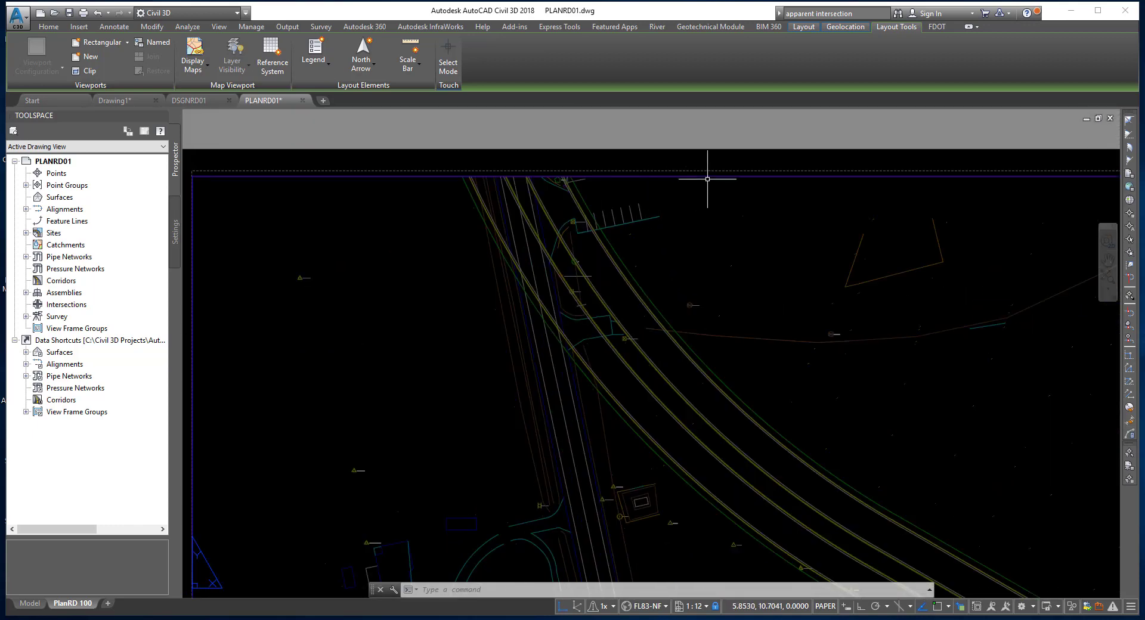
{"action": "scroll", "coordinate": [774, 173], "scroll_direction": "down", "scroll_amount": 1}
{"action": "mouse_move", "coordinate": [799, 185]}
{"action": "middle_mouse_down"}
{"action": "mouse_move", "coordinate": [590, 160]}
{"action": "mouse_move", "coordinate": [573, 171]}
{"action": "middle_mouse_up"}
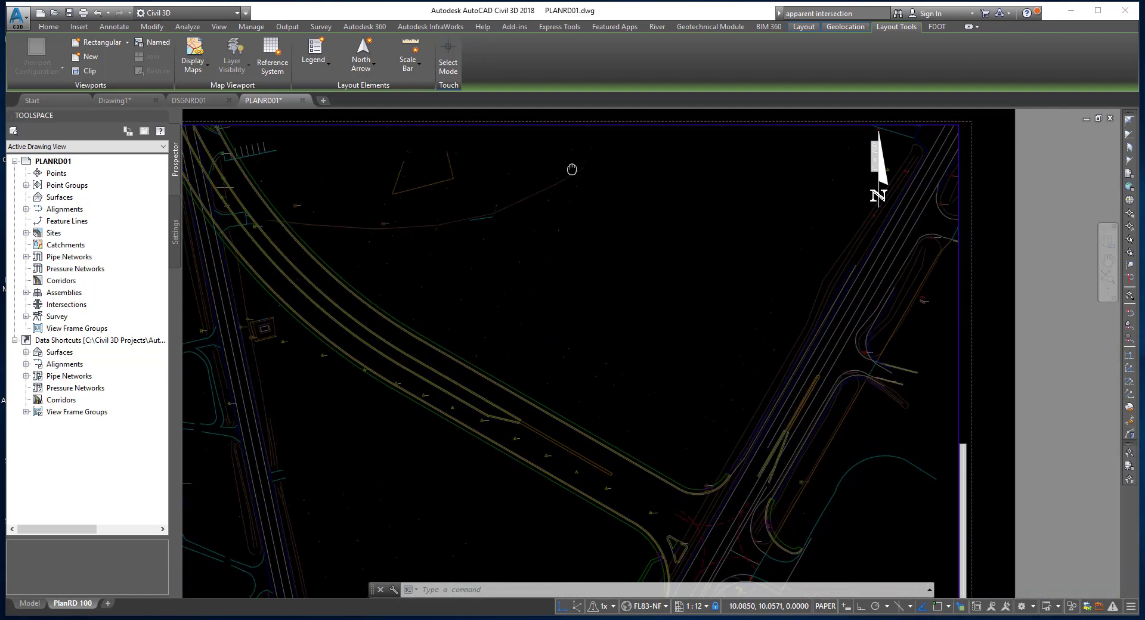
{"action": "middle_click_drag", "start_coordinate": [748, 189], "coordinate": [617, 149]}
{"action": "middle_click_drag", "start_coordinate": [677, 232], "coordinate": [684, 168]}
{"action": "middle_click_drag", "start_coordinate": [685, 292], "coordinate": [686, 185]}
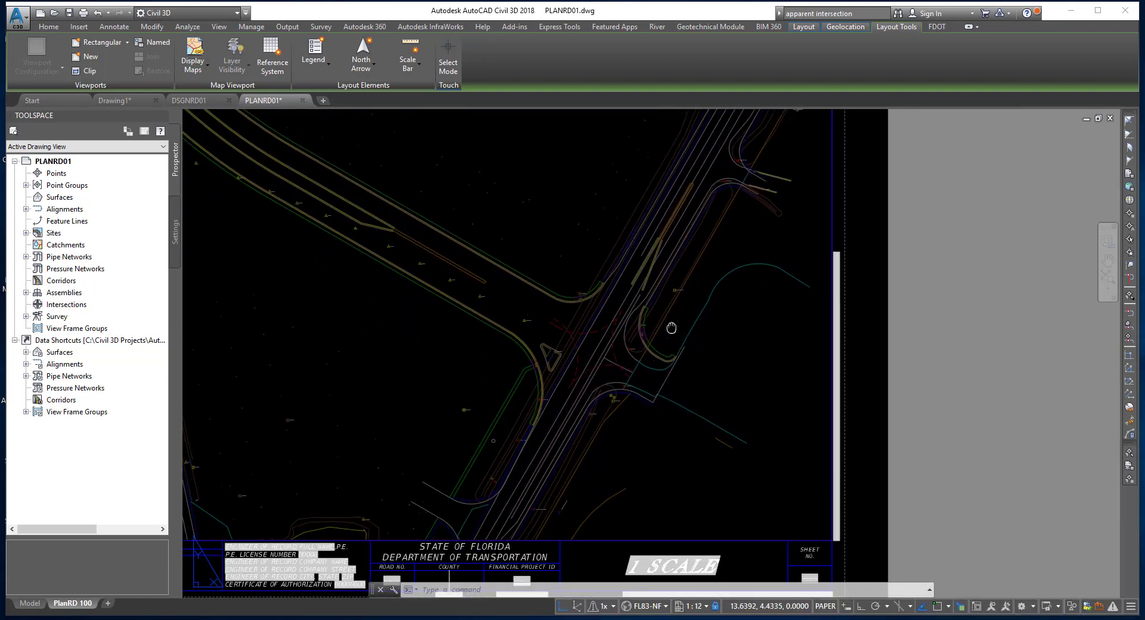
{"action": "middle_click_drag", "start_coordinate": [670, 328], "coordinate": [705, 260]}
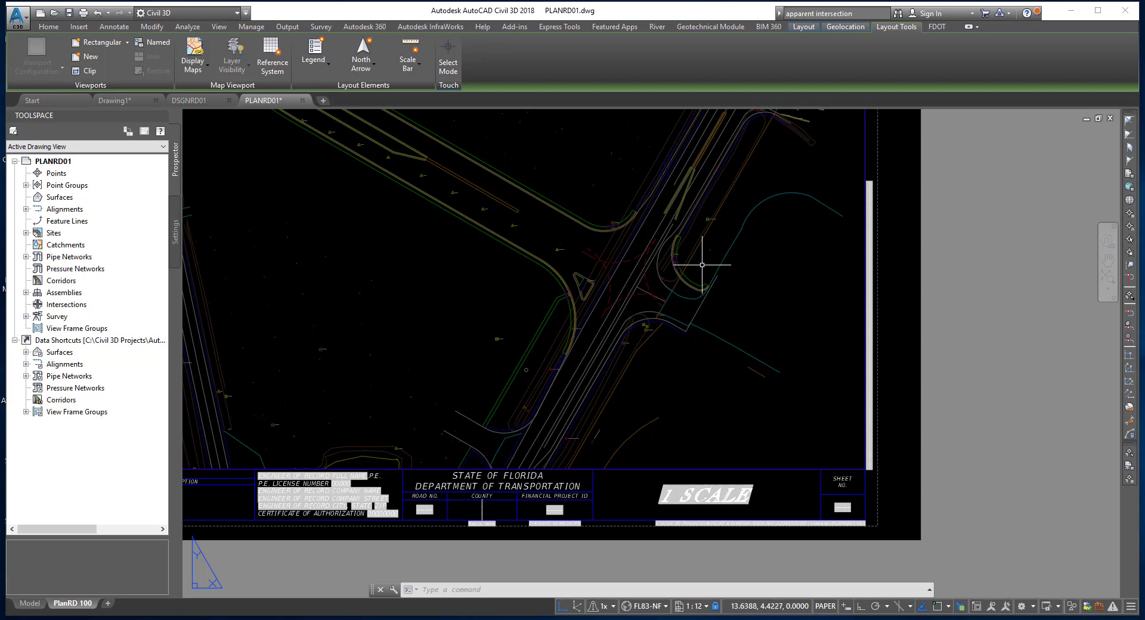
{"action": "middle_click_drag", "start_coordinate": [660, 271], "coordinate": [745, 335]}
{"action": "scroll", "coordinate": [746, 323], "scroll_direction": "down", "scroll_amount": 3}
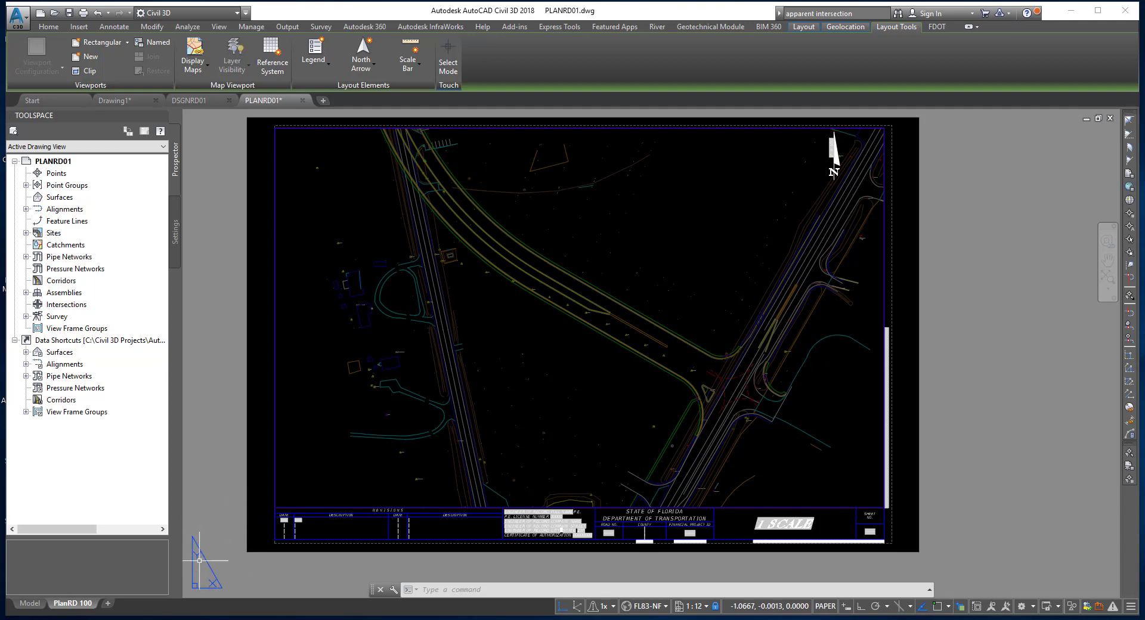
{"action": "double_click", "coordinate": [307, 468]}
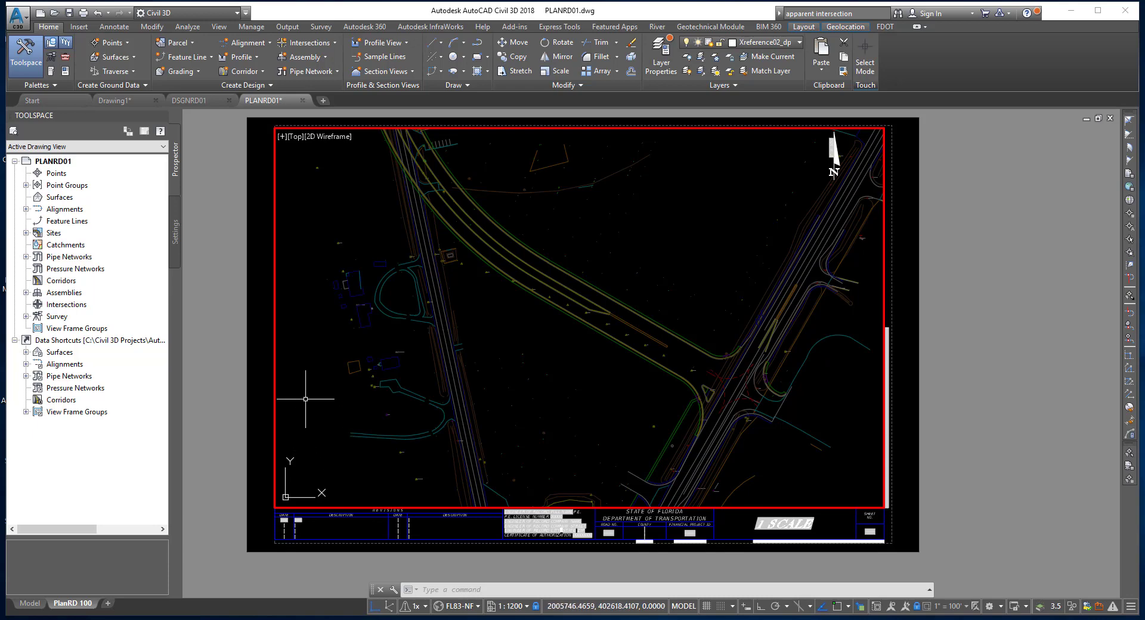
- Switch to the PowerPoint slide show and advance to the External References slide
{"action": "key", "text": "alt+Tab"}
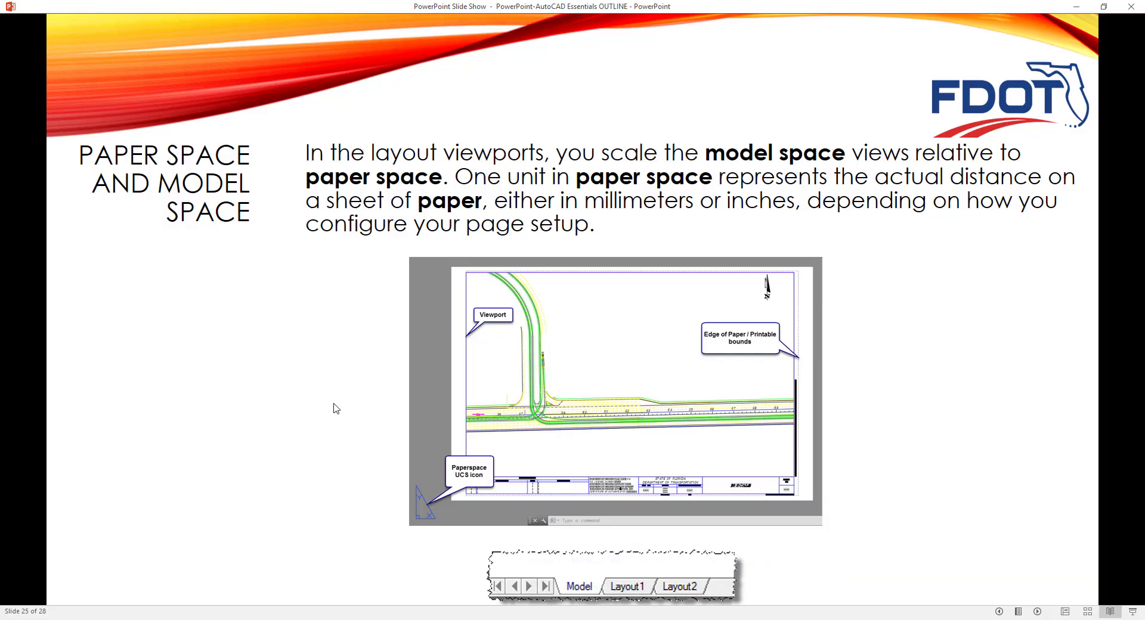
{"action": "left_click", "coordinate": [1037, 611]}
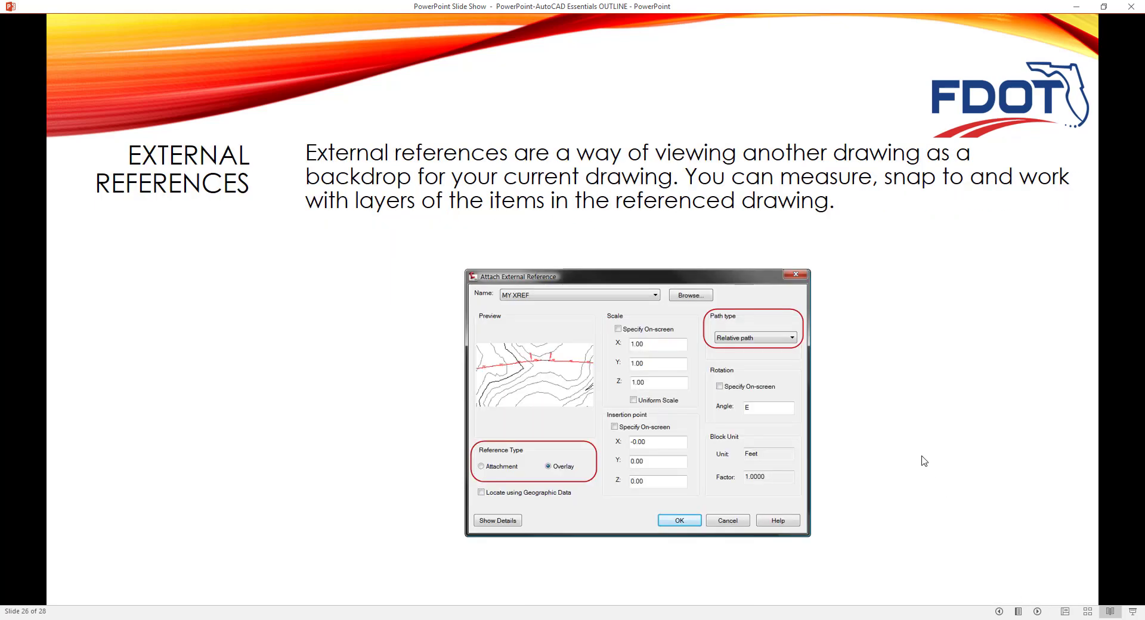
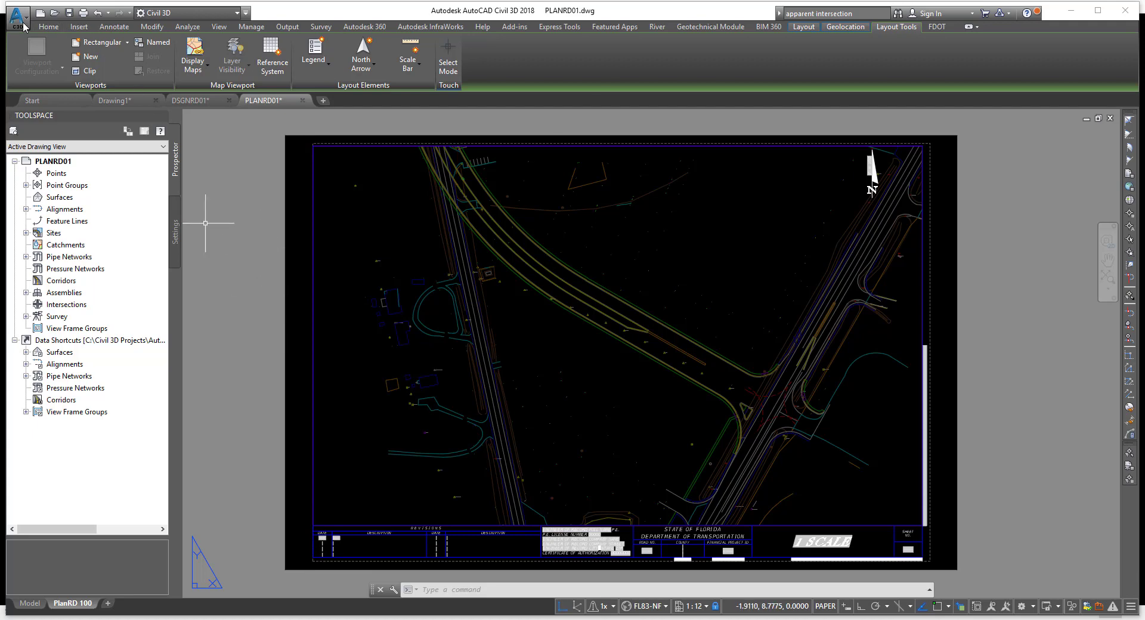
{"action": "left_click", "coordinate": [24, 24]}
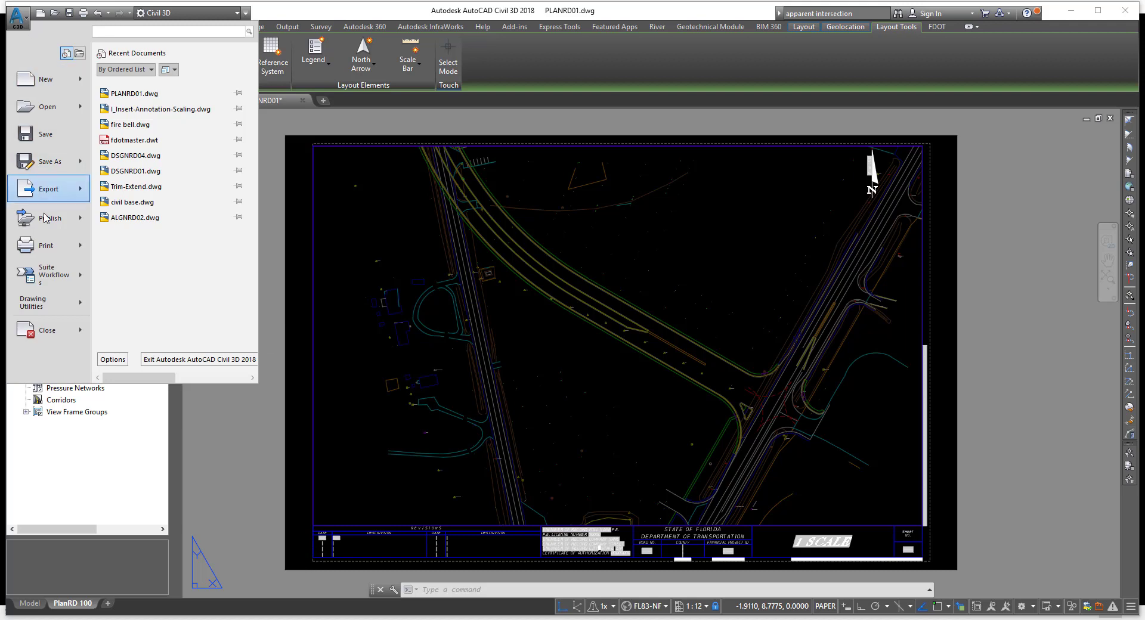
{"action": "mouse_move", "coordinate": [49, 249]}
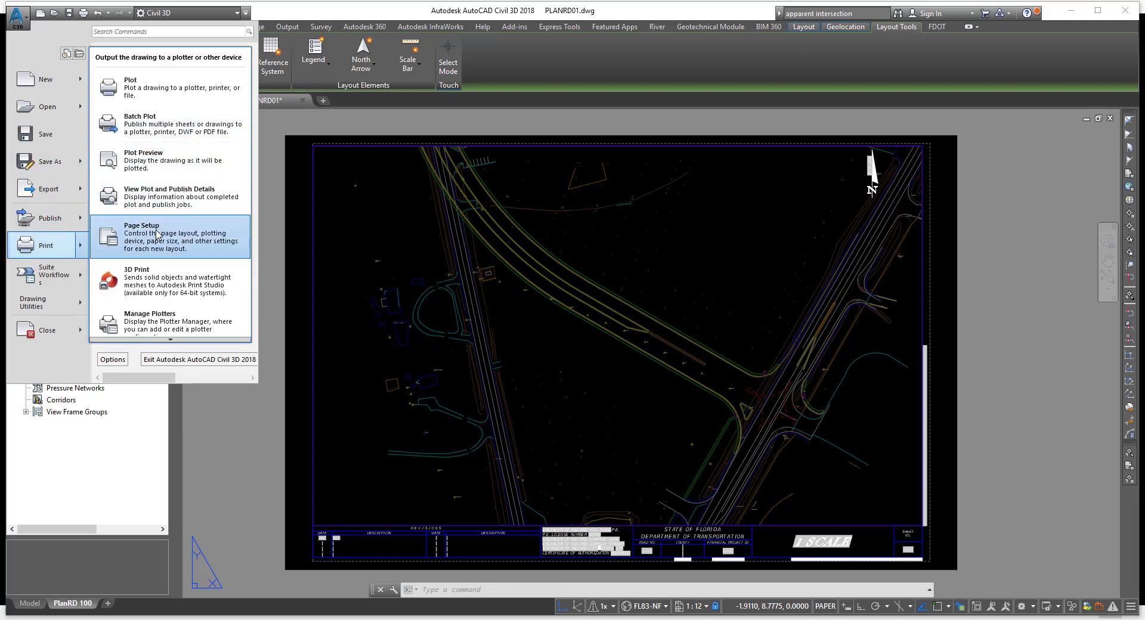
{"action": "left_click", "coordinate": [228, 407]}
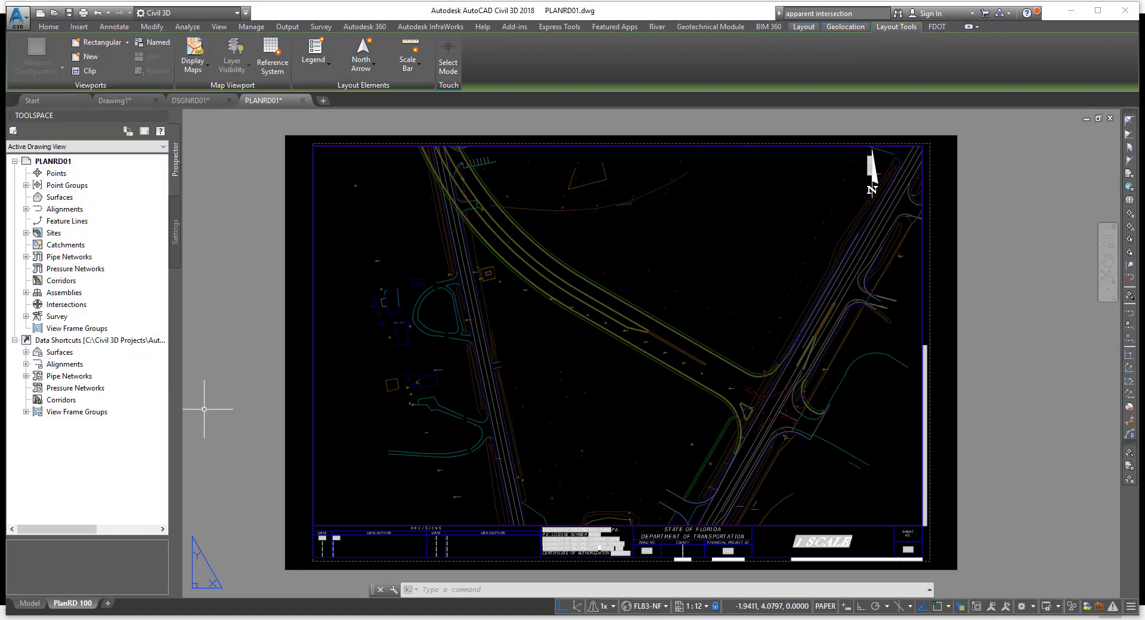
- Make the FDOT Size B (11.00 x 17.00) PDF page setup current for the PlanRD 100 layout
{"action": "right_click", "coordinate": [80, 604]}
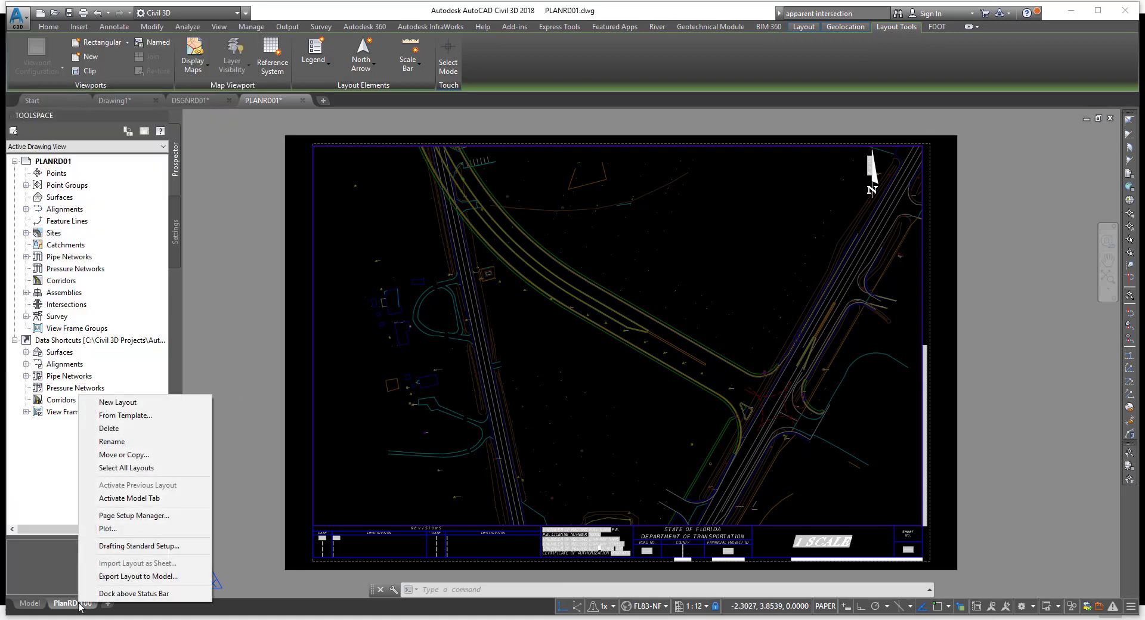
{"action": "left_click", "coordinate": [135, 516]}
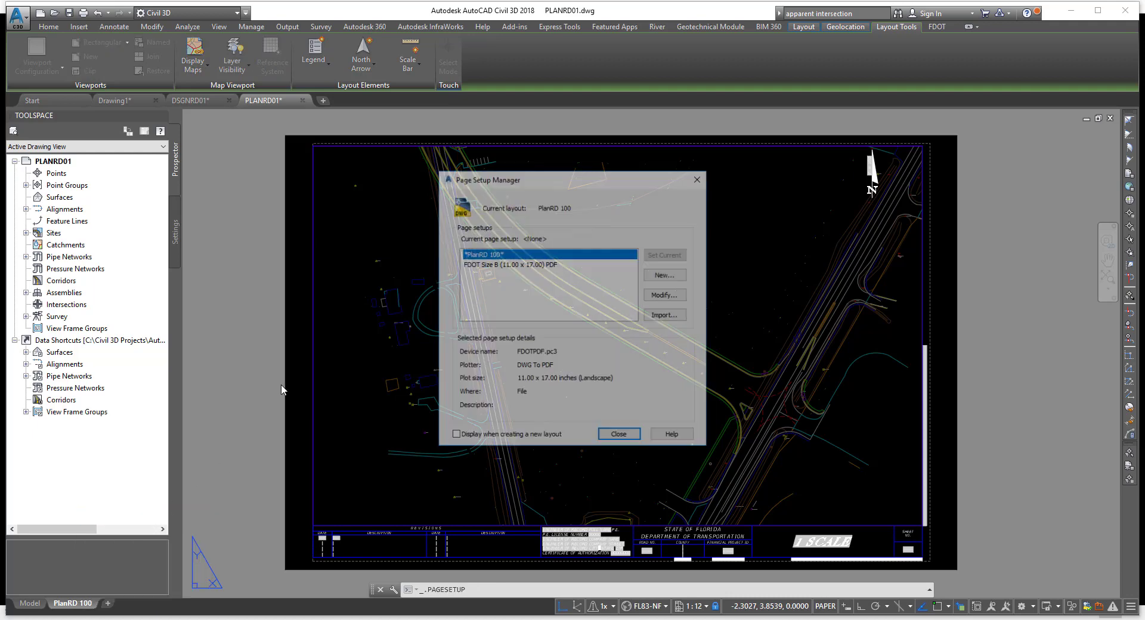
{"action": "left_click_drag", "start_coordinate": [550, 181], "coordinate": [525, 179]}
{"action": "left_click", "coordinate": [507, 261]}
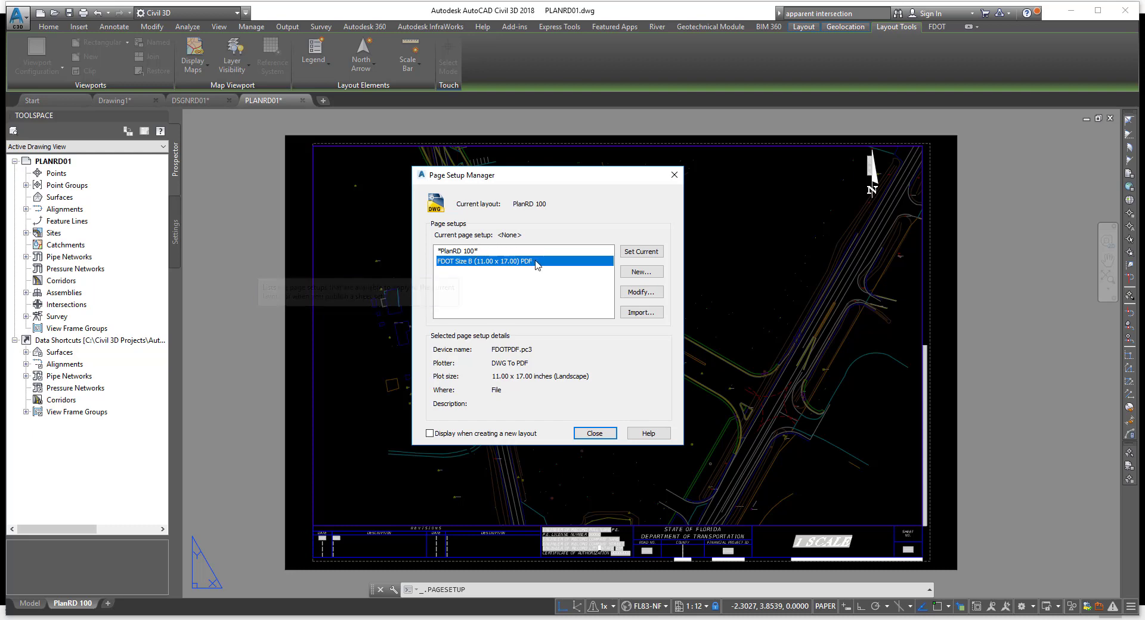
{"action": "left_click", "coordinate": [452, 251]}
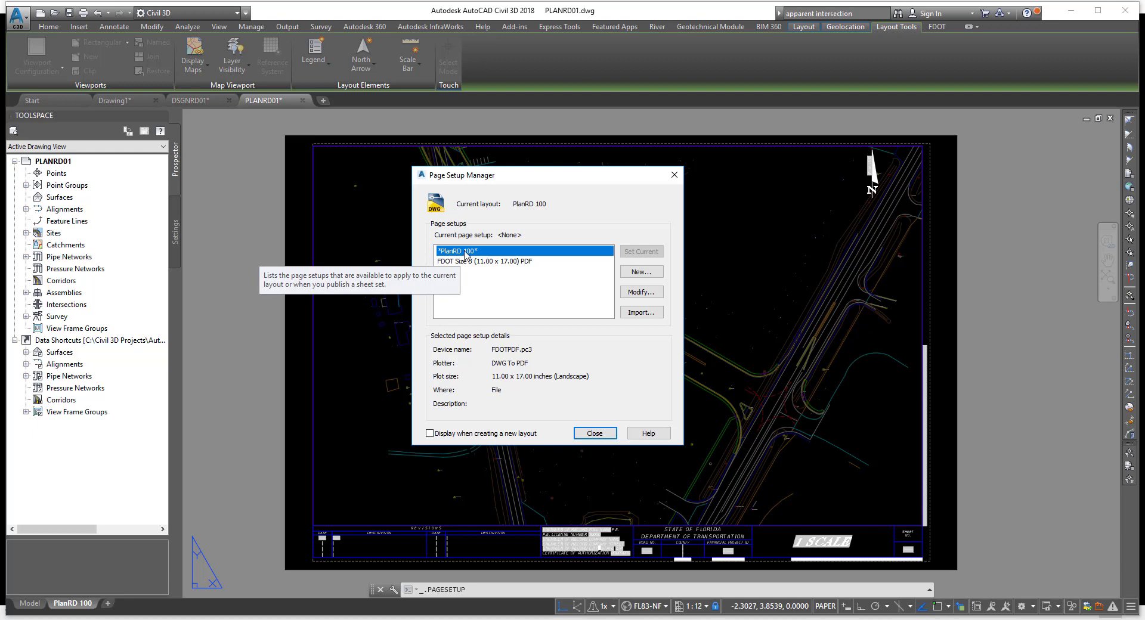
{"action": "left_click", "coordinate": [464, 262]}
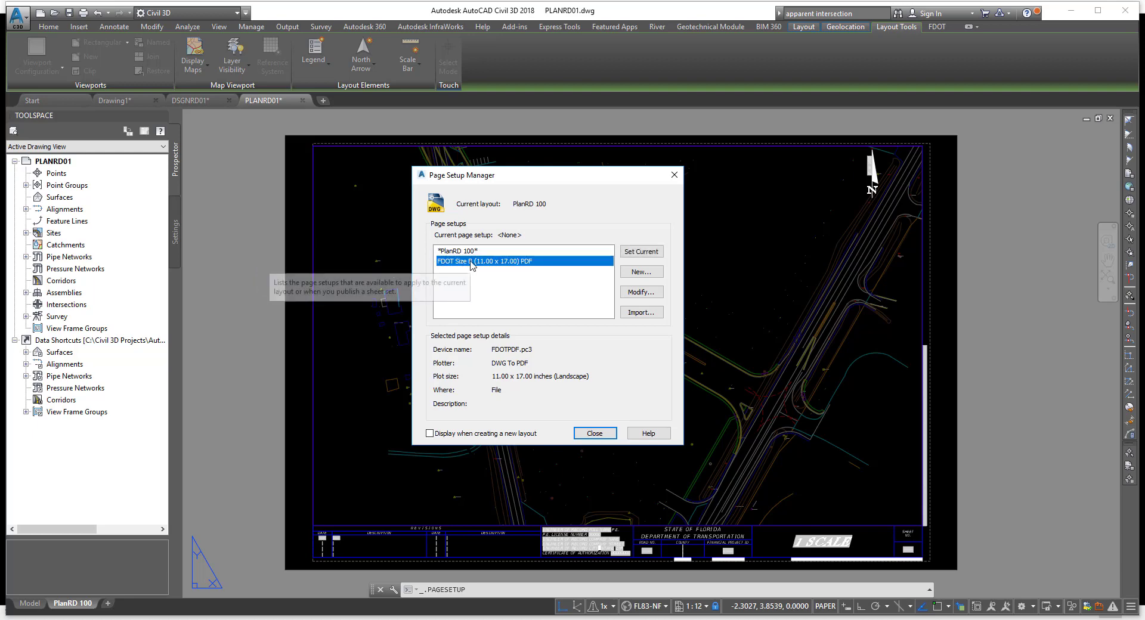
{"action": "left_click", "coordinate": [641, 251]}
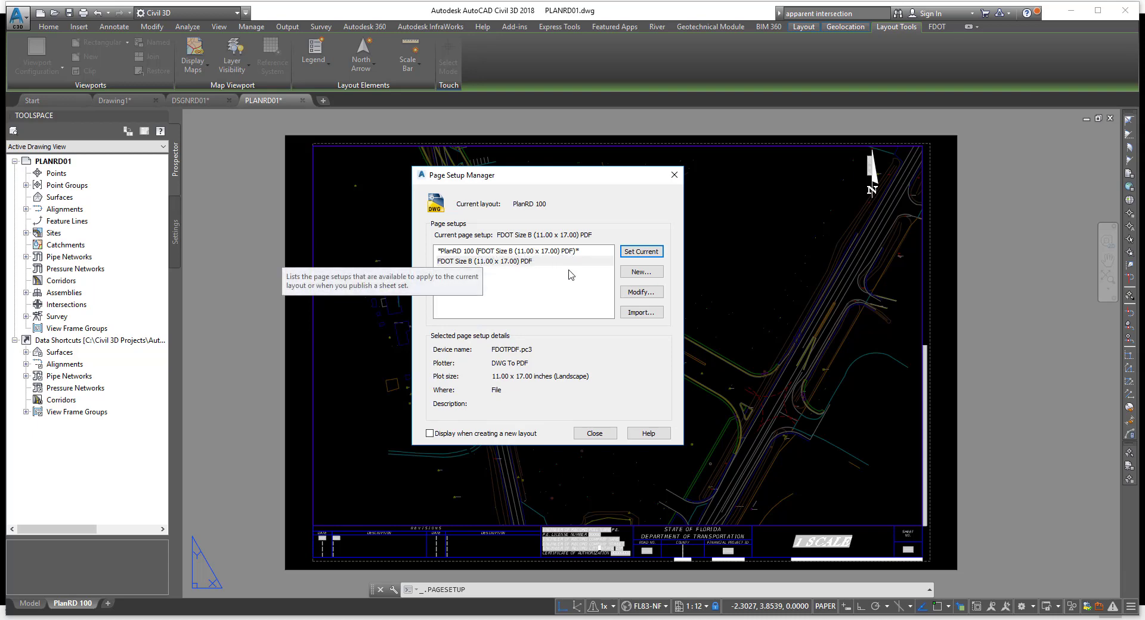
- Choose the FDOT.stb plot style table in the FDOT Size B (11.00 x 17.00) PDF page setup and update all layouts that reference it
{"action": "left_click", "coordinate": [544, 251]}
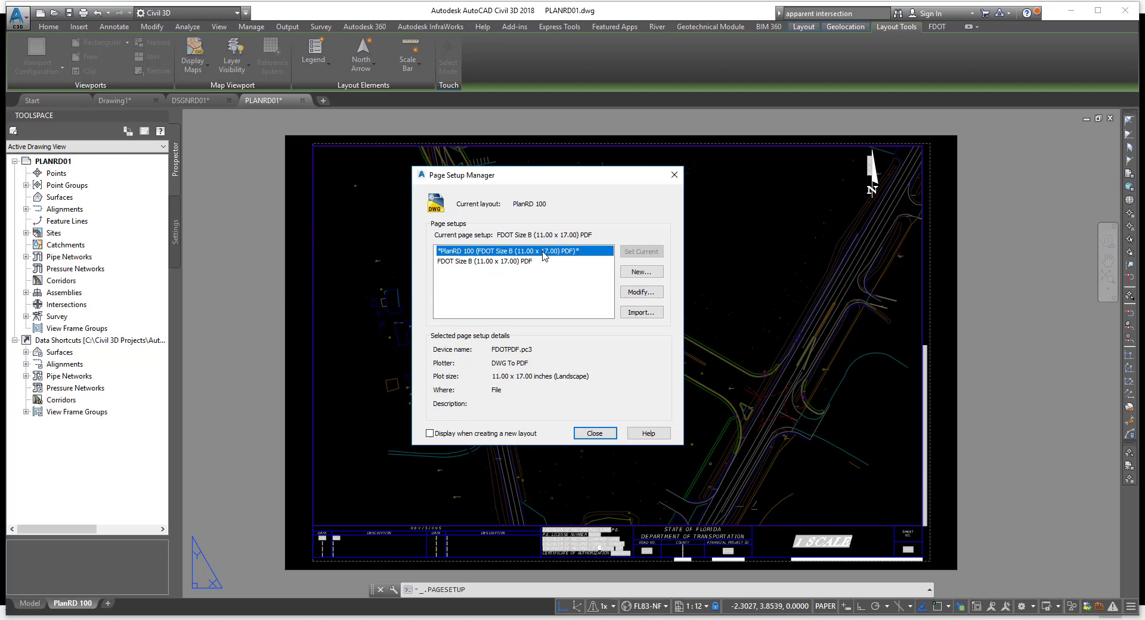
{"action": "left_click", "coordinate": [516, 262]}
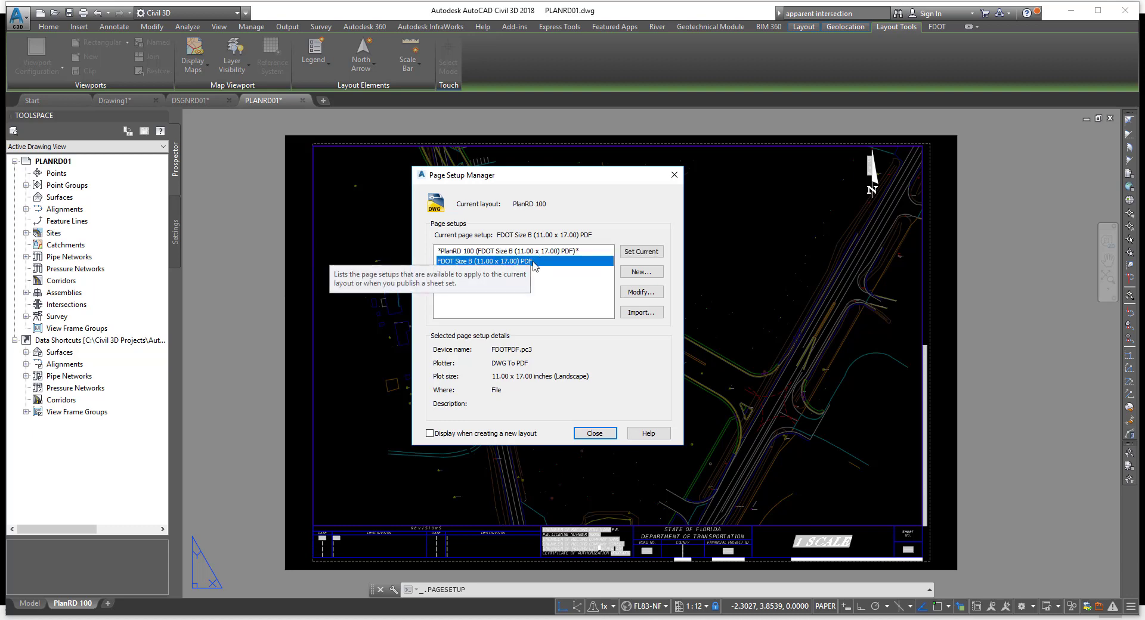
{"action": "left_click", "coordinate": [634, 292]}
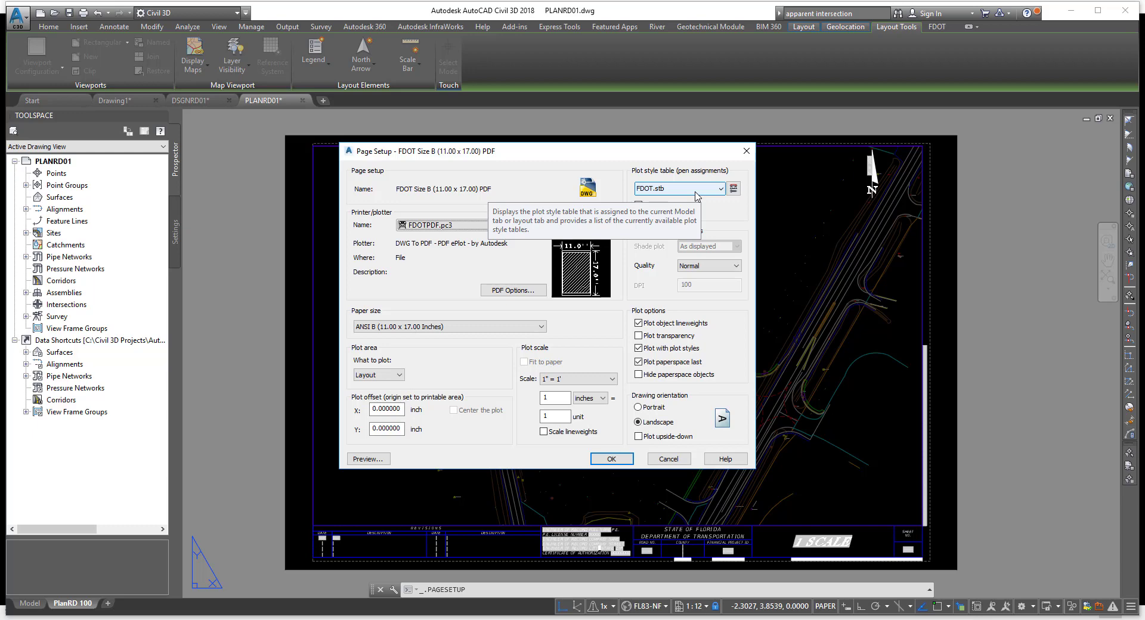
{"action": "left_click", "coordinate": [695, 189]}
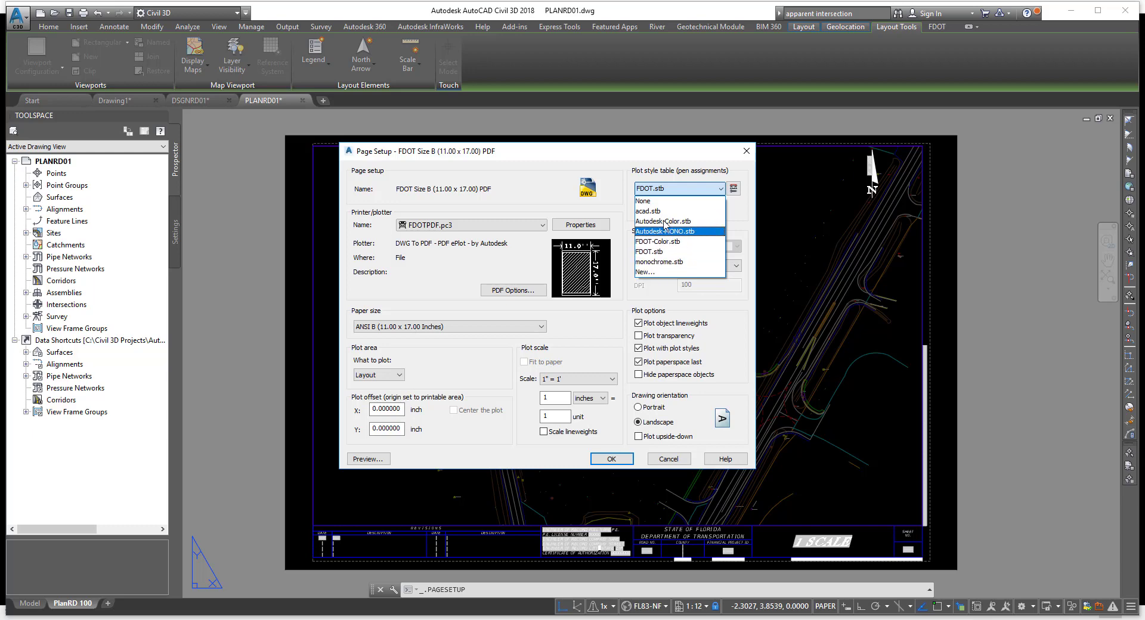
{"action": "left_click", "coordinate": [679, 253]}
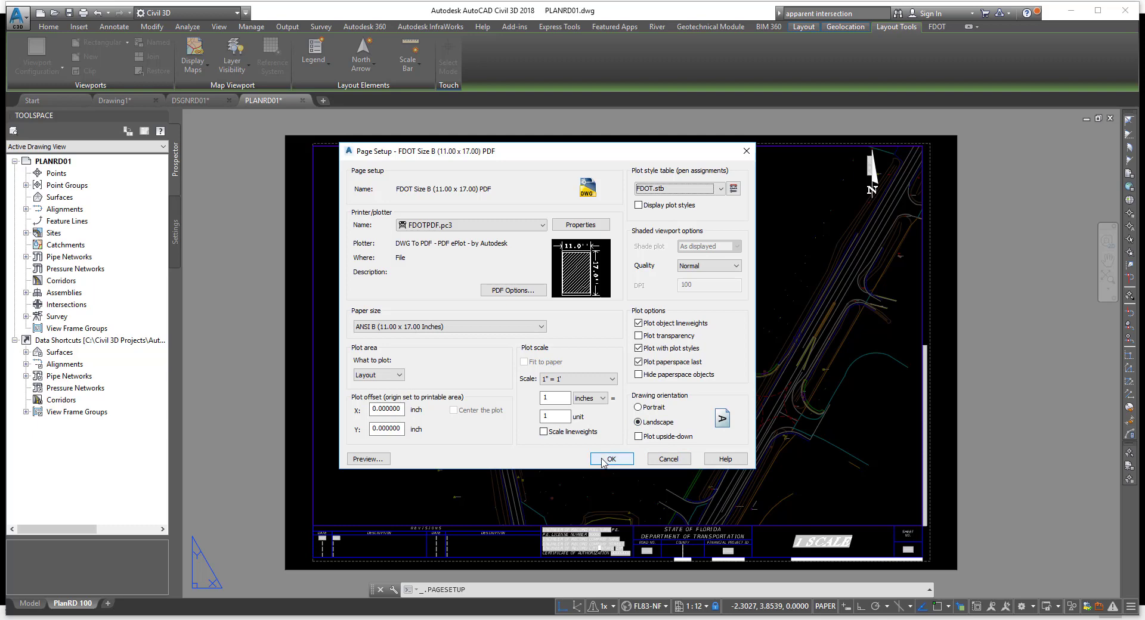
{"action": "left_click", "coordinate": [602, 459]}
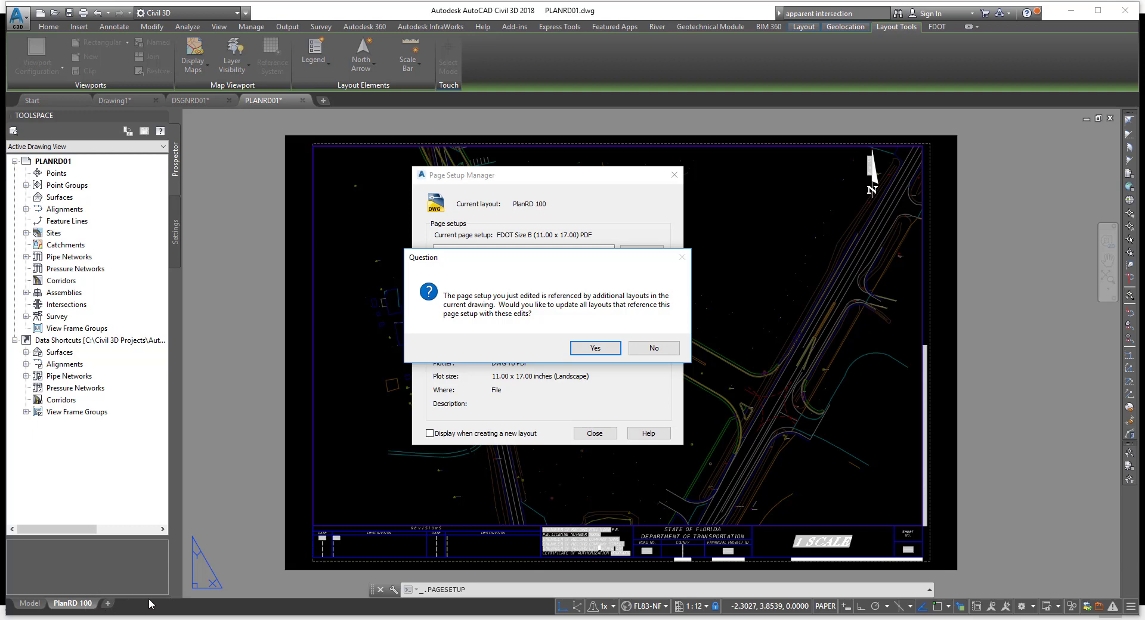
{"action": "left_click", "coordinate": [598, 351]}
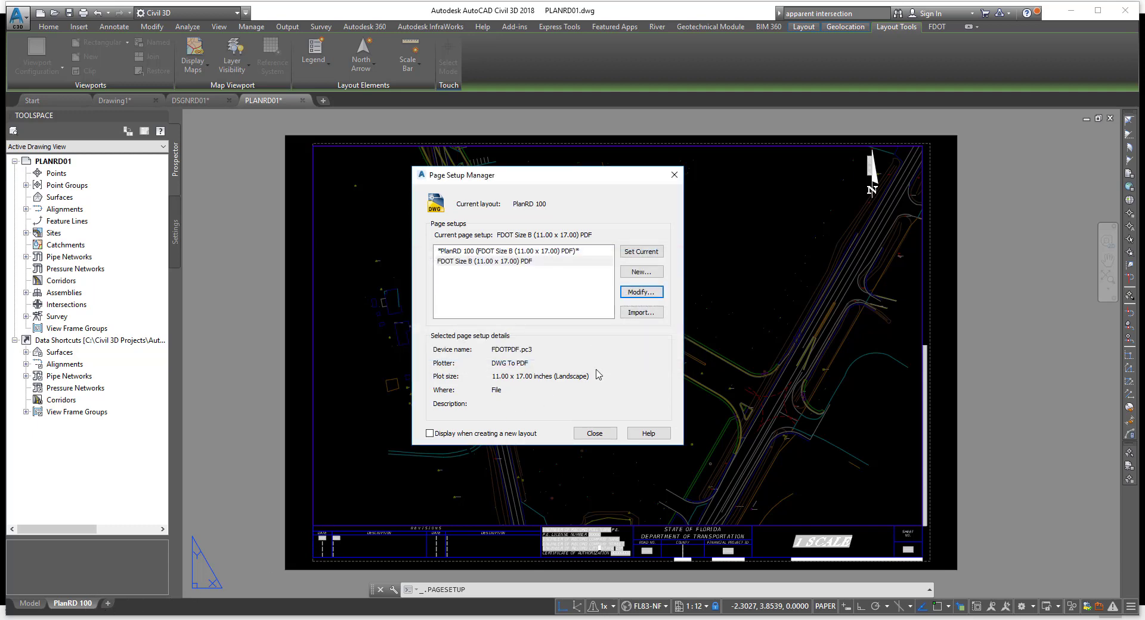
{"action": "left_click", "coordinate": [592, 434]}
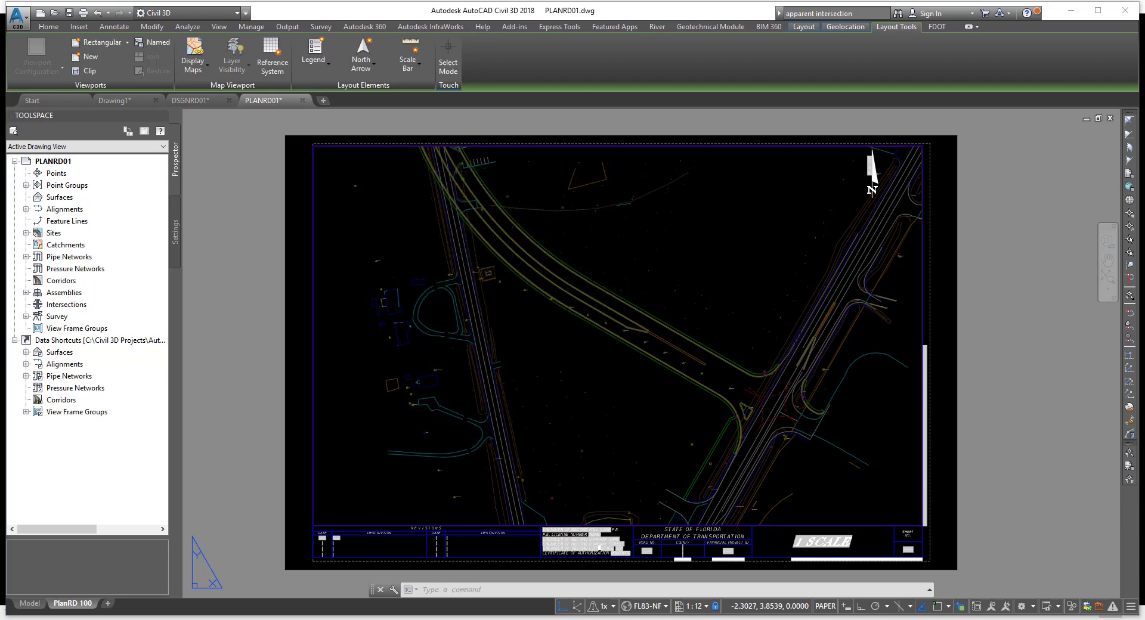
{"action": "left_click", "coordinate": [24, 18]}
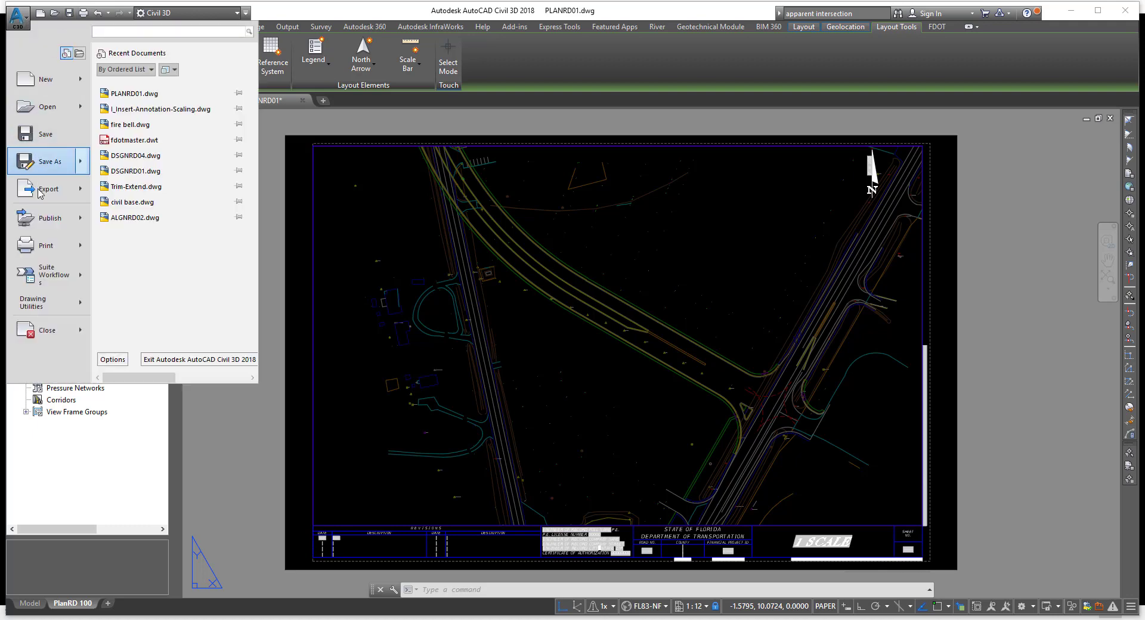
{"action": "mouse_move", "coordinate": [47, 245]}
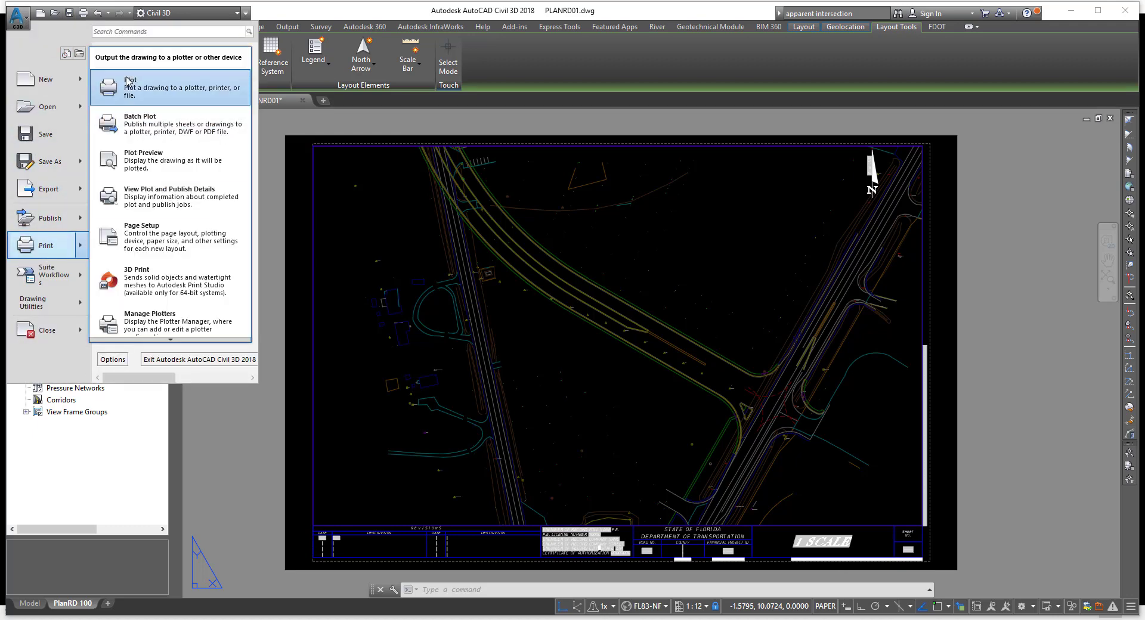
{"action": "left_click", "coordinate": [531, 49]}
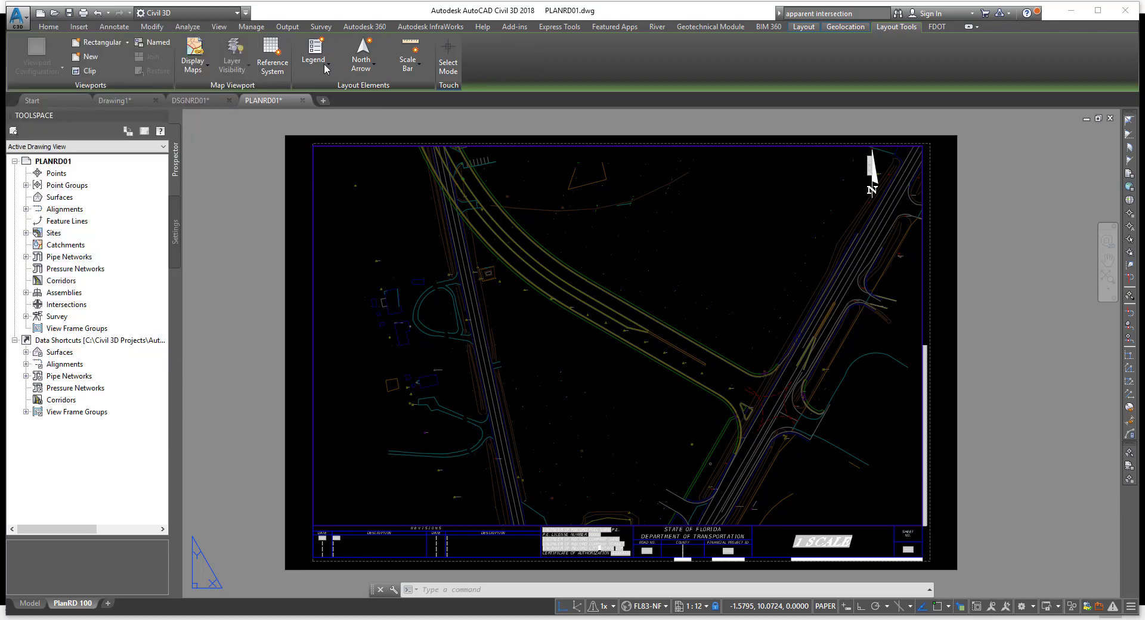
- Plot PlanRD 100 as a single sheet with the FDOT Size B (11.00 x 17.00) PDF page setup, suppressing the batch plot prompt
{"action": "left_click", "coordinate": [84, 12]}
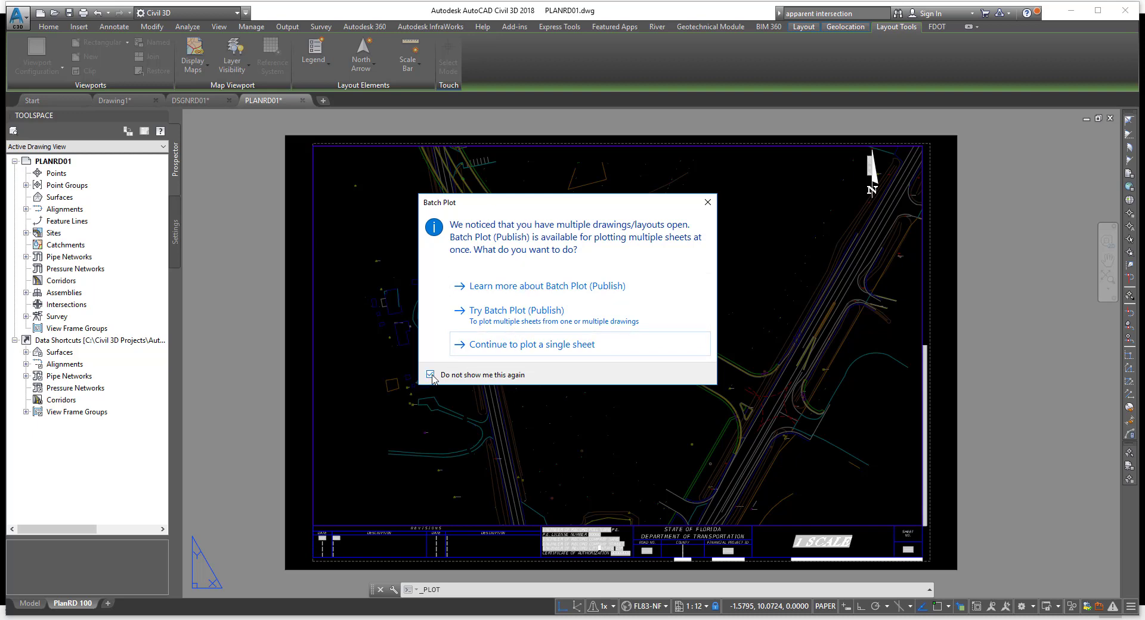
{"action": "left_click", "coordinate": [532, 346]}
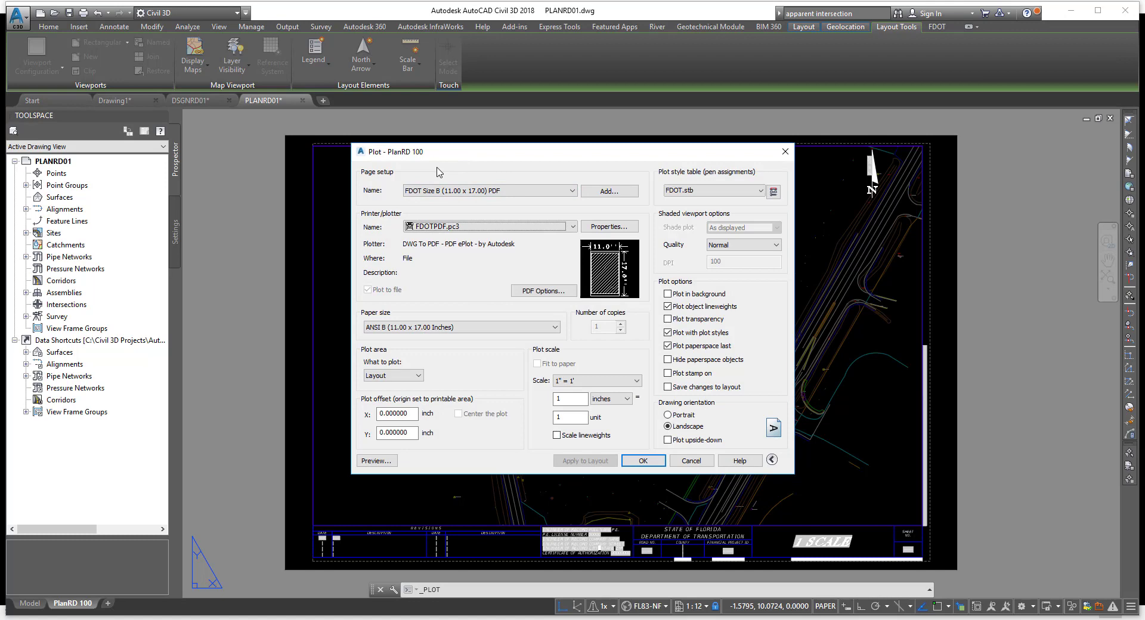
{"action": "left_click", "coordinate": [571, 192]}
{"action": "left_click", "coordinate": [570, 191]}
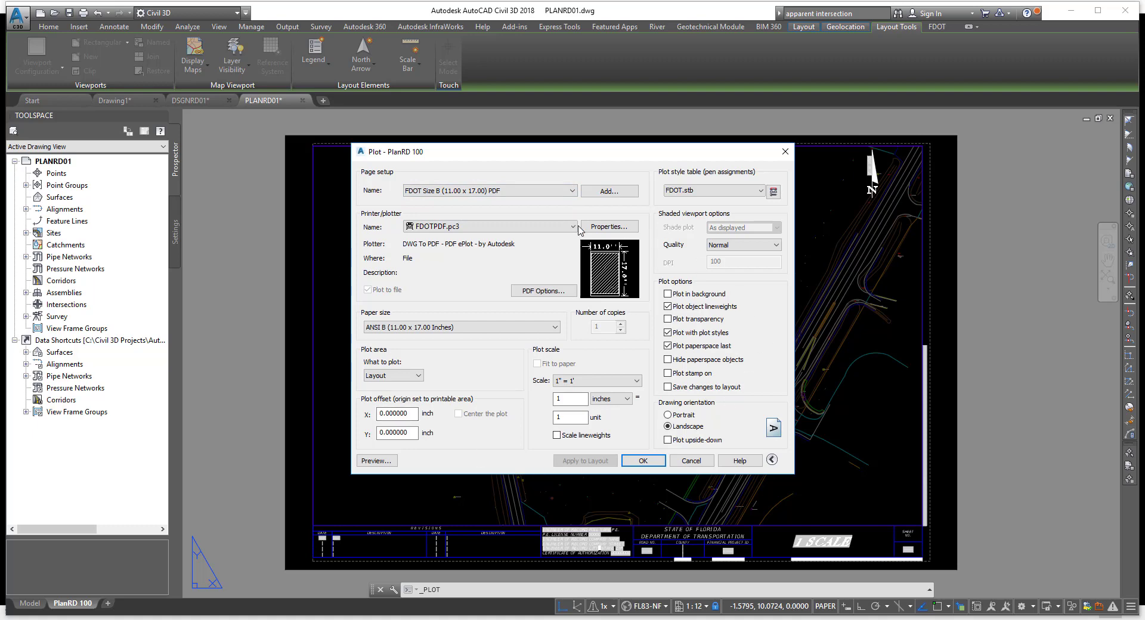
{"action": "left_click", "coordinate": [639, 460]}
{"action": "left_click", "coordinate": [643, 461]}
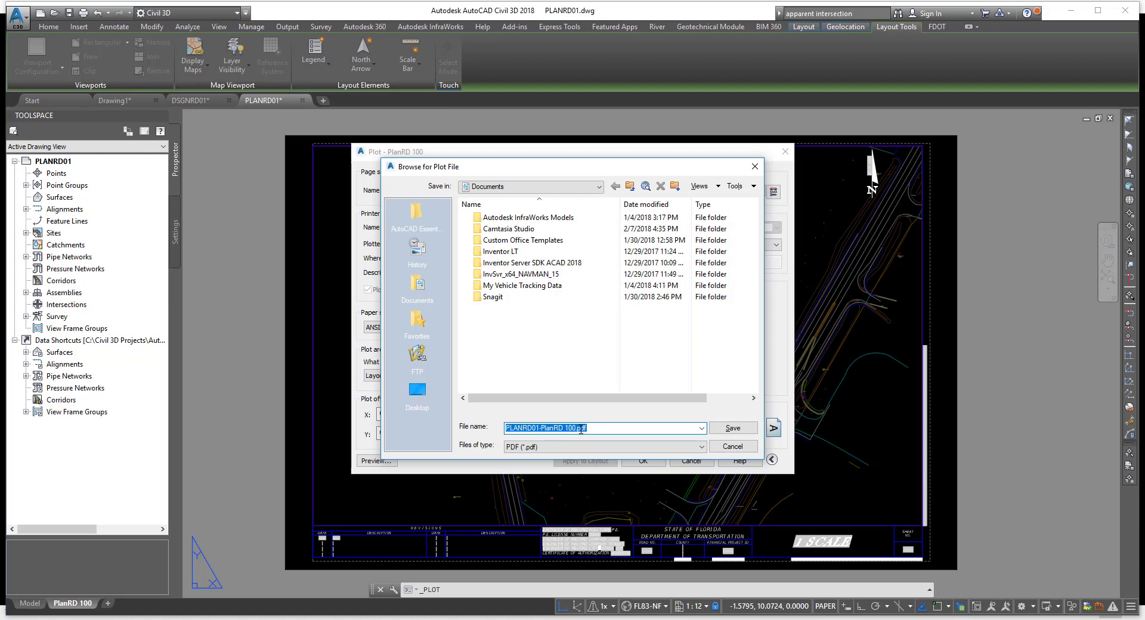
{"action": "left_click", "coordinate": [418, 215]}
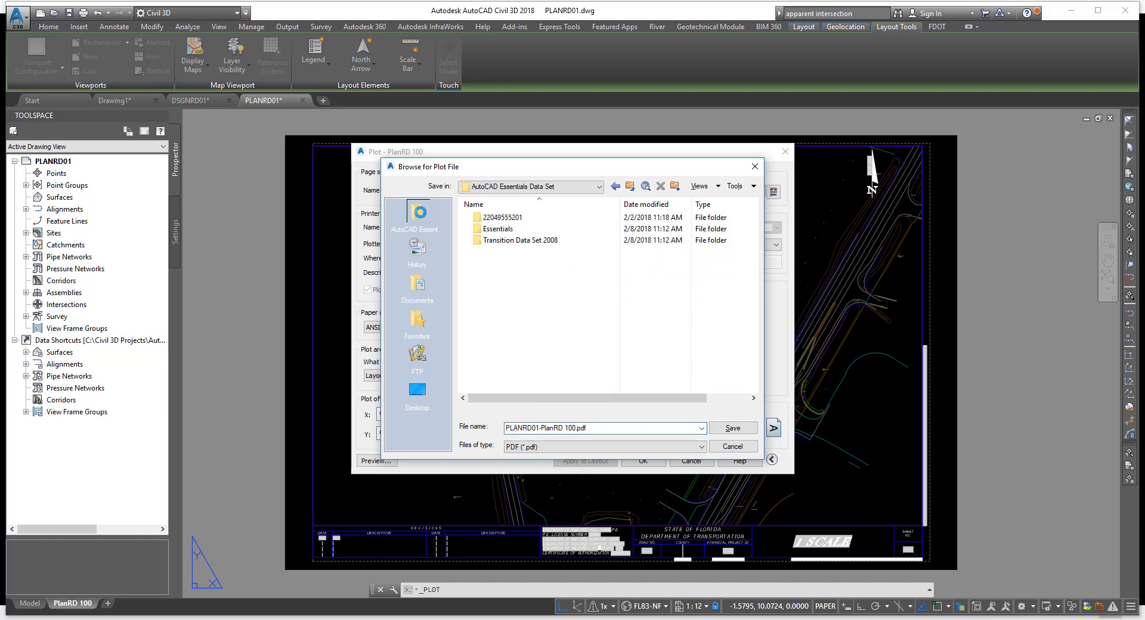
{"action": "double_click", "coordinate": [504, 217]}
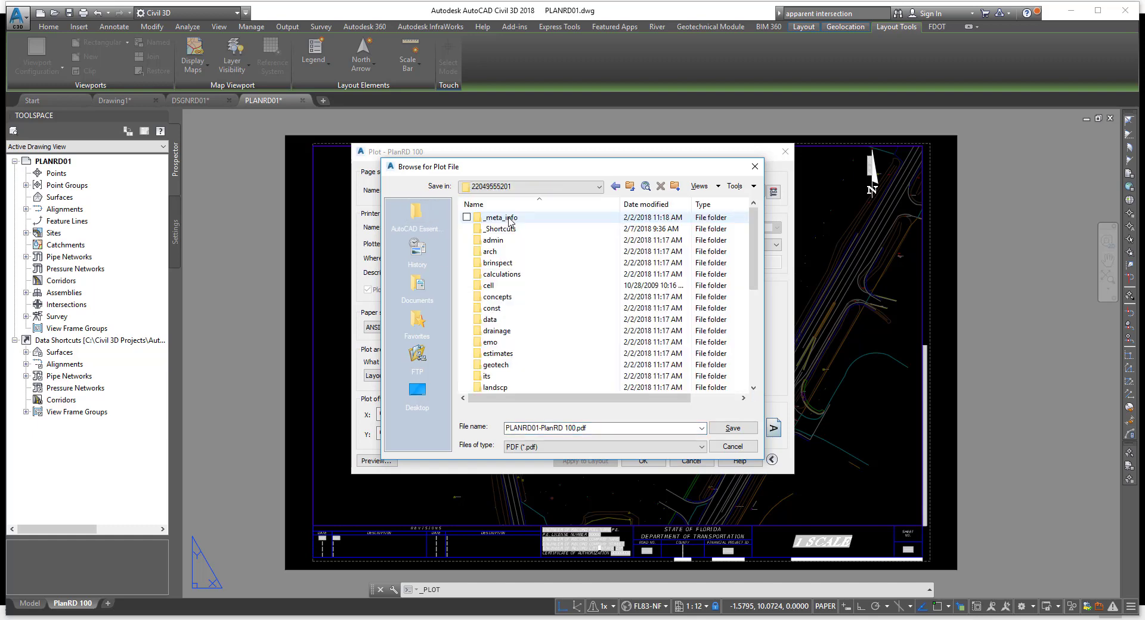
{"action": "scroll", "coordinate": [516, 311], "scroll_direction": "down", "scroll_amount": 3}
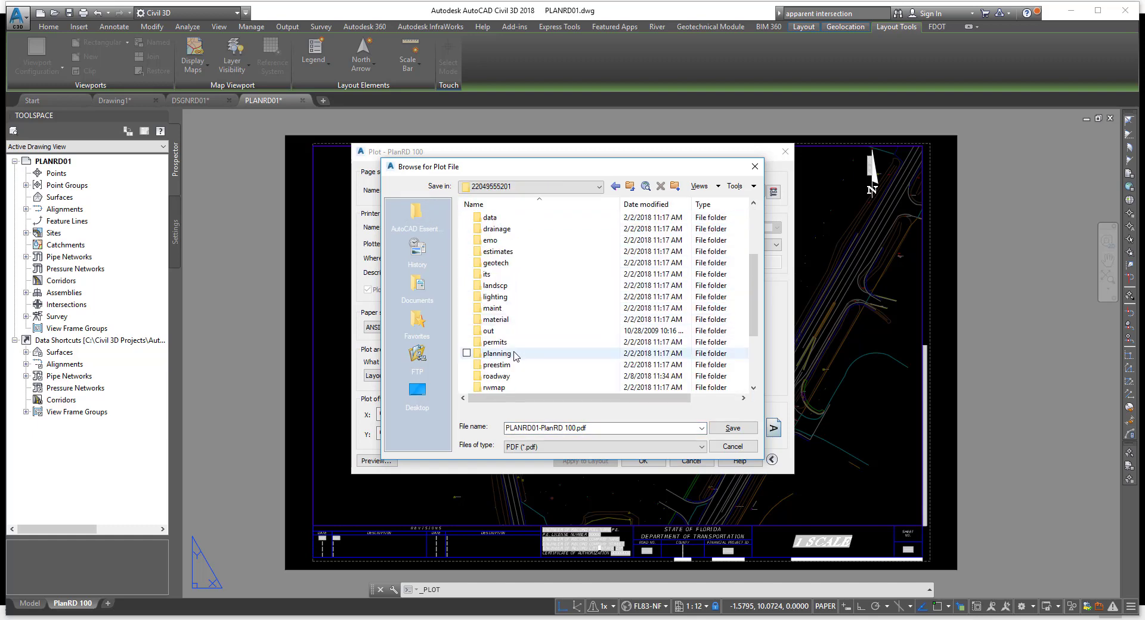
{"action": "double_click", "coordinate": [496, 375]}
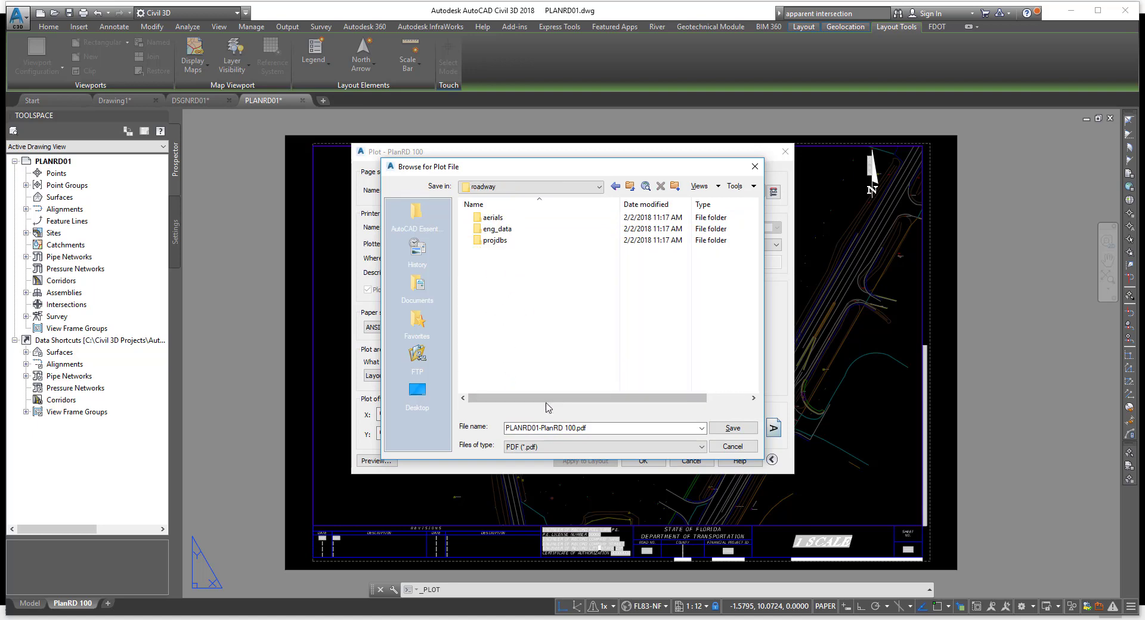
{"action": "left_click", "coordinate": [577, 428]}
{"action": "left_click", "coordinate": [577, 428]}
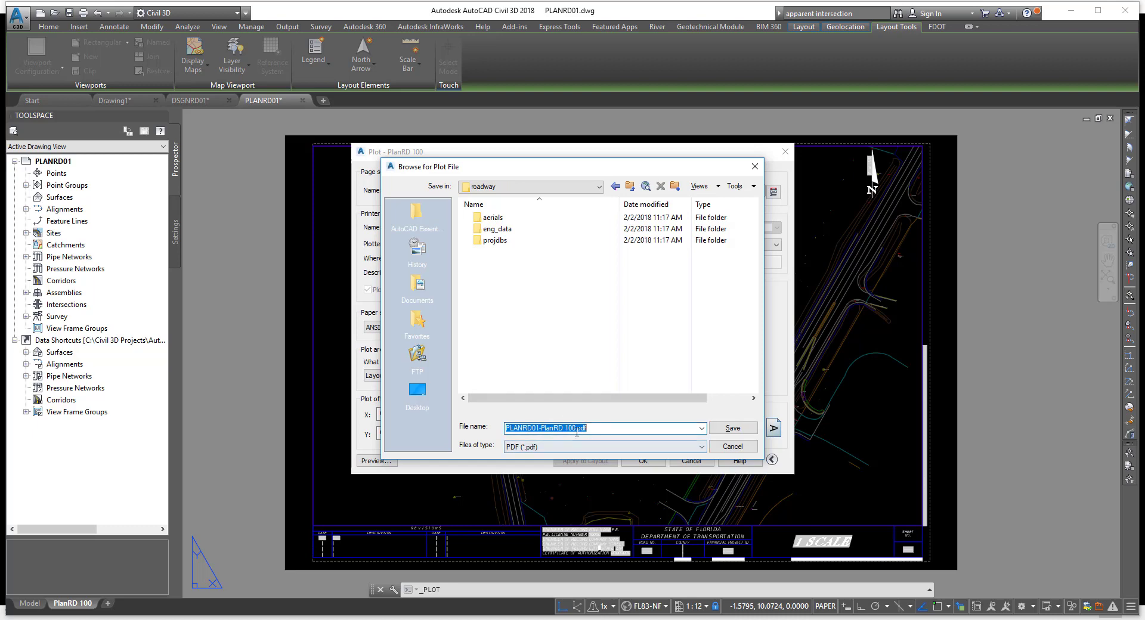
{"action": "left_click", "coordinate": [577, 430]}
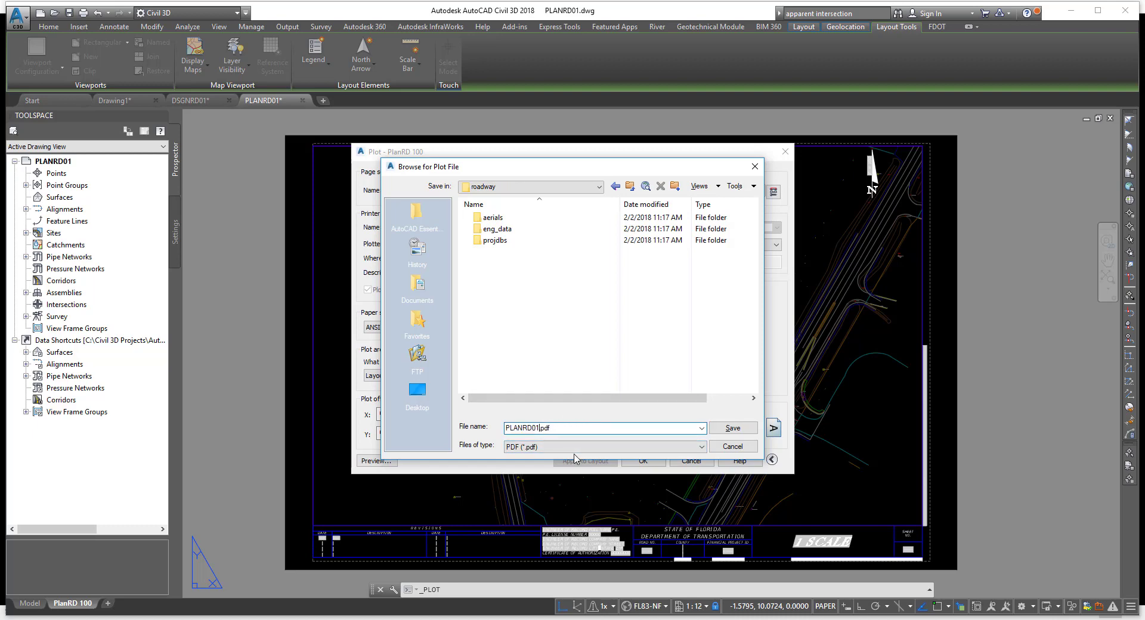
{"action": "left_click", "coordinate": [733, 428]}
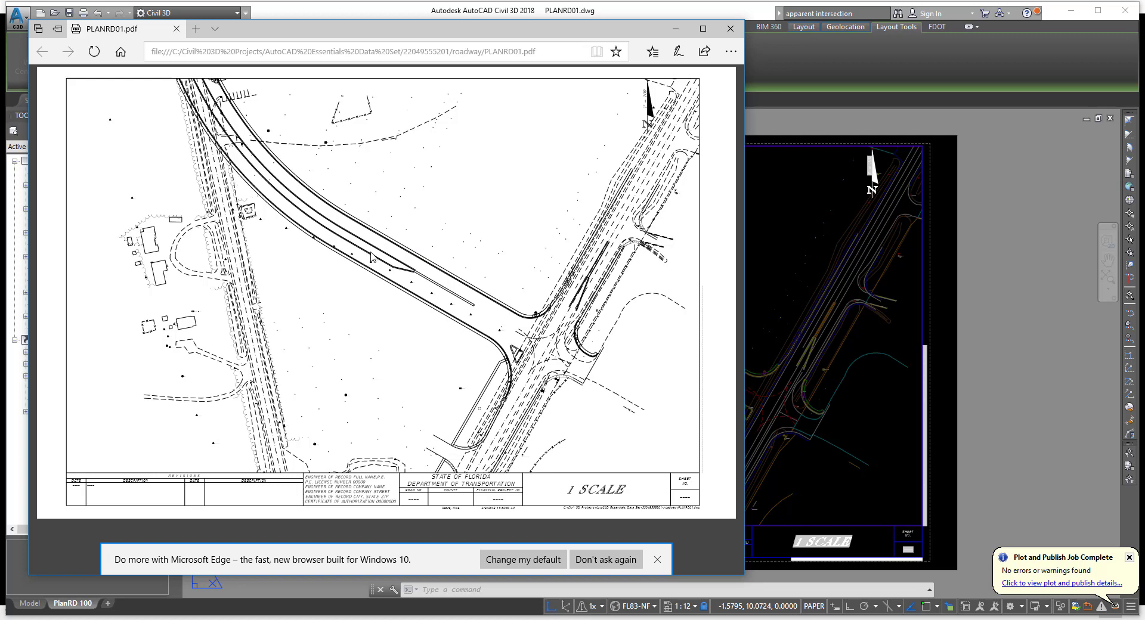
{"action": "left_click", "coordinate": [729, 29]}
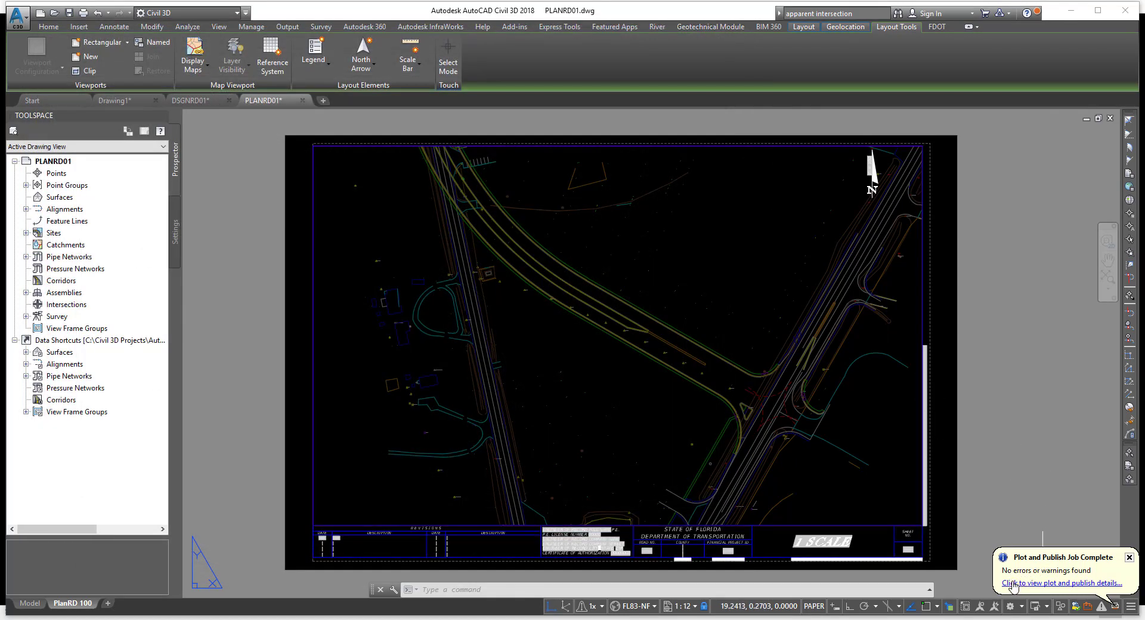
{"action": "left_click", "coordinate": [1125, 557]}
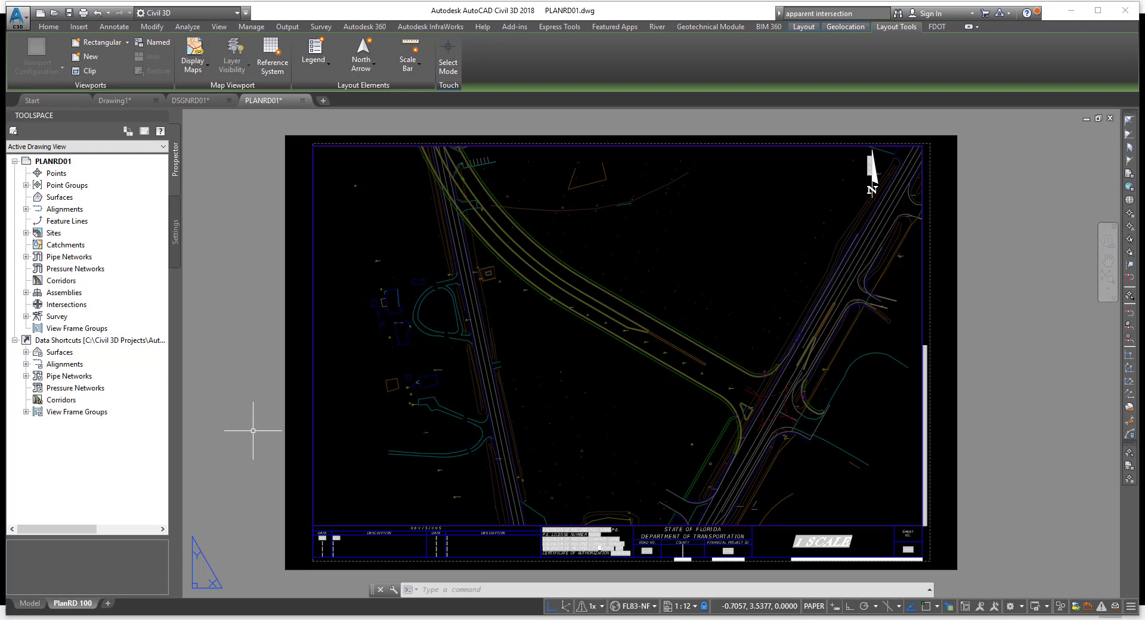
- Delete the FDOT Size B (11.00 x 17.00) PDF page setup from the page setups of the PlanRD 100 layout
{"action": "right_click", "coordinate": [75, 604]}
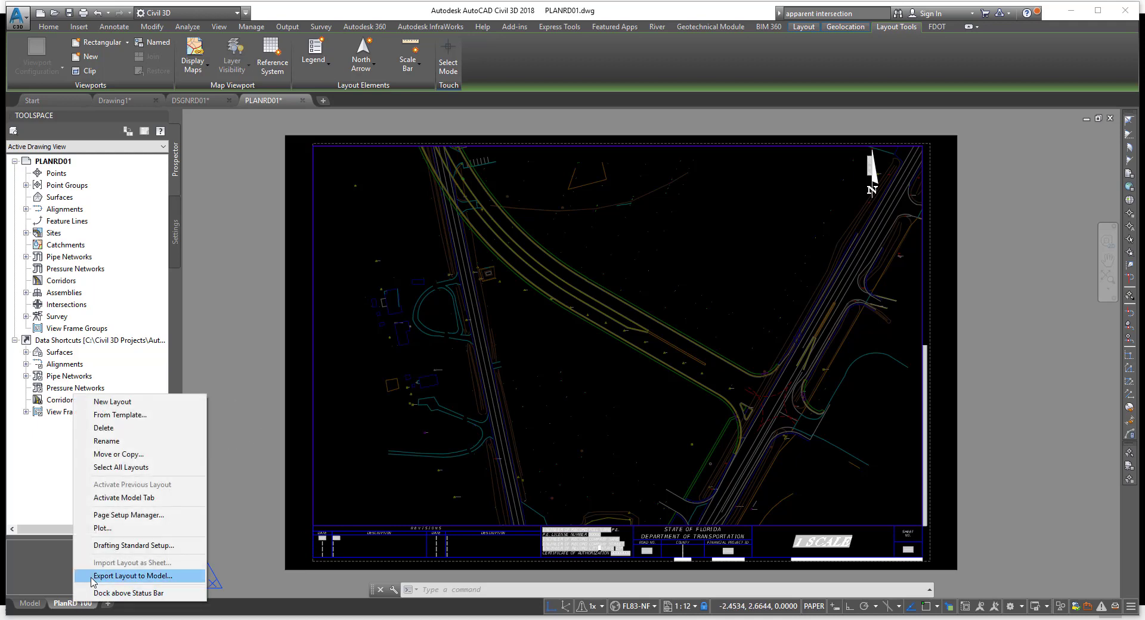
{"action": "left_click", "coordinate": [129, 515]}
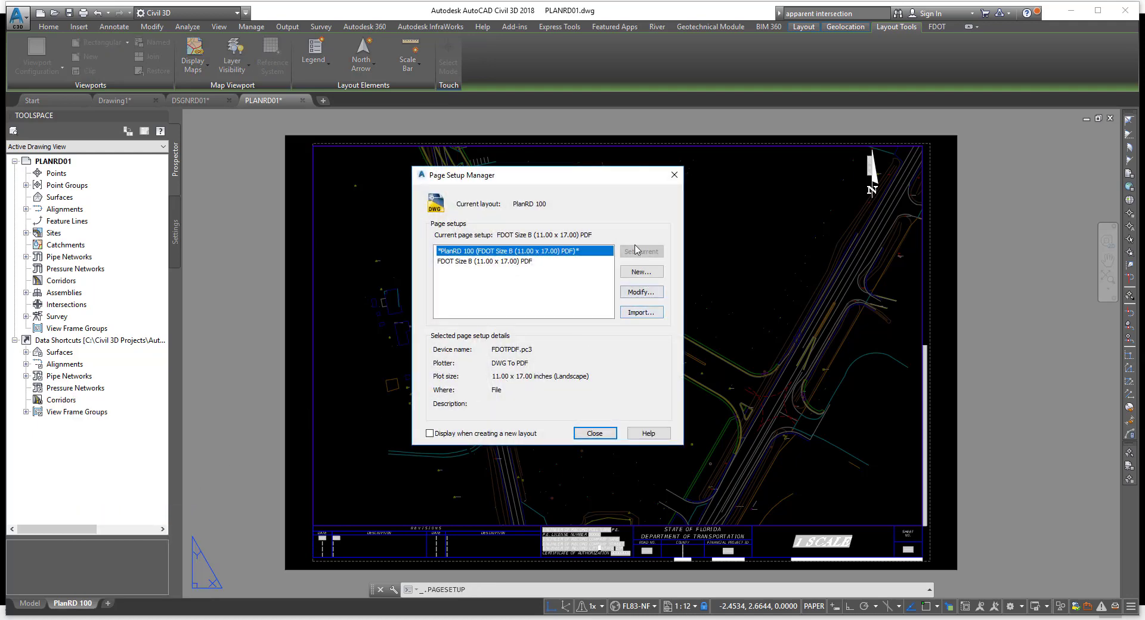
{"action": "left_click_drag", "start_coordinate": [580, 179], "coordinate": [626, 189]}
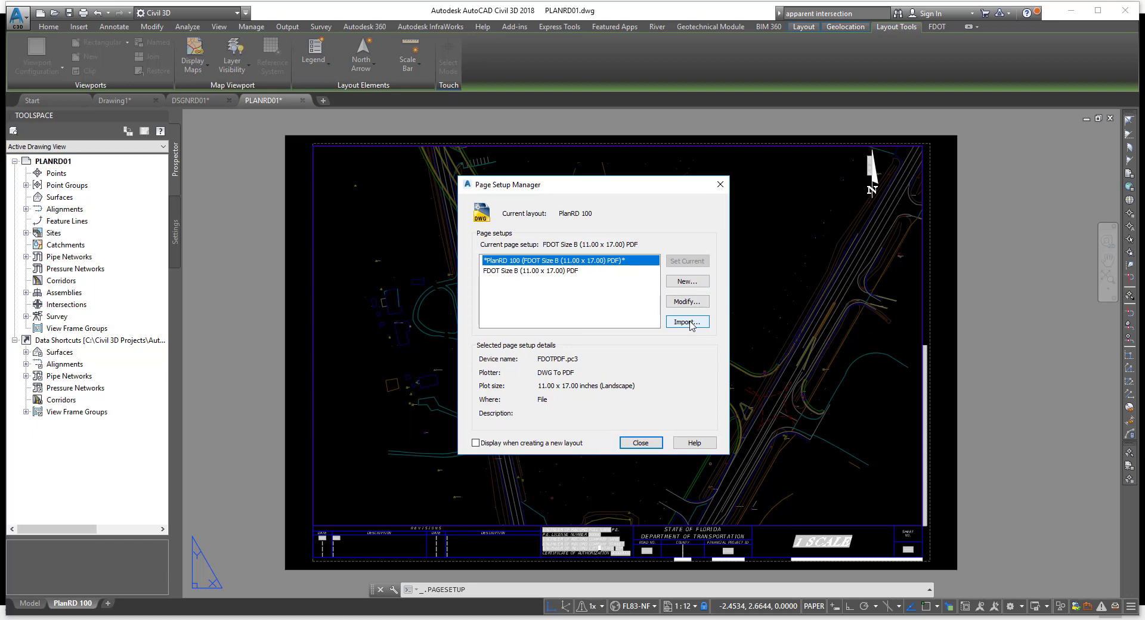
{"action": "left_click", "coordinate": [557, 271]}
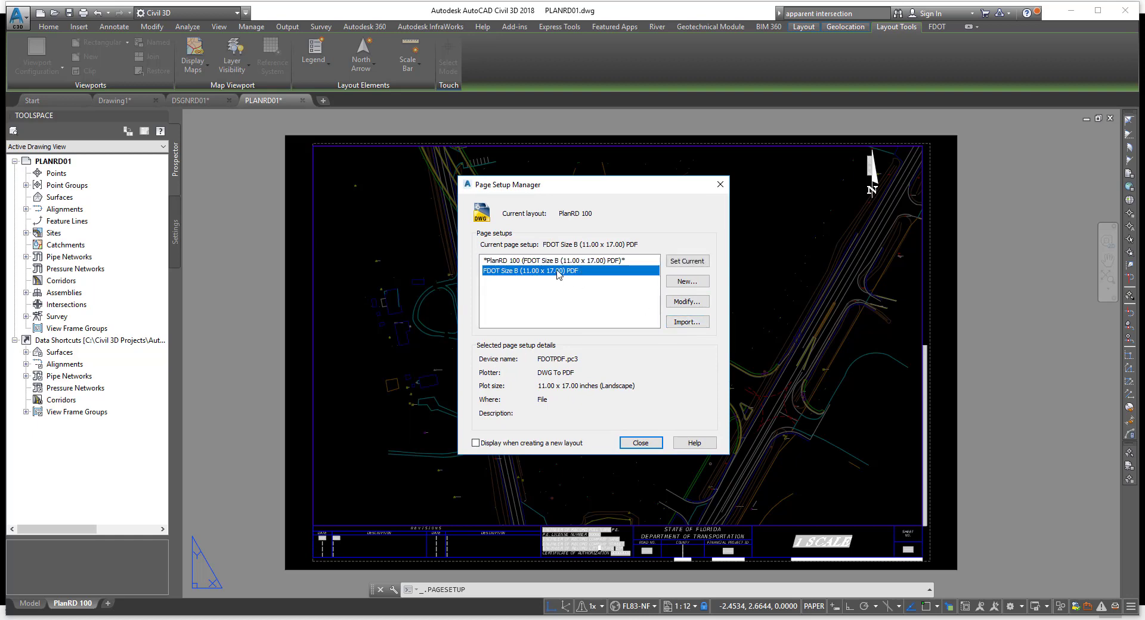
{"action": "right_click", "coordinate": [557, 271]}
{"action": "left_click", "coordinate": [589, 304]}
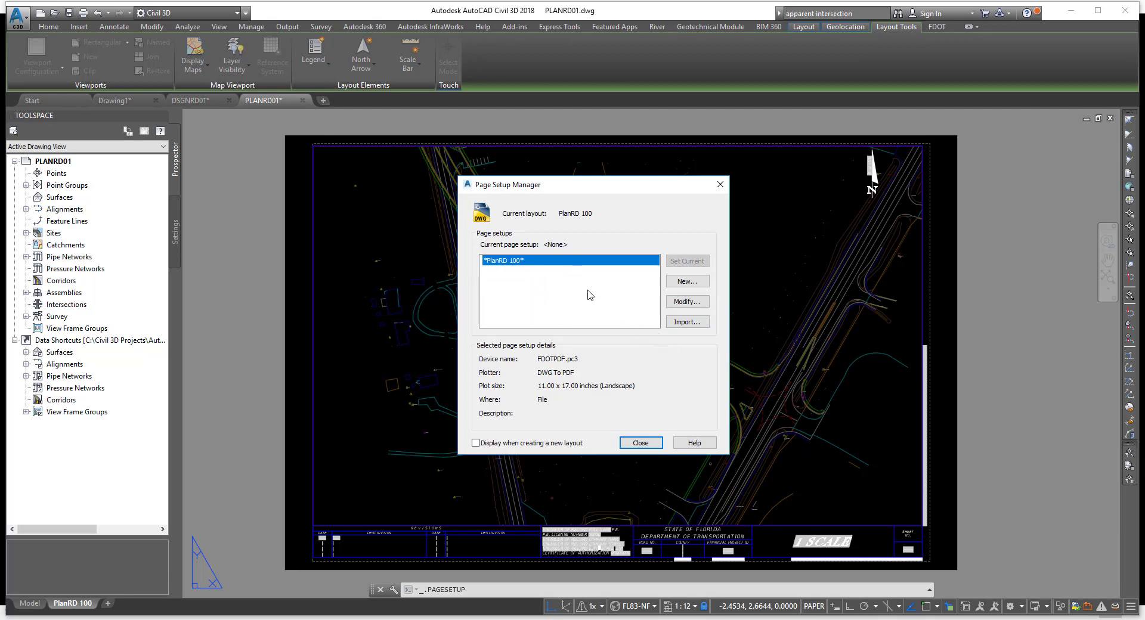
- Open the FDOT-Pagesetups.dwt template from the FDOT2018.C3D Support\Plot folder on drive C as the source for importing page setups
{"action": "left_click", "coordinate": [695, 327]}
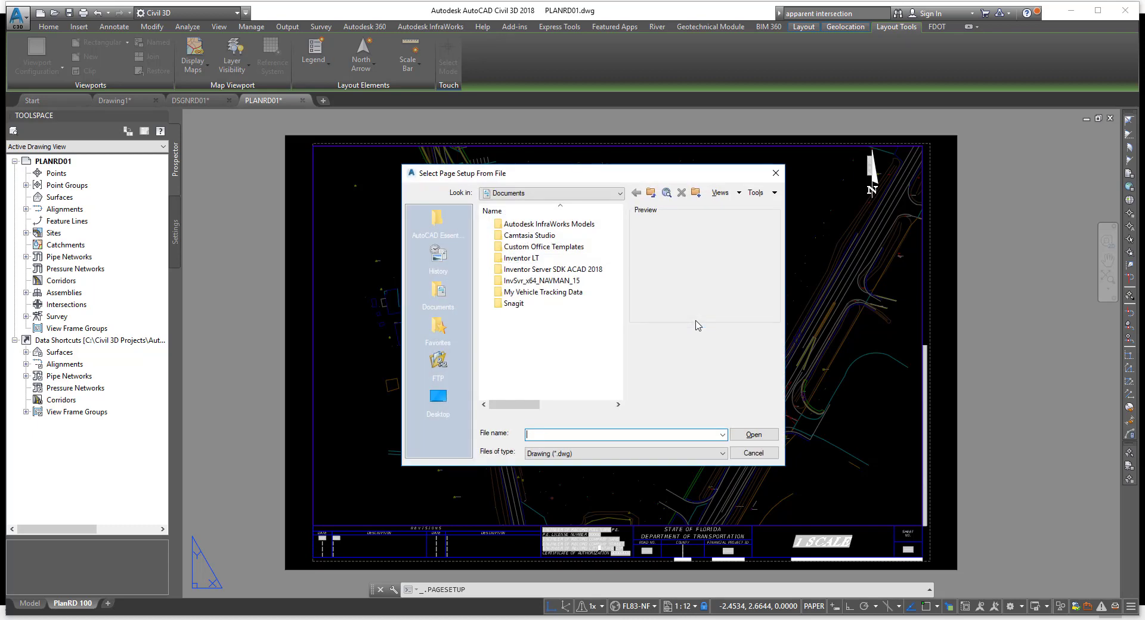
{"action": "left_click", "coordinate": [605, 193]}
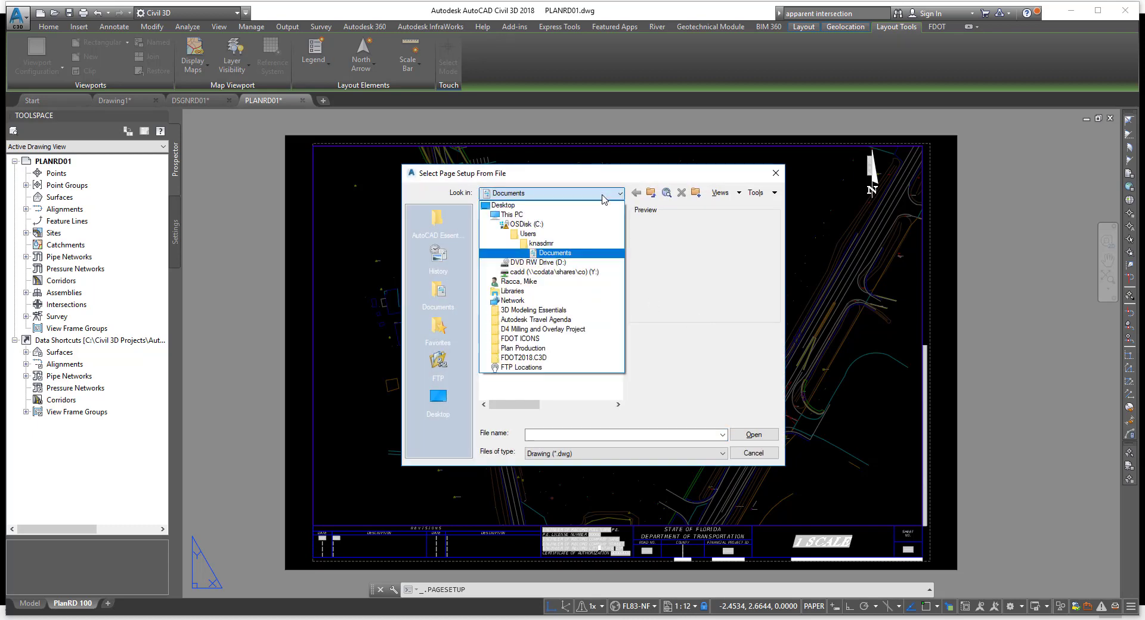
{"action": "left_click", "coordinate": [557, 228]}
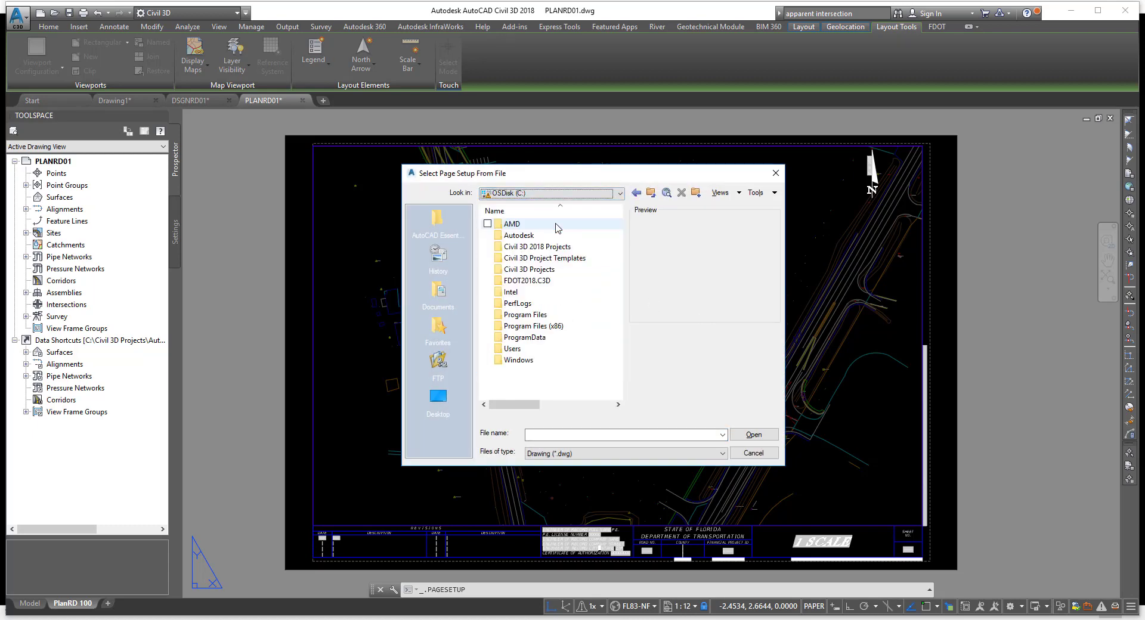
{"action": "left_click", "coordinate": [536, 285]}
{"action": "double_click", "coordinate": [536, 282]}
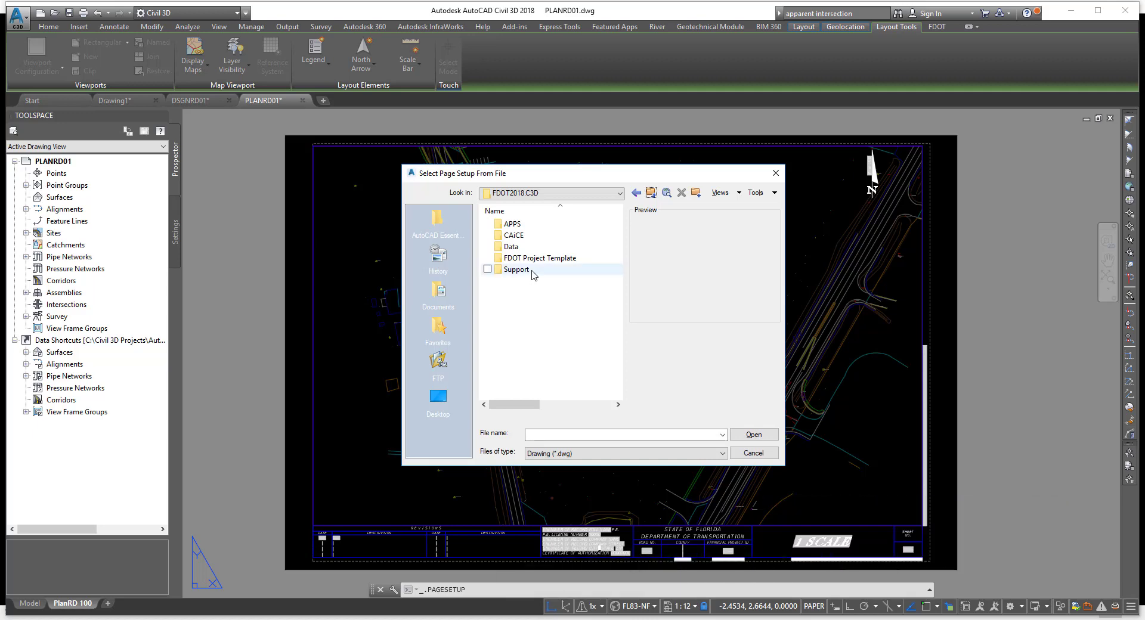
{"action": "double_click", "coordinate": [532, 270]}
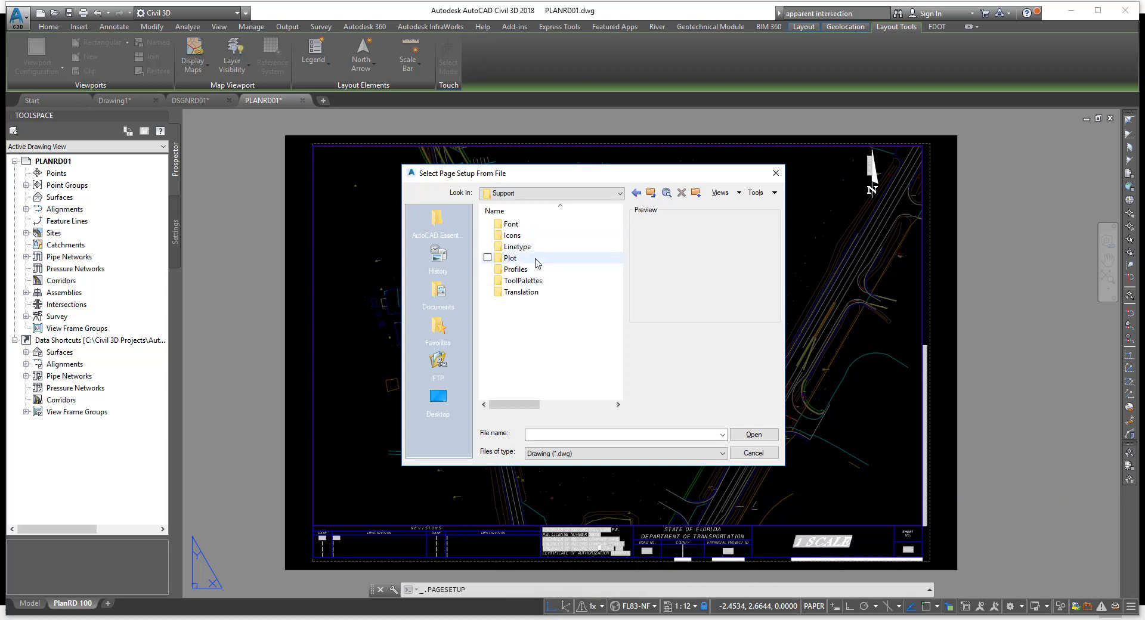
{"action": "double_click", "coordinate": [534, 260]}
{"action": "left_click", "coordinate": [581, 453]}
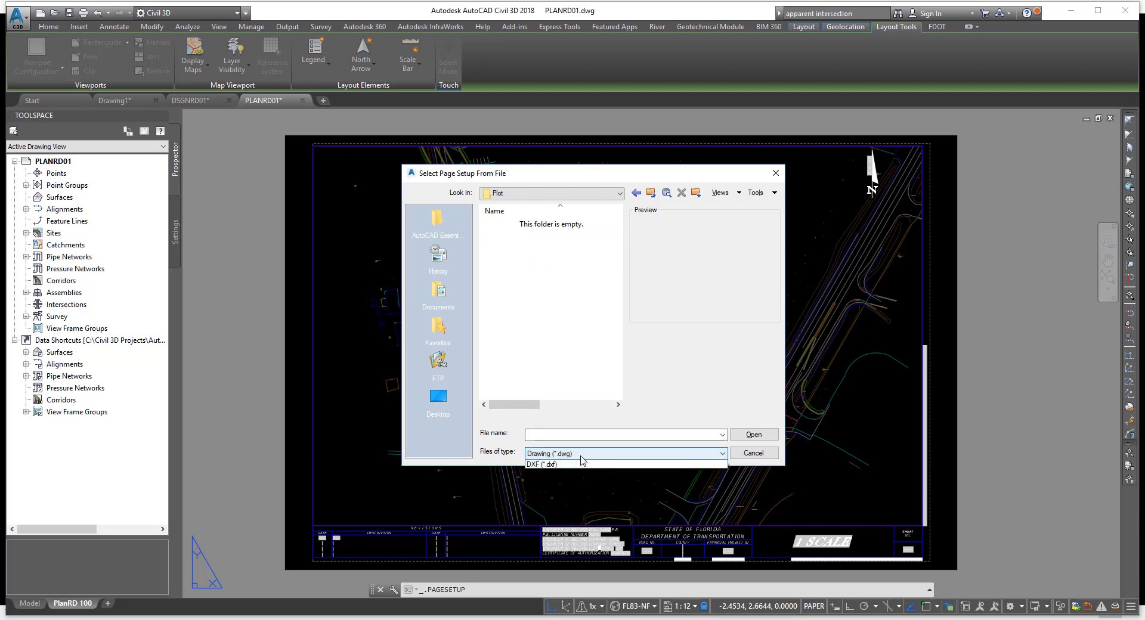
{"action": "left_click", "coordinate": [580, 471]}
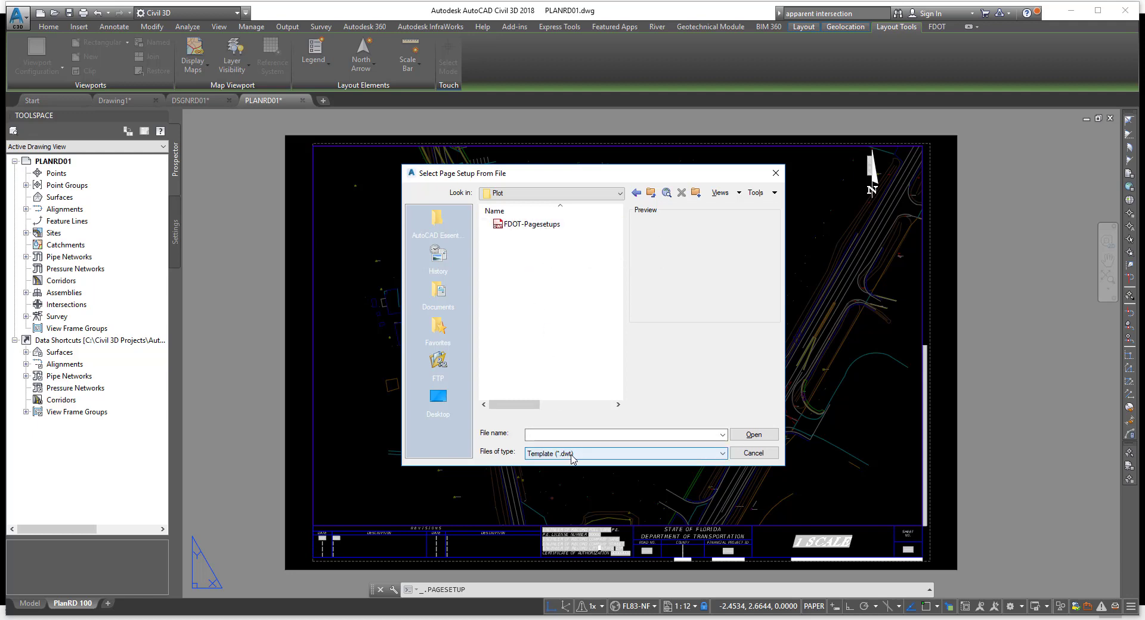
{"action": "left_click", "coordinate": [525, 225]}
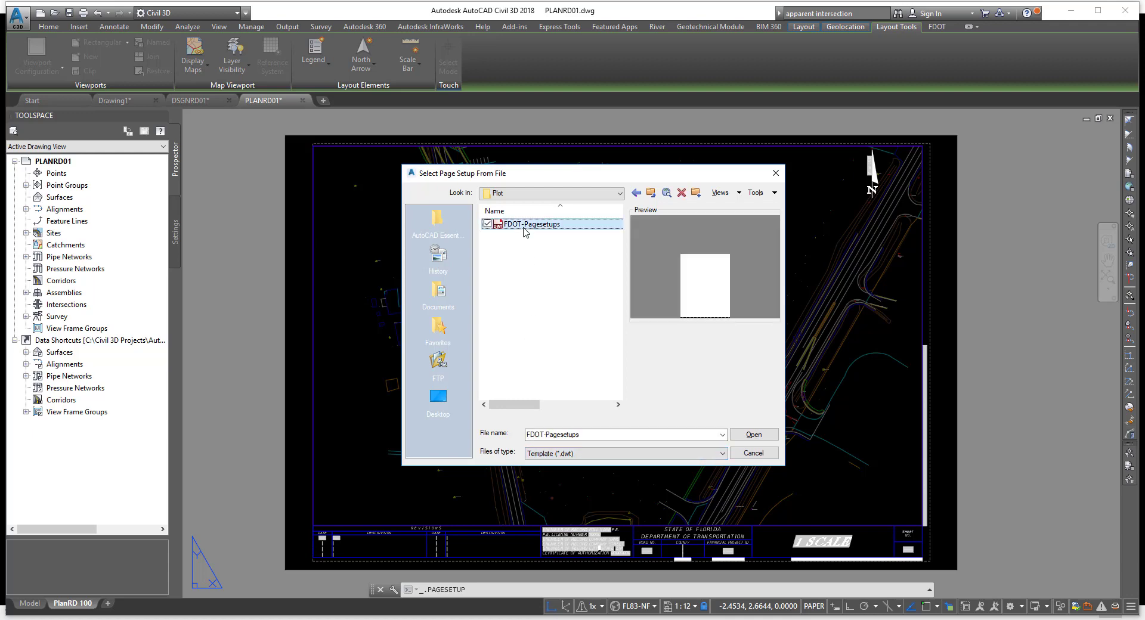
{"action": "left_click", "coordinate": [752, 435]}
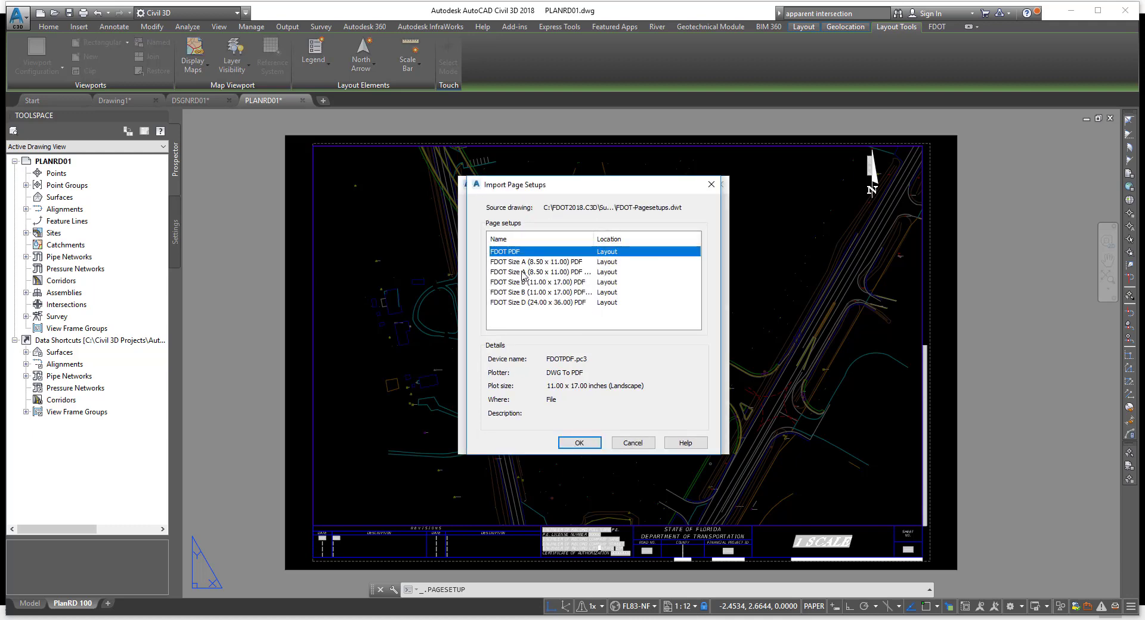
- Examine the names, plot sizes and orientations of the FDOT Size A, B and D page setups offered for import
{"action": "left_click", "coordinate": [535, 263]}
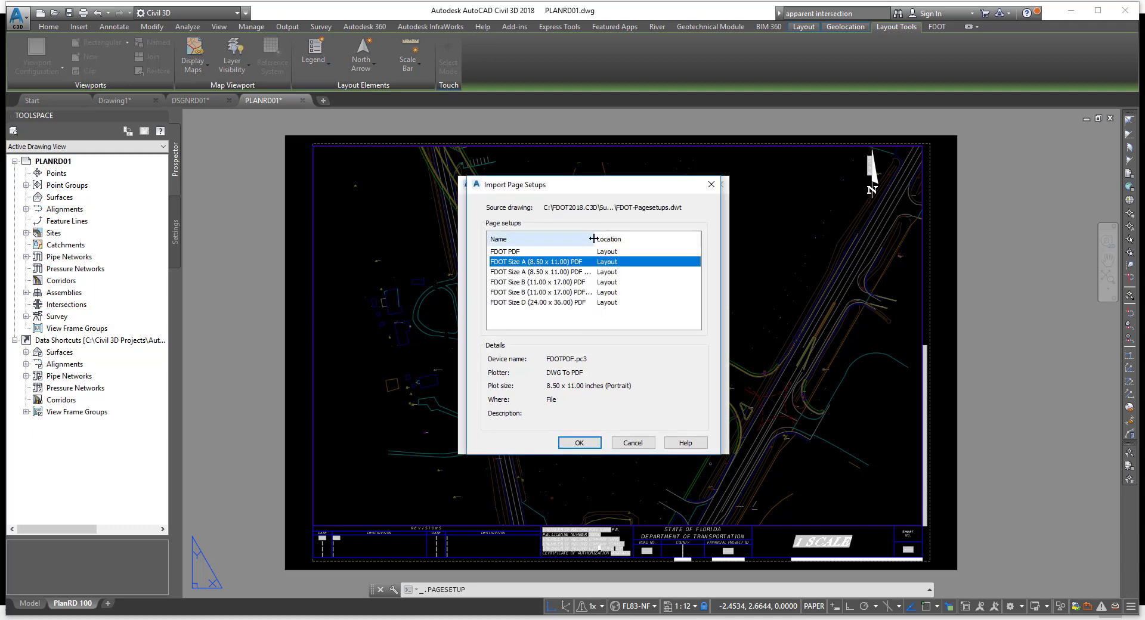
{"action": "left_click_drag", "start_coordinate": [594, 238], "coordinate": [633, 238]}
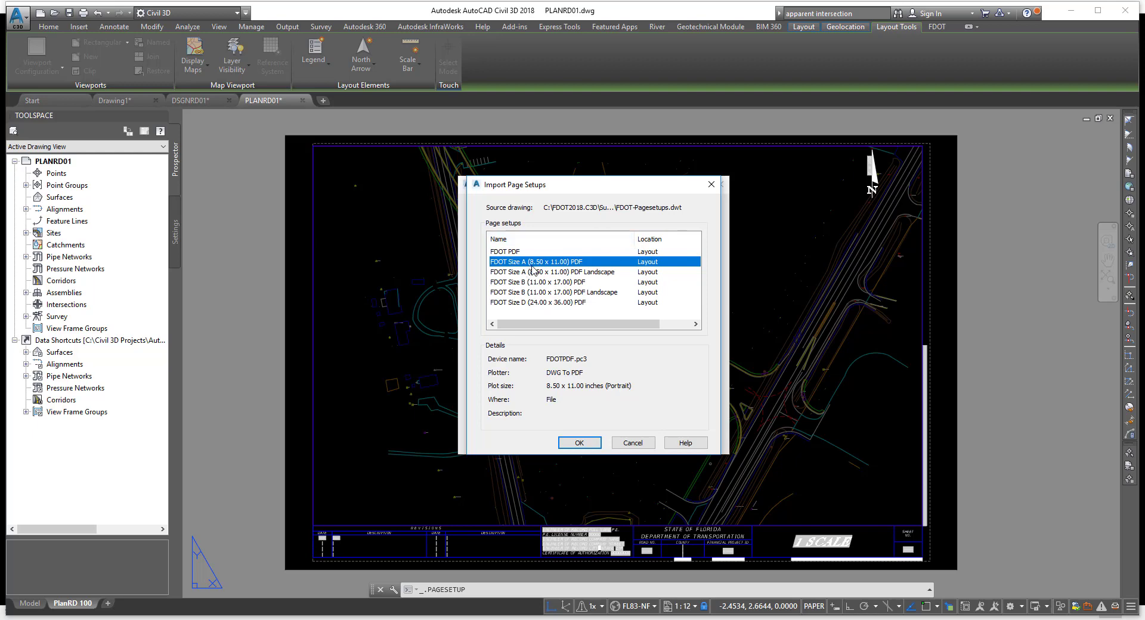
{"action": "left_click", "coordinate": [583, 273]}
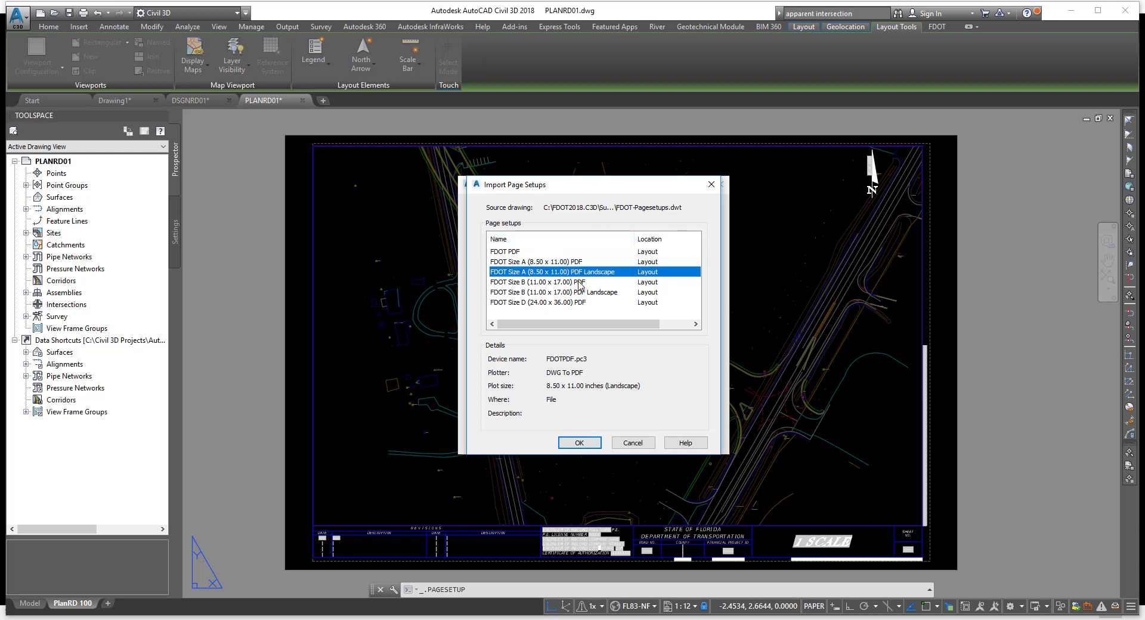
{"action": "left_click", "coordinate": [578, 283]}
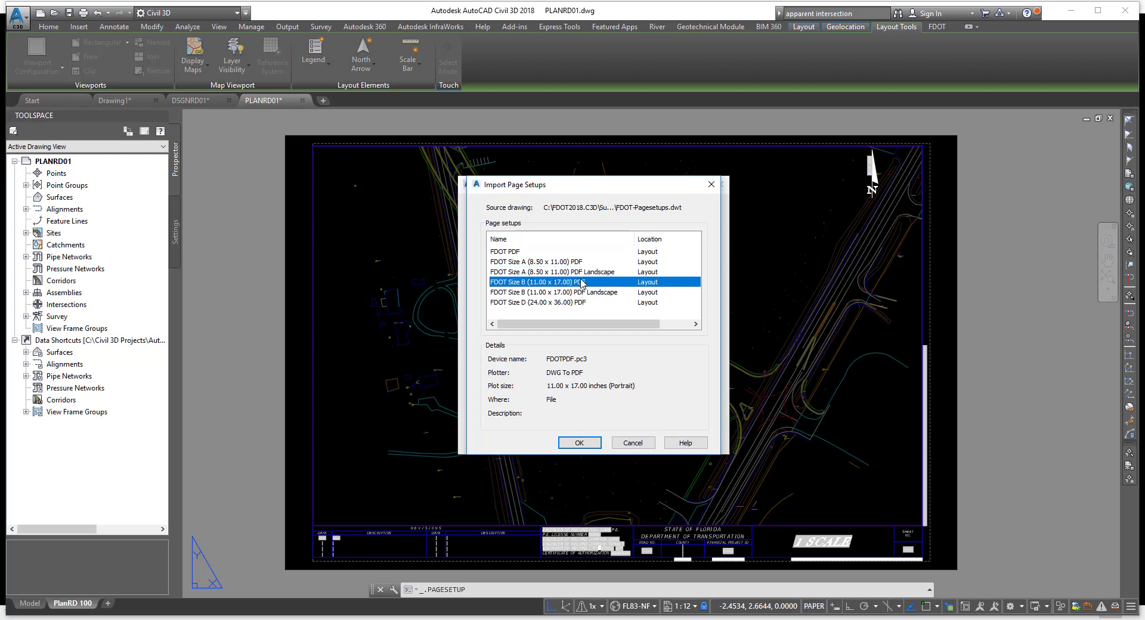
{"action": "left_click", "coordinate": [579, 262]}
{"action": "left_click", "coordinate": [577, 284]}
{"action": "left_click", "coordinate": [578, 294]}
{"action": "left_click", "coordinate": [571, 303]}
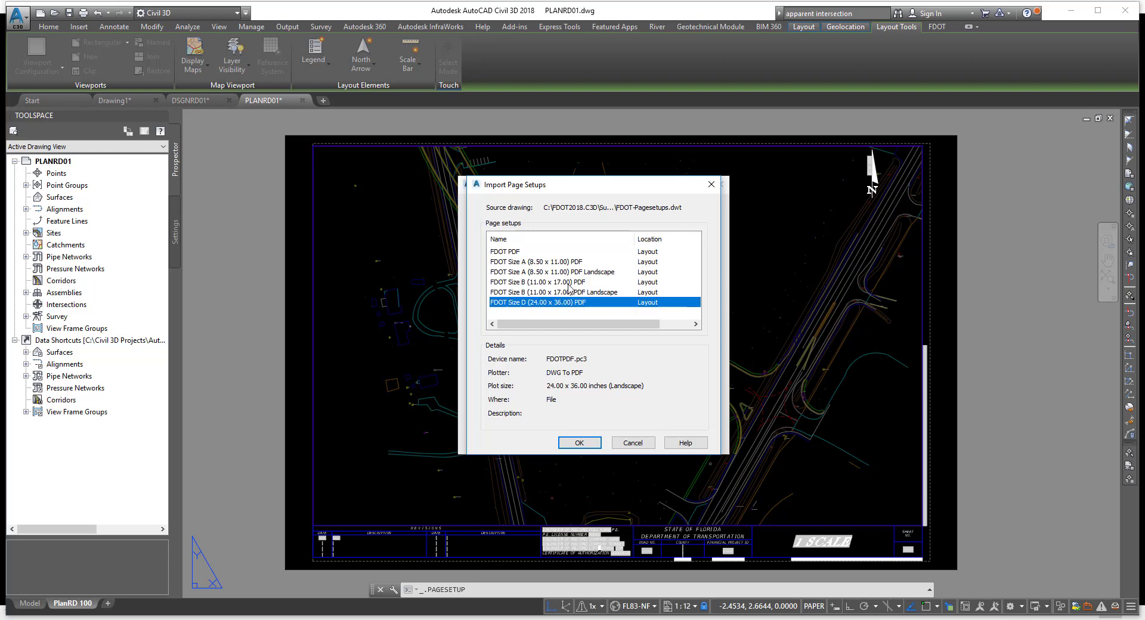
{"action": "left_click", "coordinate": [568, 284]}
- Import the FDOT Size B (11.00 x 17.00) PDF Landscape page setup and make it current for PlanRD 100
{"action": "left_click", "coordinate": [567, 293]}
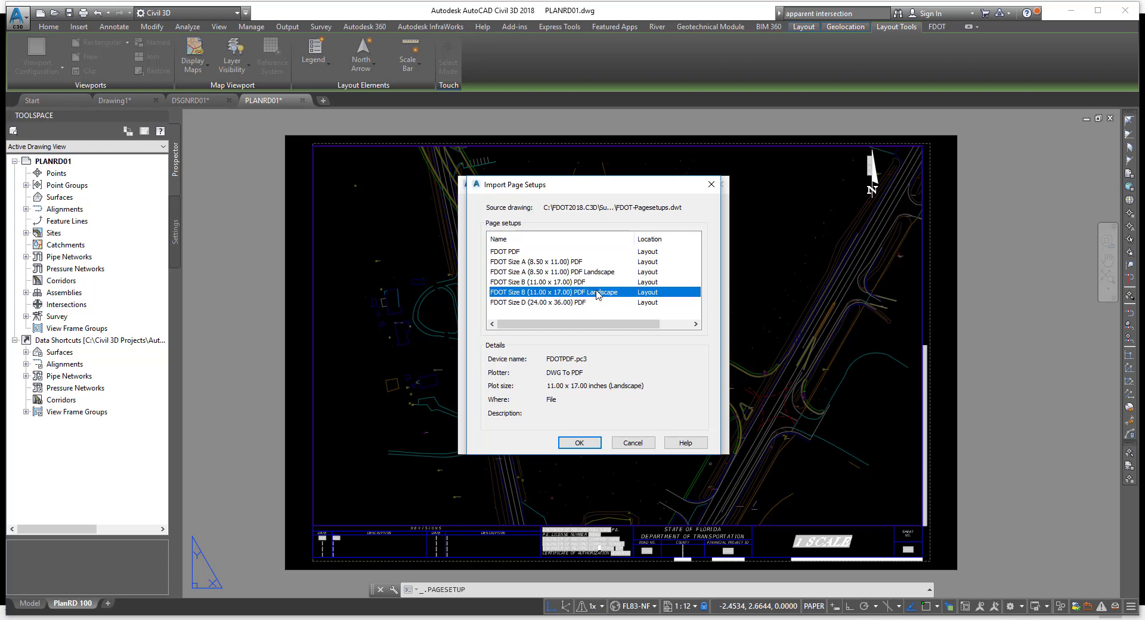
{"action": "left_click", "coordinate": [576, 443]}
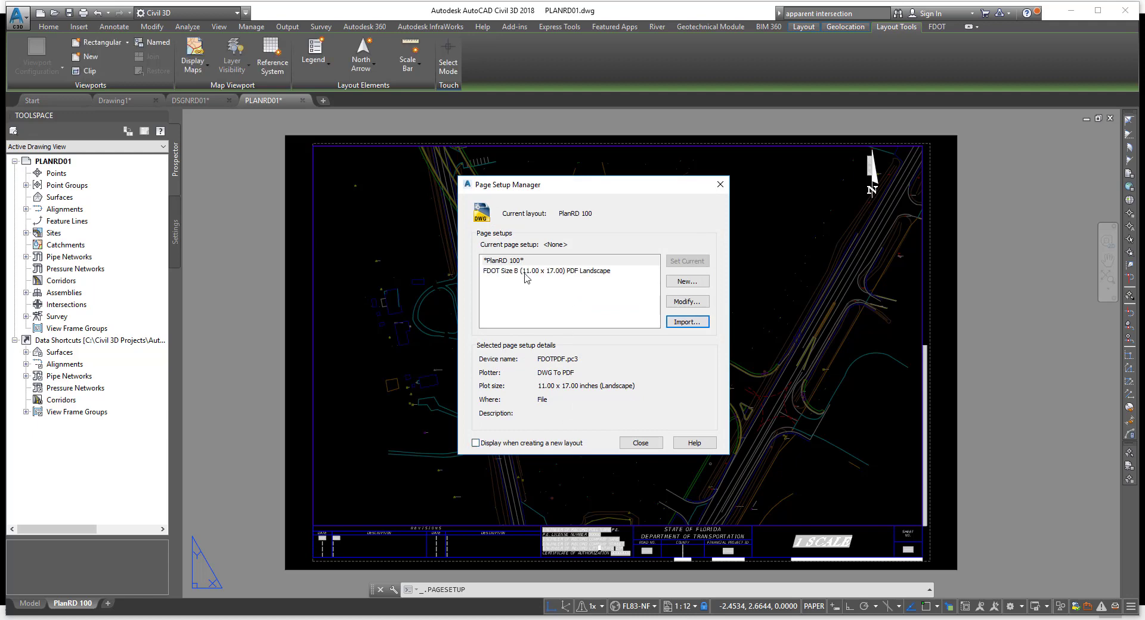
{"action": "double_click", "coordinate": [573, 272]}
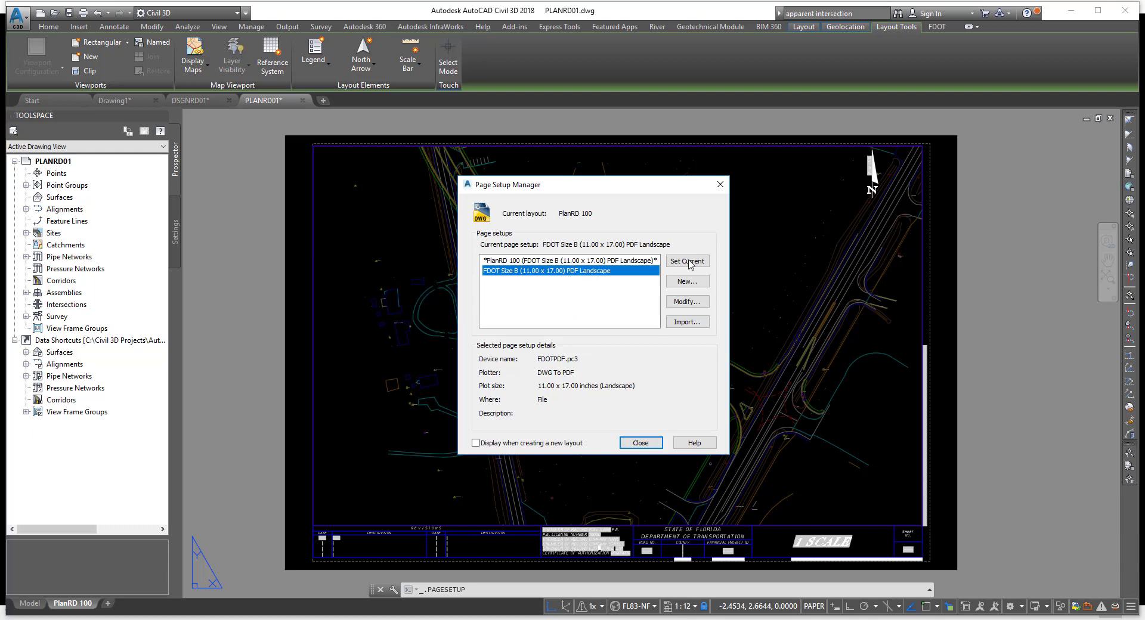
{"action": "left_click", "coordinate": [642, 444]}
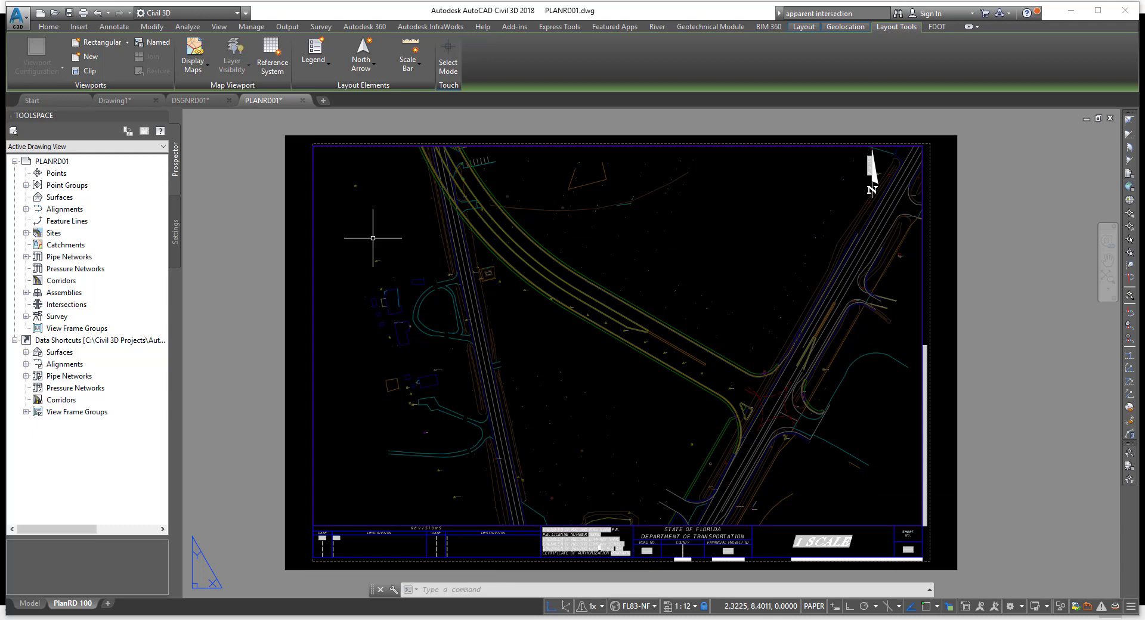
- Create a copy of the PlanRD 100 layout at the end of the layouts
{"action": "right_click", "coordinate": [76, 607]}
{"action": "right_click", "coordinate": [70, 602]}
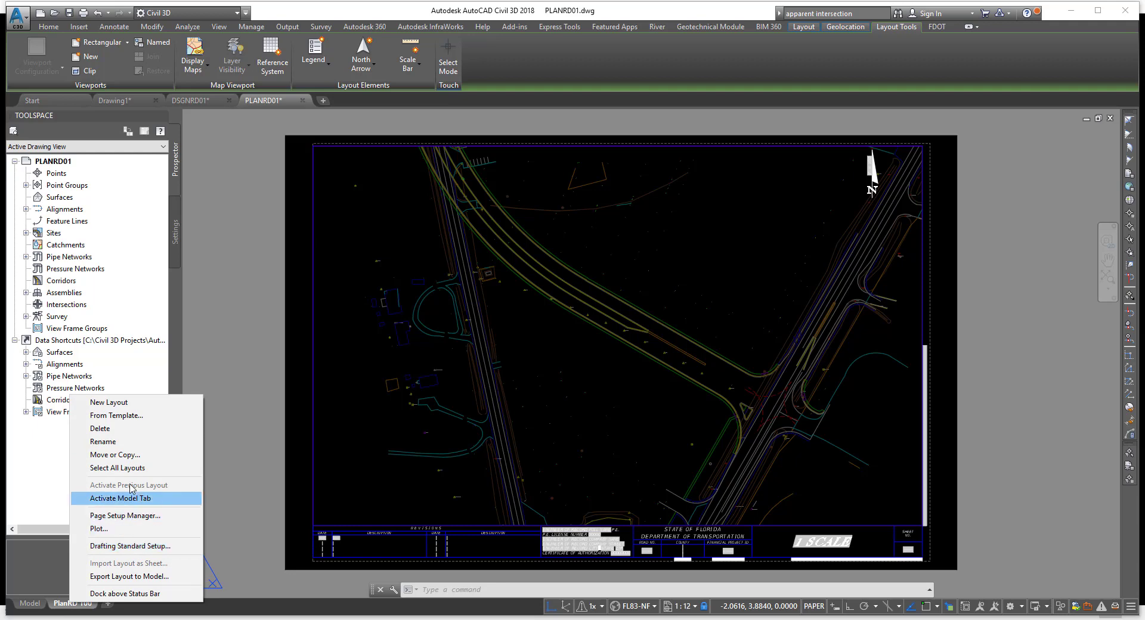
{"action": "left_click", "coordinate": [132, 458]}
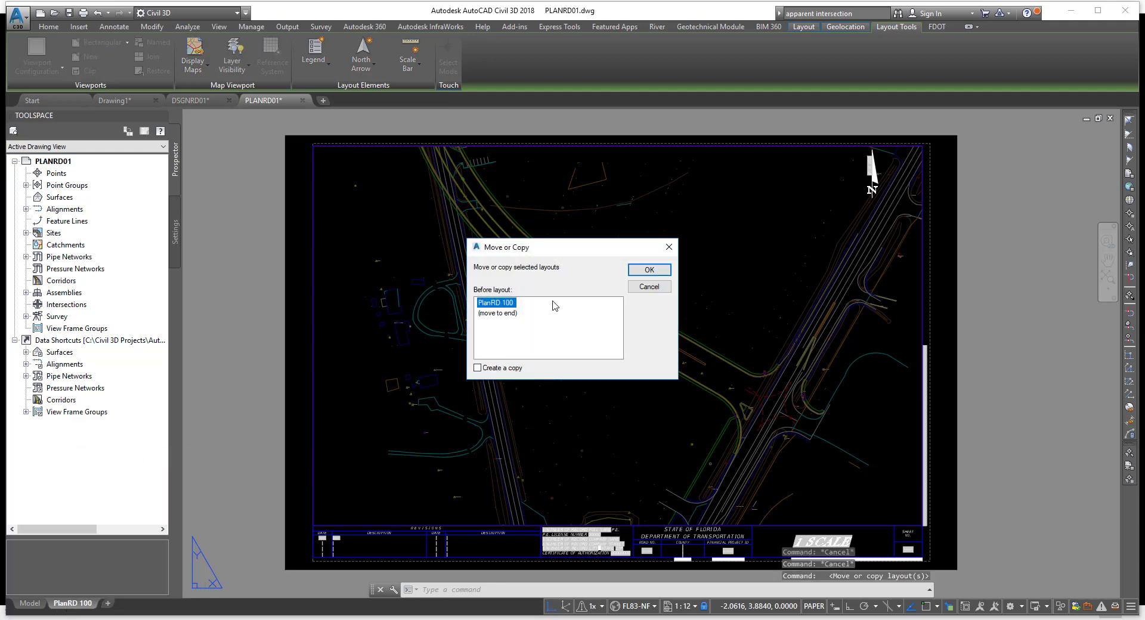
{"action": "left_click", "coordinate": [495, 313]}
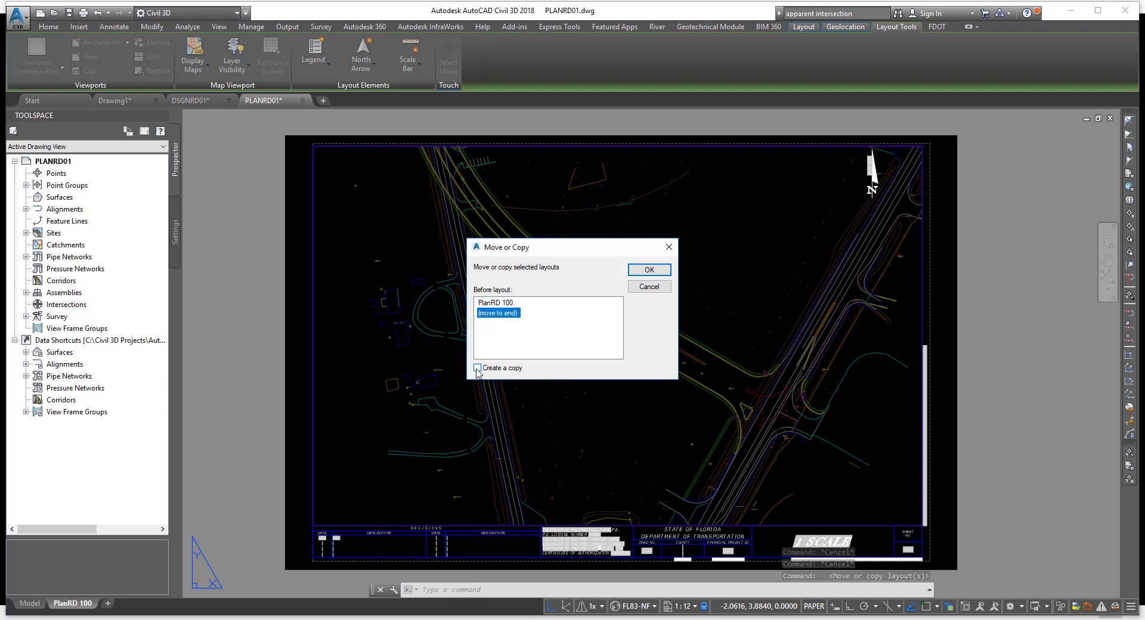
{"action": "left_click", "coordinate": [649, 269]}
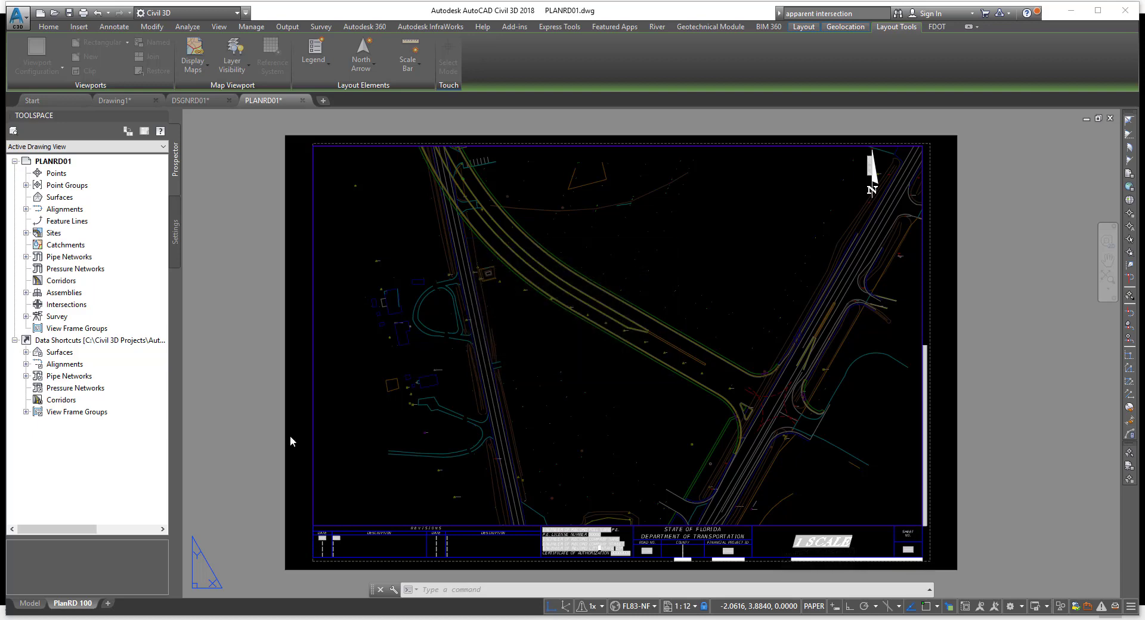
- Create a second copy of the PlanRD 100 layout, placed after the first copy at the end
{"action": "mouse_move", "coordinate": [139, 607]}
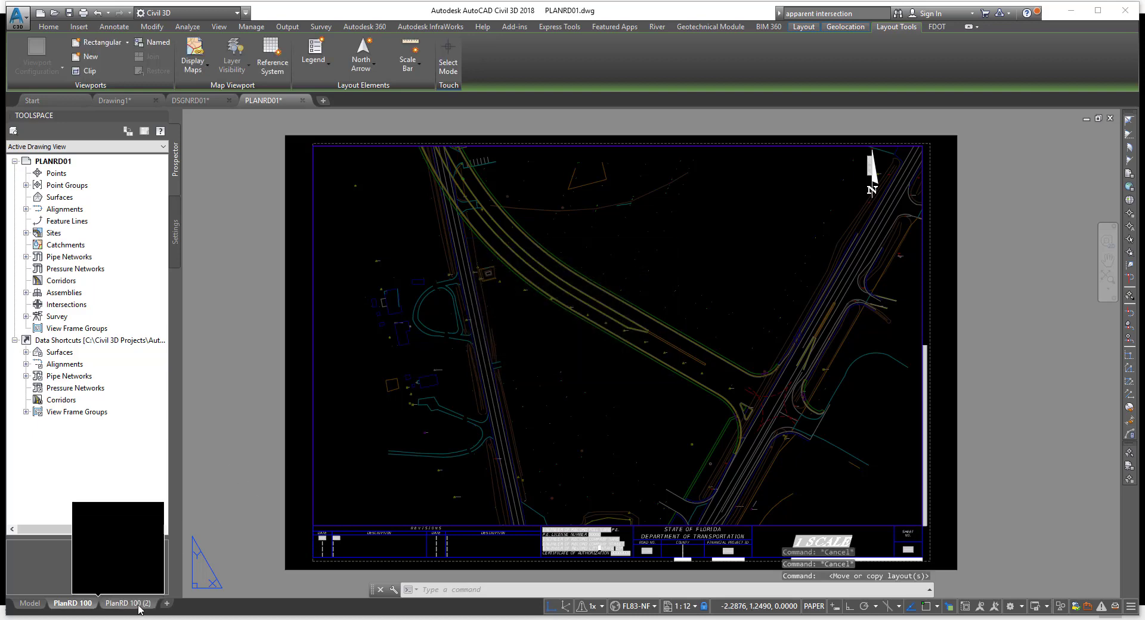
{"action": "right_click", "coordinate": [85, 603]}
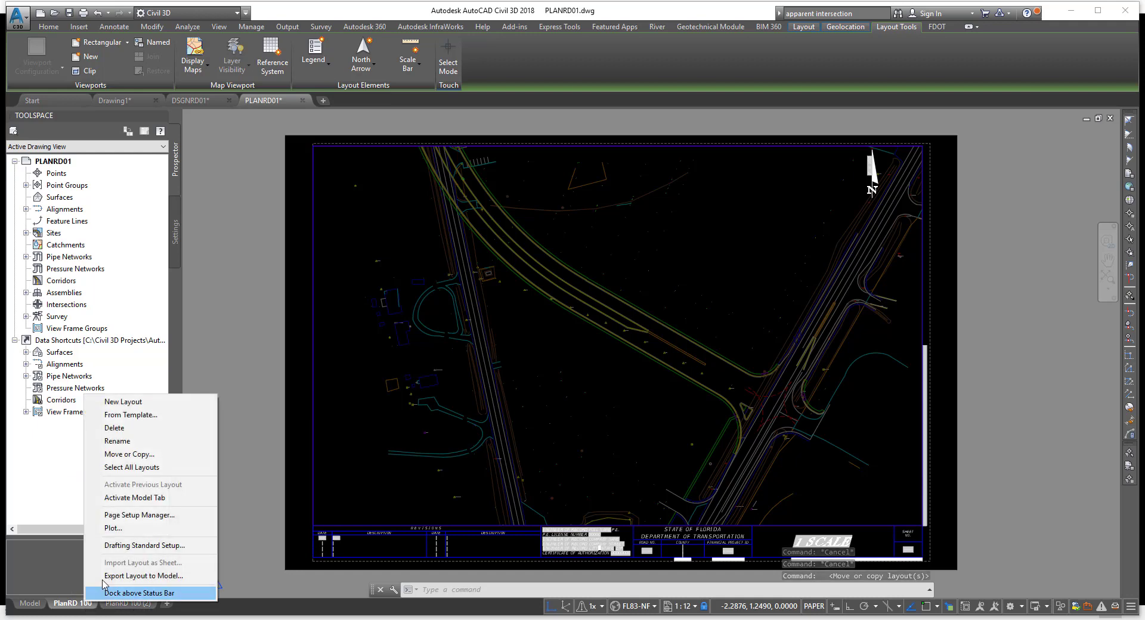
{"action": "left_click", "coordinate": [151, 456]}
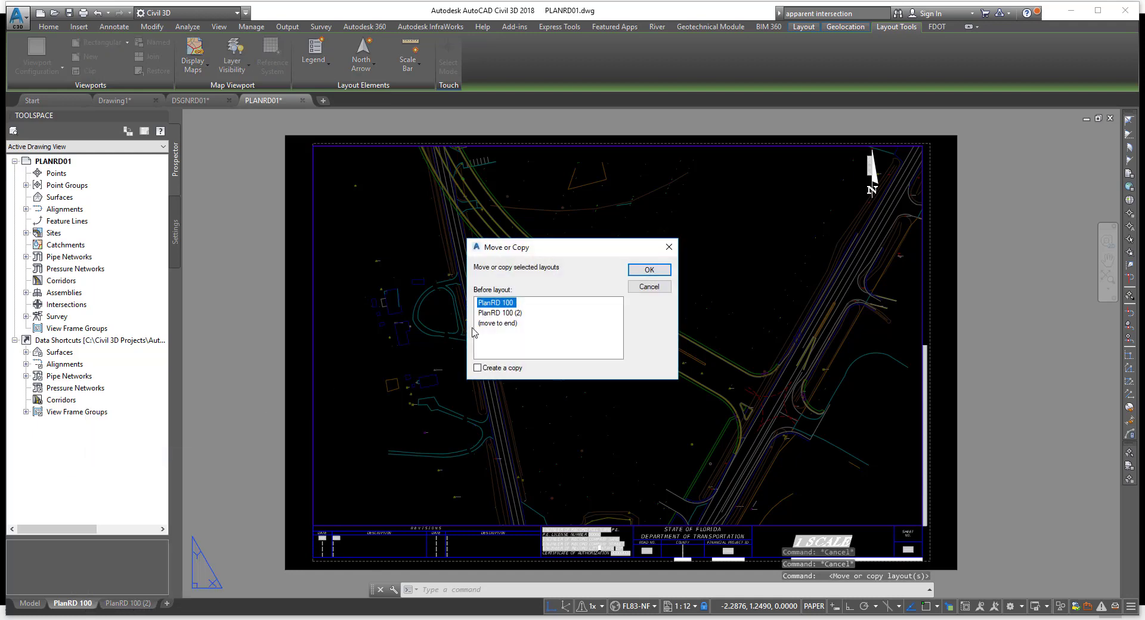
{"action": "left_click", "coordinate": [494, 323]}
{"action": "left_click", "coordinate": [477, 368]}
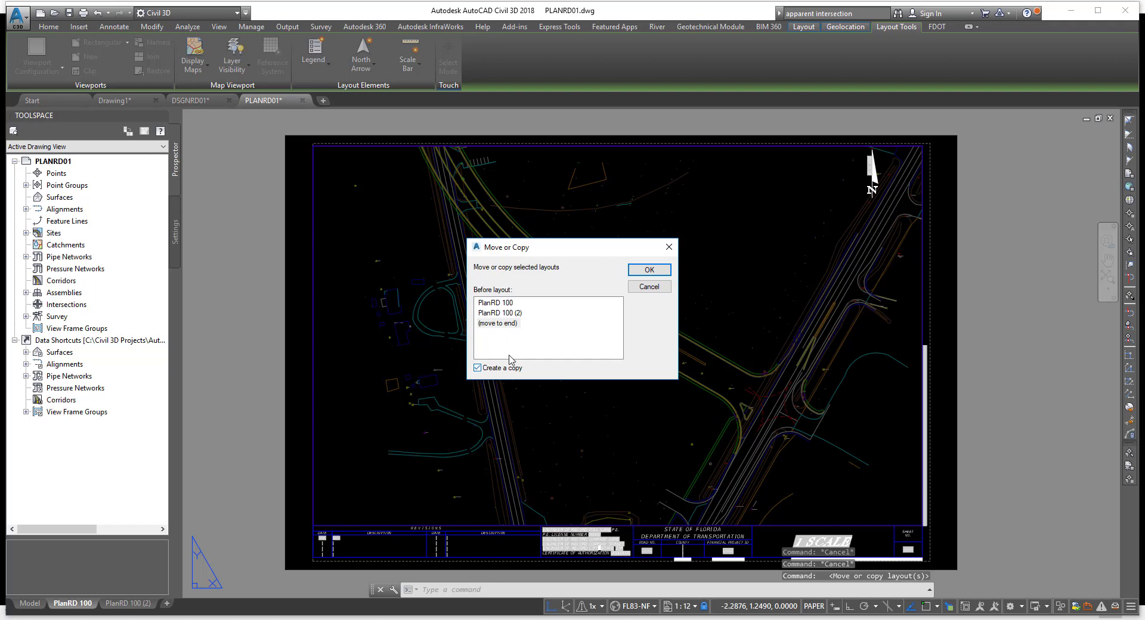
{"action": "left_click", "coordinate": [648, 270]}
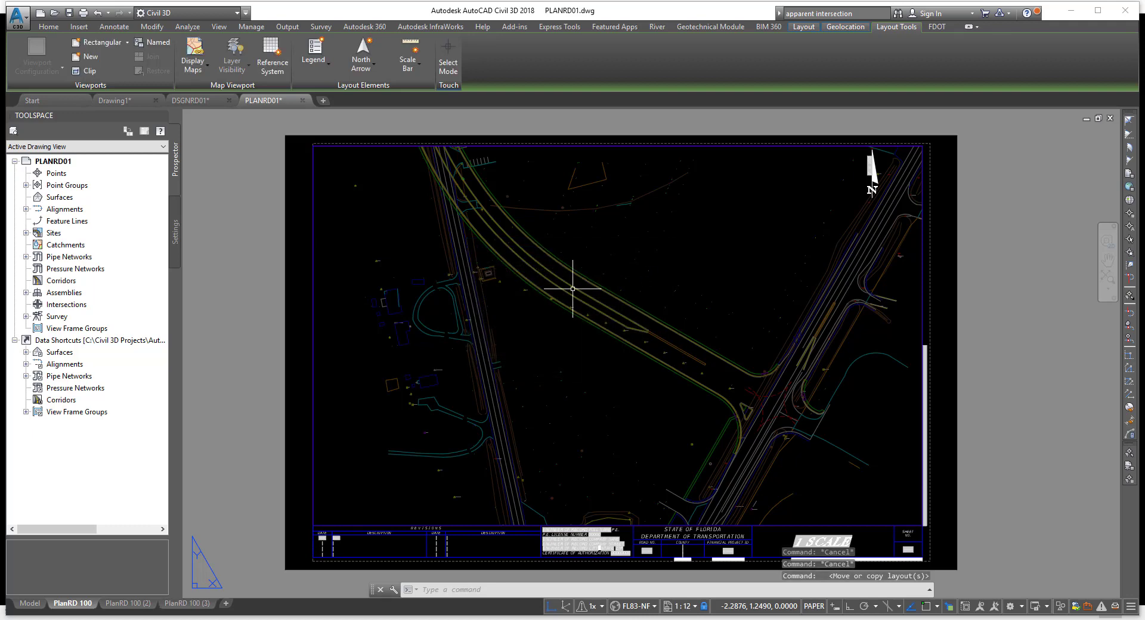
- Create a third copy of the PlanRD 100 layout, placed at the end of the layouts
{"action": "right_click", "coordinate": [82, 604]}
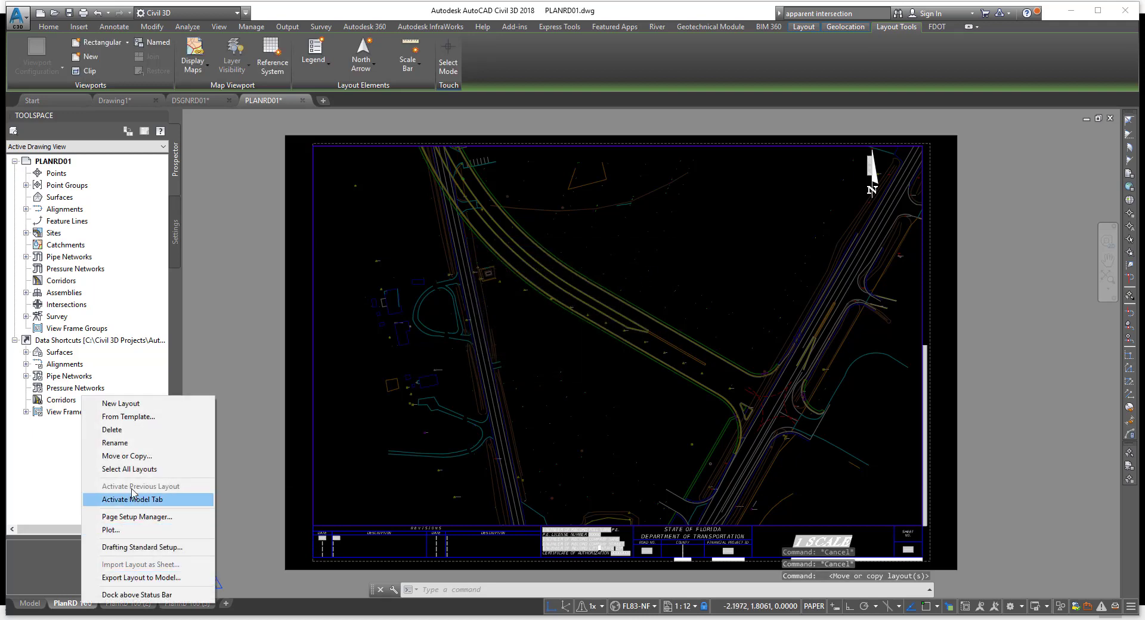
{"action": "left_click", "coordinate": [144, 456]}
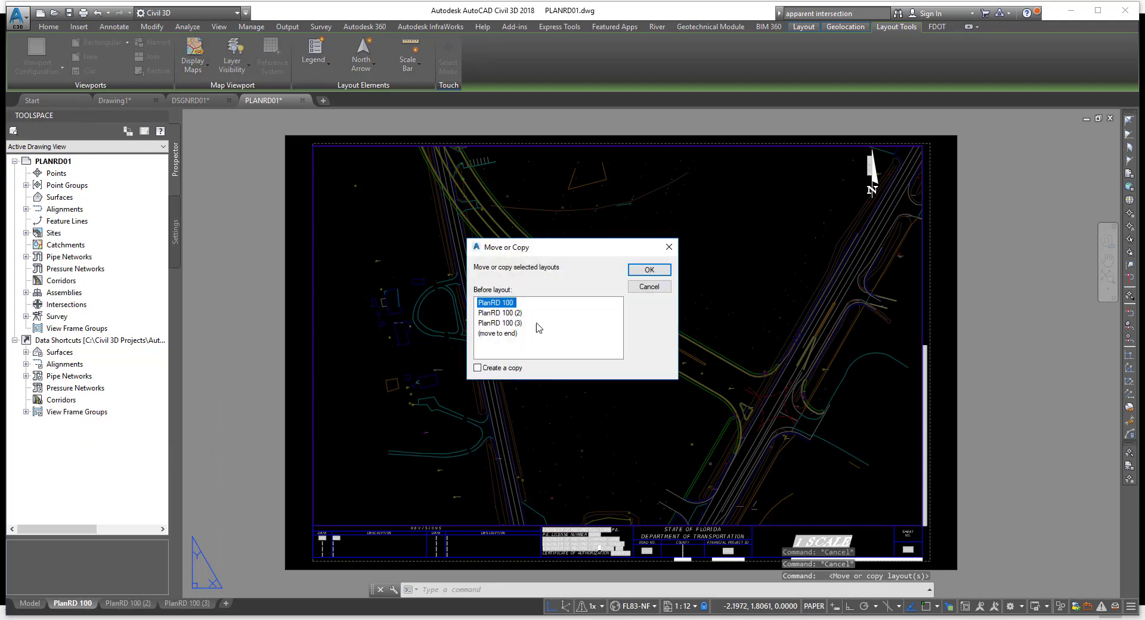
{"action": "left_click", "coordinate": [507, 333]}
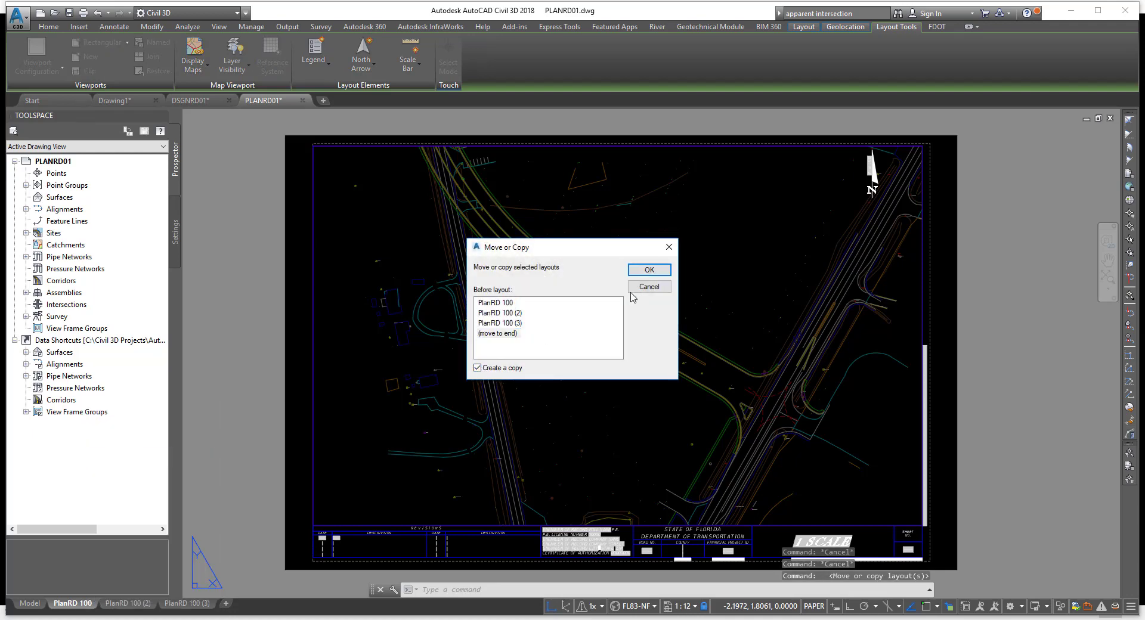
{"action": "left_click", "coordinate": [649, 270]}
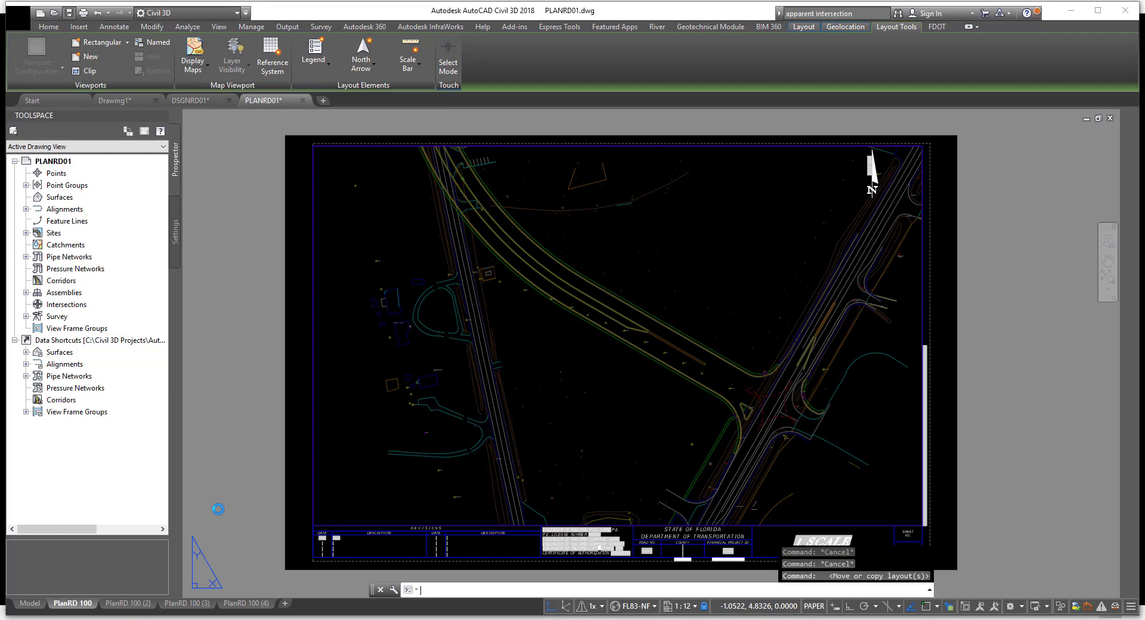
- Select all layouts of PLANRD01 and open the selected layouts for publishing
{"action": "key", "text": "alt+Tab"}
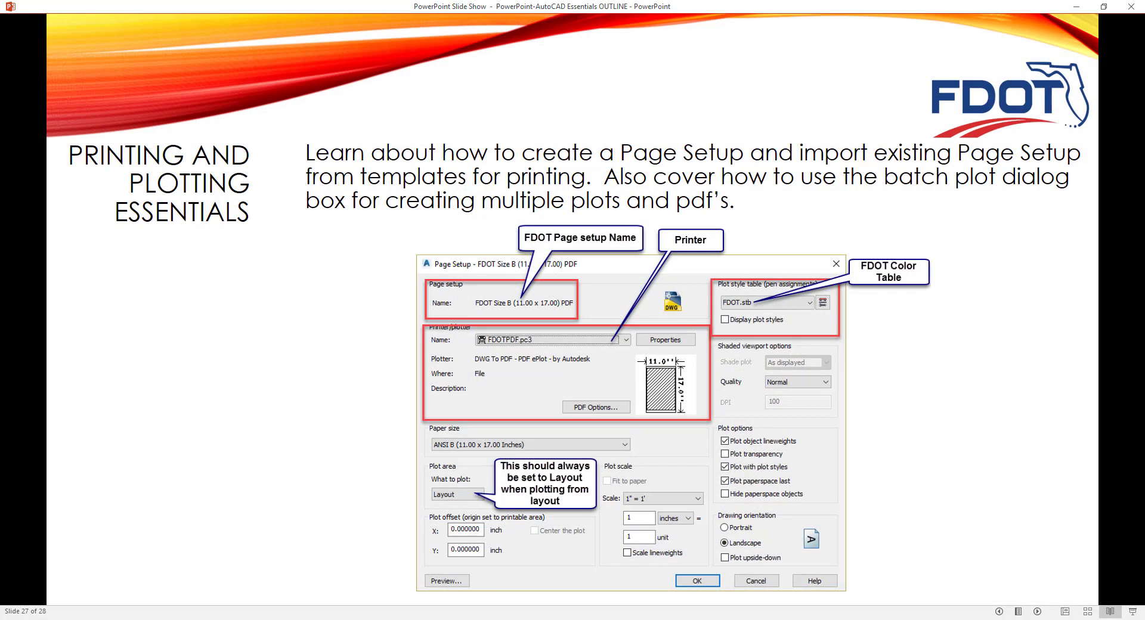
{"action": "key", "text": "alt+Tab"}
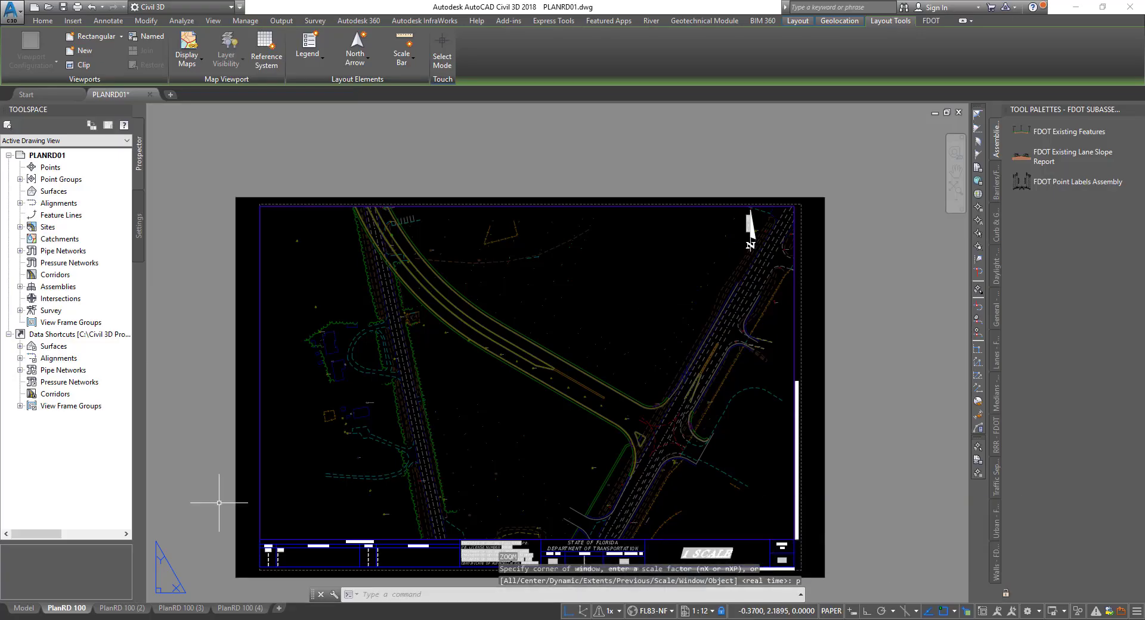
{"action": "right_click", "coordinate": [76, 612]}
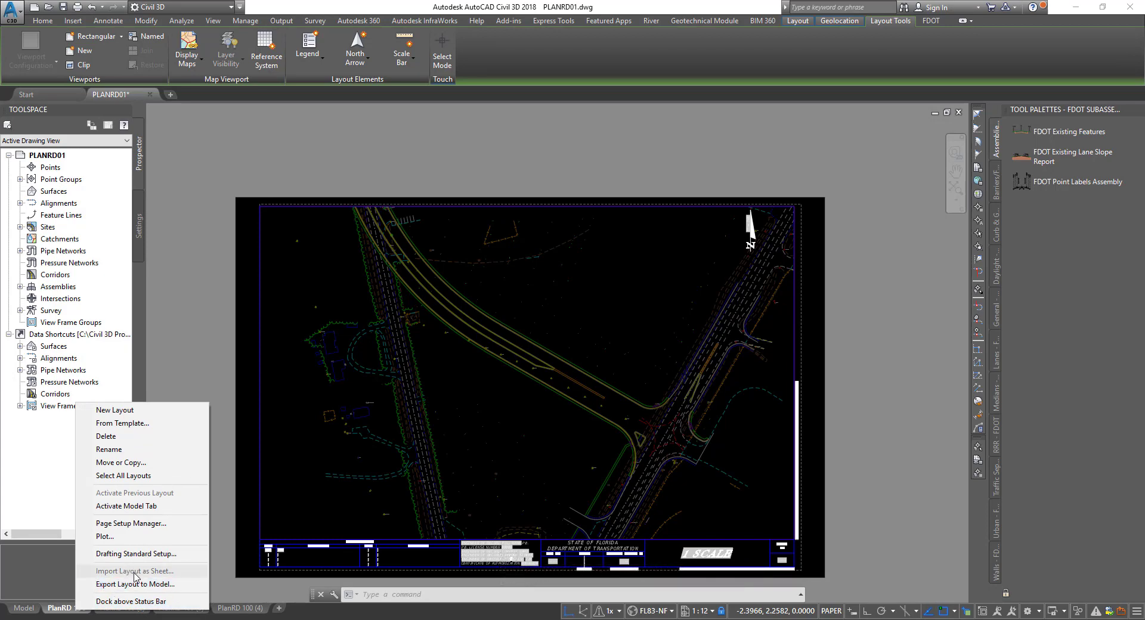
{"action": "left_click", "coordinate": [144, 523]}
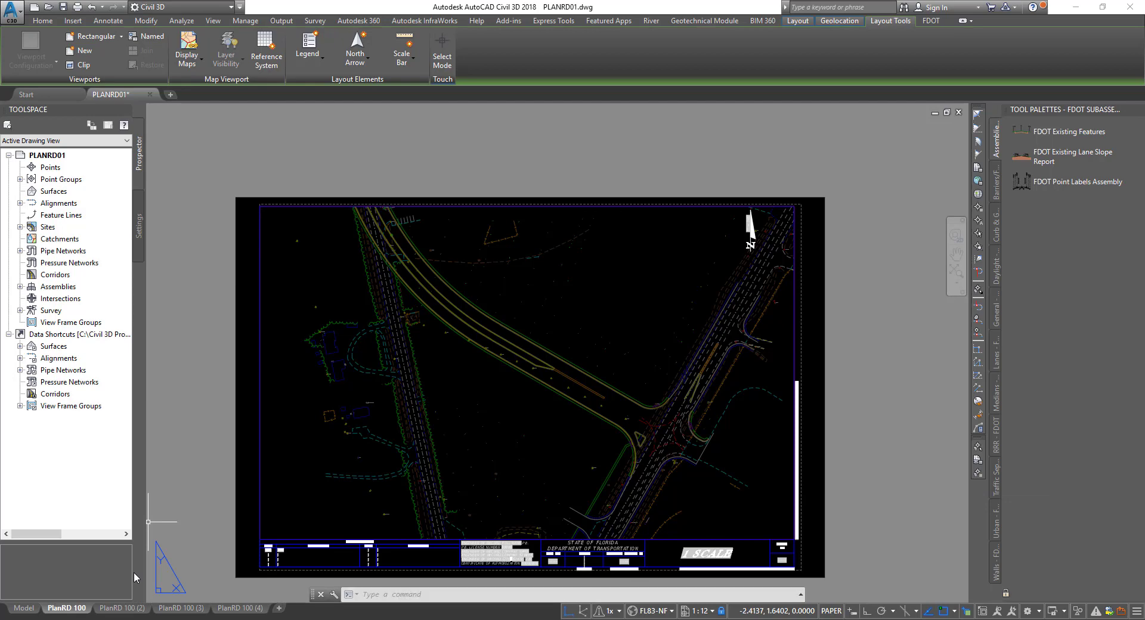
{"action": "right_click", "coordinate": [58, 612]}
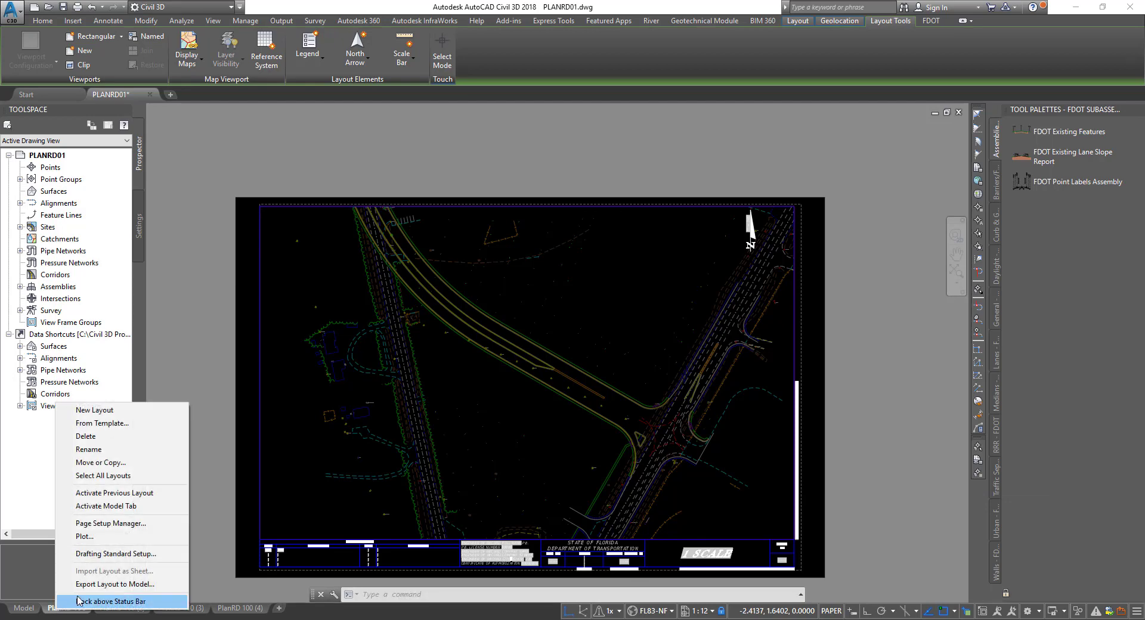
{"action": "left_click", "coordinate": [118, 477]}
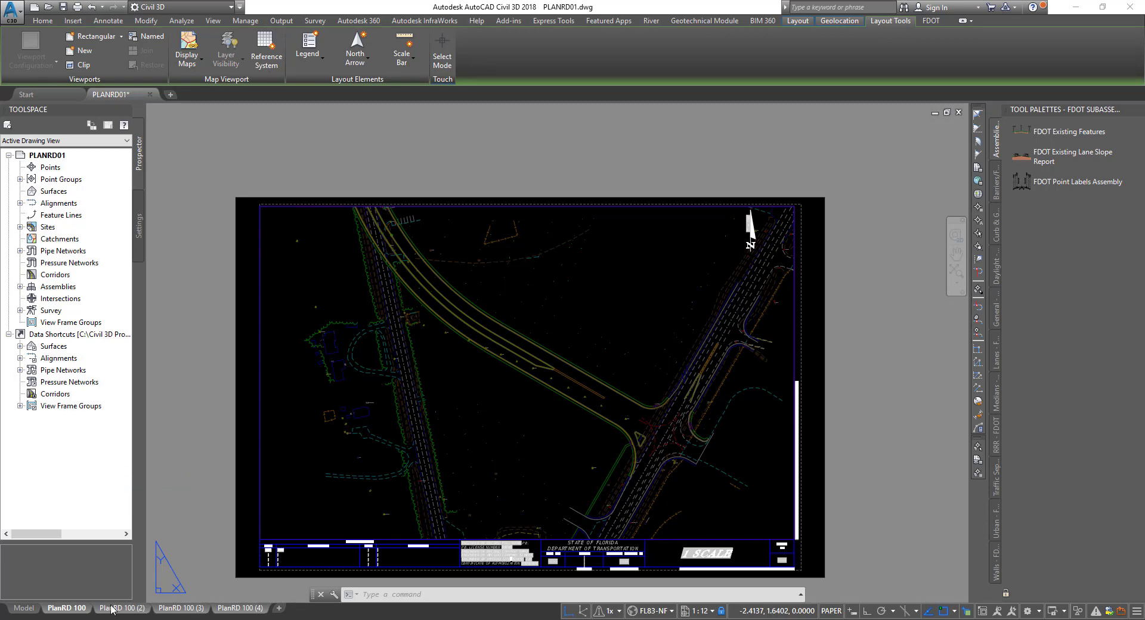
{"action": "right_click", "coordinate": [69, 611]}
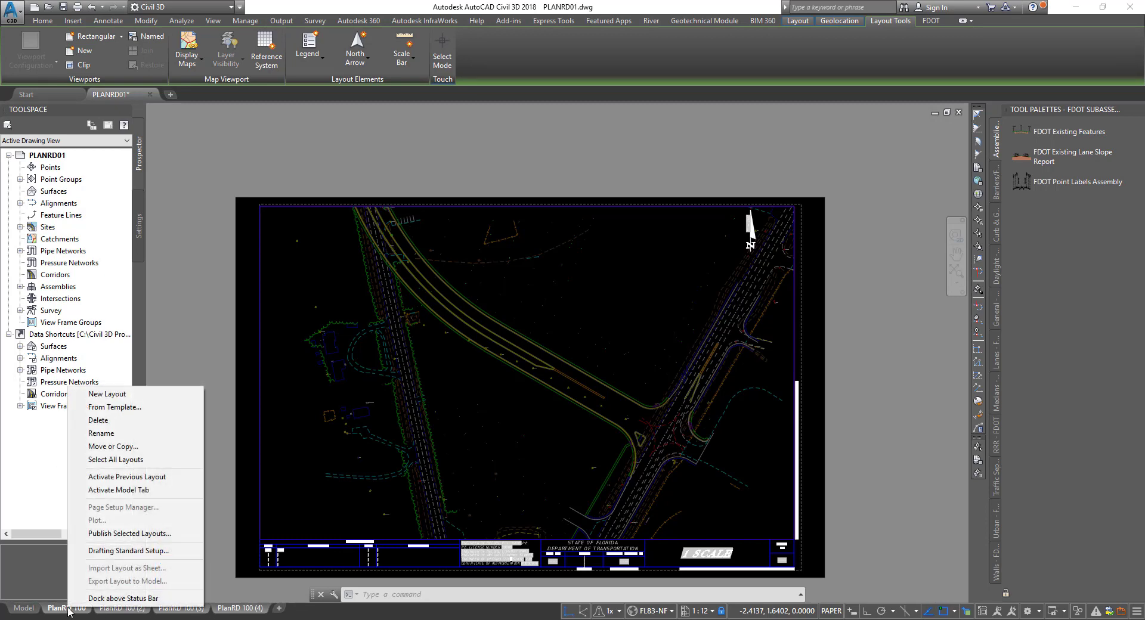
{"action": "left_click", "coordinate": [149, 534]}
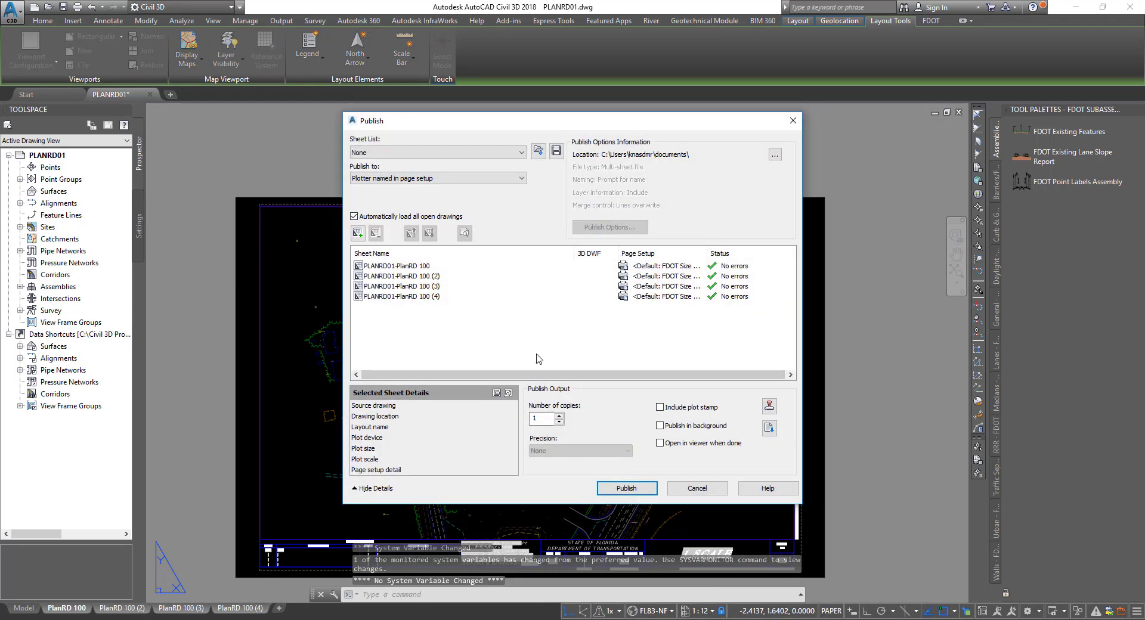
{"action": "left_click_drag", "start_coordinate": [423, 123], "coordinate": [422, 127]}
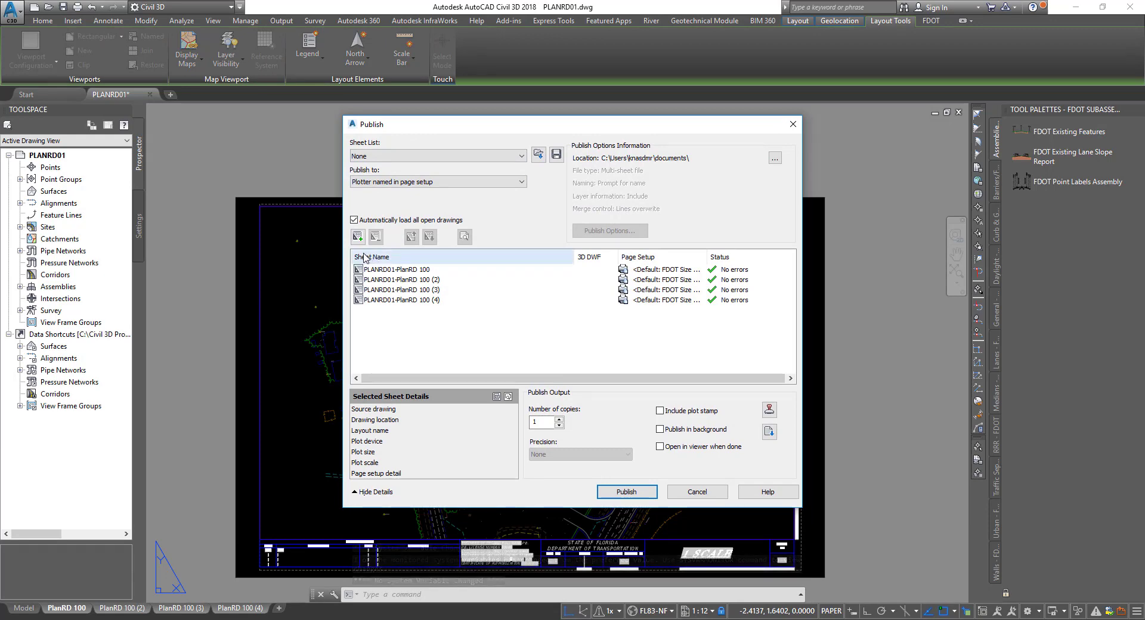
- Examine the plot device, plot size and plot scale details of the four PLANRD01 sheets to publish
{"action": "left_click", "coordinate": [389, 271]}
{"action": "left_click", "coordinate": [388, 280]}
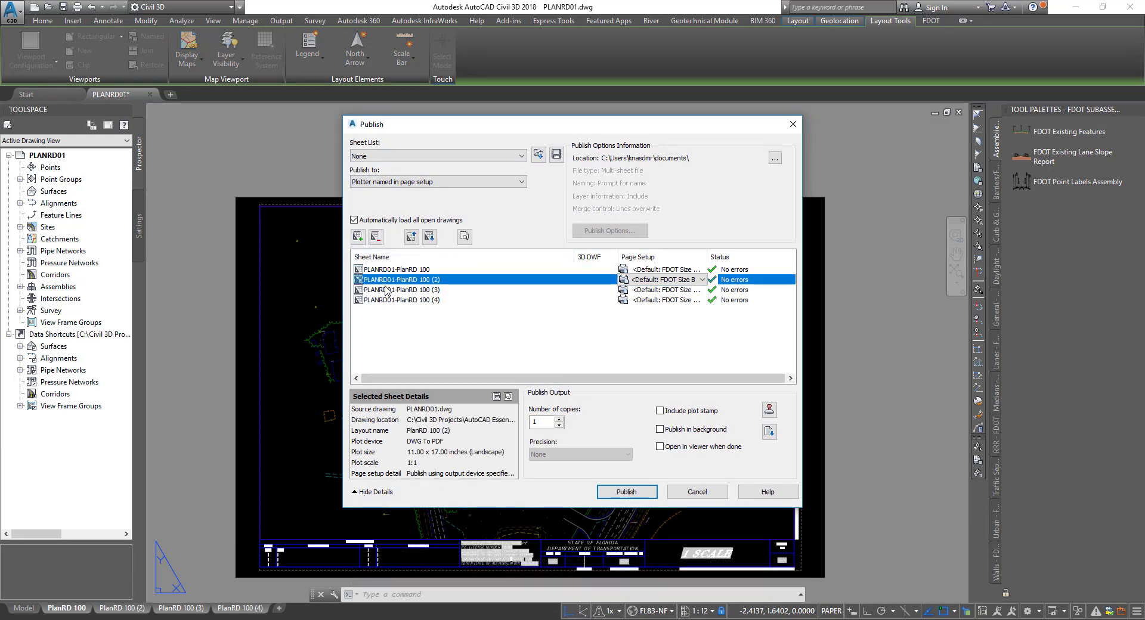
{"action": "left_click", "coordinate": [386, 291]}
{"action": "left_click", "coordinate": [386, 300]}
{"action": "left_click", "coordinate": [388, 271]}
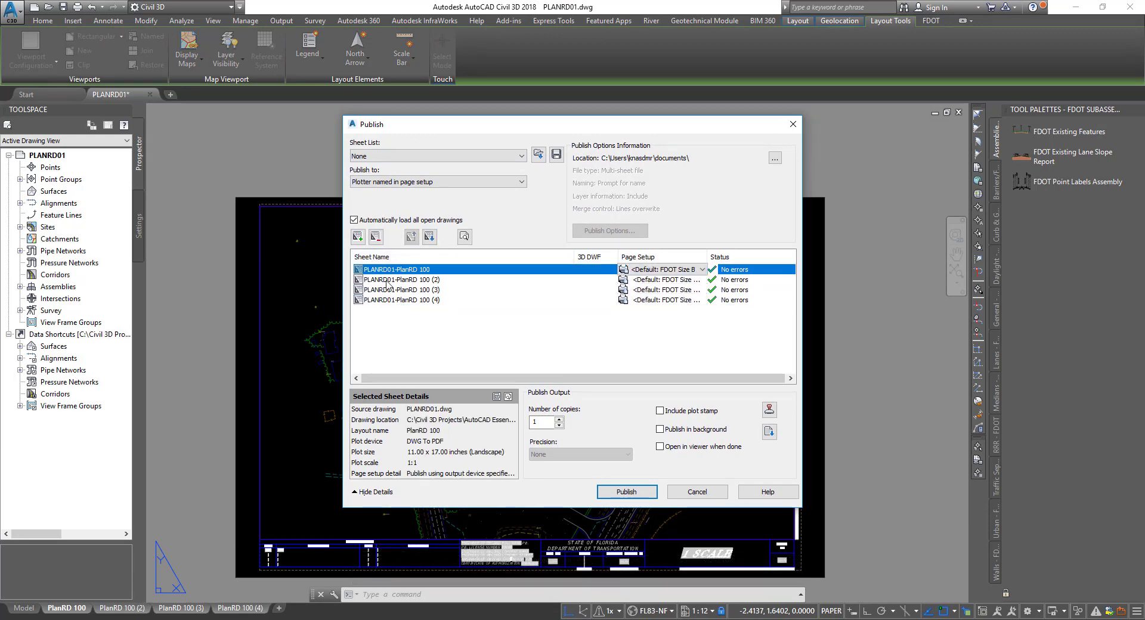
{"action": "left_click", "coordinate": [386, 291]}
{"action": "left_click", "coordinate": [386, 299]}
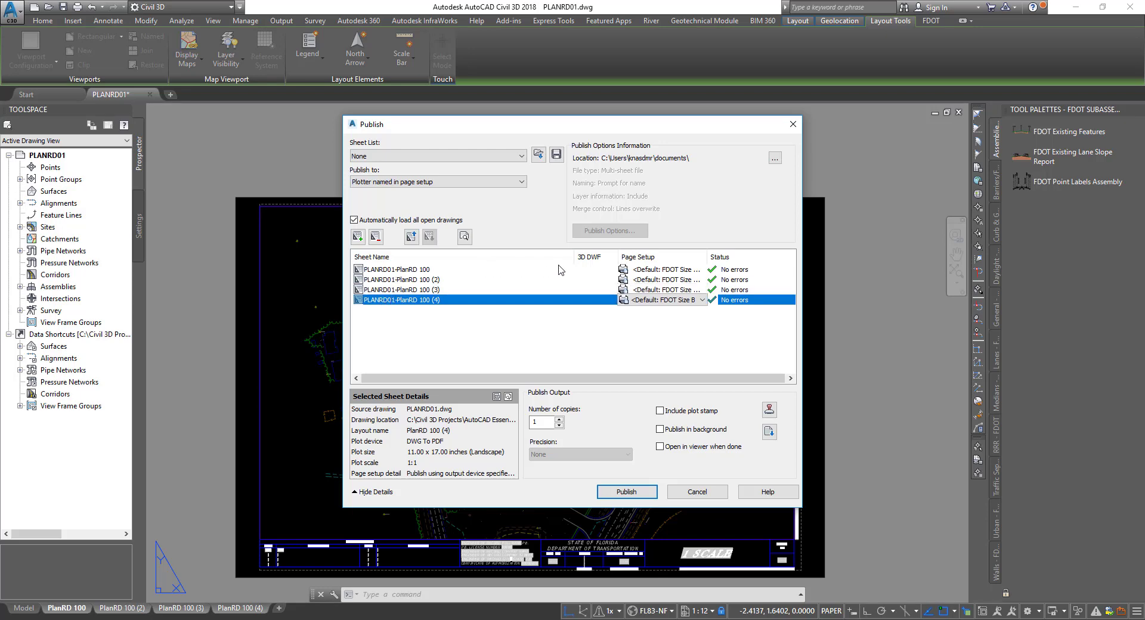
- Check the page setup assigned to each of the PlanRD 100 sheets in the publish list
{"action": "left_click", "coordinate": [704, 271]}
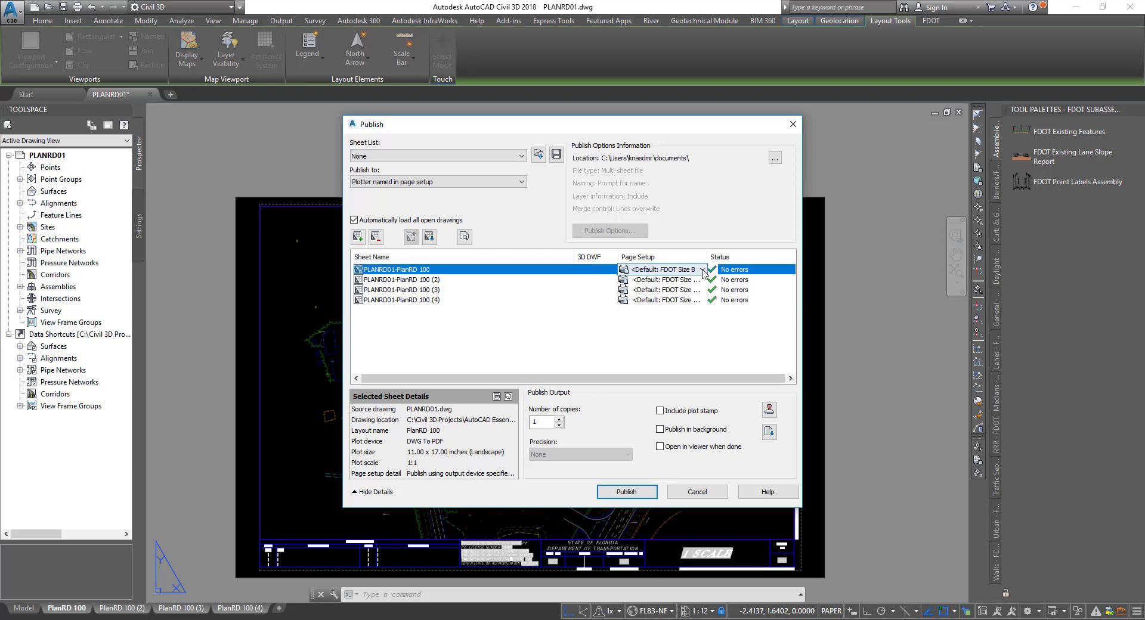
{"action": "left_click", "coordinate": [704, 280]}
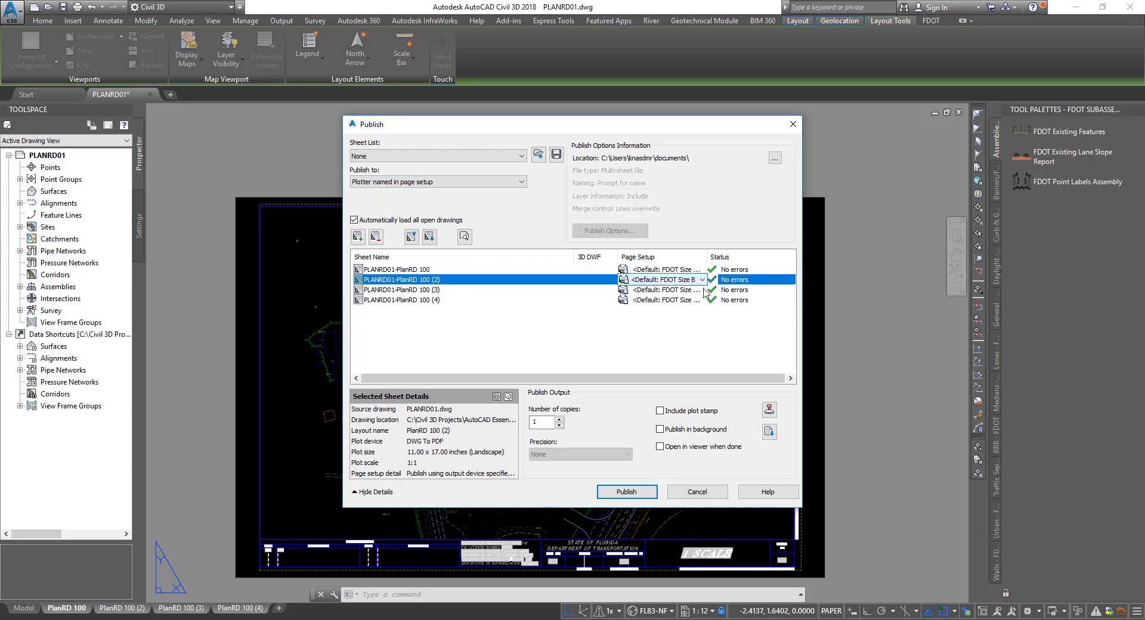
{"action": "left_click", "coordinate": [703, 289]}
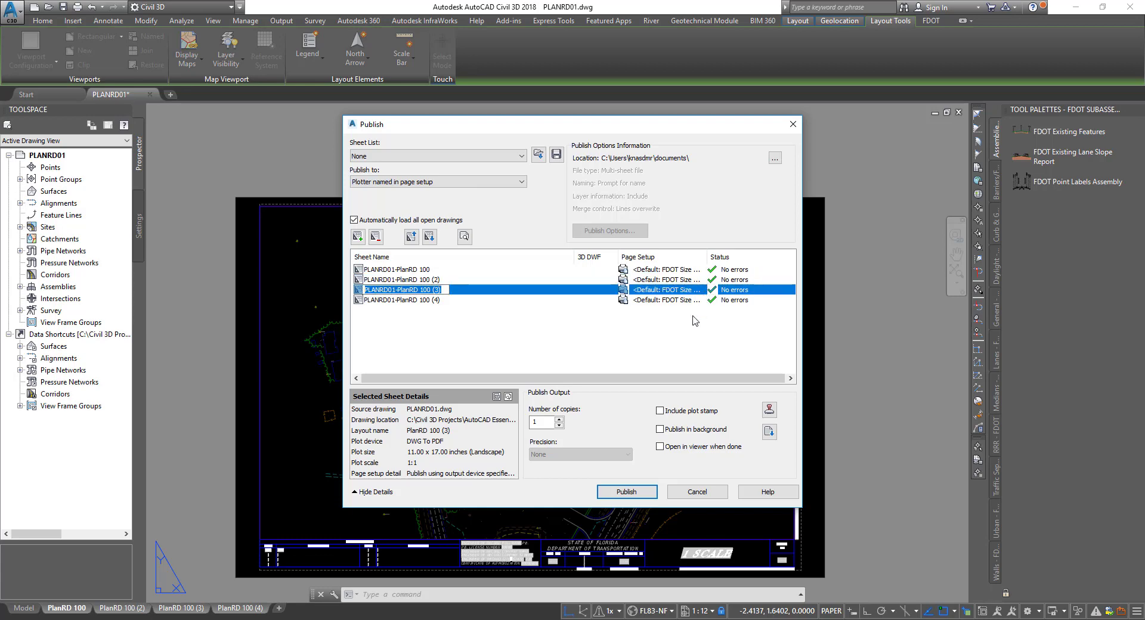
{"action": "left_click", "coordinate": [591, 320]}
{"action": "key", "text": "Down"}
{"action": "key", "text": "Down"}
{"action": "key", "text": "Down"}
{"action": "key", "text": "Down"}
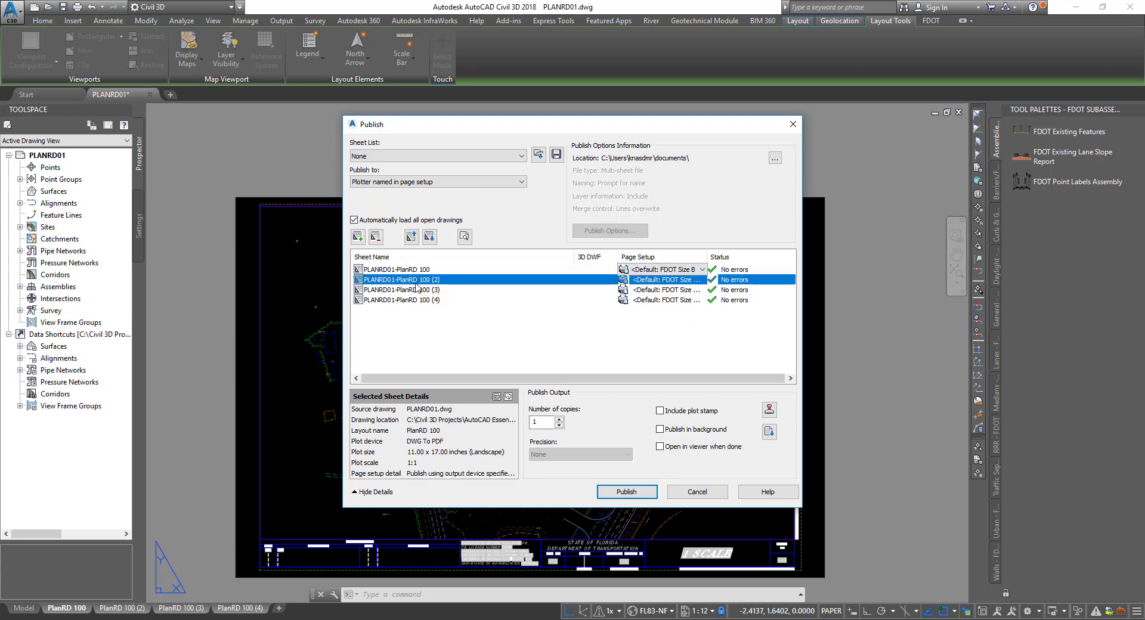
{"action": "left_click", "coordinate": [414, 270]}
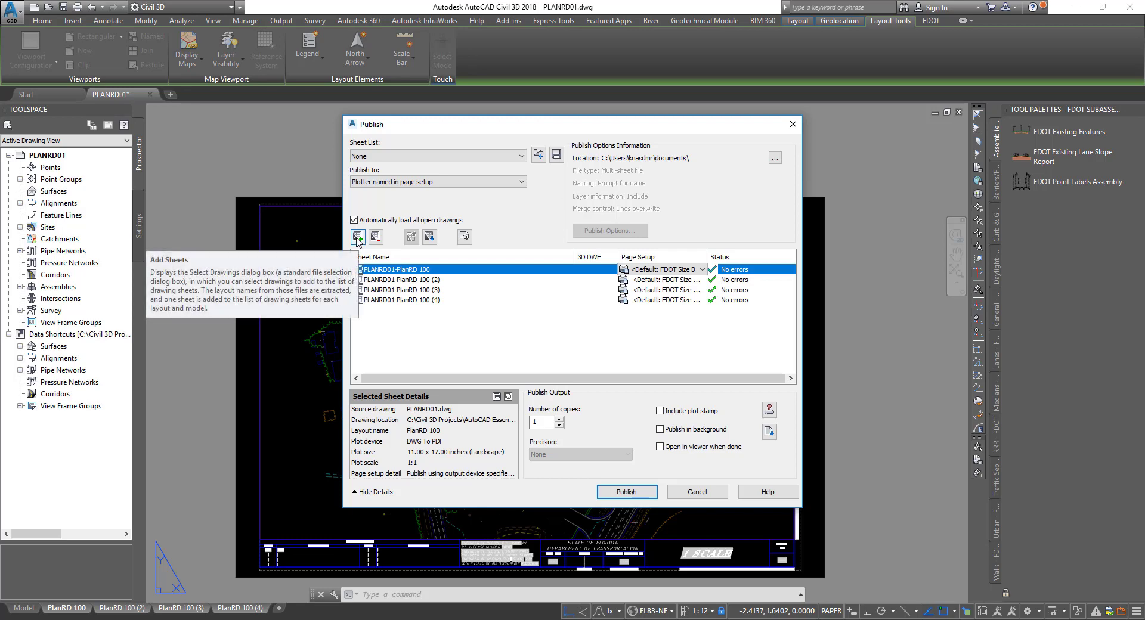
- View the drawings available for adding to the publish sheet list, and cancel without adding any
{"action": "left_click", "coordinate": [357, 238]}
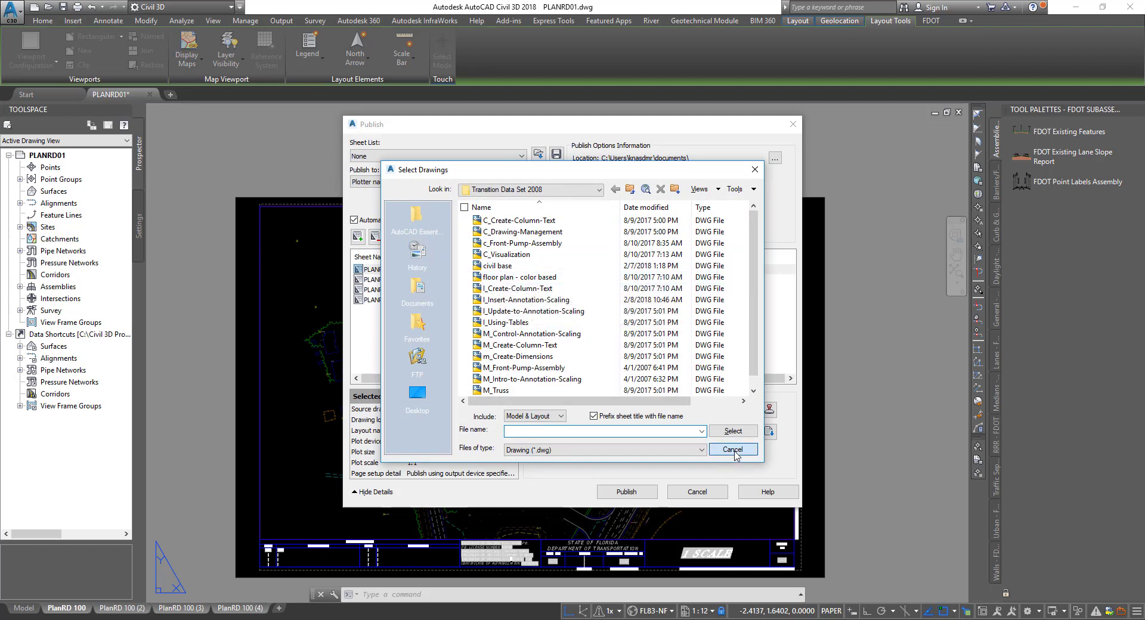
{"action": "left_click", "coordinate": [734, 451]}
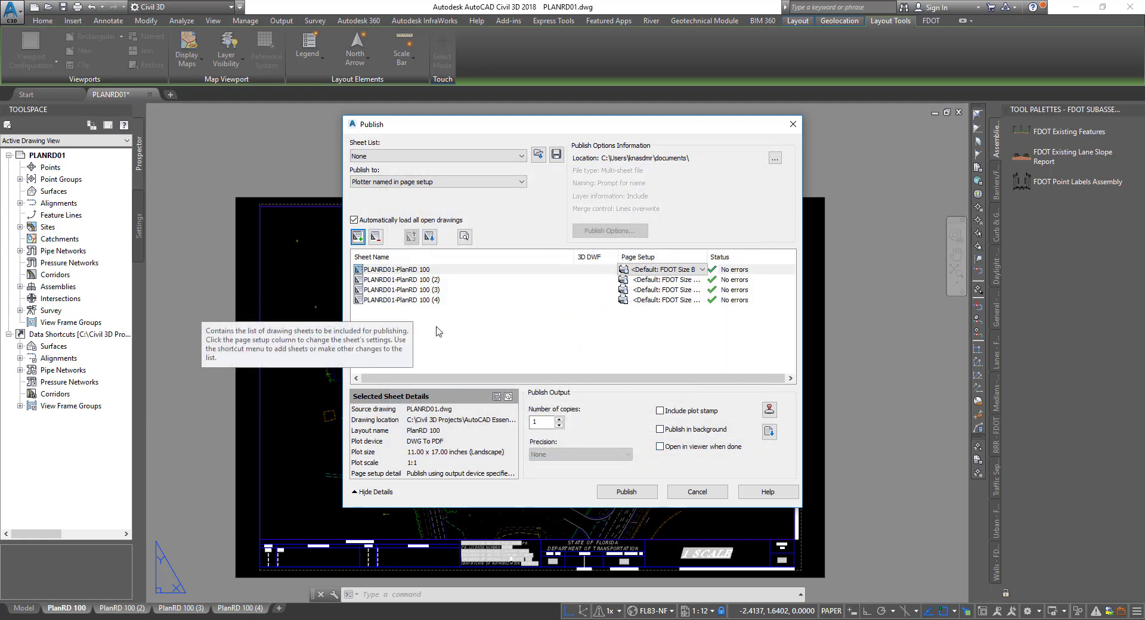
{"action": "left_click", "coordinate": [461, 326]}
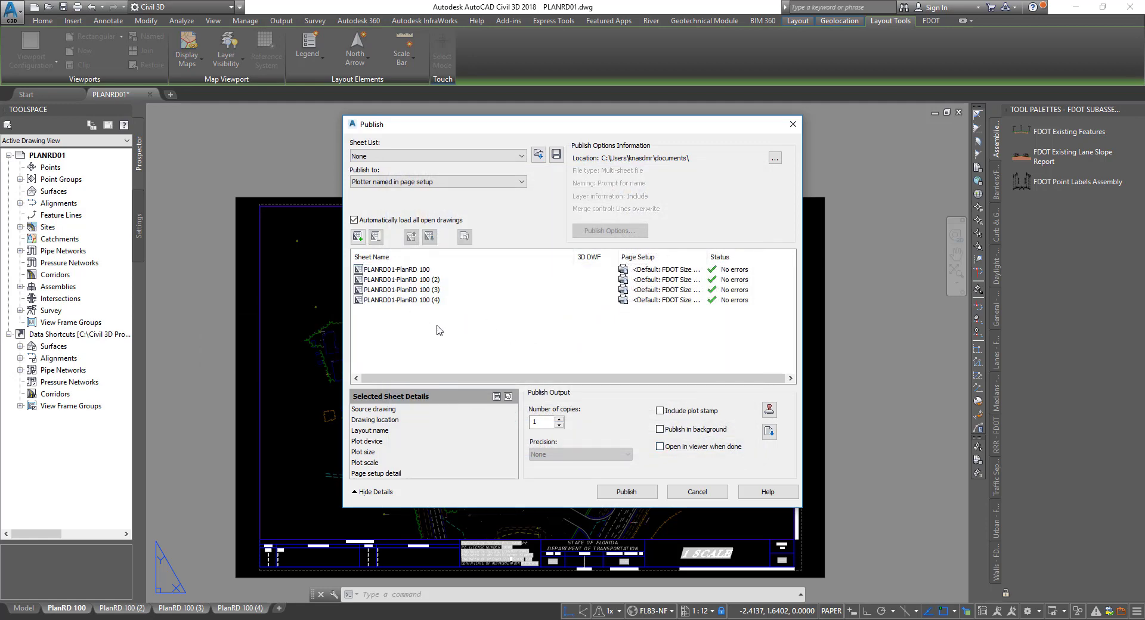
- Duplicate all four PlanRD 100 sheets within the publish list using Copy Selected Sheets
{"action": "left_click", "coordinate": [397, 298]}
{"action": "left_click", "coordinate": [398, 287]}
{"action": "left_click", "coordinate": [399, 277]}
{"action": "left_click", "coordinate": [400, 269]}
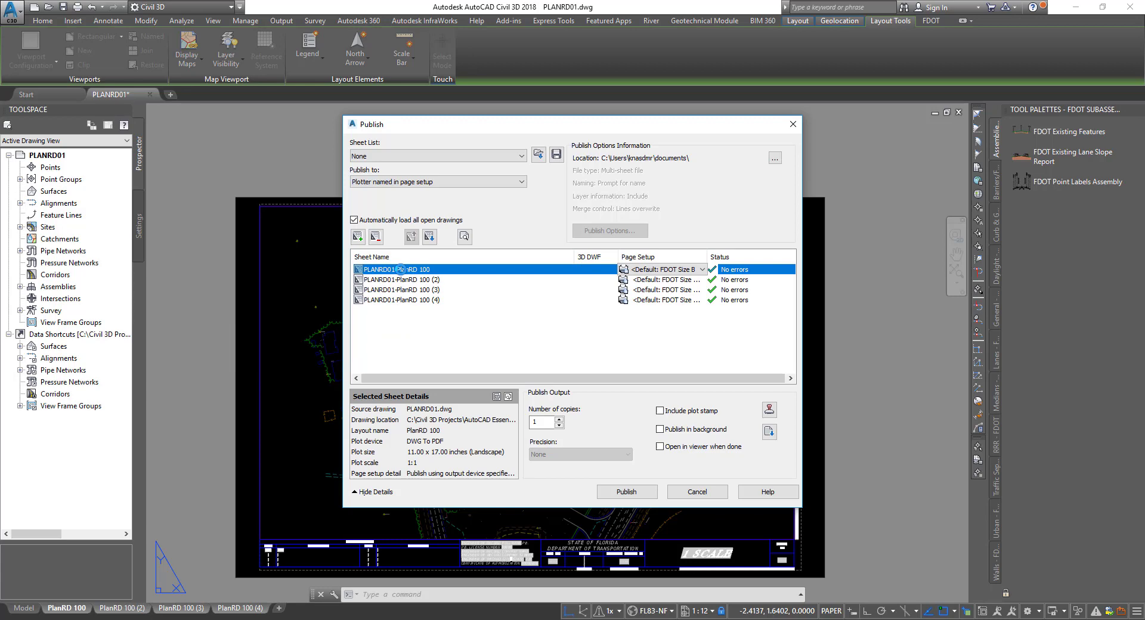
{"action": "left_click", "coordinate": [400, 299]}
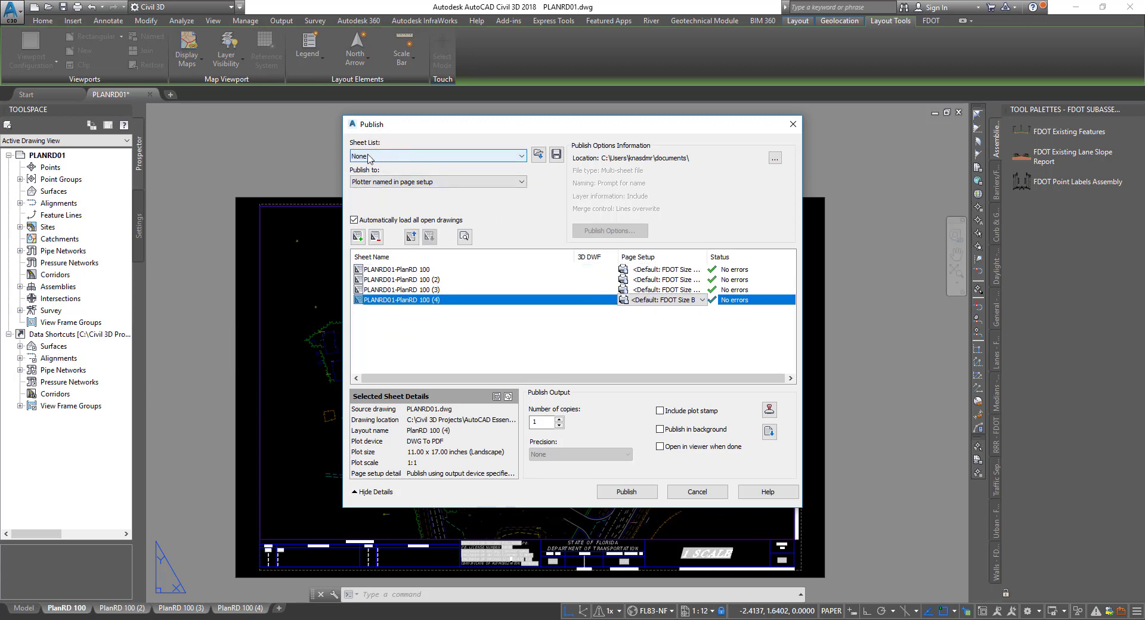
{"action": "left_click", "coordinate": [391, 269]}
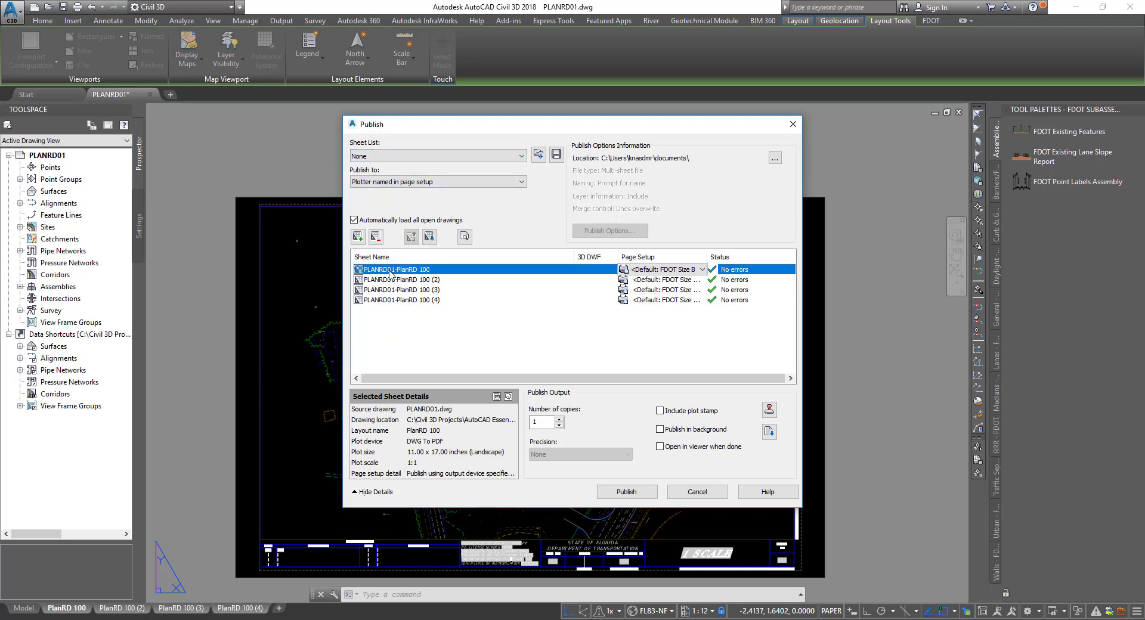
{"action": "left_click", "coordinate": [388, 300], "text": "shift"}
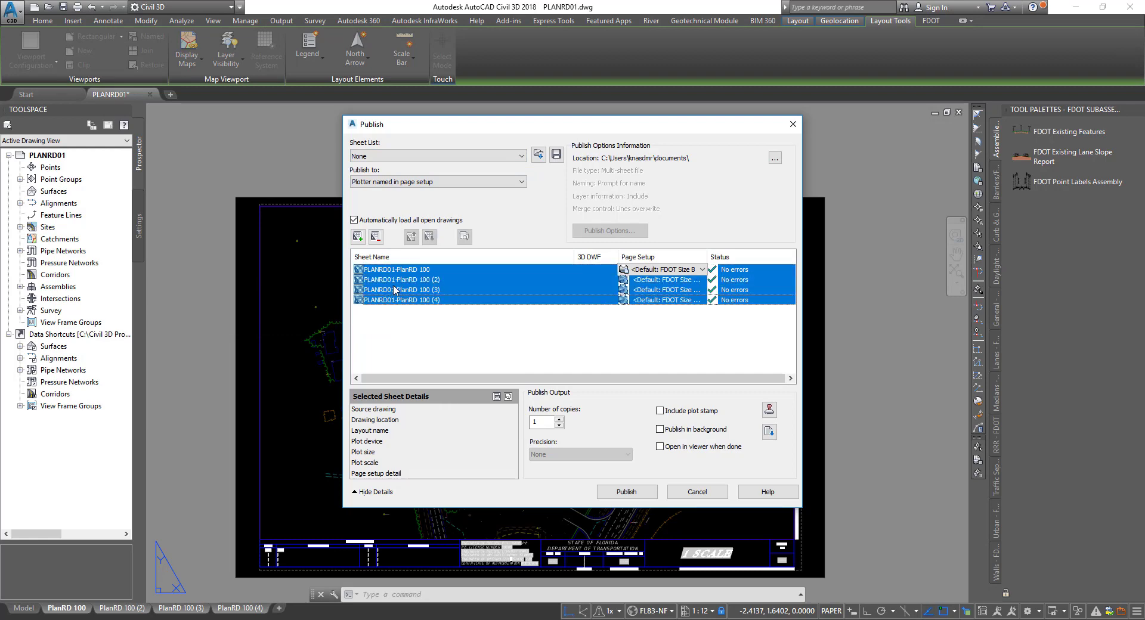
{"action": "right_click", "coordinate": [393, 291]}
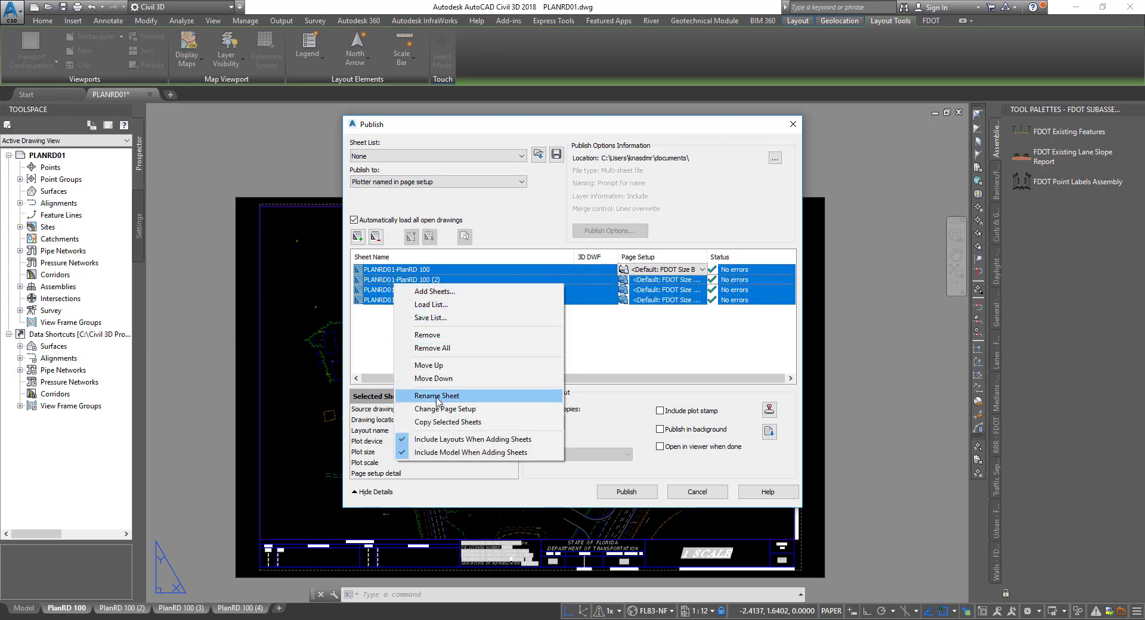
{"action": "left_click", "coordinate": [433, 422]}
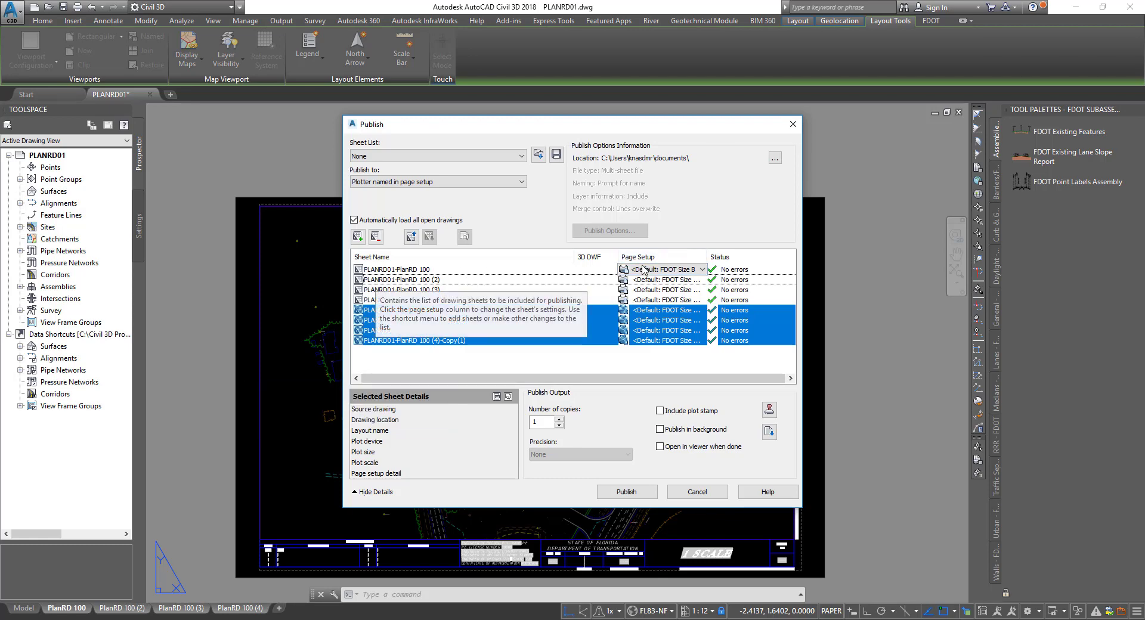
- Examine the page setup choices offered for the four copied sheets, leaving their default page setup in place
{"action": "left_click", "coordinate": [704, 312]}
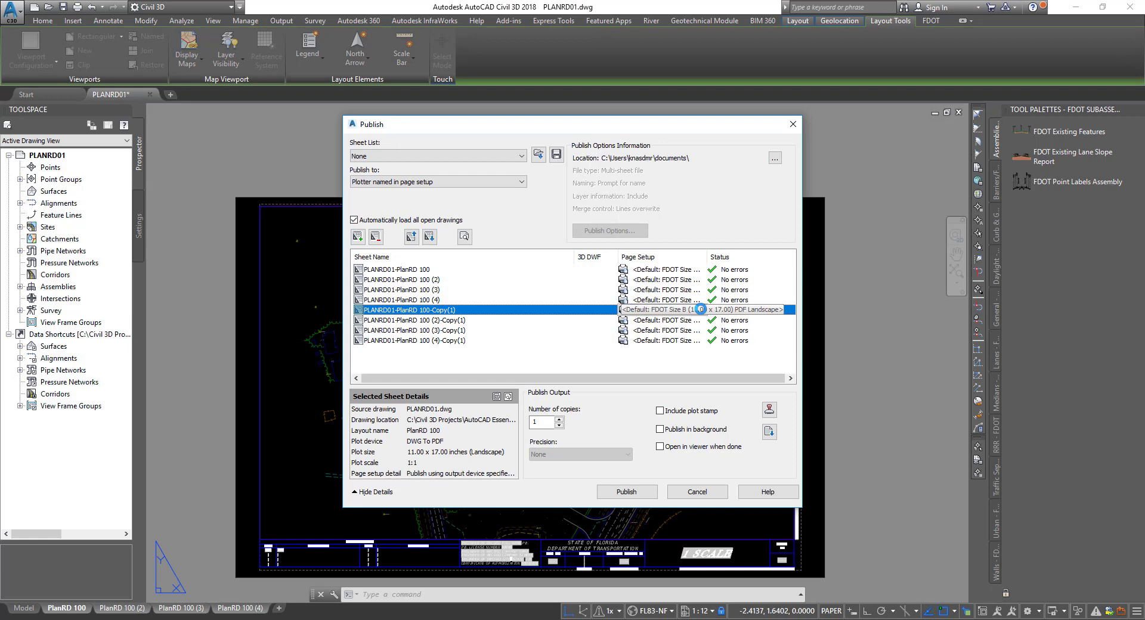
{"action": "left_click", "coordinate": [606, 342], "text": "shift"}
{"action": "left_click", "coordinate": [703, 311]}
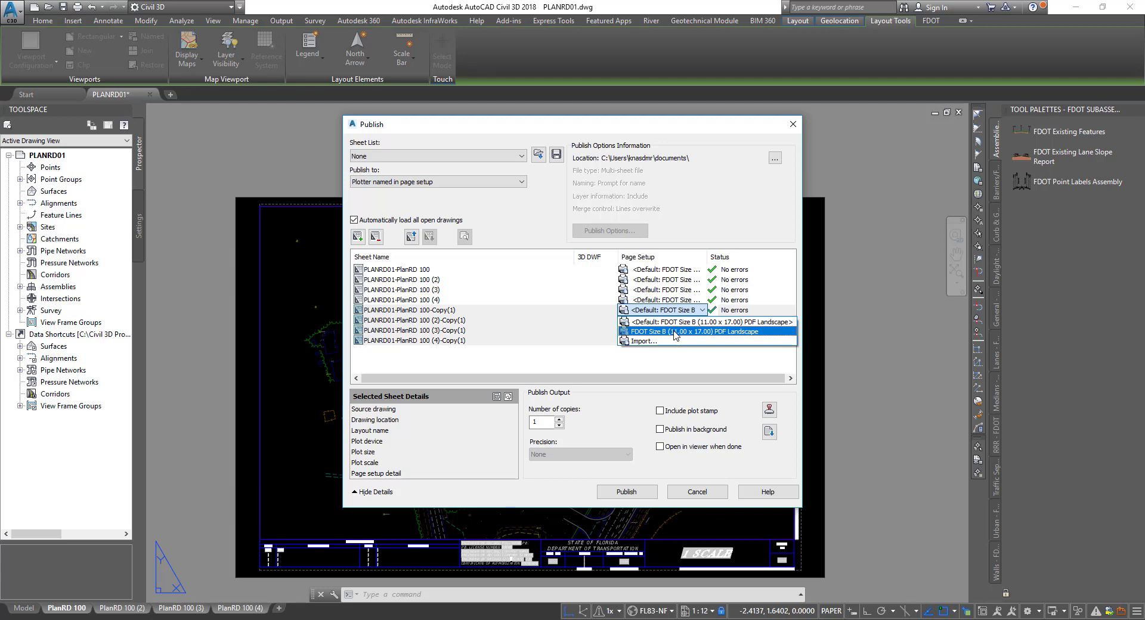
{"action": "left_click", "coordinate": [663, 356]}
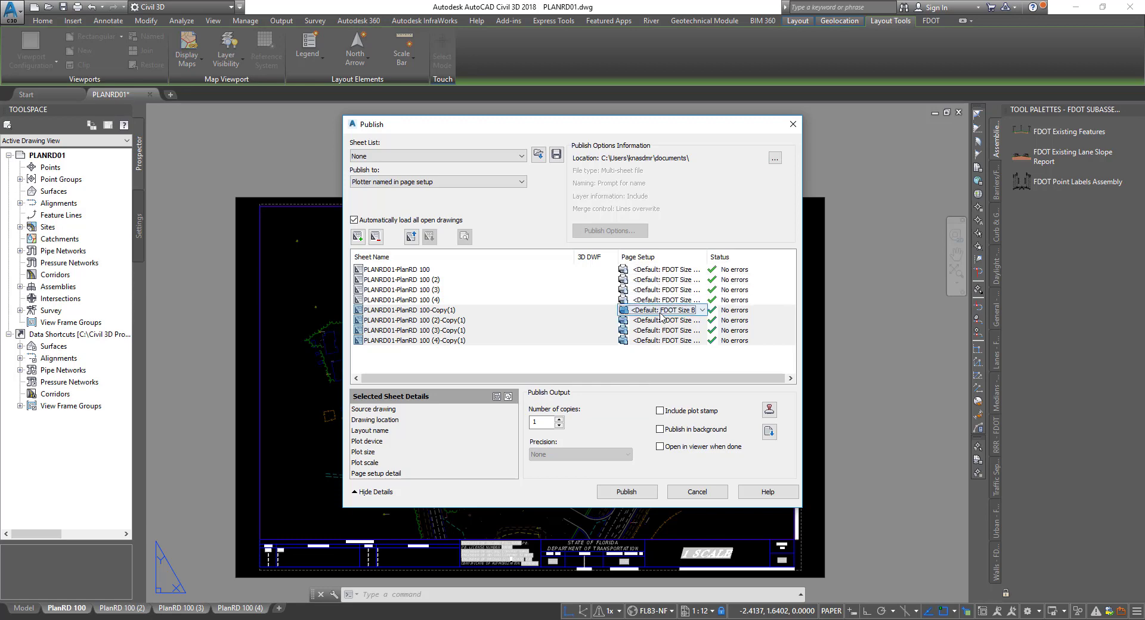
{"action": "left_click", "coordinate": [604, 353]}
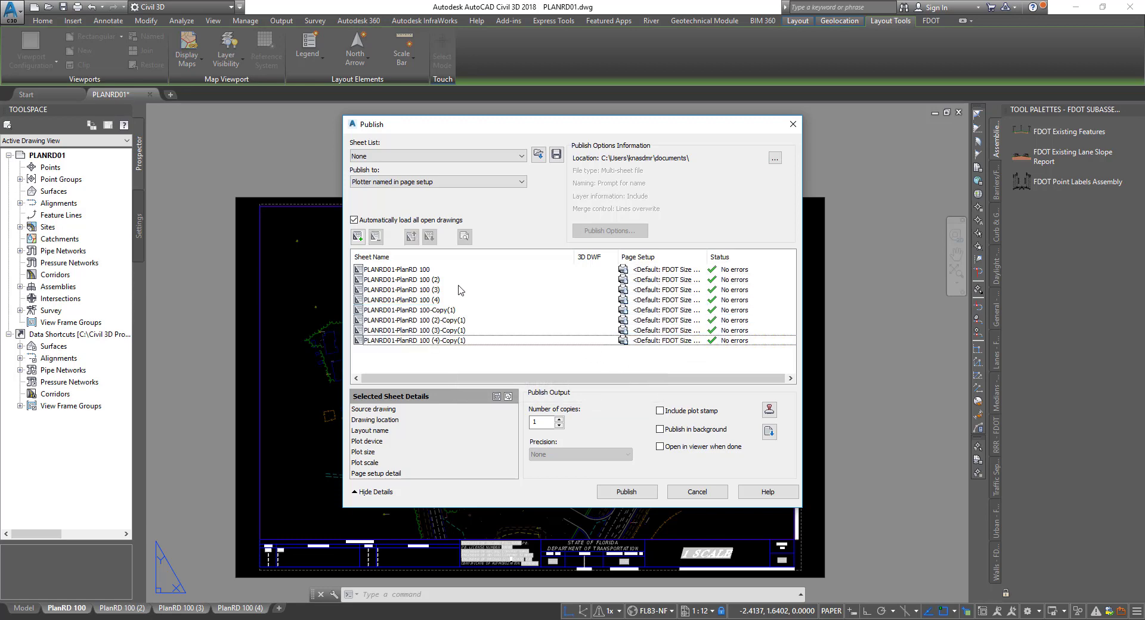
{"action": "left_click", "coordinate": [410, 281]}
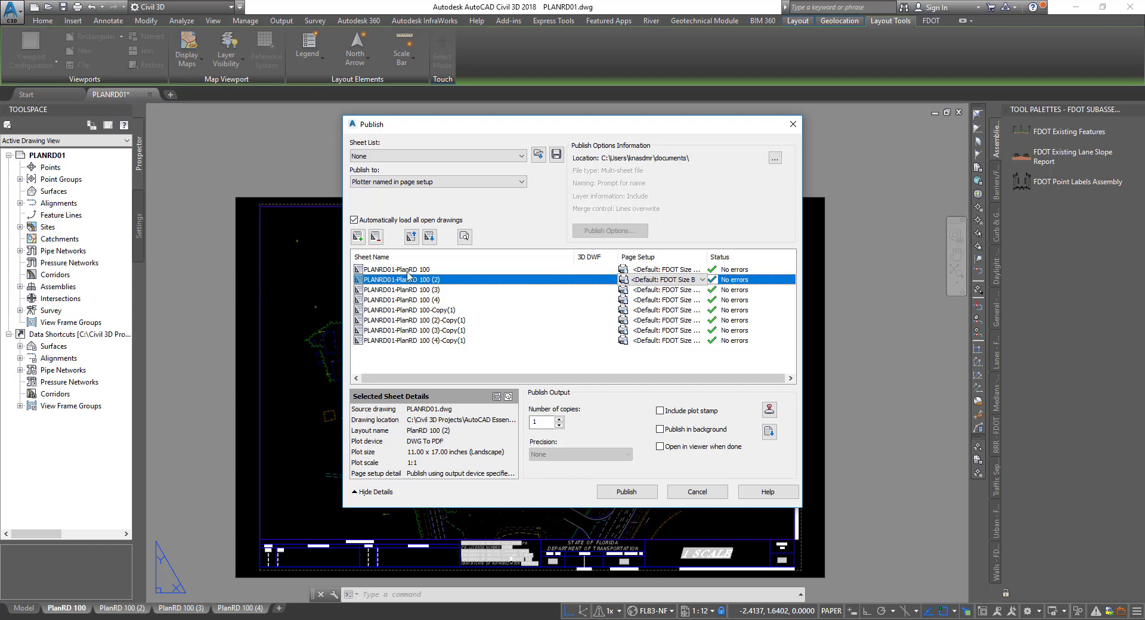
- Reorder the sheets in the publish list by shifting PlanRD 100 (2) and PlanRD 100 (4) up and down
{"action": "left_click", "coordinate": [412, 240]}
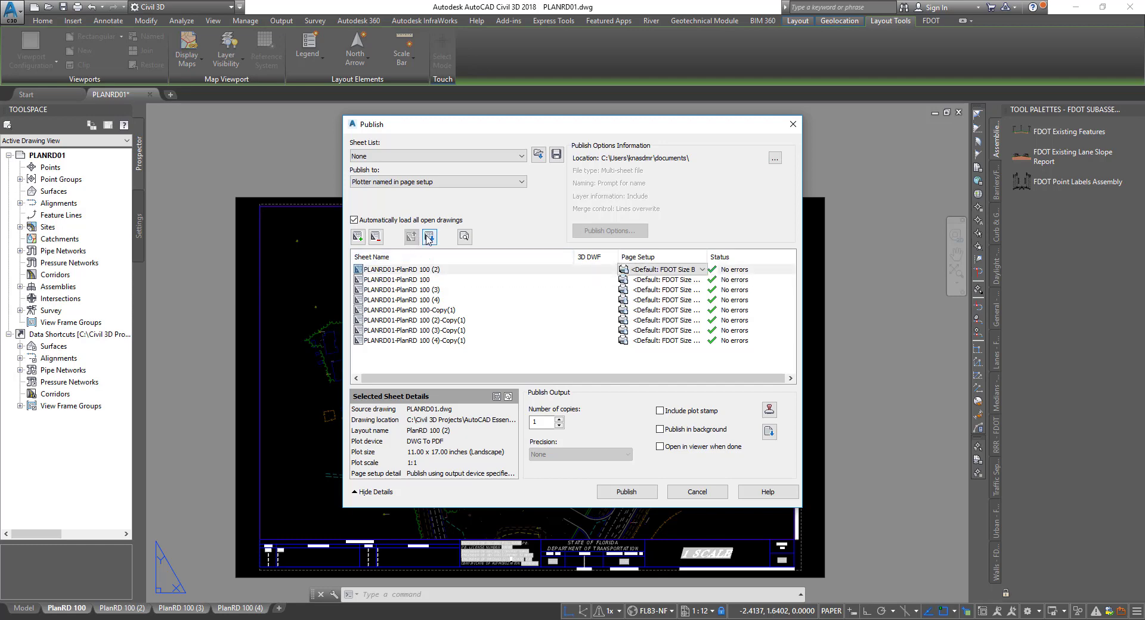
{"action": "left_click", "coordinate": [427, 239]}
{"action": "left_click", "coordinate": [427, 238]}
{"action": "left_click", "coordinate": [410, 300]}
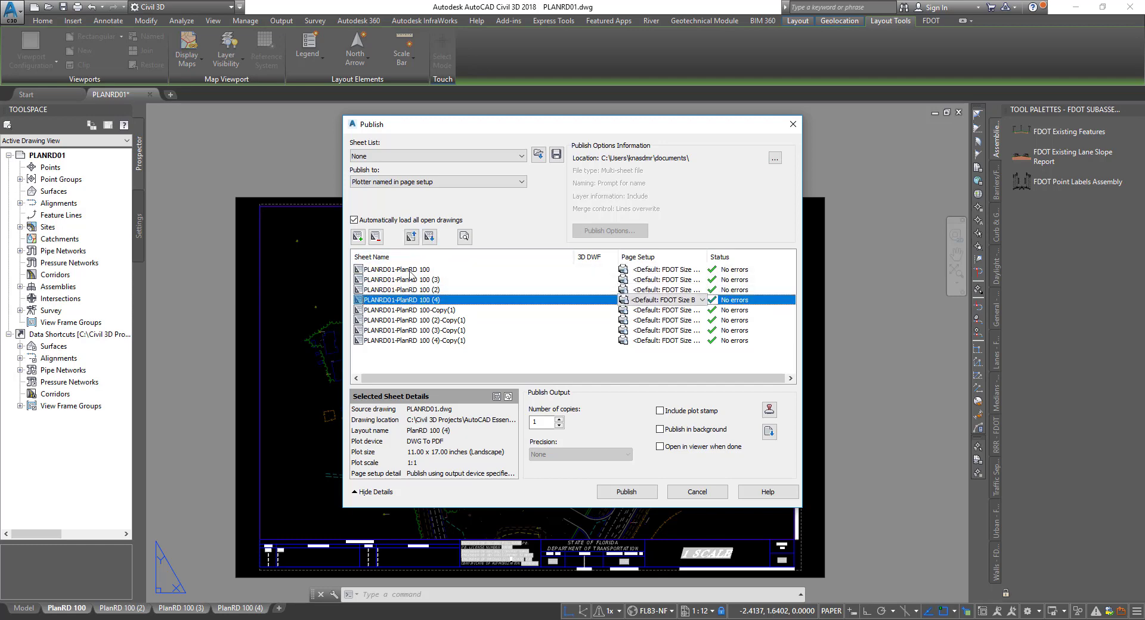
{"action": "left_click", "coordinate": [410, 239]}
{"action": "left_click", "coordinate": [426, 238]}
{"action": "left_click", "coordinate": [410, 239]}
{"action": "left_click", "coordinate": [426, 238]}
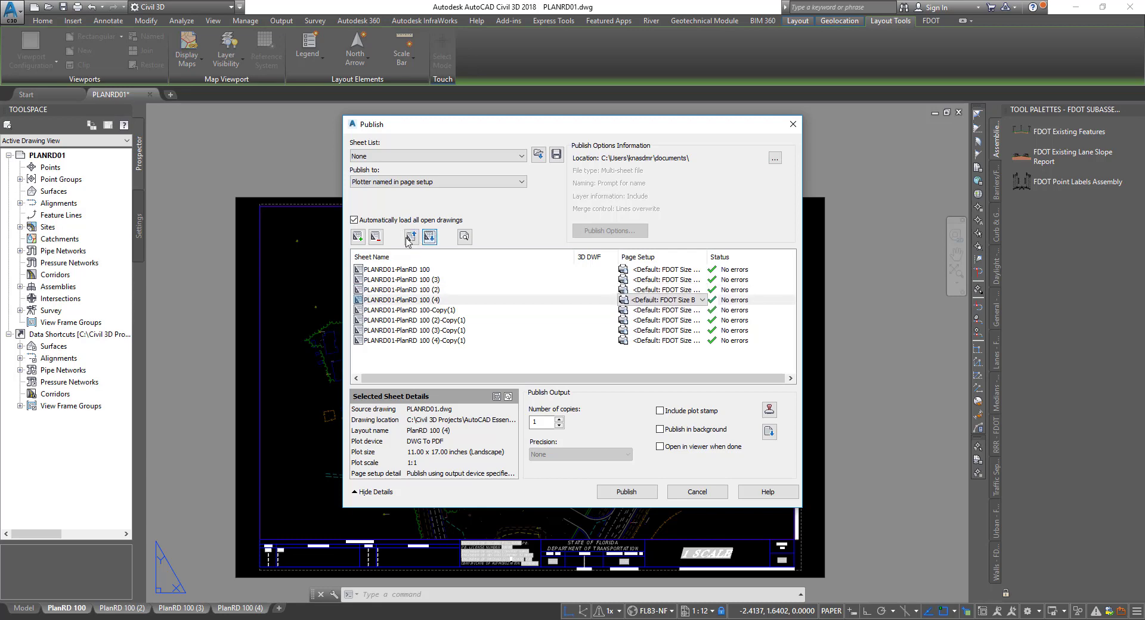
- Remove the four copied PlanRD 100 sheets from the publish list
{"action": "left_click", "coordinate": [393, 311]}
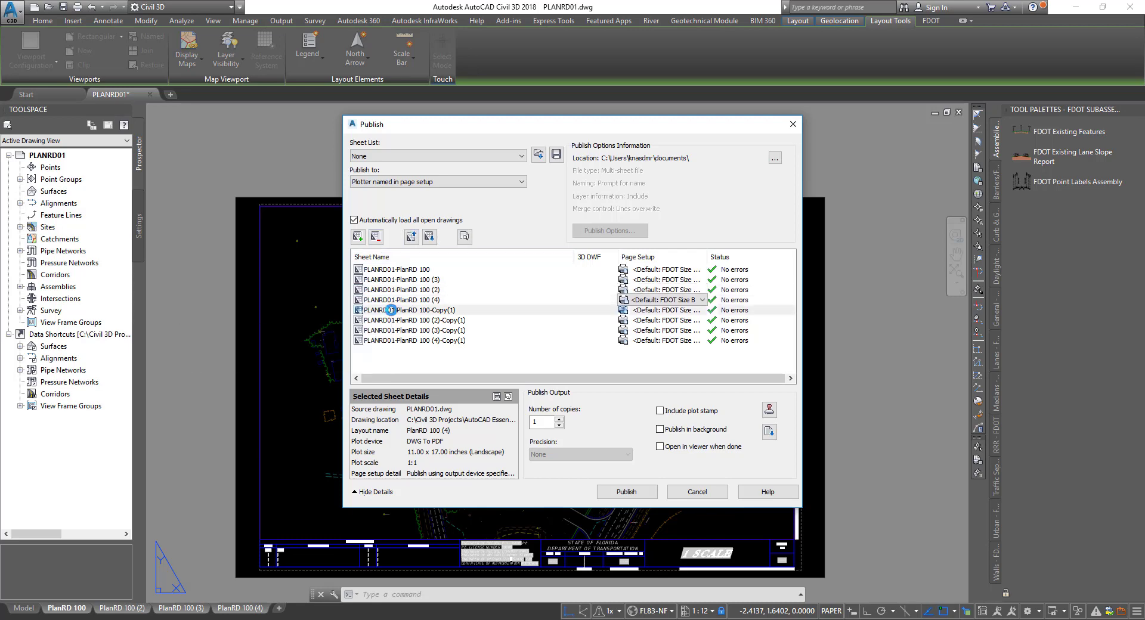
{"action": "left_click", "coordinate": [394, 341], "text": "shift"}
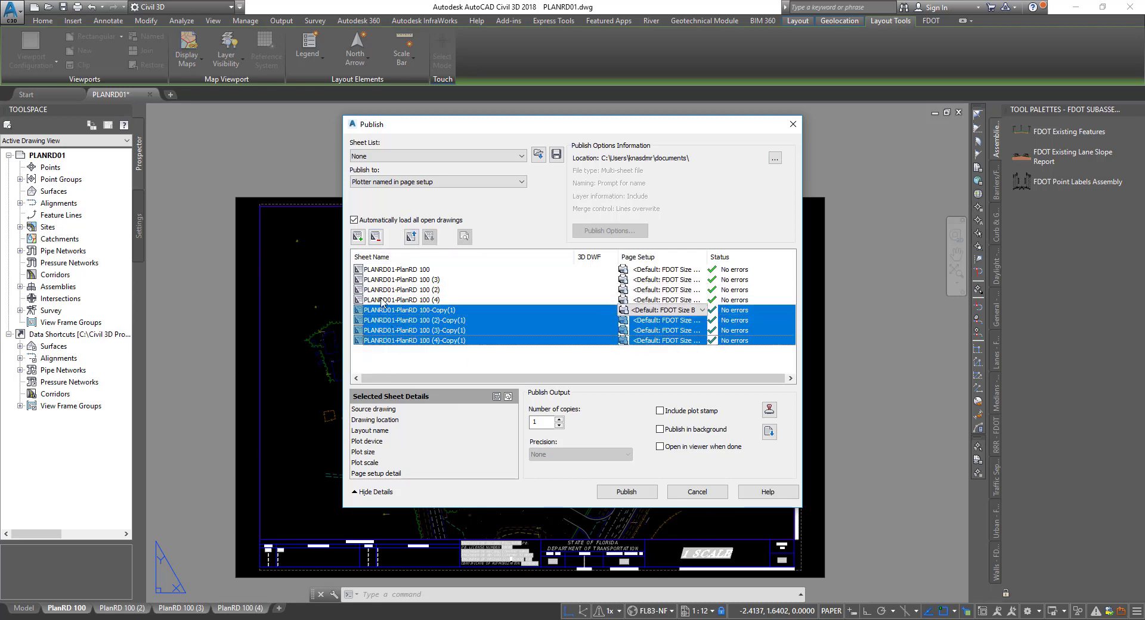
{"action": "left_click", "coordinate": [375, 238]}
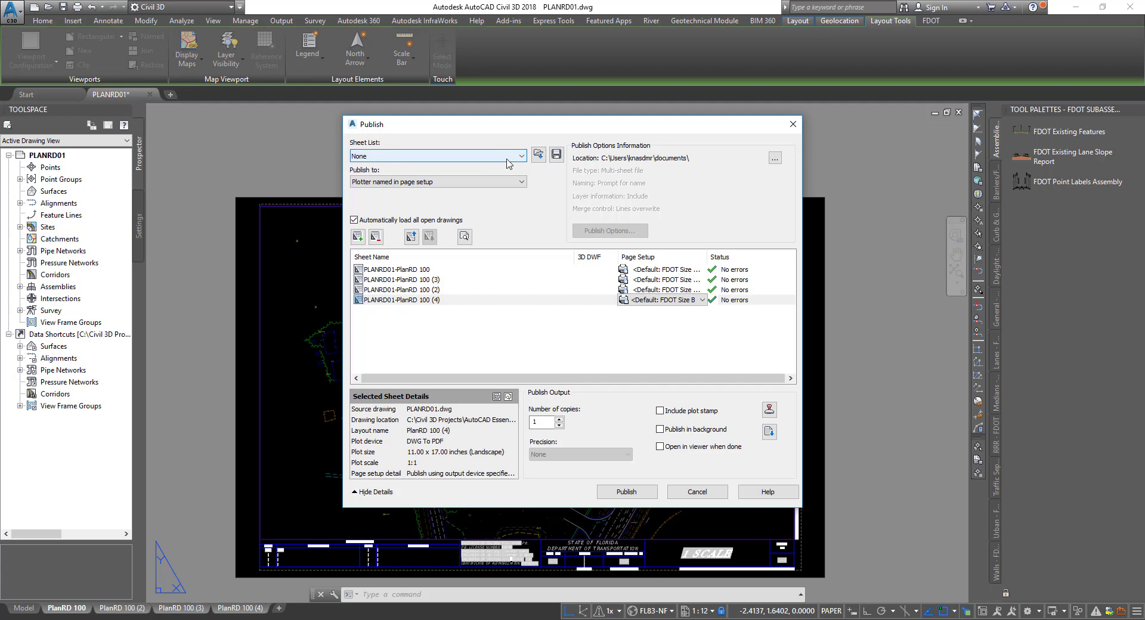
- Try to save the current publish sheet list, and cancel Publish without keeping the list
{"action": "left_click", "coordinate": [556, 155]}
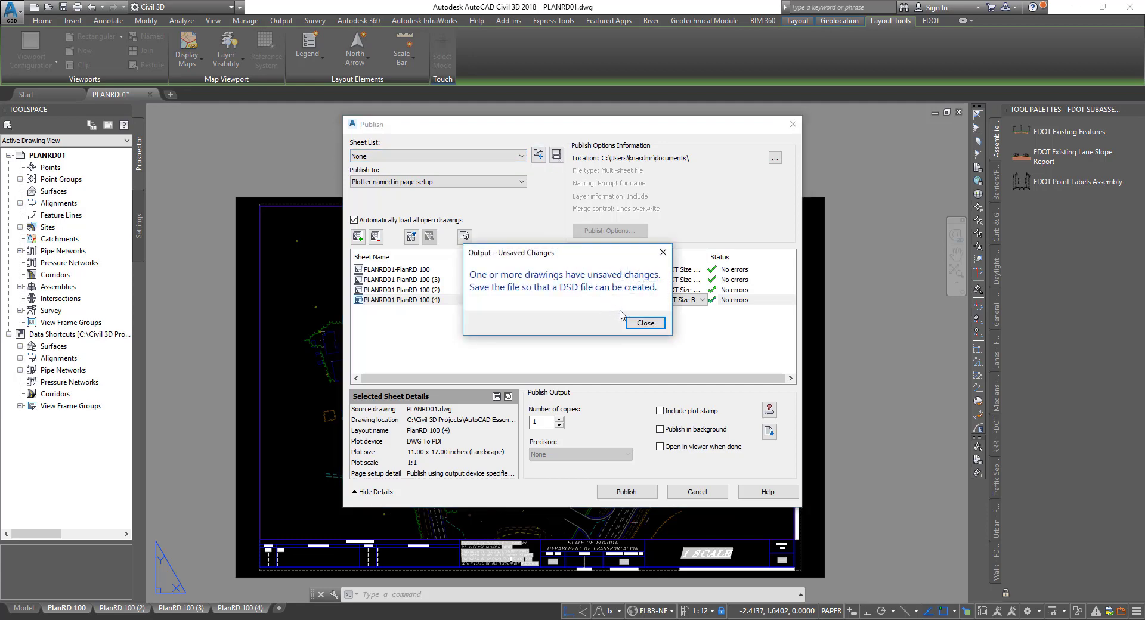
{"action": "left_click", "coordinate": [638, 323]}
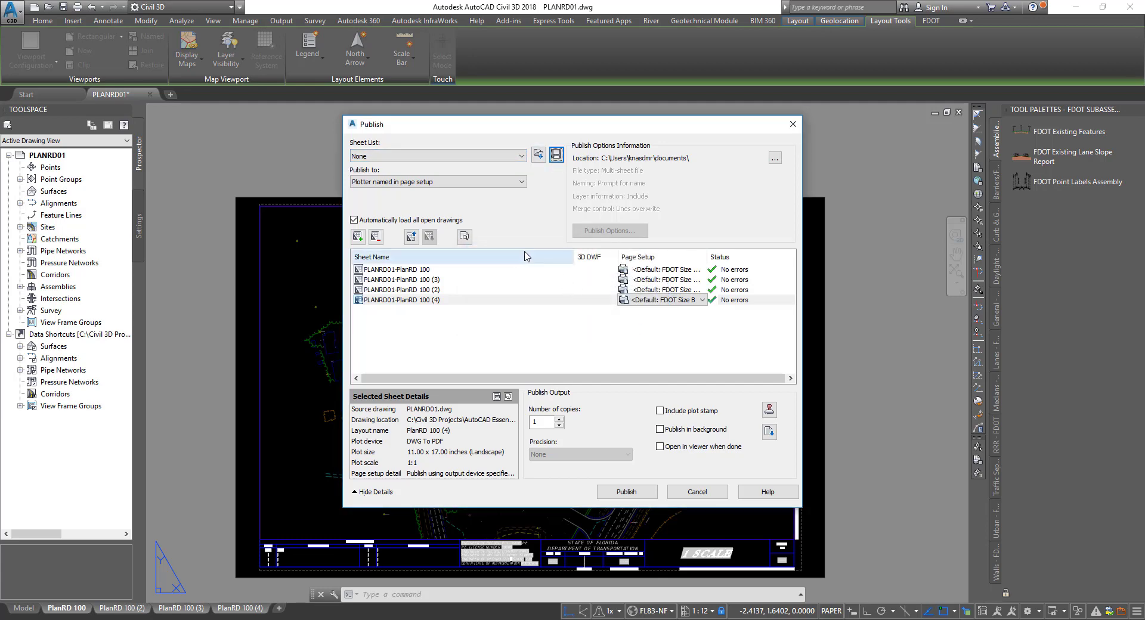
{"action": "left_click", "coordinate": [556, 156]}
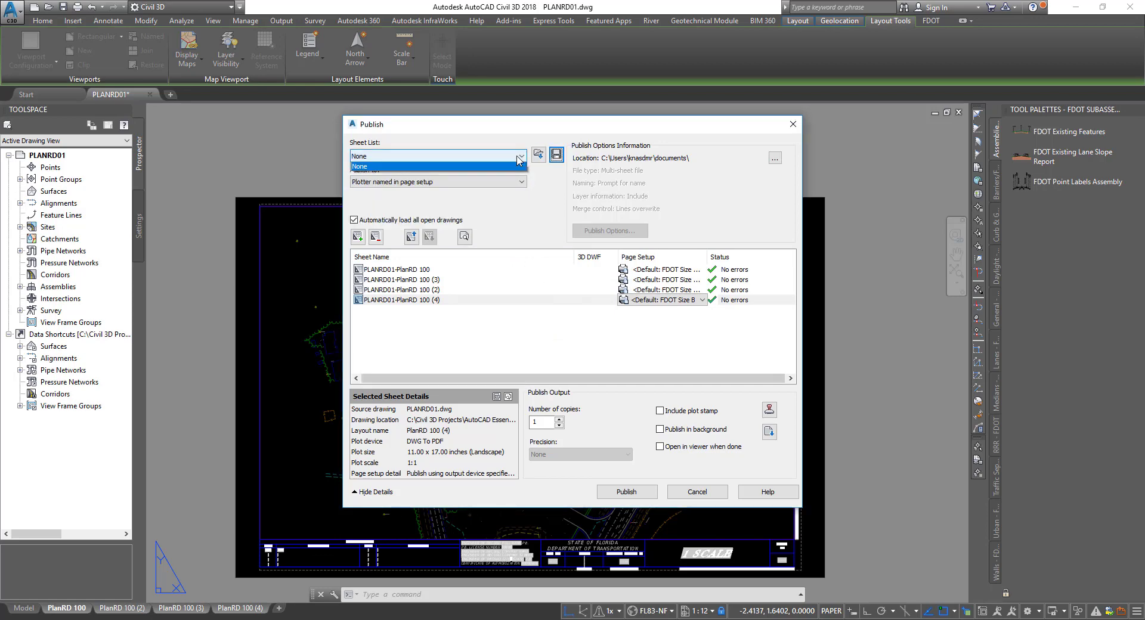
{"action": "left_click", "coordinate": [560, 154]}
{"action": "left_click", "coordinate": [522, 154]}
{"action": "left_click", "coordinate": [537, 152]}
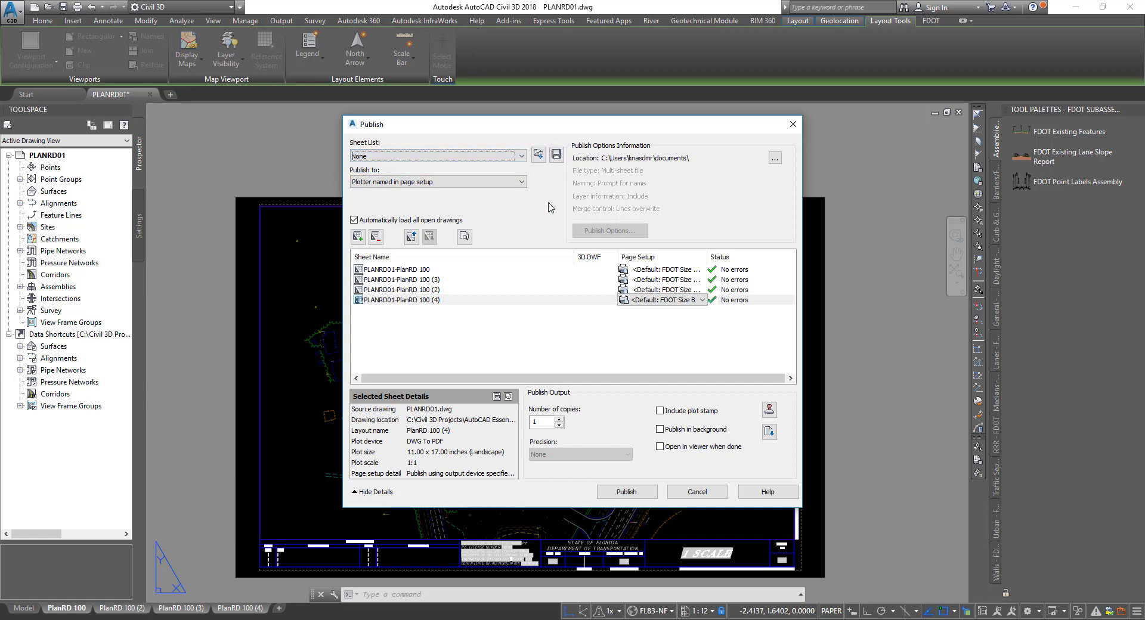
{"action": "left_click", "coordinate": [557, 157]}
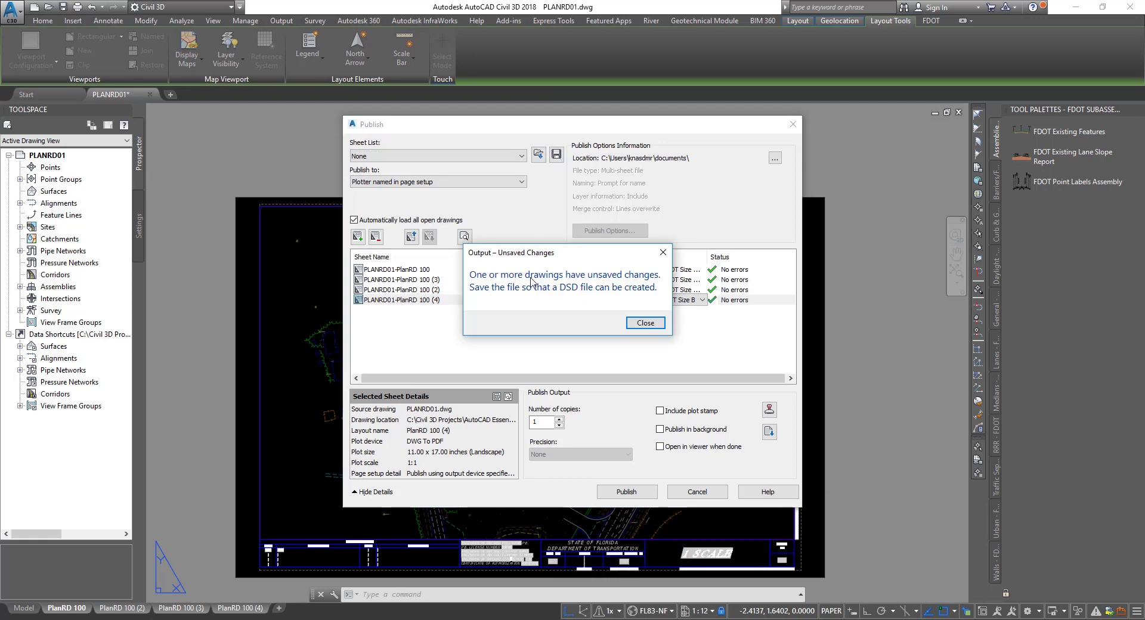
{"action": "left_click", "coordinate": [639, 325]}
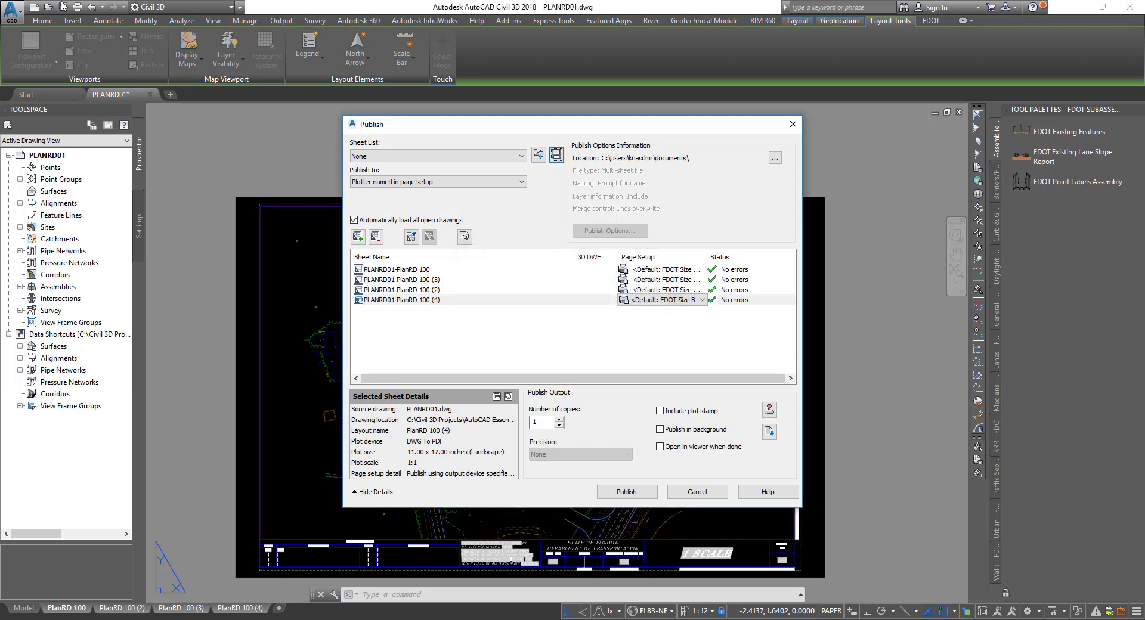
{"action": "left_click", "coordinate": [693, 492]}
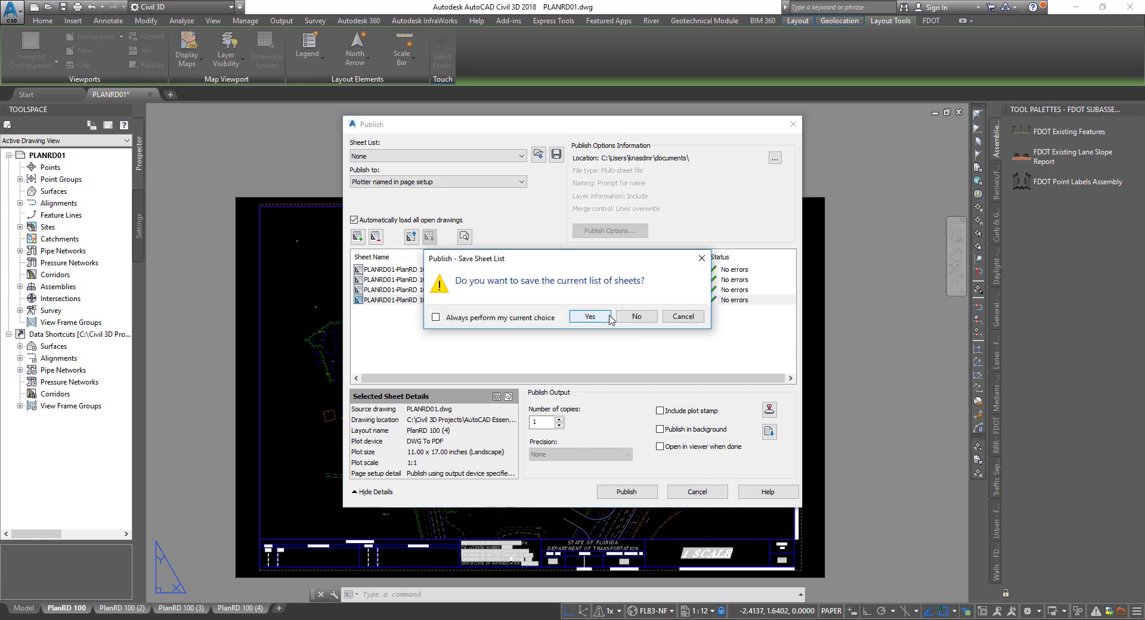
{"action": "left_click", "coordinate": [635, 317]}
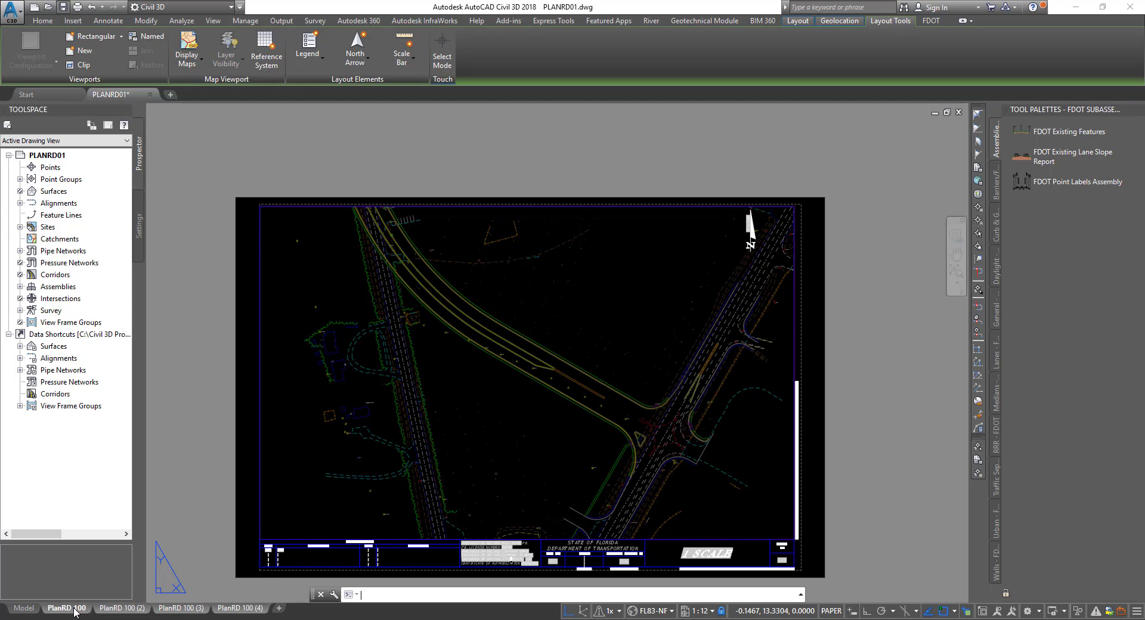
- Save the drawing, select all layouts and open them in Publish with Publish Selected Layouts
{"action": "right_click", "coordinate": [66, 608]}
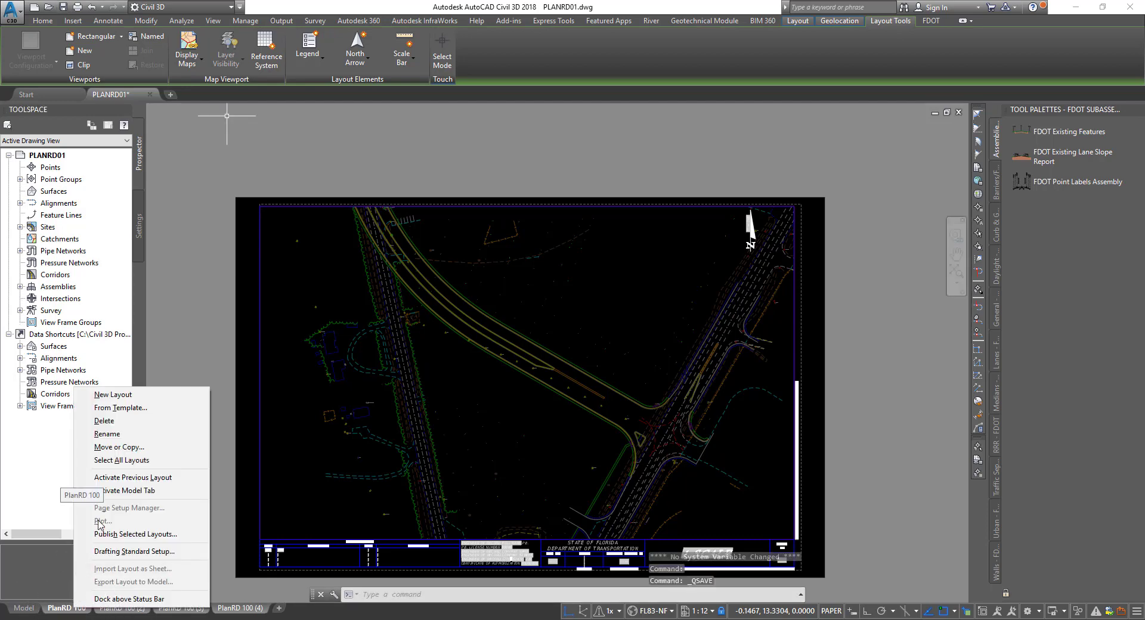
{"action": "left_click", "coordinate": [121, 460]}
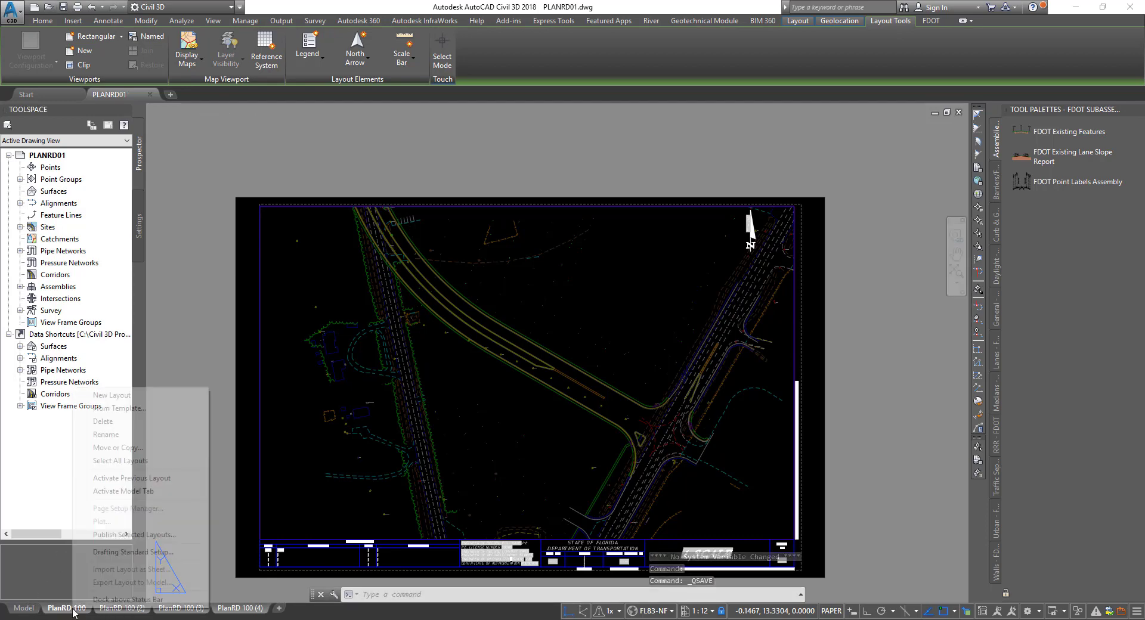
{"action": "left_click", "coordinate": [134, 534]}
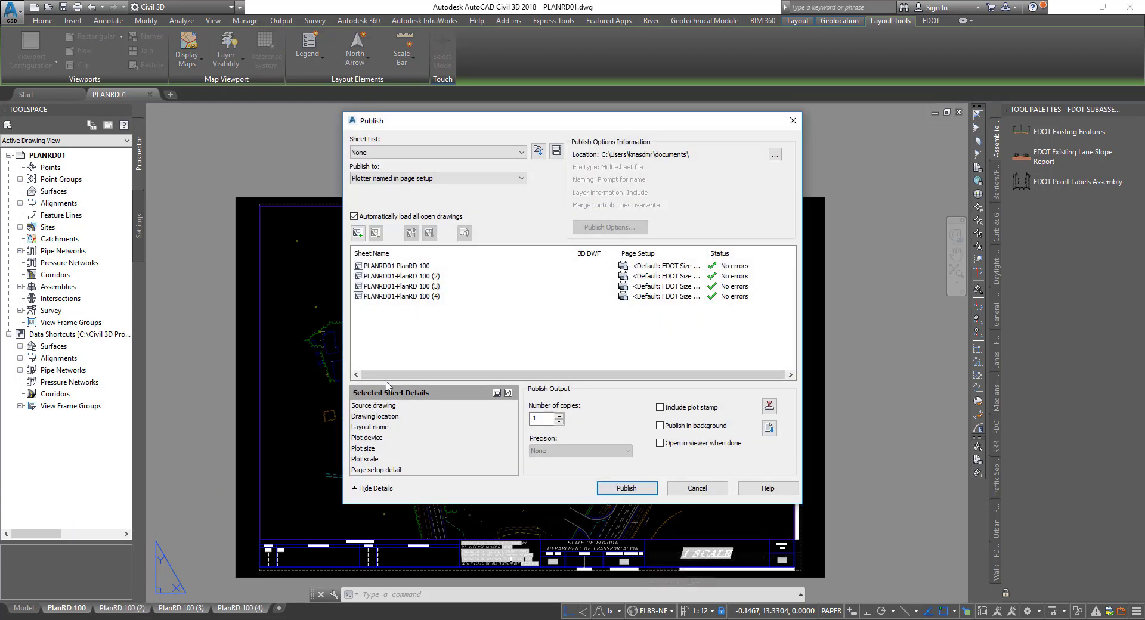
- Save the publish sheet list to the Desktop as Plan Sheert List.dsd
{"action": "left_click", "coordinate": [556, 151]}
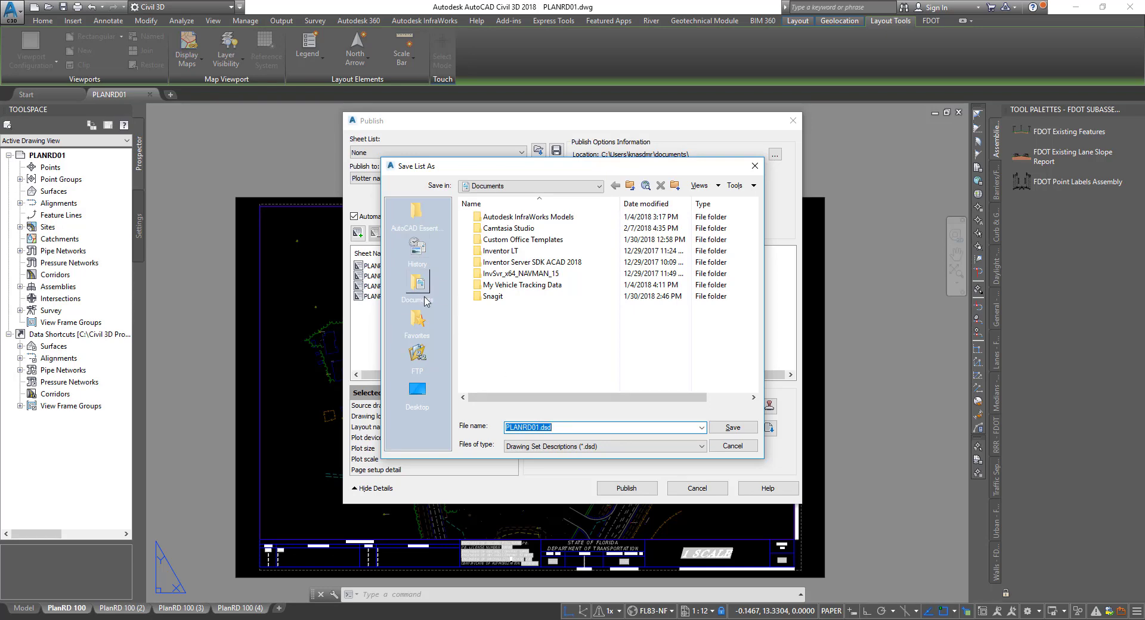
{"action": "left_click", "coordinate": [418, 394]}
{"action": "left_click", "coordinate": [538, 427]}
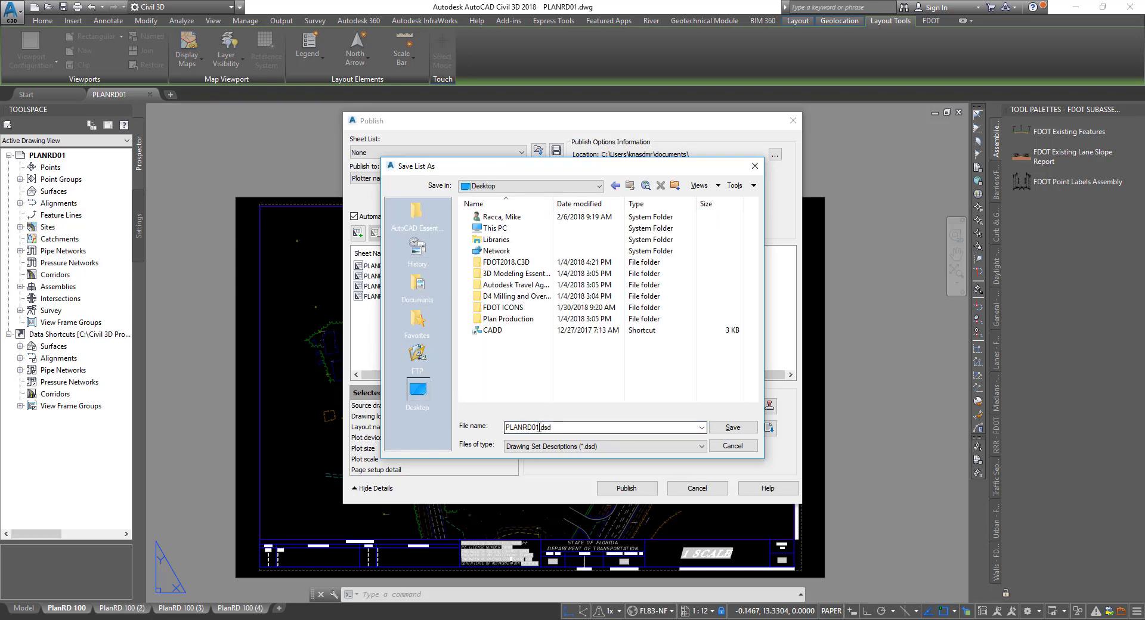
{"action": "double_click", "coordinate": [536, 426]}
{"action": "left_click_drag", "start_coordinate": [540, 427], "coordinate": [491, 426]}
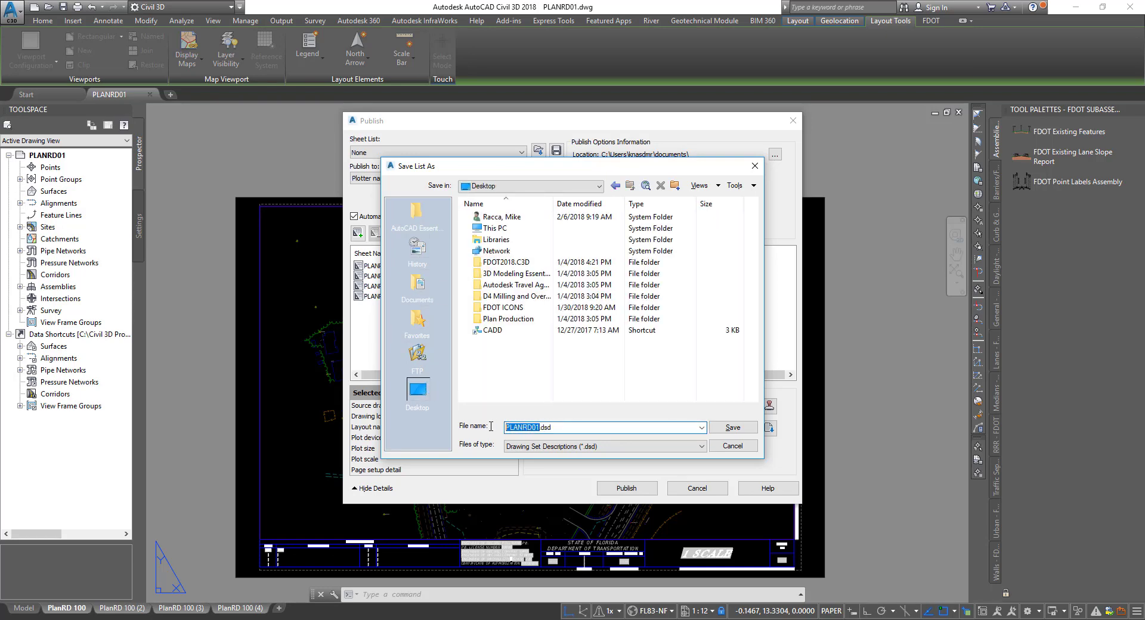
{"action": "type", "text": "Plan"}
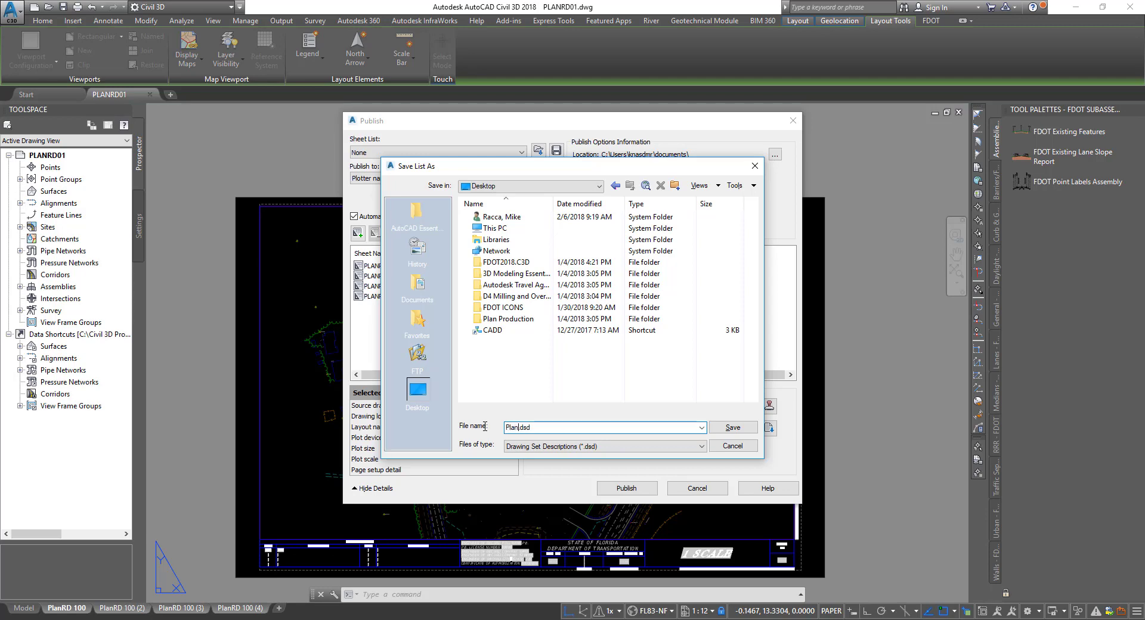
{"action": "type", "text": " Sheert List"}
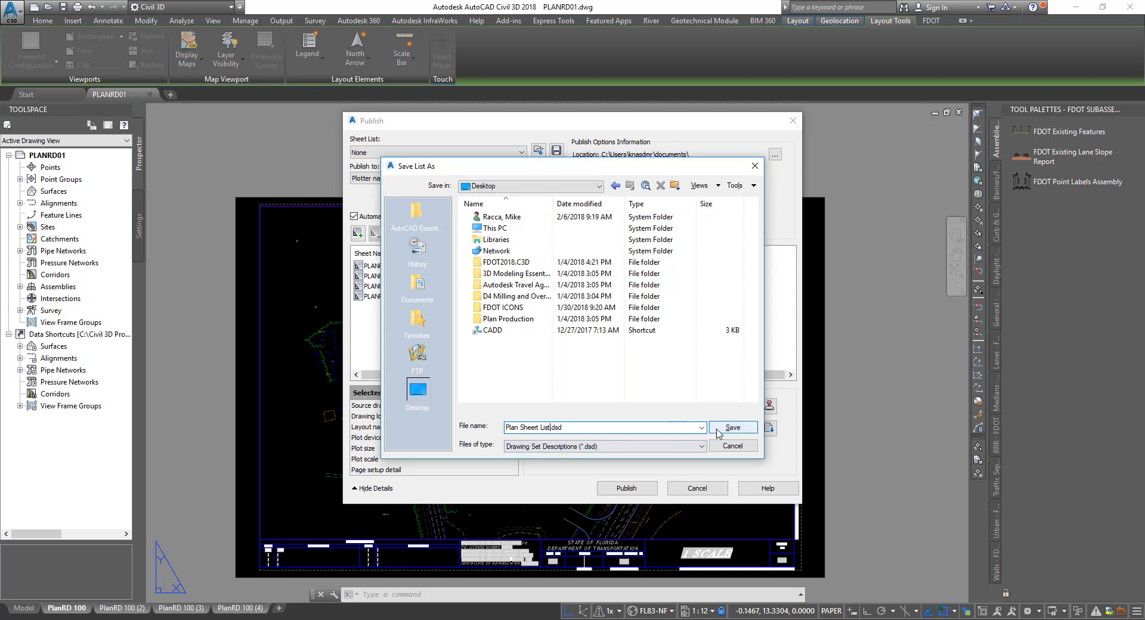
{"action": "left_click", "coordinate": [731, 428]}
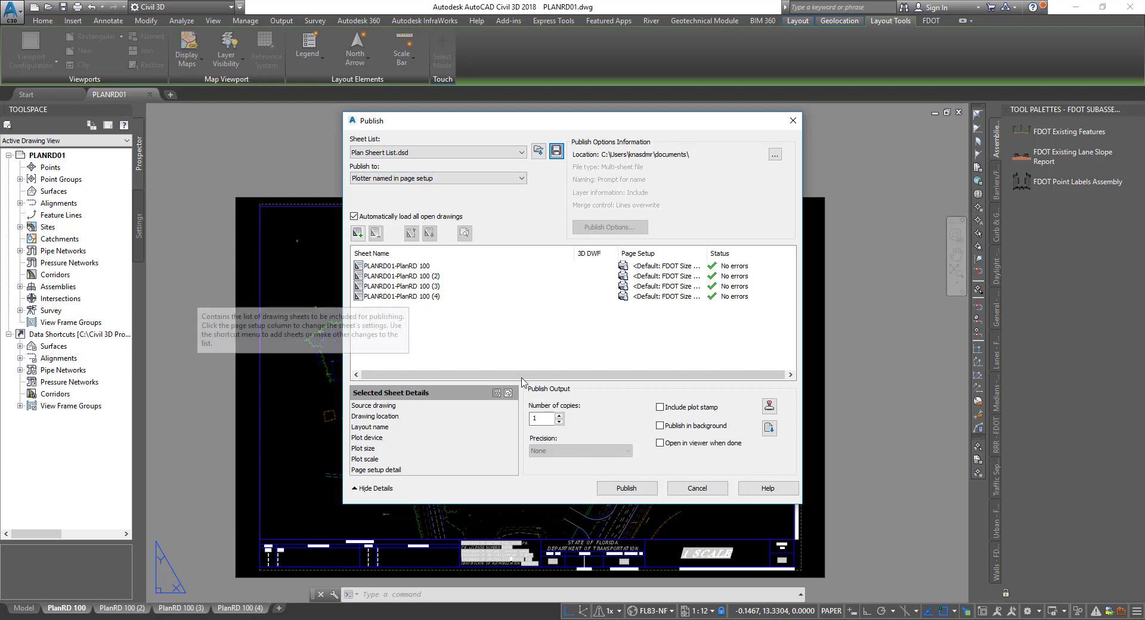
- Try a higher number of copies, return it to 1, and cancel Publish without publishing
{"action": "left_click", "coordinate": [558, 415]}
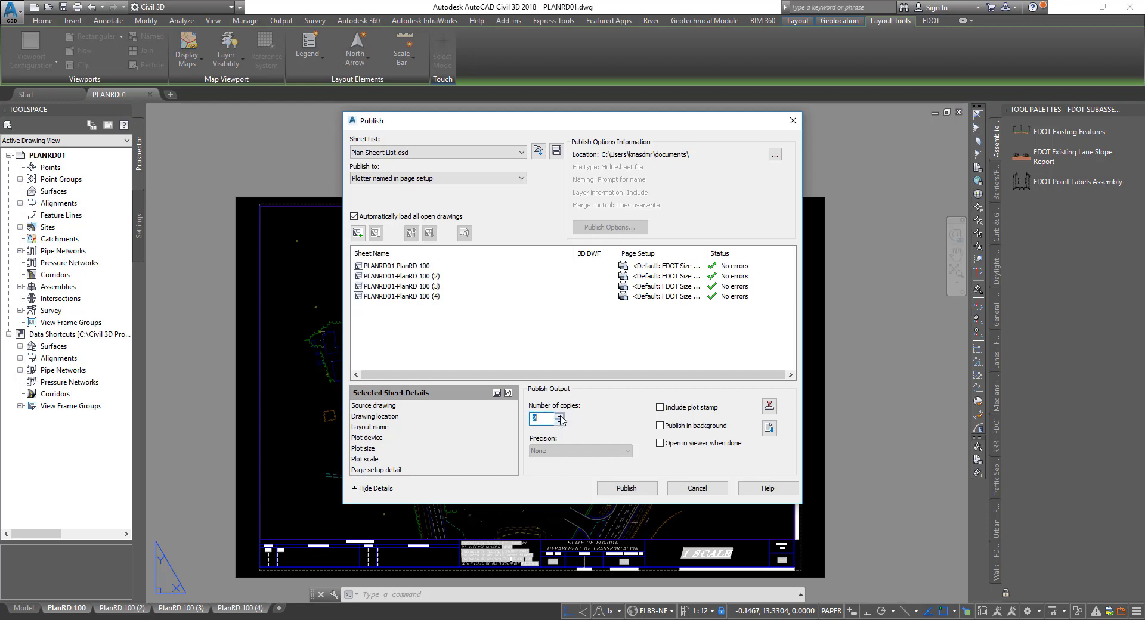
{"action": "left_click", "coordinate": [560, 416]}
{"action": "left_click", "coordinate": [559, 422]}
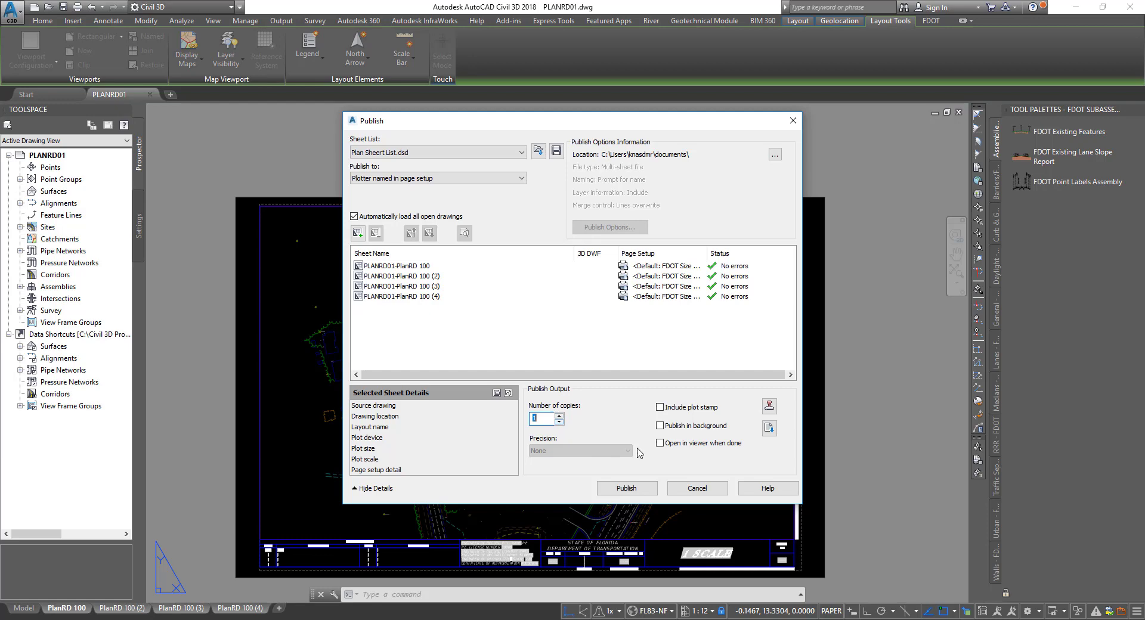
{"action": "left_click", "coordinate": [695, 488]}
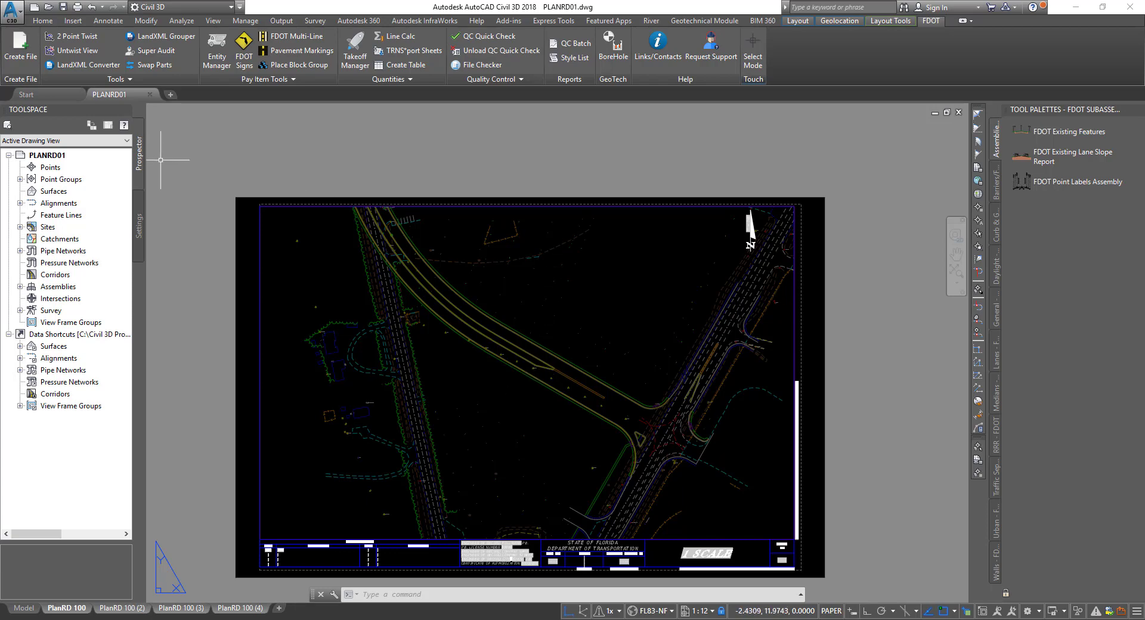
- Open the FDOT Links/Contacts window and move it higher over the drawing
{"action": "left_click", "coordinate": [45, 22]}
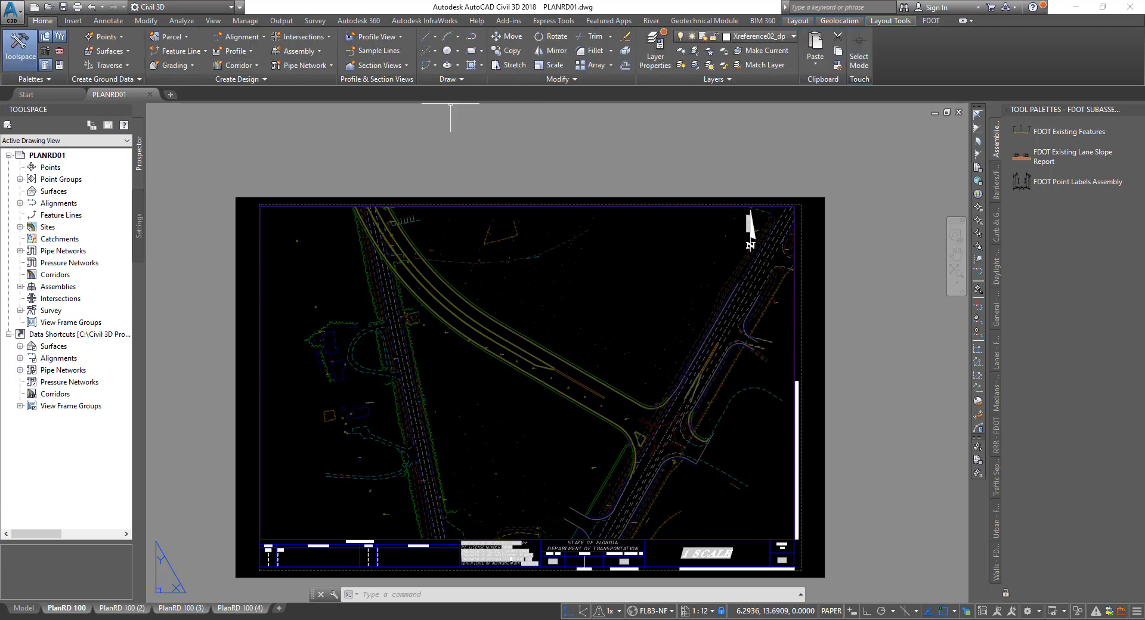
{"action": "left_click", "coordinate": [930, 22]}
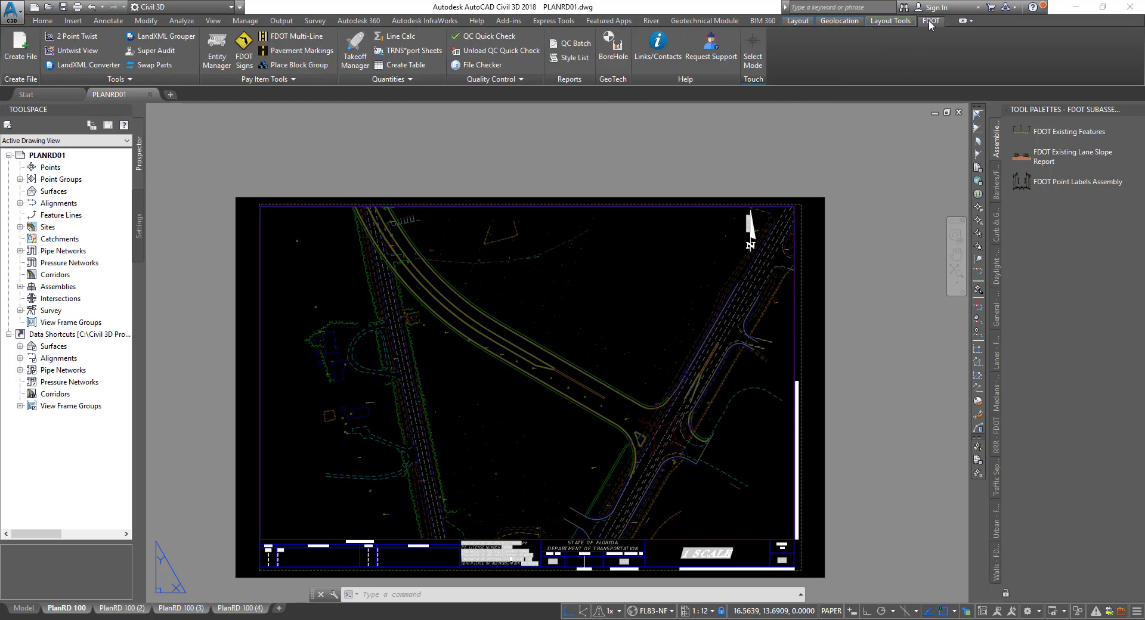
{"action": "right_click", "coordinate": [665, 52]}
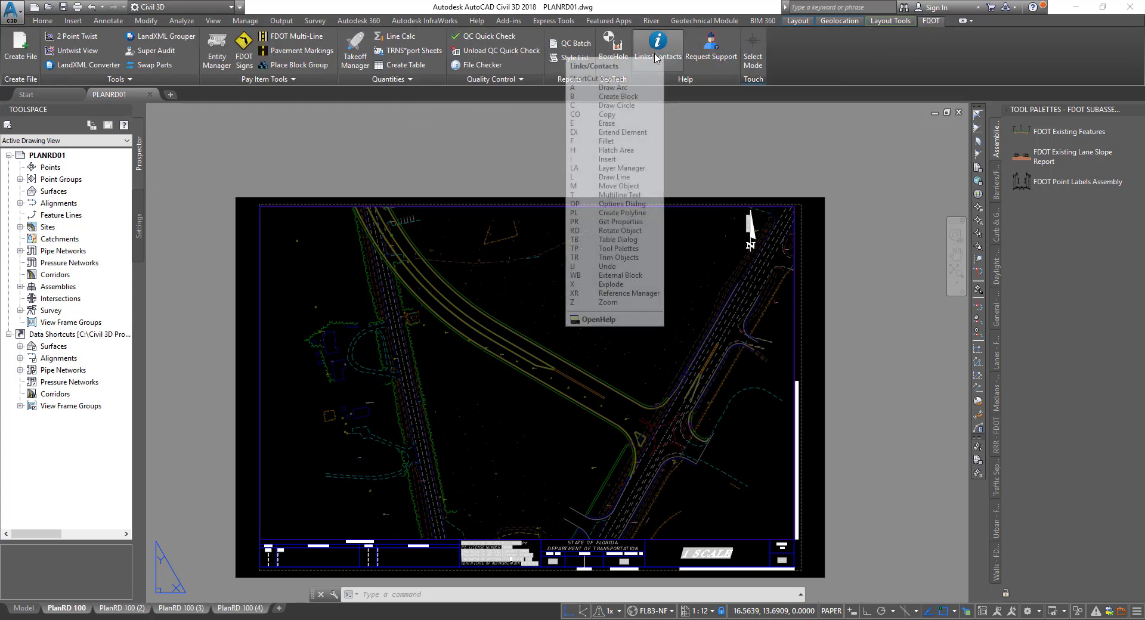
{"action": "left_click", "coordinate": [676, 71]}
{"action": "left_click", "coordinate": [655, 44]}
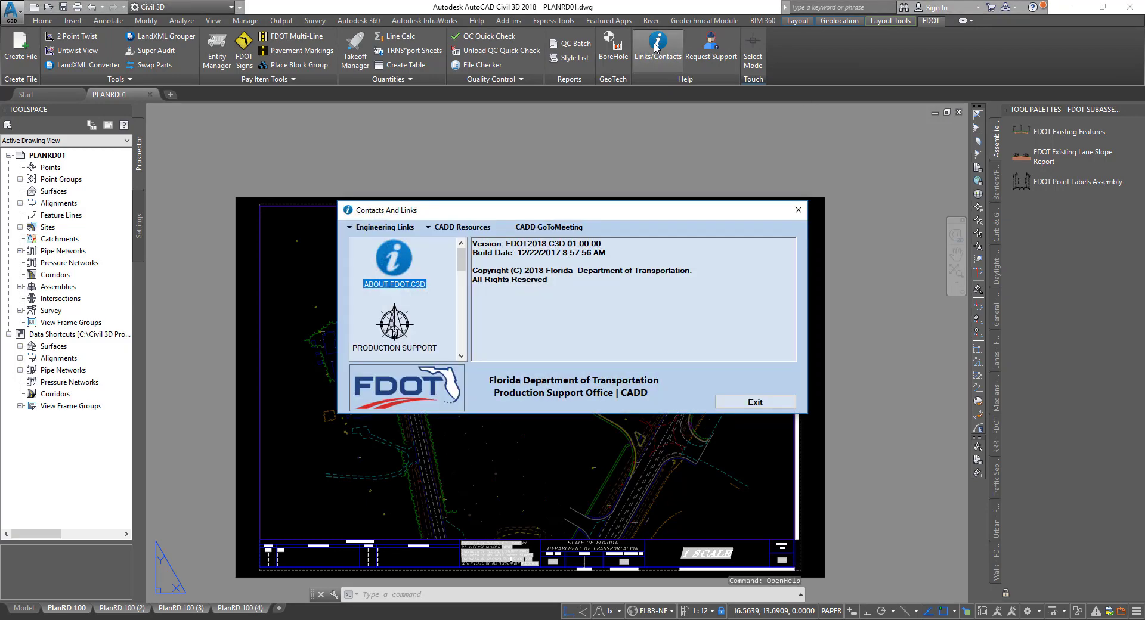
{"action": "left_click_drag", "start_coordinate": [529, 201], "coordinate": [548, 139]}
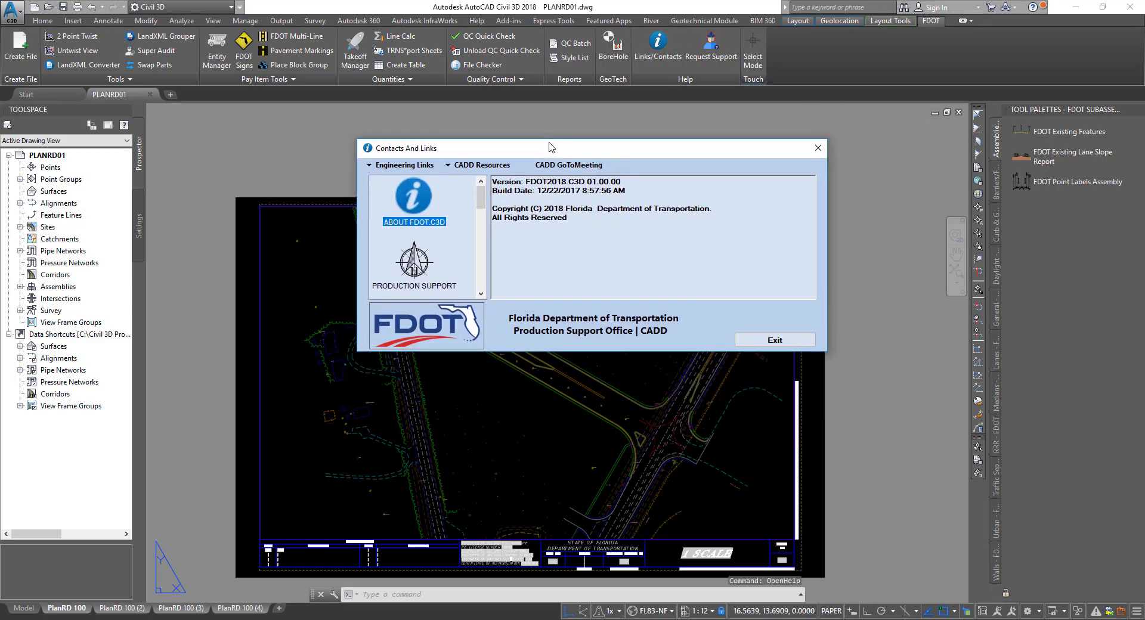
- Open the FDOT Civil 3D Quick Clips page from the CADD resources, look through its topics, and close the browser
{"action": "left_click", "coordinate": [478, 165]}
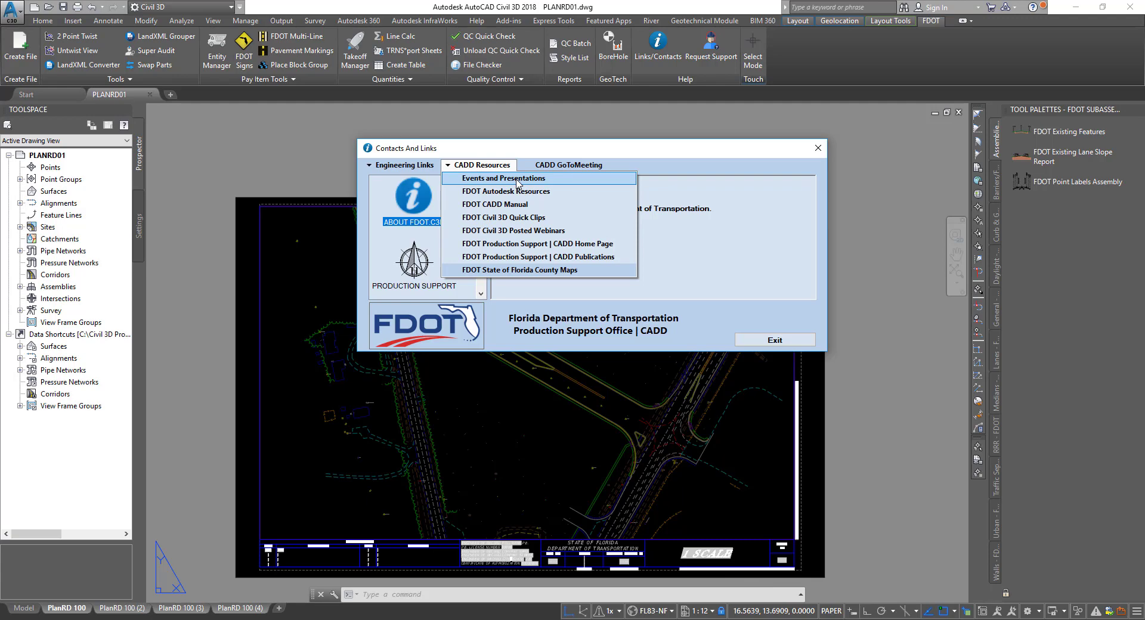
{"action": "left_click", "coordinate": [523, 218]}
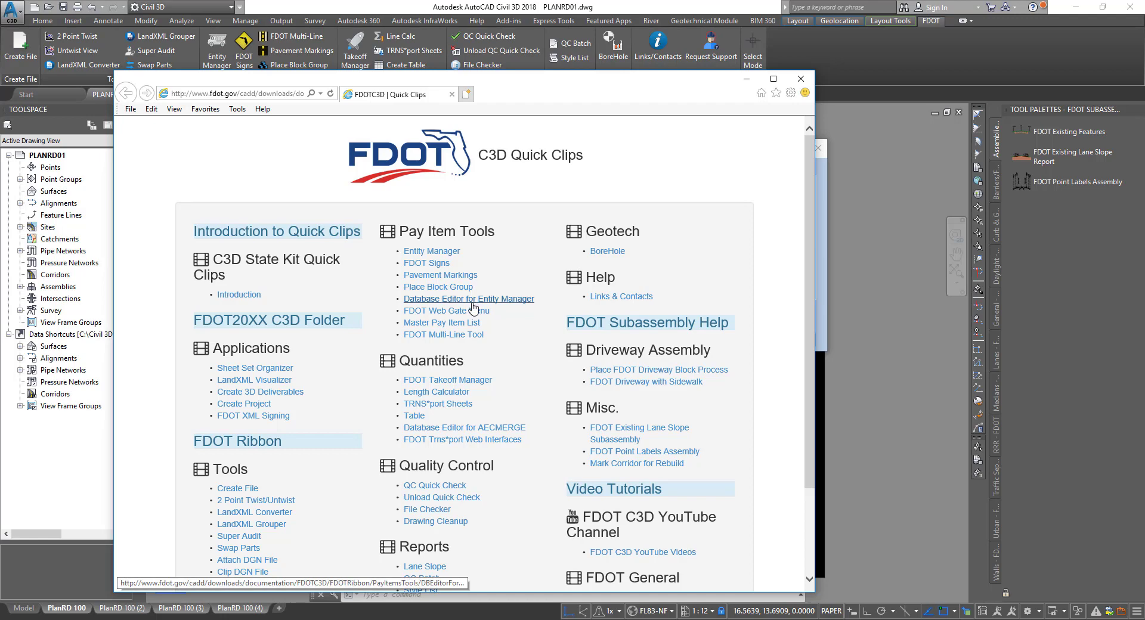
{"action": "scroll", "coordinate": [429, 301], "scroll_direction": "down", "scroll_amount": 1}
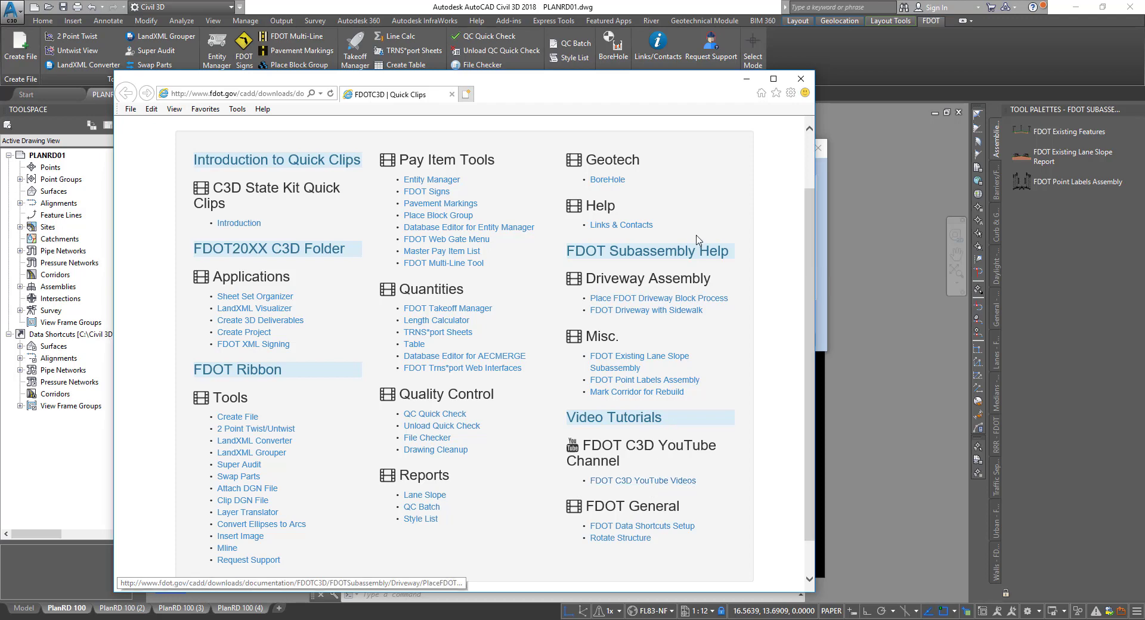
{"action": "left_click", "coordinate": [801, 79]}
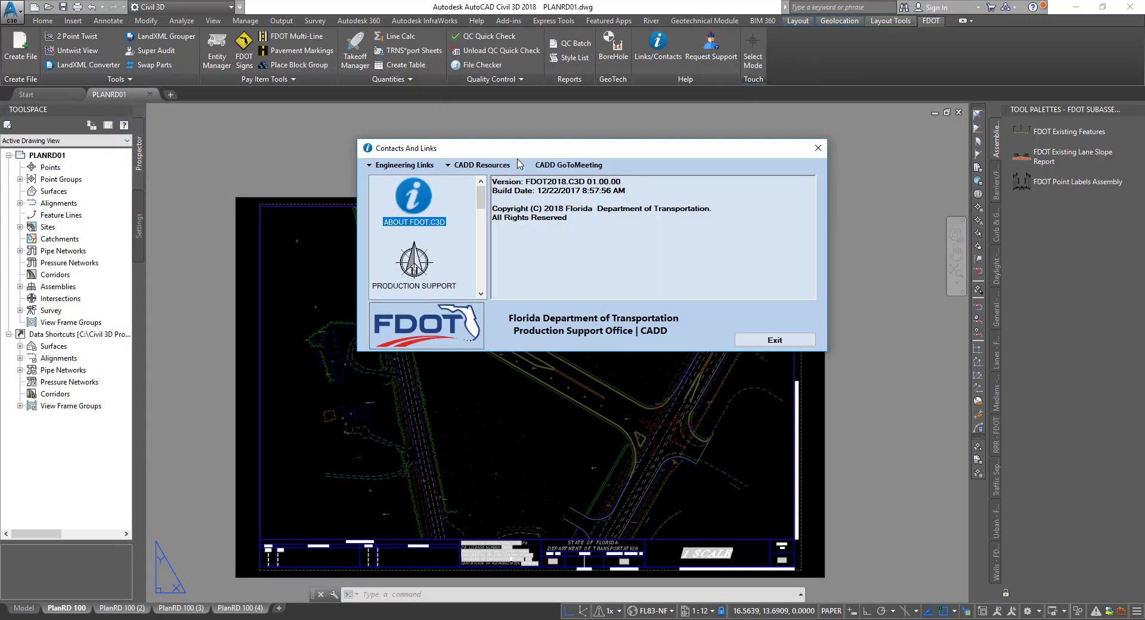
- Open the FDOT Production Support CADD Home Page from the CADD resources and go to its posted webinars, down to the FDOT Autodesk list
{"action": "left_click", "coordinate": [482, 166]}
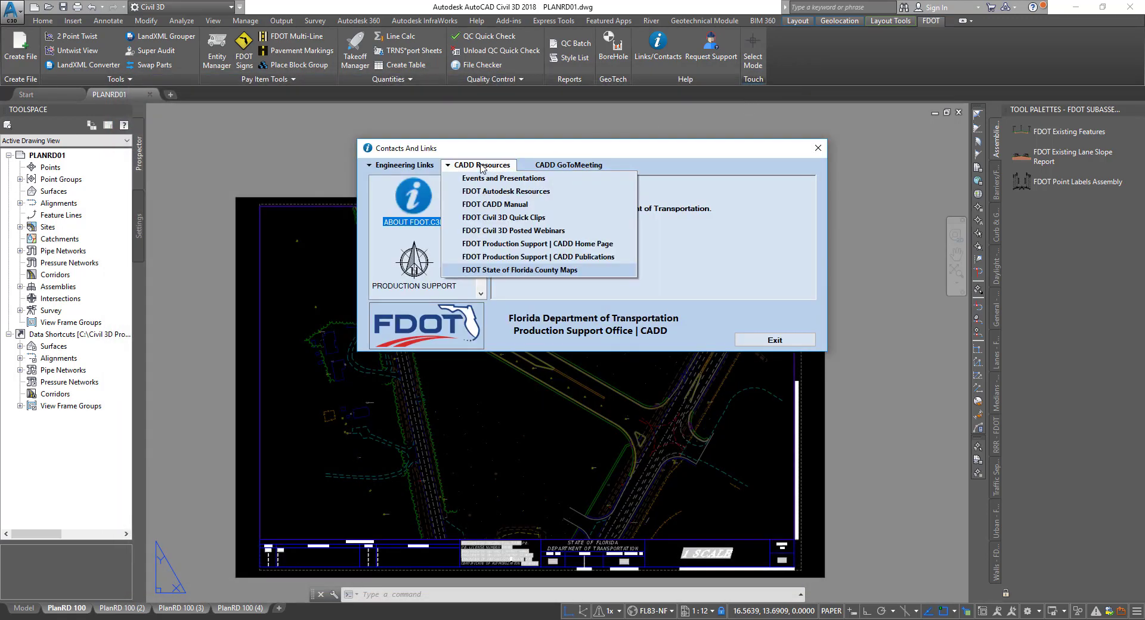
{"action": "left_click", "coordinate": [496, 245]}
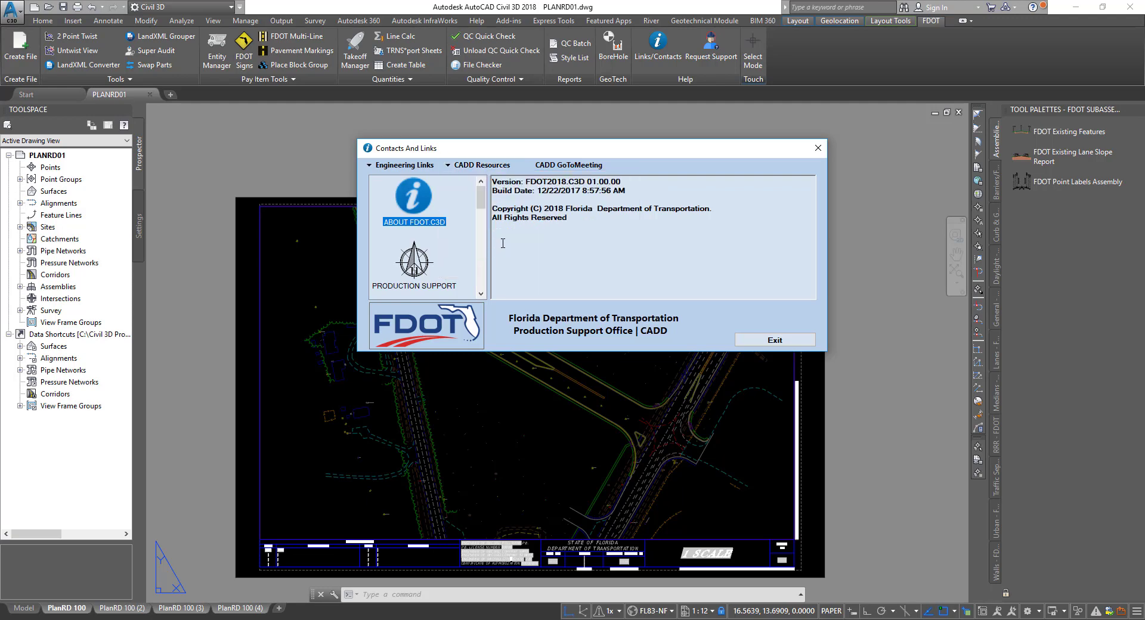
{"action": "scroll", "coordinate": [310, 334], "scroll_direction": "down", "scroll_amount": 3}
{"action": "scroll", "coordinate": [310, 334], "scroll_direction": "down", "scroll_amount": 4}
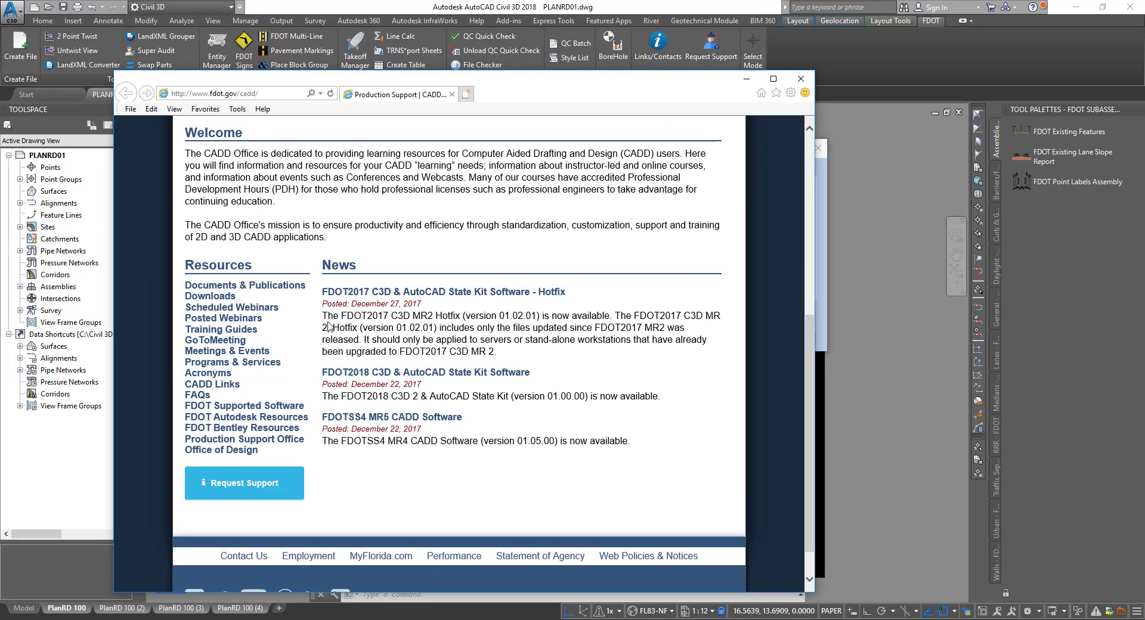
{"action": "left_click", "coordinate": [231, 308]}
{"action": "scroll", "coordinate": [316, 330], "scroll_direction": "down", "scroll_amount": 15}
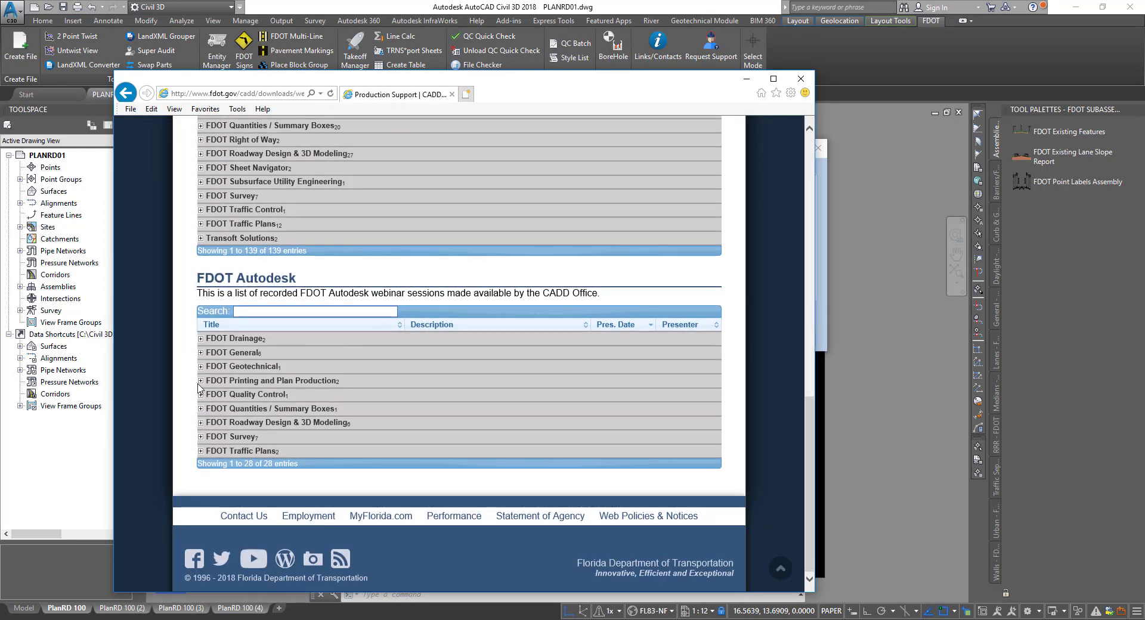
- Expand the FDOT Printing and Plan Production group, look over its FDOT C3D Plan Prod. Tools webinars, and close the browser
{"action": "left_click", "coordinate": [201, 382]}
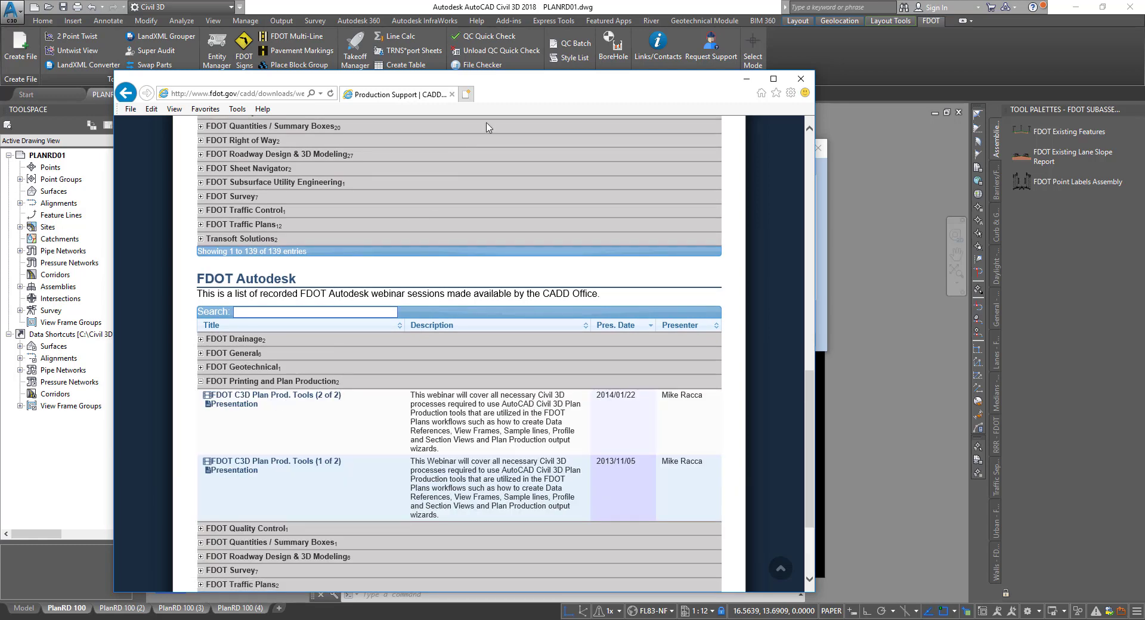
{"action": "left_click_drag", "start_coordinate": [520, 94], "coordinate": [631, 42]}
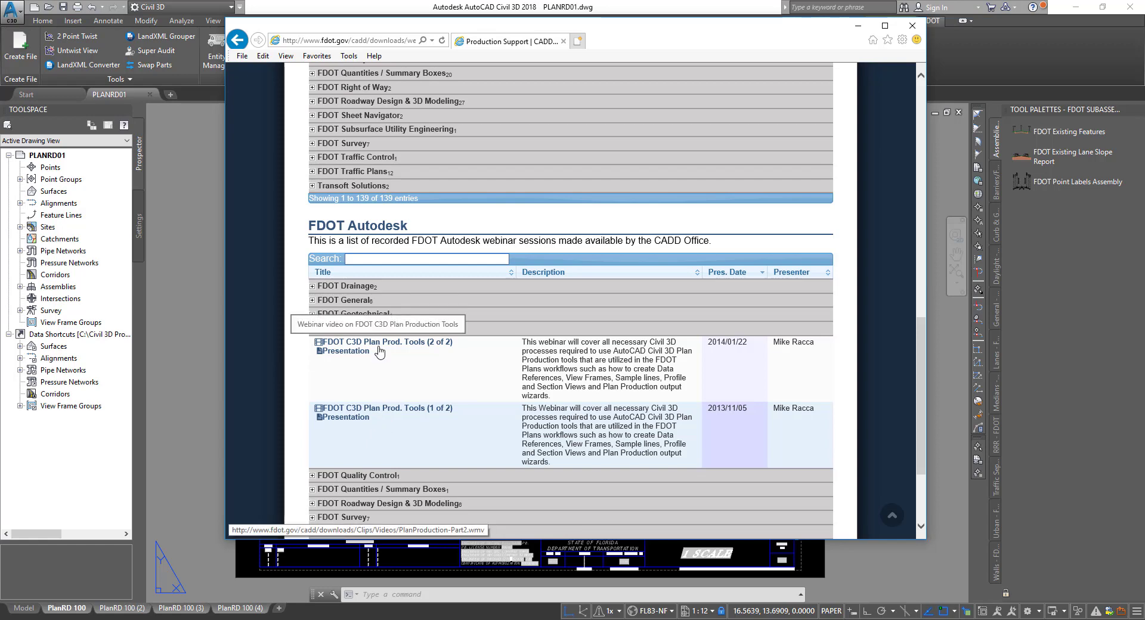
{"action": "scroll", "coordinate": [285, 386], "scroll_direction": "down", "scroll_amount": 2}
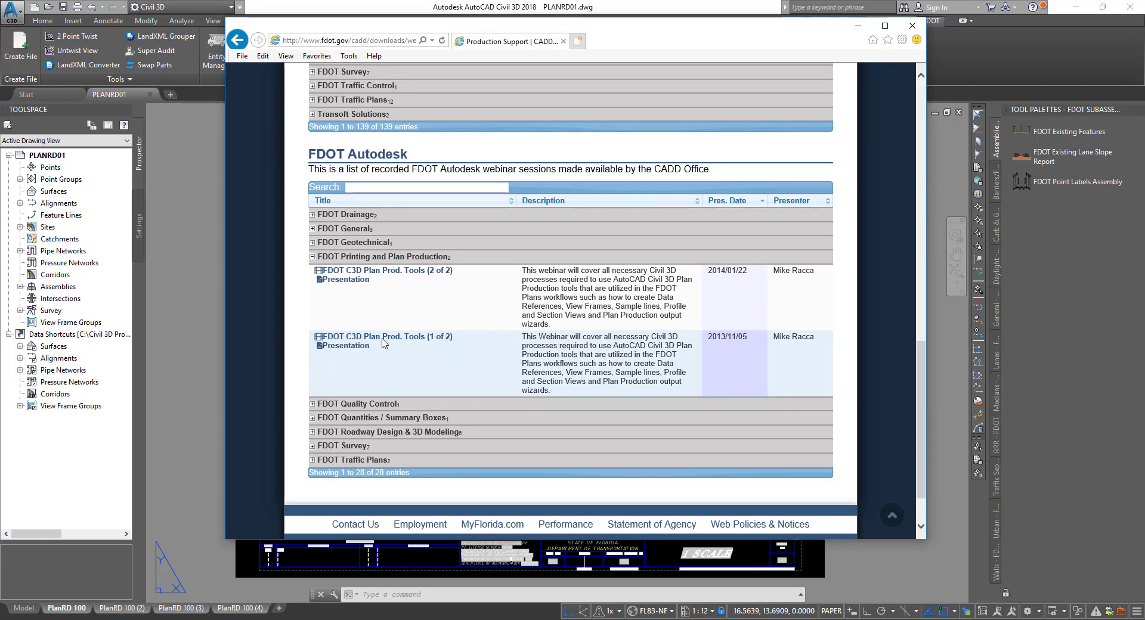
{"action": "left_click", "coordinate": [912, 26]}
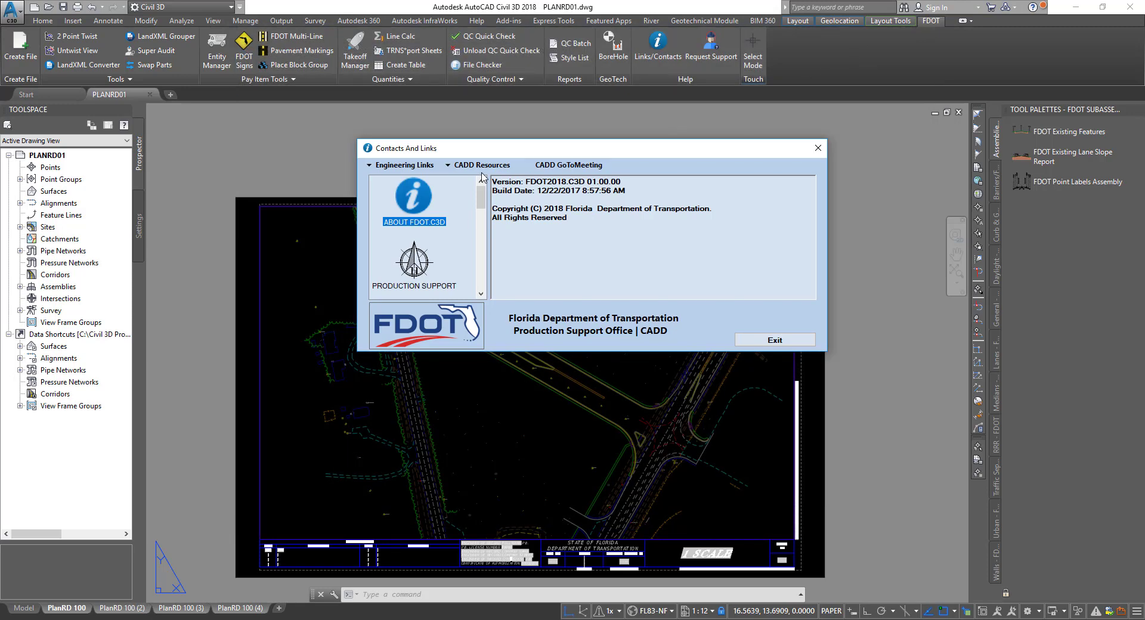
- Open the Events and Presentations page from the CADD resources, review its upcoming events and presentation groups, and close the browser
{"action": "left_click_drag", "start_coordinate": [500, 152], "coordinate": [527, 152]}
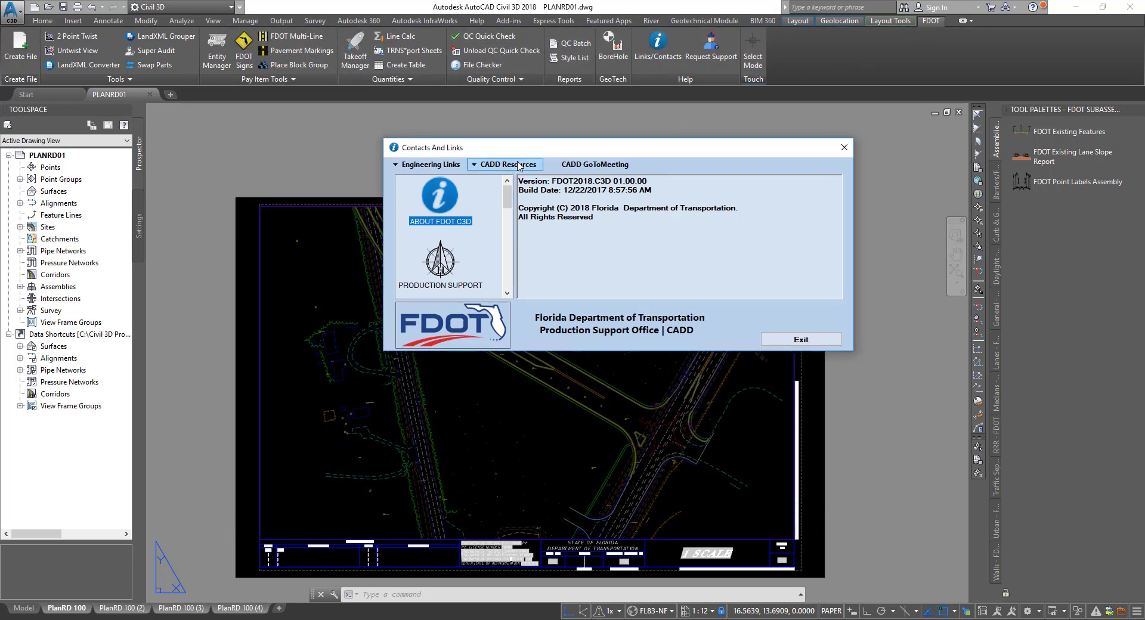
{"action": "left_click", "coordinate": [520, 166]}
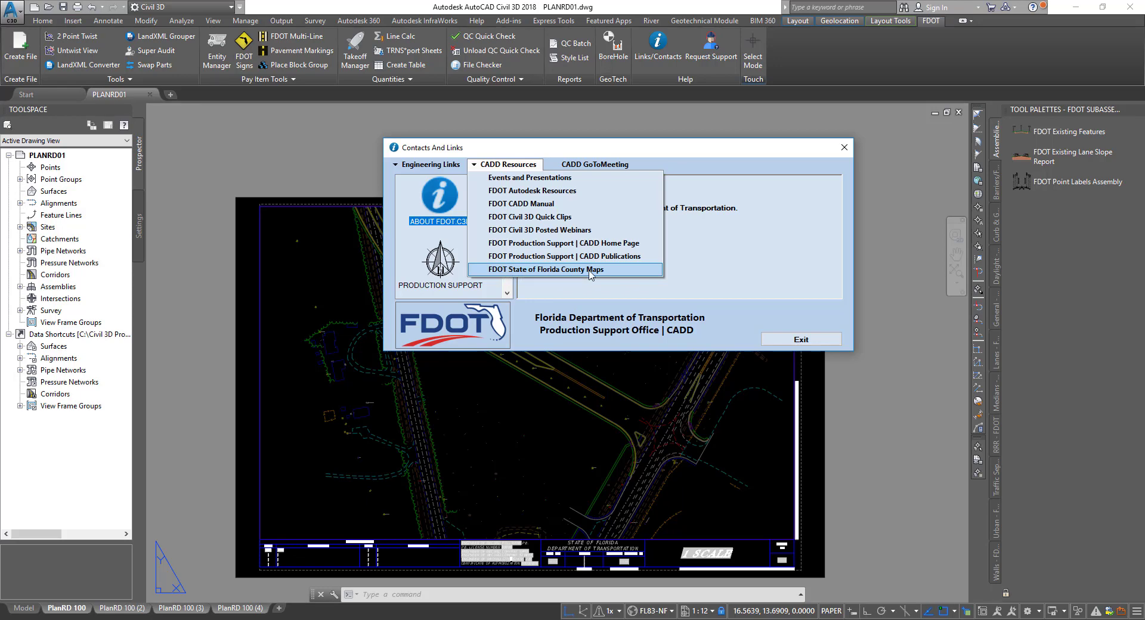
{"action": "left_click", "coordinate": [532, 179]}
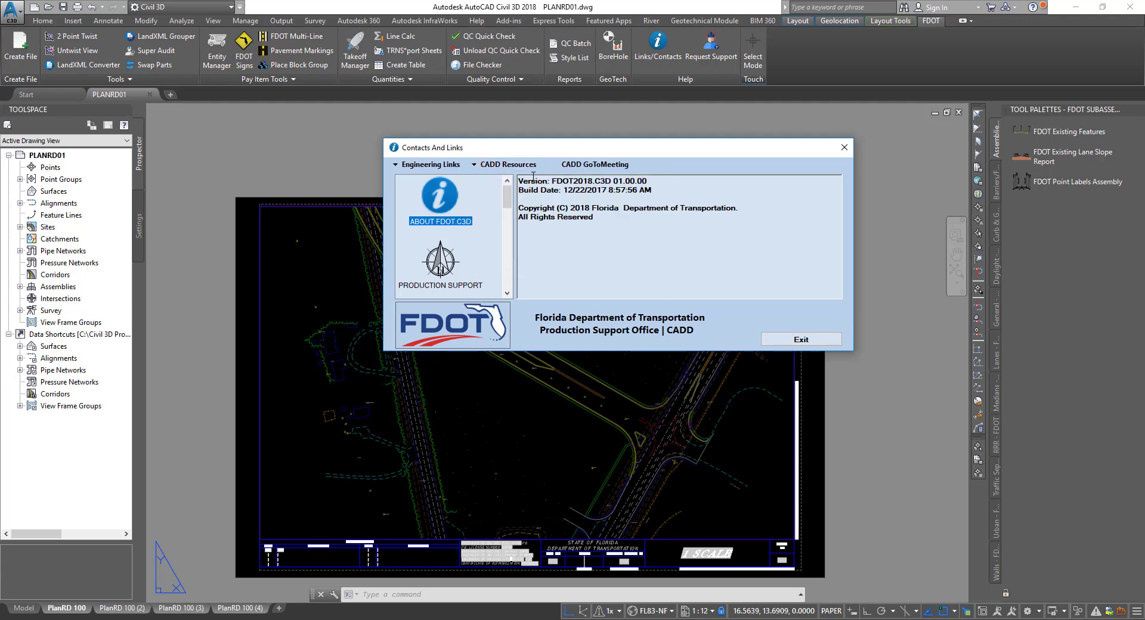
{"action": "scroll", "coordinate": [566, 288], "scroll_direction": "down", "scroll_amount": 3}
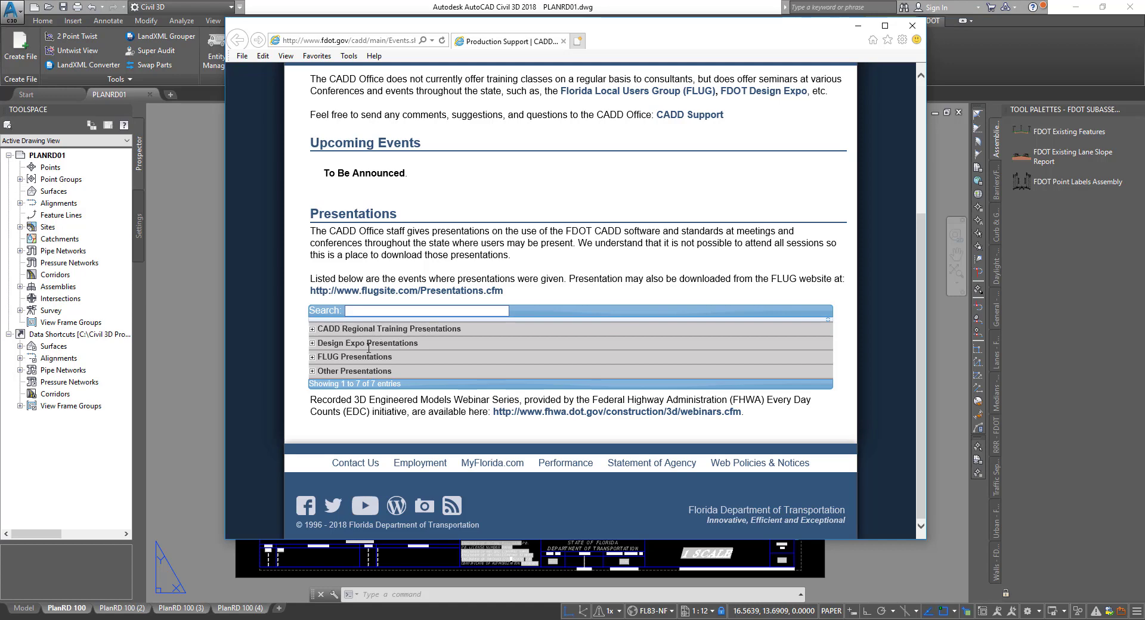
{"action": "scroll", "coordinate": [441, 363], "scroll_direction": "up", "scroll_amount": 3}
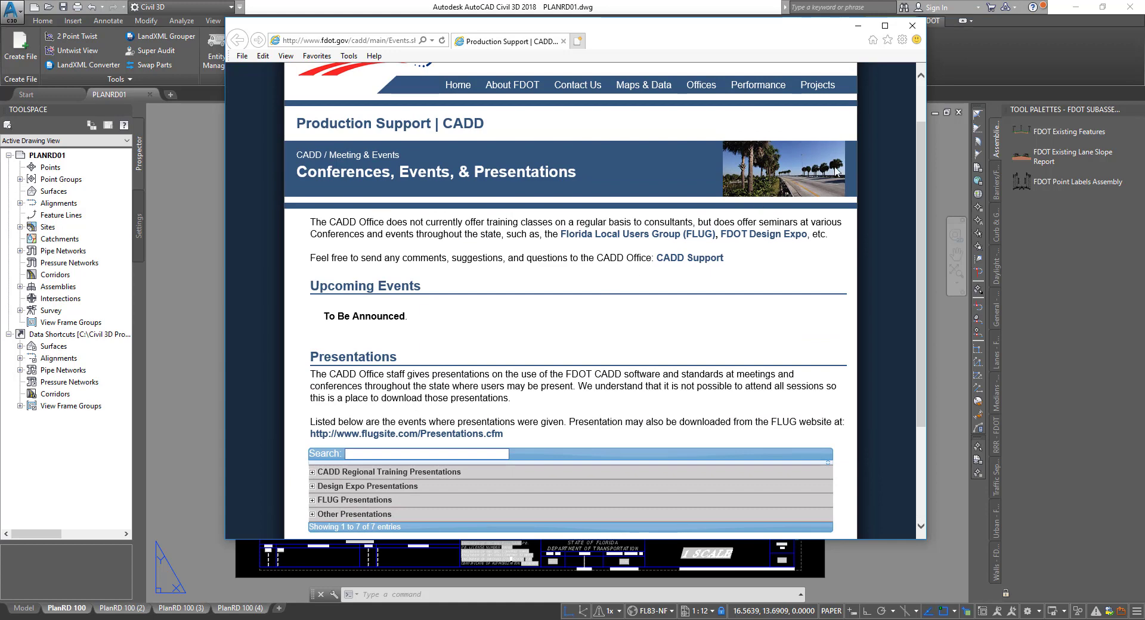
{"action": "left_click", "coordinate": [912, 26]}
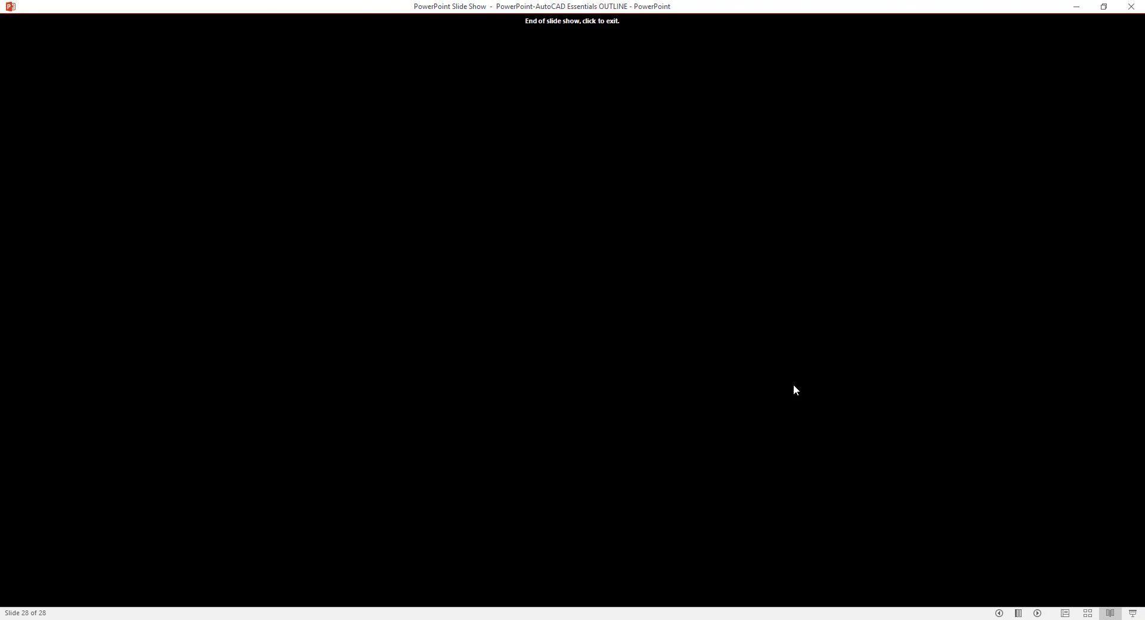
- In the PowerPoint slide show, go back to the closing slide with the FDOT training resources link
{"action": "key", "text": "Left"}
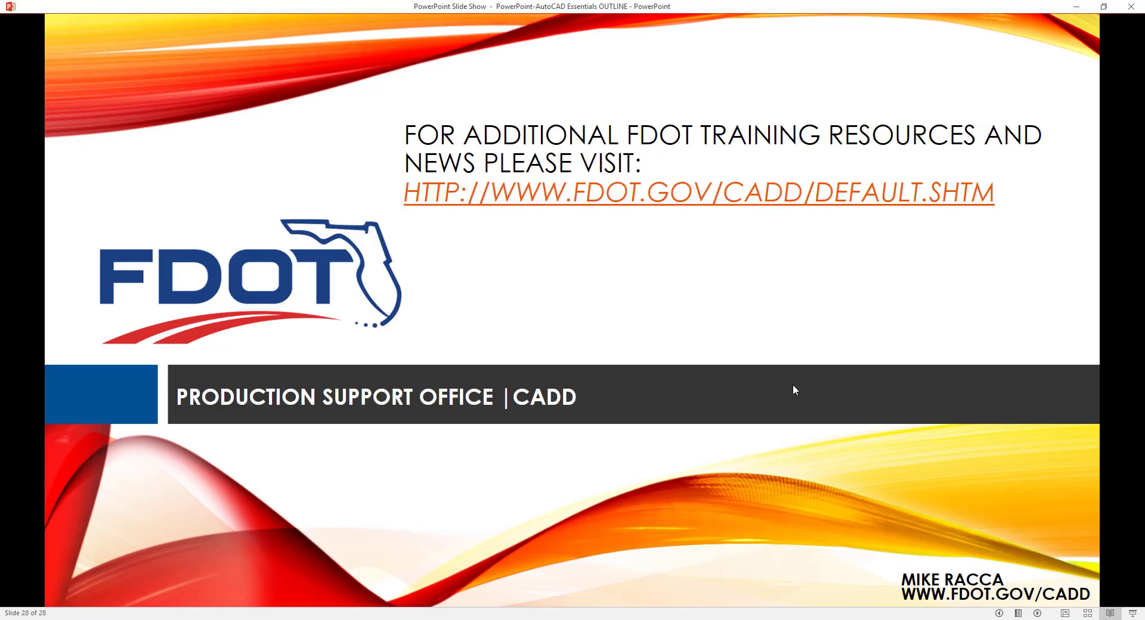